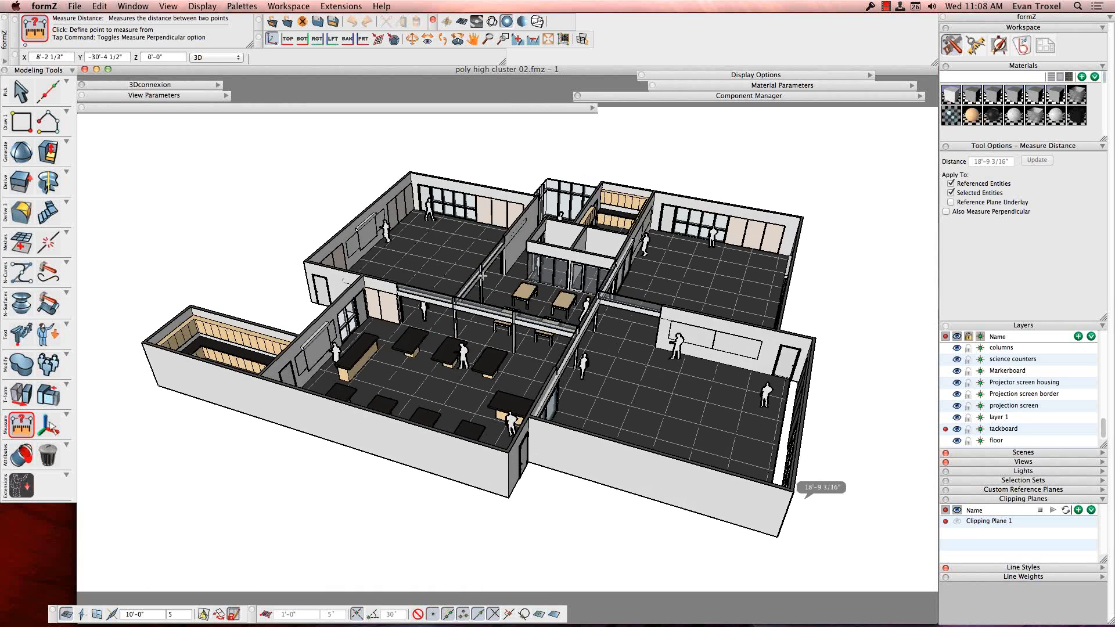
Switch from the finished cluster model to the project "classroom cluster model start.fmz"
{"action": "middle_click_drag", "start_coordinate": [514, 309], "coordinate": [468, 300]}
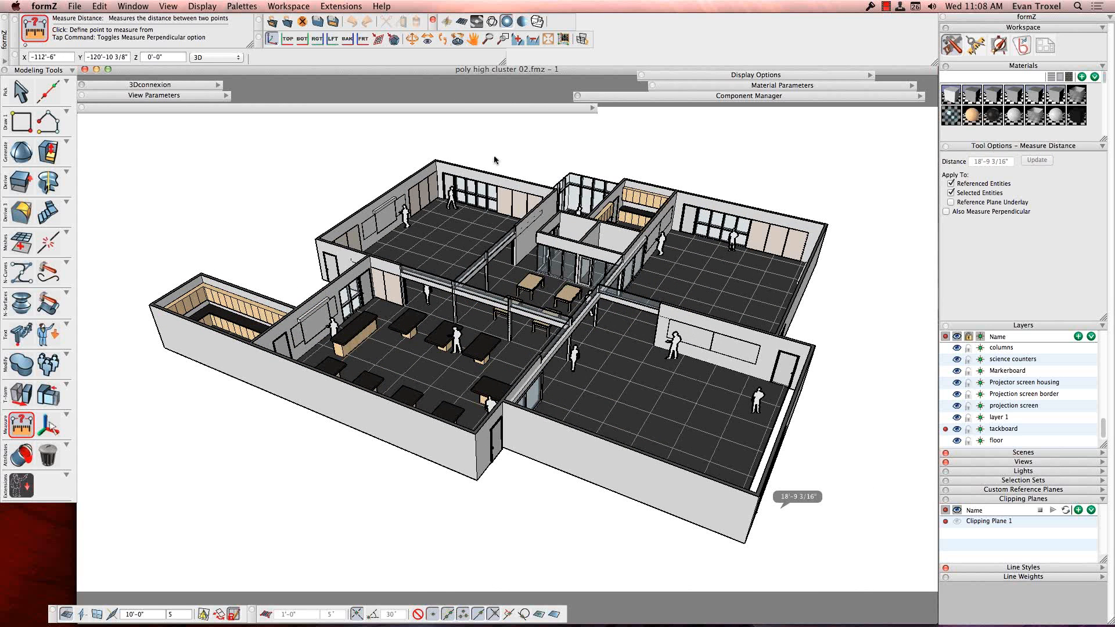
{"action": "middle_click_drag", "start_coordinate": [539, 273], "coordinate": [742, 440]}
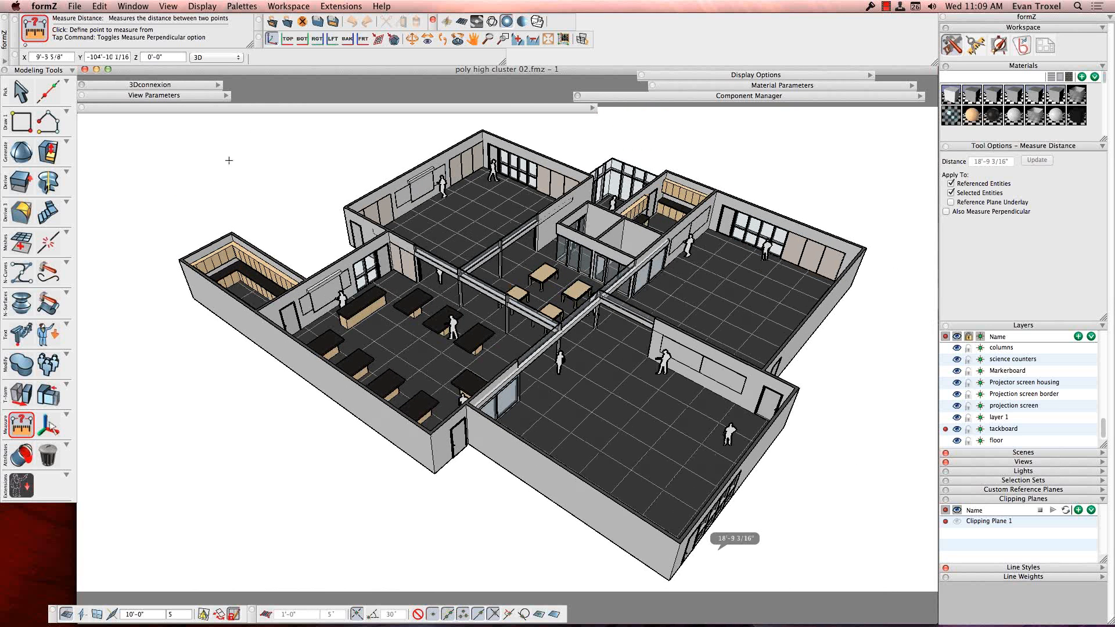
{"action": "left_click", "coordinate": [133, 7]}
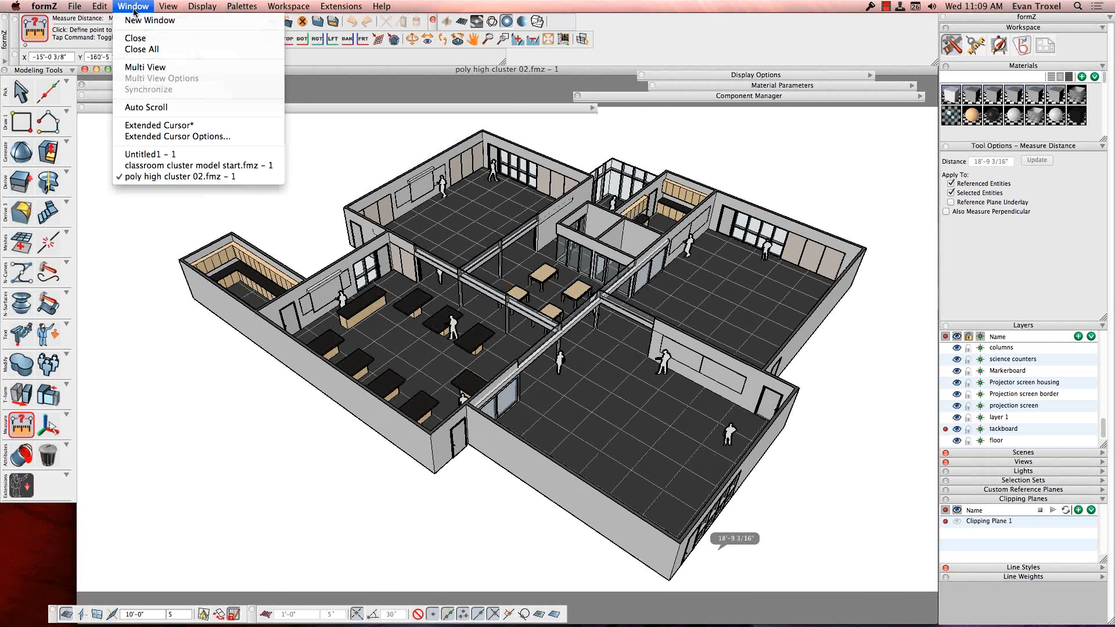
{"action": "left_click", "coordinate": [139, 166]}
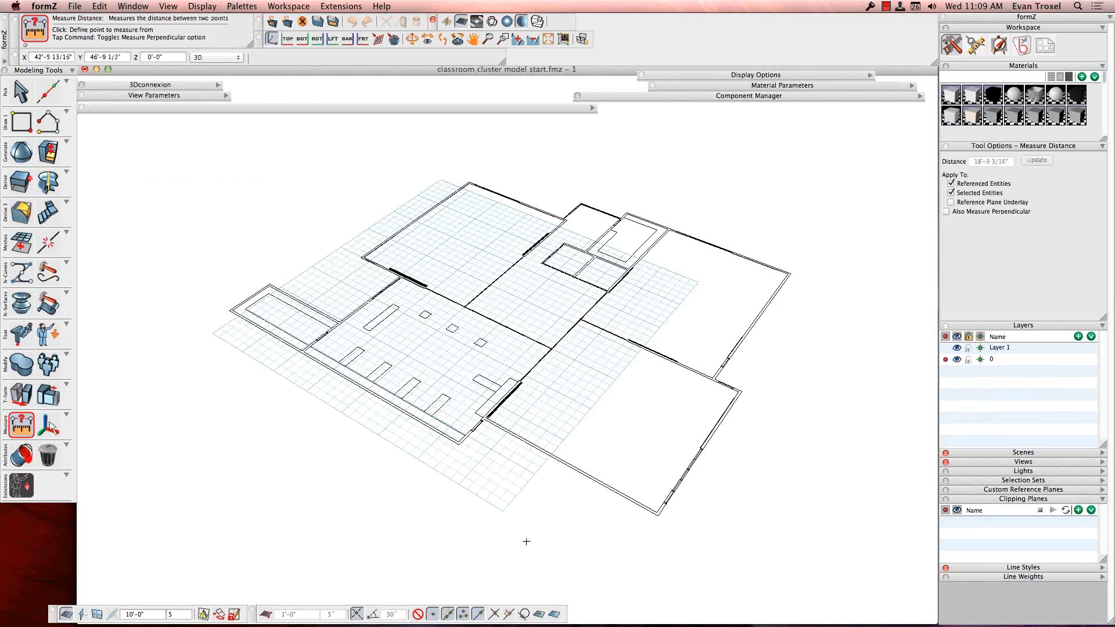
{"action": "scroll", "coordinate": [526, 541], "scroll_direction": "up", "scroll_amount": 5}
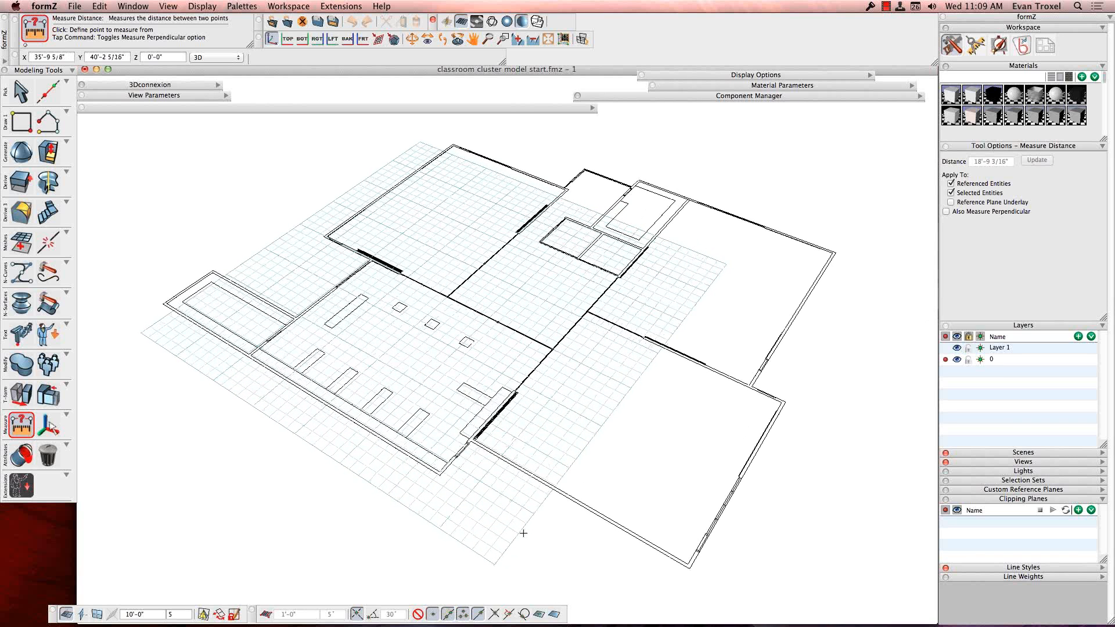
Examine the file formats offered for import, leaving without importing a file
{"action": "left_click", "coordinate": [74, 7]}
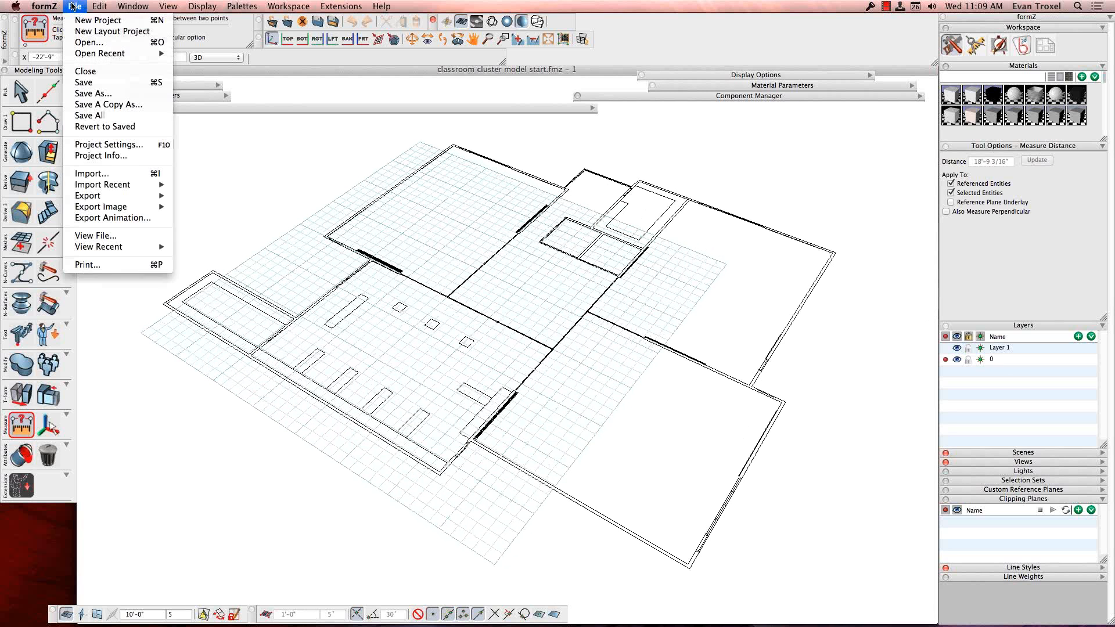
{"action": "left_click", "coordinate": [122, 175]}
{"action": "left_click", "coordinate": [378, 403]}
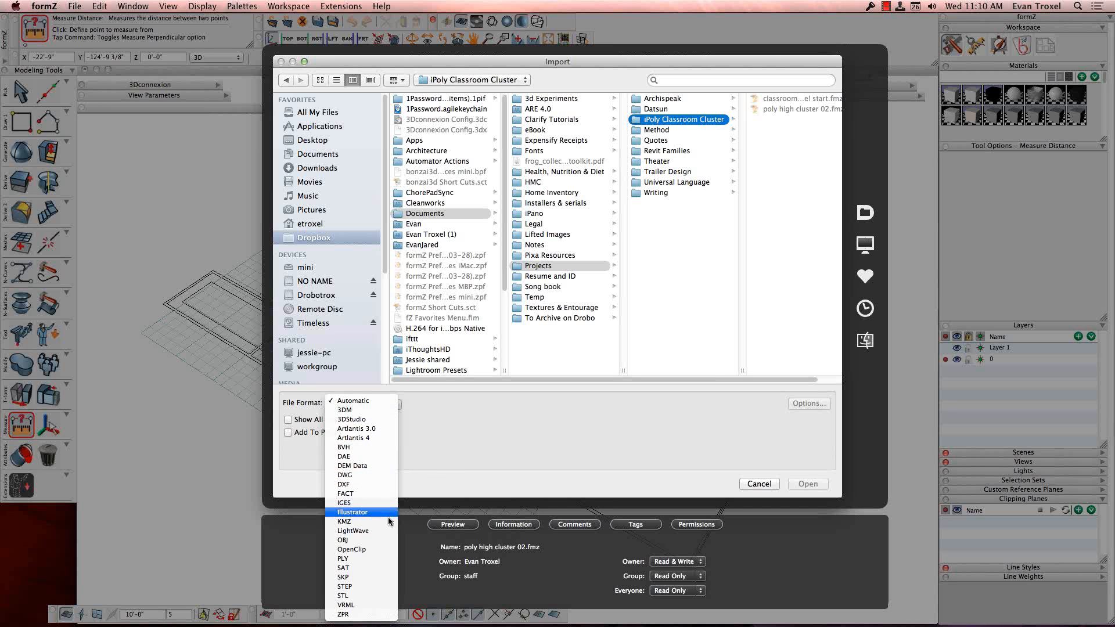
{"action": "left_click", "coordinate": [409, 441]}
{"action": "left_click", "coordinate": [765, 484]}
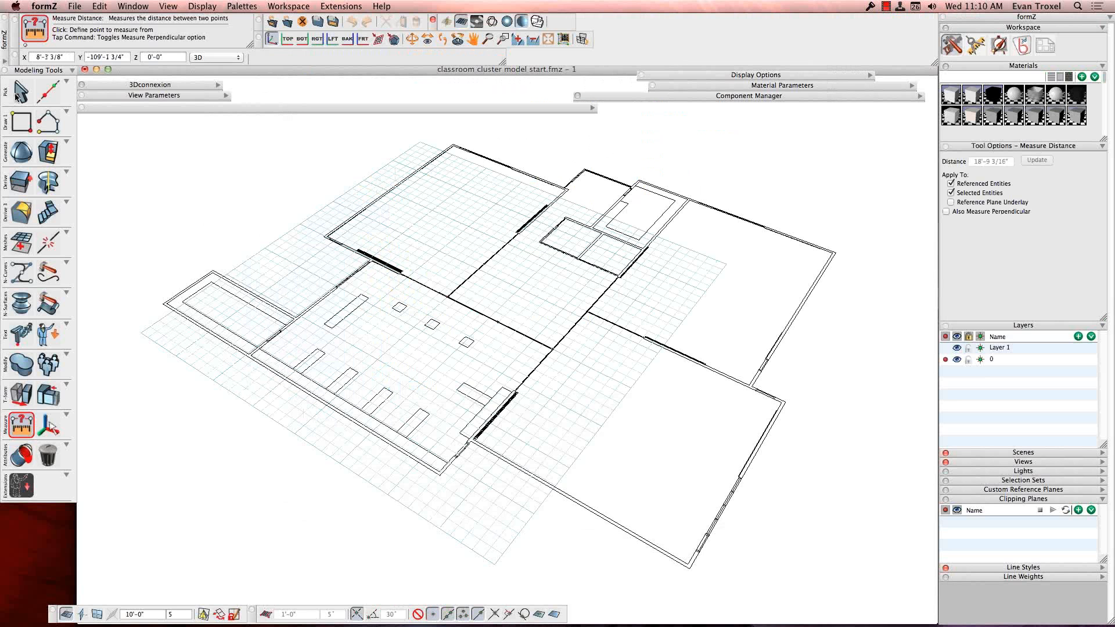
Activate the Vector Line tool and detach the Shapes tool set as a floating palette
{"action": "left_click", "coordinate": [21, 92]}
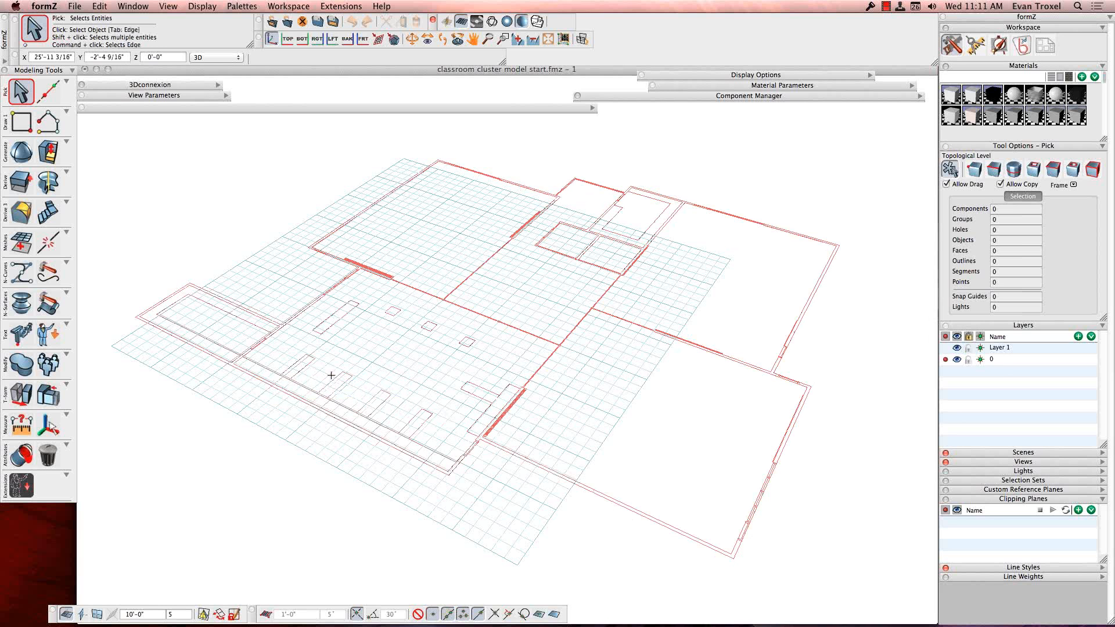
{"action": "left_click", "coordinate": [50, 124]}
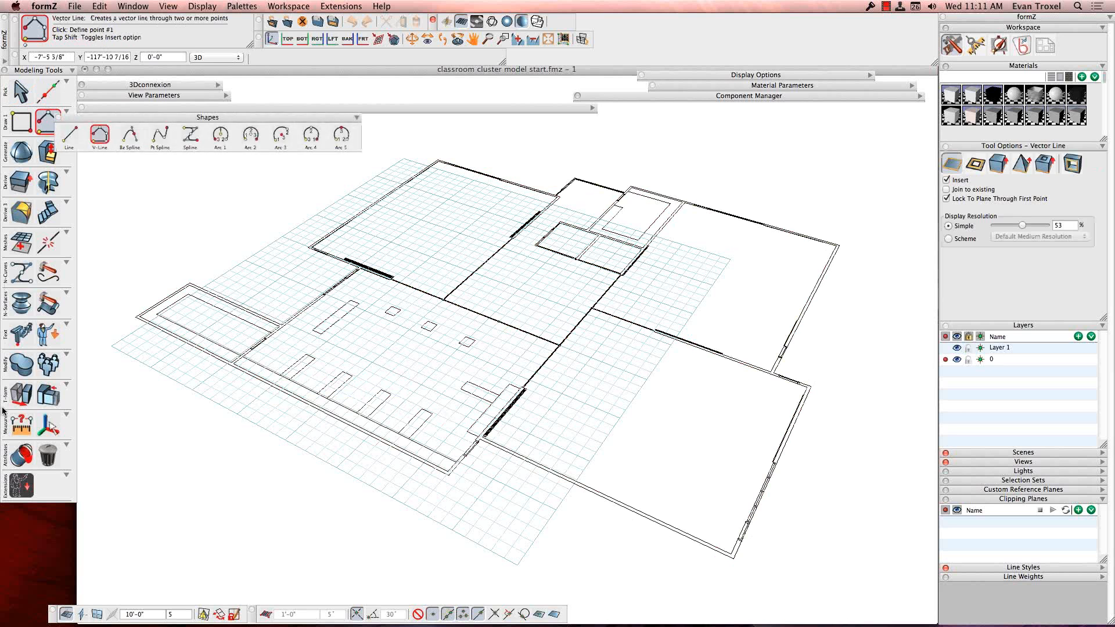
{"action": "mouse_move", "coordinate": [54, 132]}
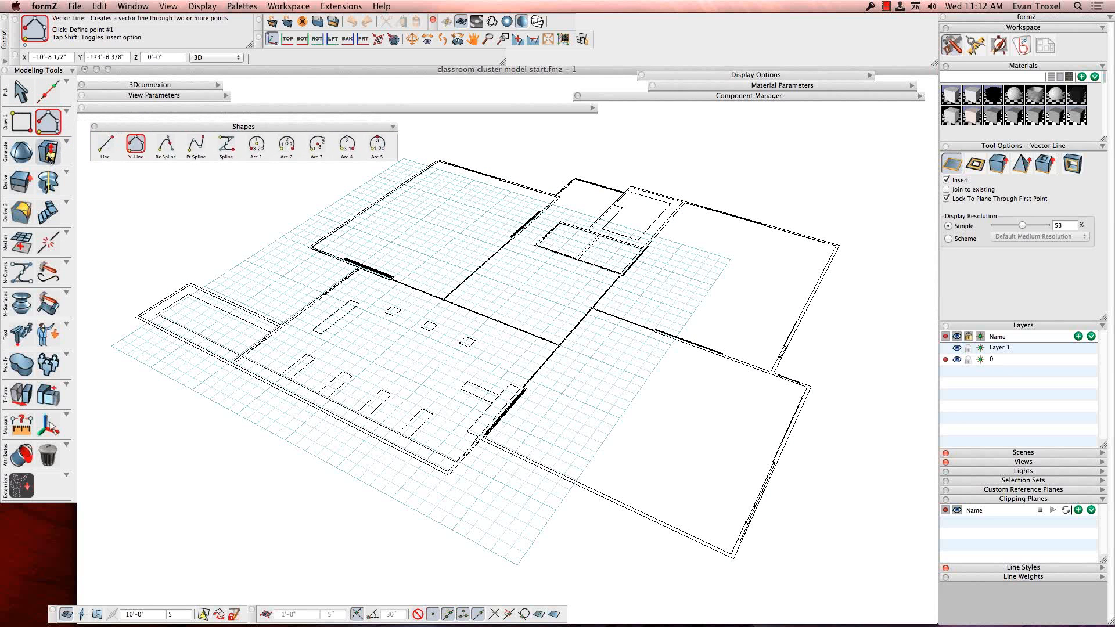
Detach the Reshape, Specialties, N-Curves and N-Surfaces tool sets as floating palettes beside the modeling tools
{"action": "mouse_move", "coordinate": [48, 151]}
{"action": "left_click_drag", "start_coordinate": [88, 149], "coordinate": [122, 180]}
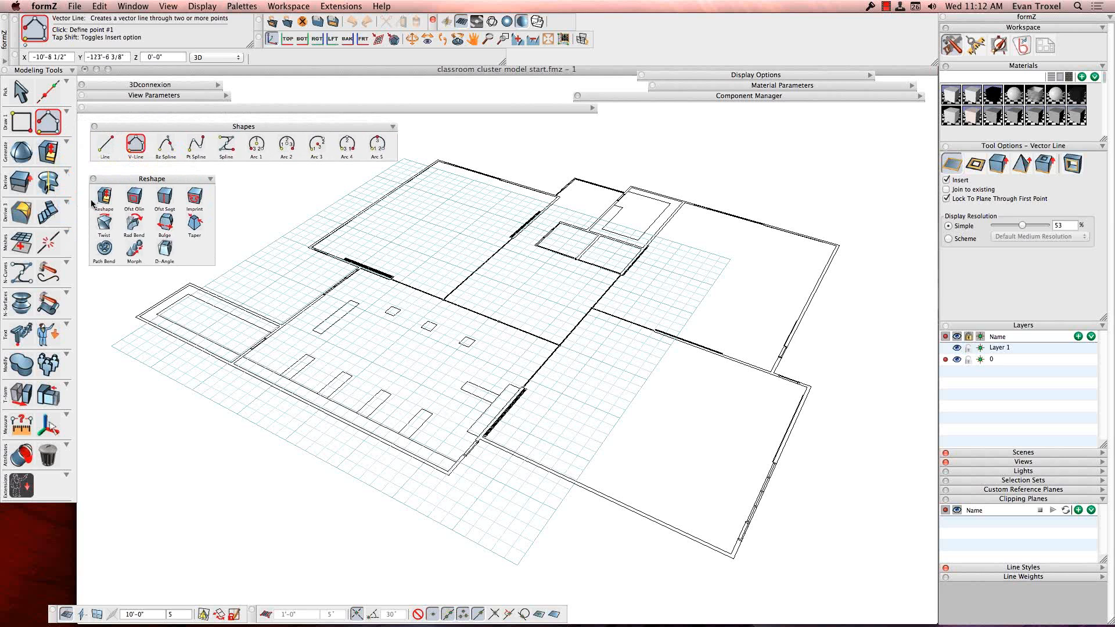
{"action": "mouse_move", "coordinate": [49, 211]}
{"action": "left_click_drag", "start_coordinate": [79, 222], "coordinate": [112, 278]}
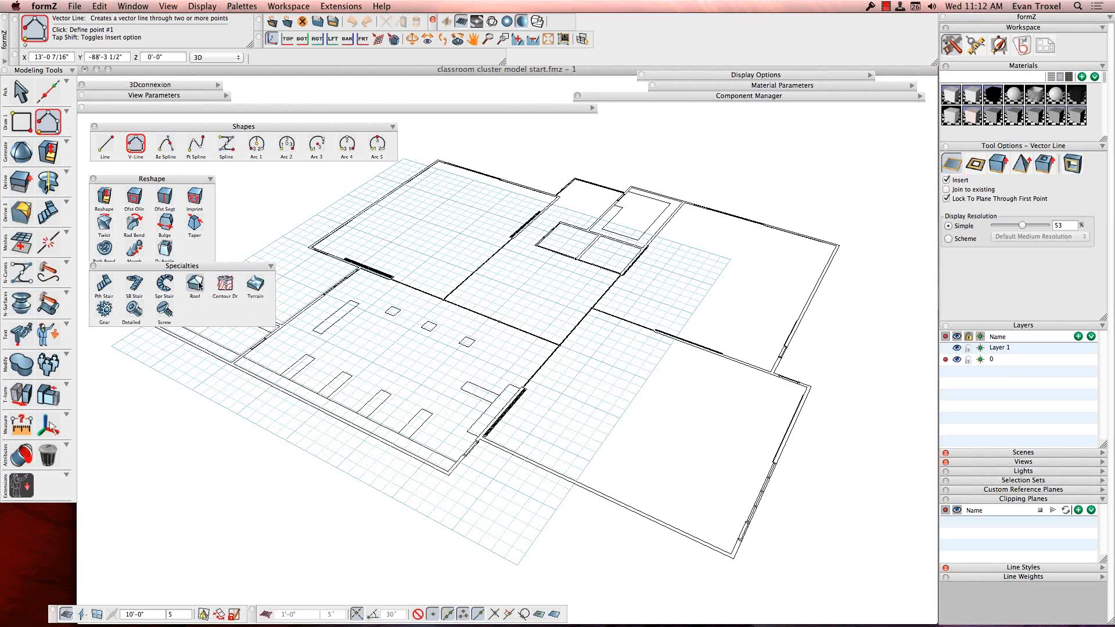
{"action": "left_click_drag", "start_coordinate": [149, 179], "coordinate": [150, 170]}
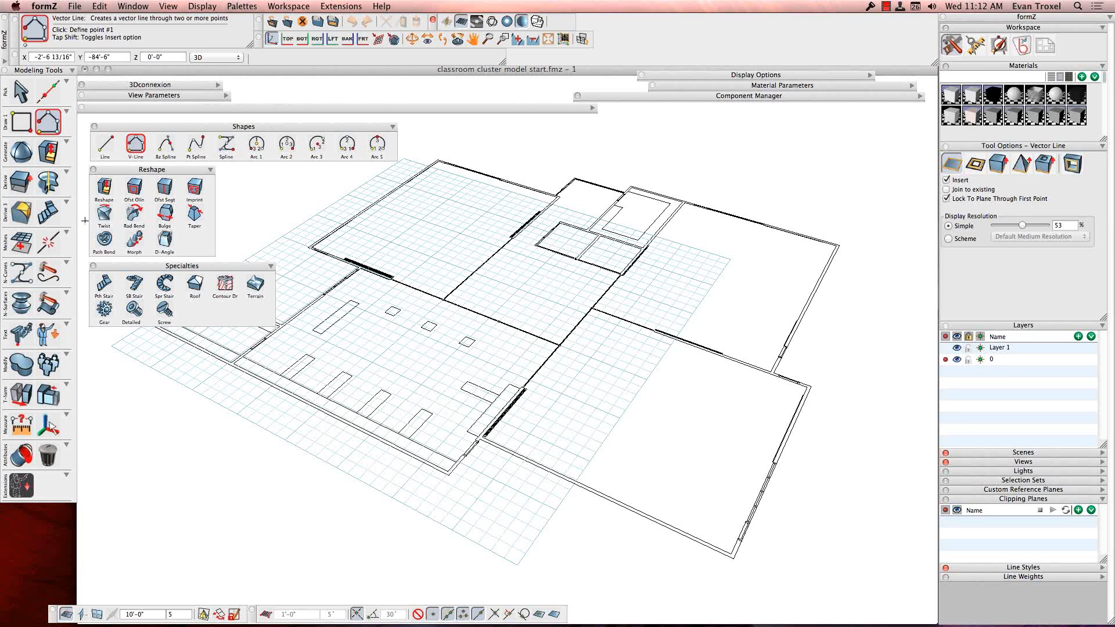
{"action": "mouse_move", "coordinate": [24, 215]}
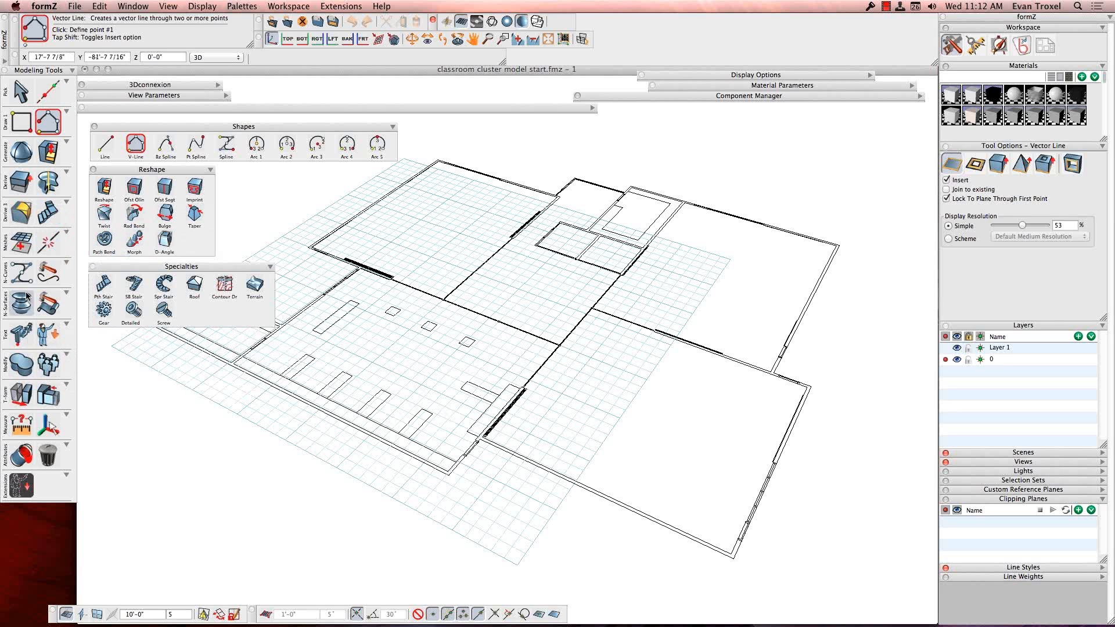
{"action": "mouse_move", "coordinate": [28, 278]}
{"action": "left_click_drag", "start_coordinate": [56, 269], "coordinate": [123, 343]}
{"action": "mouse_move", "coordinate": [26, 309]}
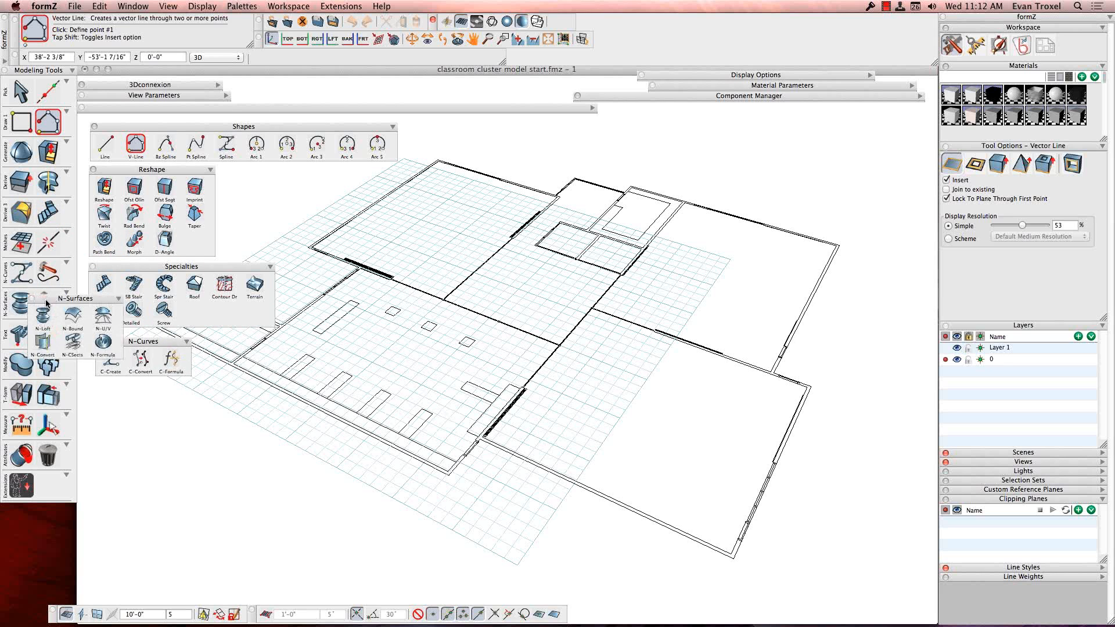
{"action": "left_click_drag", "start_coordinate": [52, 297], "coordinate": [216, 337]}
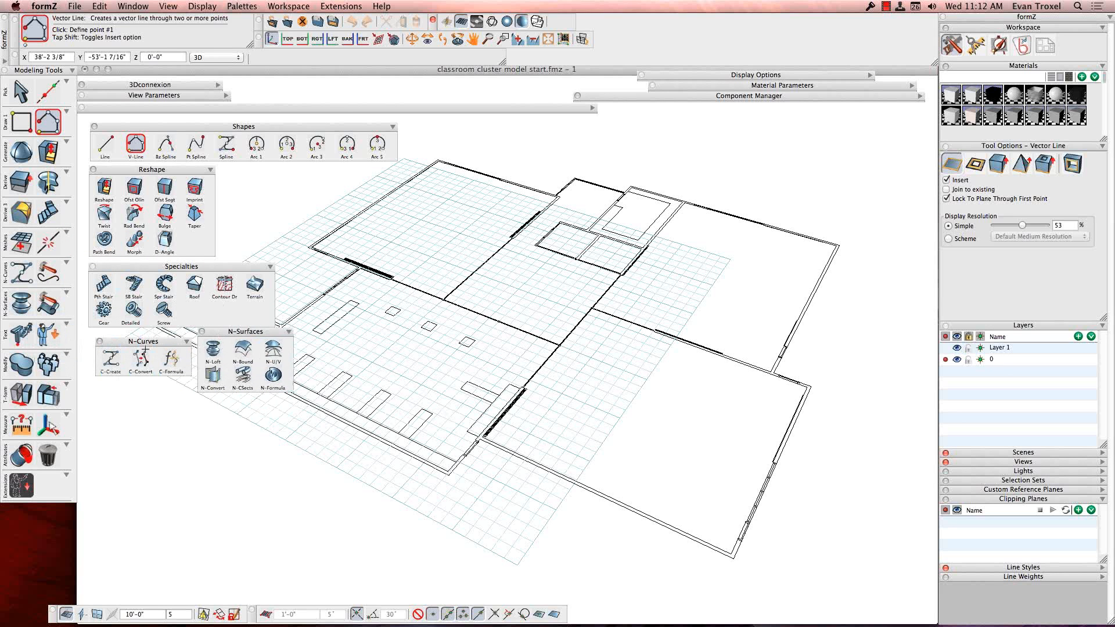
Close the floating N-Surfaces, N-Curves, Specialties and Reshape palettes, keeping only the Shapes palette
{"action": "left_click", "coordinate": [202, 332]}
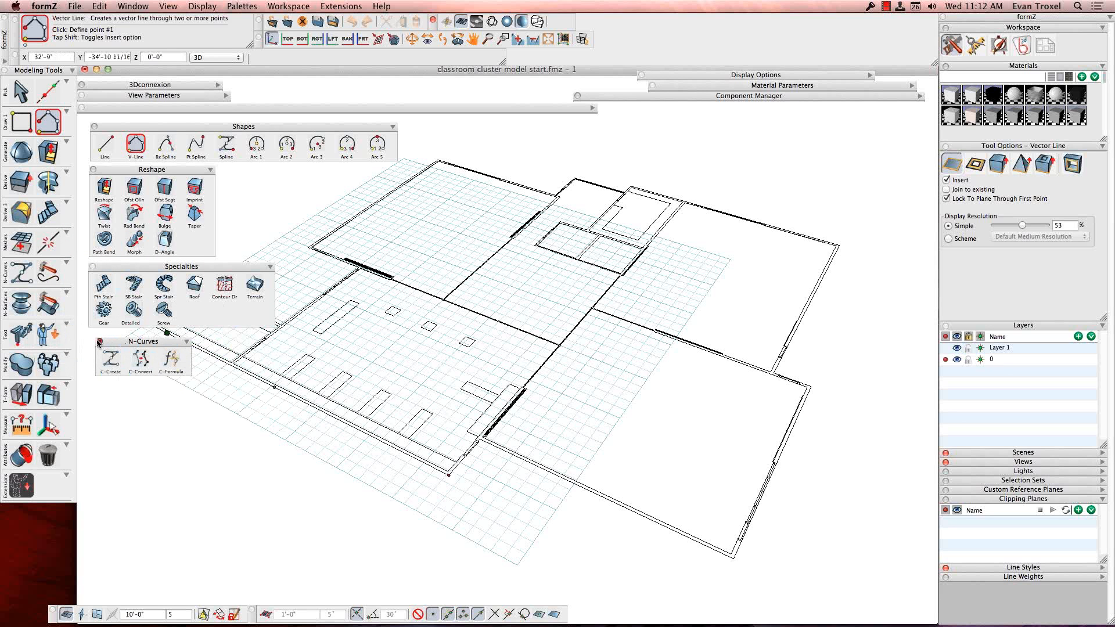
{"action": "left_click", "coordinate": [98, 342]}
{"action": "left_click", "coordinate": [92, 268]}
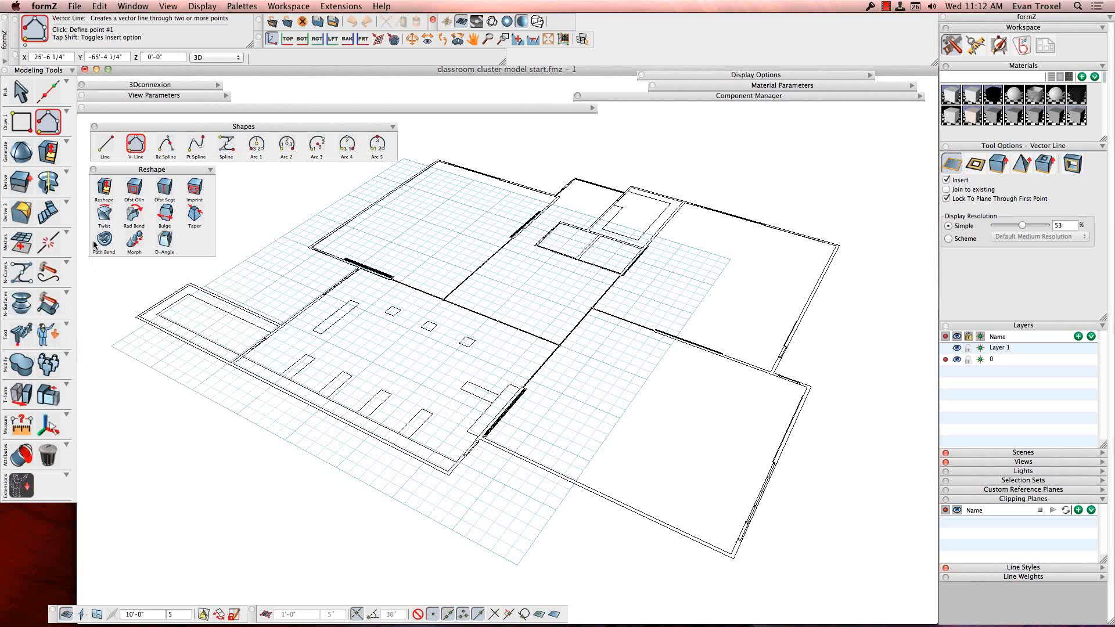
{"action": "left_click", "coordinate": [93, 169]}
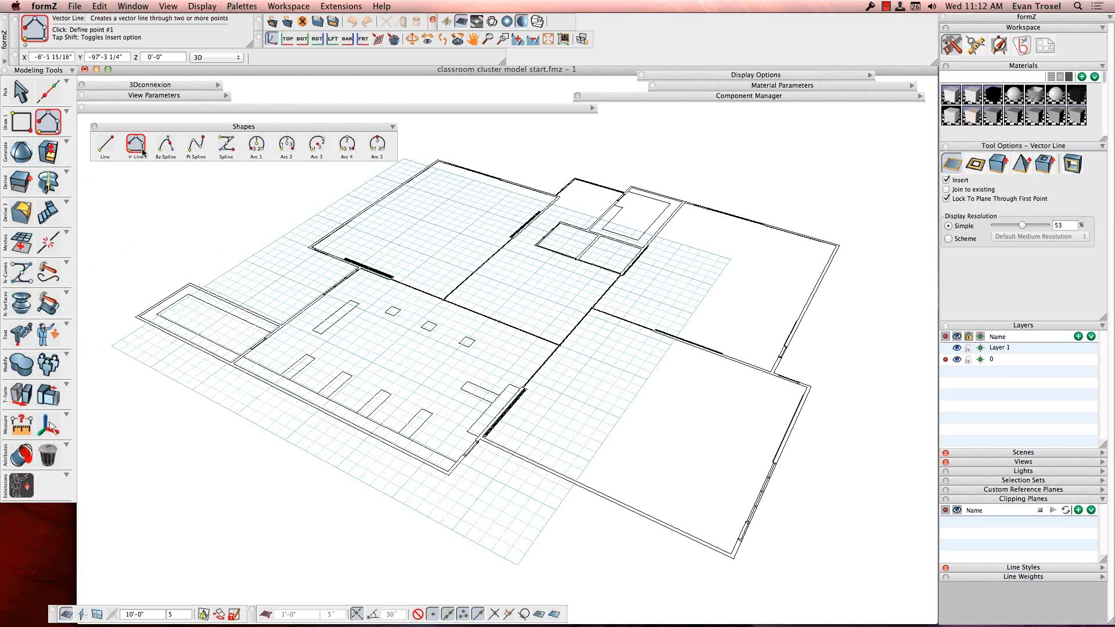
Set the Vector Line tool to draw walls with Insert turned off and Left justification
{"action": "left_click", "coordinate": [1044, 165]}
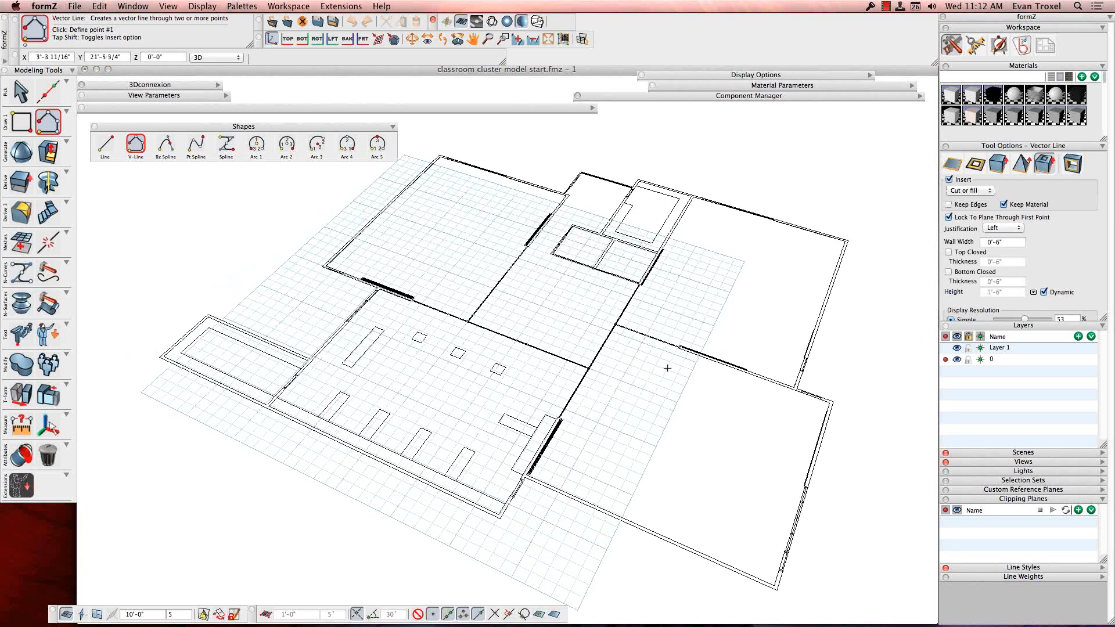
{"action": "left_click", "coordinate": [949, 180]}
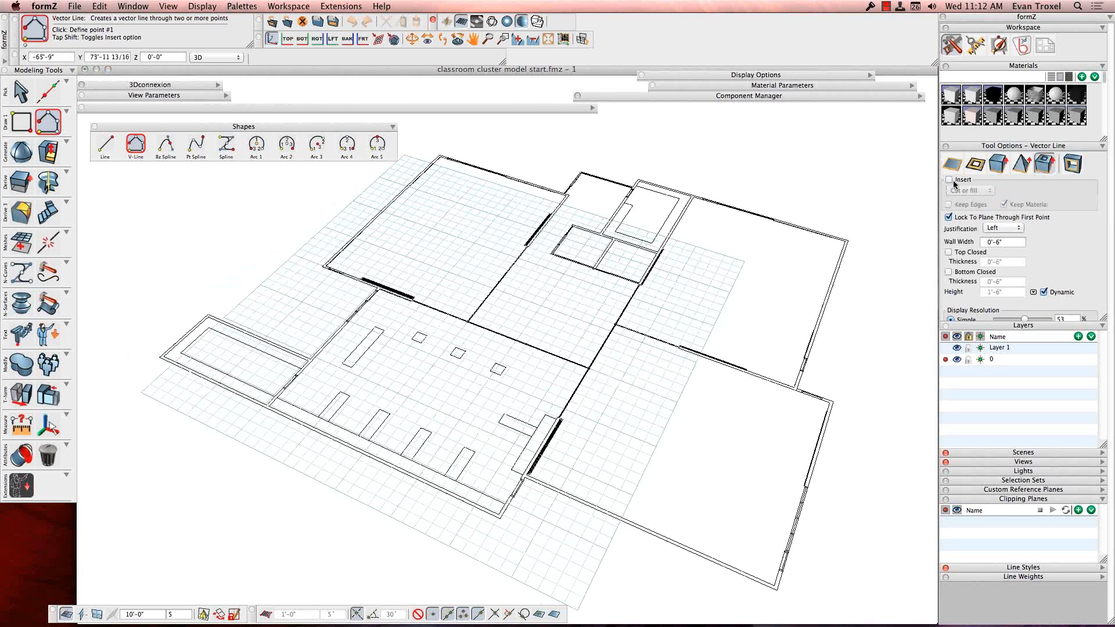
{"action": "left_click", "coordinate": [1005, 234]}
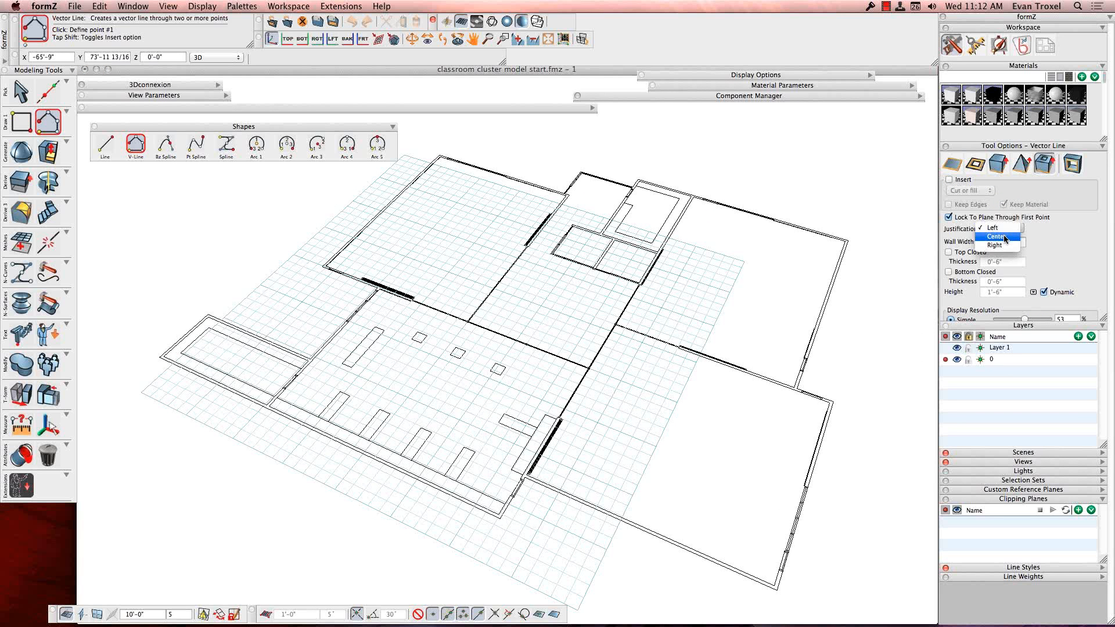
{"action": "left_click", "coordinate": [1001, 239]}
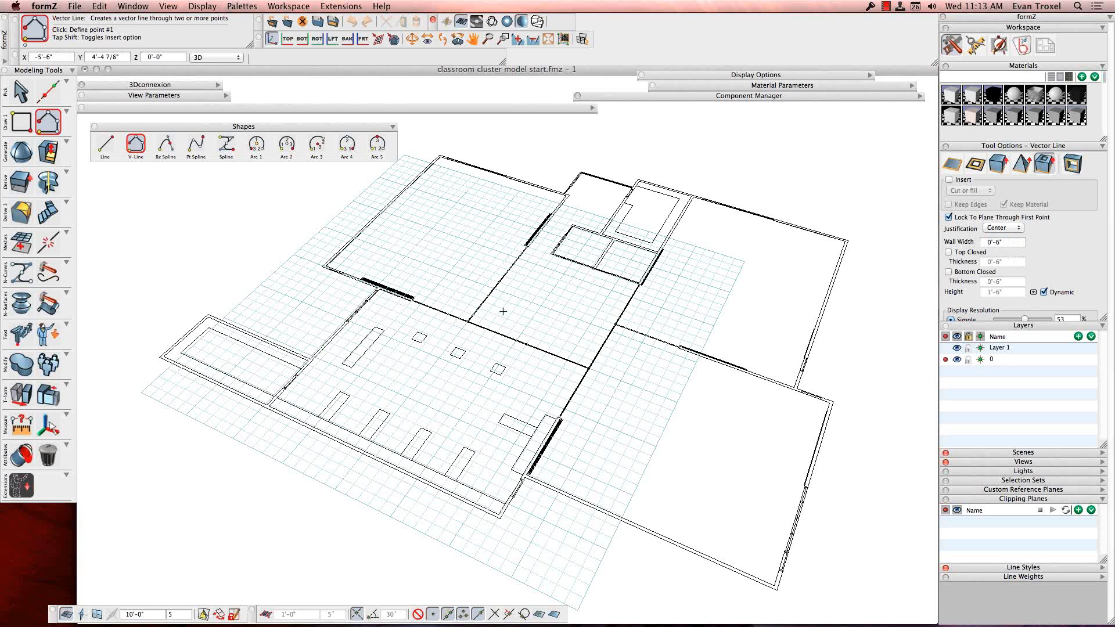
{"action": "scroll", "coordinate": [503, 311], "scroll_direction": "up", "scroll_amount": 5}
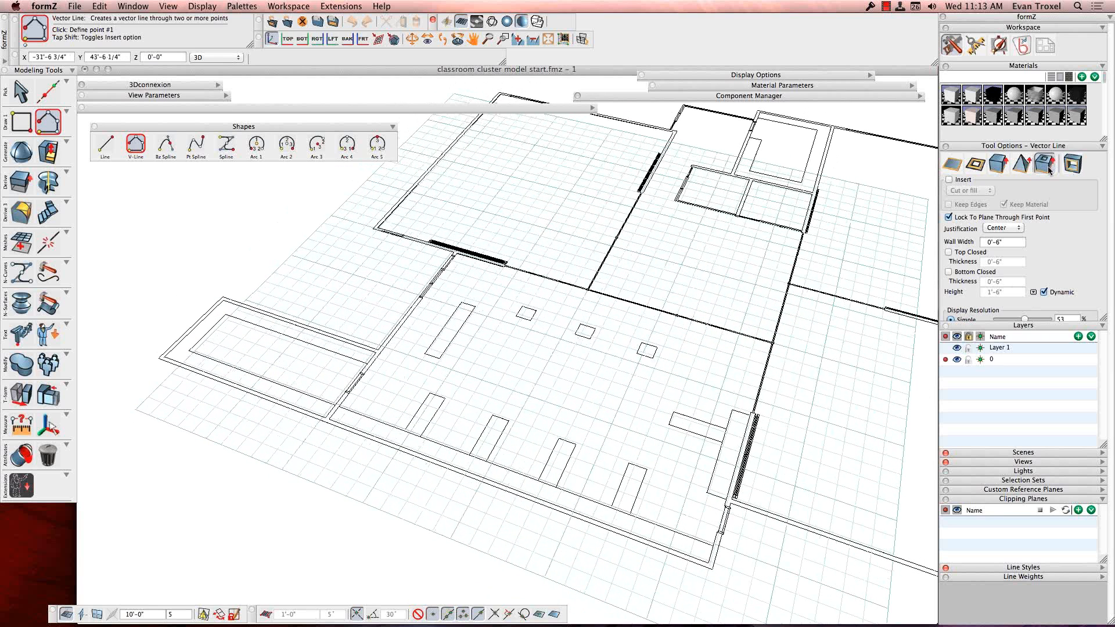
{"action": "left_click", "coordinate": [1006, 228]}
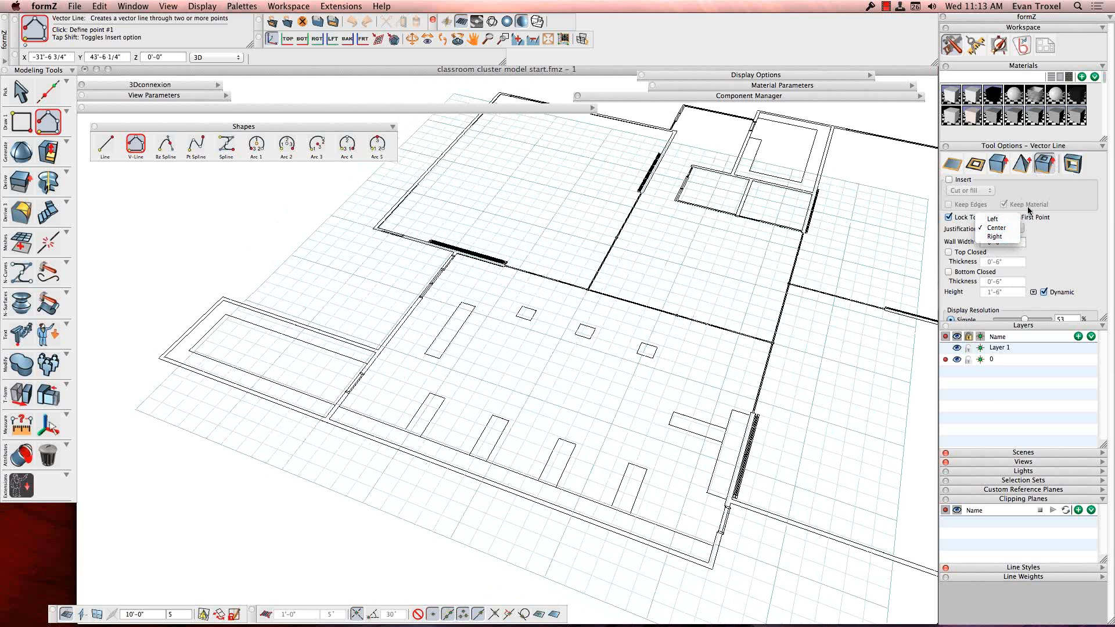
{"action": "left_click", "coordinate": [998, 219]}
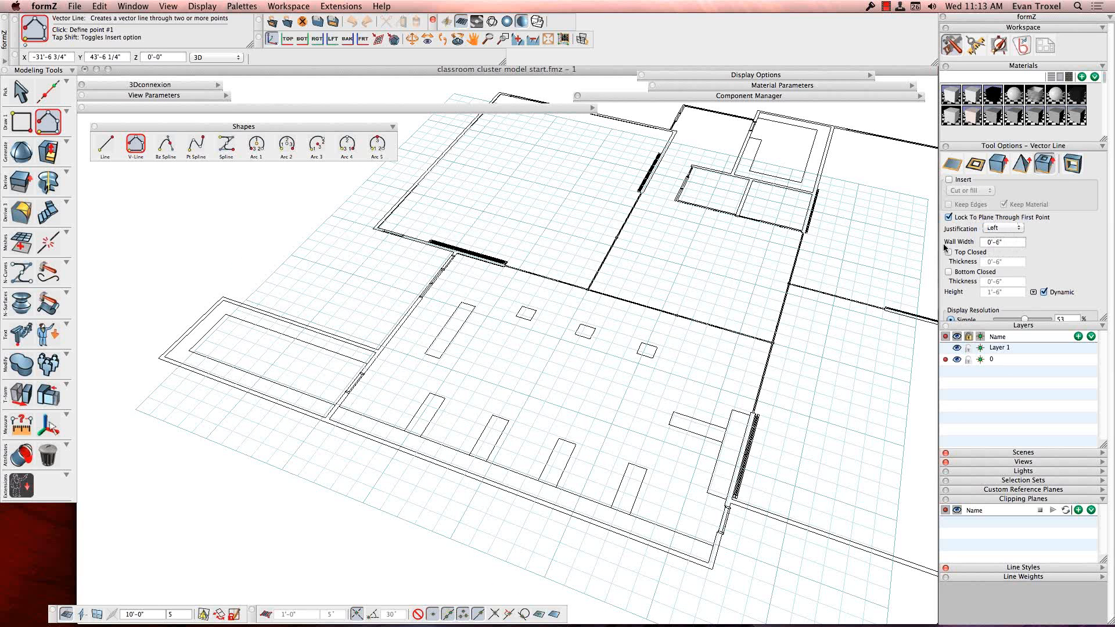
Draw a two-segment wall, 0'-6" wide, along the back and outer end of the small narrow room beside the classroom with the counters
{"action": "scroll", "coordinate": [393, 346], "scroll_direction": "up", "scroll_amount": 2}
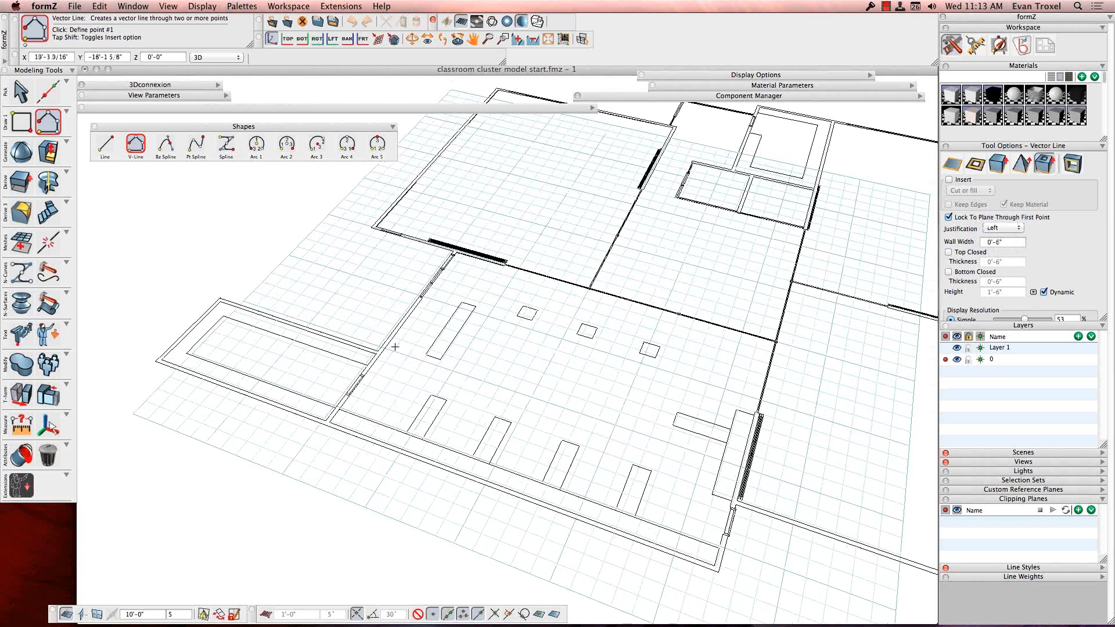
{"action": "left_click", "coordinate": [1015, 244]}
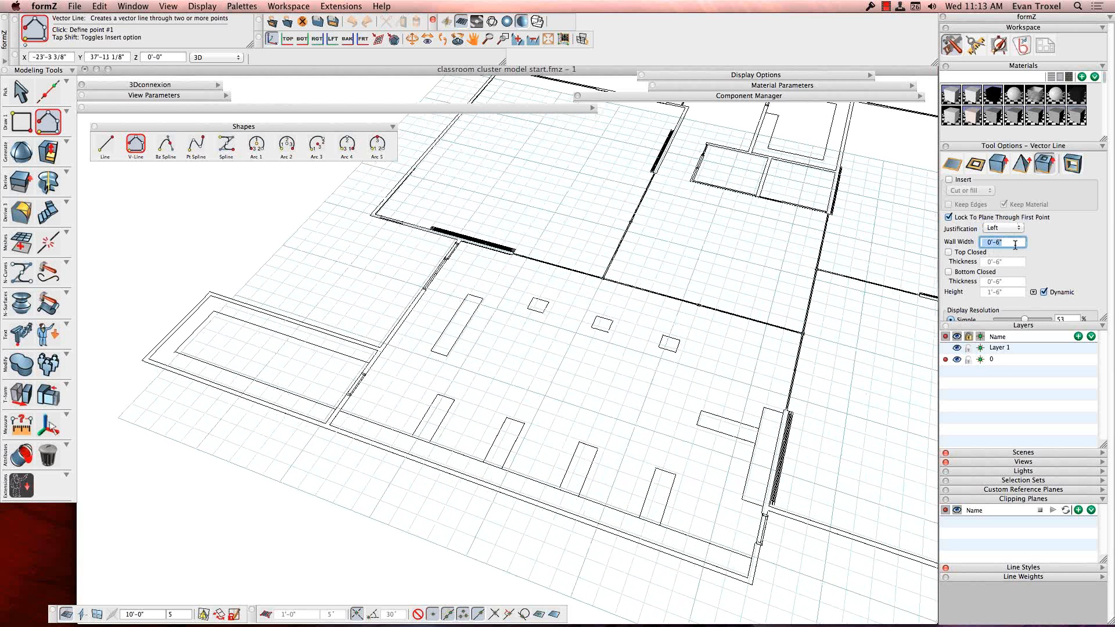
{"action": "left_click", "coordinate": [380, 347]}
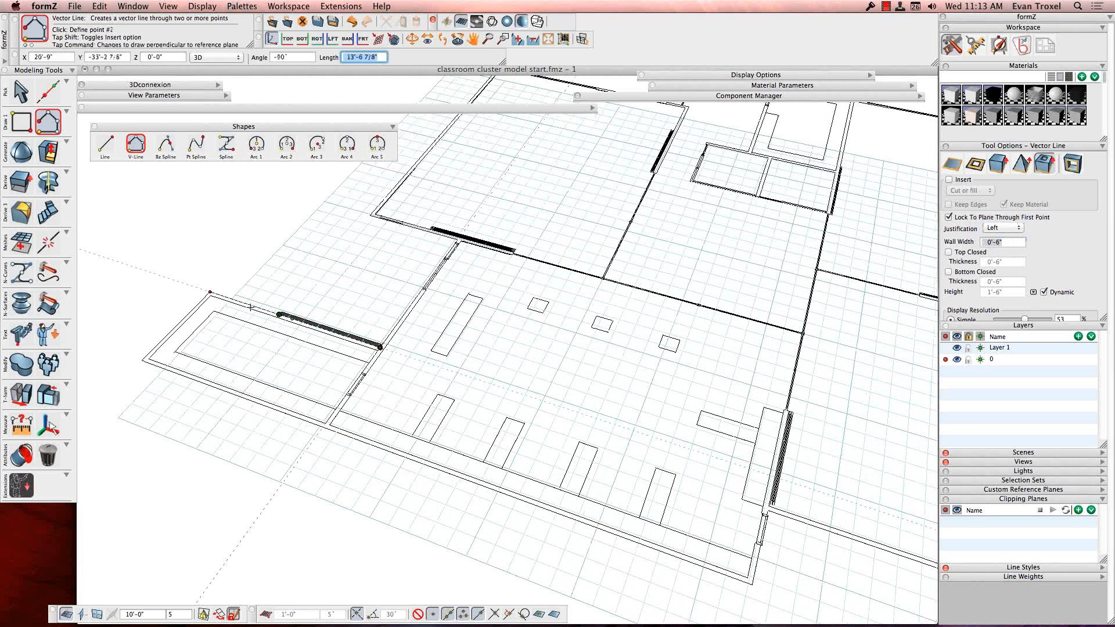
{"action": "left_click", "coordinate": [210, 291]}
{"action": "left_click", "coordinate": [140, 362]}
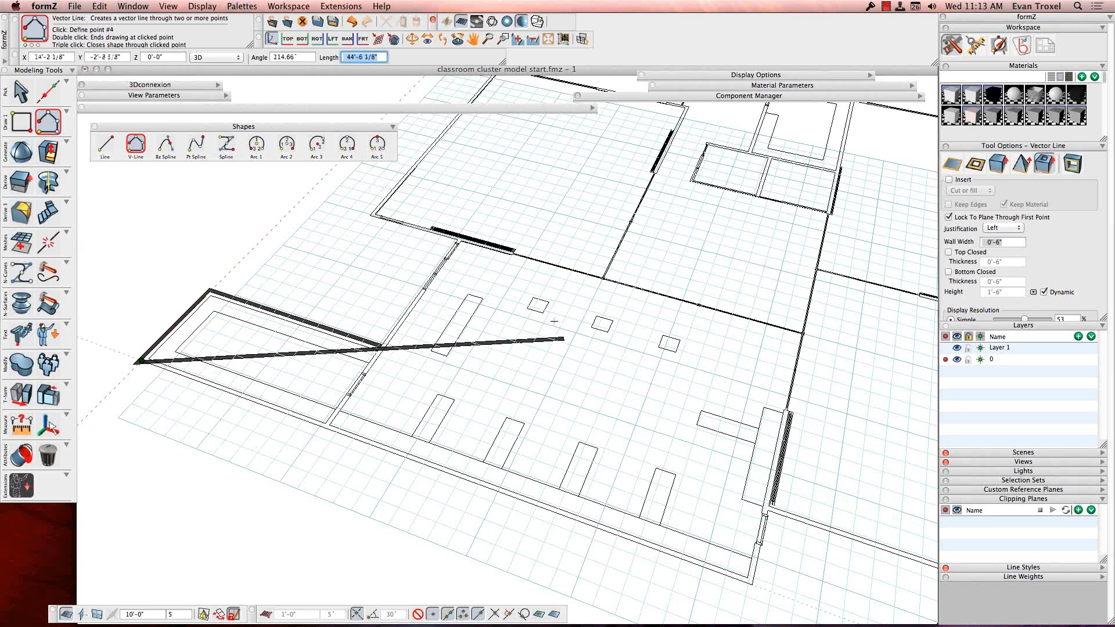
{"action": "key", "text": "q"}
Try Center and Right justification on the two-segment wall of the narrow room and set its wall width to 2'-0"
{"action": "scroll", "coordinate": [149, 329], "scroll_direction": "up", "scroll_amount": 4}
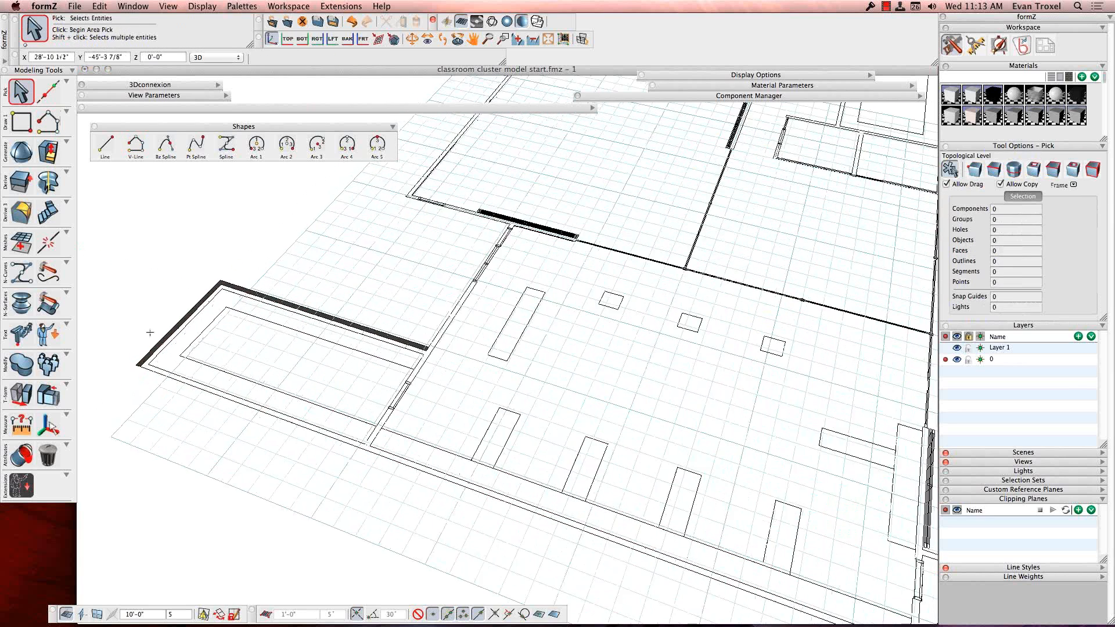
{"action": "left_click", "coordinate": [253, 278]}
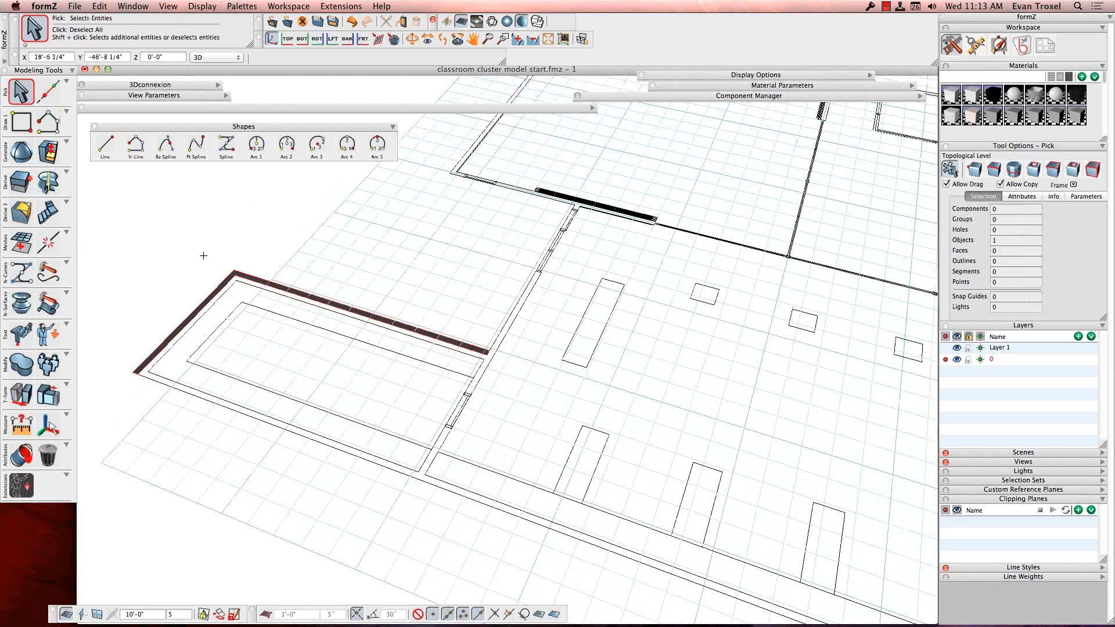
{"action": "left_click", "coordinate": [1021, 196]}
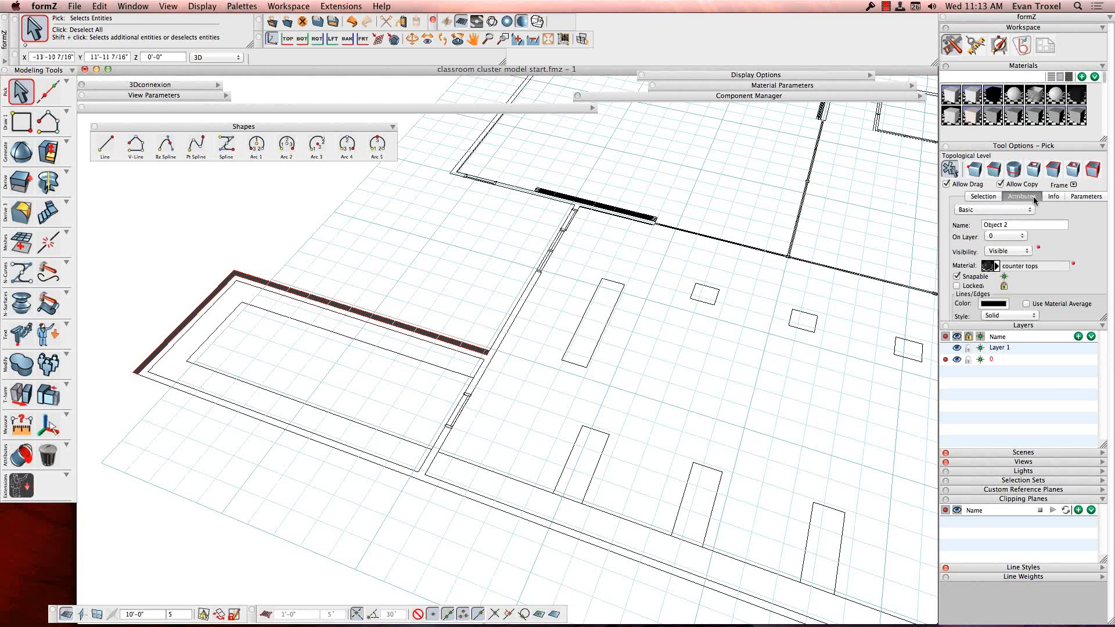
{"action": "left_click", "coordinate": [1071, 197]}
{"action": "left_click", "coordinate": [1024, 210]}
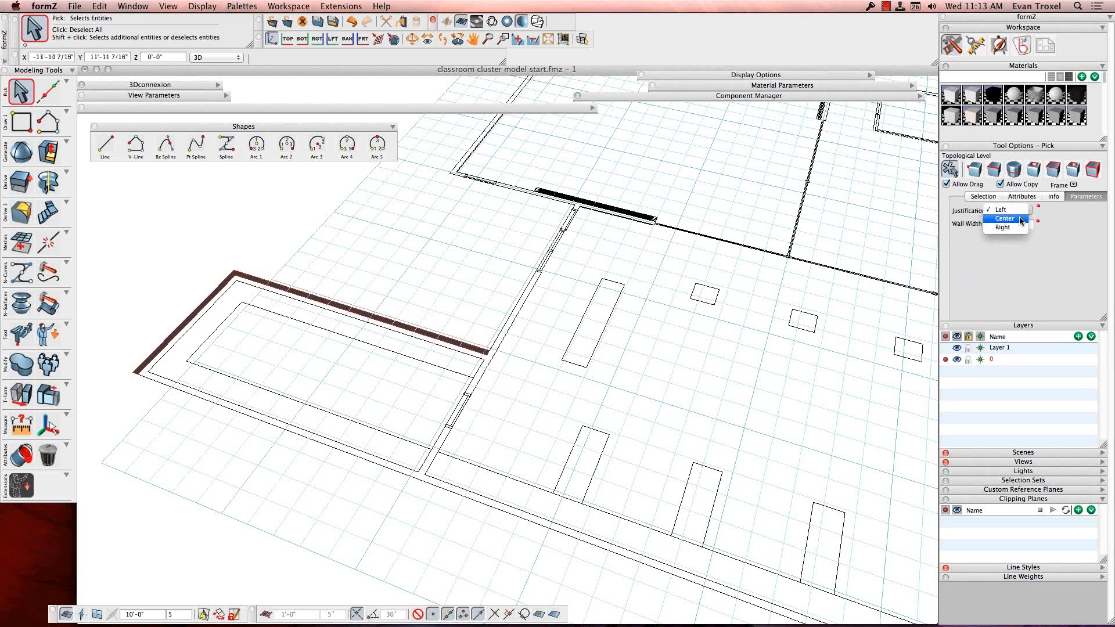
{"action": "left_click", "coordinate": [1004, 219]}
{"action": "left_click", "coordinate": [1011, 213]}
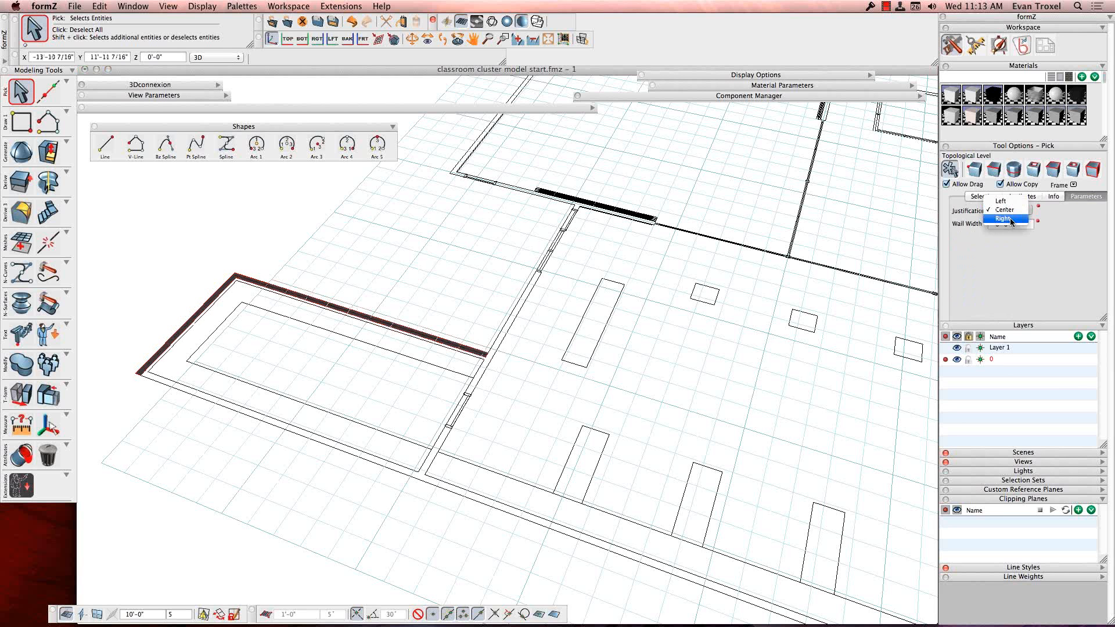
{"action": "left_click", "coordinate": [1004, 219]}
{"action": "left_click", "coordinate": [1011, 225]}
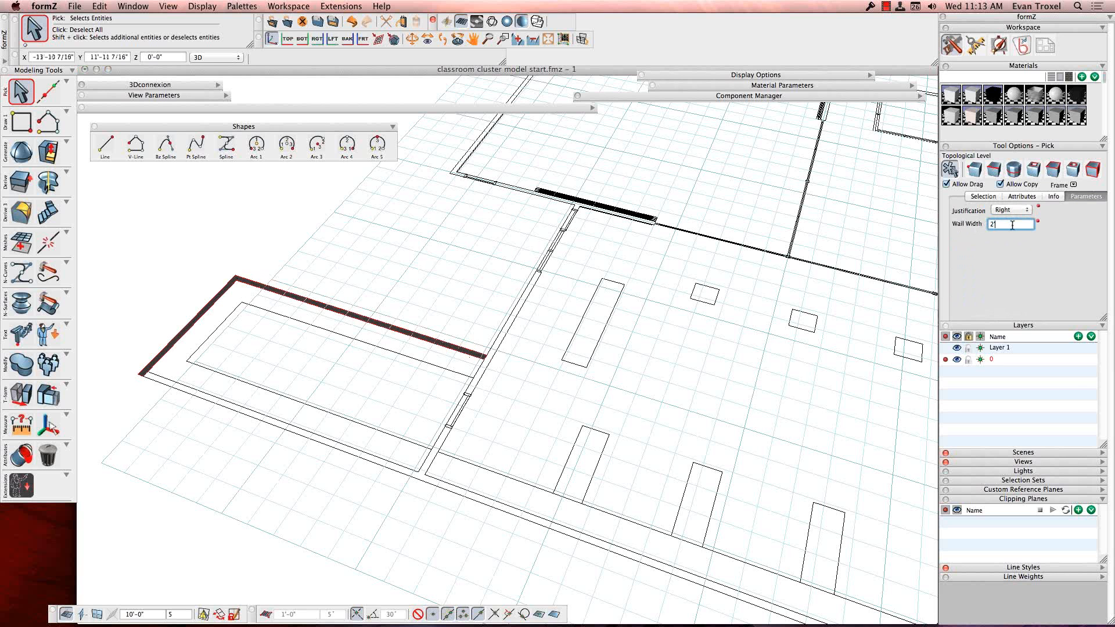
{"action": "key", "text": "Return"}
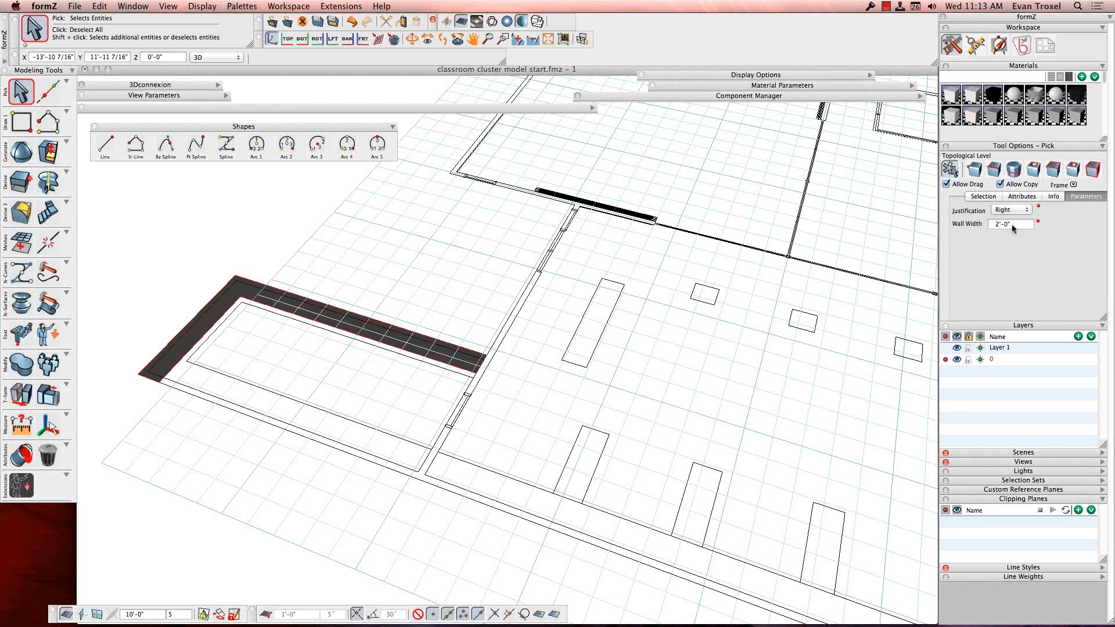
Delete the two-segment wall around the back and outer end of the narrow room
{"action": "left_click", "coordinate": [22, 92]}
{"action": "left_click", "coordinate": [277, 234]}
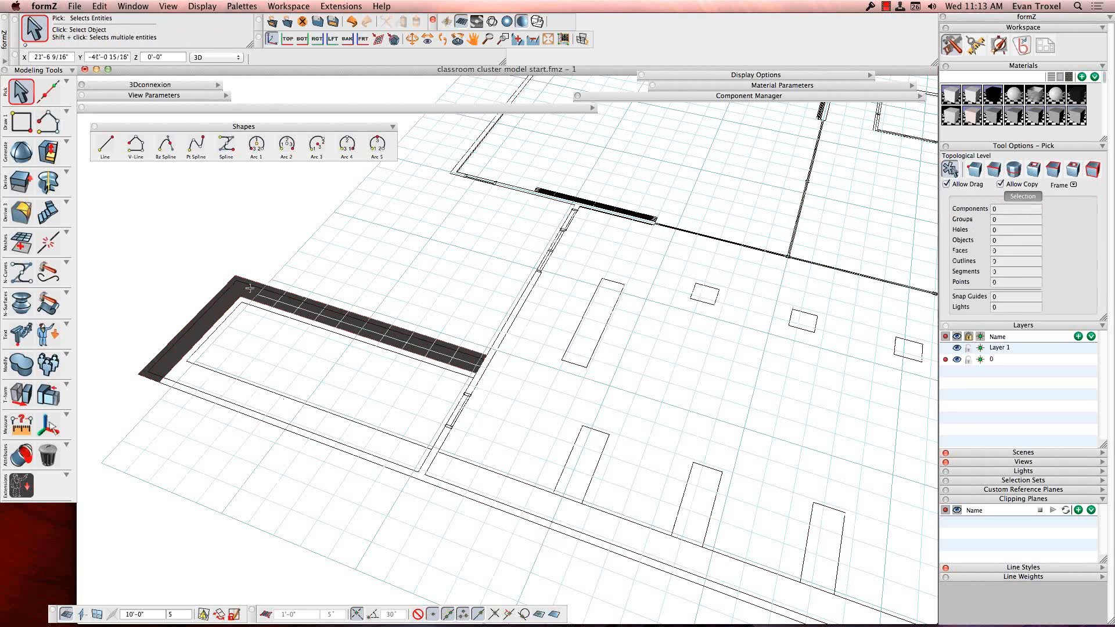
{"action": "left_click", "coordinate": [249, 288]}
{"action": "left_click", "coordinate": [250, 288]}
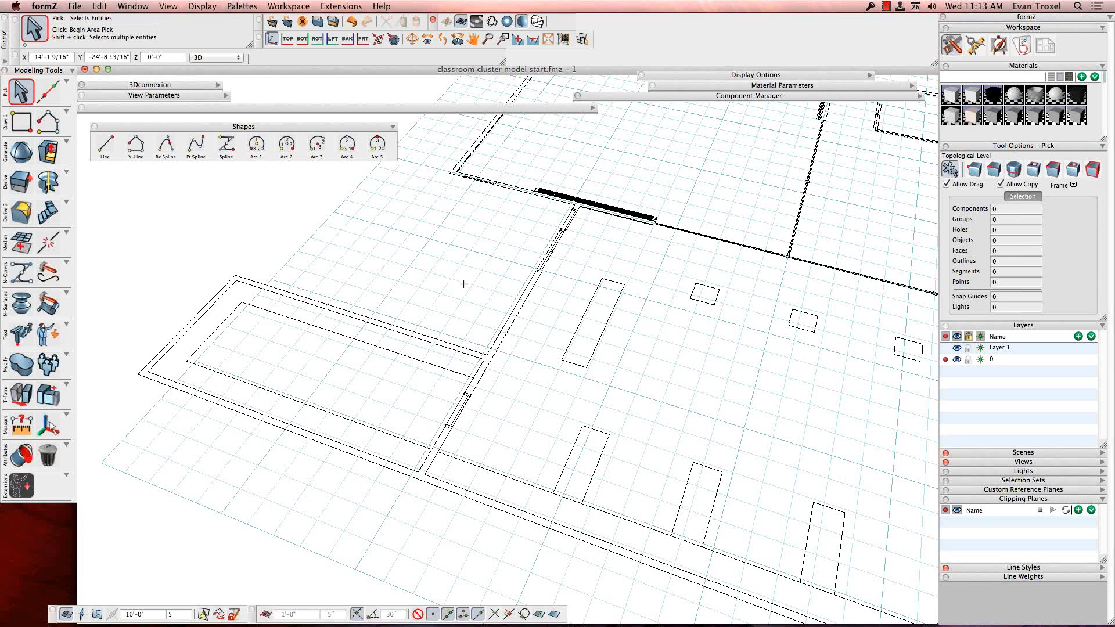
Draw a four-segment wall, 0'-6" wide and 12'-0" high, along the narrow room's back and outer end, the long exterior side and the classroom's far end
{"action": "scroll", "coordinate": [463, 284], "scroll_direction": "down", "scroll_amount": 5}
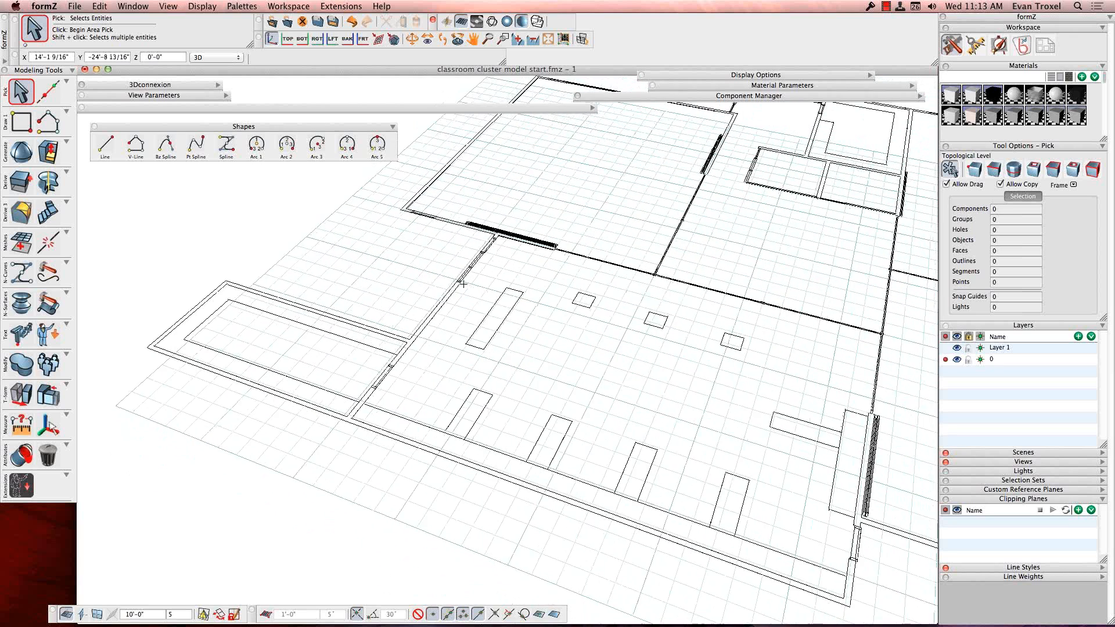
{"action": "scroll", "coordinate": [463, 284], "scroll_direction": "down", "scroll_amount": 3}
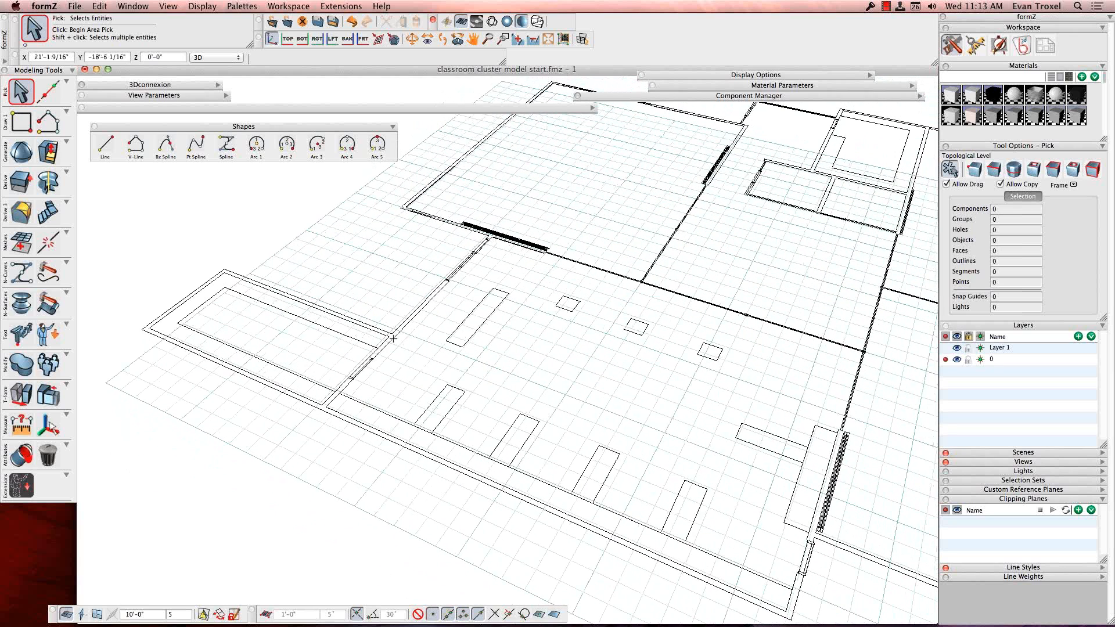
{"action": "left_click", "coordinate": [47, 121]}
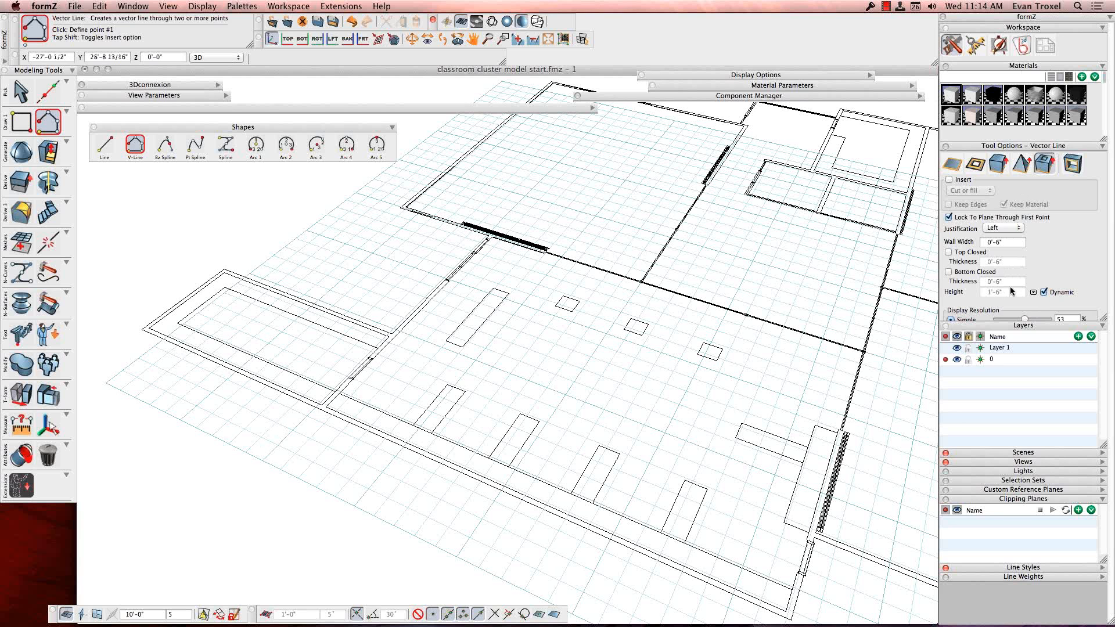
{"action": "left_click", "coordinate": [395, 337]}
{"action": "left_click", "coordinate": [224, 269]}
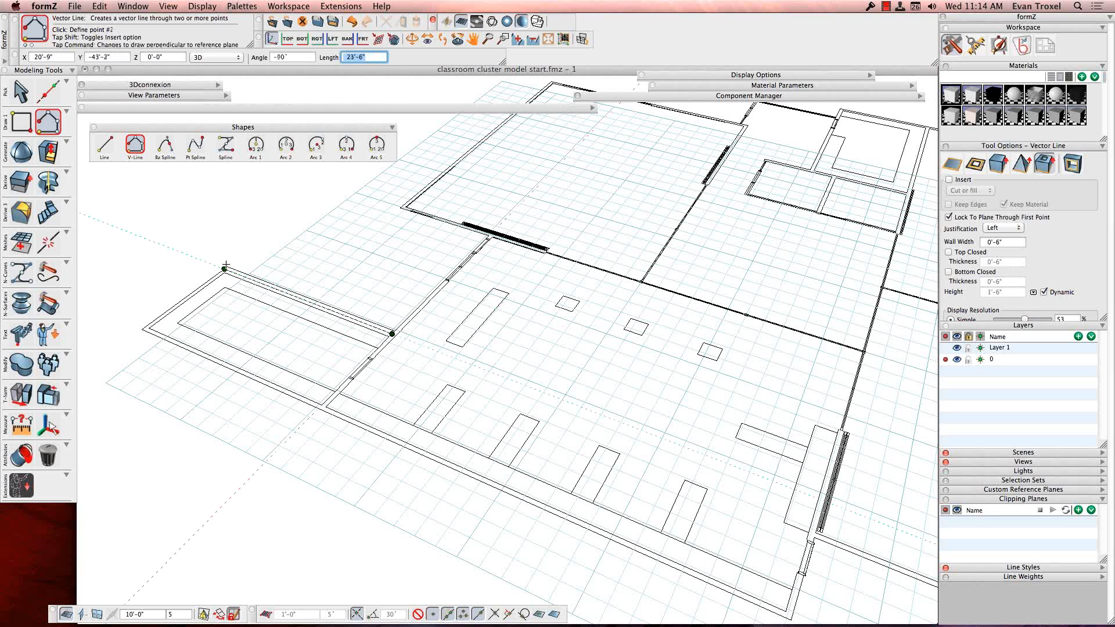
{"action": "left_click", "coordinate": [141, 329]}
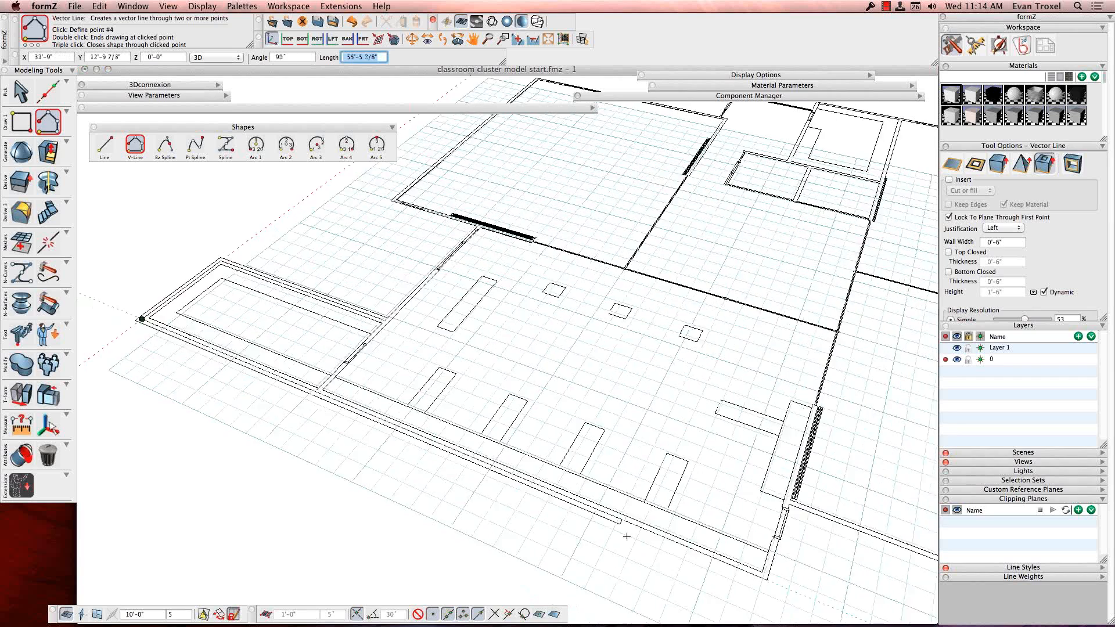
{"action": "left_click", "coordinate": [698, 521]}
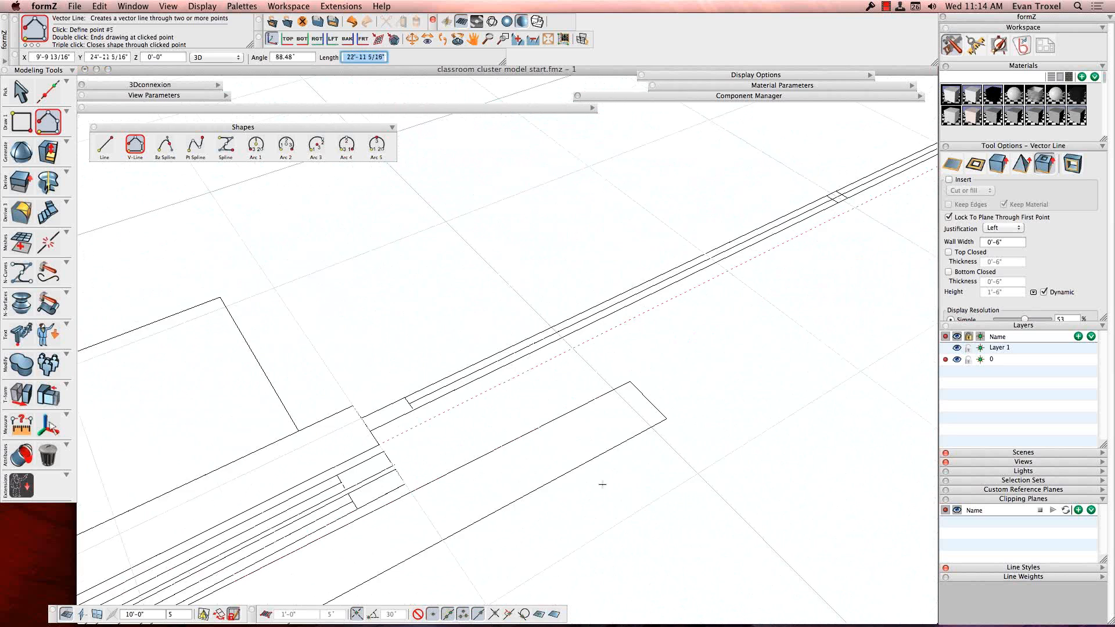
{"action": "double_click", "coordinate": [462, 410]}
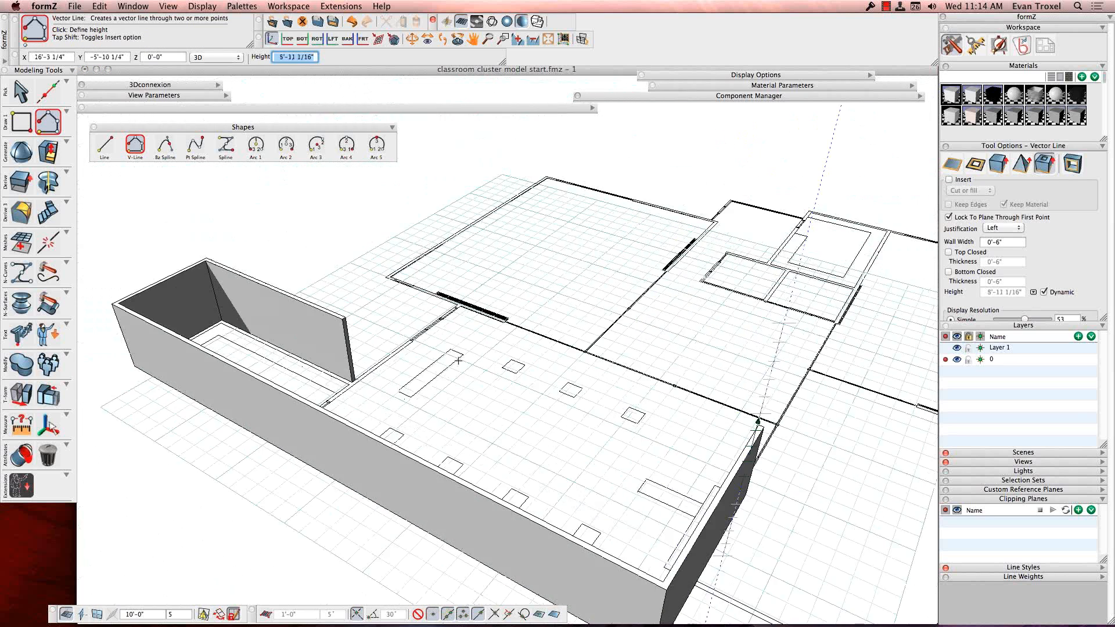
{"action": "type", "text": "12'-0"}
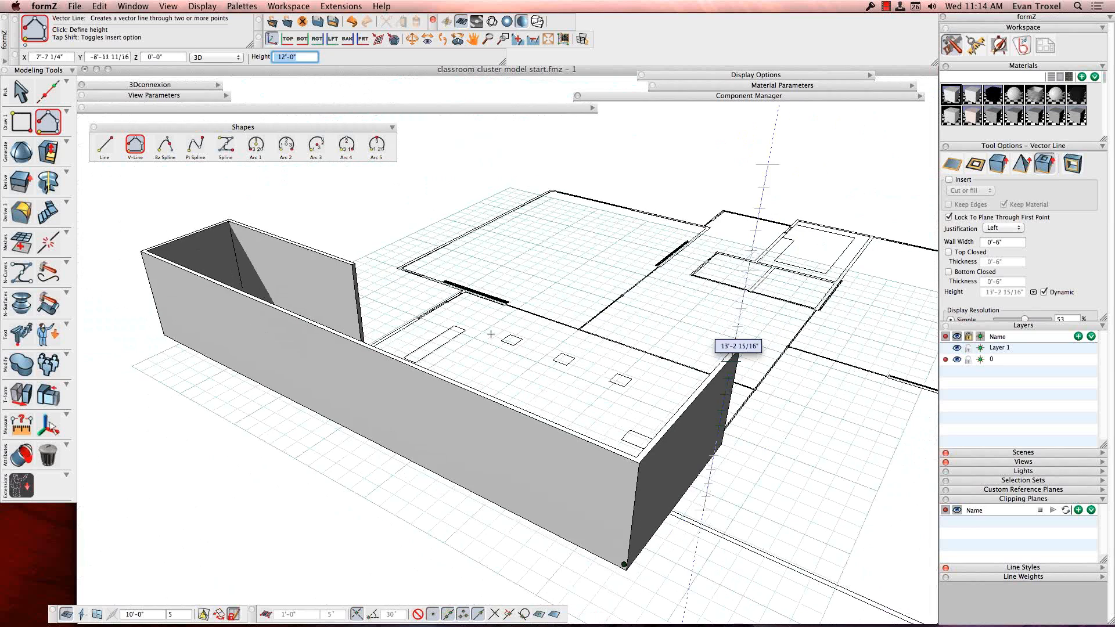
{"action": "key", "text": "Return"}
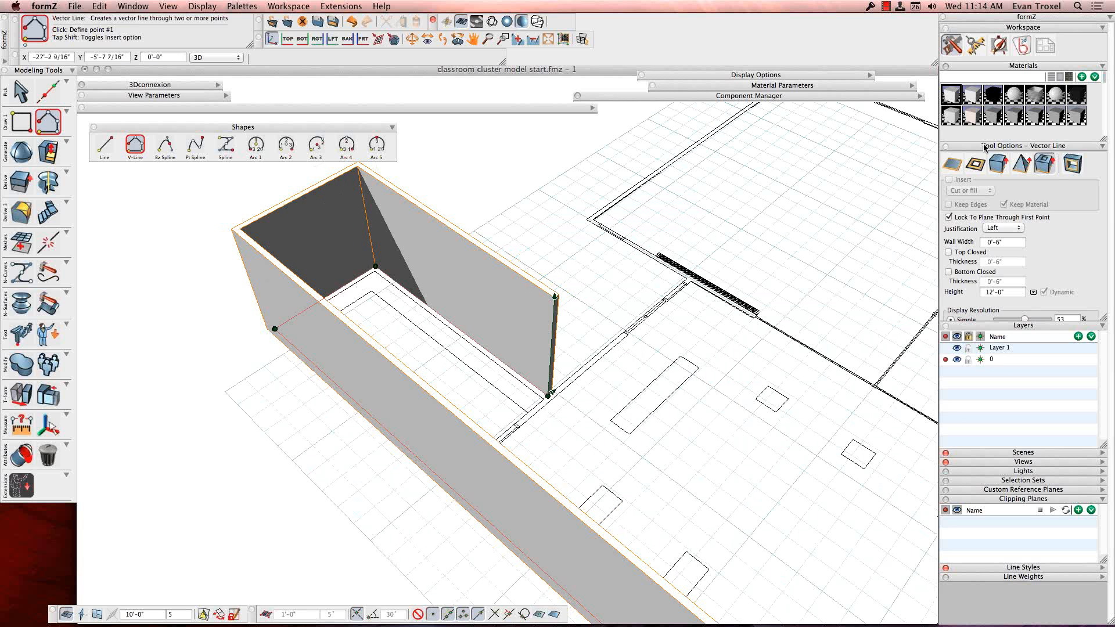
Change the newly drawn four-segment exterior wall's justification to Right
{"action": "left_click", "coordinate": [1008, 228]}
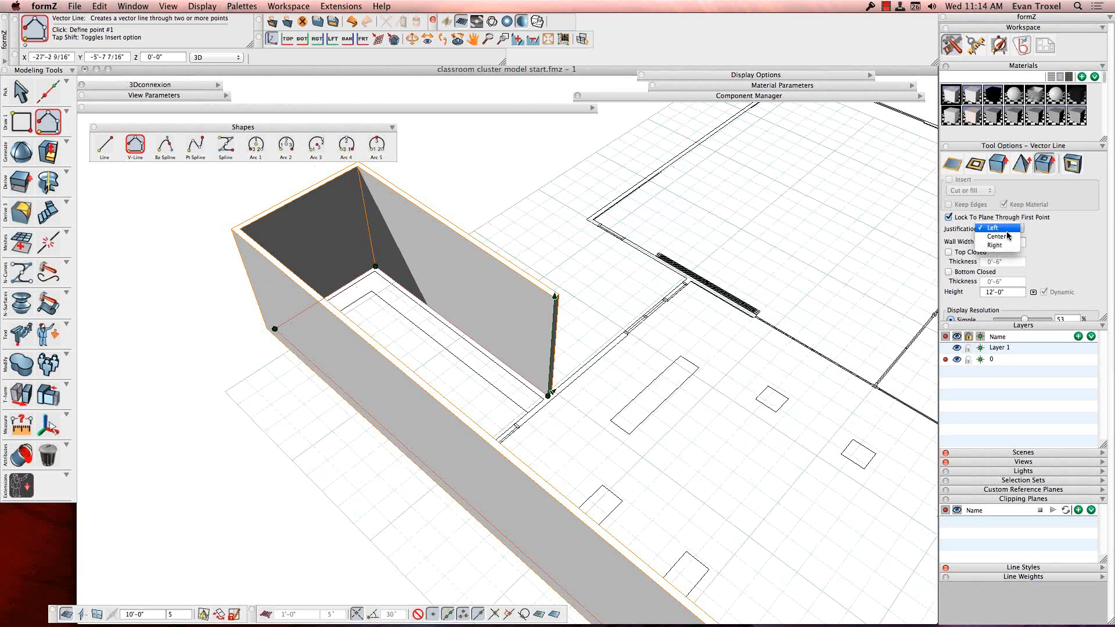
{"action": "left_click", "coordinate": [1008, 246]}
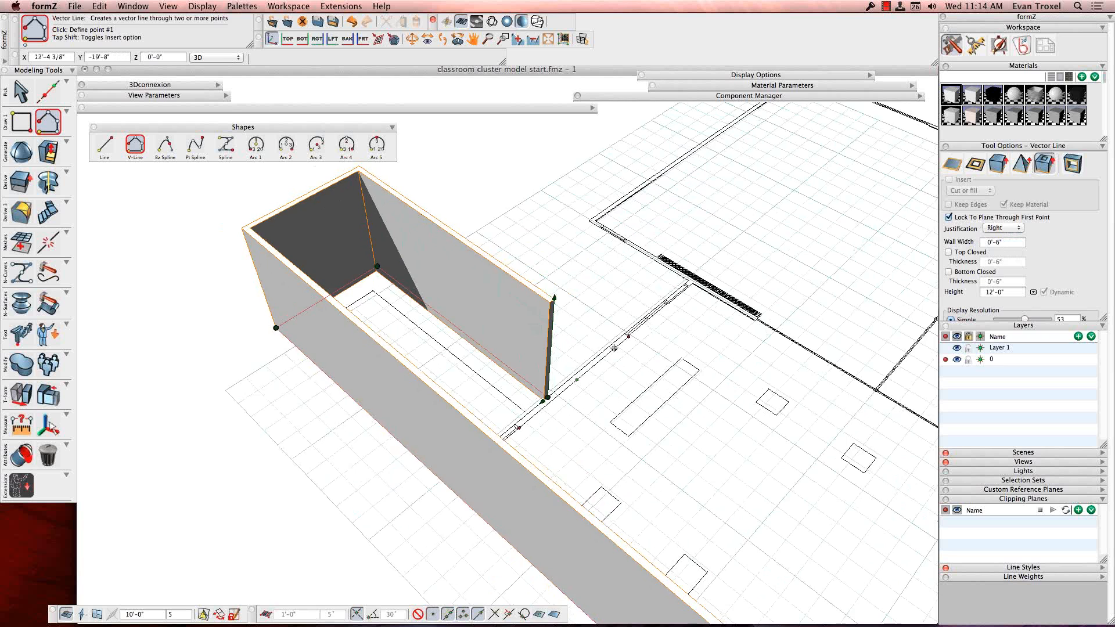
{"action": "middle_click_drag", "start_coordinate": [581, 383], "coordinate": [523, 414]}
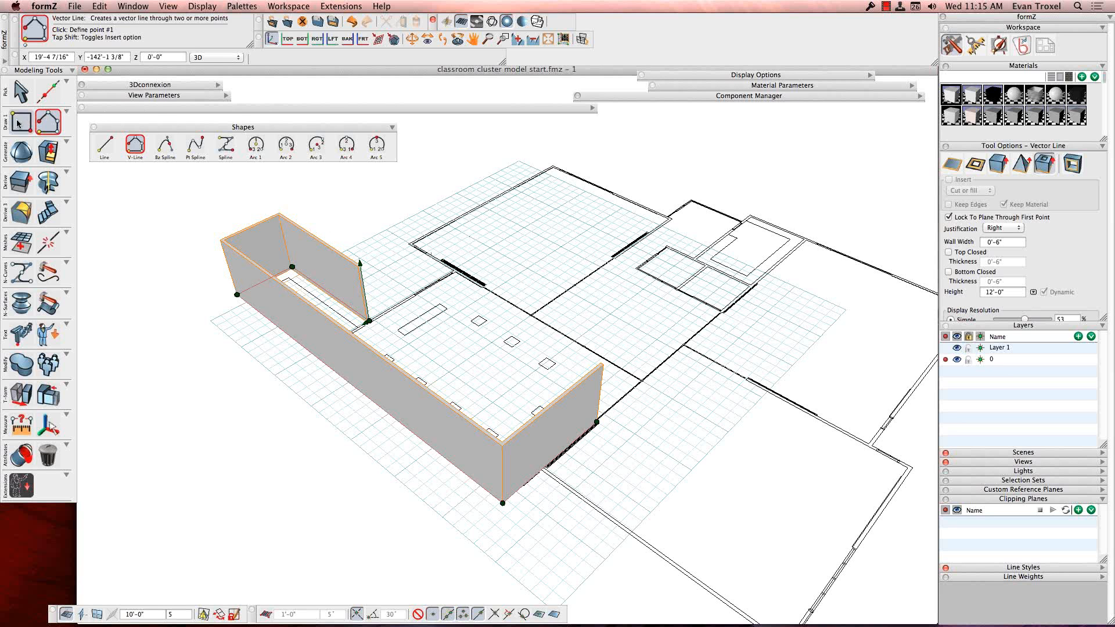
Try a freeform zigzag wall of several segments across the floor plan behind the counter classroom, and undo it
{"action": "left_click", "coordinate": [598, 242]}
{"action": "left_click", "coordinate": [548, 199]}
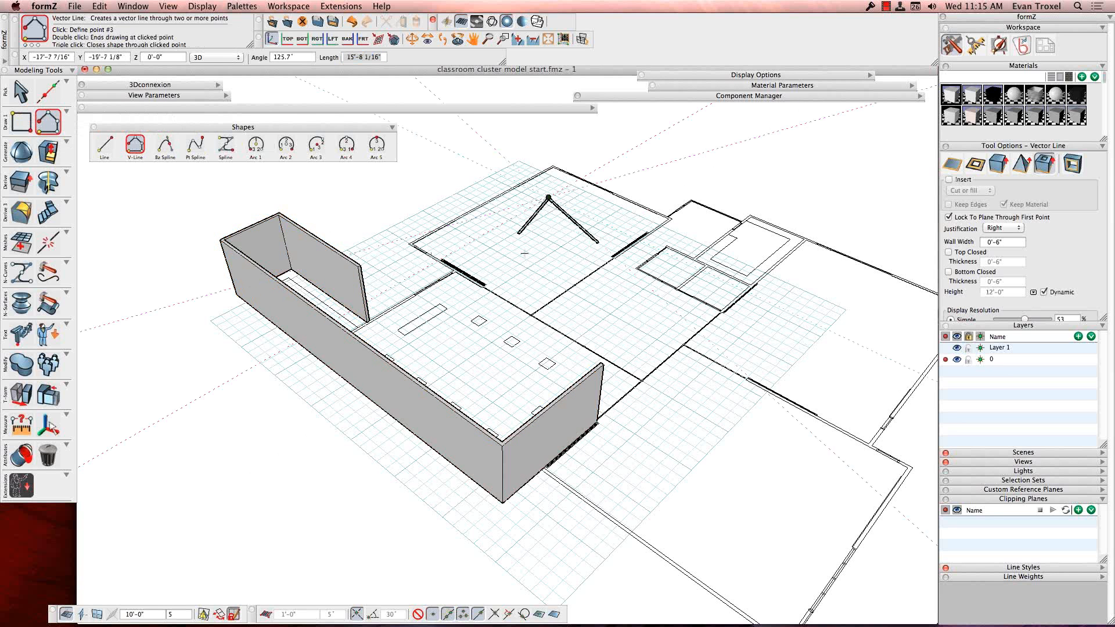
{"action": "left_click", "coordinate": [517, 230]}
{"action": "left_click", "coordinate": [544, 258]}
{"action": "left_click", "coordinate": [602, 319]}
{"action": "left_click", "coordinate": [637, 297]}
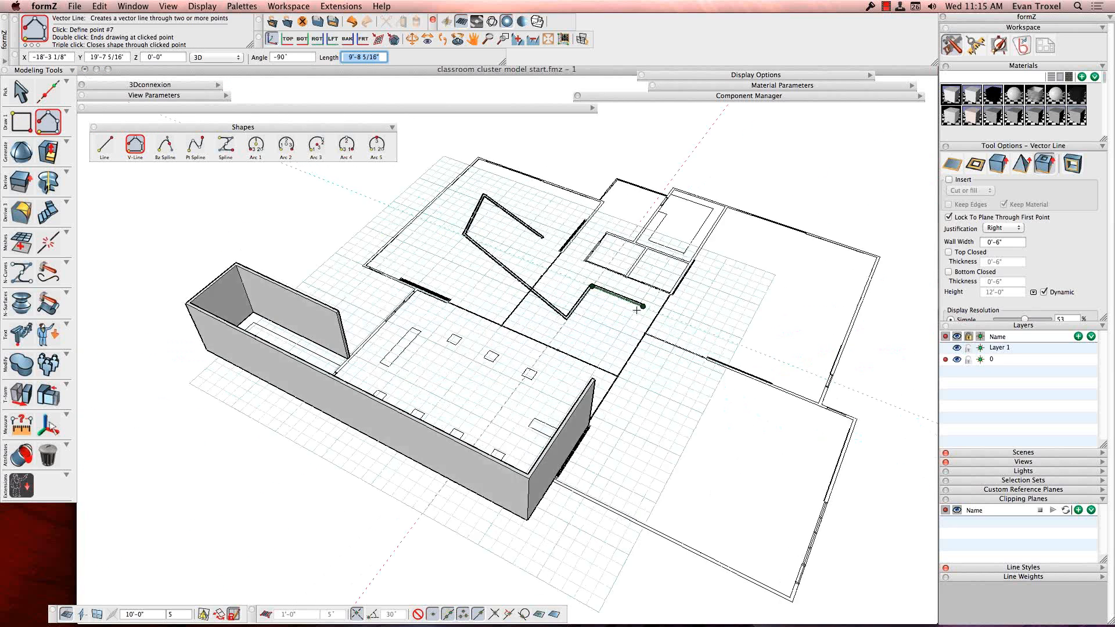
{"action": "double_click", "coordinate": [602, 298]}
{"action": "key", "text": "super+z"}
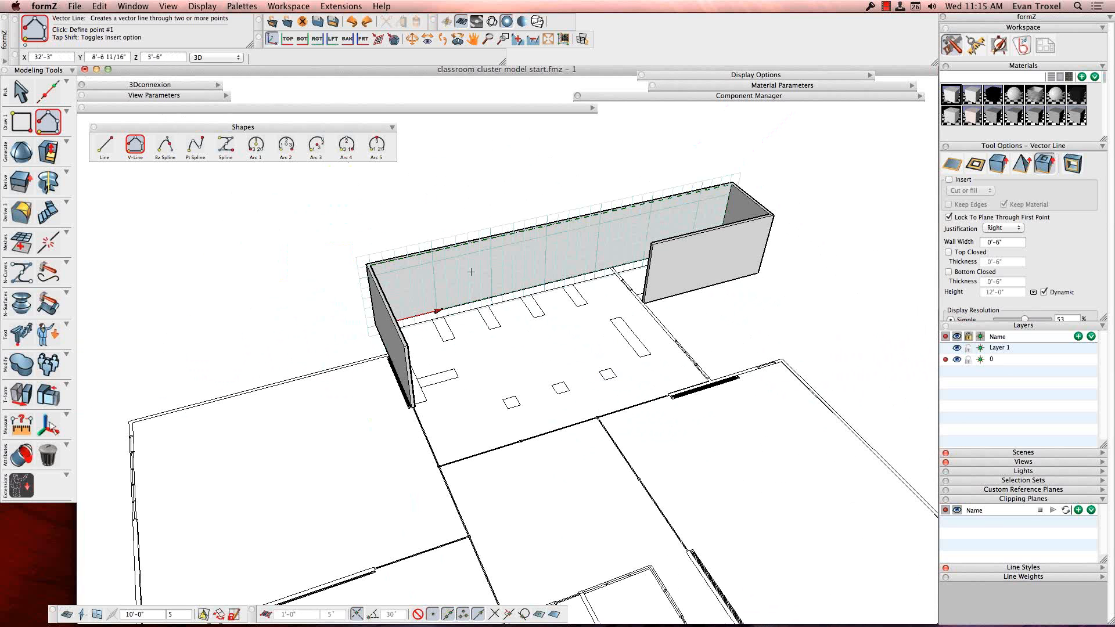
Draw a bent two-segment wall on the inner face of the long wall, projecting about 8'-10"
{"action": "left_click", "coordinate": [430, 279]}
{"action": "left_click", "coordinate": [494, 249]}
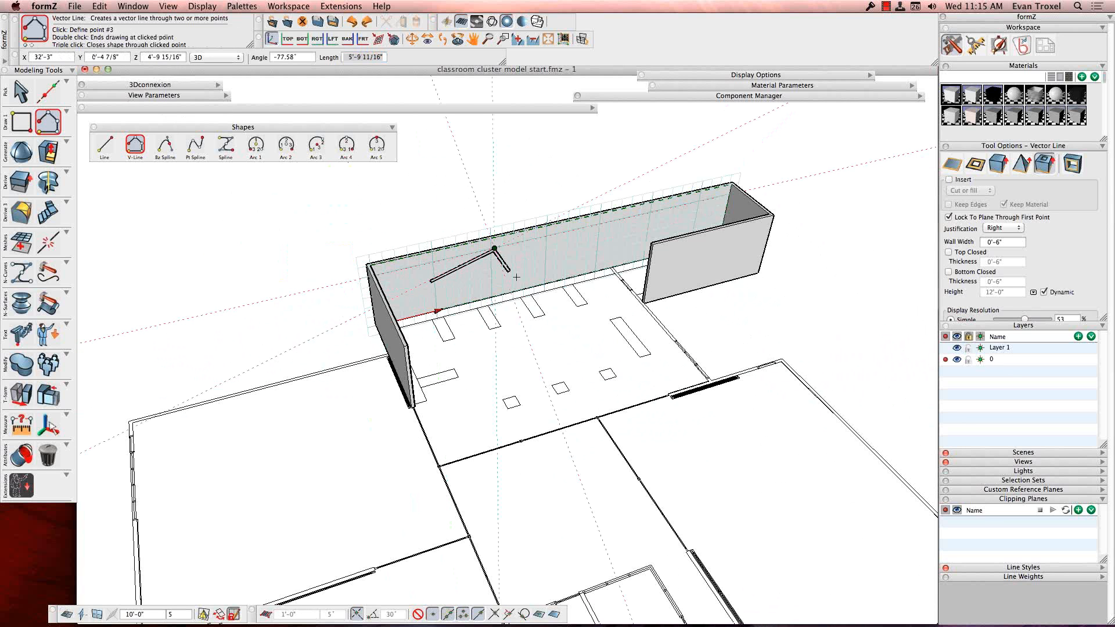
{"action": "double_click", "coordinate": [510, 269]}
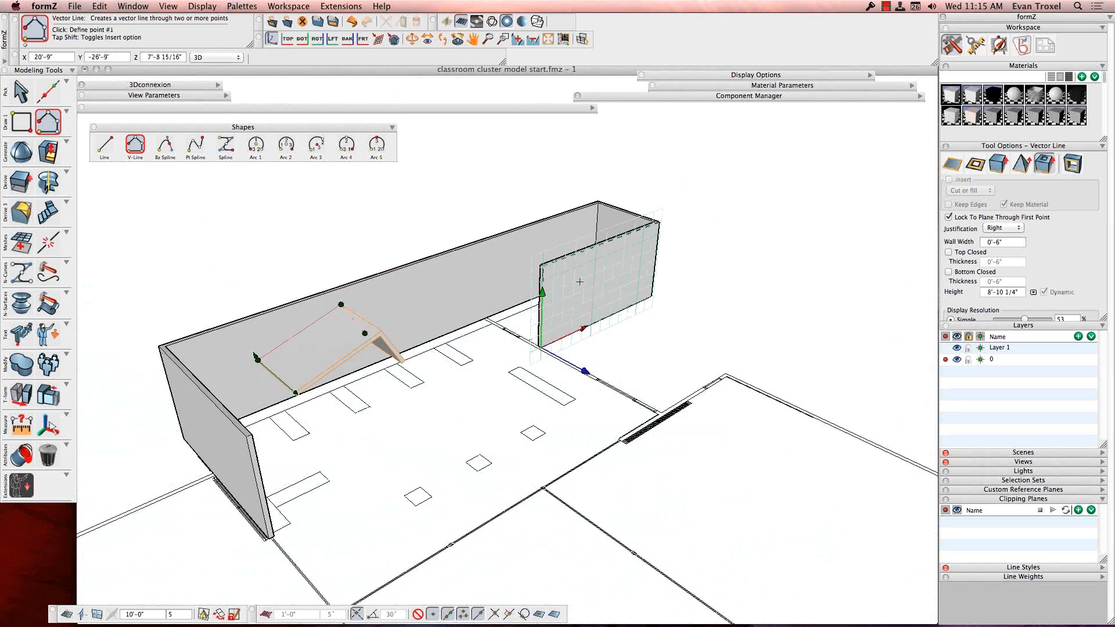
Turn on grid snapping at 3'-0" and draw an L-shaped wall on the long wall's inner face, with a 6'-0" vertical leg, projecting 12'-0"
{"action": "left_click", "coordinate": [265, 614]}
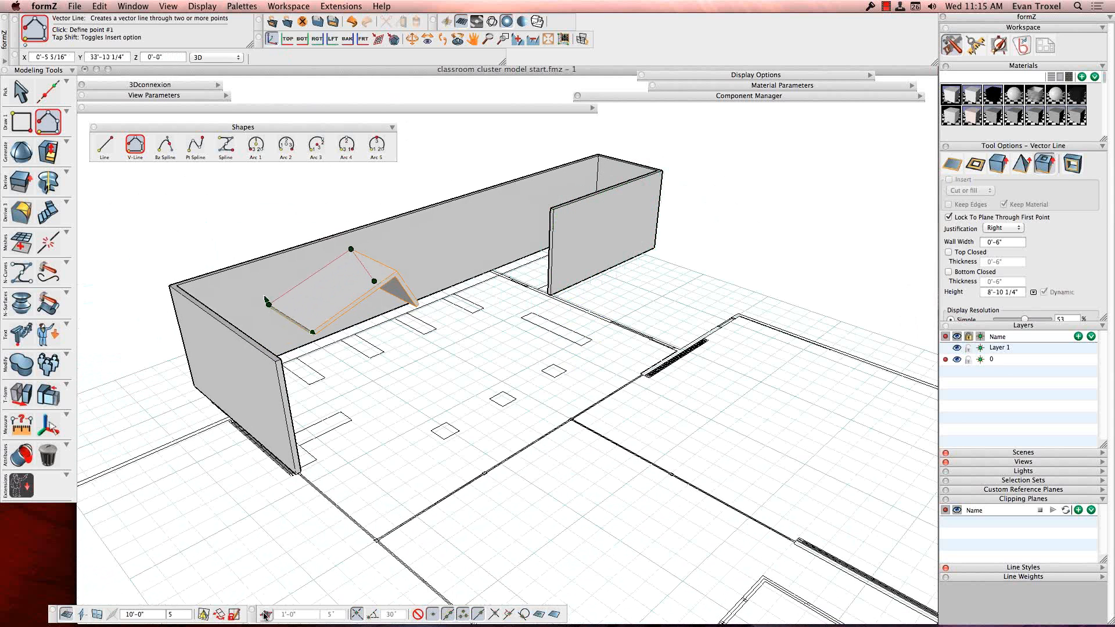
{"action": "left_click", "coordinate": [301, 614]}
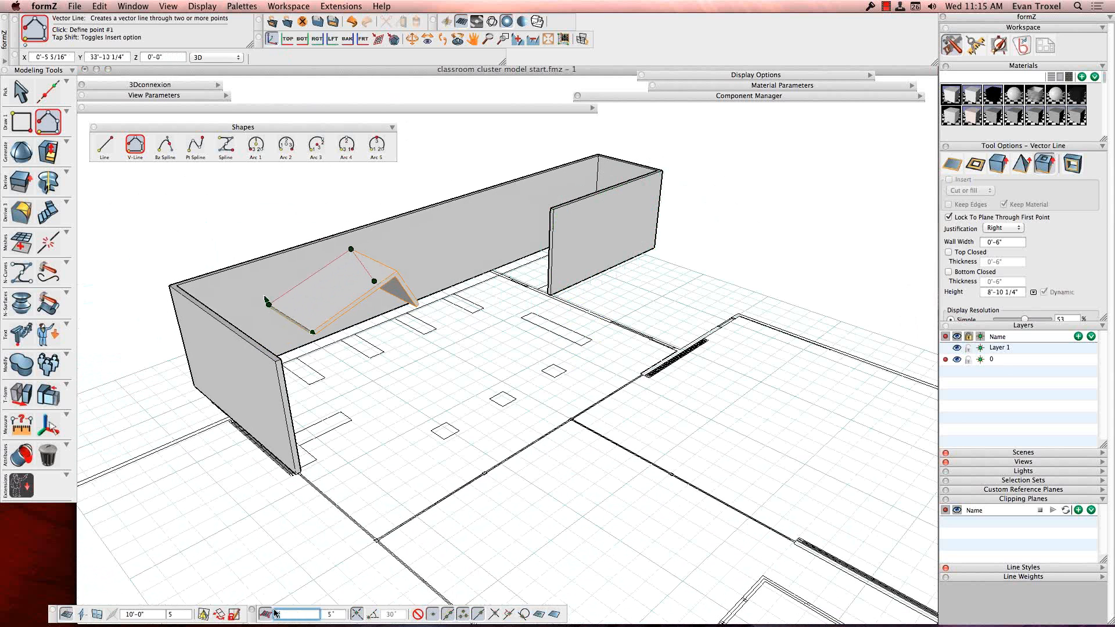
{"action": "left_click", "coordinate": [415, 243]}
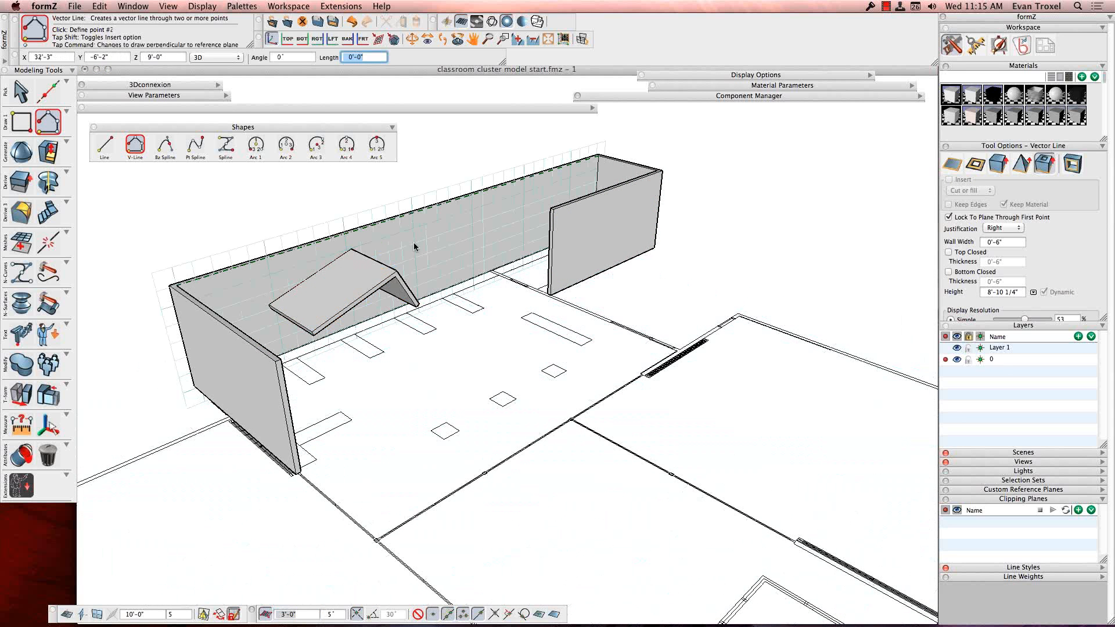
{"action": "left_click", "coordinate": [449, 224]}
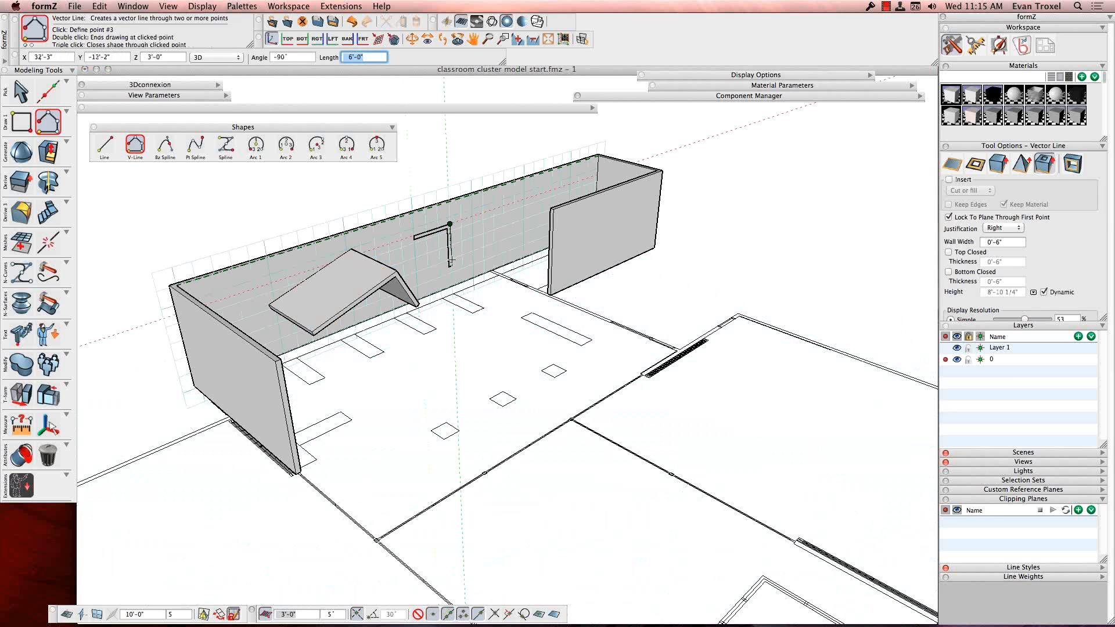
{"action": "double_click", "coordinate": [472, 269]}
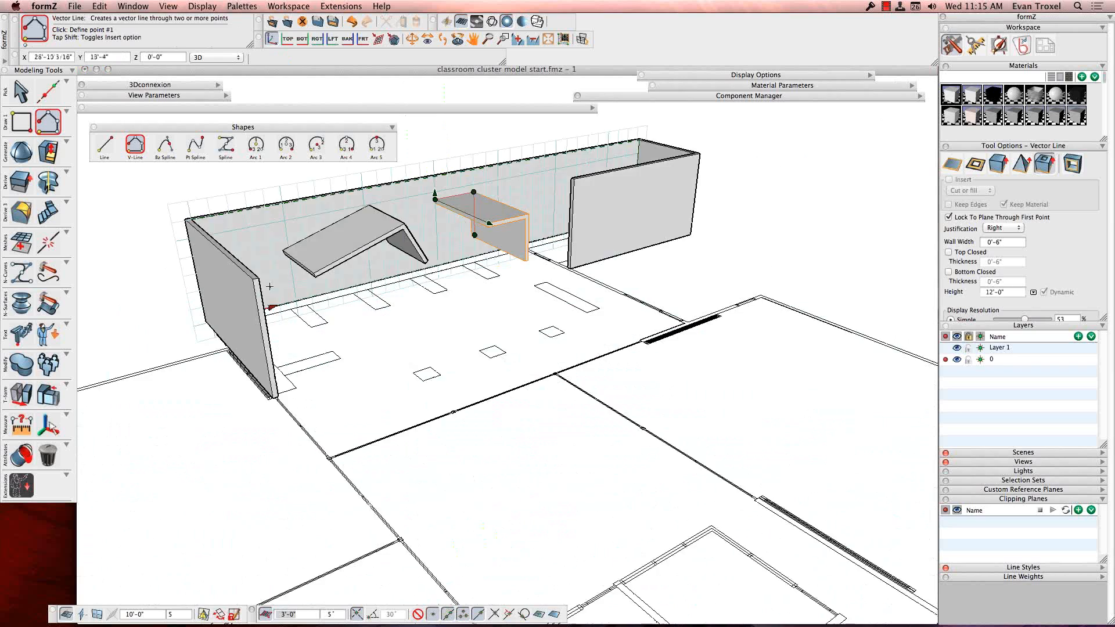
Delete both the bent wall and the L-shaped wall projecting from the long wall's inner face
{"action": "key", "text": "space"}
{"action": "left_click", "coordinate": [355, 250]}
{"action": "left_click", "coordinate": [470, 207]}
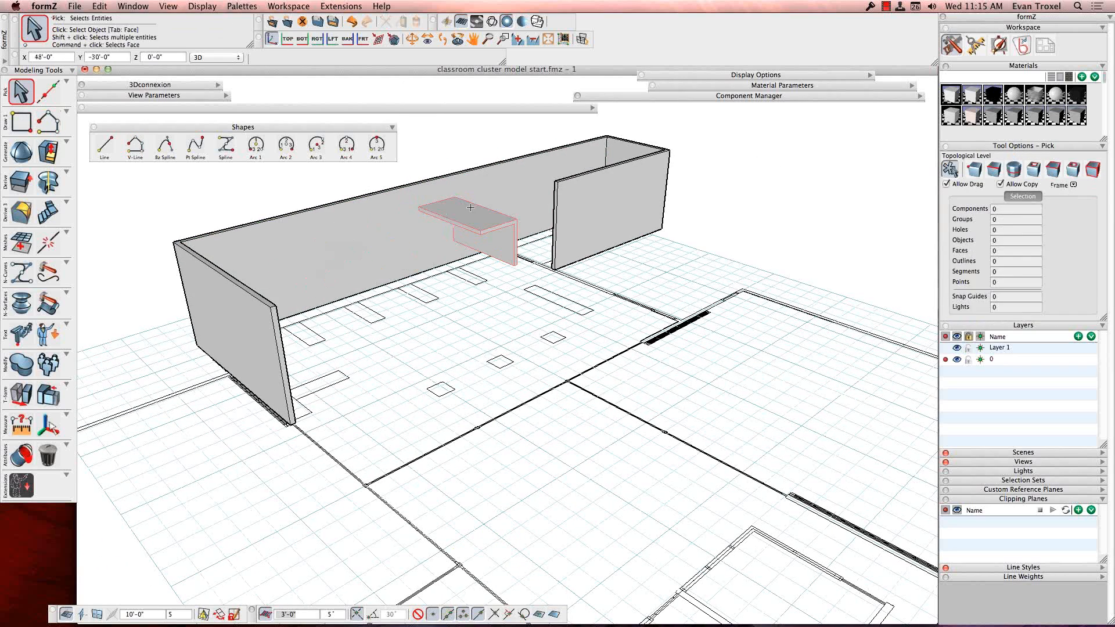
{"action": "key", "text": "Delete"}
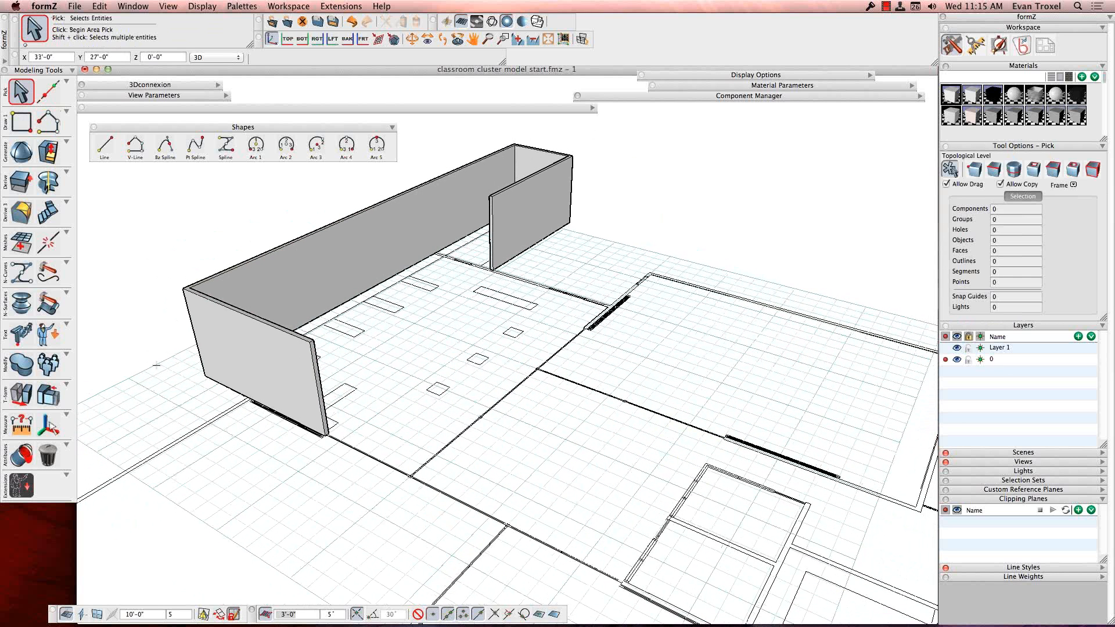
Draw a straight wall 12'-0" high along the partition line from the long exterior wall past the narrow room to the classroom's back corner
{"action": "left_click", "coordinate": [134, 145]}
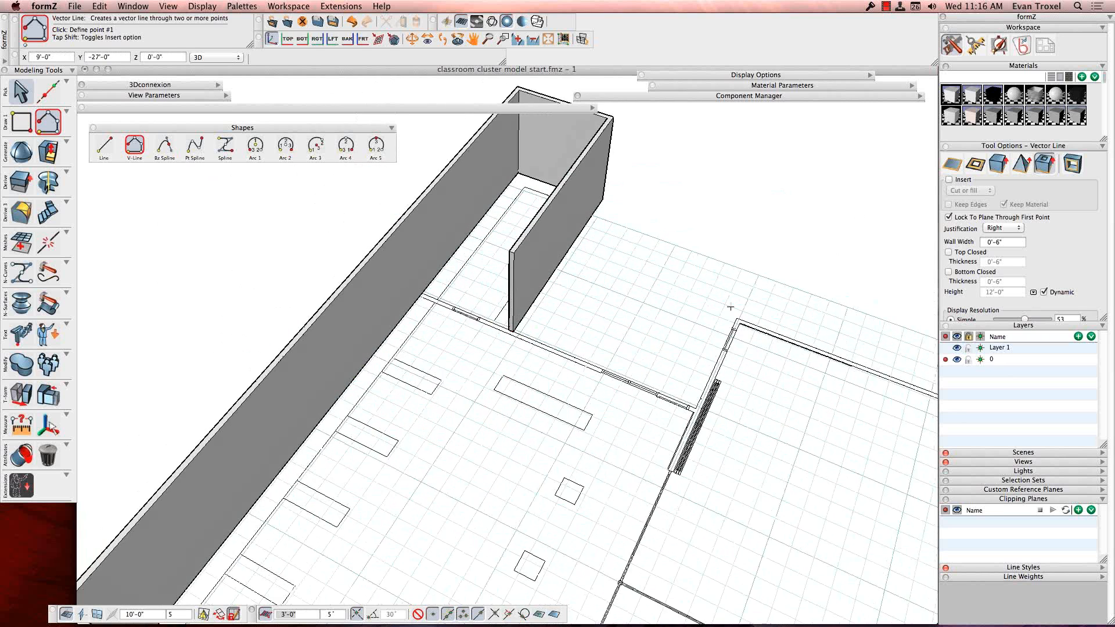
{"action": "left_click", "coordinate": [432, 313]}
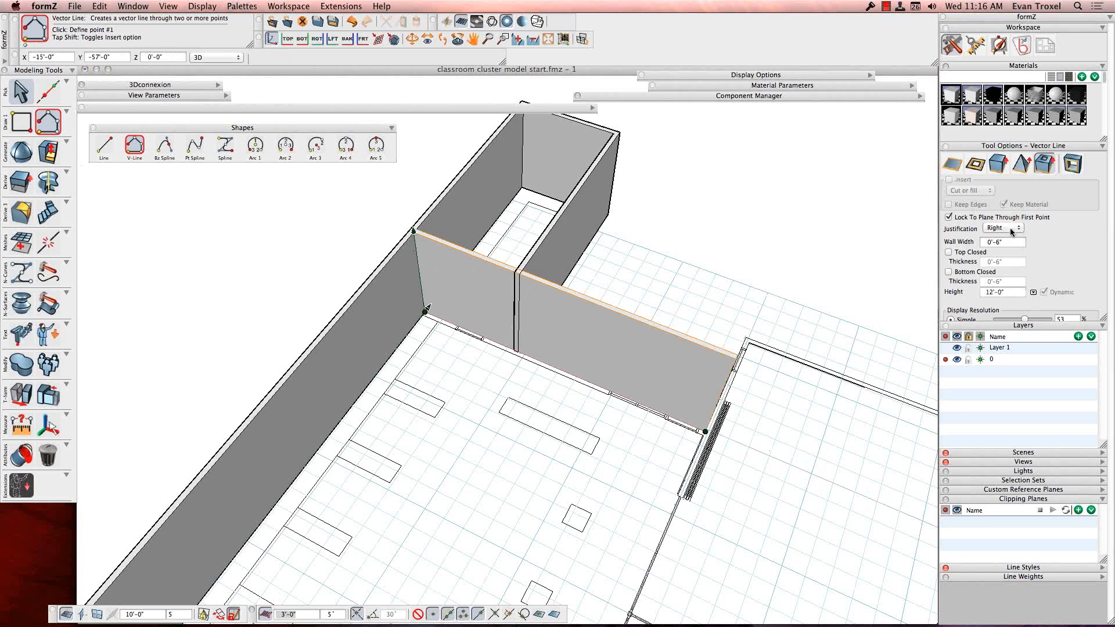
Draw a left-justified wall 12'-0" high around the second classroom, following its four plan sides and leaving the interior corner open
{"action": "left_click", "coordinate": [1011, 232]}
{"action": "left_click", "coordinate": [993, 210]}
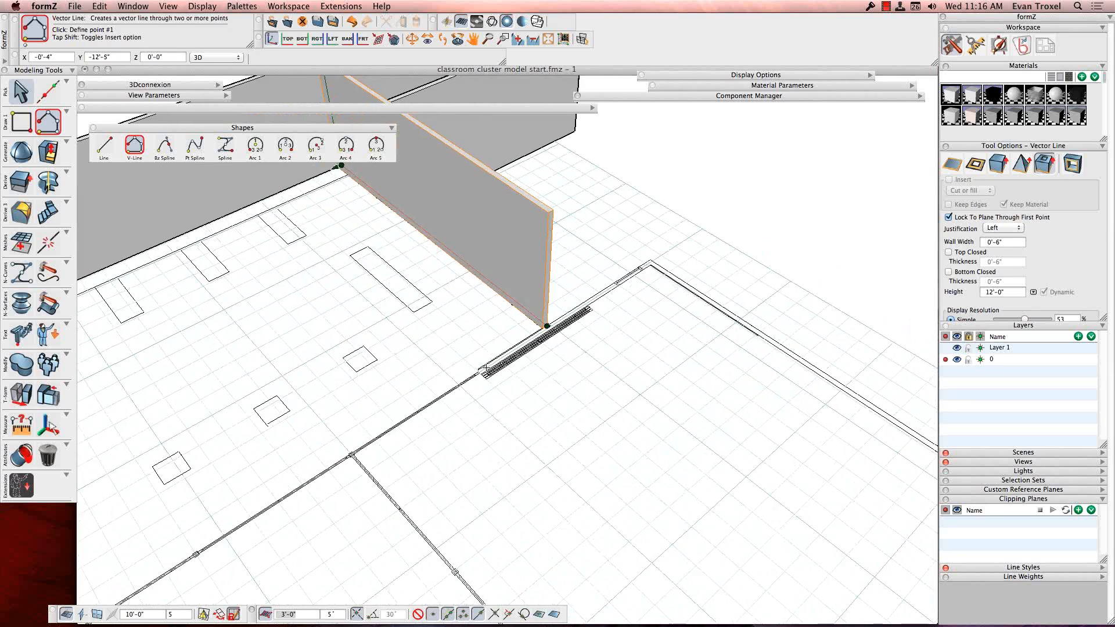
{"action": "left_click", "coordinate": [432, 346]}
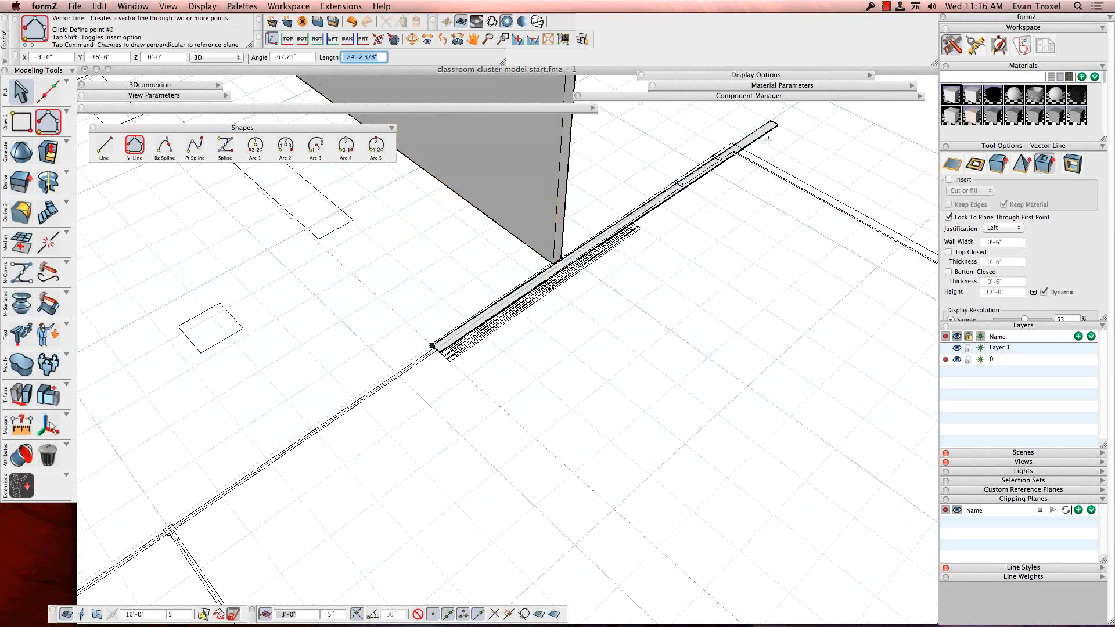
{"action": "left_click", "coordinate": [733, 141]}
{"action": "left_click", "coordinate": [705, 354]}
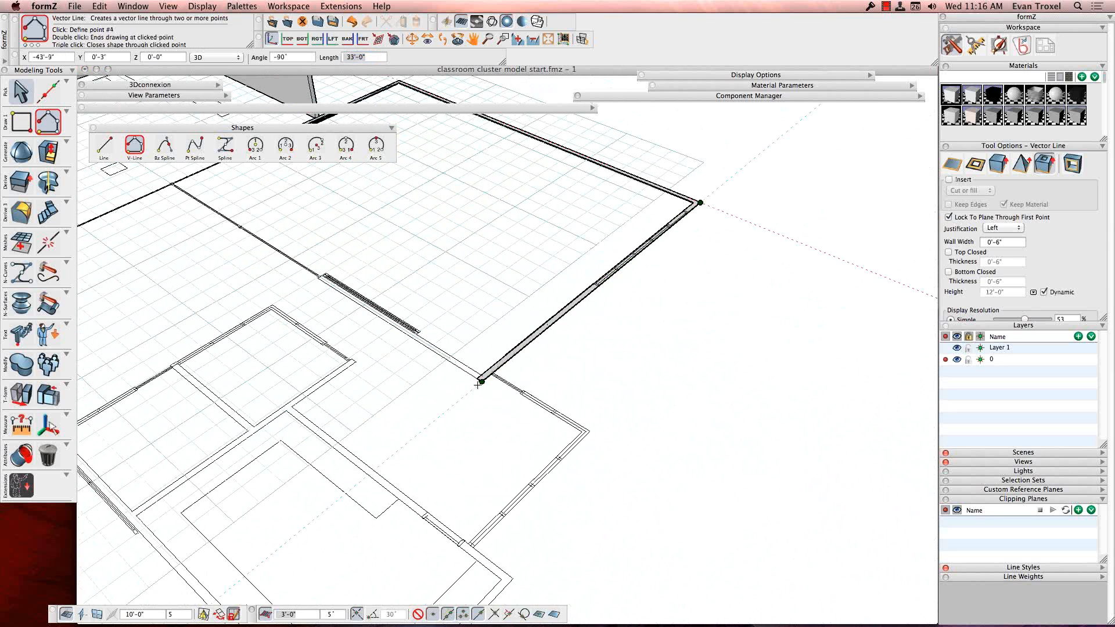
{"action": "left_click", "coordinate": [481, 380]}
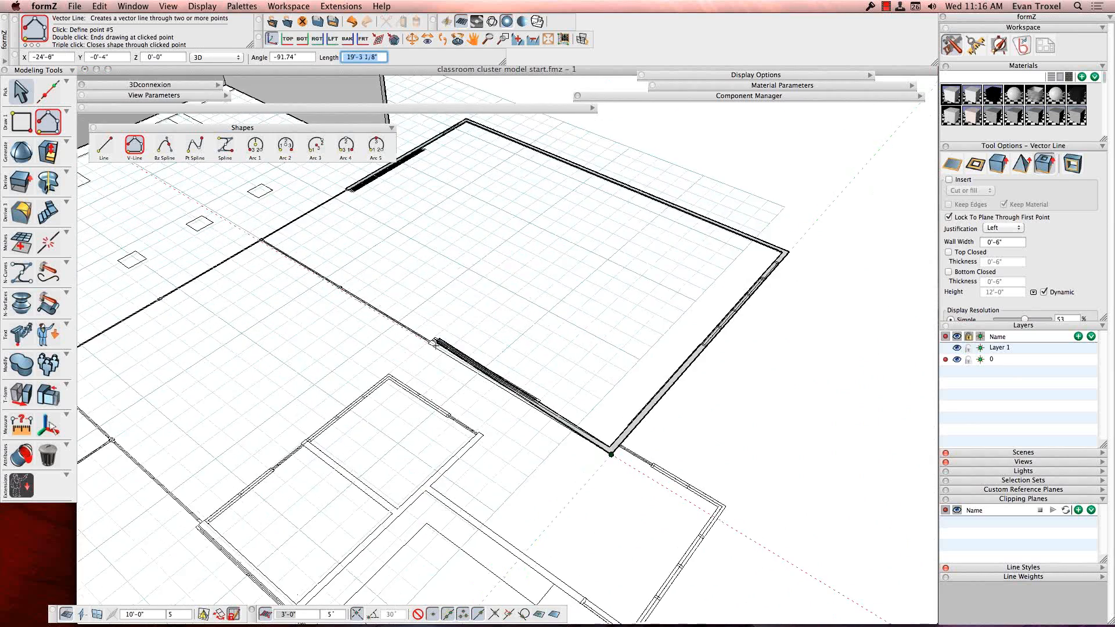
{"action": "double_click", "coordinate": [409, 326]}
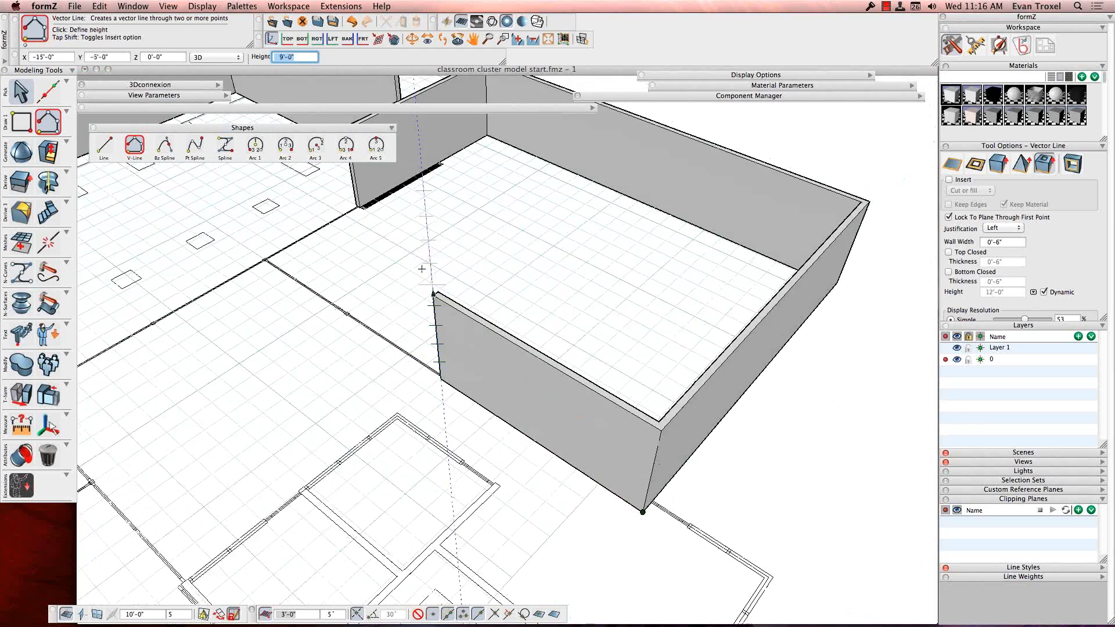
{"action": "left_click", "coordinate": [400, 209]}
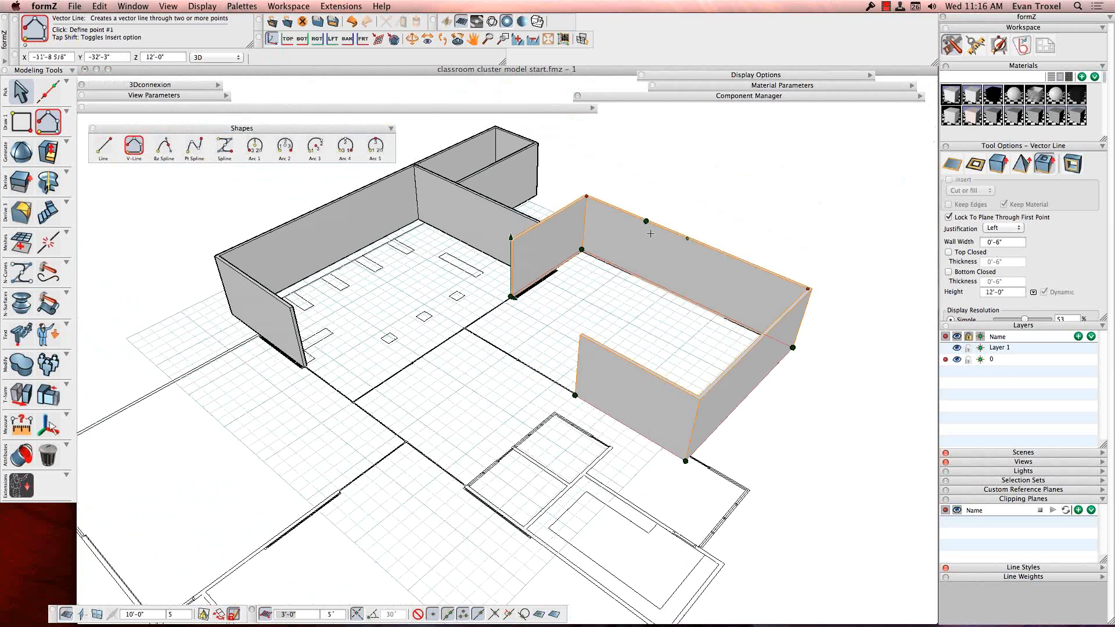
Try out the height and corner edit controls on the second classroom's wall
{"action": "left_click", "coordinate": [510, 238]}
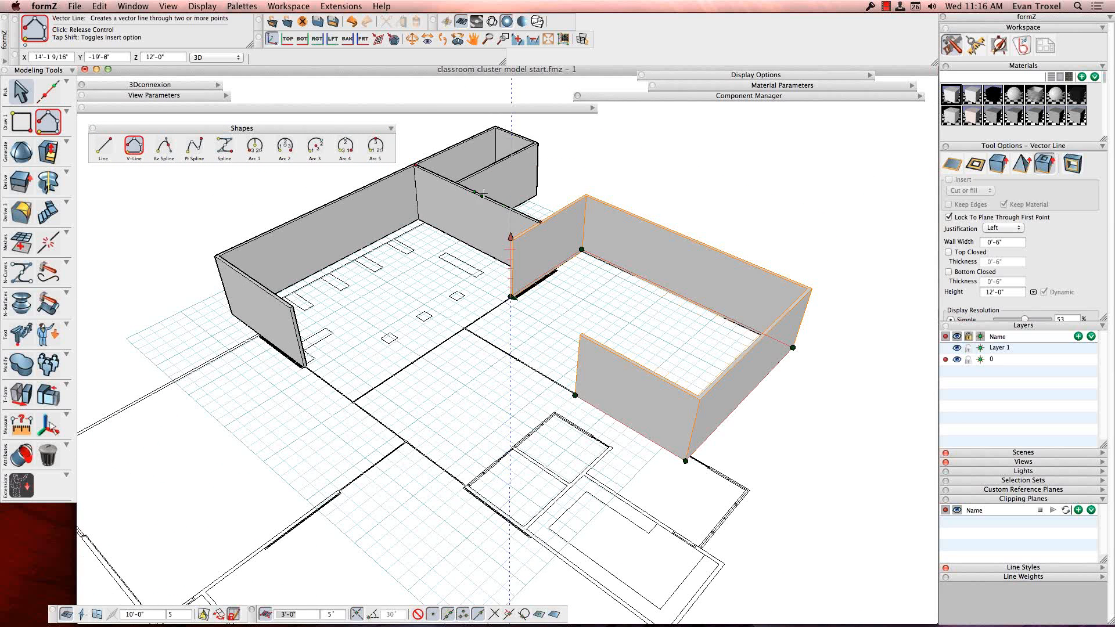
{"action": "left_click", "coordinate": [581, 250]}
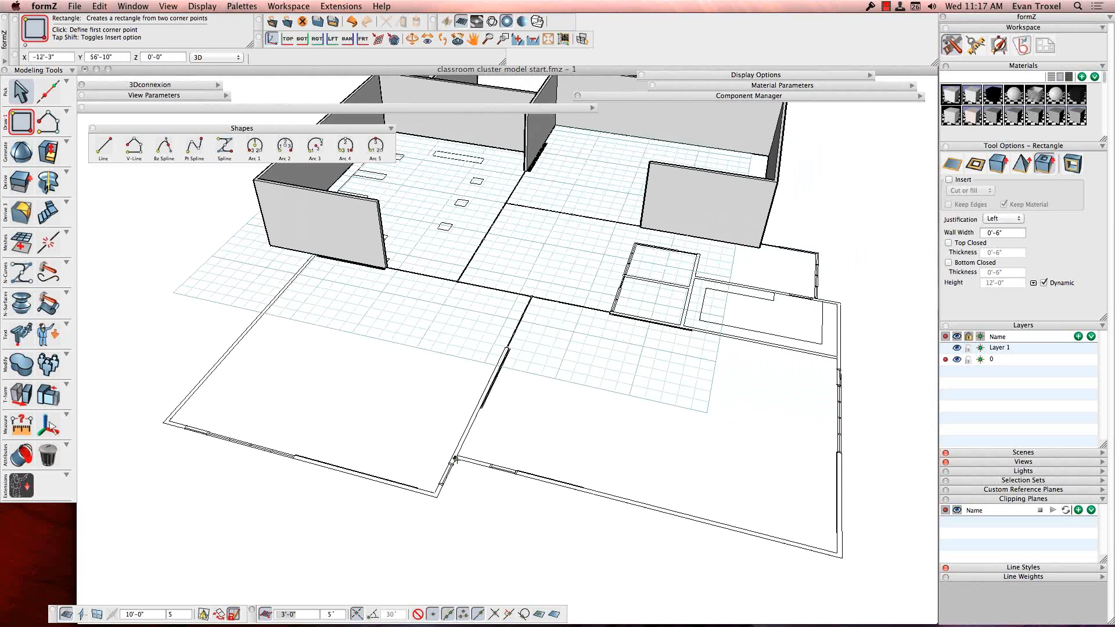
Draw a rectangular wall enclosure about 43'-6" by 32'-6" and 12'-0" high over the third classroom's outline
{"action": "left_click", "coordinate": [454, 459]}
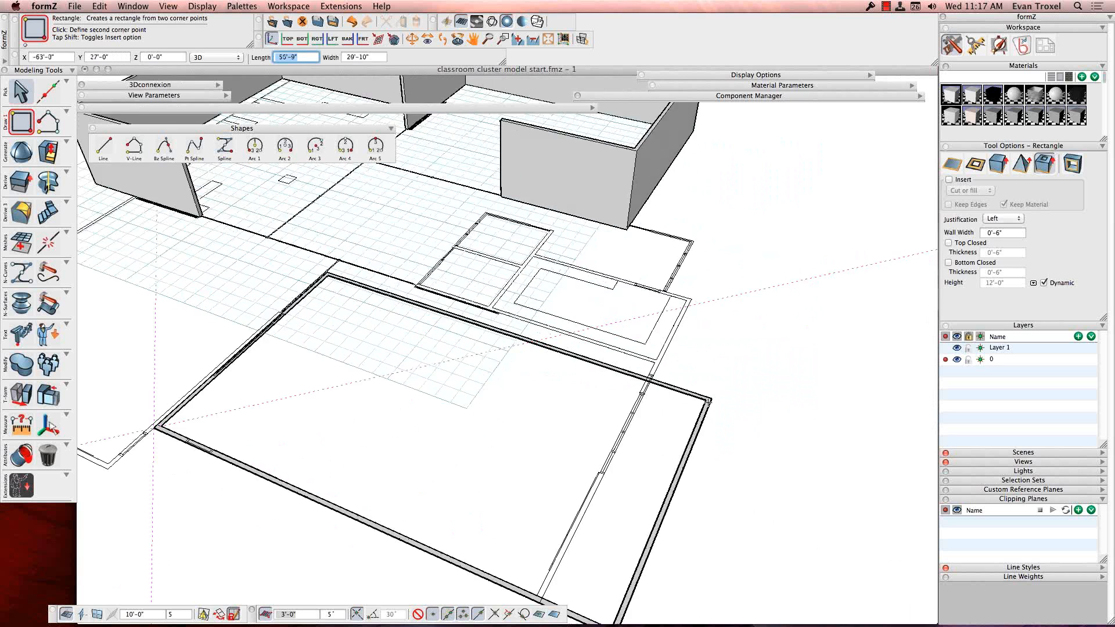
{"action": "left_click", "coordinate": [654, 356]}
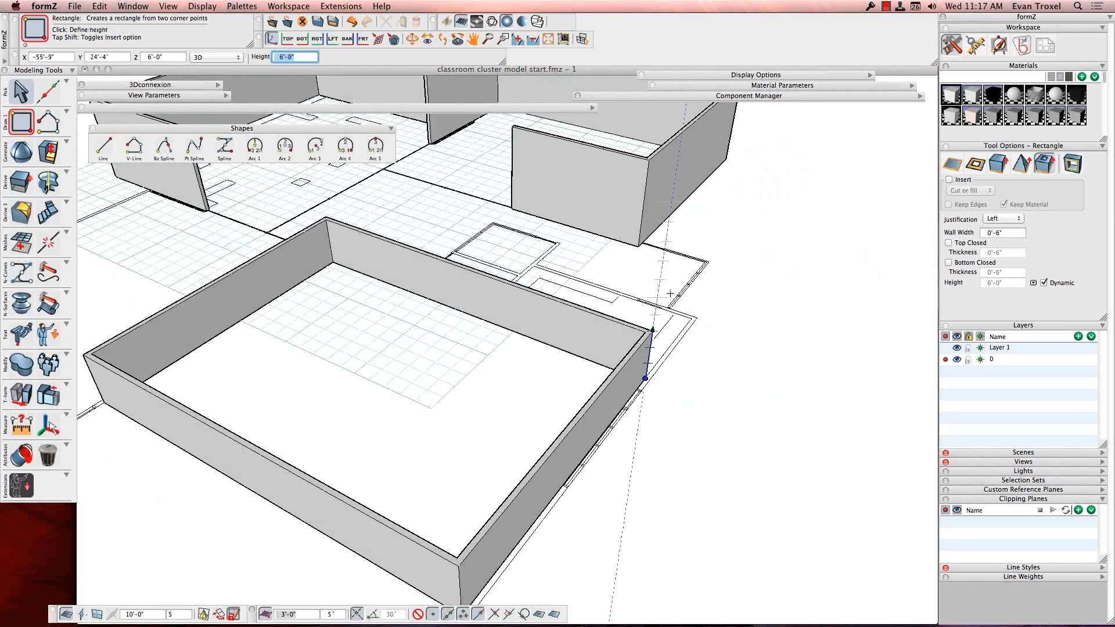
{"action": "left_click", "coordinate": [651, 303]}
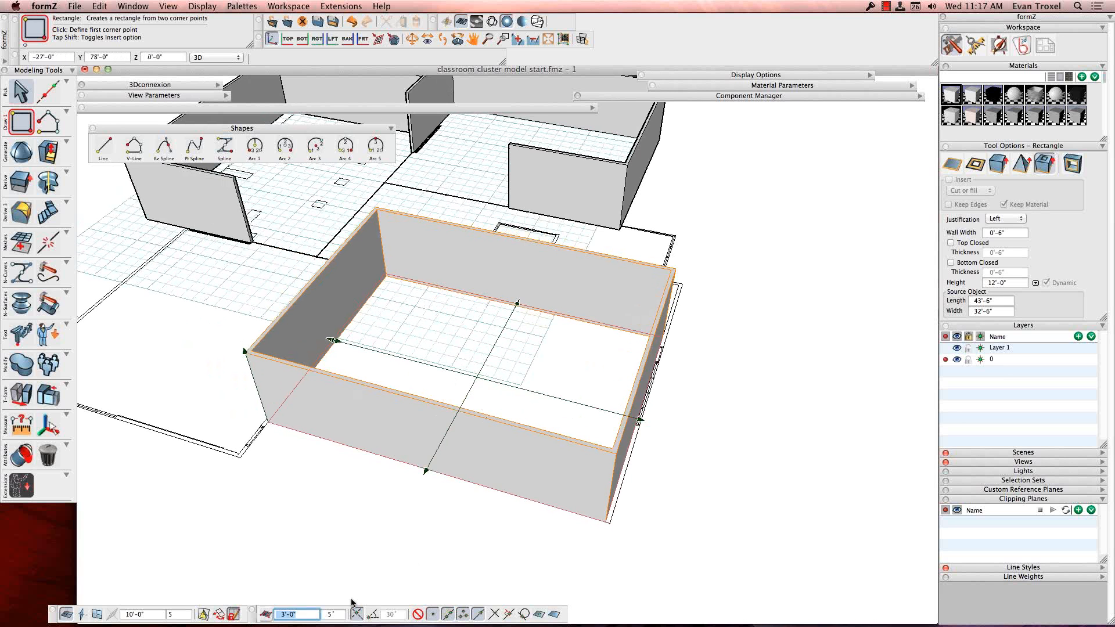
Adjust the rectangular enclosure's edit controls to match the plan, bringing its length to 44'-6" and width to 33'-0"
{"action": "left_click", "coordinate": [640, 418]}
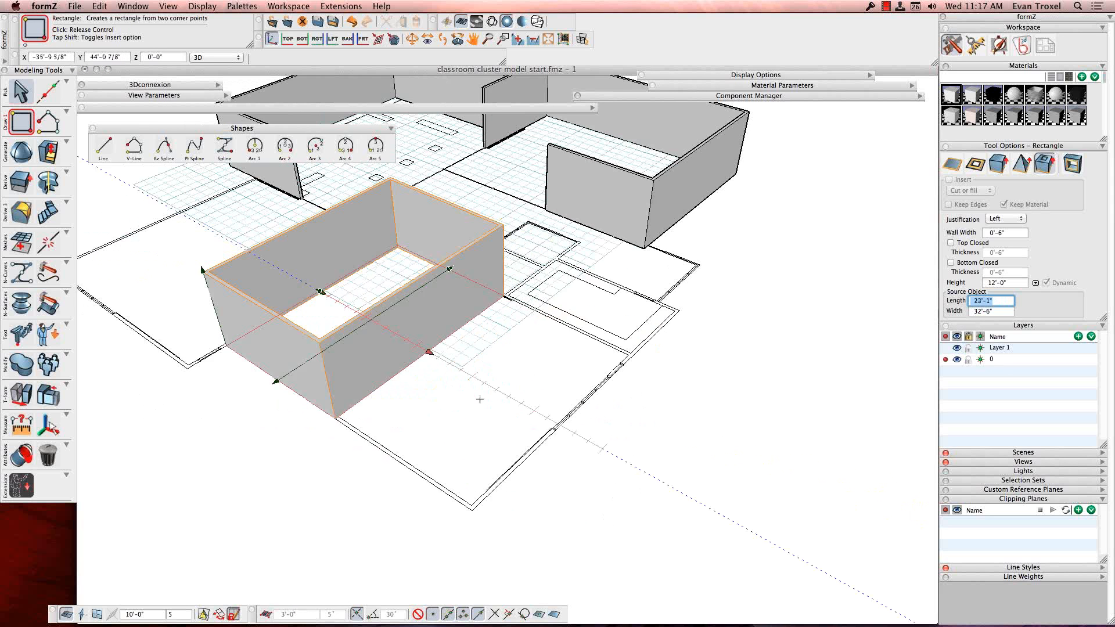
{"action": "left_click", "coordinate": [475, 512]}
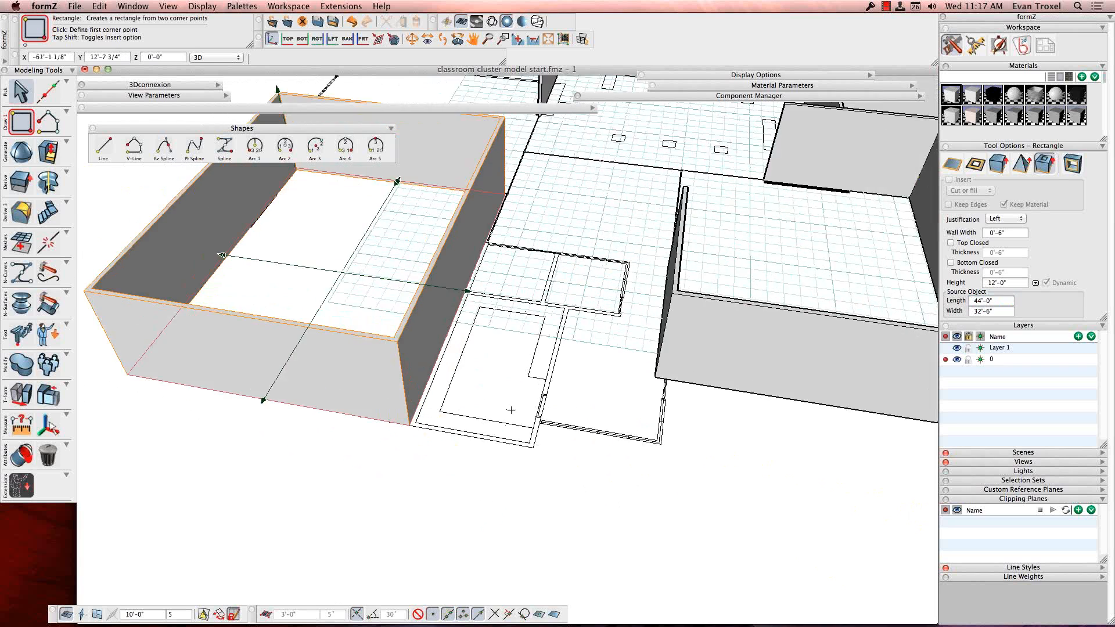
{"action": "left_click", "coordinate": [469, 285]}
{"action": "left_click", "coordinate": [474, 288]}
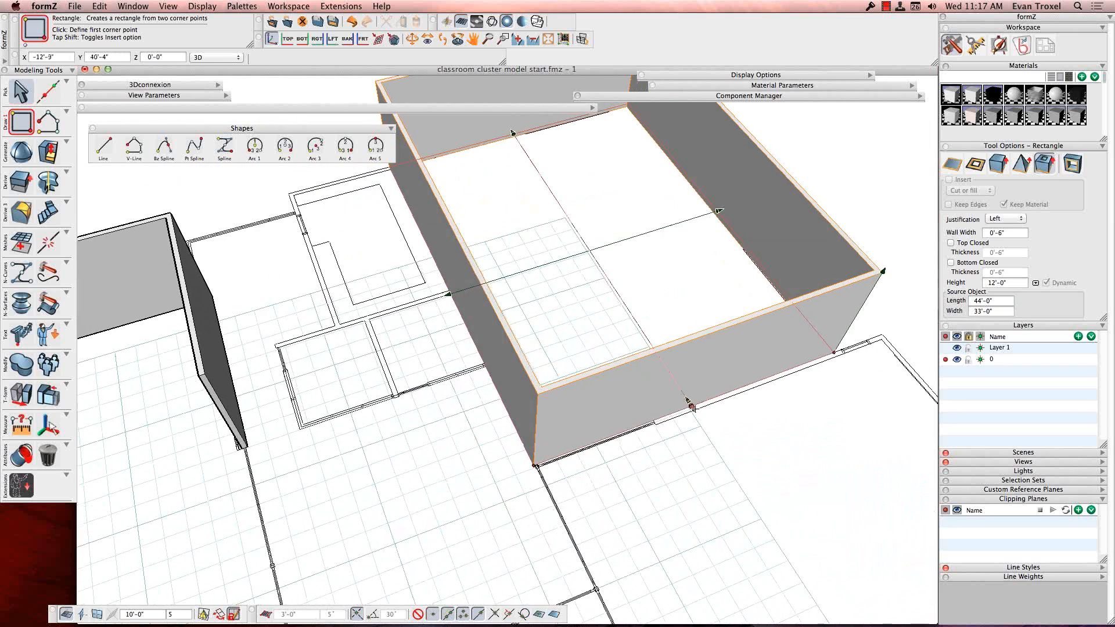
{"action": "left_click", "coordinate": [690, 406]}
{"action": "left_click", "coordinate": [699, 413]}
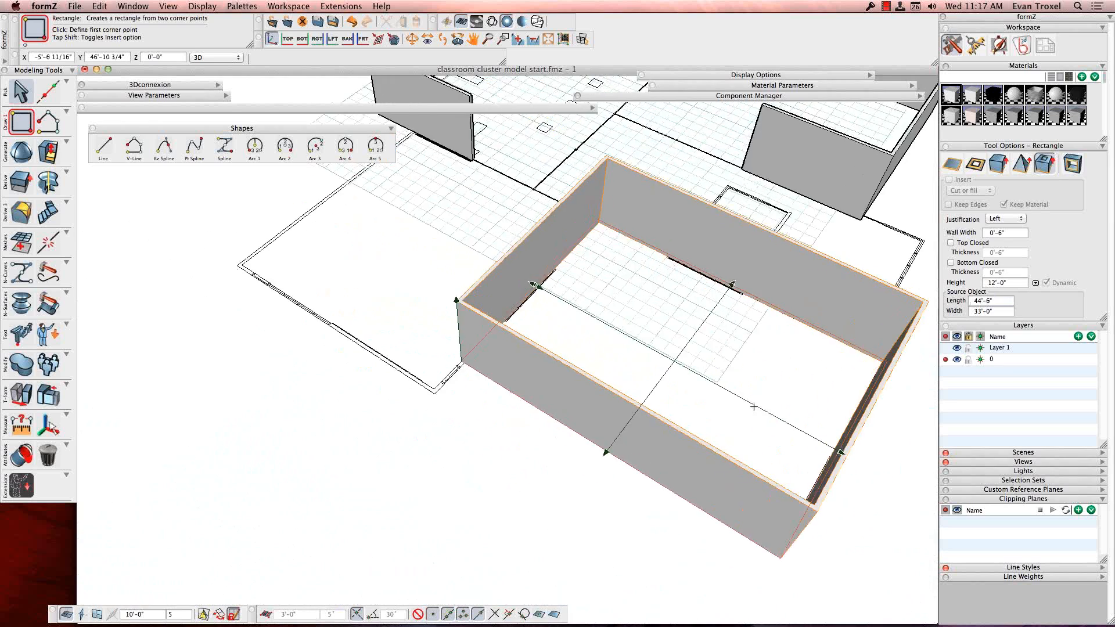
Try thickening the rectangular enclosure's walls to about 5'-7 9/16" with the wall width control, and cancel the change
{"action": "left_click", "coordinate": [470, 357]}
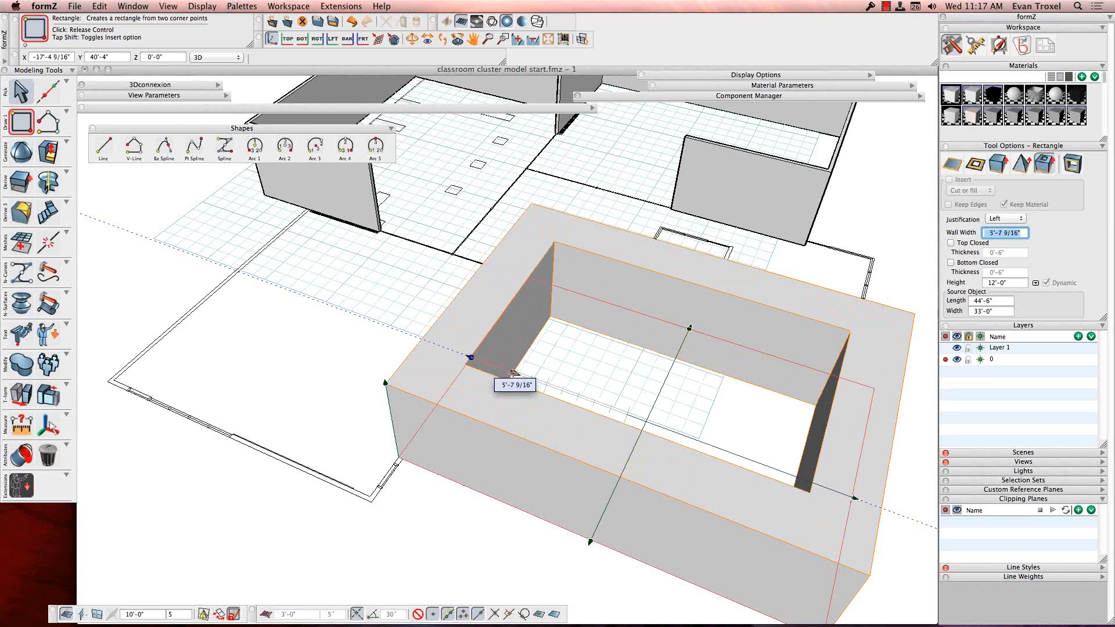
{"action": "key", "text": "Escape"}
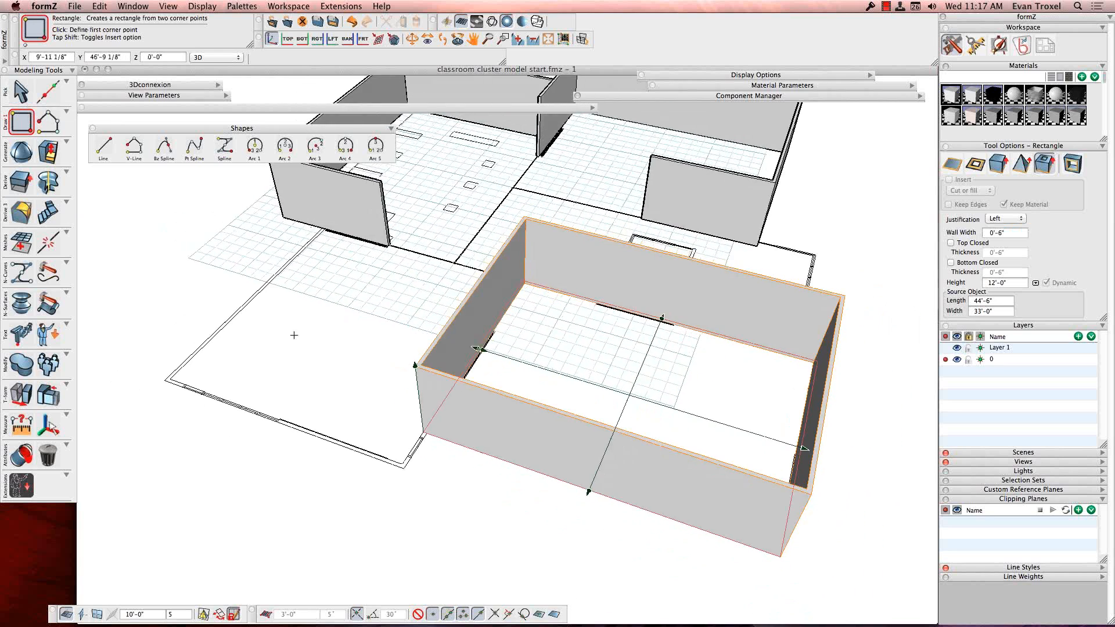
Detach the Reshape tool set as a floating palette and activate the Reshape tool
{"action": "left_click", "coordinate": [48, 123]}
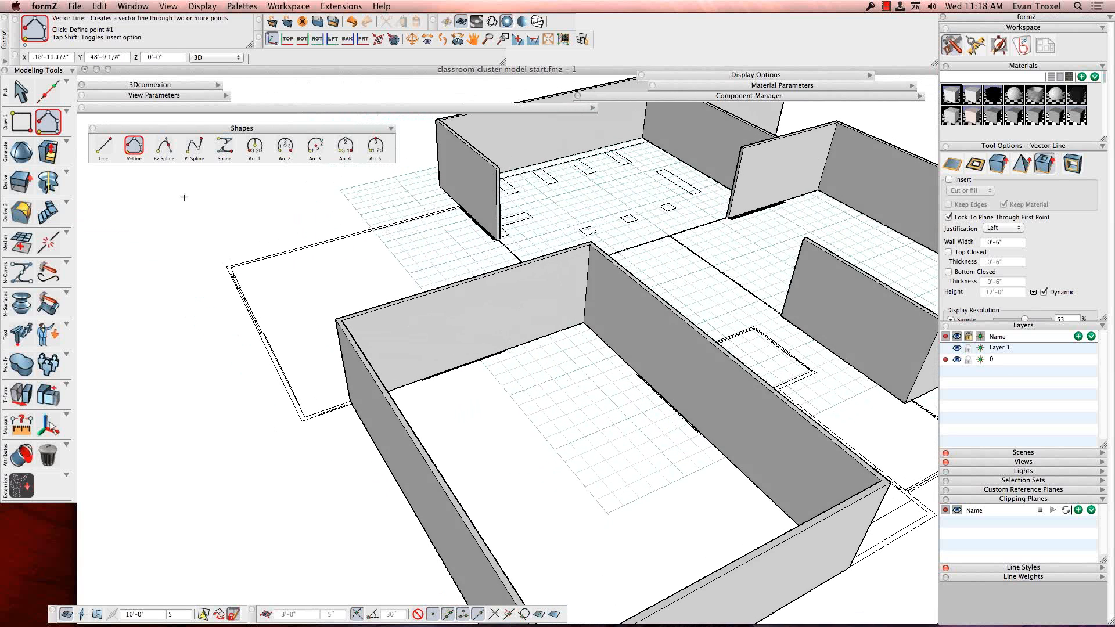
{"action": "left_click", "coordinate": [43, 153]}
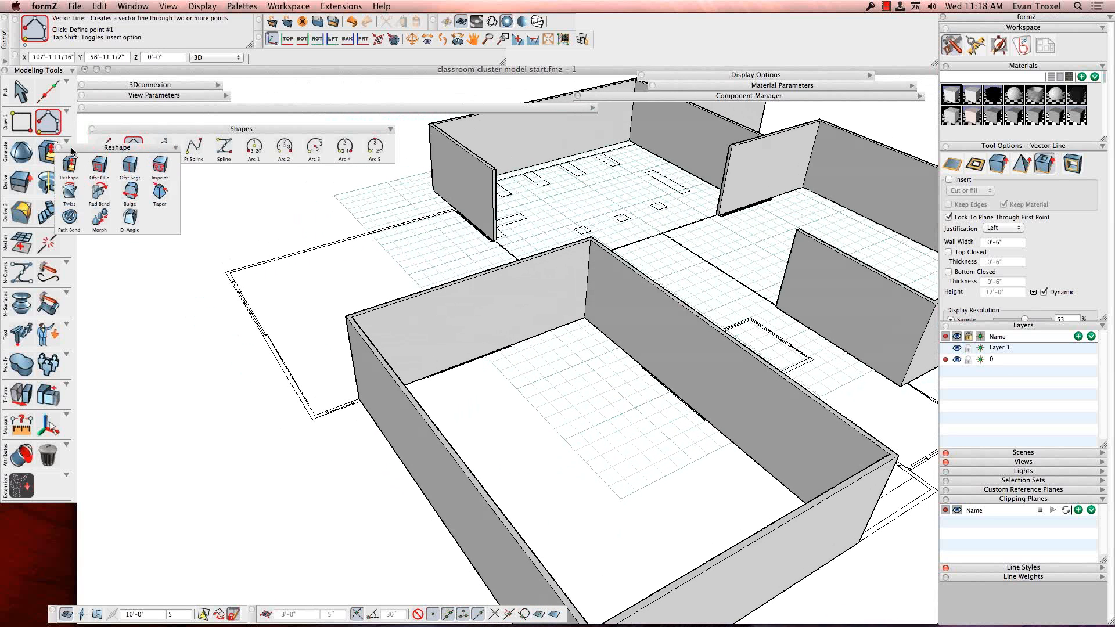
{"action": "left_click_drag", "start_coordinate": [72, 151], "coordinate": [123, 202]}
{"action": "left_click", "coordinate": [120, 217]}
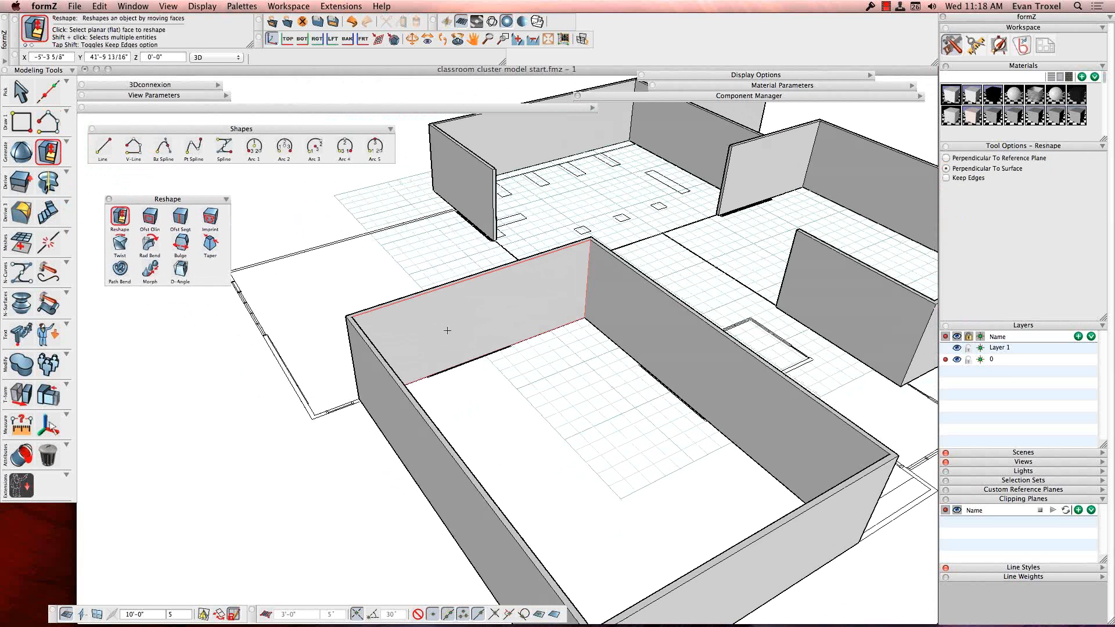
Try to reshape the full inner face of the enclosure's end wall by pushing it outward about 11'-5"
{"action": "left_click", "coordinate": [431, 321]}
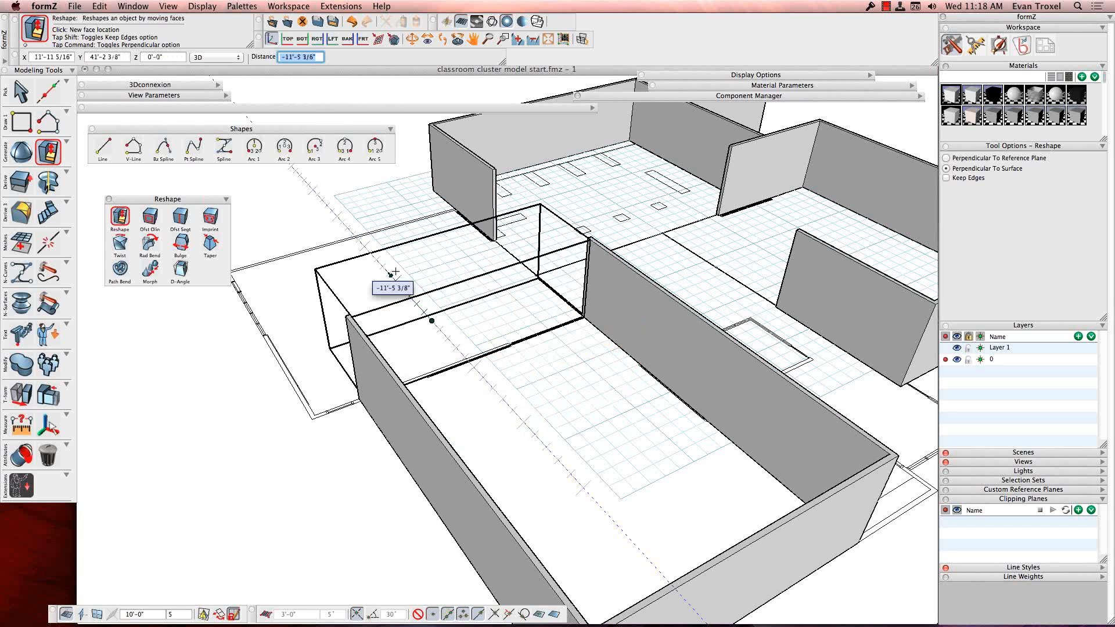
{"action": "left_click", "coordinate": [395, 272]}
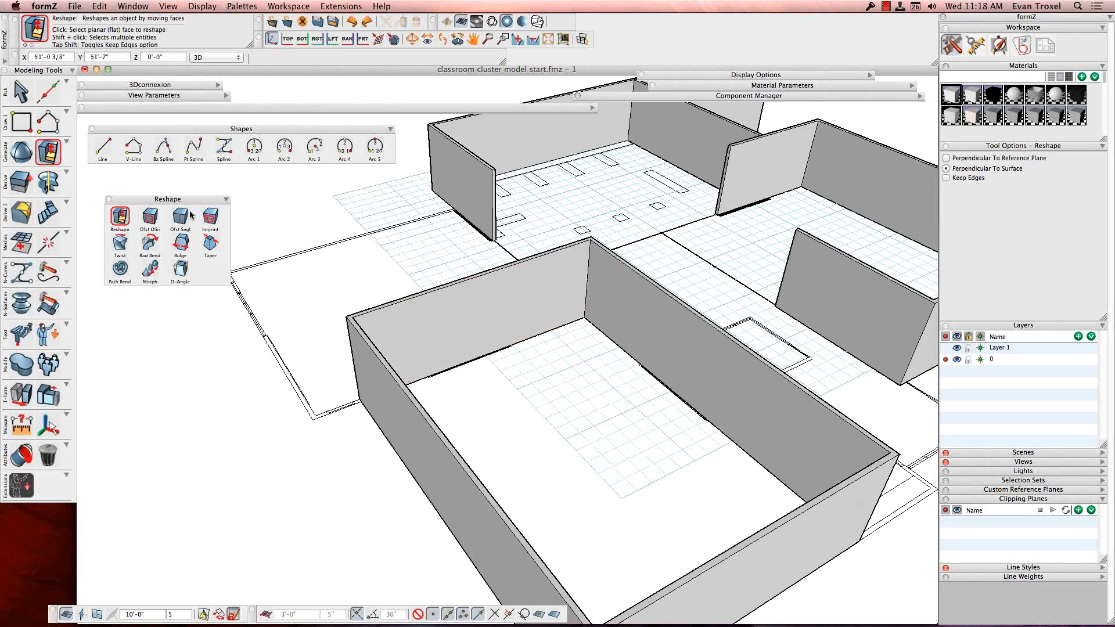
Offset the end wall's inner corner edge to the plan's opening line, and push the split portion through to remove it
{"action": "left_click", "coordinate": [587, 278]}
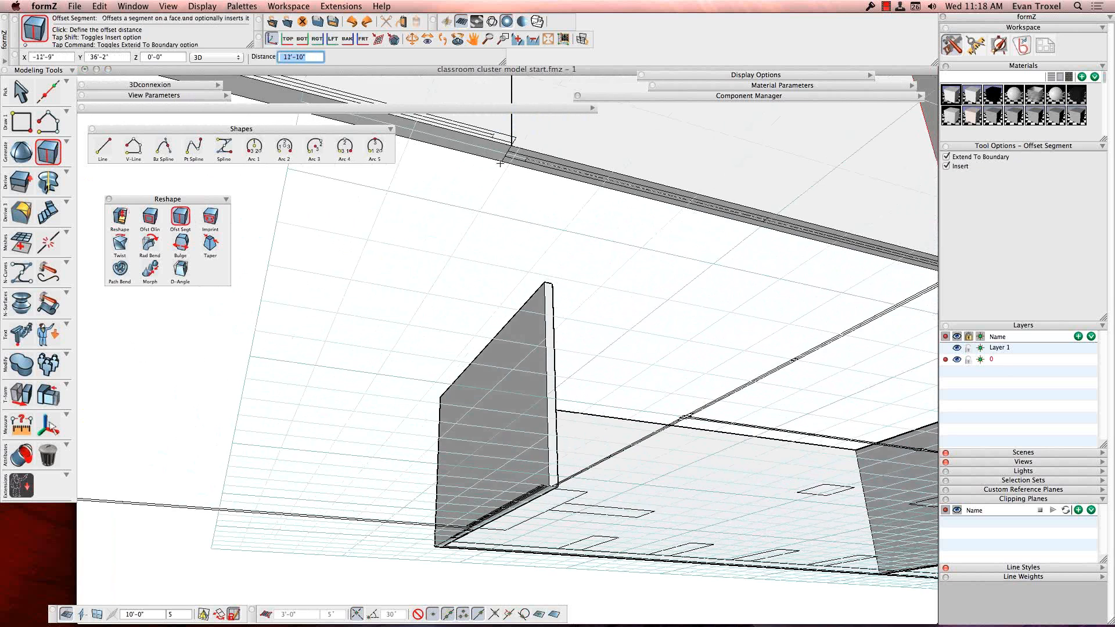
{"action": "left_click", "coordinate": [510, 164]}
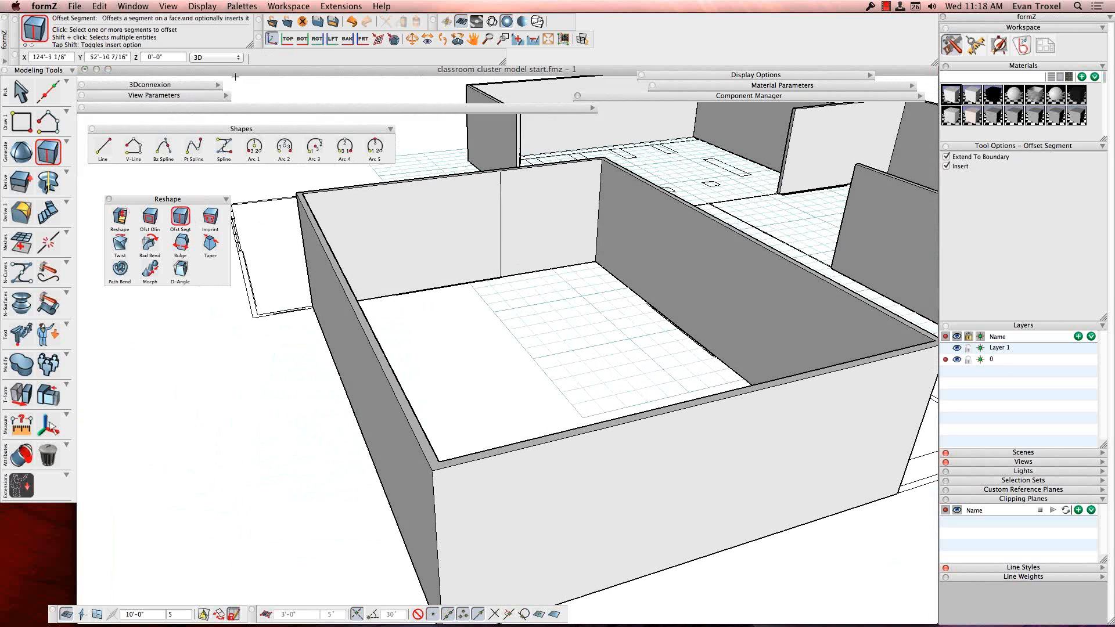
{"action": "left_click", "coordinate": [120, 217]}
{"action": "left_click", "coordinate": [548, 226]}
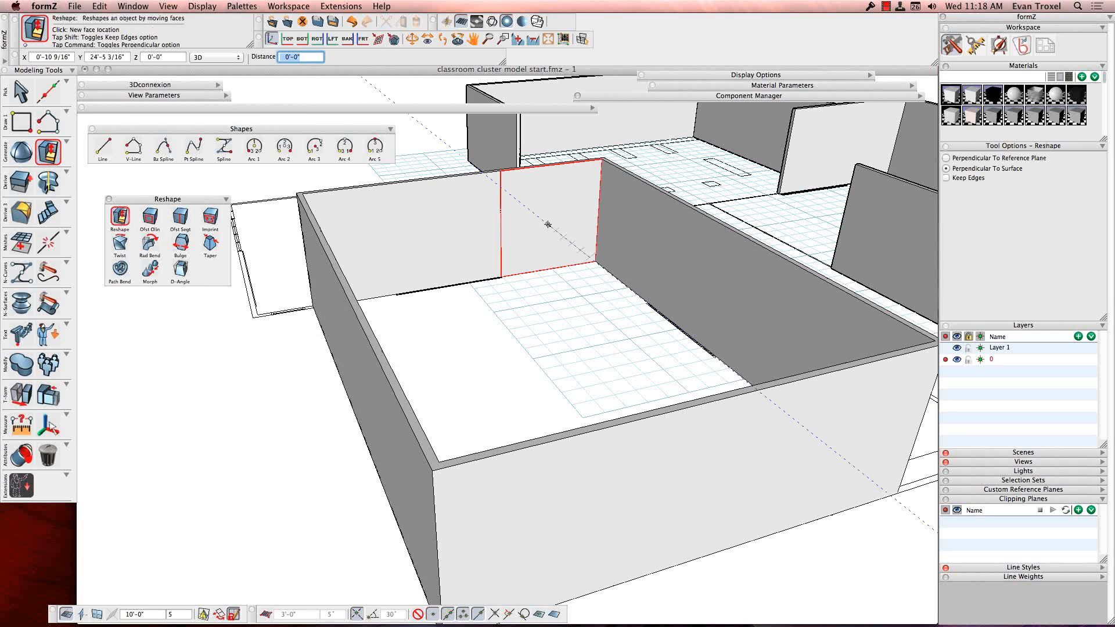
{"action": "left_click", "coordinate": [529, 198]}
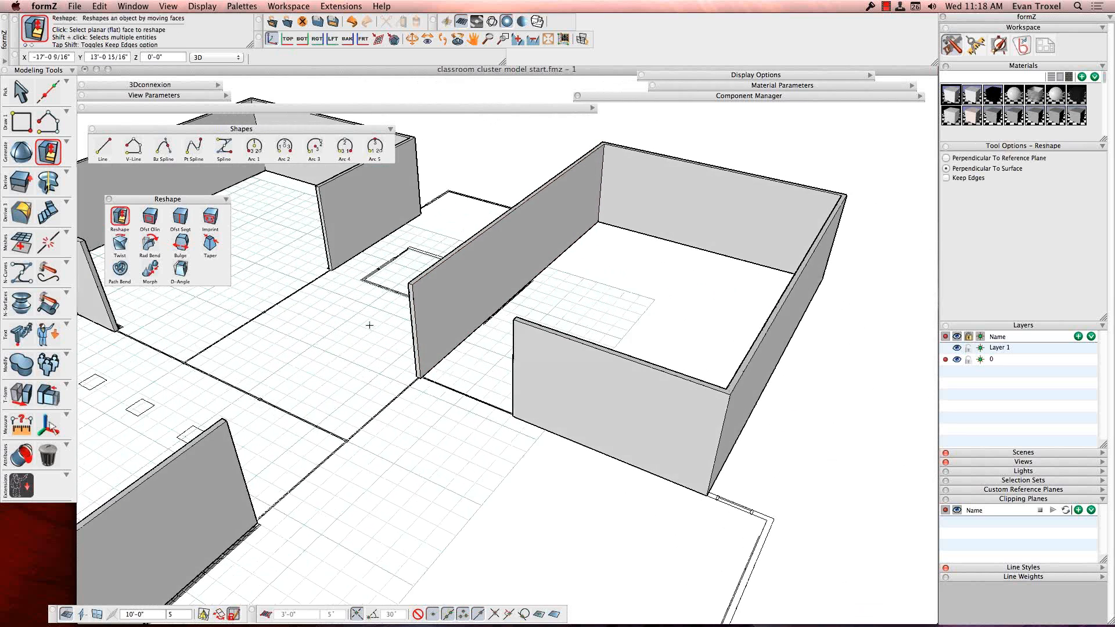
Reshape the exposed end face of the third classroom's long side wall, shortening the wall to the plan's opening edge
{"action": "left_click", "coordinate": [427, 333]}
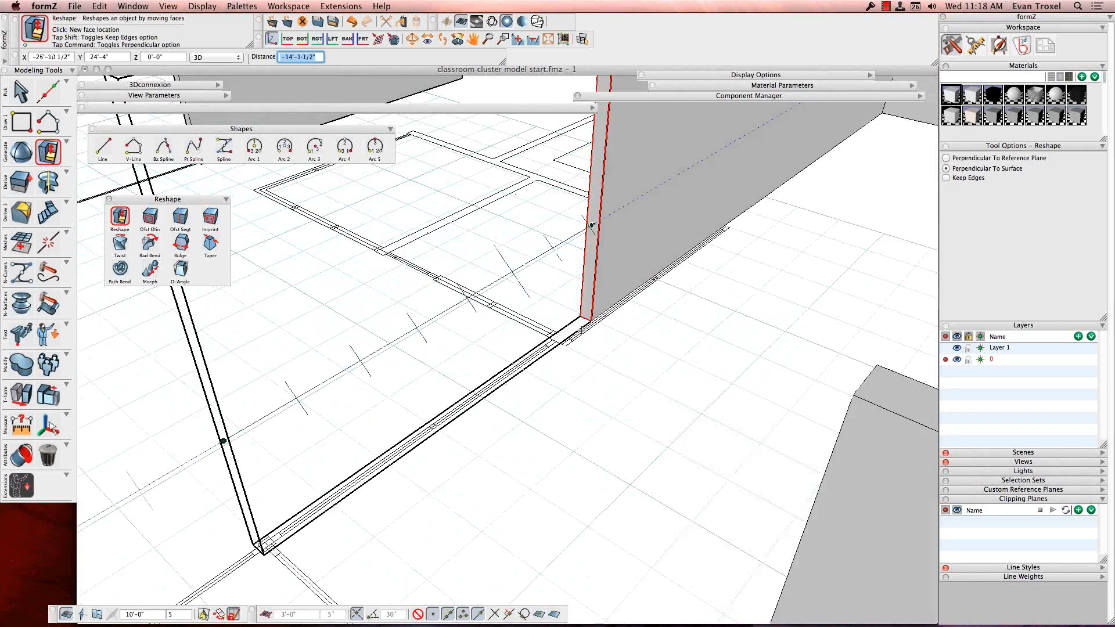
{"action": "left_click", "coordinate": [644, 381]}
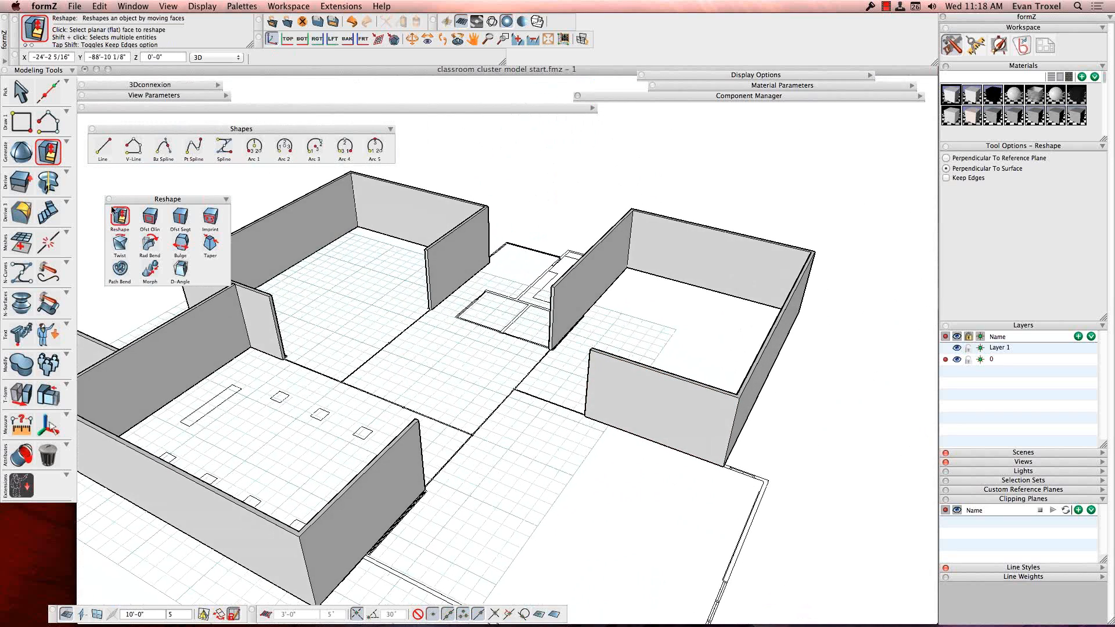
Assign P as the keystroke shortcut for the Reshape tool and close the floating Reshape palette
{"action": "left_click", "coordinate": [26, 98]}
{"action": "left_click_drag", "start_coordinate": [52, 156], "coordinate": [81, 218]}
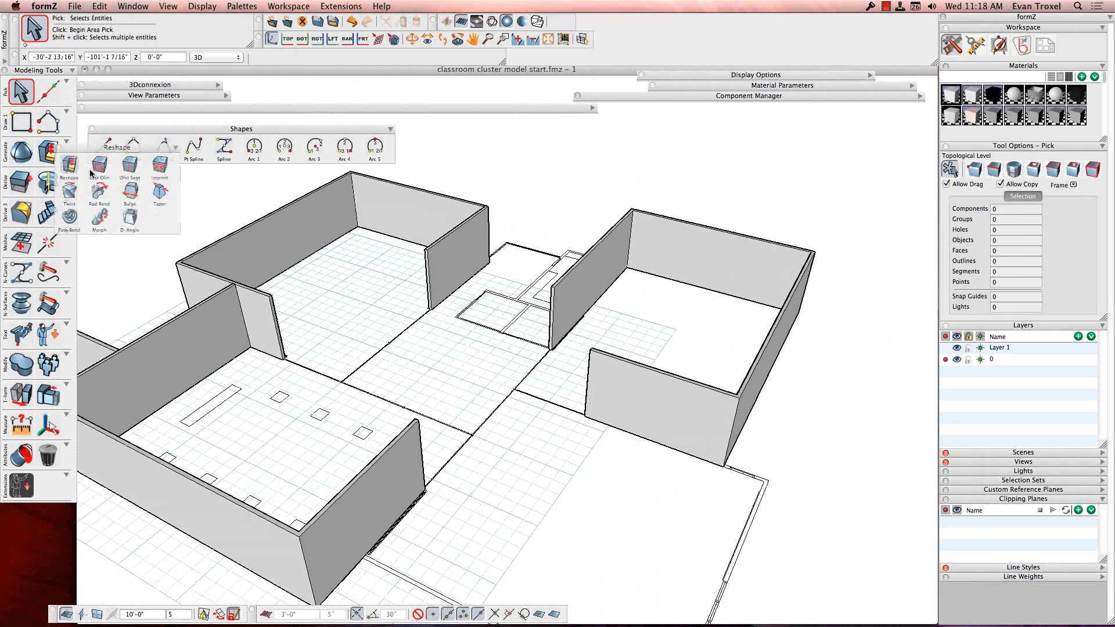
{"action": "left_click_drag", "start_coordinate": [69, 169], "coordinate": [108, 200]}
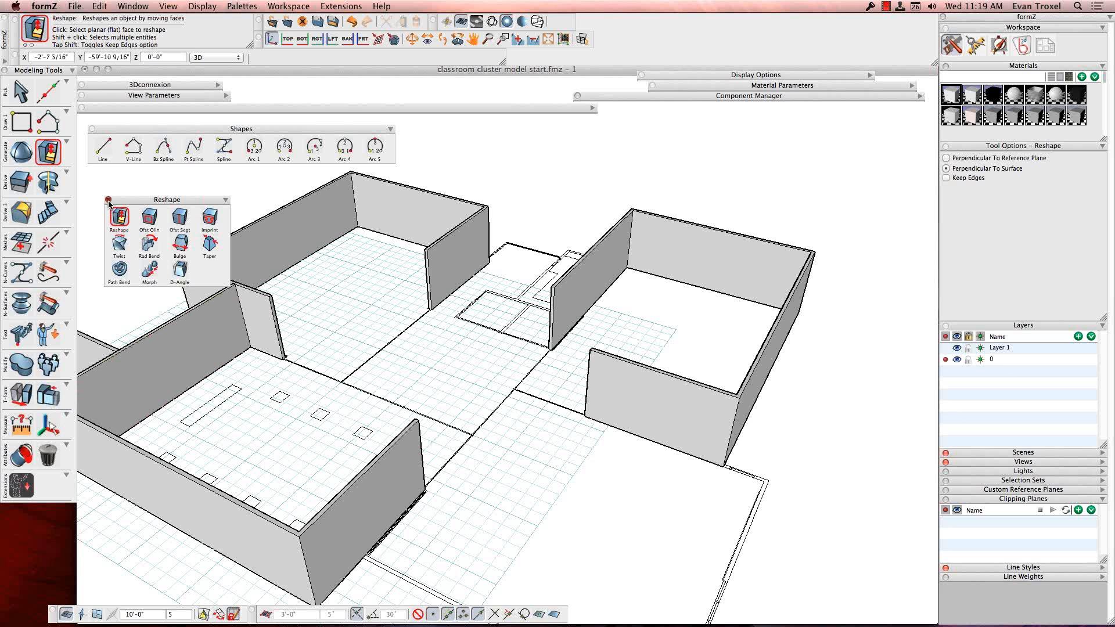
{"action": "right_click", "coordinate": [119, 217]}
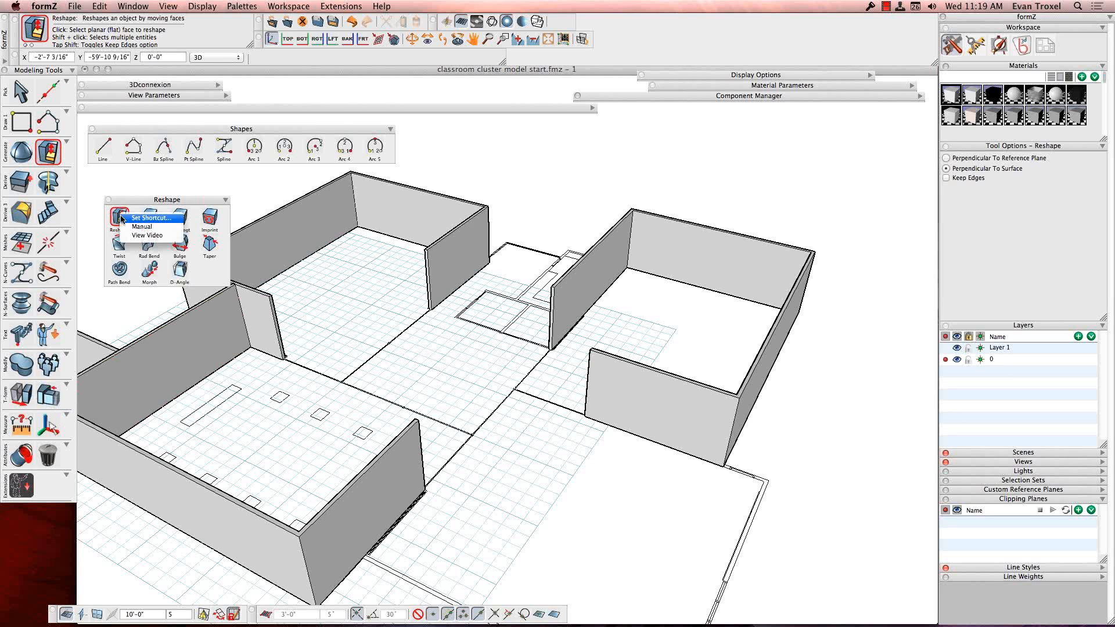
{"action": "left_click", "coordinate": [149, 220]}
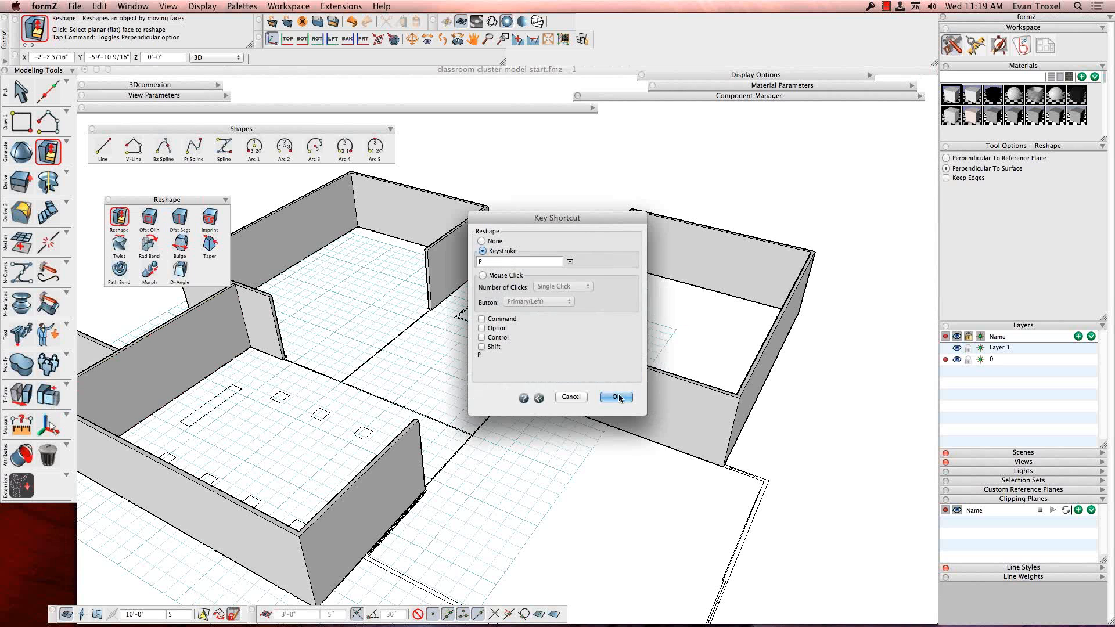
{"action": "left_click", "coordinate": [615, 397]}
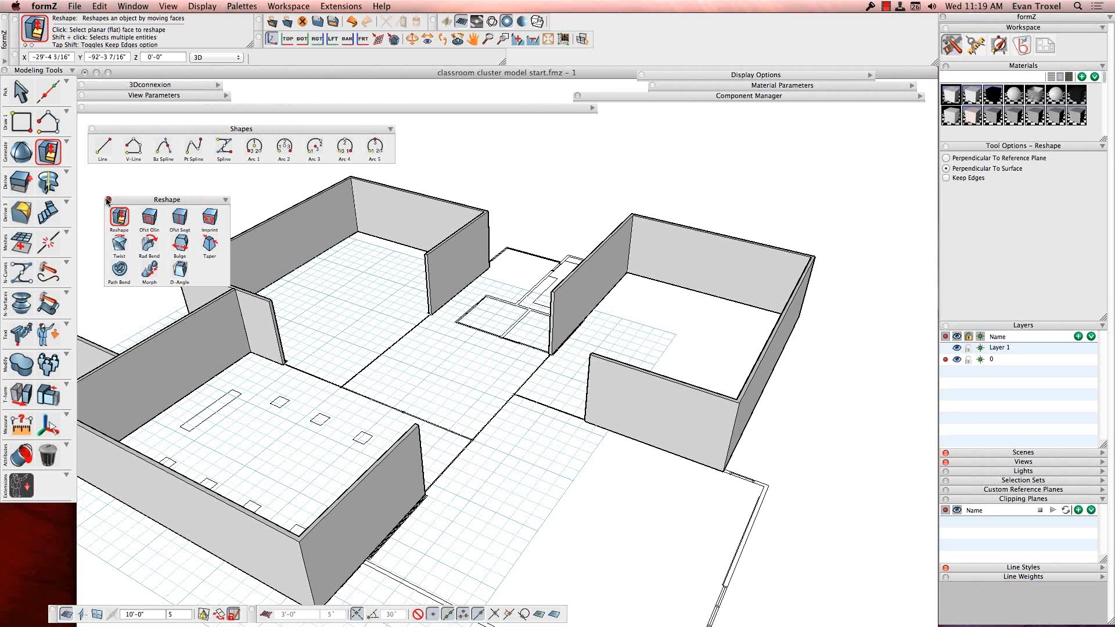
{"action": "left_click", "coordinate": [108, 200]}
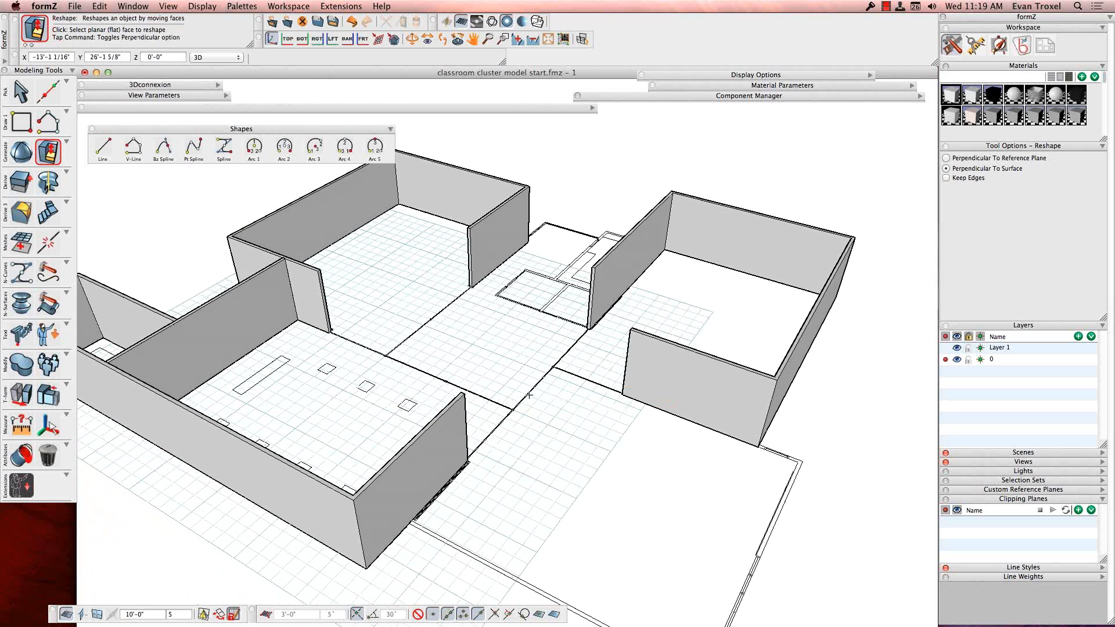
{"action": "scroll", "coordinate": [528, 443], "scroll_direction": "up", "scroll_amount": 8}
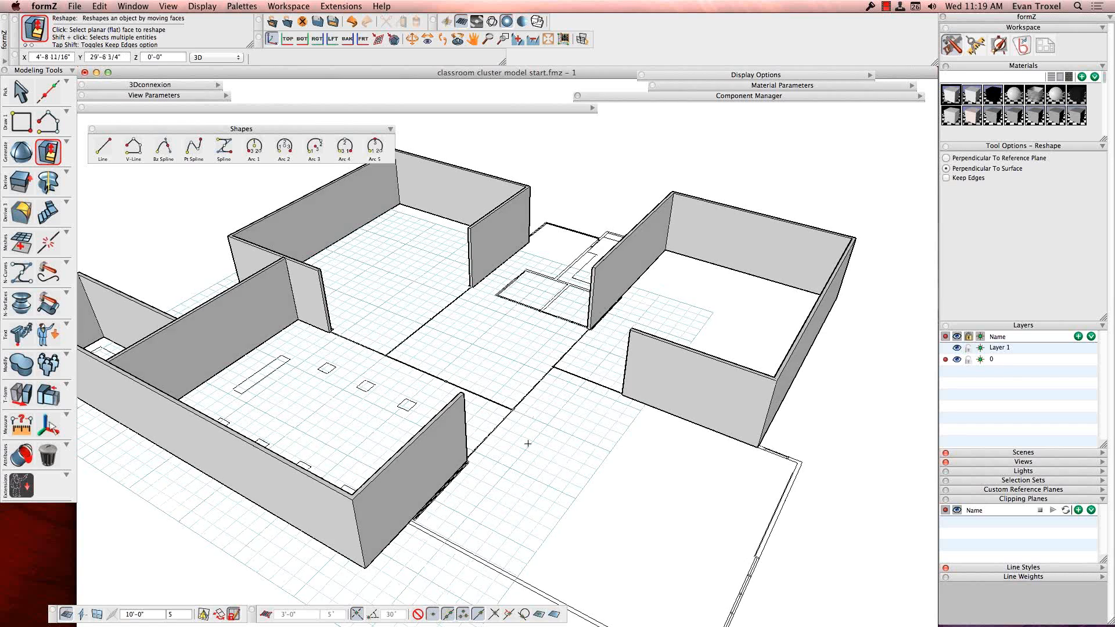
Draw an L-shaped Vector Line wall, 0'-6" wide, left-justified and 12'-0" high, from the classroom's long wall around the core room's outer plan lines
{"action": "scroll", "coordinate": [528, 443], "scroll_direction": "up", "scroll_amount": 8}
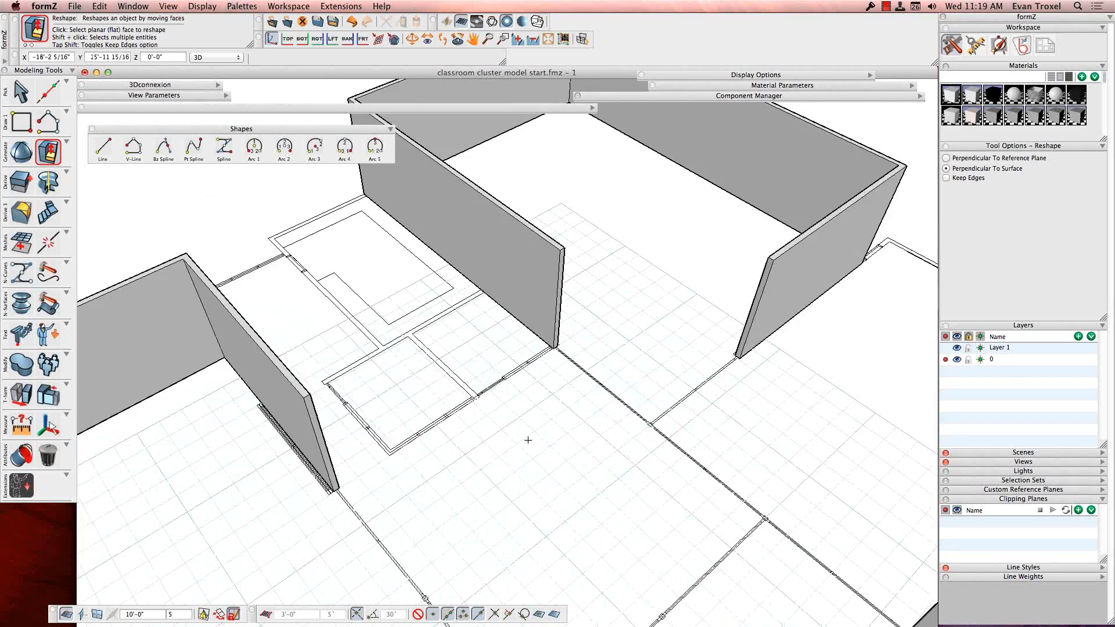
{"action": "scroll", "coordinate": [263, 260], "scroll_direction": "down", "scroll_amount": 4}
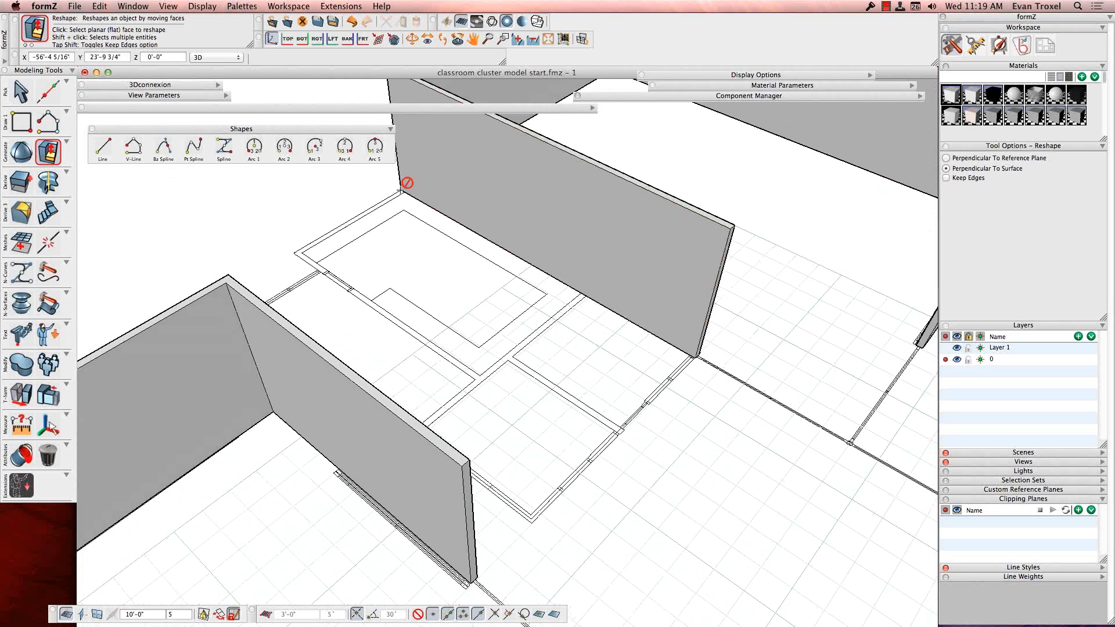
{"action": "left_click", "coordinate": [133, 148]}
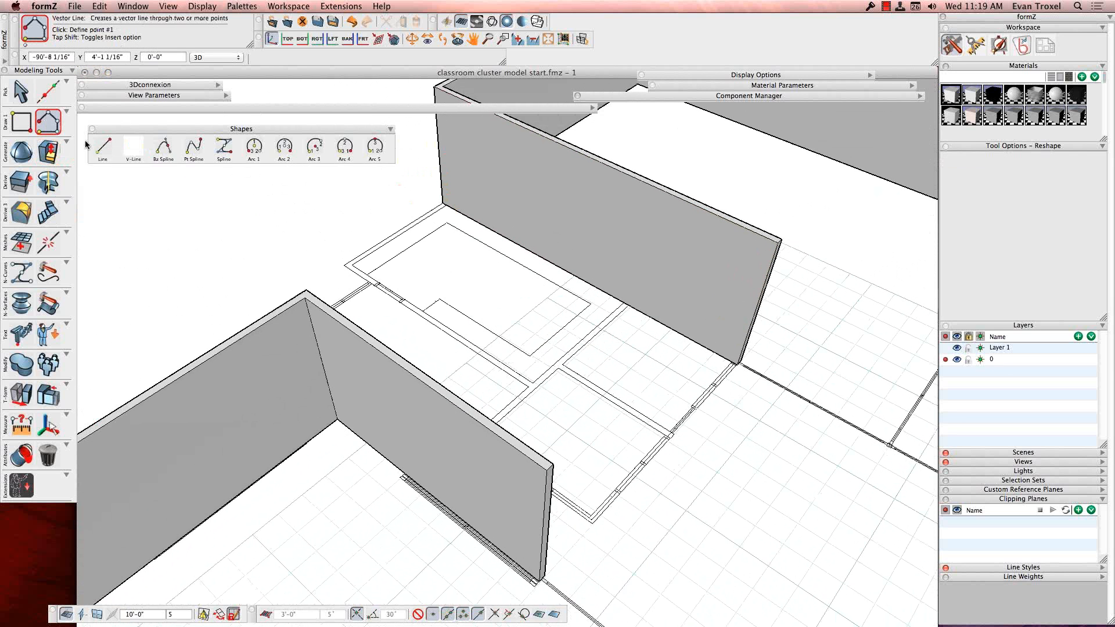
{"action": "left_click", "coordinate": [441, 200]}
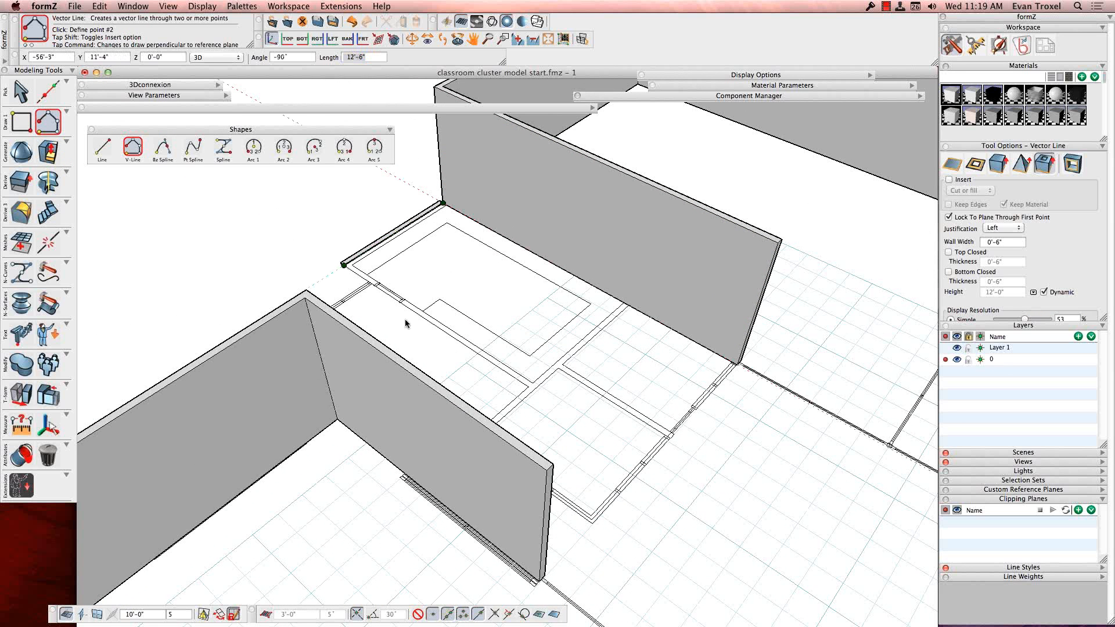
{"action": "left_click", "coordinate": [344, 266]}
{"action": "double_click", "coordinate": [528, 387]}
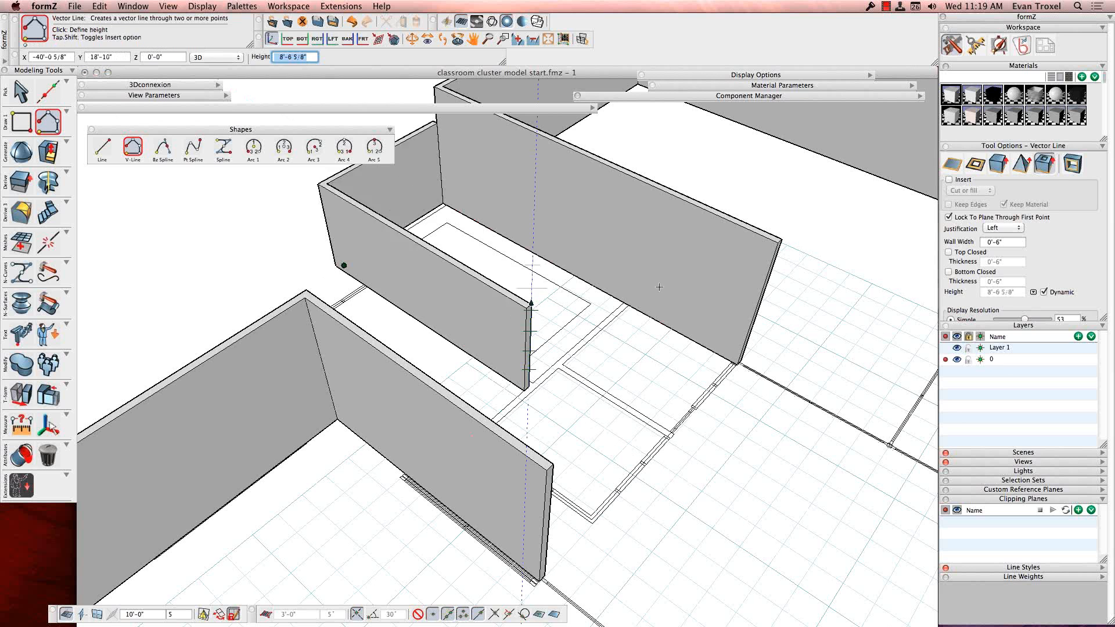
Set the wall justification to Right and draw a 12'-0" high cross wall across the core from the classroom's long wall
{"action": "left_click", "coordinate": [1003, 227]}
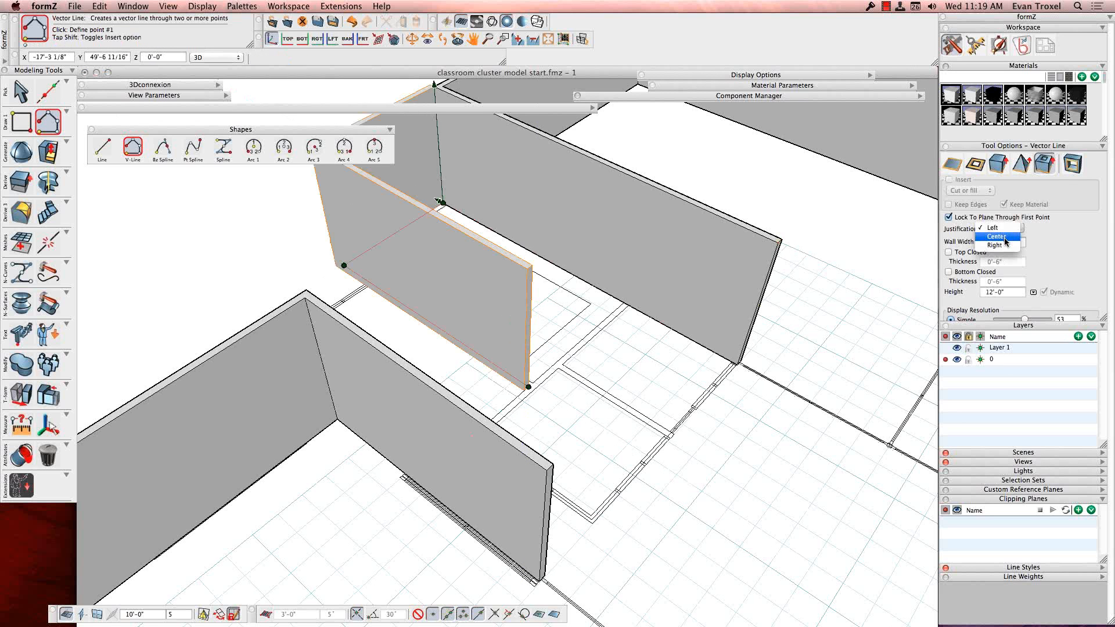
{"action": "left_click", "coordinate": [1004, 249]}
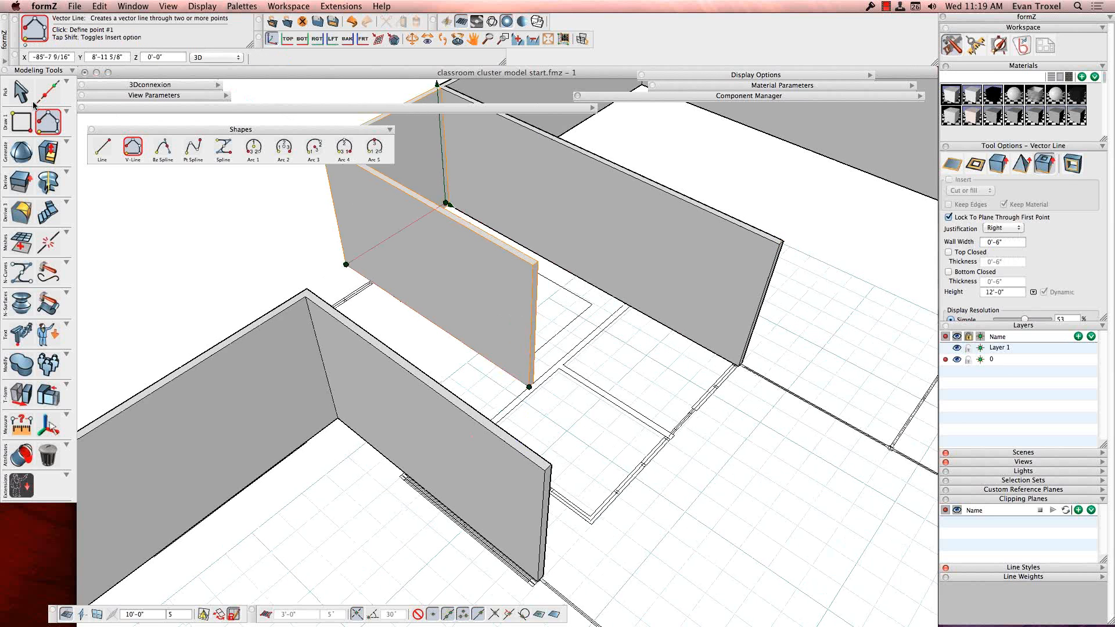
{"action": "left_click", "coordinate": [613, 310]}
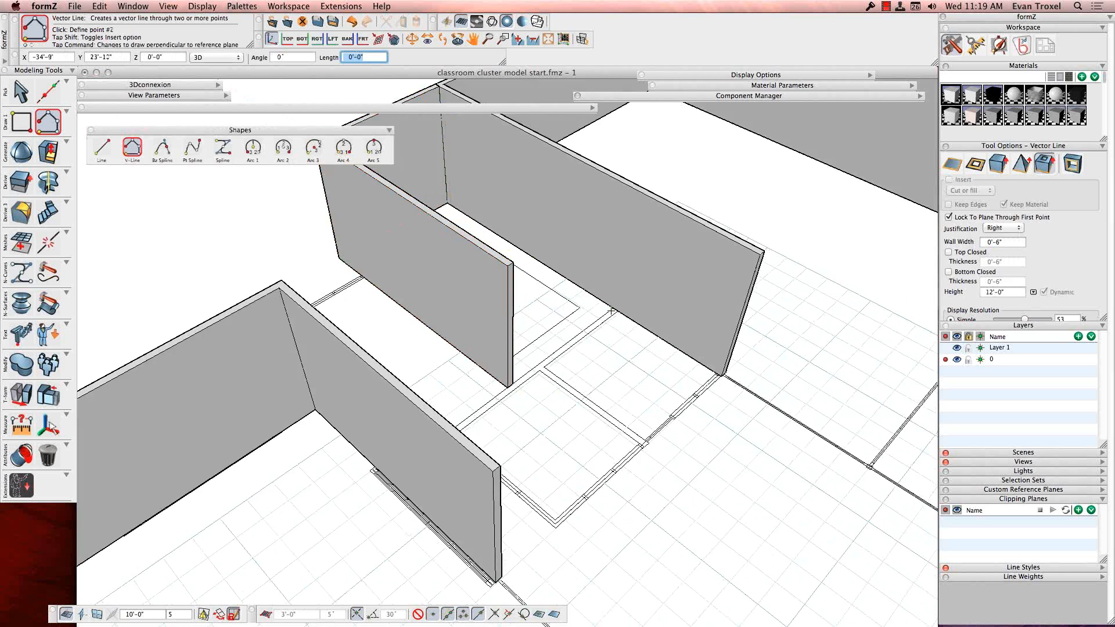
{"action": "double_click", "coordinate": [480, 412]}
{"action": "type", "text": "12"}
{"action": "key", "text": "Return"}
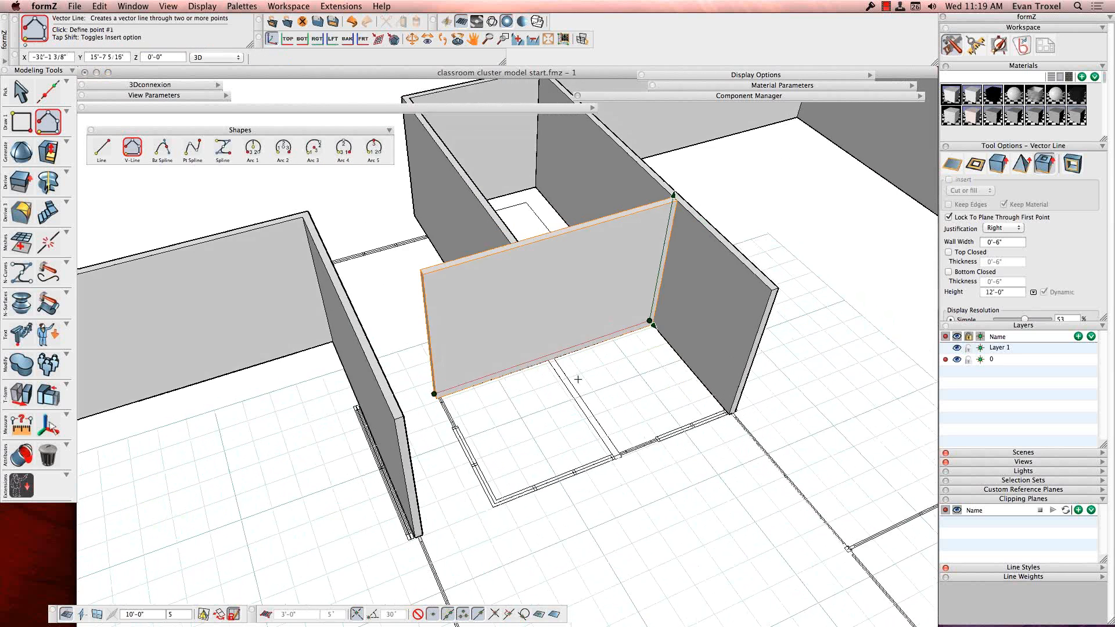
Draw a 12'-0" high partition about 10'-3" long from the core's cross wall along the plan line dividing the two small rooms
{"action": "left_click", "coordinate": [549, 357]}
{"action": "double_click", "coordinate": [626, 476]}
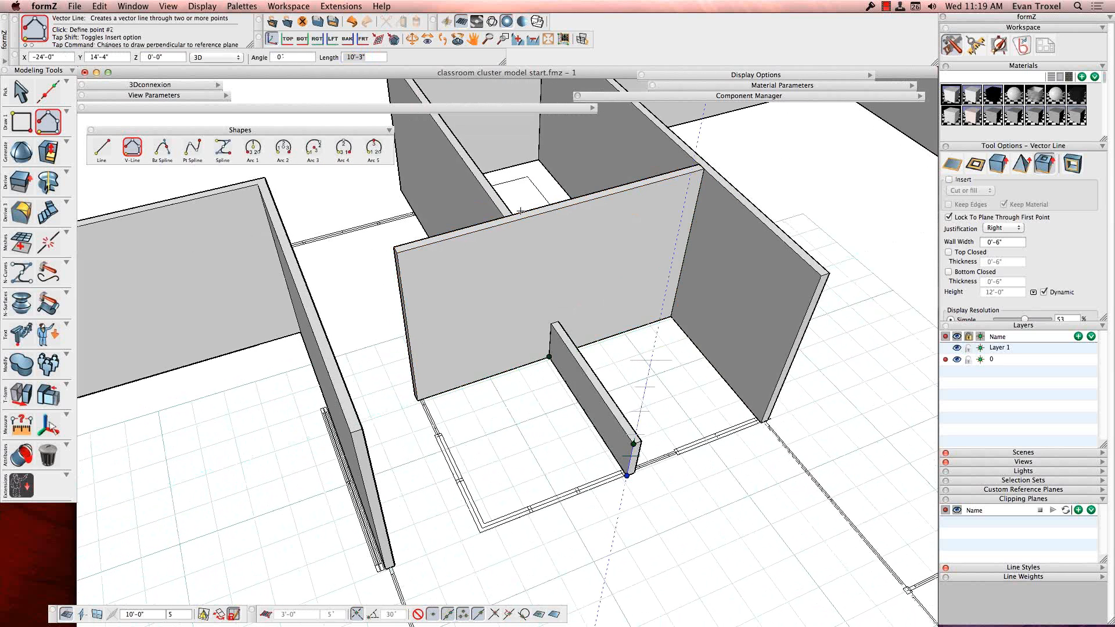
{"action": "type", "text": "12'-0\""}
{"action": "key", "text": "Return"}
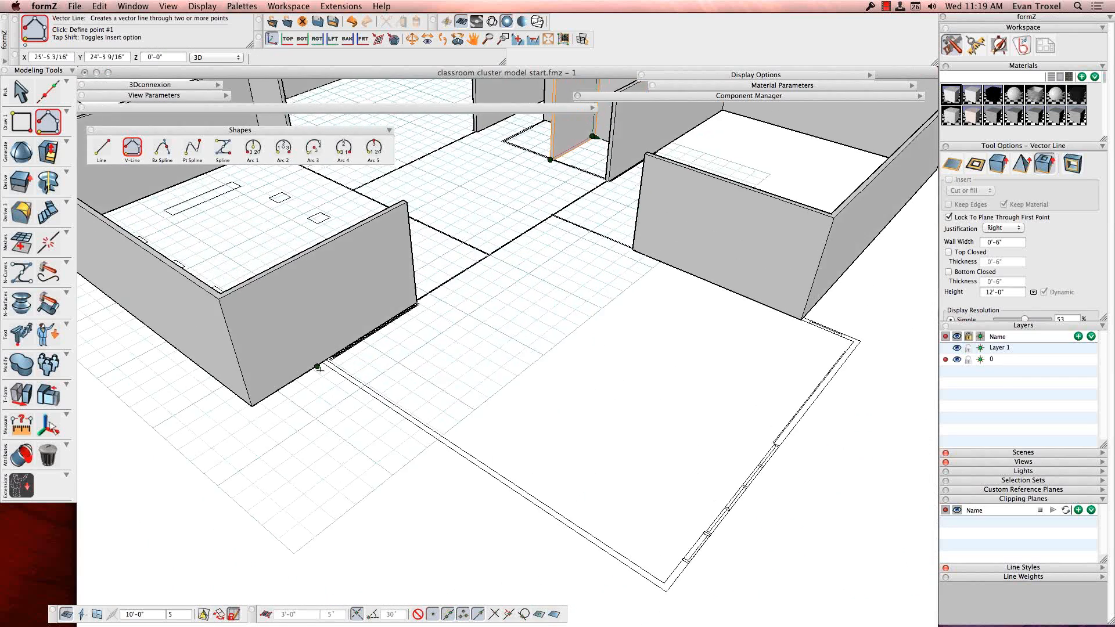
Draw the fourth classroom's outer walls 12'-0" high, with a 37'-0" side and a 6'-0" return meeting the neighbouring classroom's corner
{"action": "left_click", "coordinate": [327, 361]}
{"action": "left_click", "coordinate": [666, 591]}
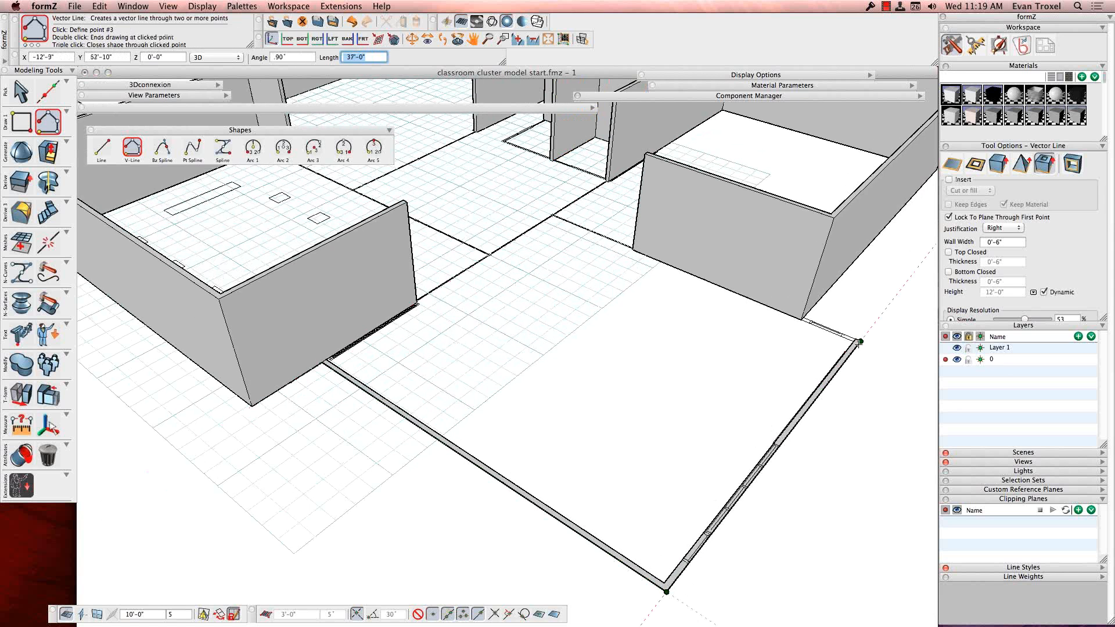
{"action": "left_click", "coordinate": [860, 341]}
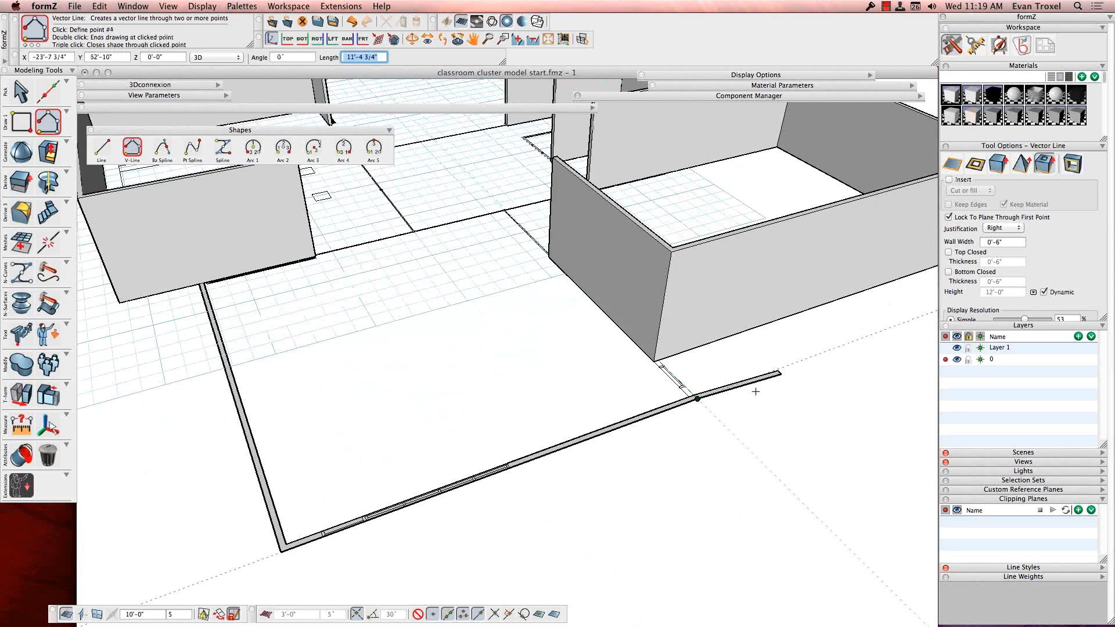
{"action": "double_click", "coordinate": [440, 409]}
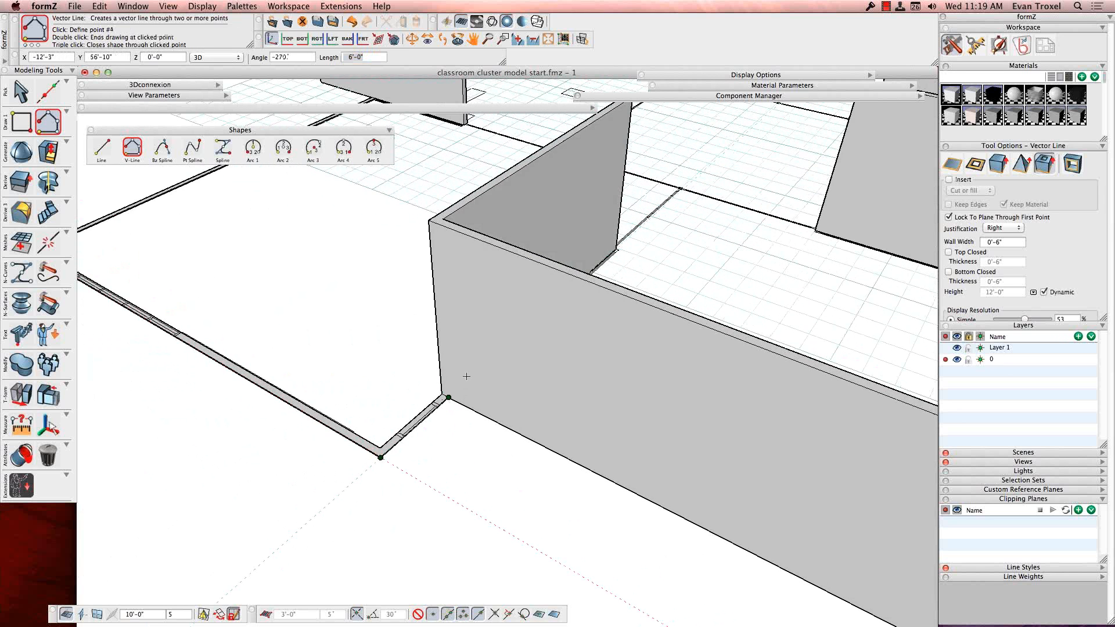
{"action": "left_click", "coordinate": [591, 282]}
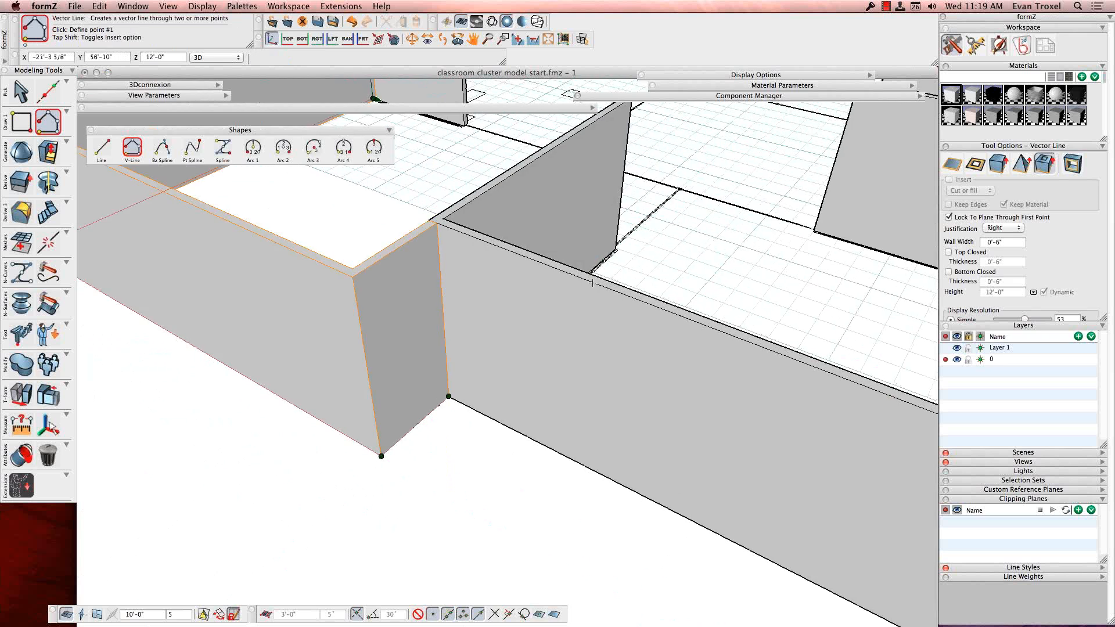
Activate the Pick tool, undock the Layers palette, and enlarge and reposition it beside the palette dock
{"action": "left_click", "coordinate": [17, 97]}
{"action": "left_click", "coordinate": [42, 105]}
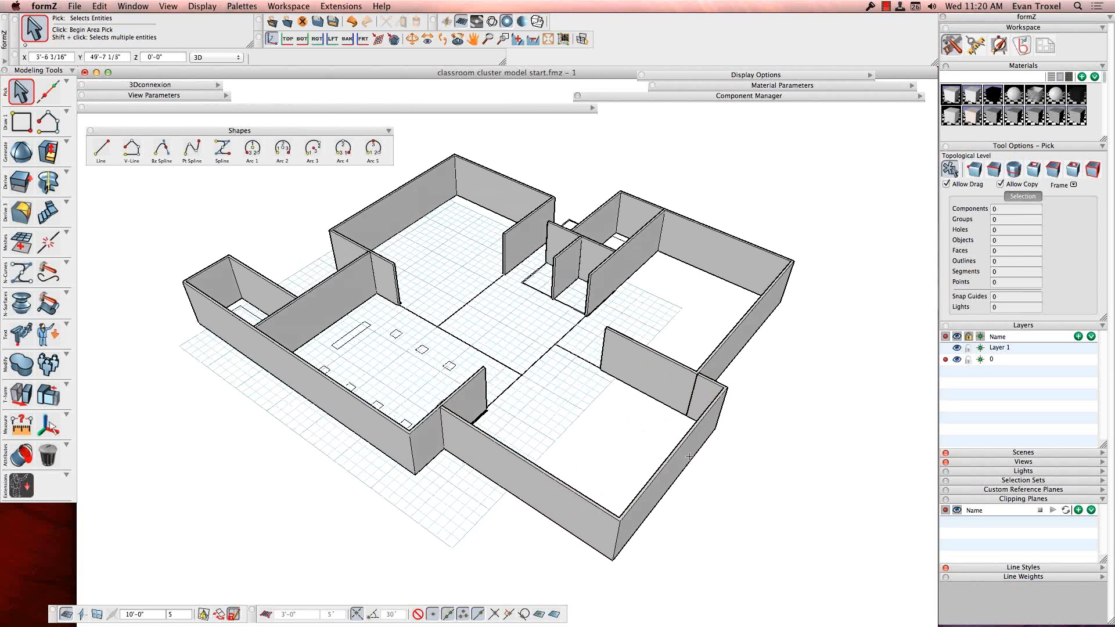
{"action": "left_click_drag", "start_coordinate": [980, 326], "coordinate": [807, 117]}
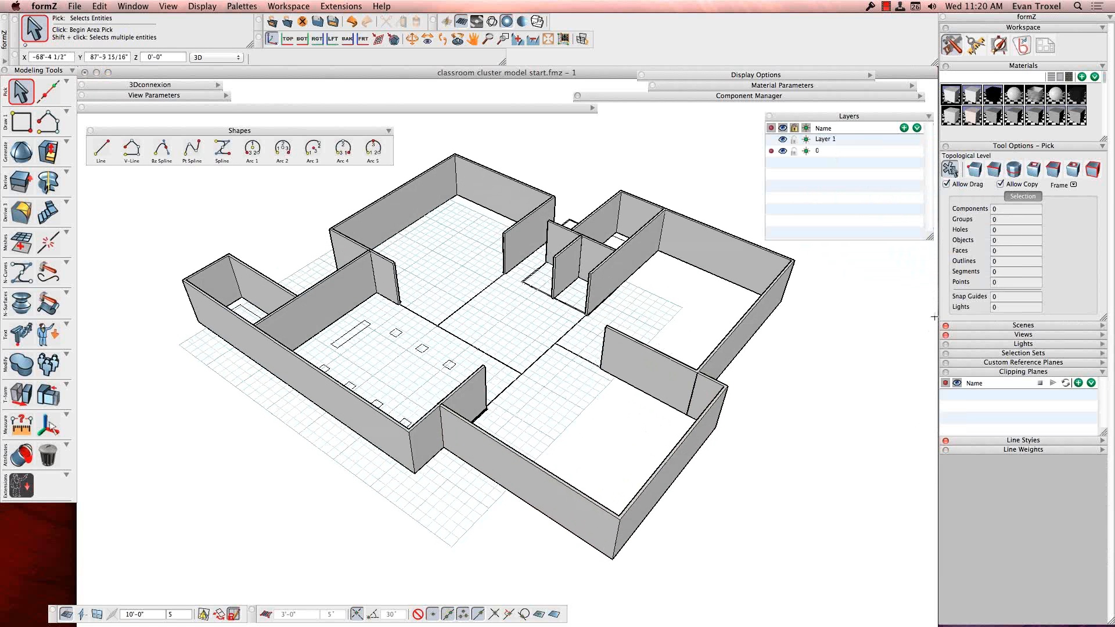
{"action": "left_click_drag", "start_coordinate": [930, 240], "coordinate": [907, 506]}
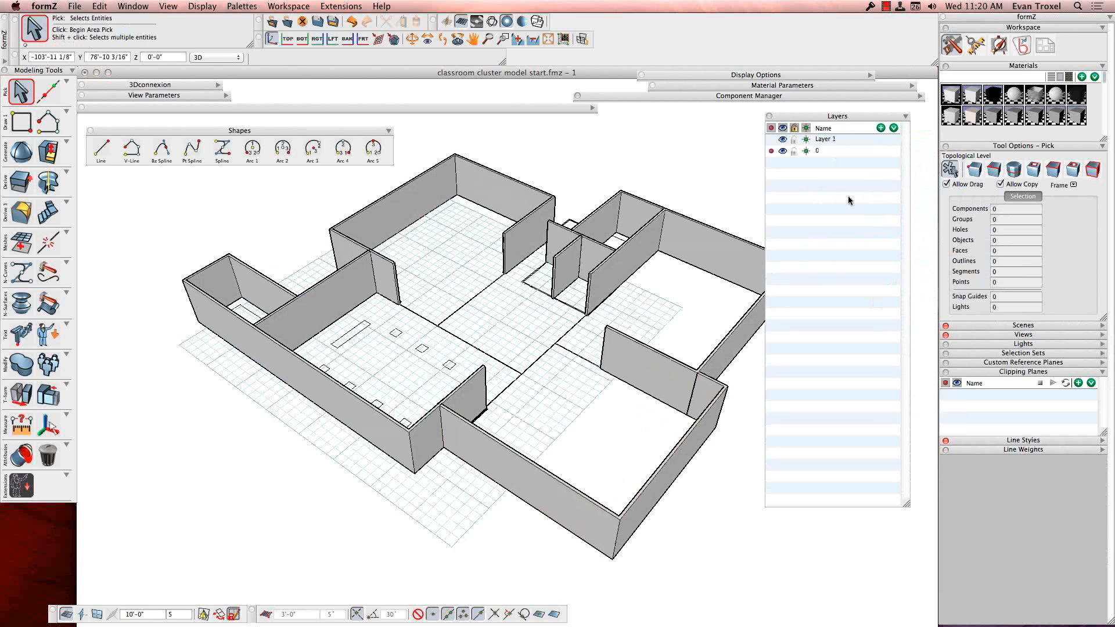
{"action": "left_click_drag", "start_coordinate": [837, 119], "coordinate": [860, 110]}
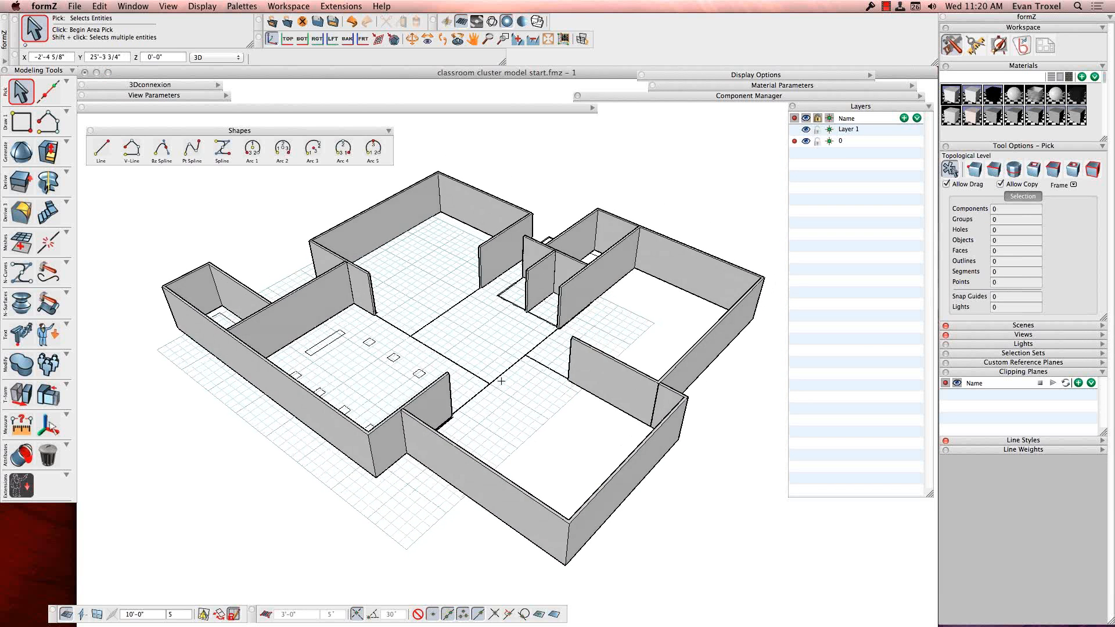
Create three new layers named walls, glass and furniture
{"action": "left_click", "coordinate": [904, 118]}
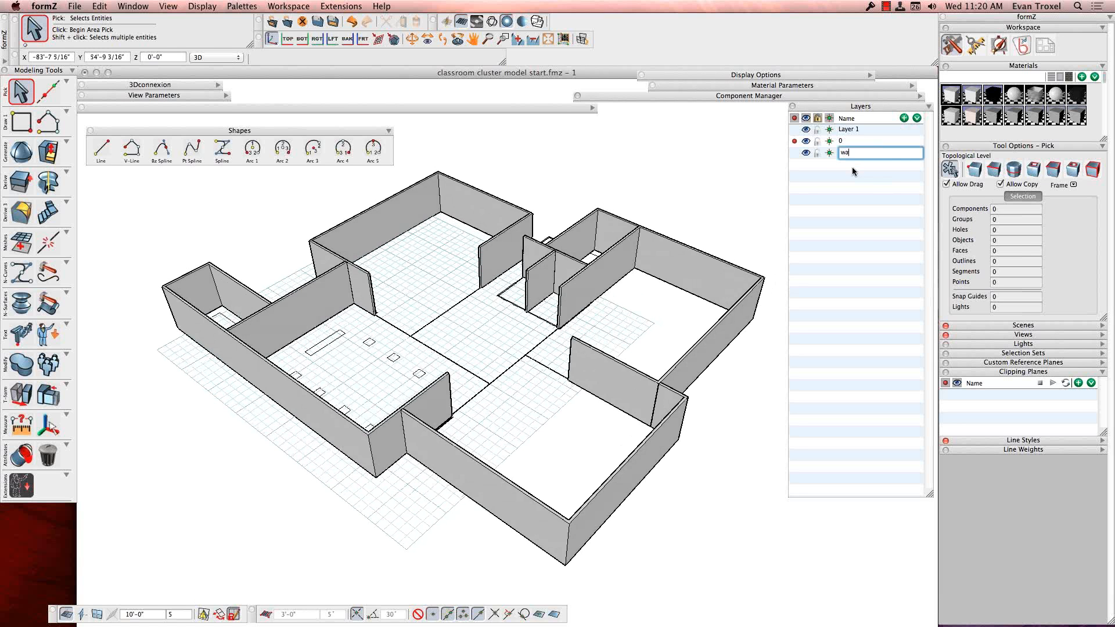
{"action": "type", "text": "walls"}
{"action": "key", "text": "Return"}
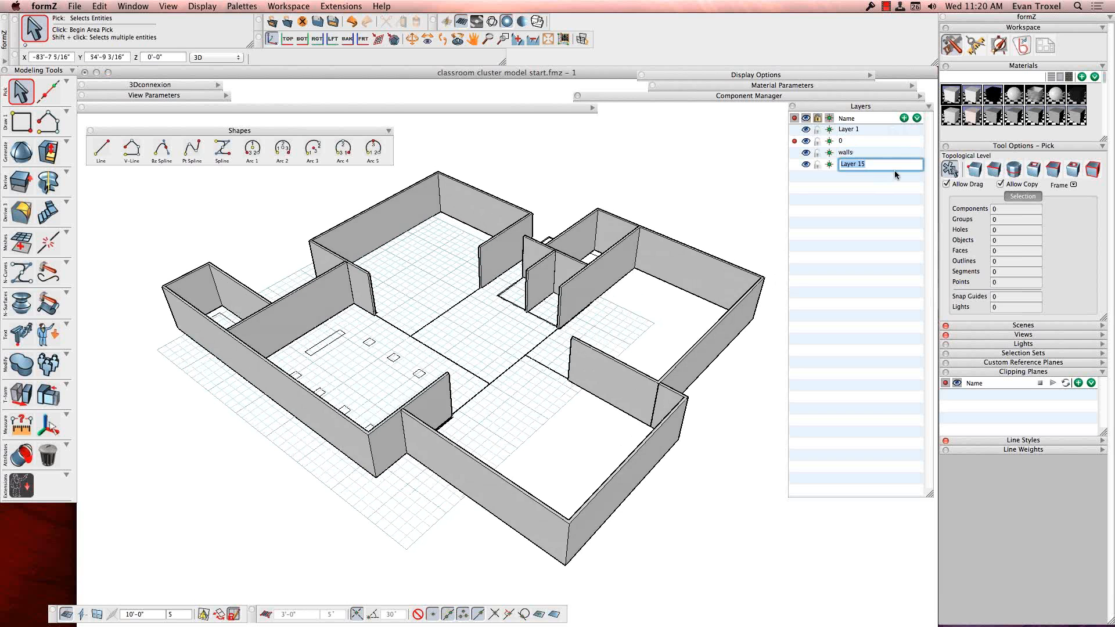
{"action": "type", "text": "glass"}
{"action": "key", "text": "Return"}
{"action": "left_click", "coordinate": [903, 119]}
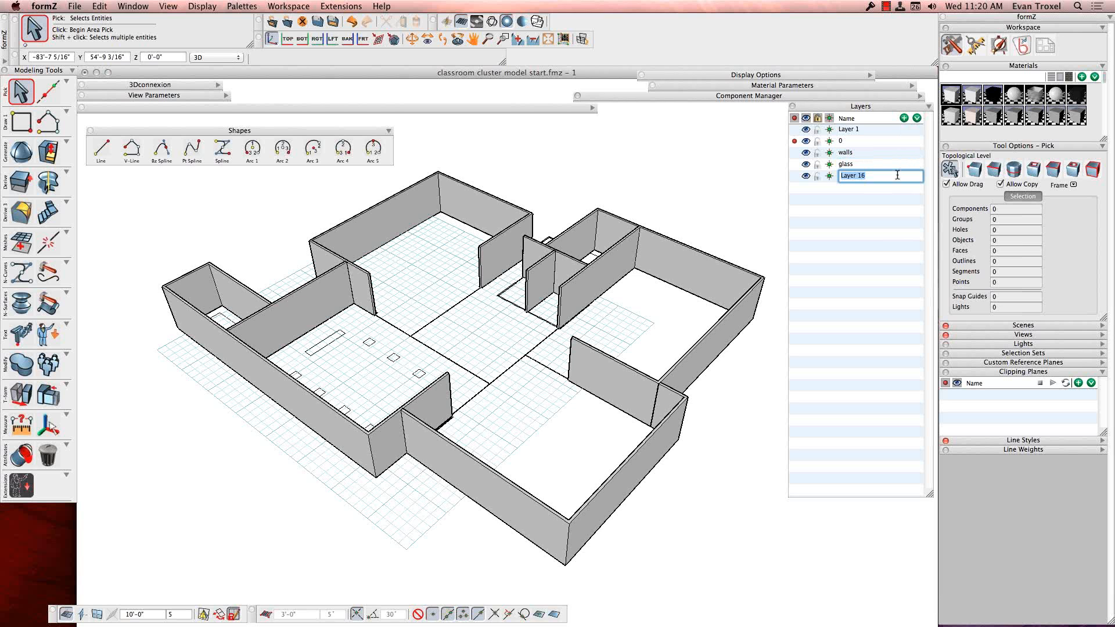
{"action": "type", "text": "furniture"}
{"action": "key", "text": "Return"}
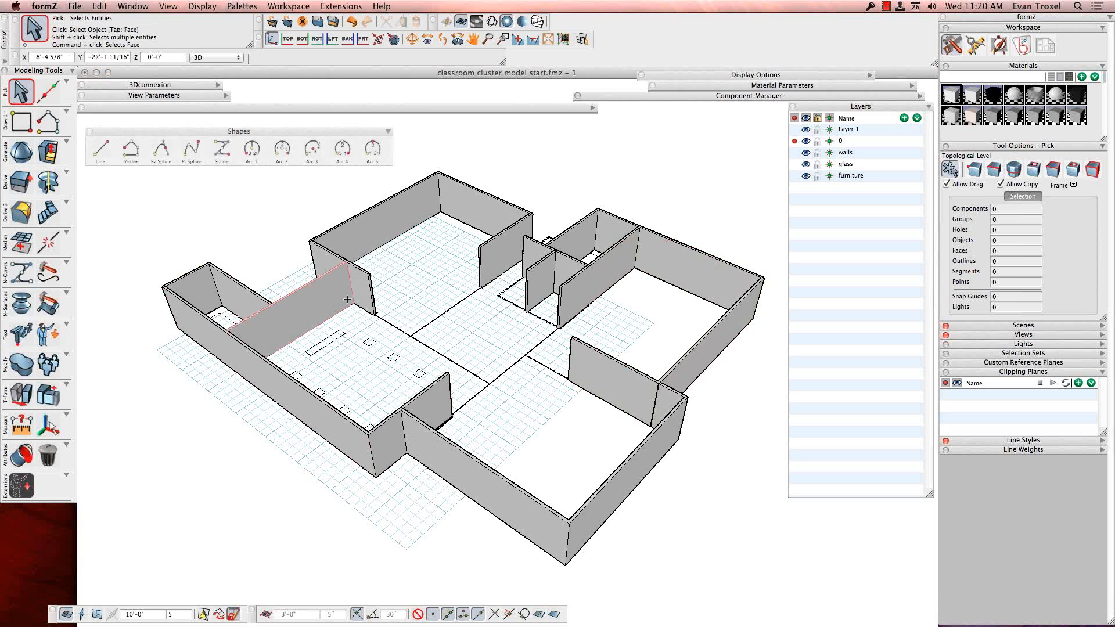
Select all objects sharing the classroom wall's material, assign them to the walls layer, and clear the selection
{"action": "right_click", "coordinate": [408, 211]}
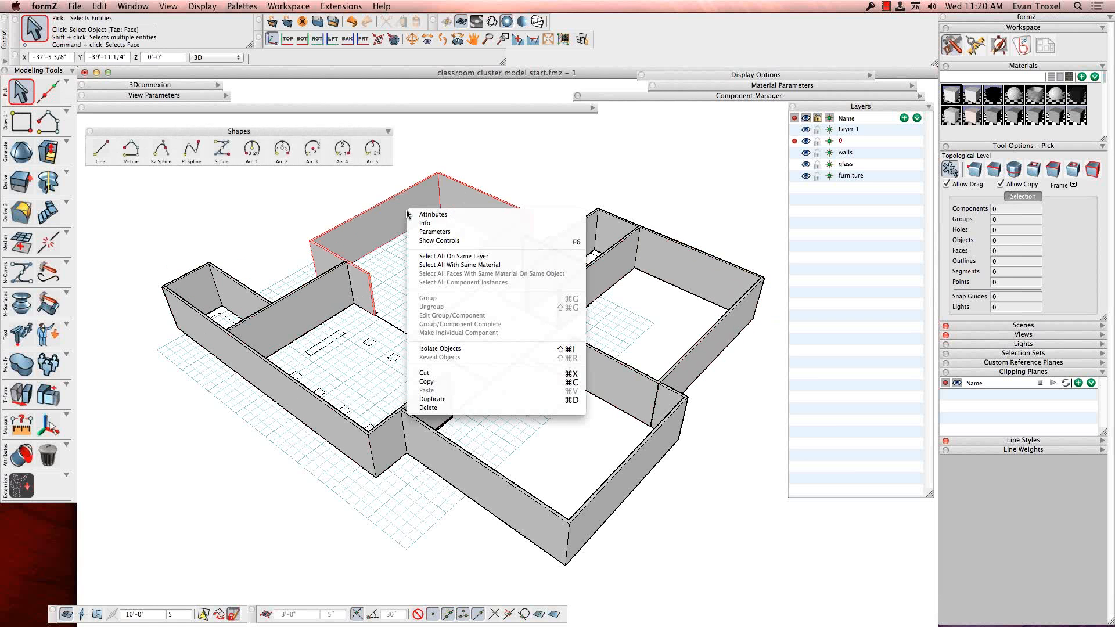
{"action": "left_click", "coordinate": [433, 266]}
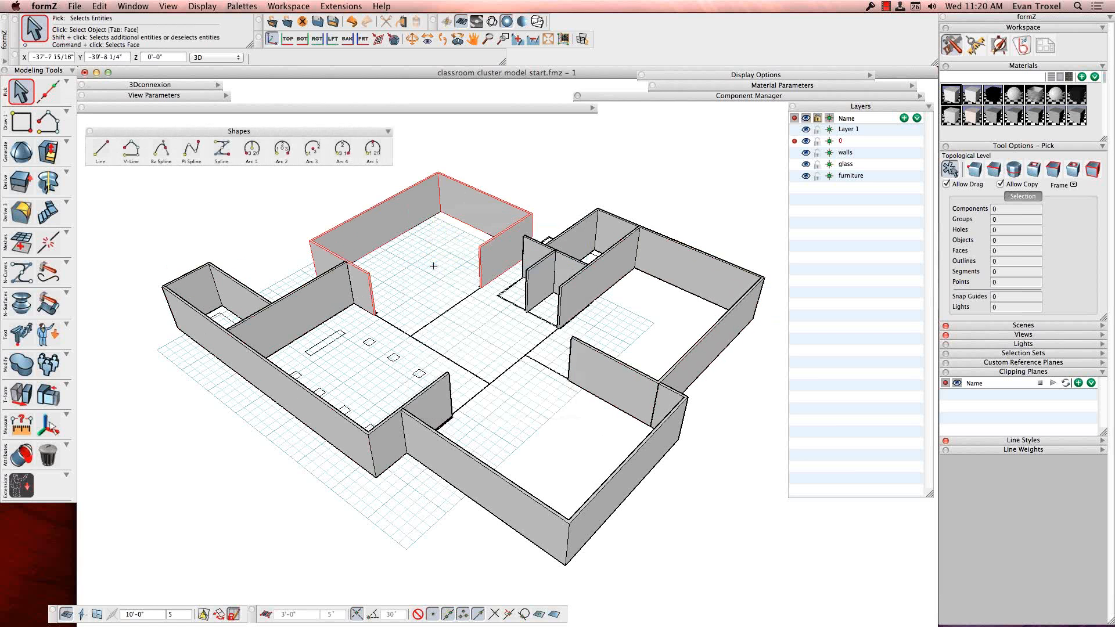
{"action": "left_click", "coordinate": [1037, 197]}
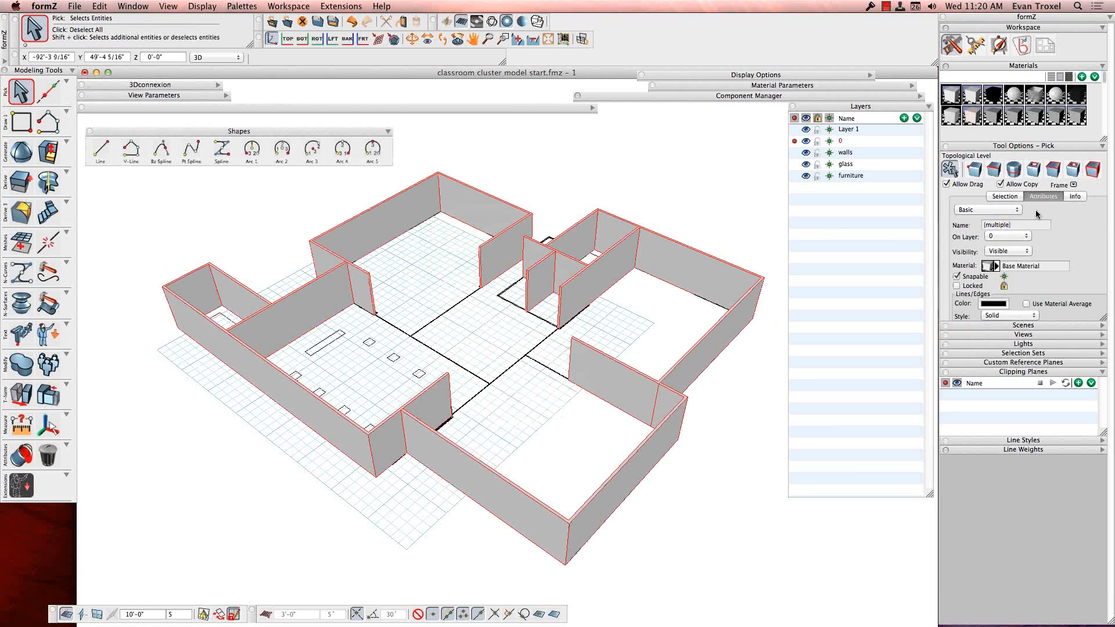
{"action": "left_click", "coordinate": [1008, 238]}
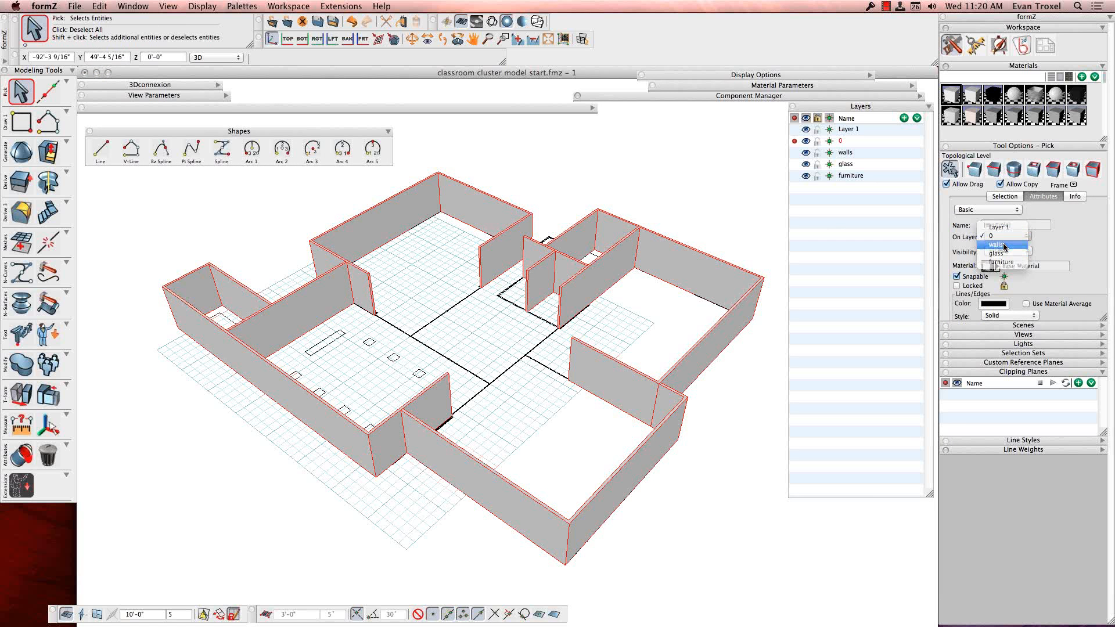
{"action": "left_click", "coordinate": [1008, 246]}
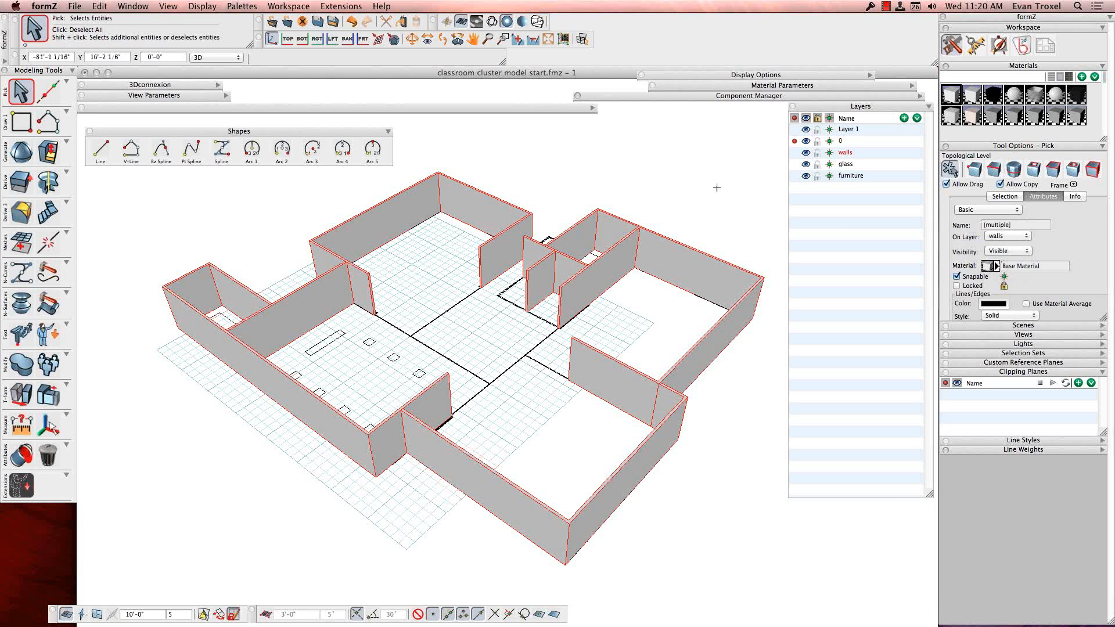
{"action": "left_click", "coordinate": [16, 92]}
{"action": "left_click", "coordinate": [466, 144]}
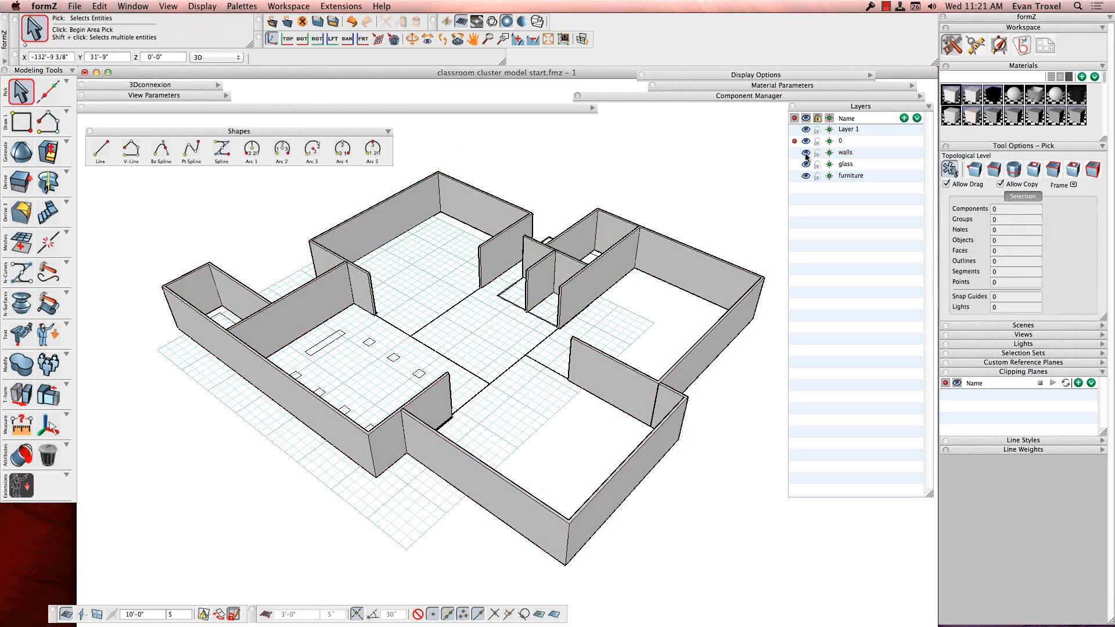
Toggle the walls layer's visibility to check which objects it holds, leaving the layer visible
{"action": "left_click", "coordinate": [806, 153]}
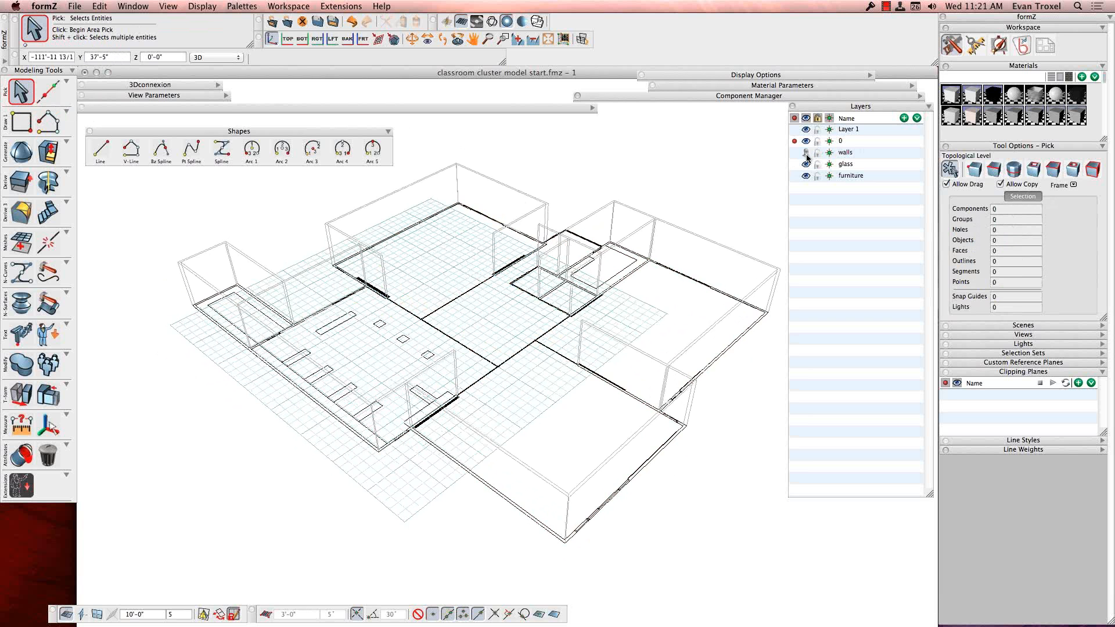
{"action": "left_click", "coordinate": [806, 153]}
{"action": "left_click", "coordinate": [806, 153]}
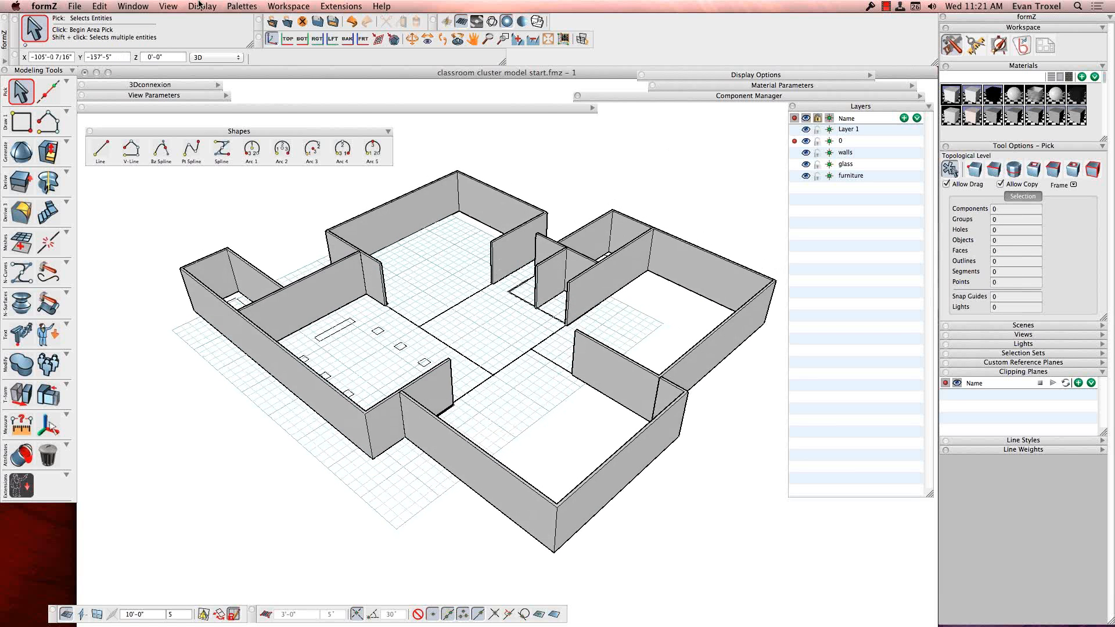
Open the Objects palette to review the list of modeled objects, and close it
{"action": "left_click", "coordinate": [238, 6]}
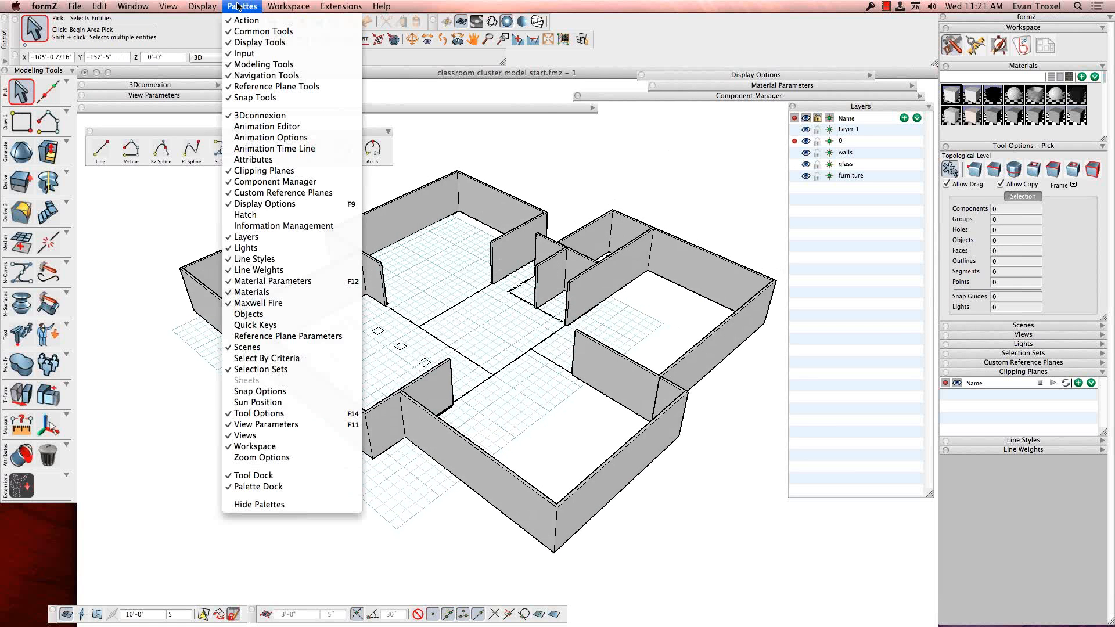
{"action": "left_click", "coordinate": [249, 313]}
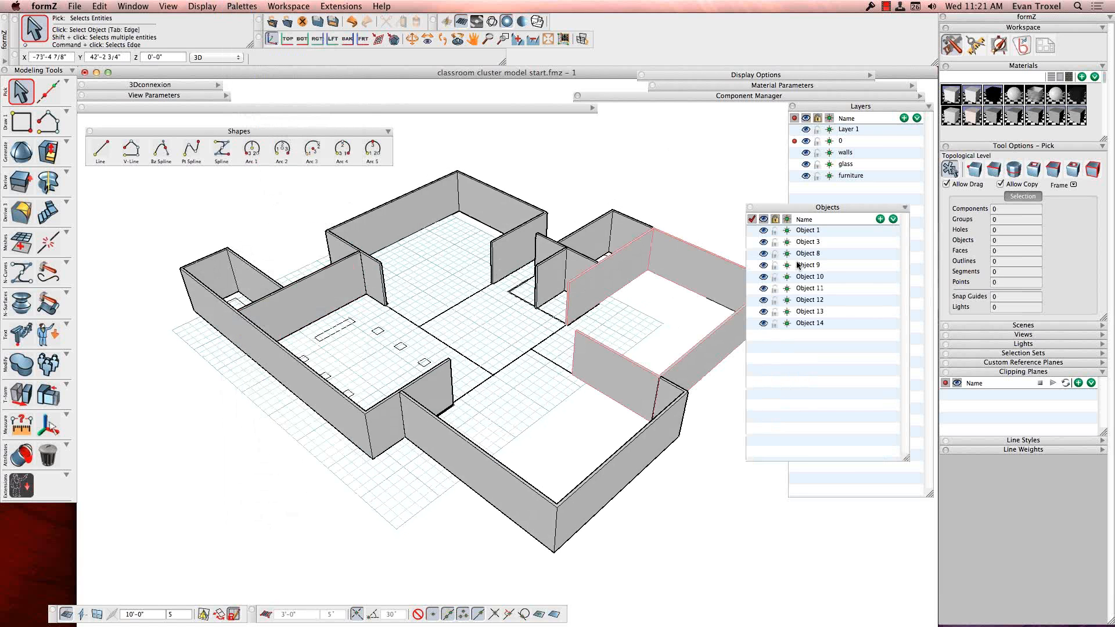
{"action": "left_click", "coordinate": [750, 208]}
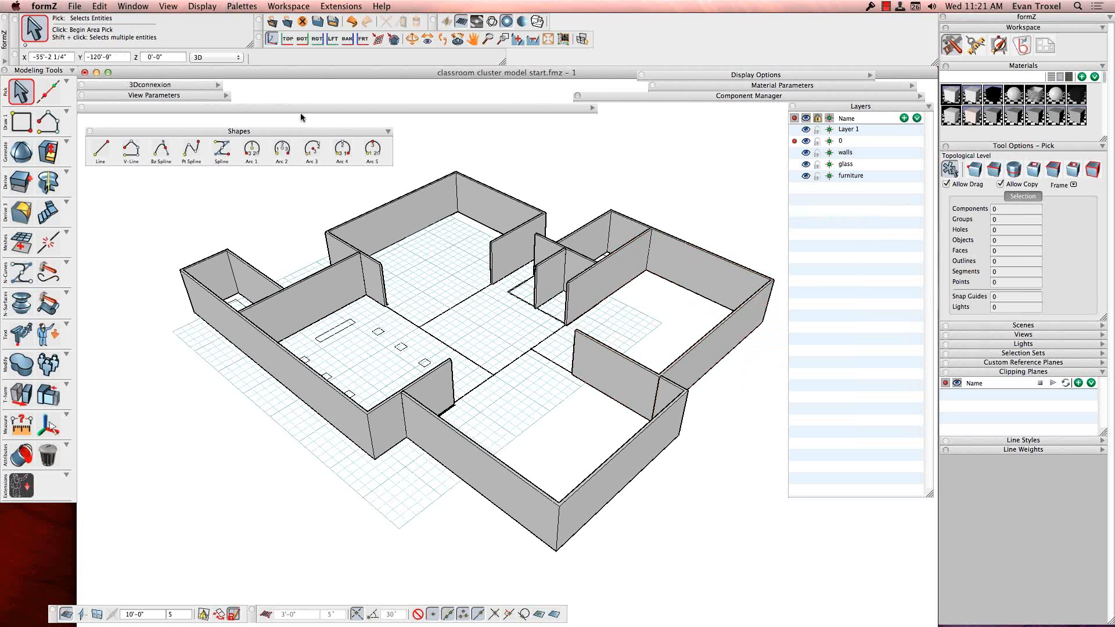
Close the floating Shapes palette
{"action": "left_click", "coordinate": [89, 131]}
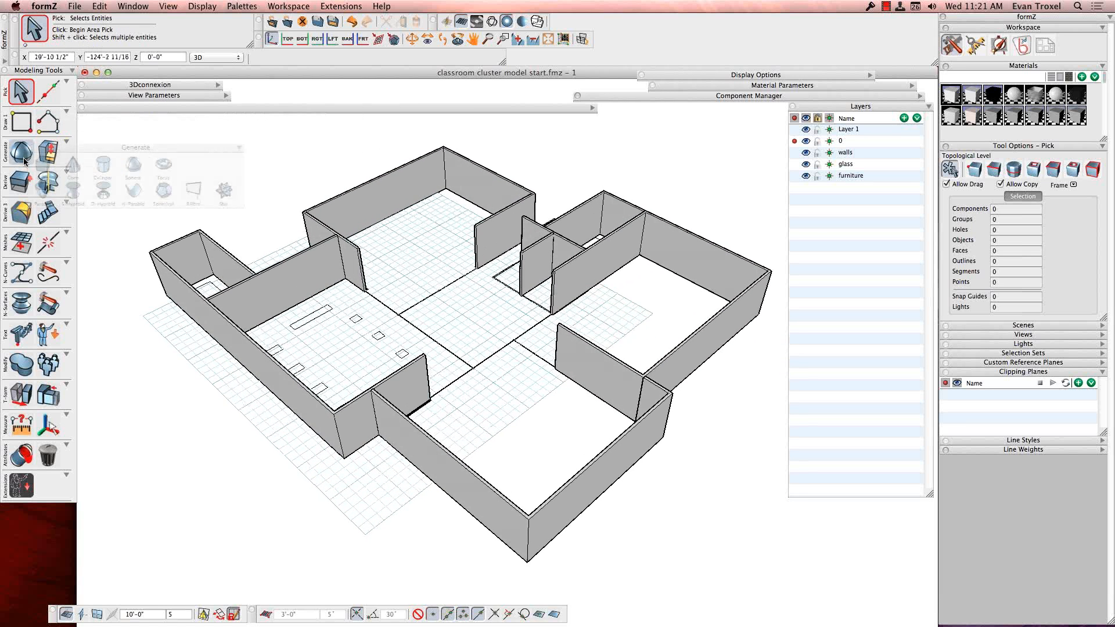
Detach the Generate tools as a floating palette beside the modeling tools and start the Cube tool
{"action": "mouse_move", "coordinate": [23, 155]}
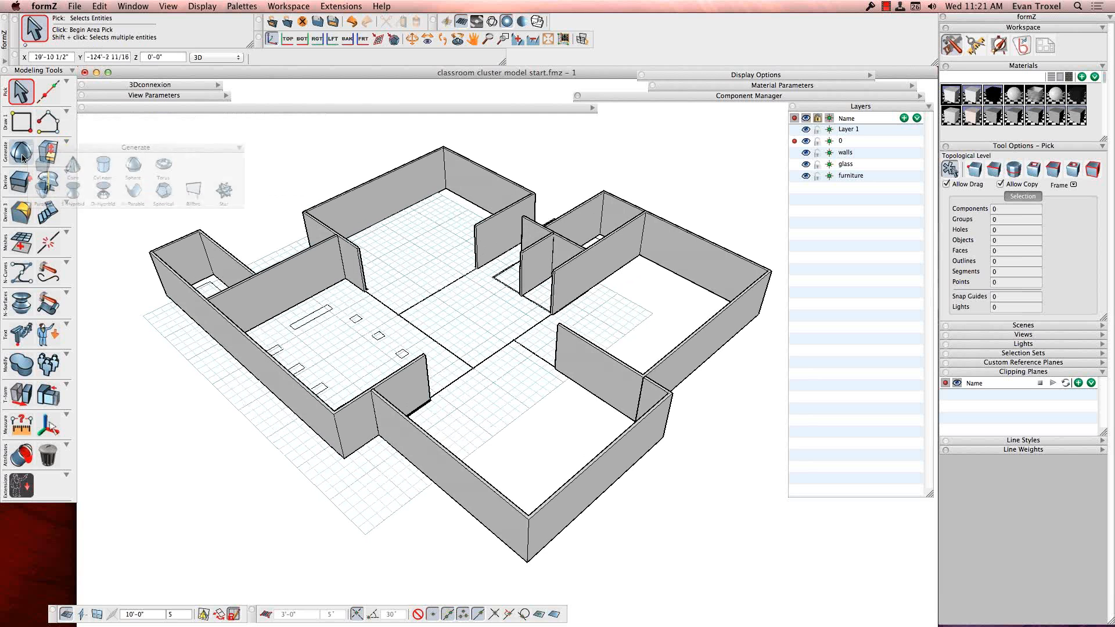
{"action": "left_click_drag", "start_coordinate": [96, 146], "coordinate": [157, 126]}
{"action": "left_click", "coordinate": [102, 142]}
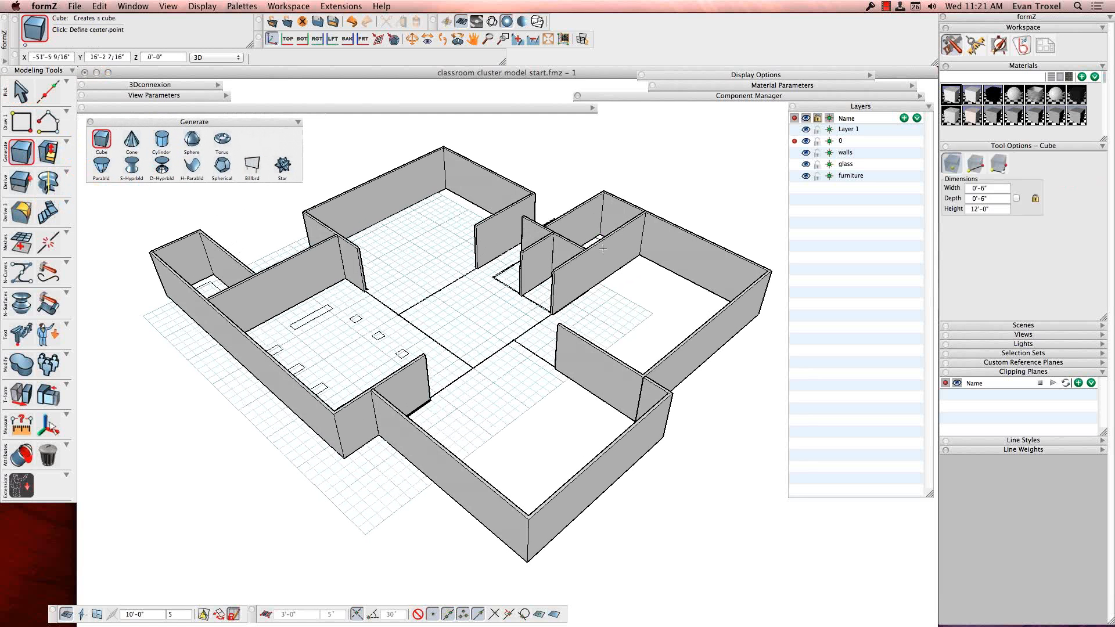
Add a layer named columns below the furniture layer and make it the active layer
{"action": "scroll", "coordinate": [756, 243], "scroll_direction": "up", "scroll_amount": 3}
{"action": "scroll", "coordinate": [756, 243], "scroll_direction": "up", "scroll_amount": 5}
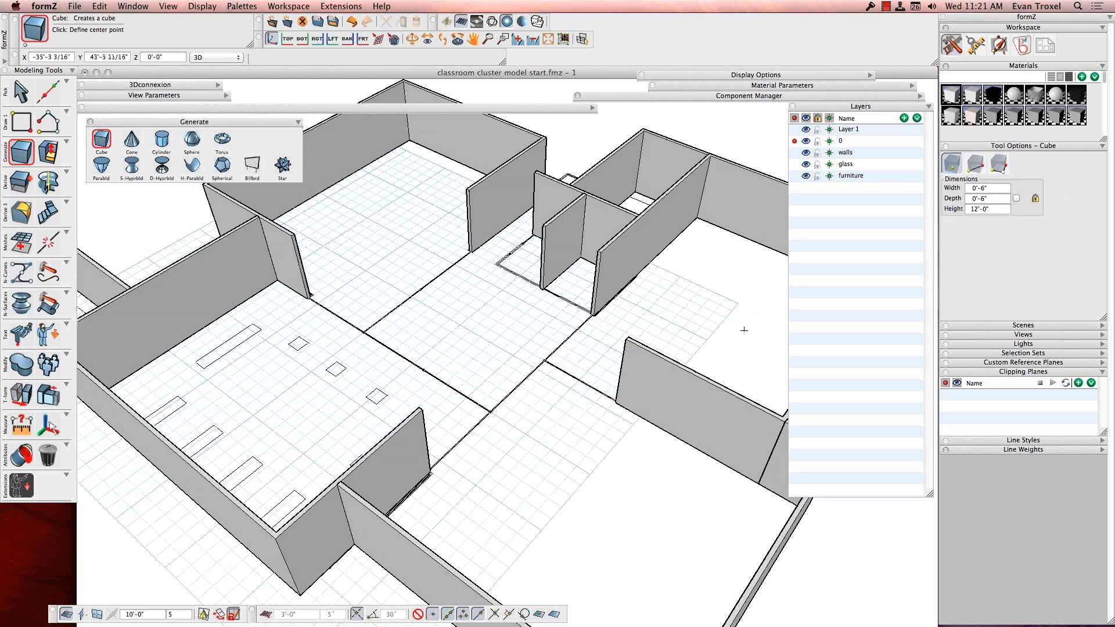
{"action": "scroll", "coordinate": [726, 325], "scroll_direction": "up", "scroll_amount": 4}
{"action": "scroll", "coordinate": [710, 334], "scroll_direction": "up", "scroll_amount": 5}
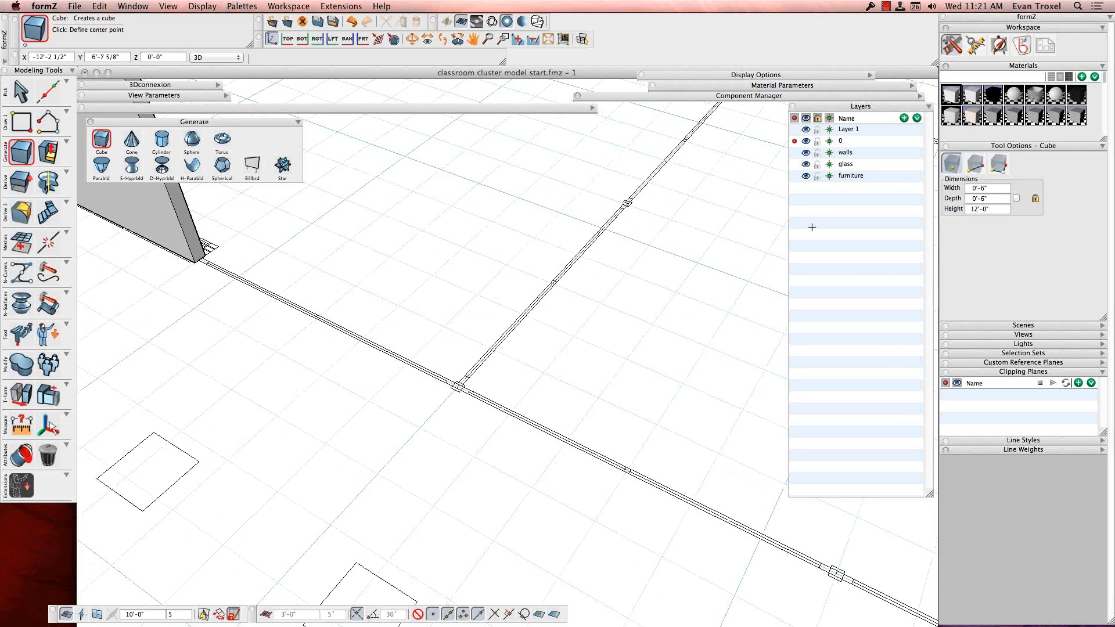
{"action": "left_click", "coordinate": [897, 186]}
{"action": "type", "text": "columns"}
{"action": "key", "text": "Return"}
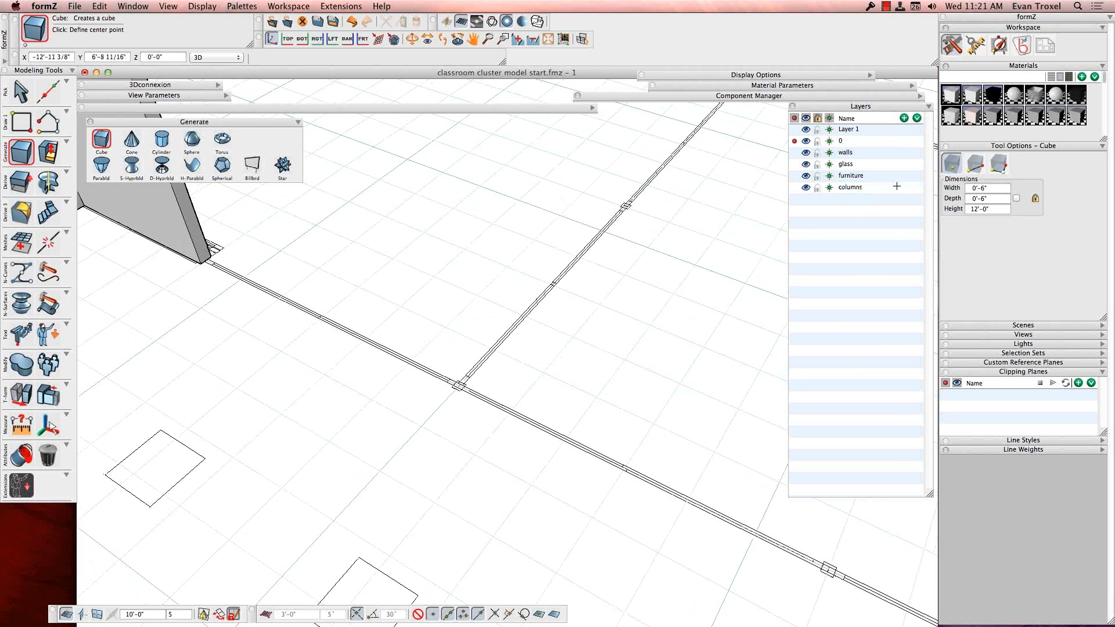
{"action": "left_click", "coordinate": [793, 188]}
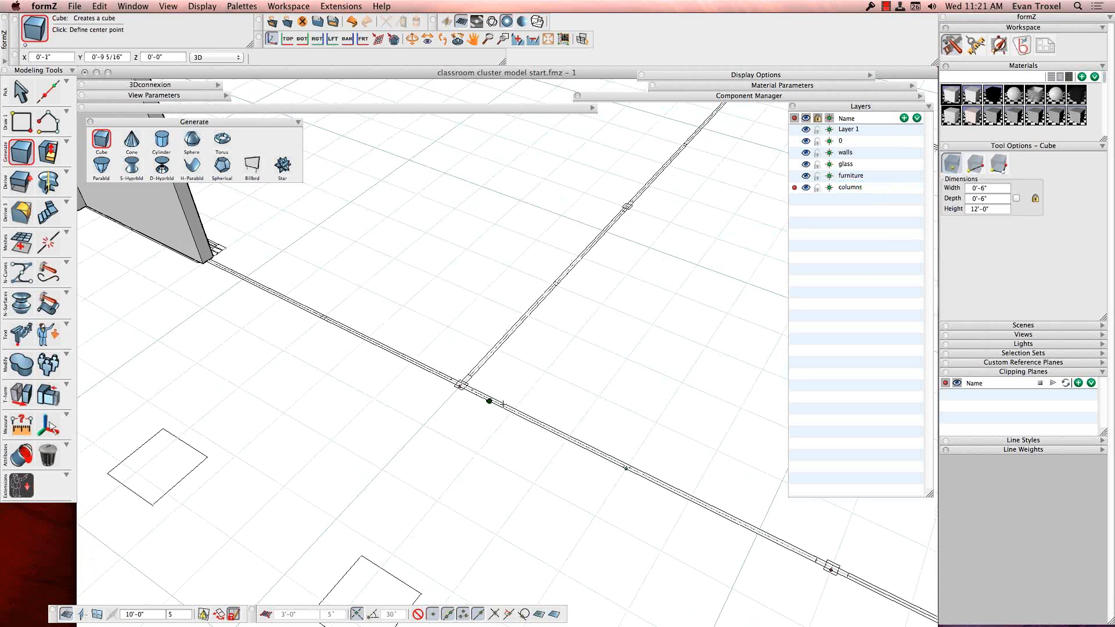
Place two 0'-6" by 0'-6" by 12'-0" columns on the first two column marks along the central space's edge
{"action": "scroll", "coordinate": [502, 405], "scroll_direction": "up", "scroll_amount": 5}
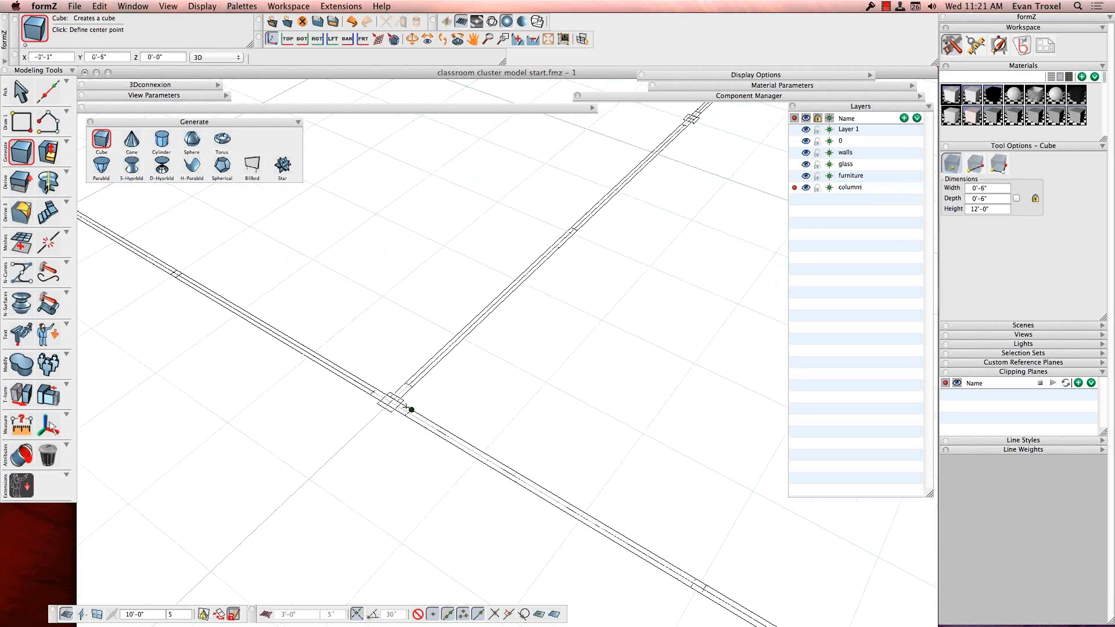
{"action": "scroll", "coordinate": [406, 407], "scroll_direction": "down", "scroll_amount": 6}
{"action": "left_click", "coordinate": [407, 407]}
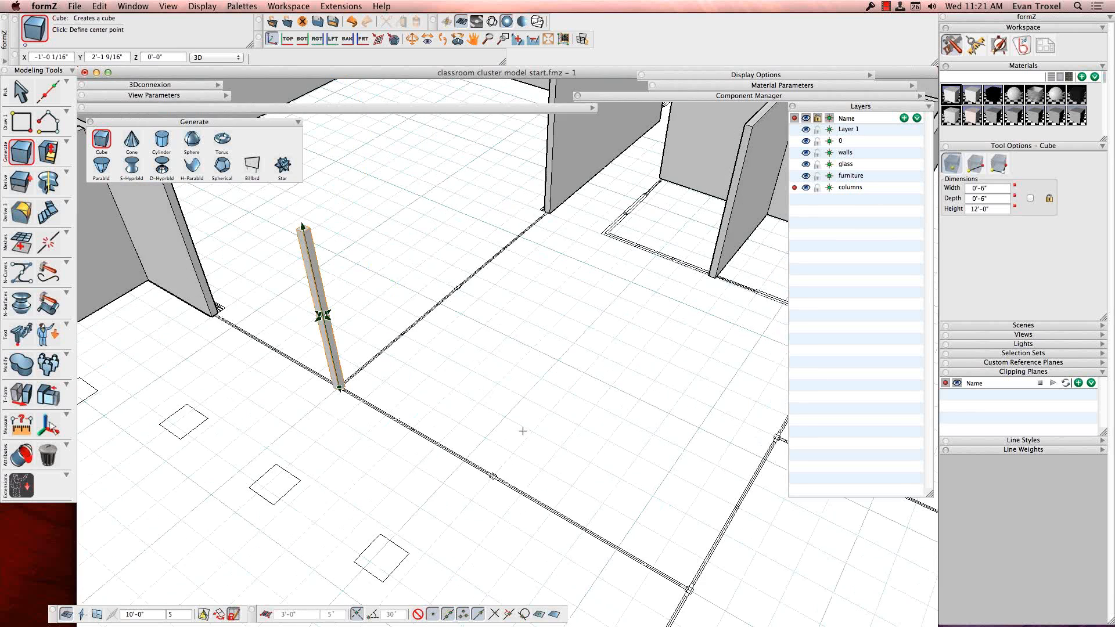
{"action": "scroll", "coordinate": [522, 431], "scroll_direction": "up", "scroll_amount": 8}
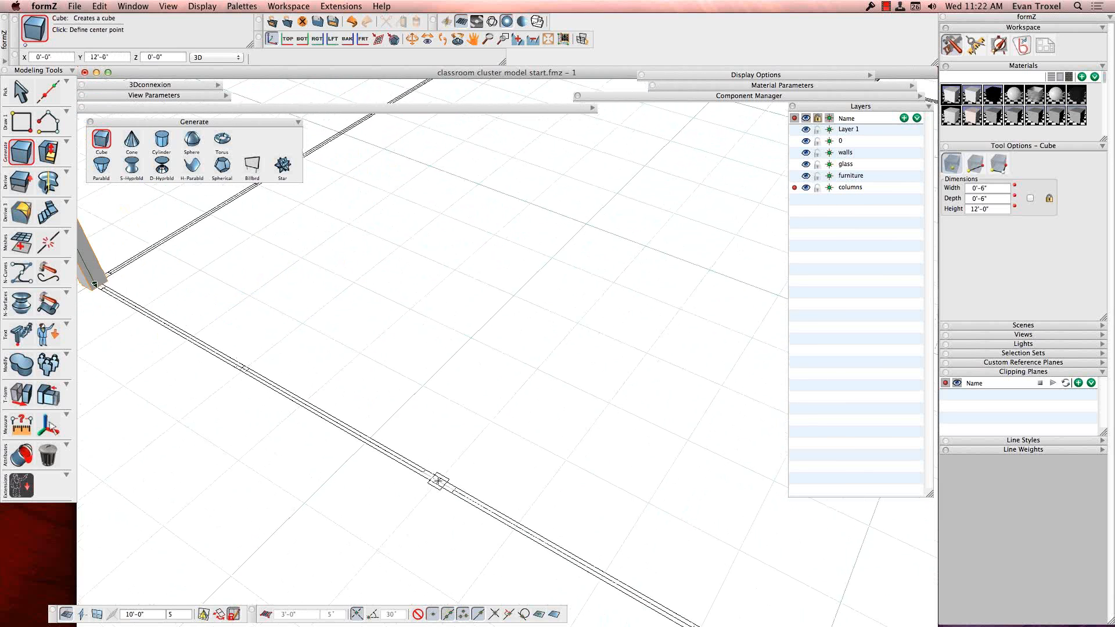
{"action": "left_click", "coordinate": [439, 480]}
{"action": "scroll", "coordinate": [508, 447], "scroll_direction": "down", "scroll_amount": 6}
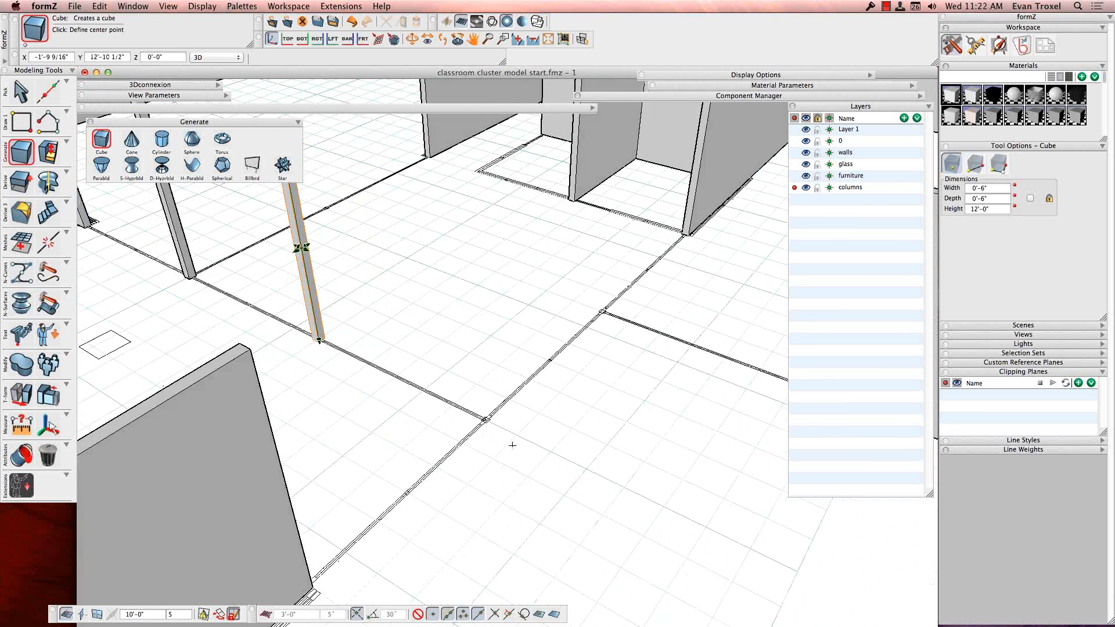
Bring the snapping tools into the drawing area, open the snap options, and set the object interval snap to 3 divisions
{"action": "scroll", "coordinate": [511, 444], "scroll_direction": "up", "scroll_amount": 8}
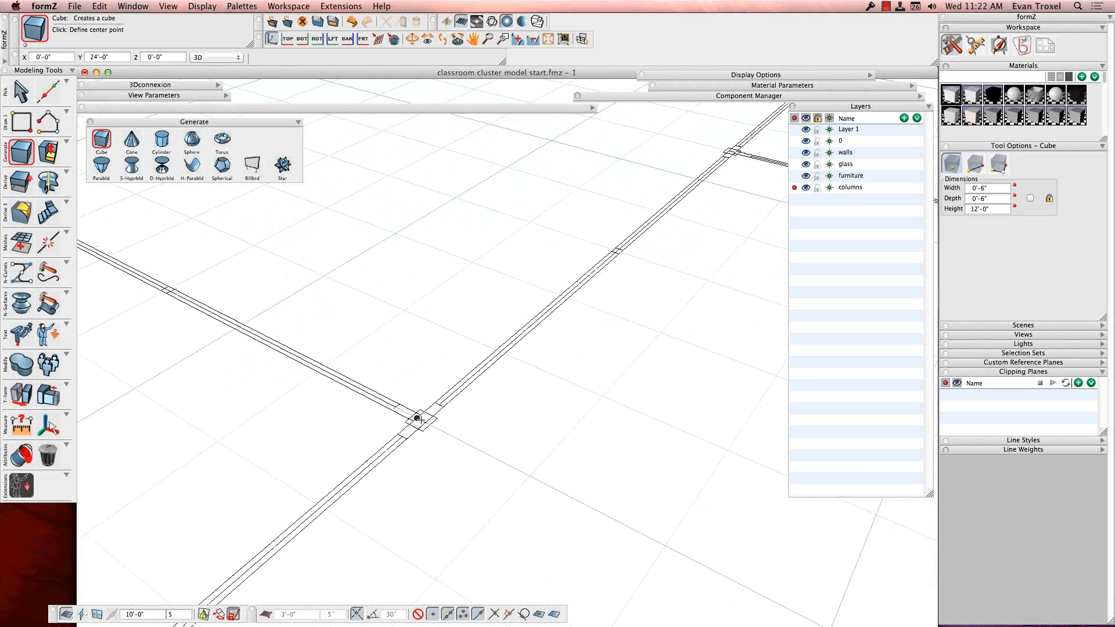
{"action": "scroll", "coordinate": [414, 413], "scroll_direction": "up", "scroll_amount": 2}
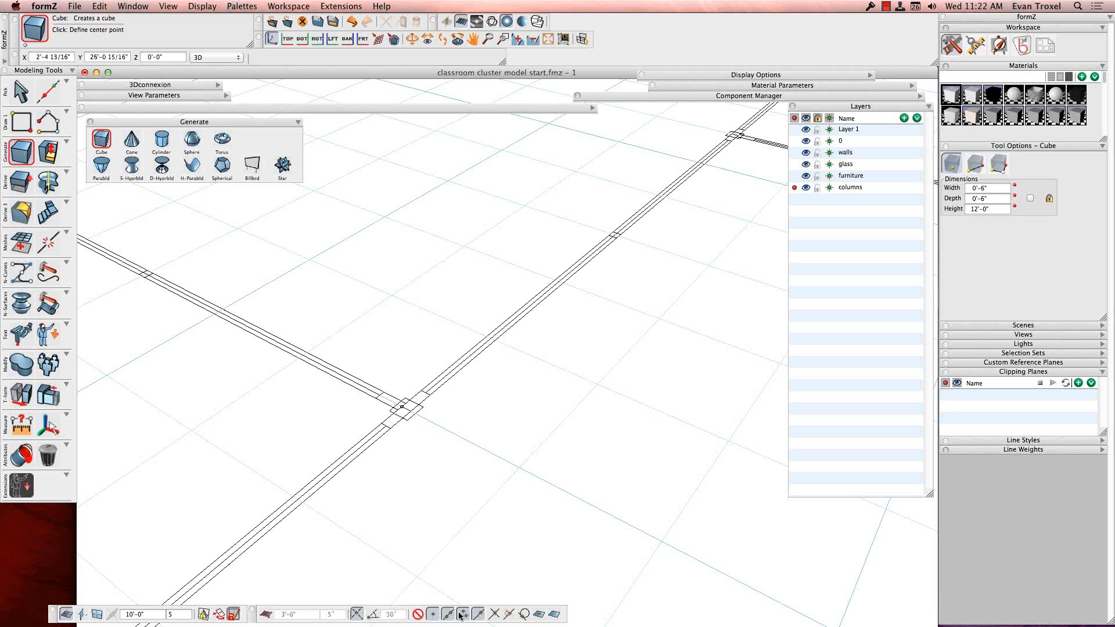
{"action": "left_click_drag", "start_coordinate": [257, 619], "coordinate": [360, 332]}
{"action": "left_click", "coordinate": [529, 328]}
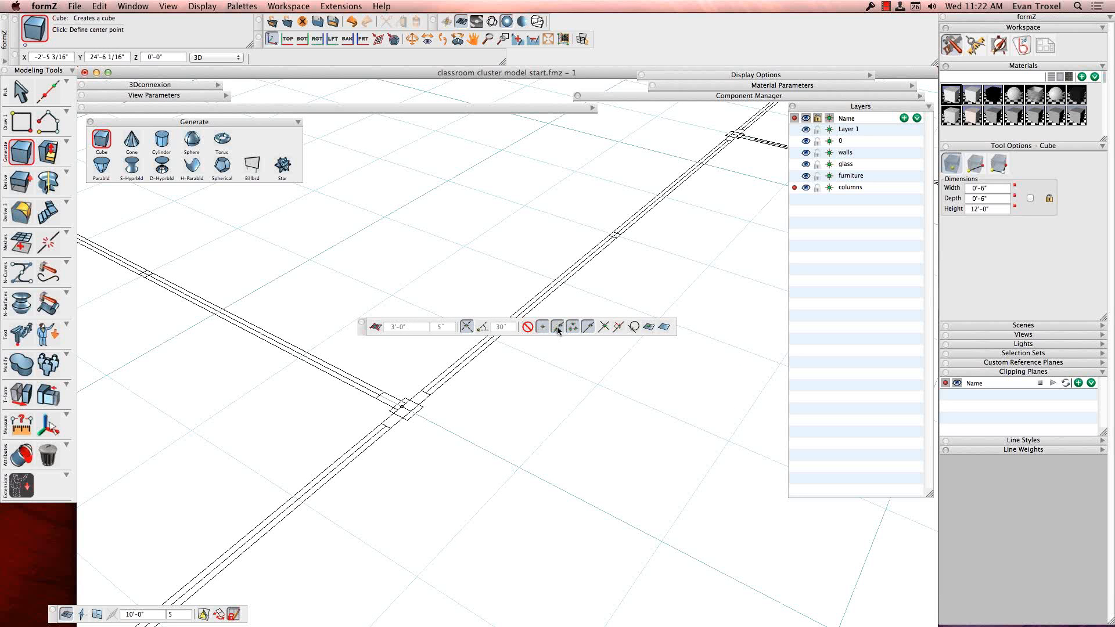
{"action": "scroll", "coordinate": [557, 330], "scroll_direction": "up", "scroll_amount": 3}
{"action": "right_click", "coordinate": [557, 330]}
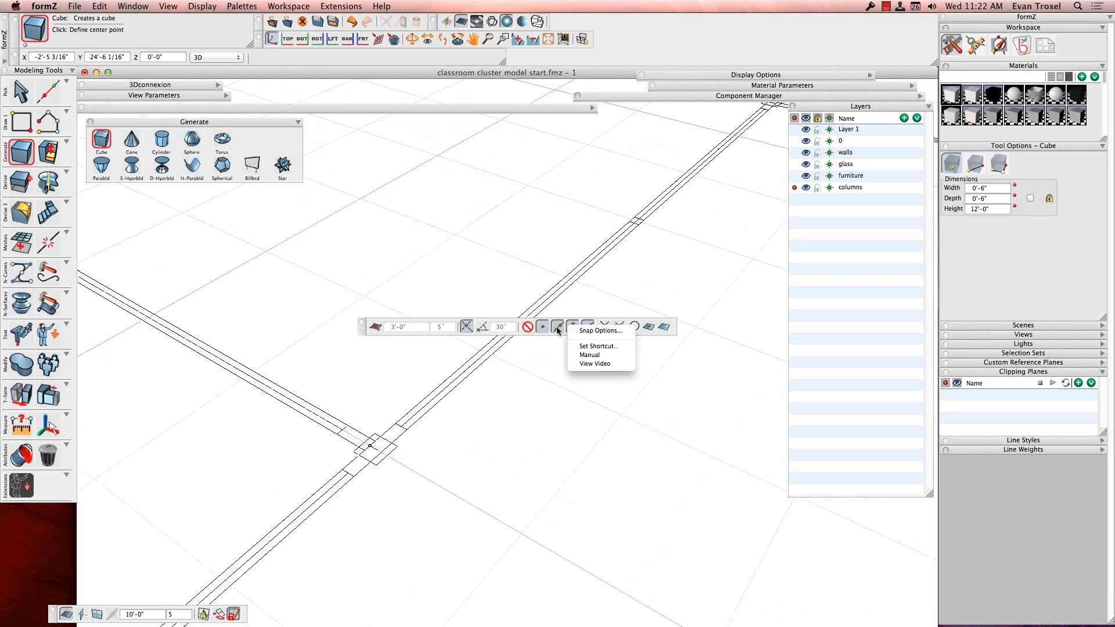
{"action": "left_click", "coordinate": [584, 336]}
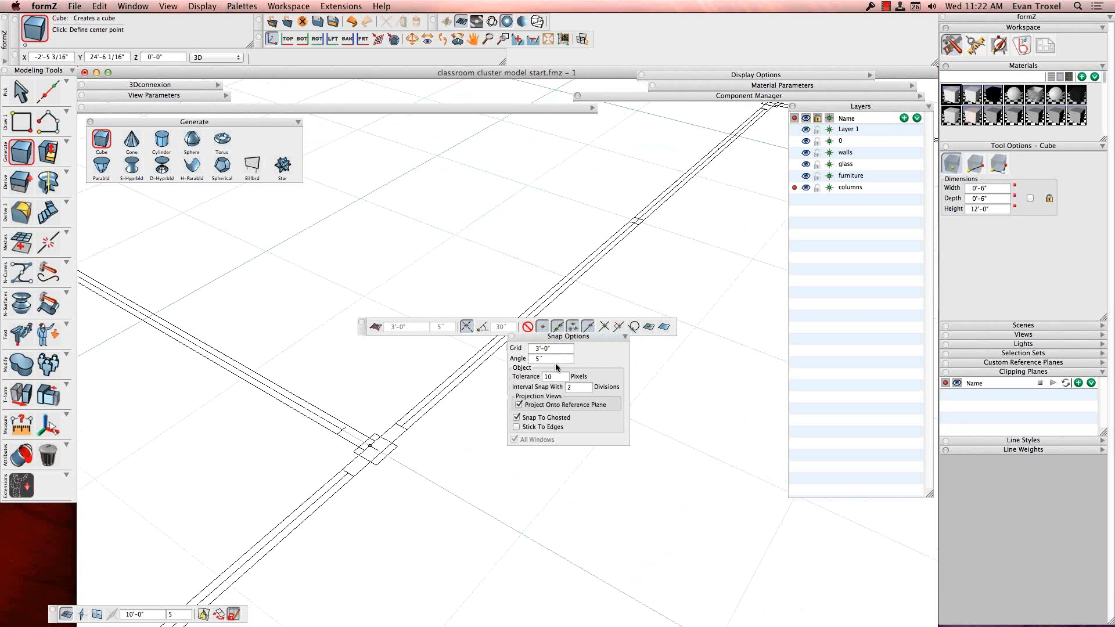
{"action": "double_click", "coordinate": [581, 389]}
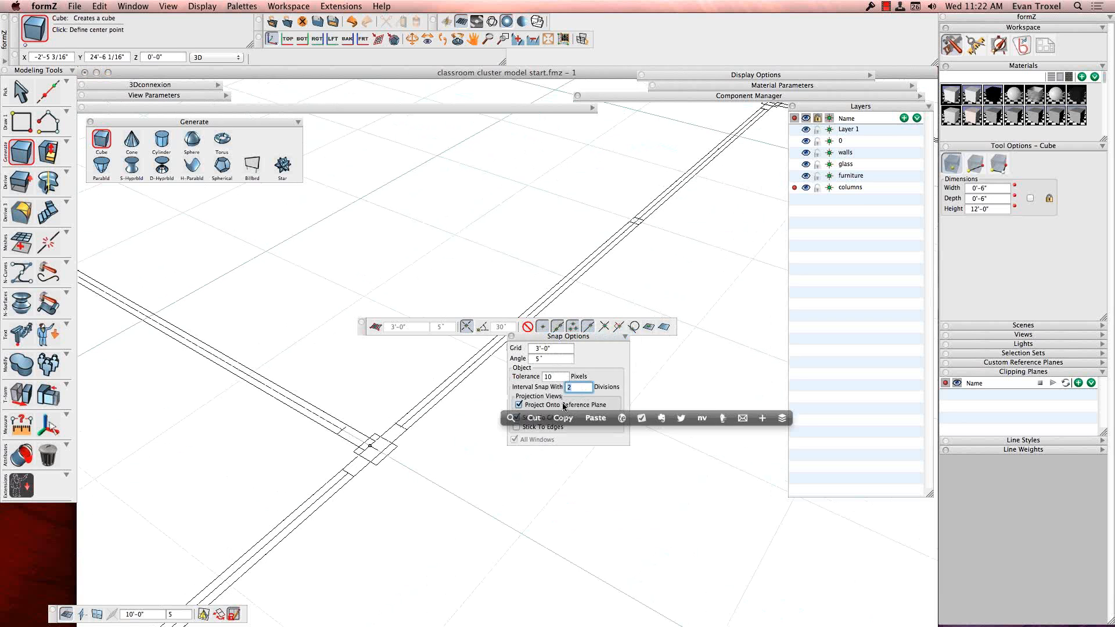
{"action": "type", "text": "3"}
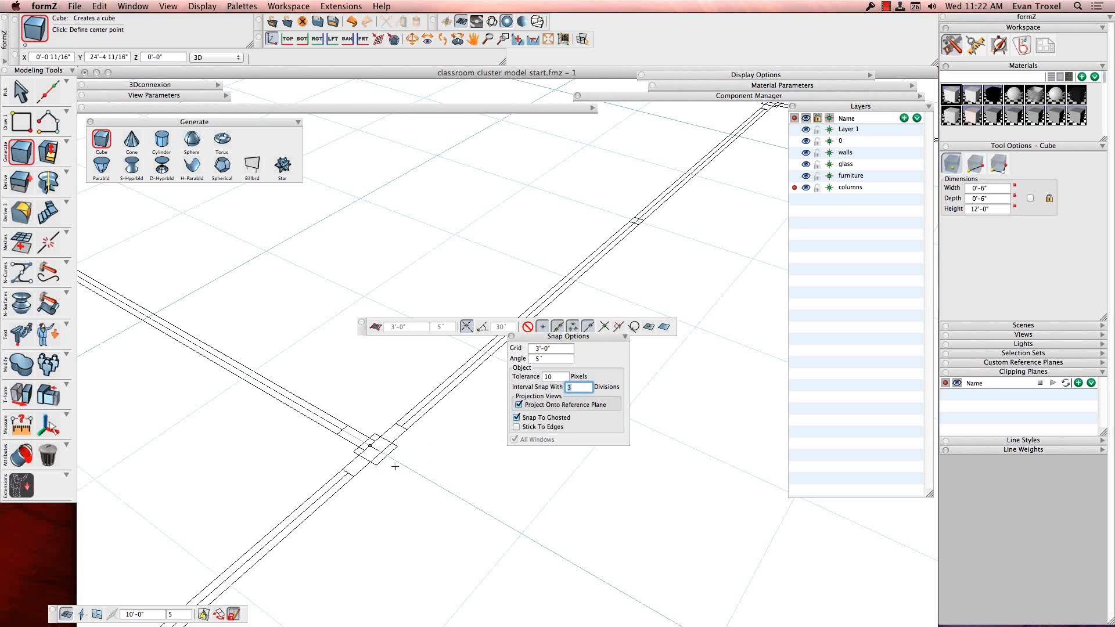
Place 12'-0" high columns on the three remaining column marks around the central space, then return the snapping tools and clear the selection
{"action": "scroll", "coordinate": [396, 467], "scroll_direction": "up", "scroll_amount": 5}
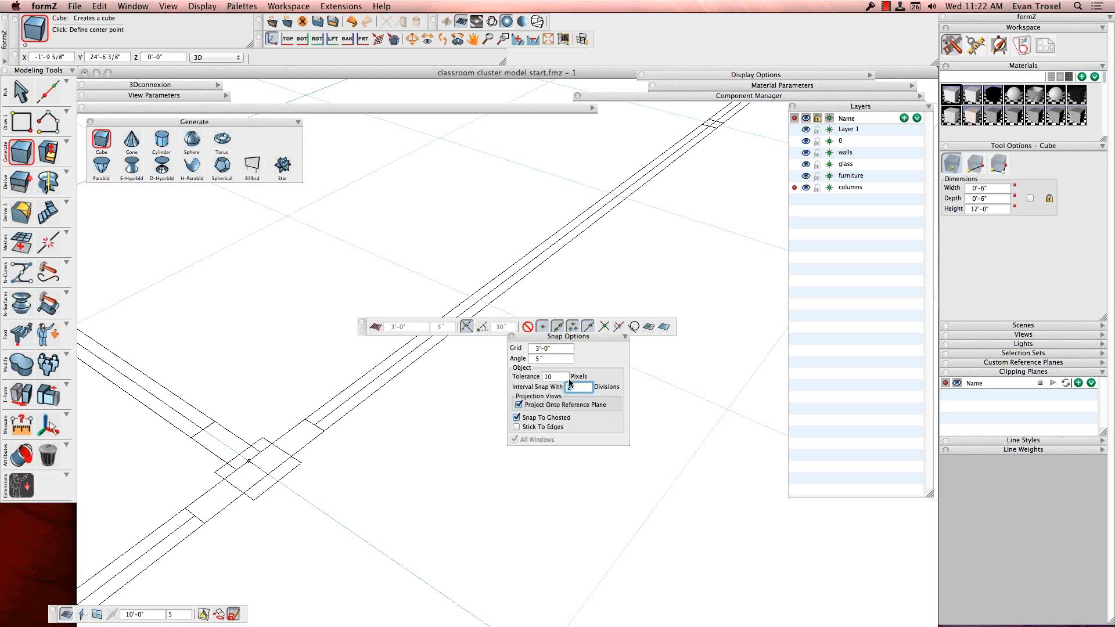
{"action": "left_click", "coordinate": [256, 467]}
{"action": "scroll", "coordinate": [362, 475], "scroll_direction": "down", "scroll_amount": 5}
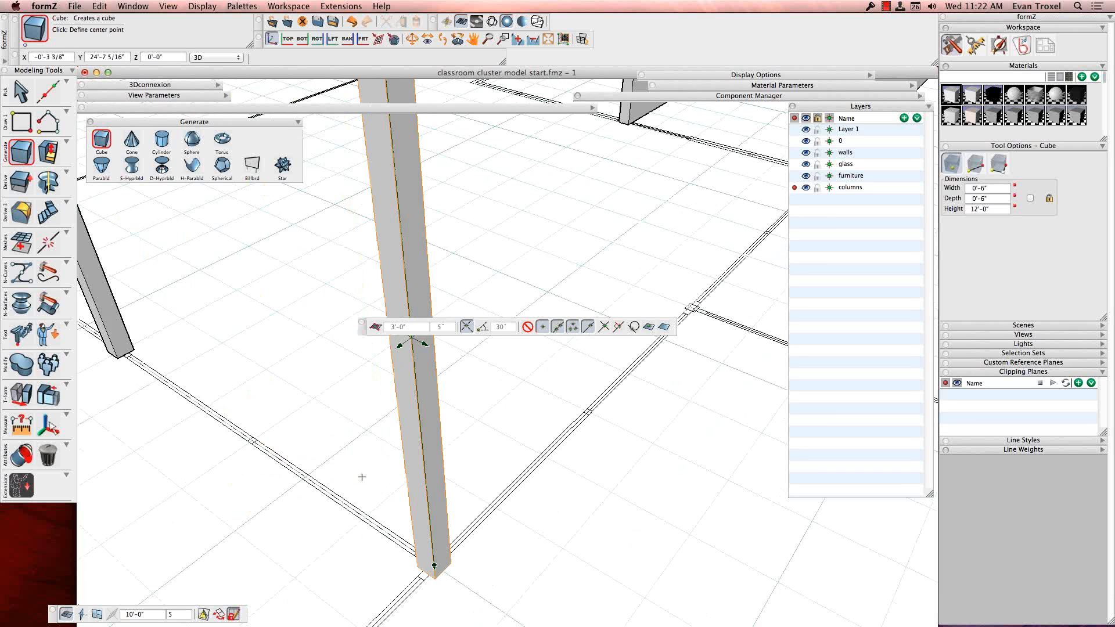
{"action": "scroll", "coordinate": [363, 477], "scroll_direction": "up", "scroll_amount": 5}
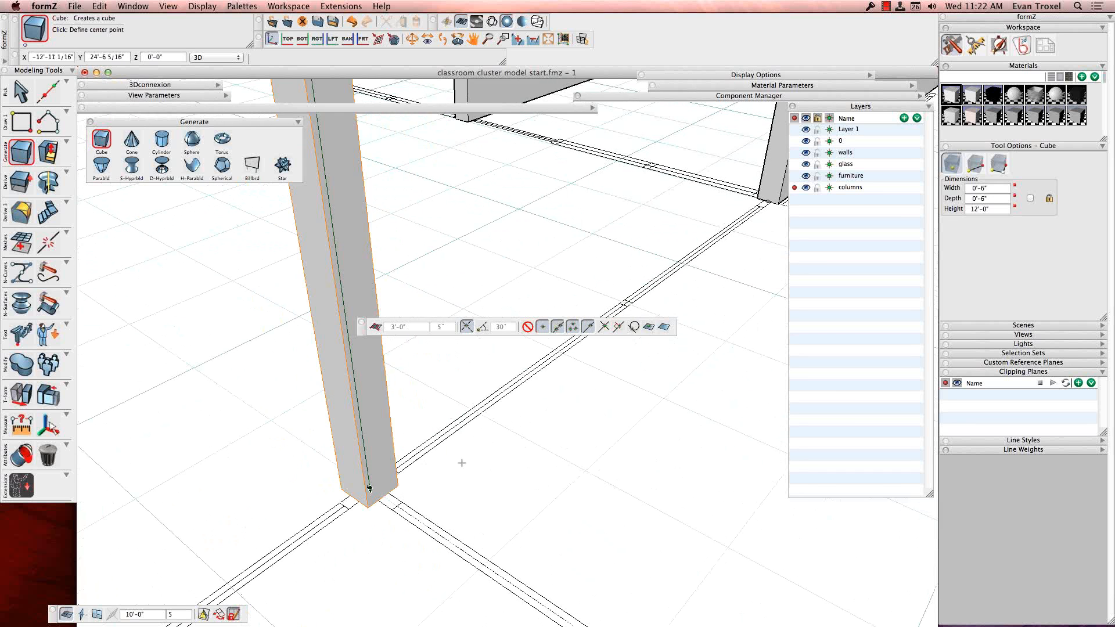
{"action": "scroll", "coordinate": [471, 461], "scroll_direction": "down", "scroll_amount": 8}
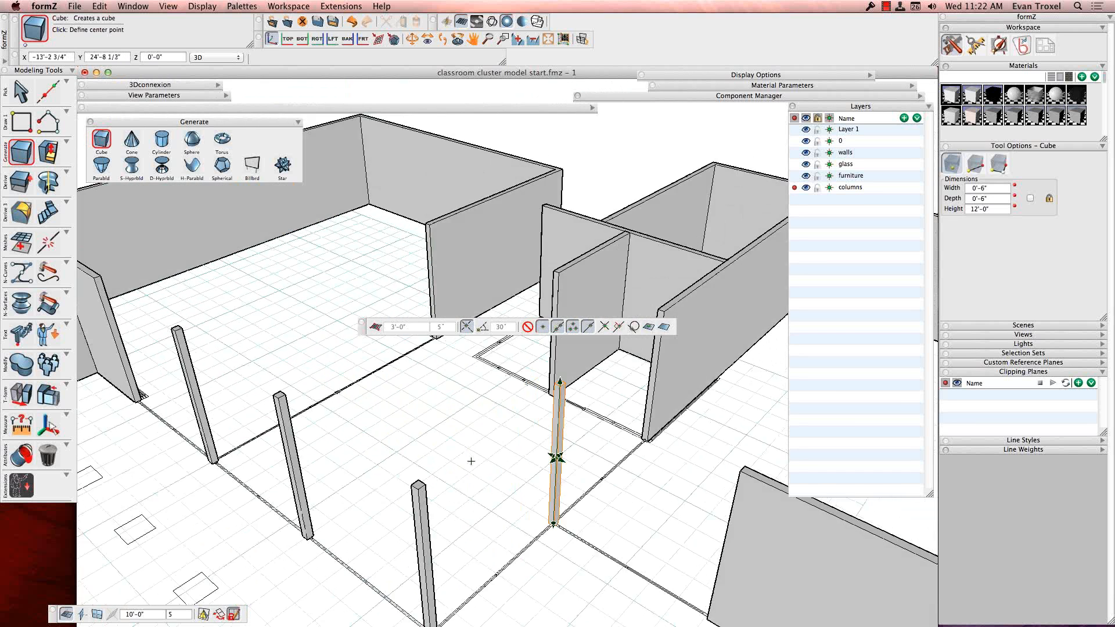
{"action": "scroll", "coordinate": [471, 461], "scroll_direction": "up", "scroll_amount": 10}
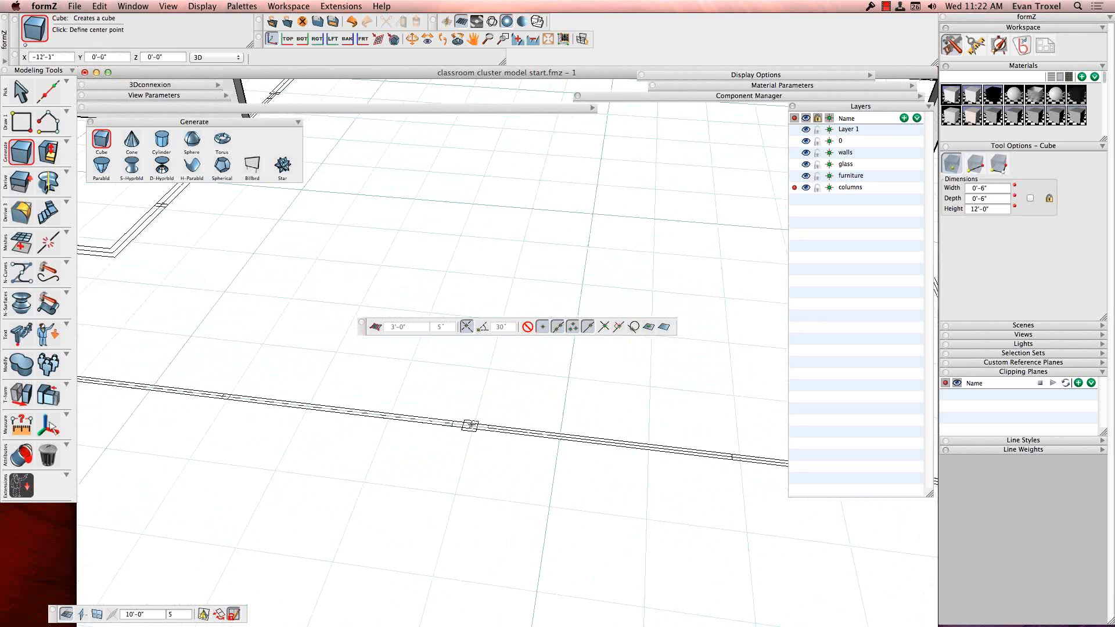
{"action": "scroll", "coordinate": [468, 435], "scroll_direction": "down", "scroll_amount": 10}
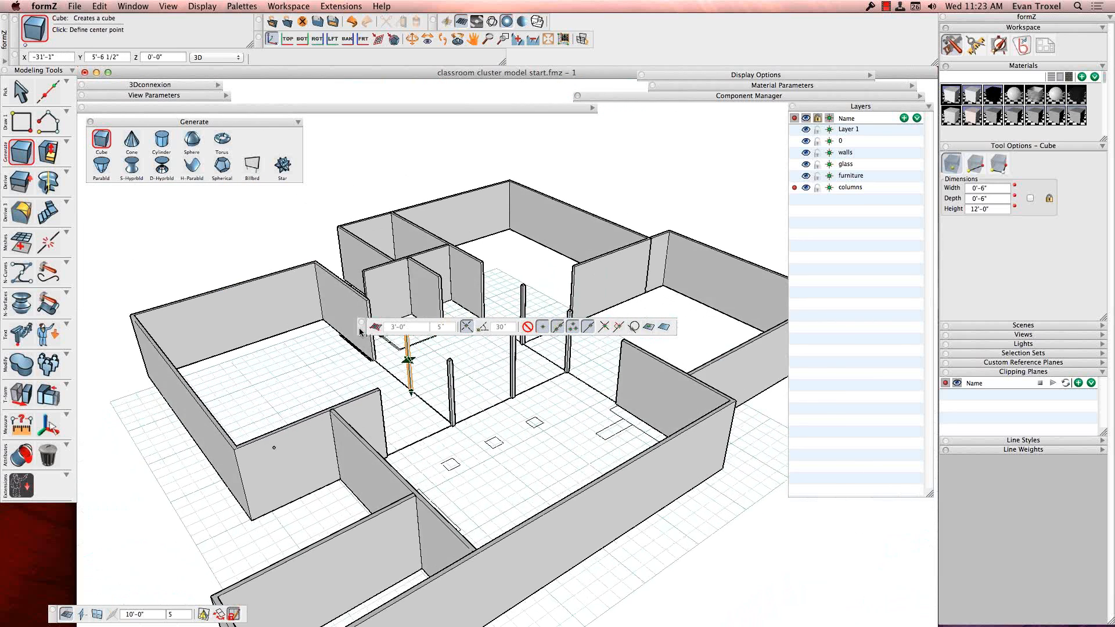
{"action": "left_click_drag", "start_coordinate": [361, 331], "coordinate": [253, 618]}
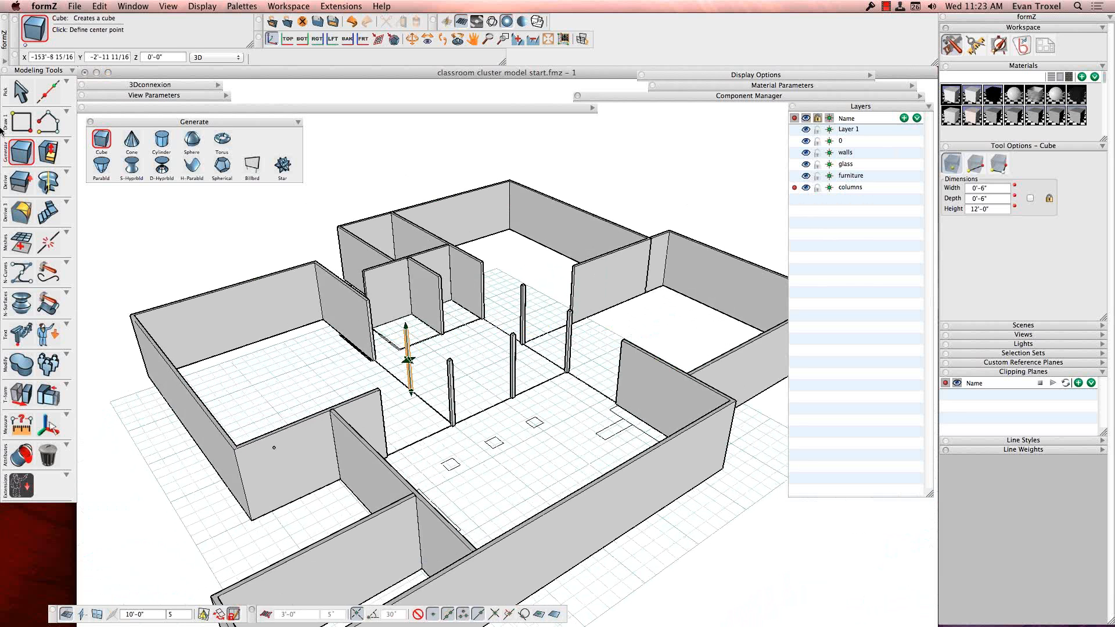
{"action": "left_click", "coordinate": [22, 93]}
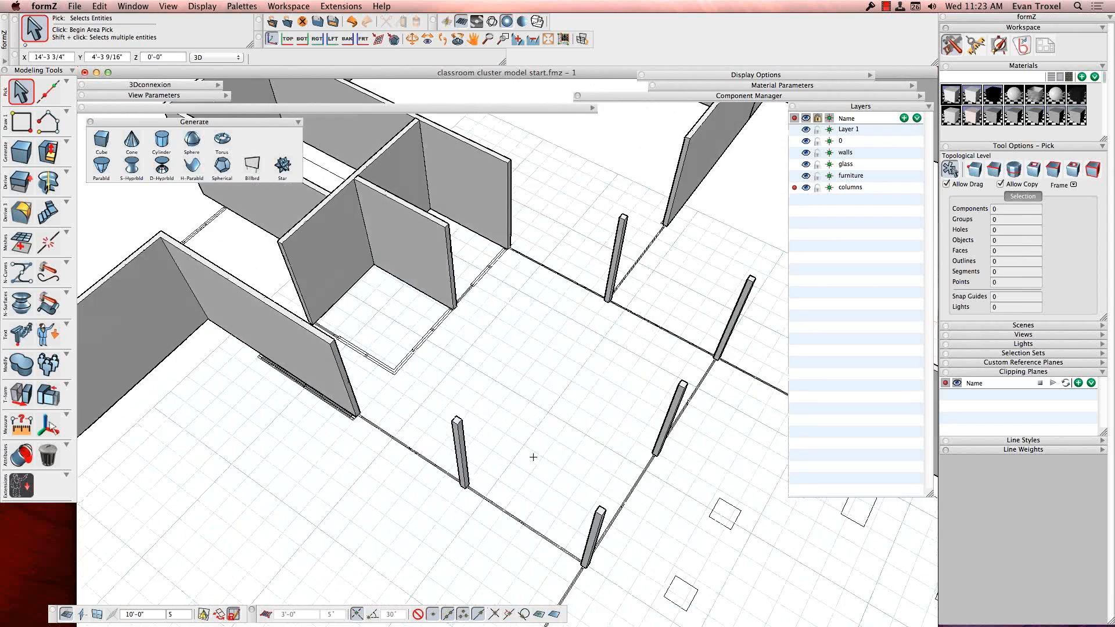
Switch to the Vector Line tool, and enlarge the Materials palette to fit every swatch, docking it back in place
{"action": "left_click", "coordinate": [48, 122]}
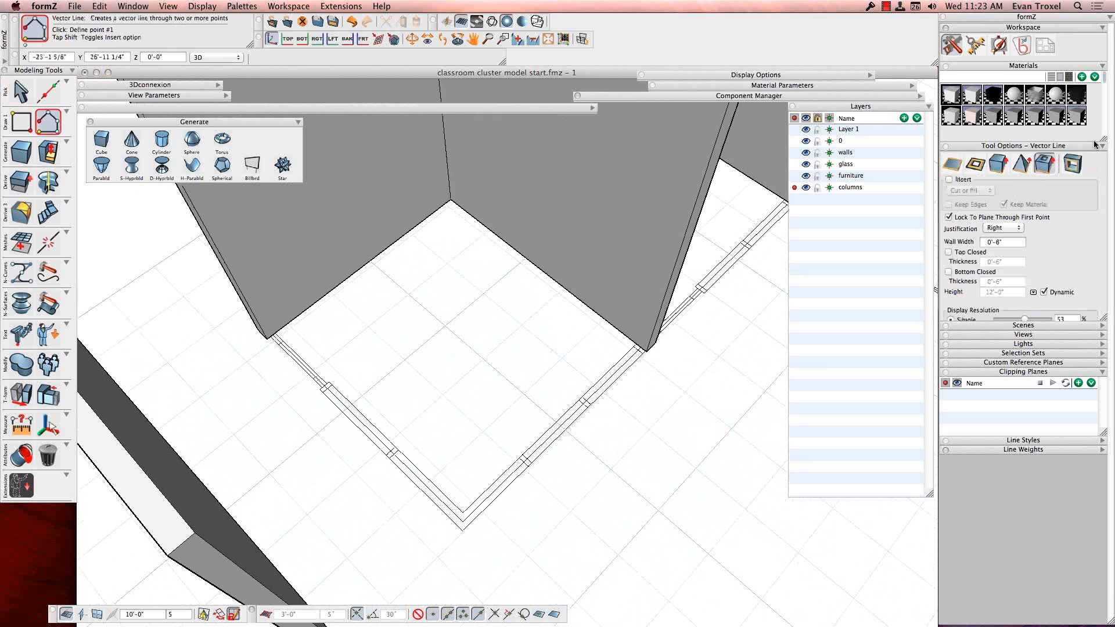
{"action": "mouse_move", "coordinate": [1050, 67]}
{"action": "left_mouse_down"}
{"action": "mouse_move", "coordinate": [997, 86]}
{"action": "mouse_move", "coordinate": [718, 91]}
{"action": "mouse_move", "coordinate": [716, 114]}
{"action": "left_mouse_up"}
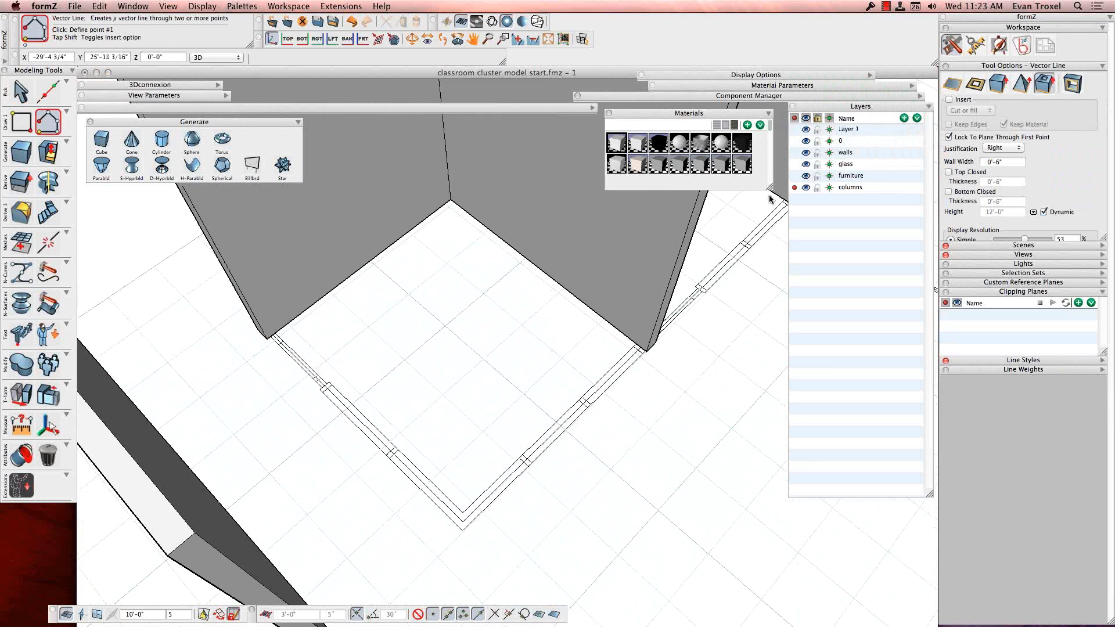
{"action": "left_click_drag", "start_coordinate": [770, 189], "coordinate": [770, 289]}
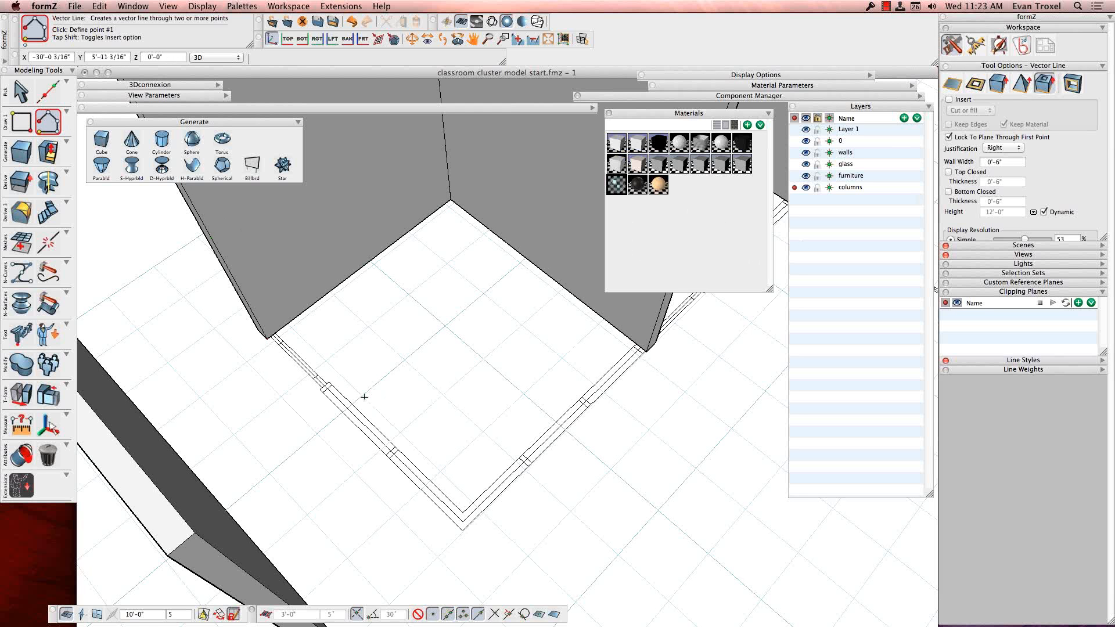
{"action": "scroll", "coordinate": [364, 397], "scroll_direction": "up", "scroll_amount": 3}
{"action": "scroll", "coordinate": [364, 398], "scroll_direction": "up", "scroll_amount": 4}
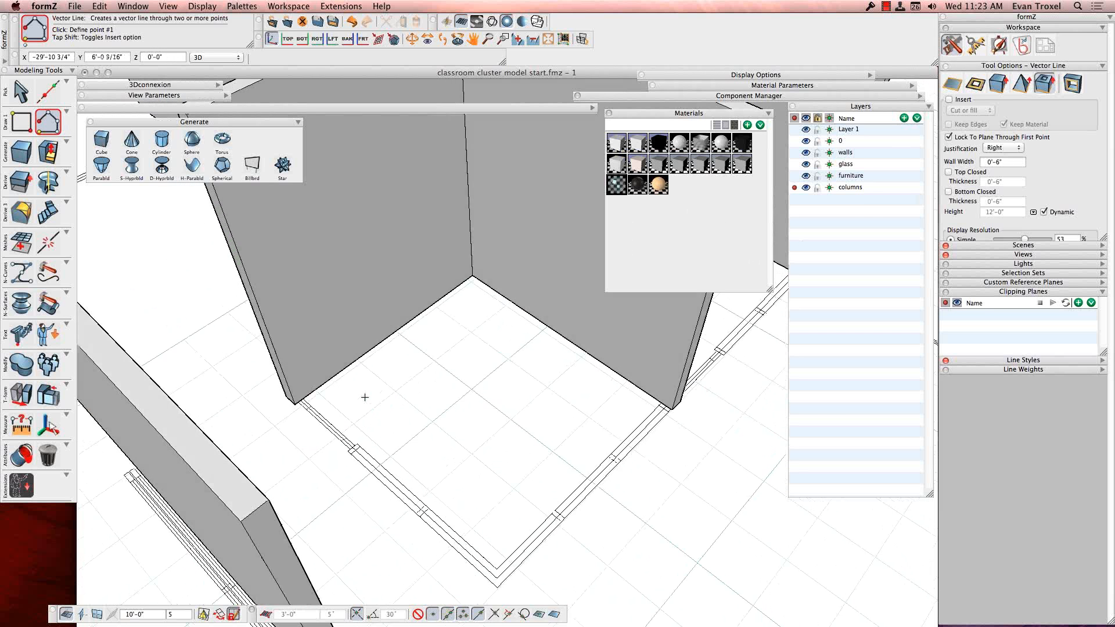
{"action": "left_click_drag", "start_coordinate": [752, 112], "coordinate": [1076, 73]}
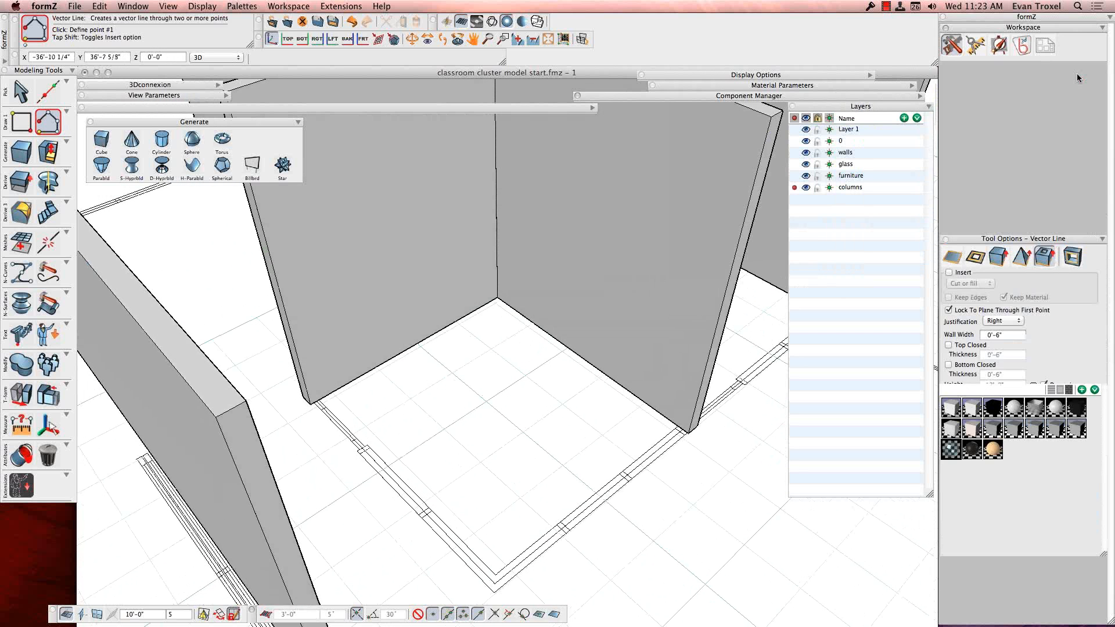
{"action": "scroll", "coordinate": [672, 392], "scroll_direction": "down", "scroll_amount": 3}
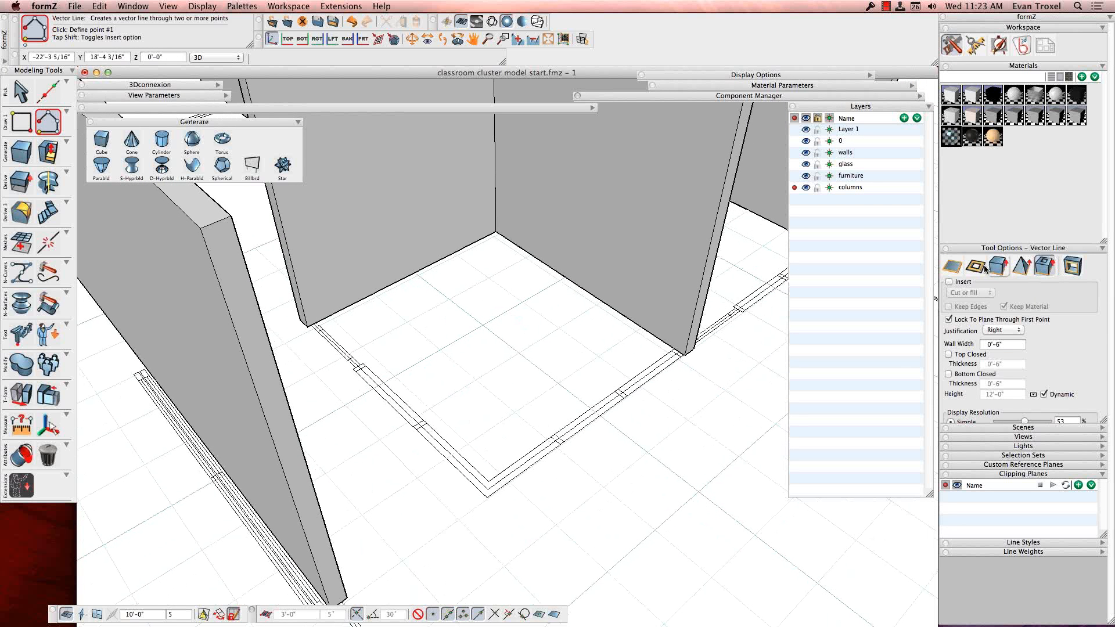
Draw a 12'-0" high extruded glass surface along the outer edges of the two small rooms with Vector Line, then clear the selection
{"action": "left_click", "coordinate": [1001, 268]}
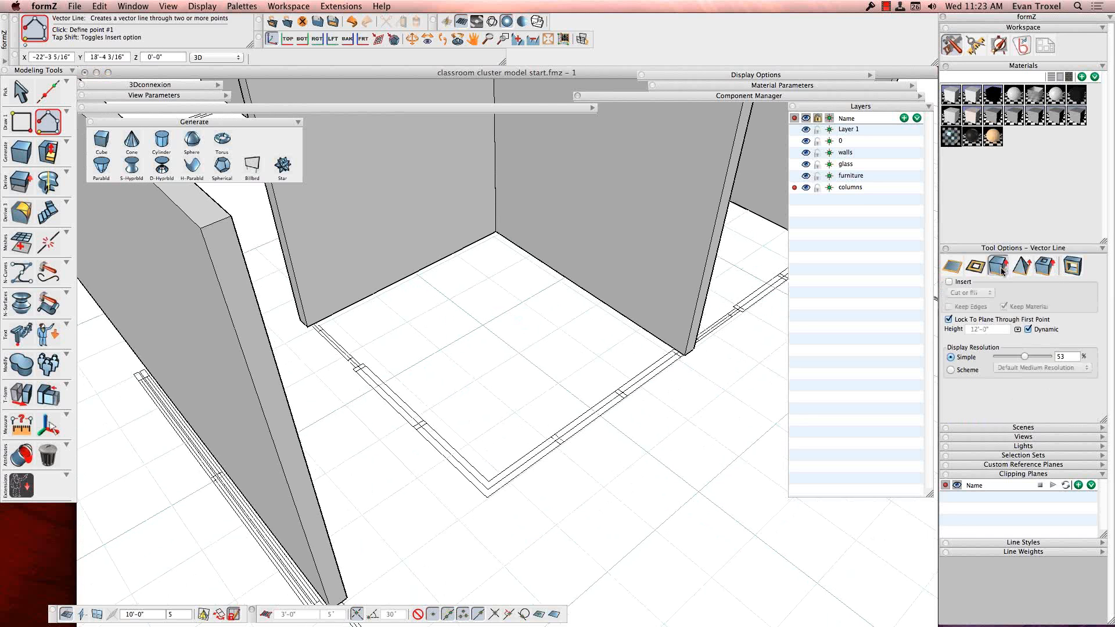
{"action": "left_click", "coordinate": [1046, 267]}
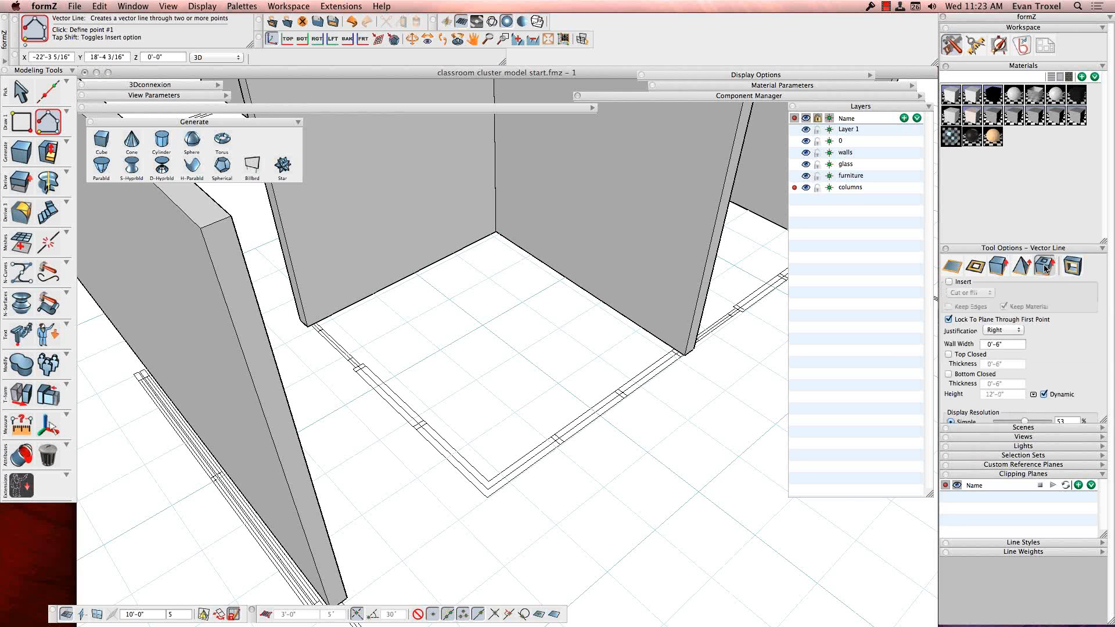
{"action": "left_click", "coordinate": [999, 271]}
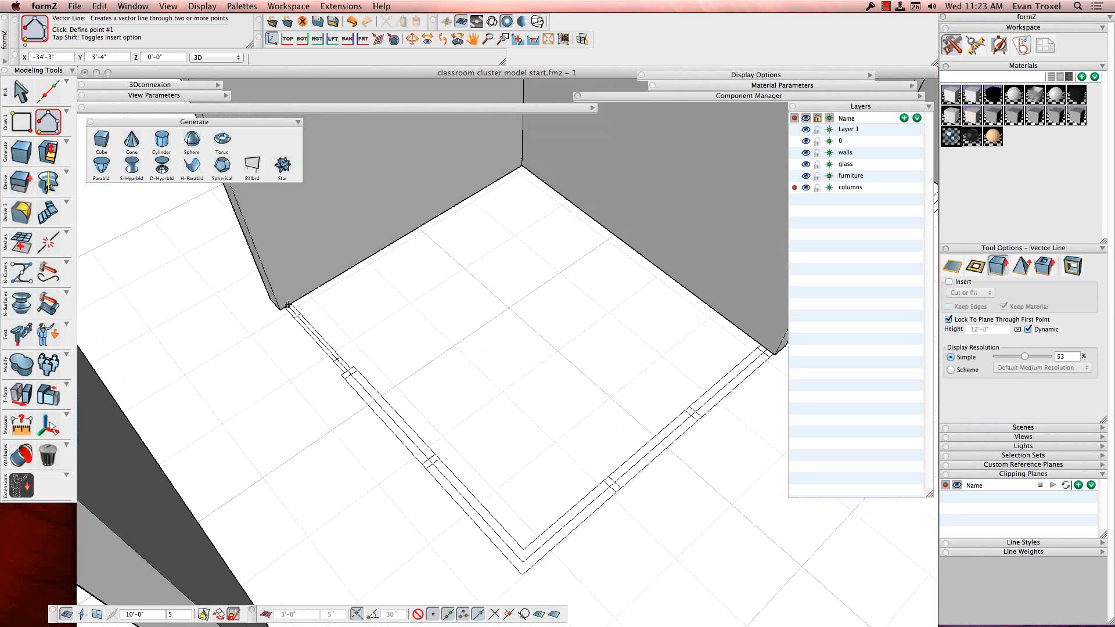
{"action": "left_click", "coordinate": [287, 305]}
{"action": "left_click", "coordinate": [522, 550]}
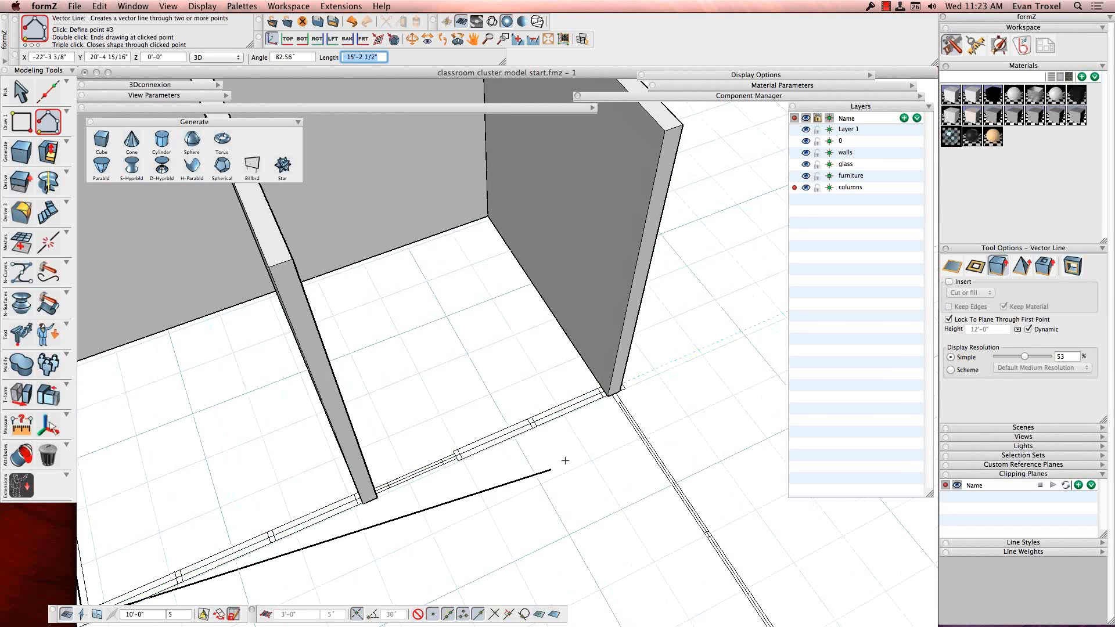
{"action": "left_click", "coordinate": [605, 422]}
{"action": "double_click", "coordinate": [605, 423]}
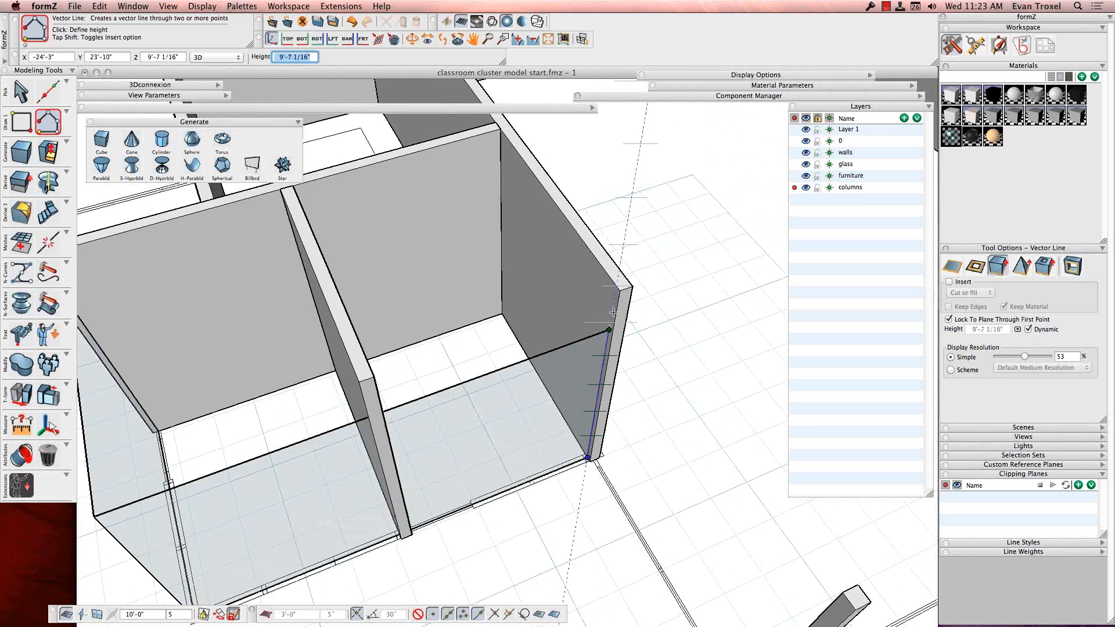
{"action": "left_click", "coordinate": [629, 288]}
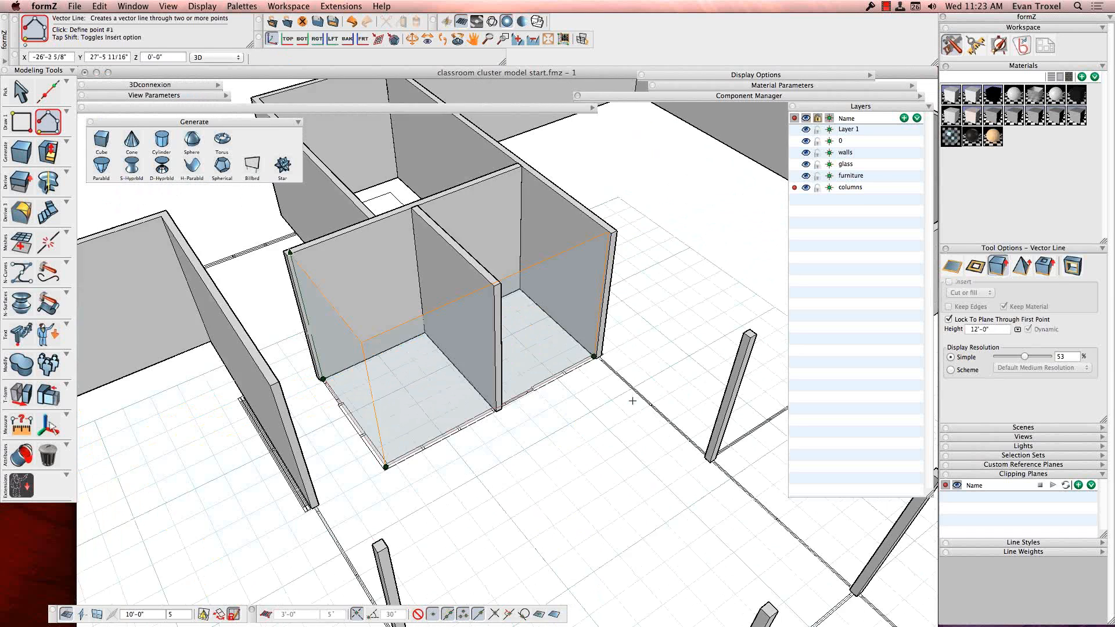
{"action": "key", "text": "space"}
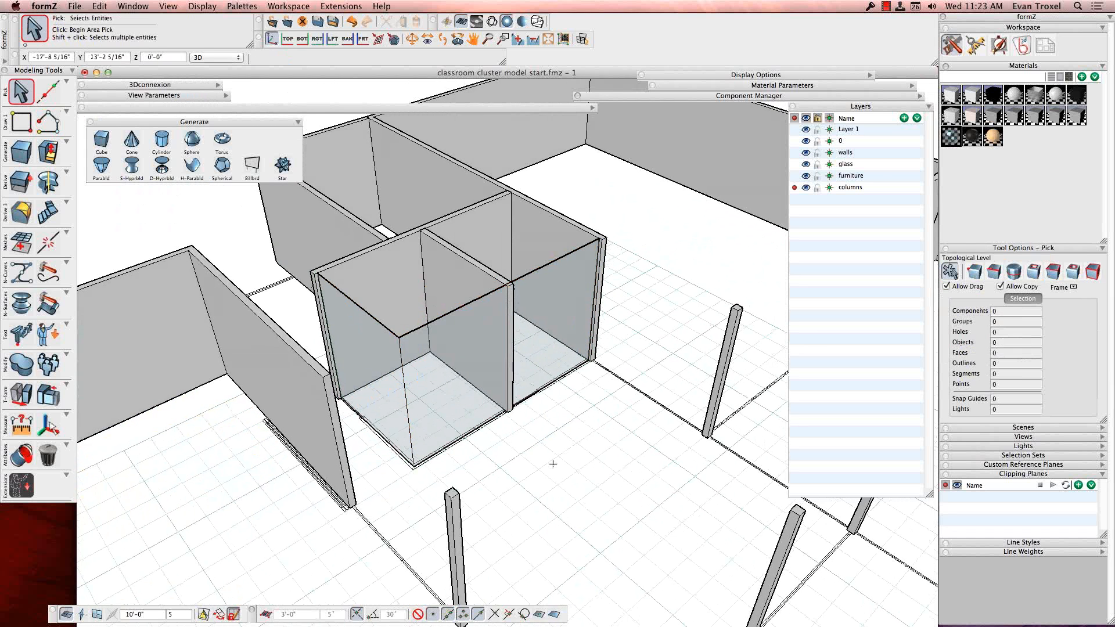
{"action": "scroll", "coordinate": [614, 446], "scroll_direction": "up", "scroll_amount": 5}
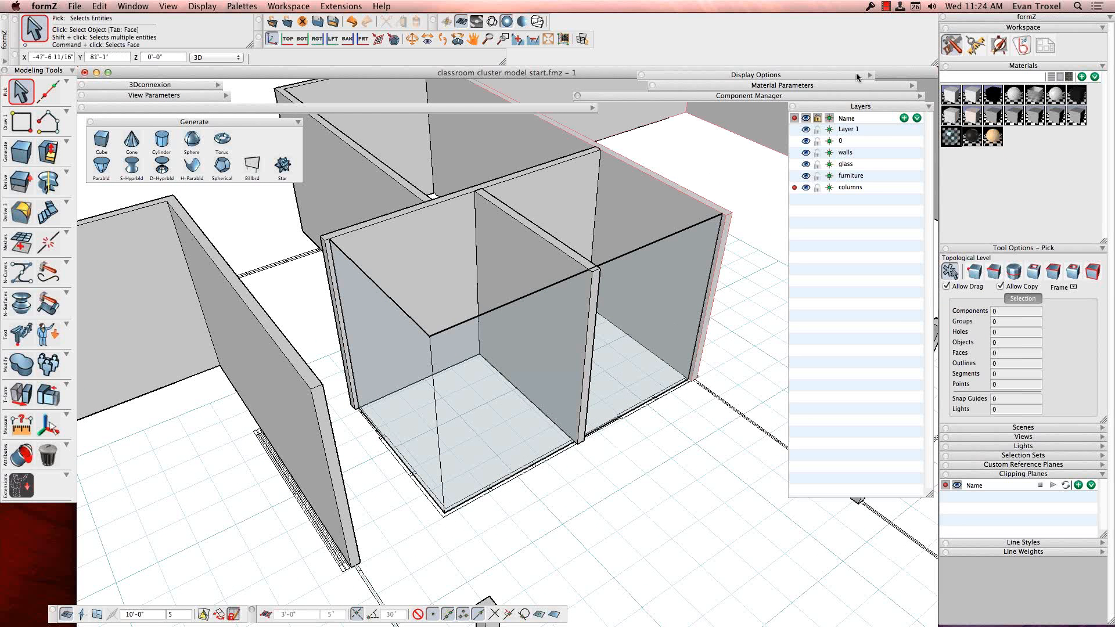
Expand the material parameters, add a new material, and review its Maxwell and RenderZone settings before returning to Shaded
{"action": "left_click", "coordinate": [912, 85]}
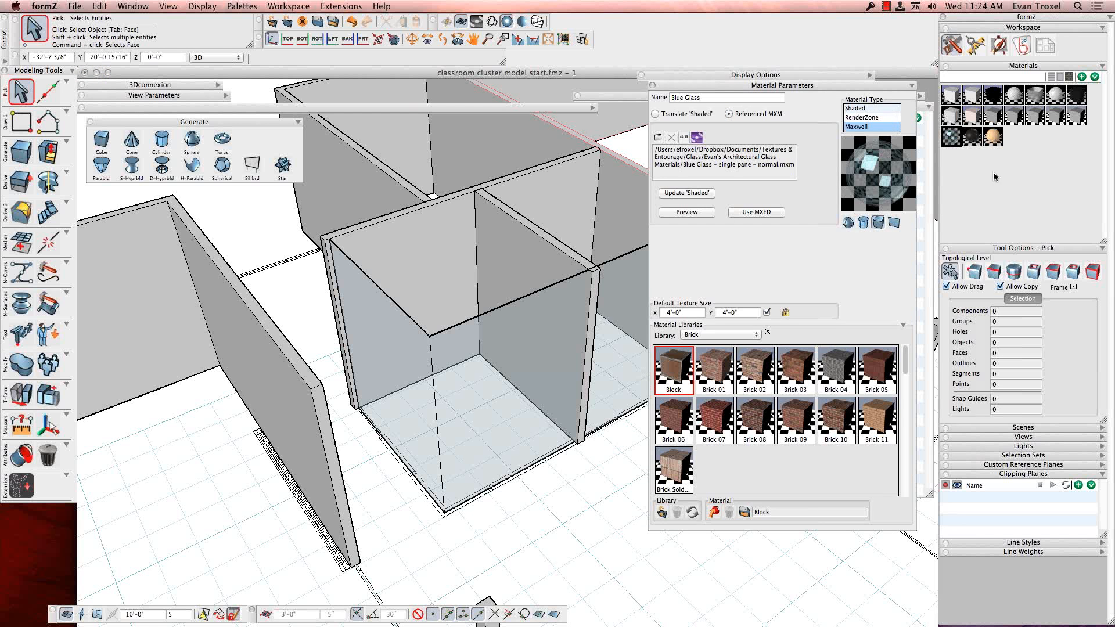
{"action": "left_click", "coordinate": [1081, 77]}
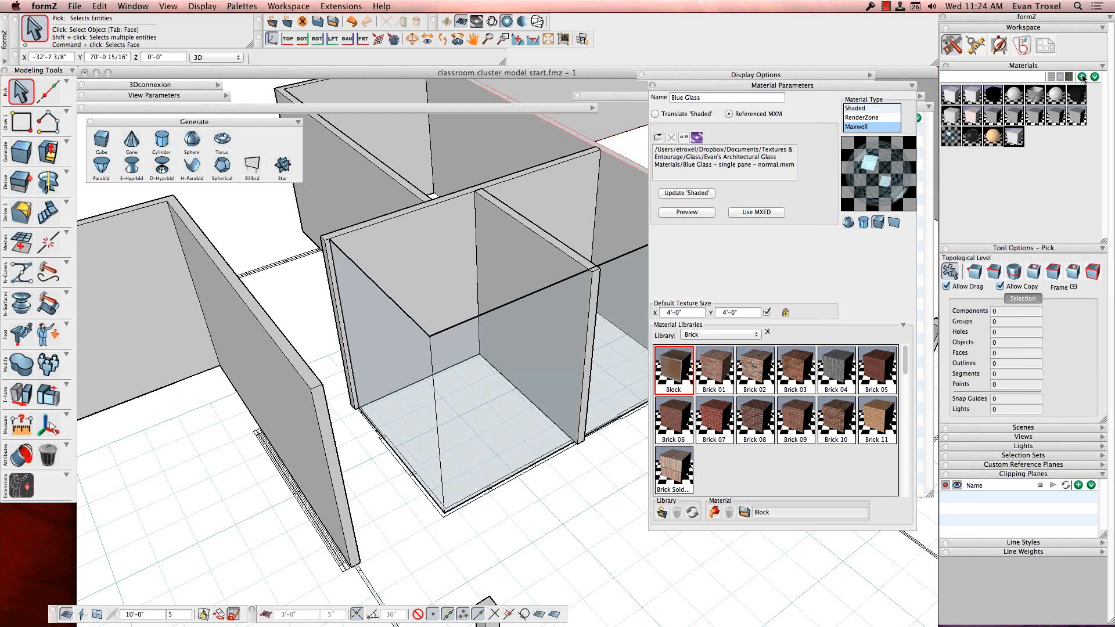
{"action": "left_click", "coordinate": [861, 118]}
{"action": "left_click", "coordinate": [861, 127]}
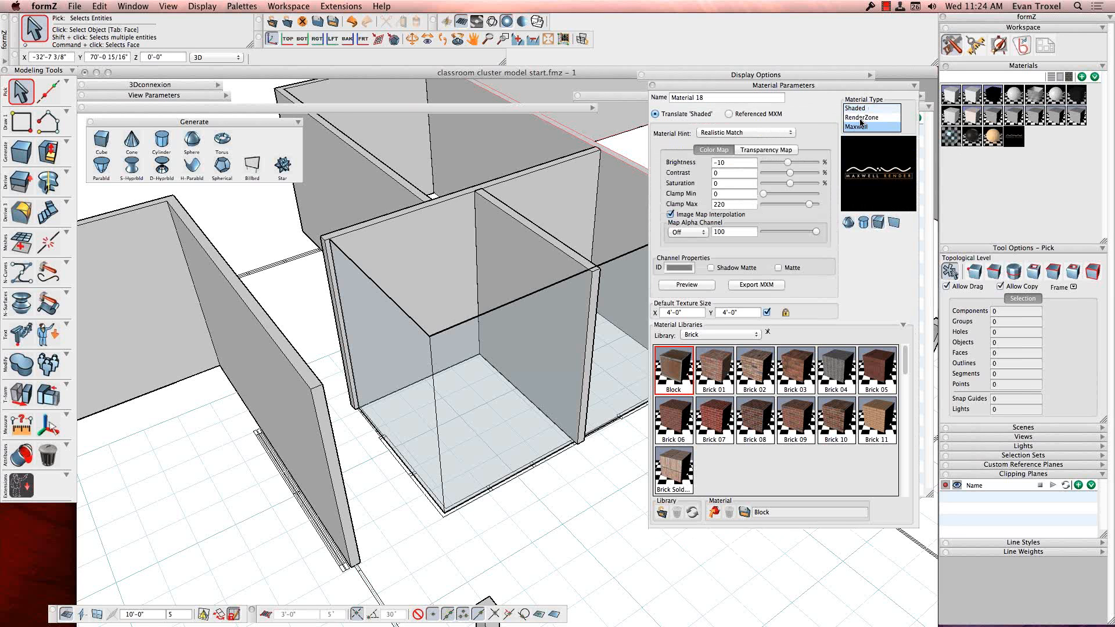
{"action": "left_click", "coordinate": [861, 118]}
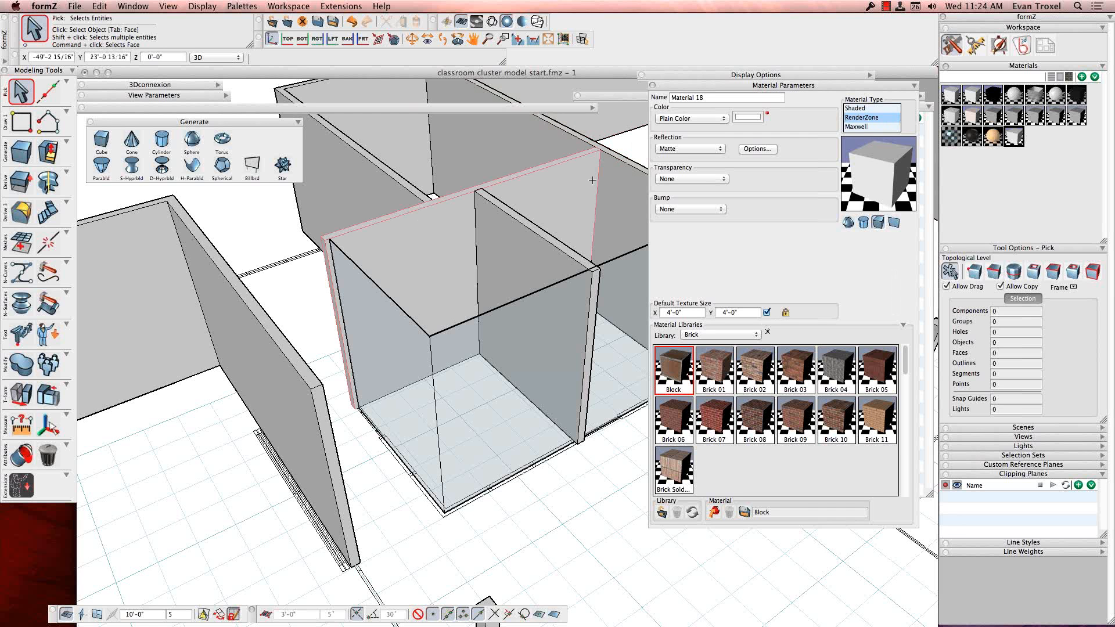
{"action": "left_click", "coordinate": [855, 109]}
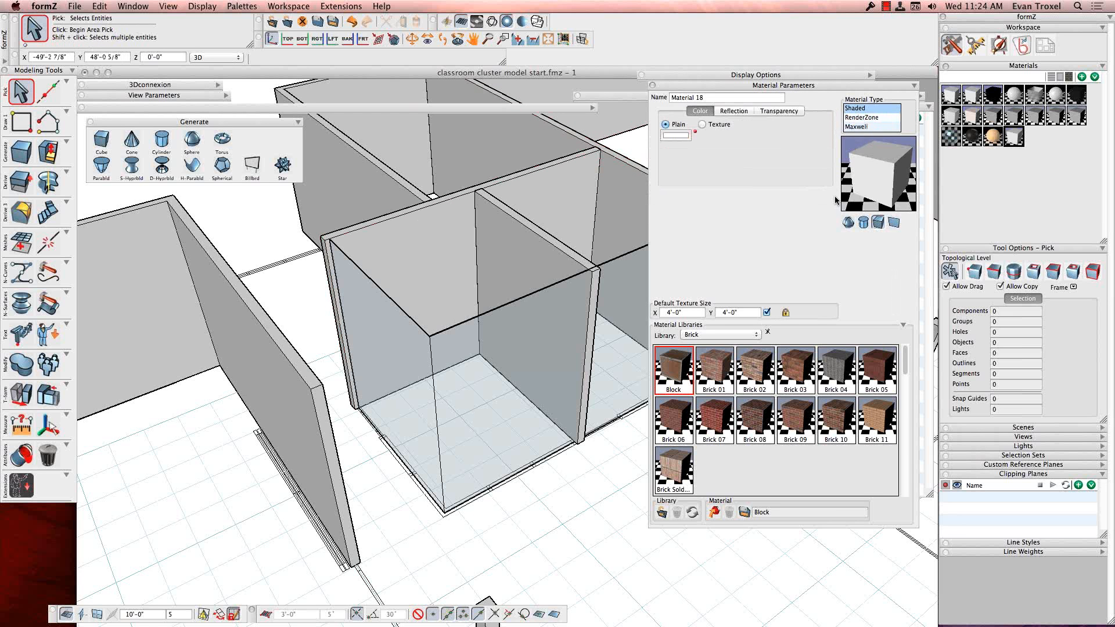
Browse the Glass, Landscape and Siding material libraries, and apply Siding 01 to the new material
{"action": "left_click", "coordinate": [728, 337]}
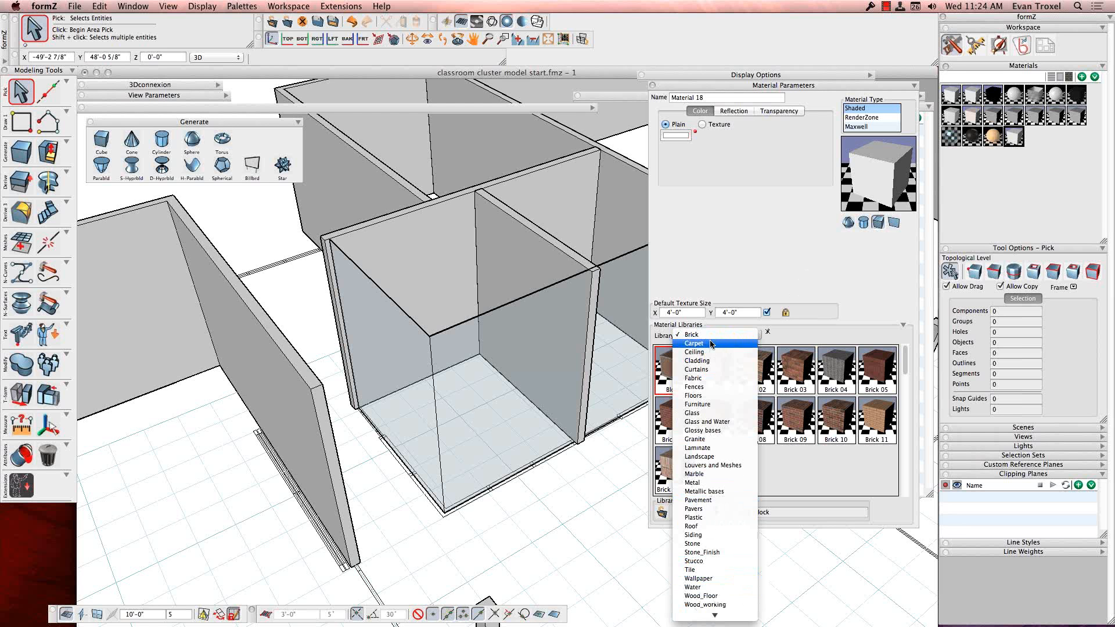
{"action": "left_click", "coordinate": [710, 412]}
{"action": "left_click", "coordinate": [736, 335]}
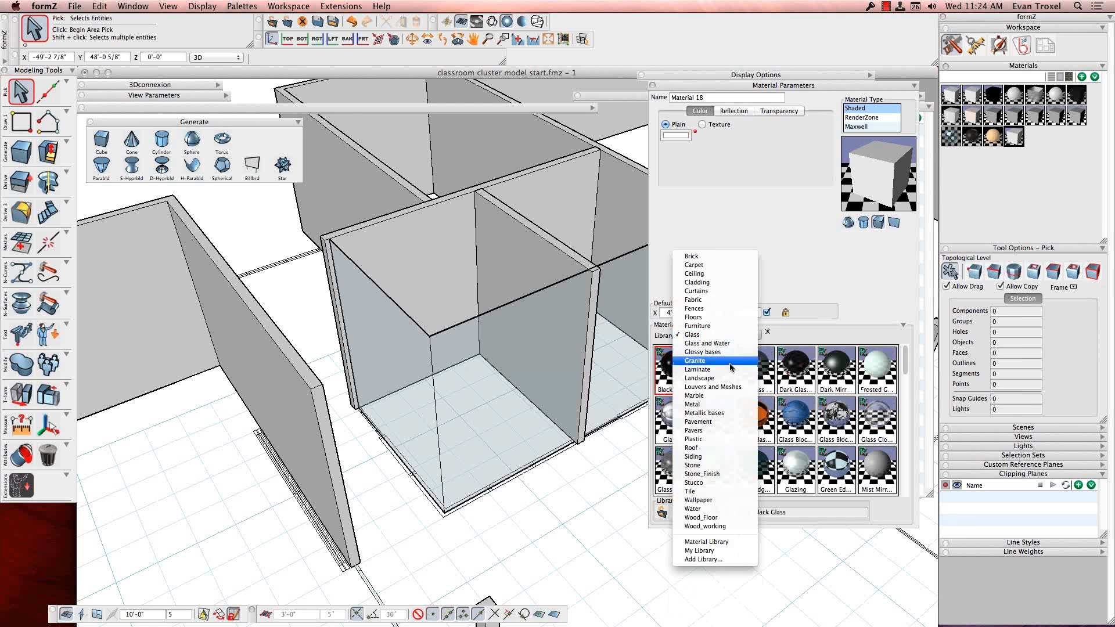
{"action": "left_click", "coordinate": [734, 379]}
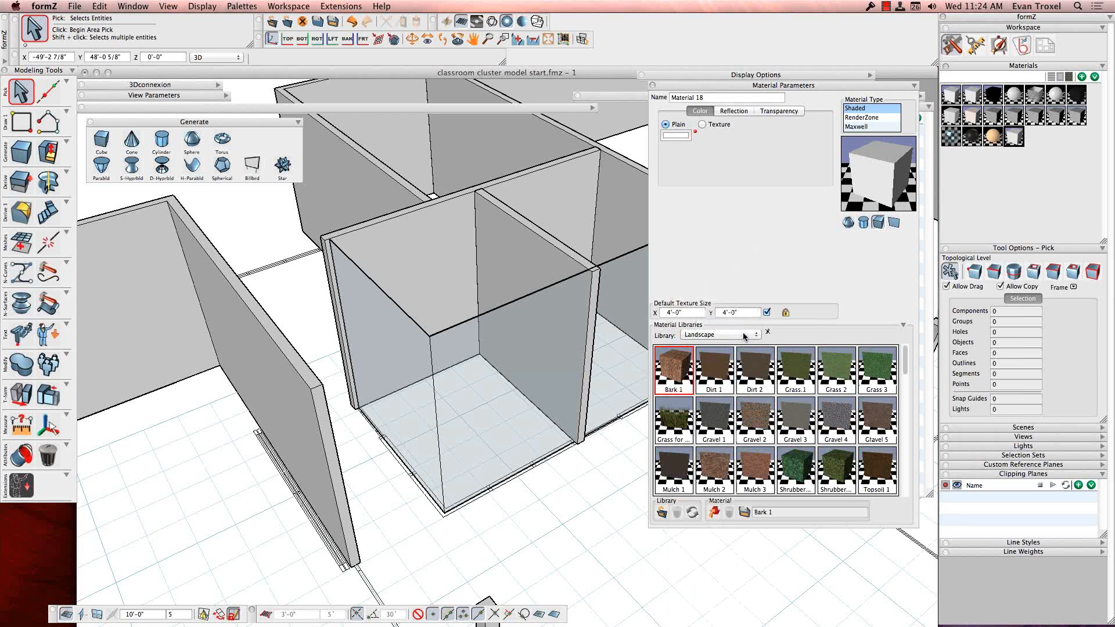
{"action": "left_click", "coordinate": [743, 336]}
{"action": "left_click", "coordinate": [743, 421]}
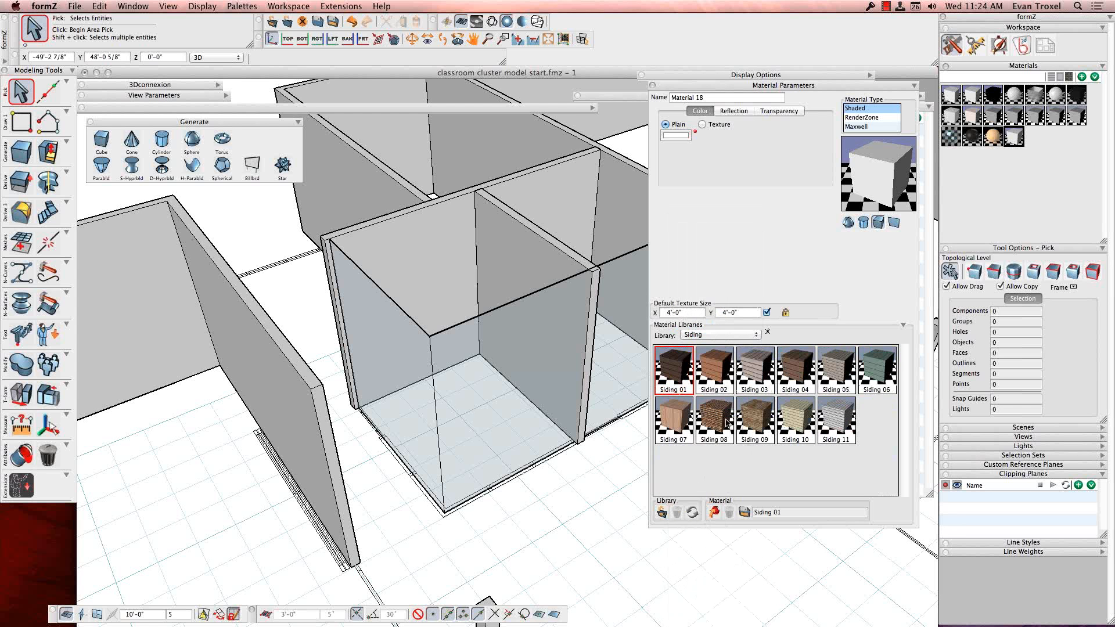
{"action": "left_click_drag", "start_coordinate": [678, 375], "coordinate": [871, 175]}
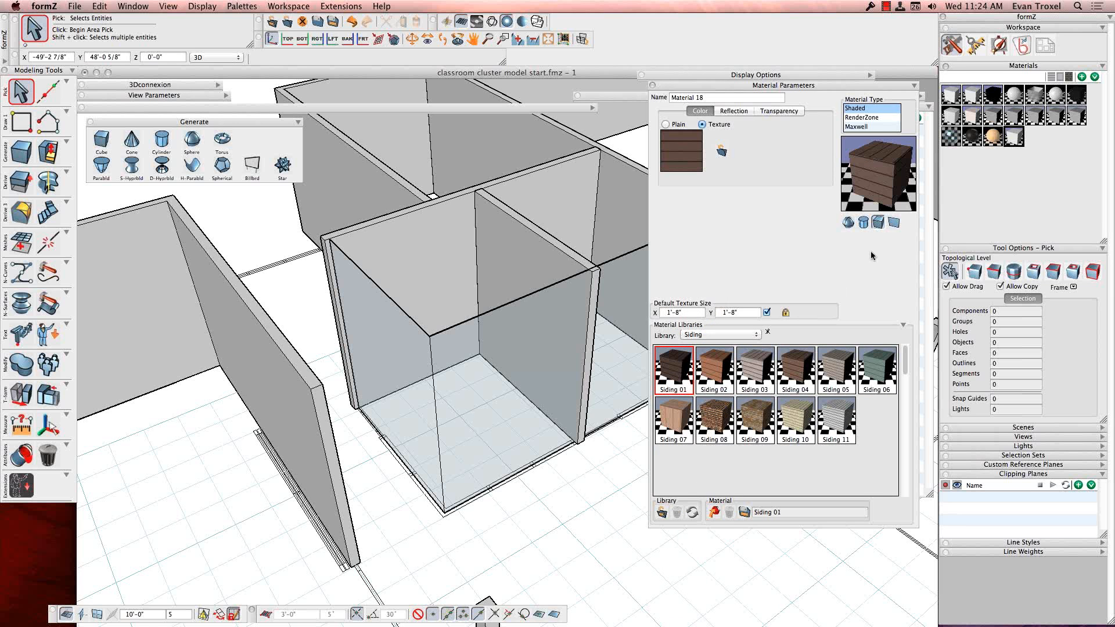
Try painting the wall beside the glazed rooms with the new siding material, and undo the paint
{"action": "left_click", "coordinate": [22, 455]}
{"action": "left_click", "coordinate": [285, 386]}
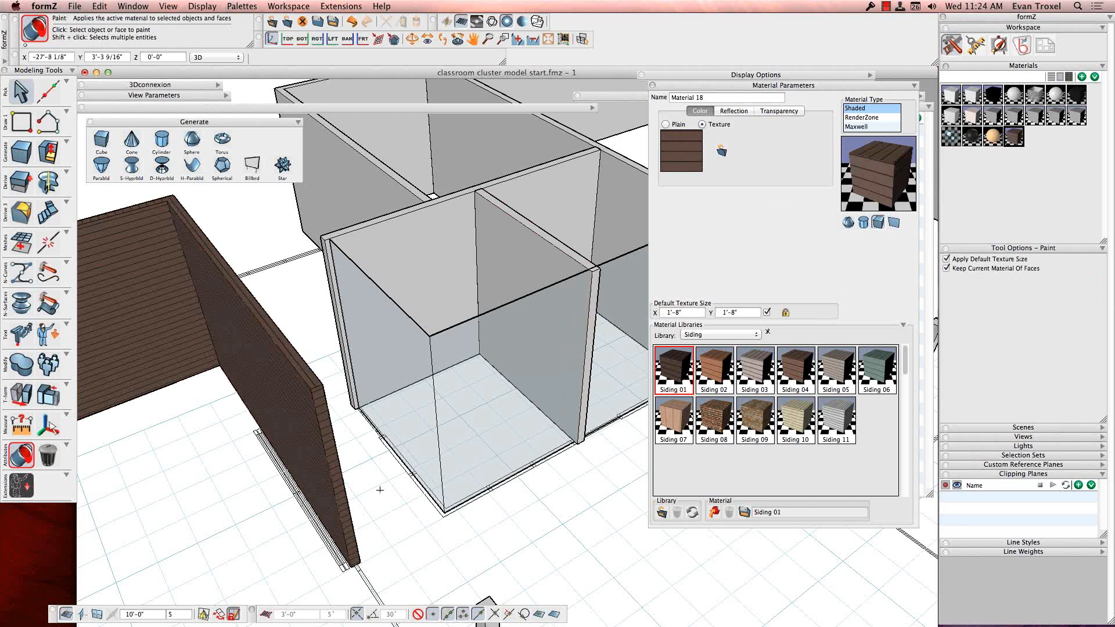
{"action": "key", "text": "super+z"}
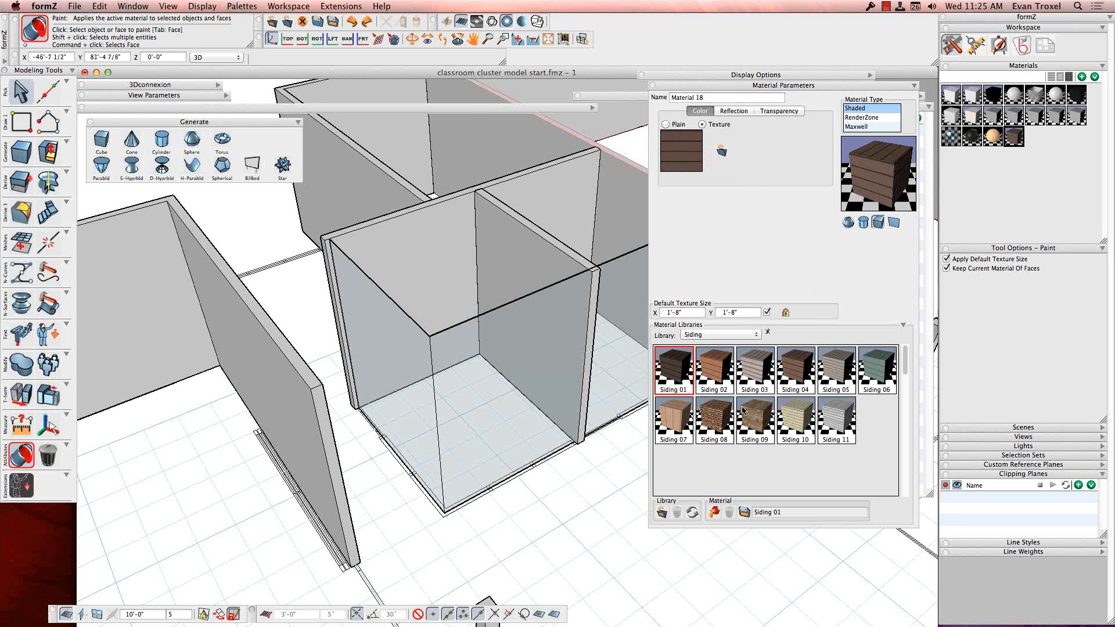
Review the list of material libraries, collapse the material parameters, and return to the Pick tool
{"action": "left_click", "coordinate": [730, 335]}
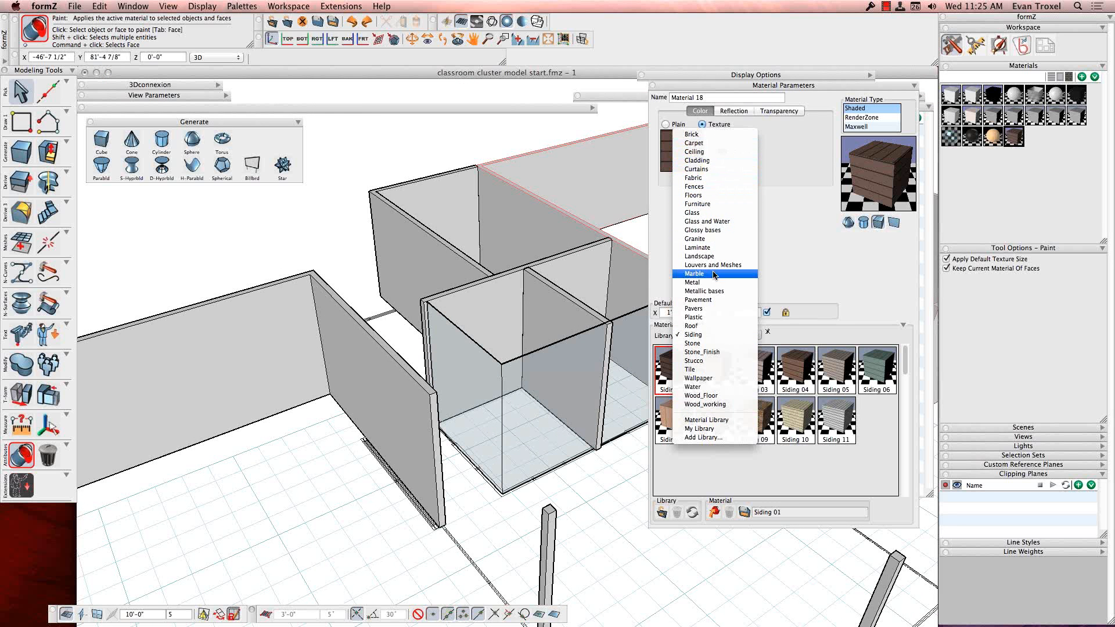
{"action": "left_click", "coordinate": [799, 155]}
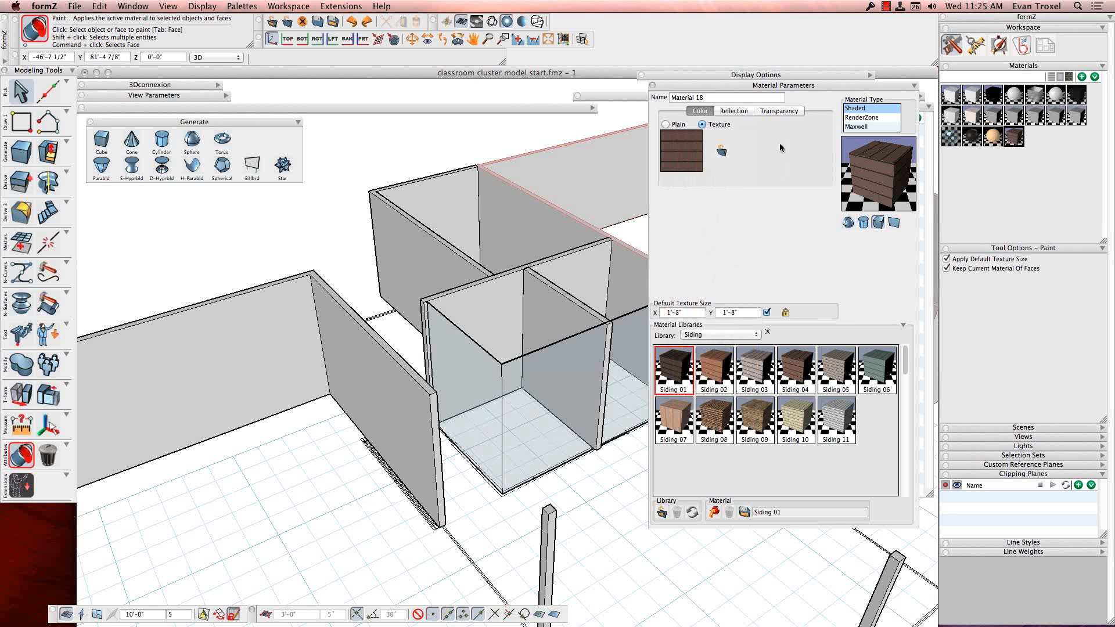
{"action": "left_click", "coordinate": [914, 85]}
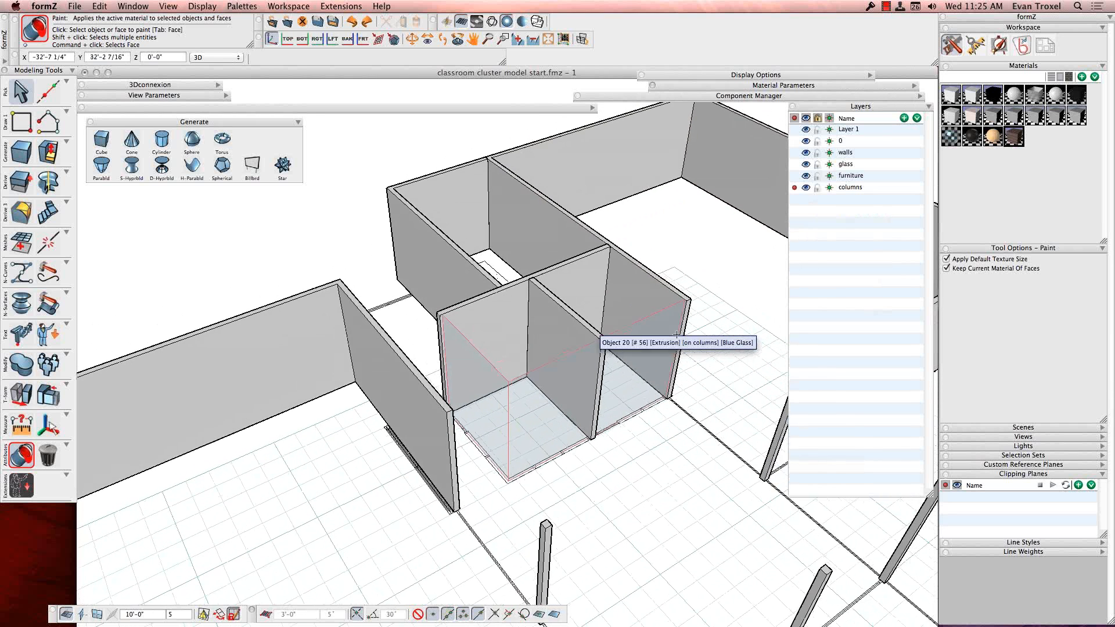
{"action": "left_click", "coordinate": [21, 93]}
{"action": "left_click", "coordinate": [90, 123]}
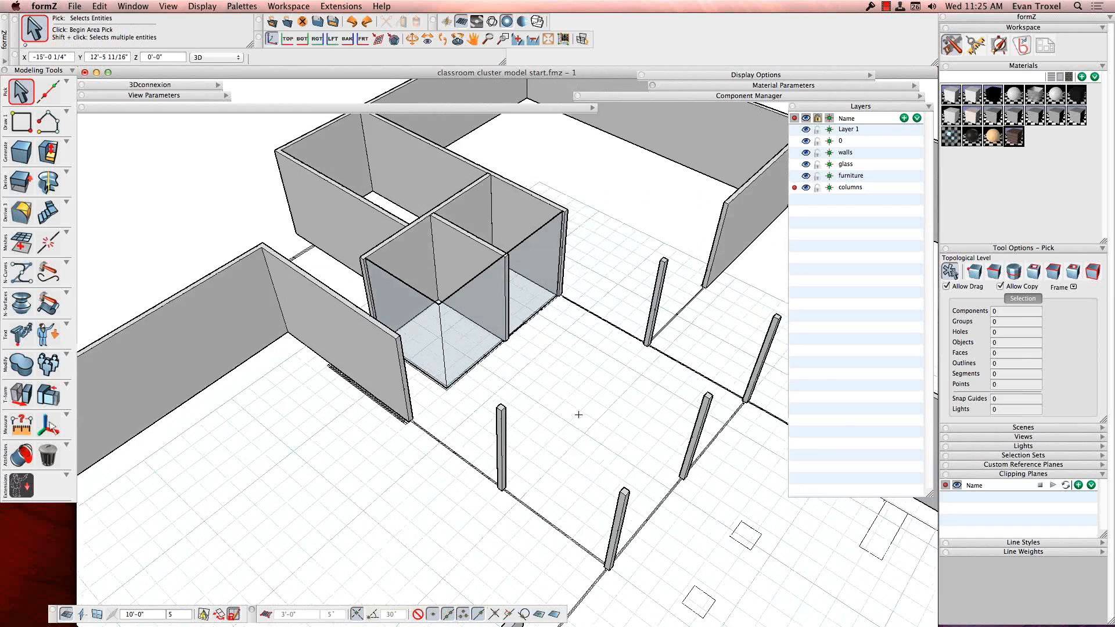
Draw a 2'-0" high siding band with Vector Line along the column tops, from the long wall's corner around to the glazed room's wall
{"action": "left_click", "coordinate": [48, 122]}
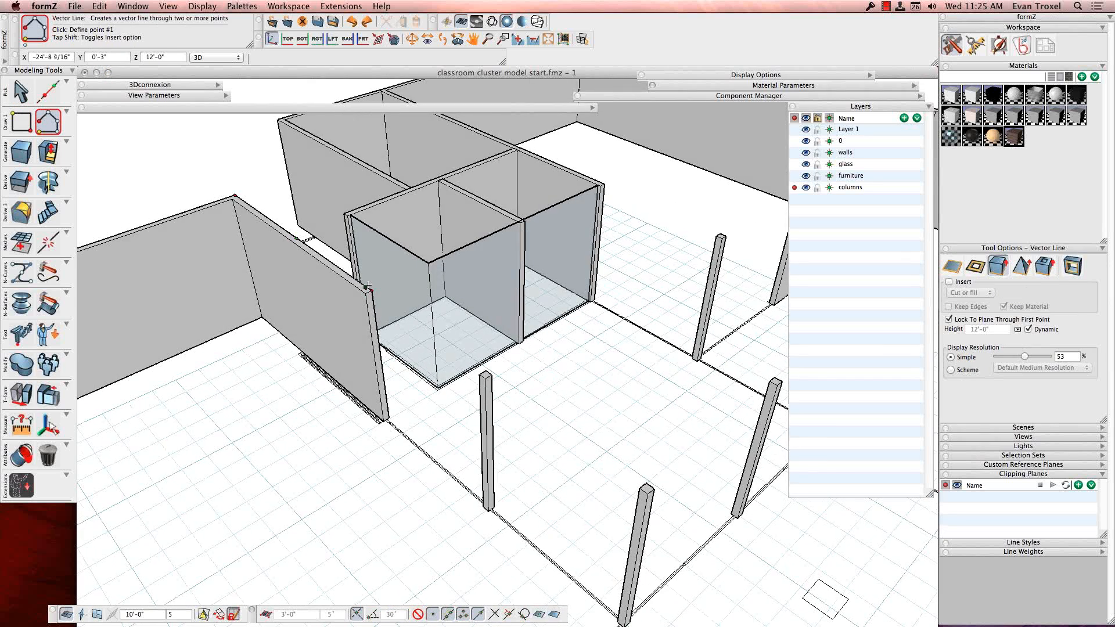
{"action": "left_click", "coordinate": [316, 247]}
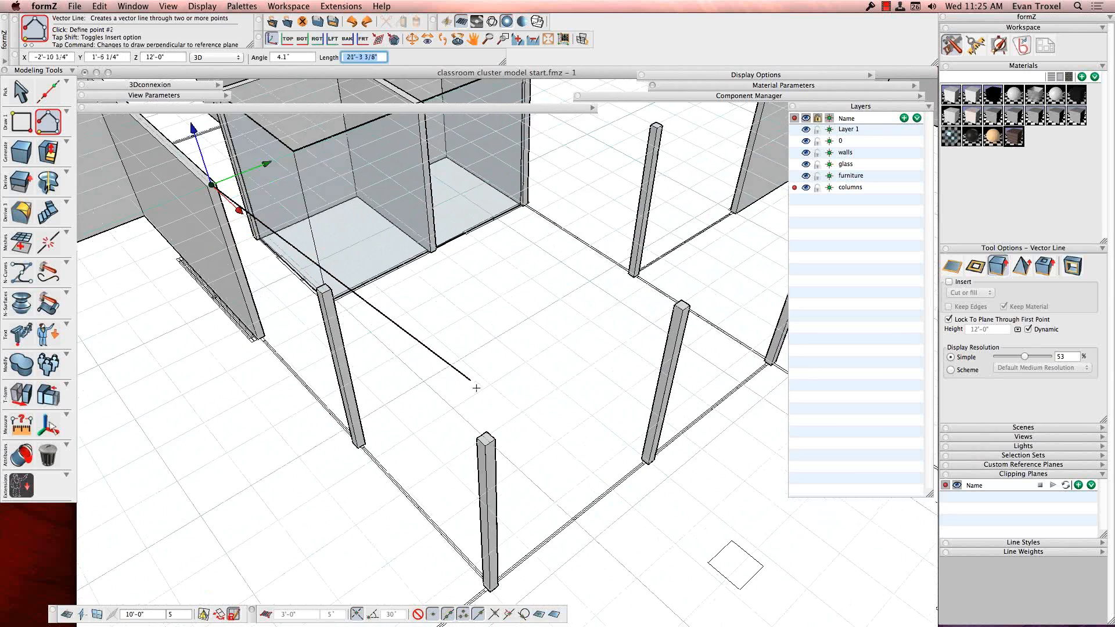
{"action": "left_click", "coordinate": [482, 401]}
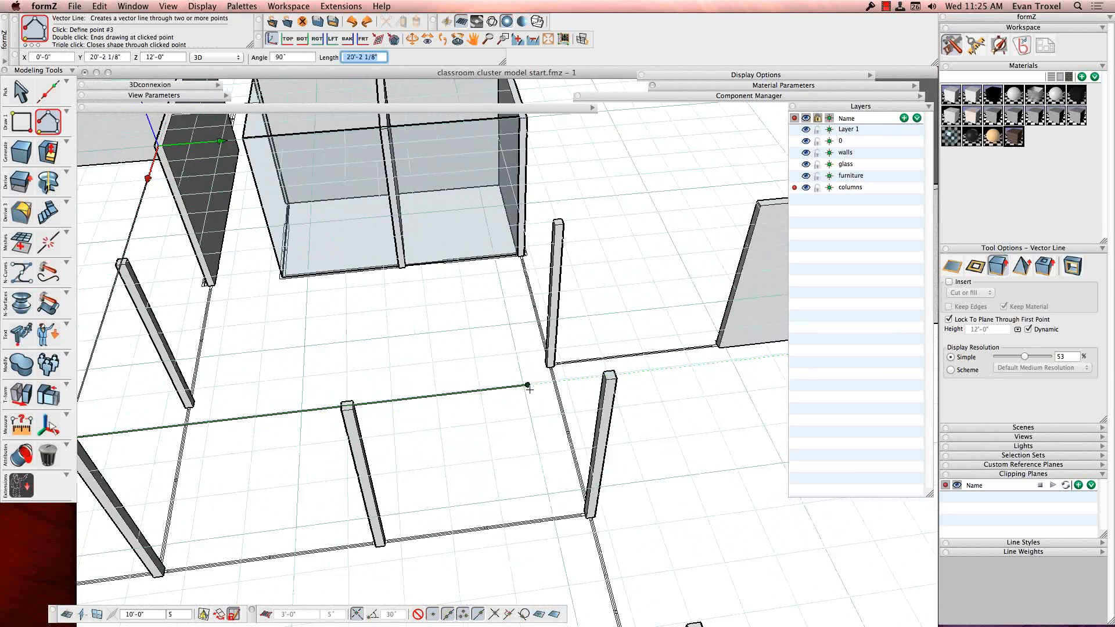
{"action": "left_click", "coordinate": [571, 414]}
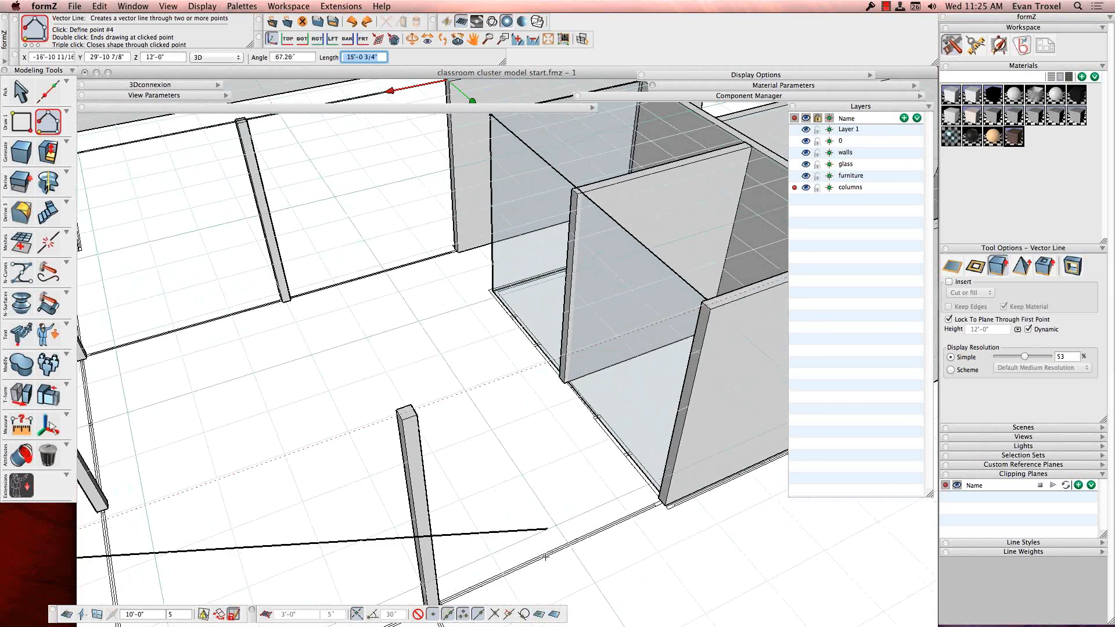
{"action": "double_click", "coordinate": [704, 306]}
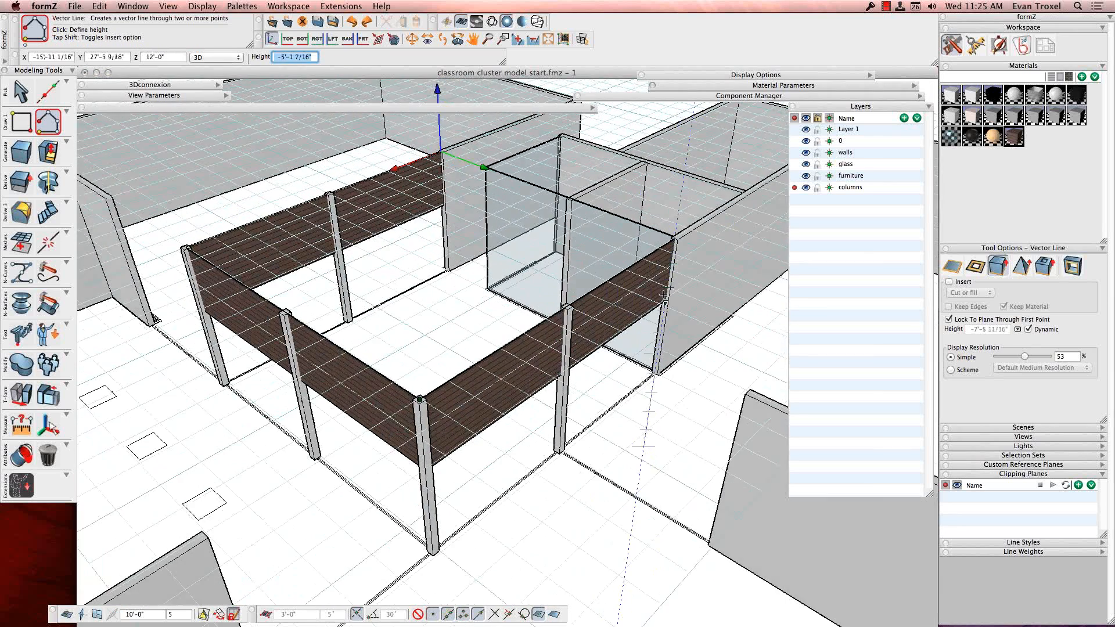
{"action": "type", "text": "2"}
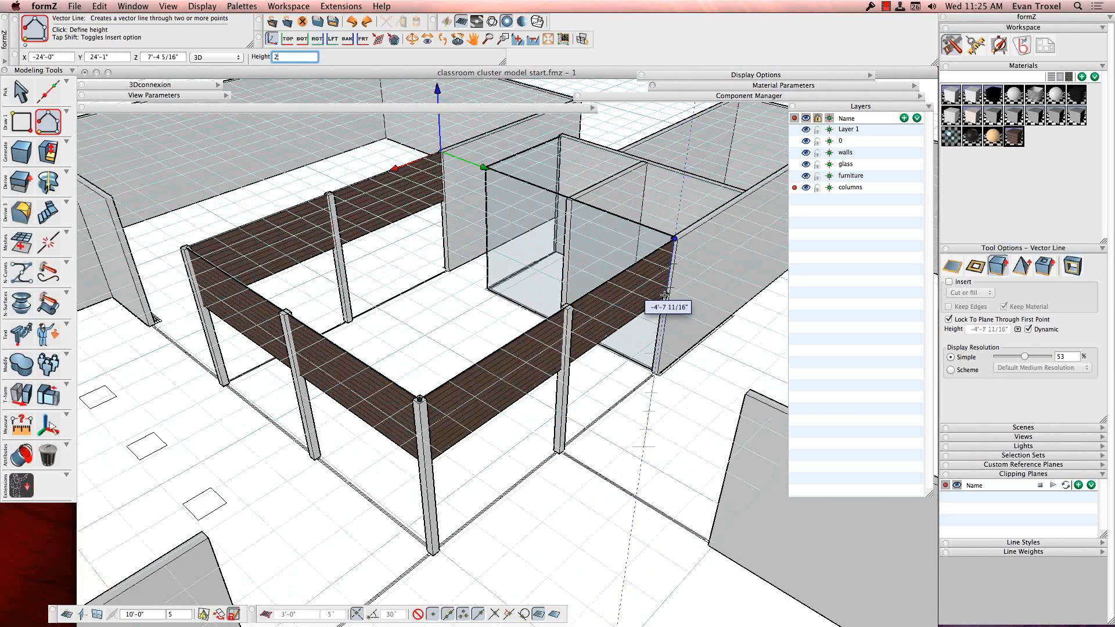
{"action": "key", "text": "Return"}
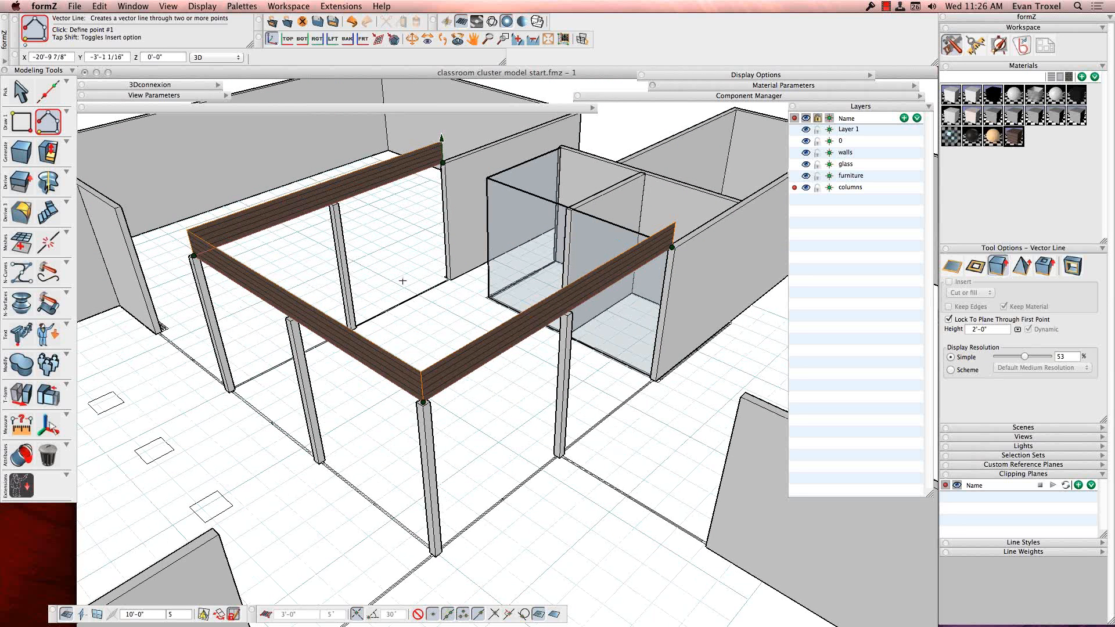
Set the siding band's height to -2'-0", and try stretching it dynamically with its height control before cancelling
{"action": "double_click", "coordinate": [975, 329]}
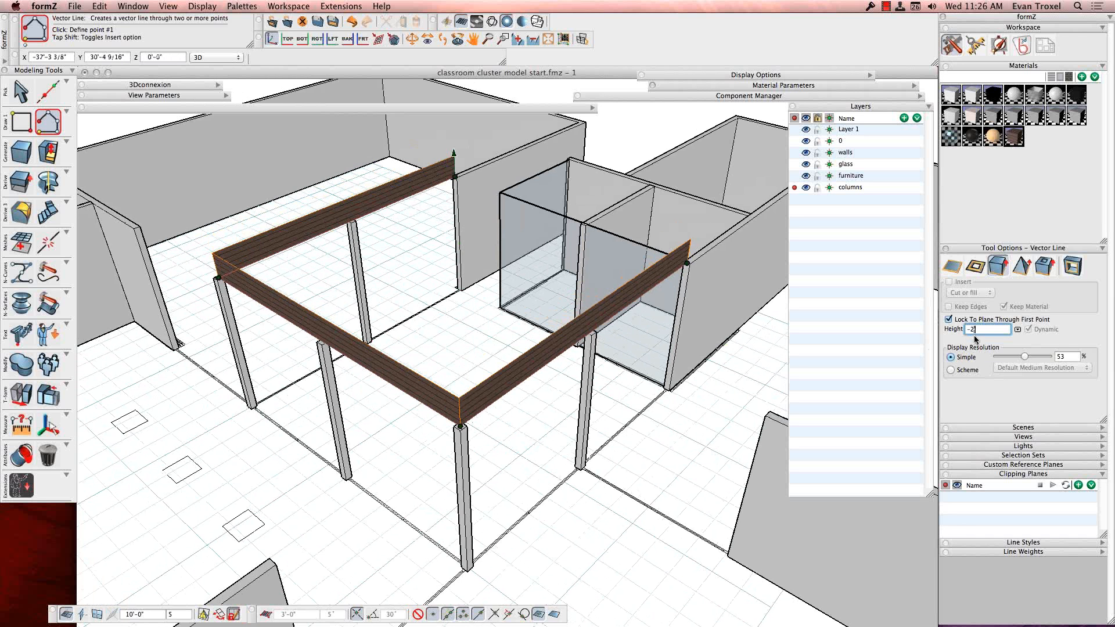
{"action": "key", "text": "Return"}
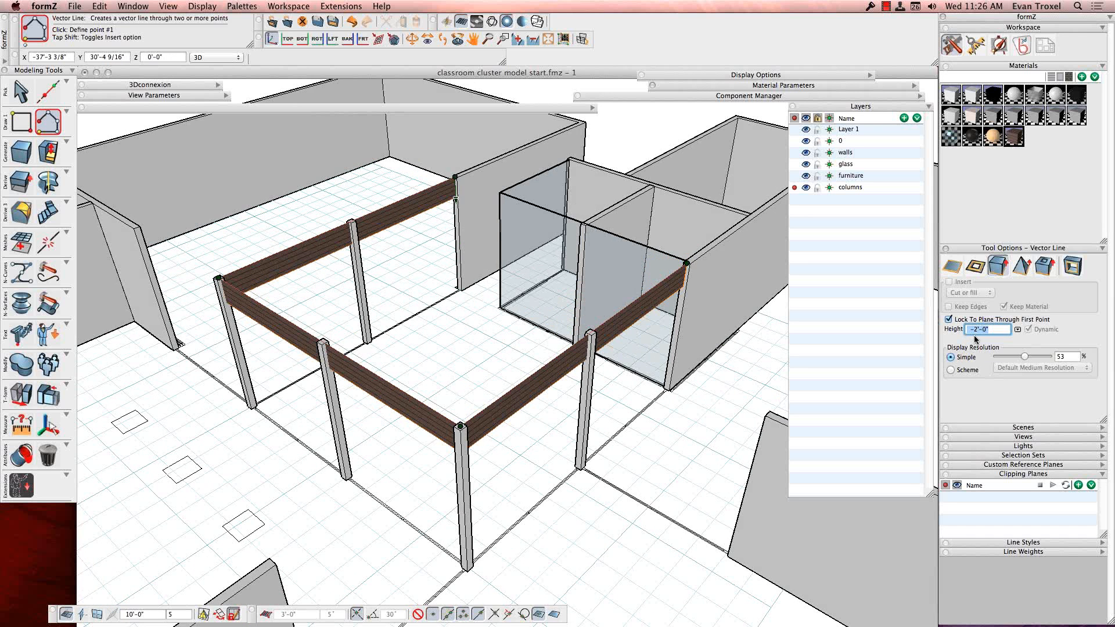
{"action": "left_click", "coordinate": [456, 200]}
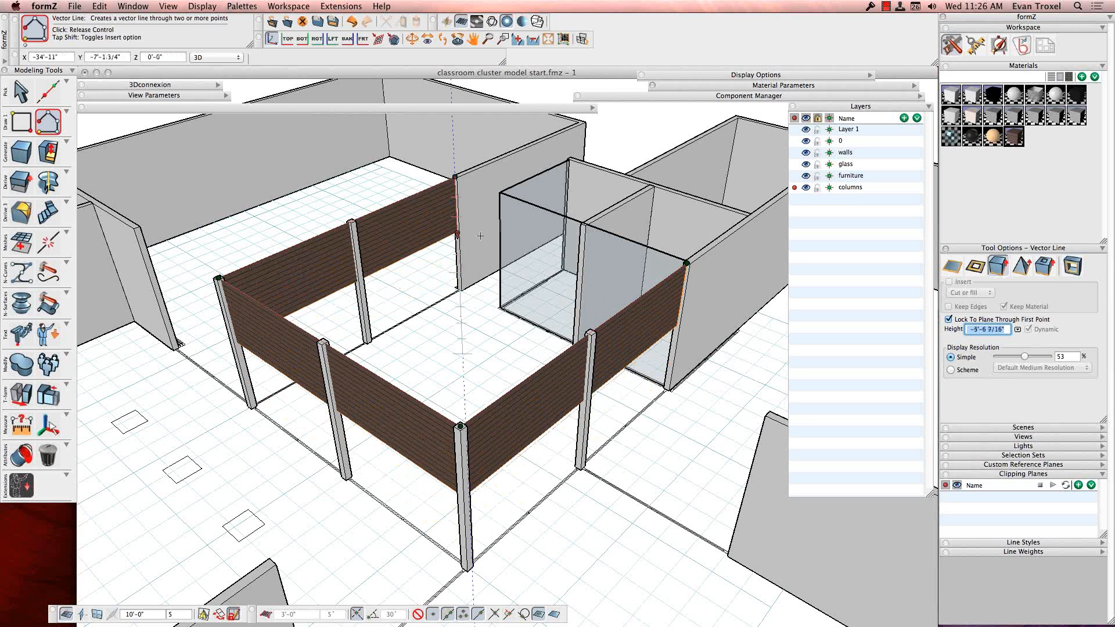
{"action": "key", "text": "Escape"}
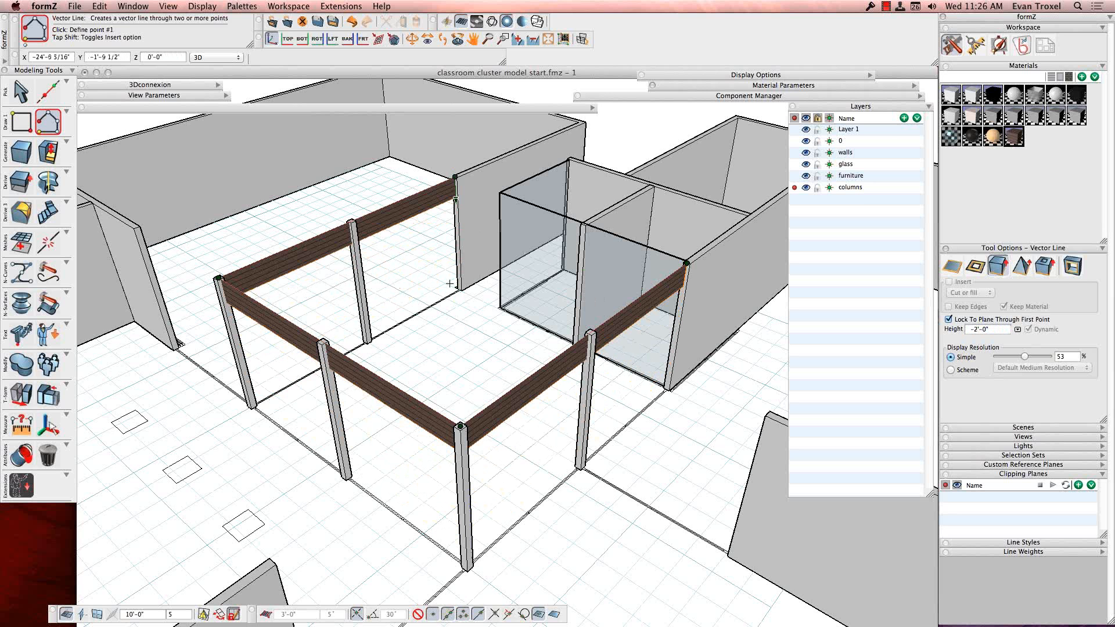
Paint the siding band along the column tops with the Blue Glass material
{"action": "left_click", "coordinate": [951, 136]}
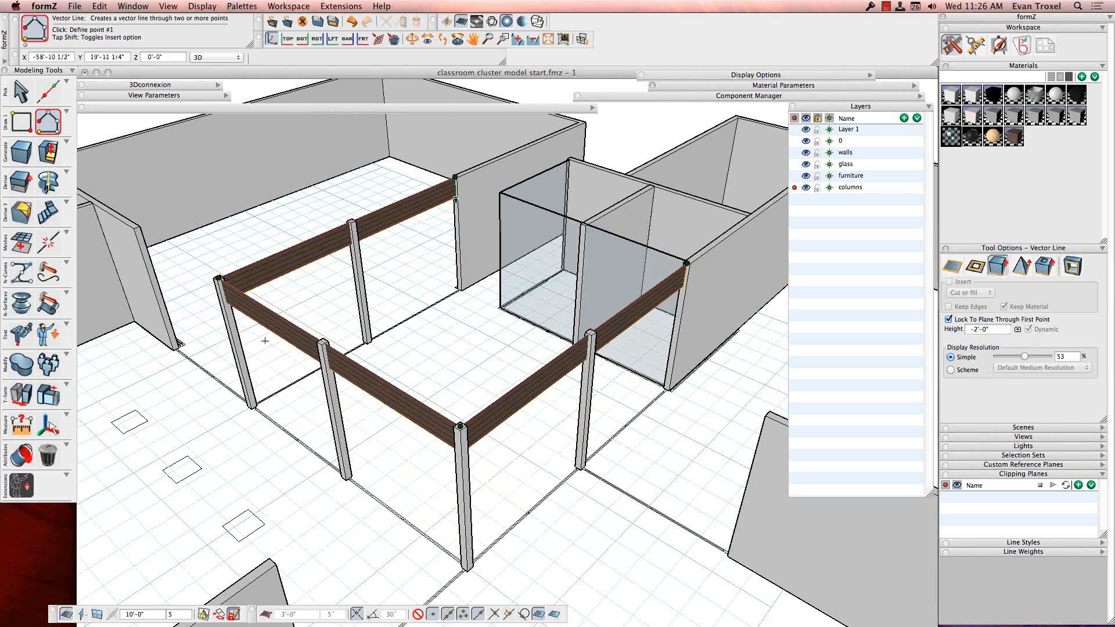
{"action": "left_click", "coordinate": [22, 454]}
{"action": "left_click", "coordinate": [352, 379]}
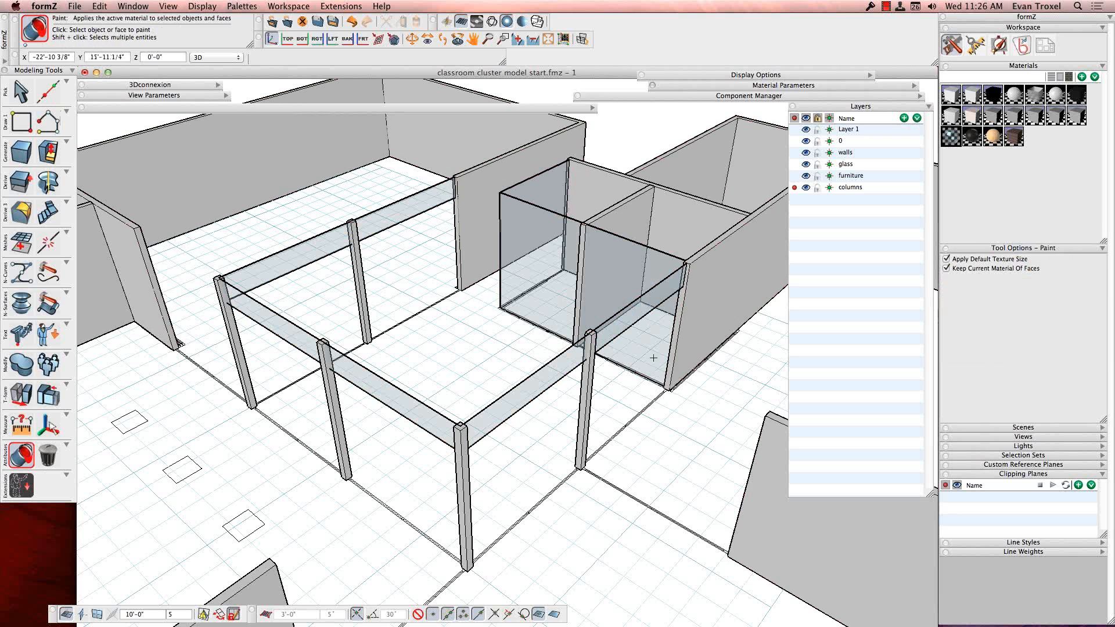
Assign the glass band and the glazing around the small rooms to the glass layer, and save the project
{"action": "key", "text": "space"}
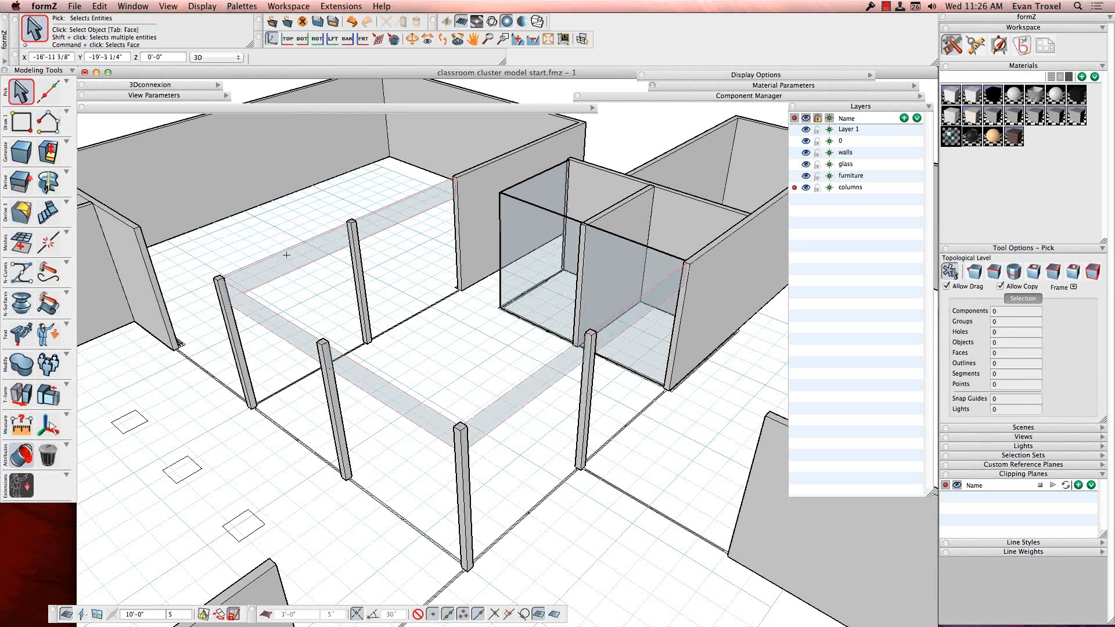
{"action": "left_click", "coordinate": [286, 251]}
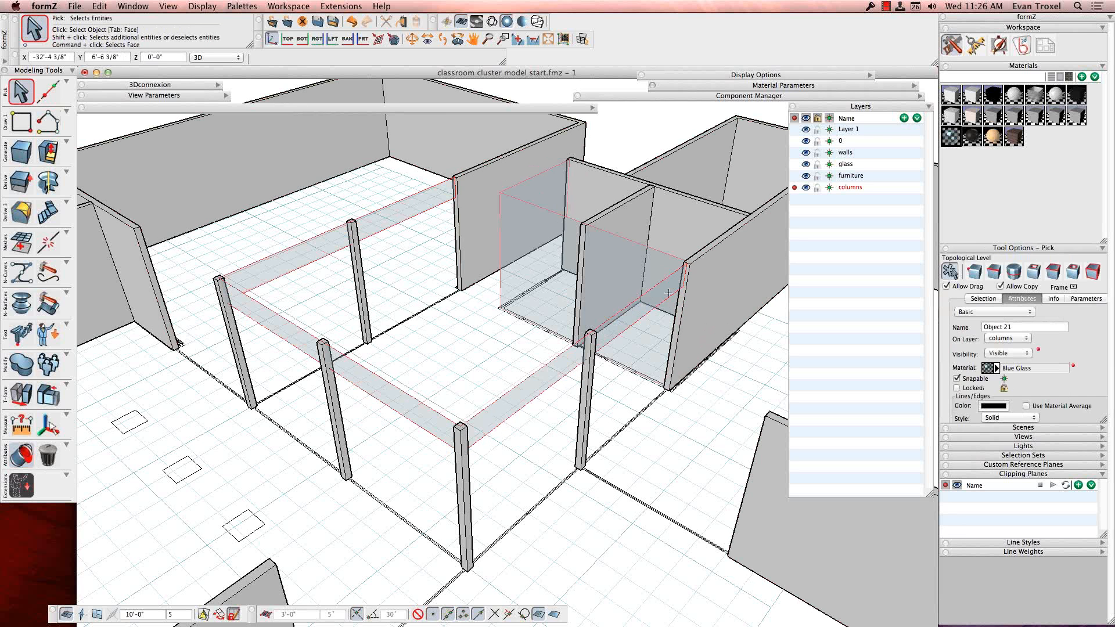
{"action": "left_click", "coordinate": [1020, 341]}
{"action": "left_click", "coordinate": [1017, 327]}
{"action": "left_click", "coordinate": [546, 212]}
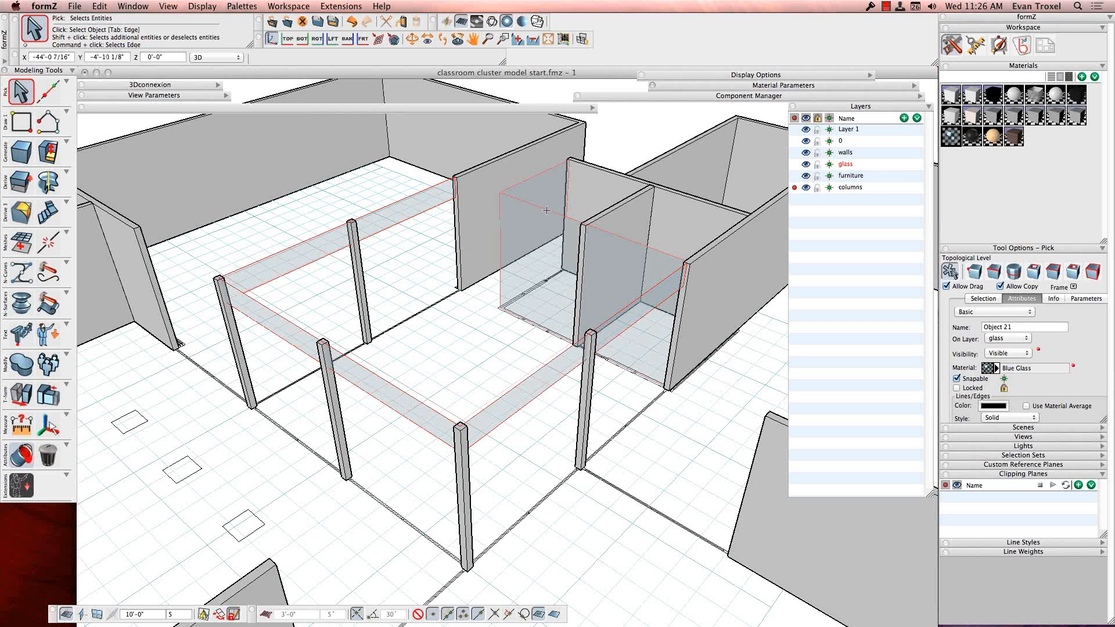
{"action": "left_click", "coordinate": [1017, 340]}
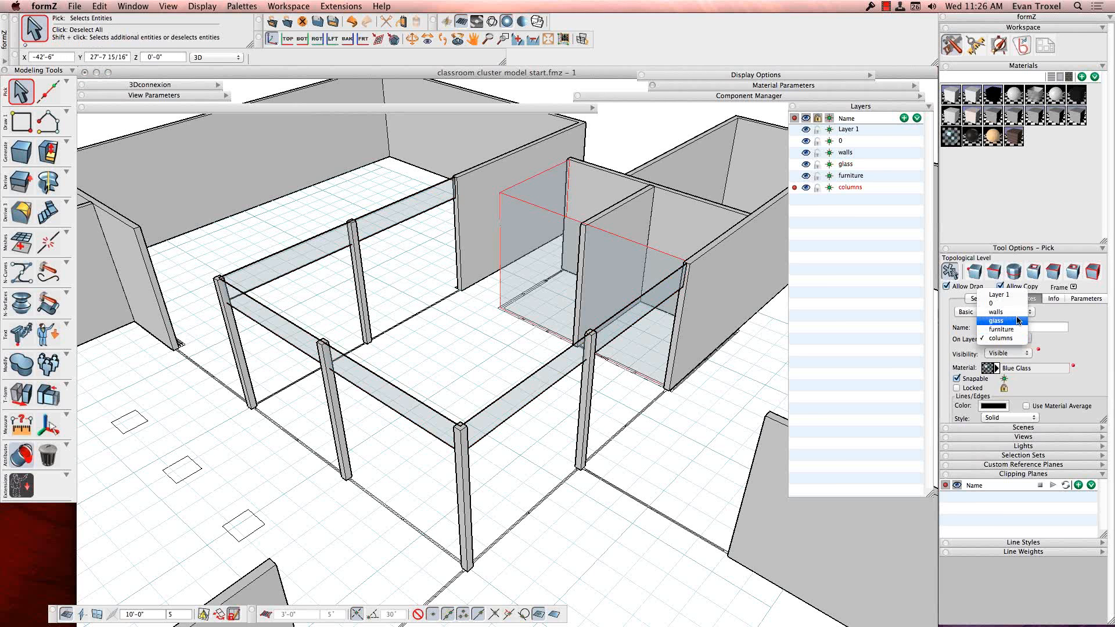
{"action": "left_click", "coordinate": [1020, 320]}
{"action": "left_click", "coordinate": [488, 333]}
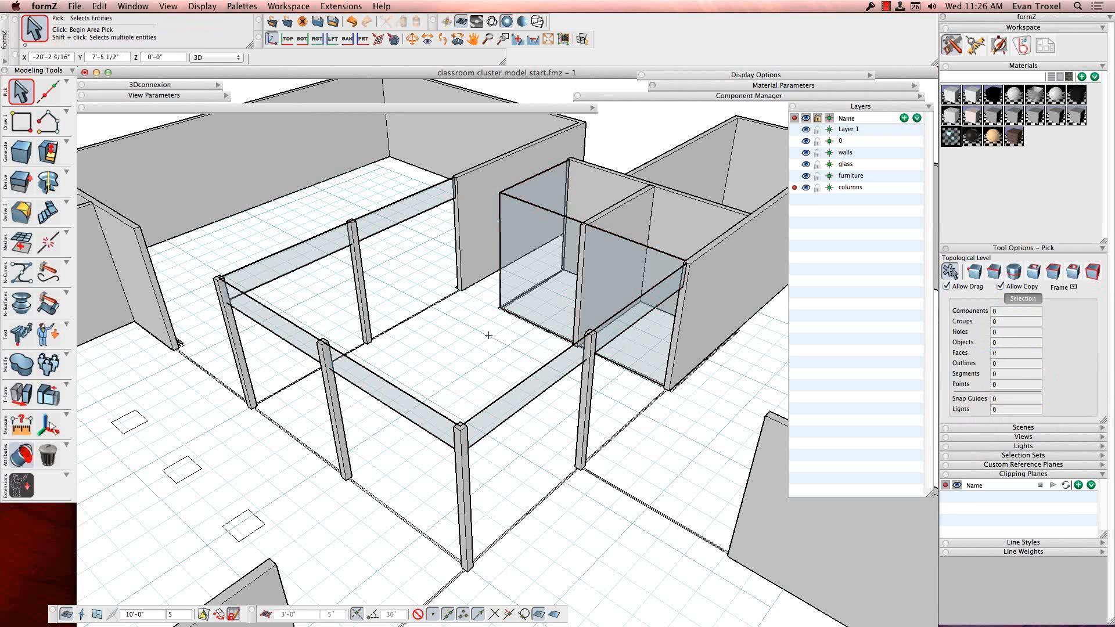
{"action": "scroll", "coordinate": [489, 335], "scroll_direction": "down", "scroll_amount": 5}
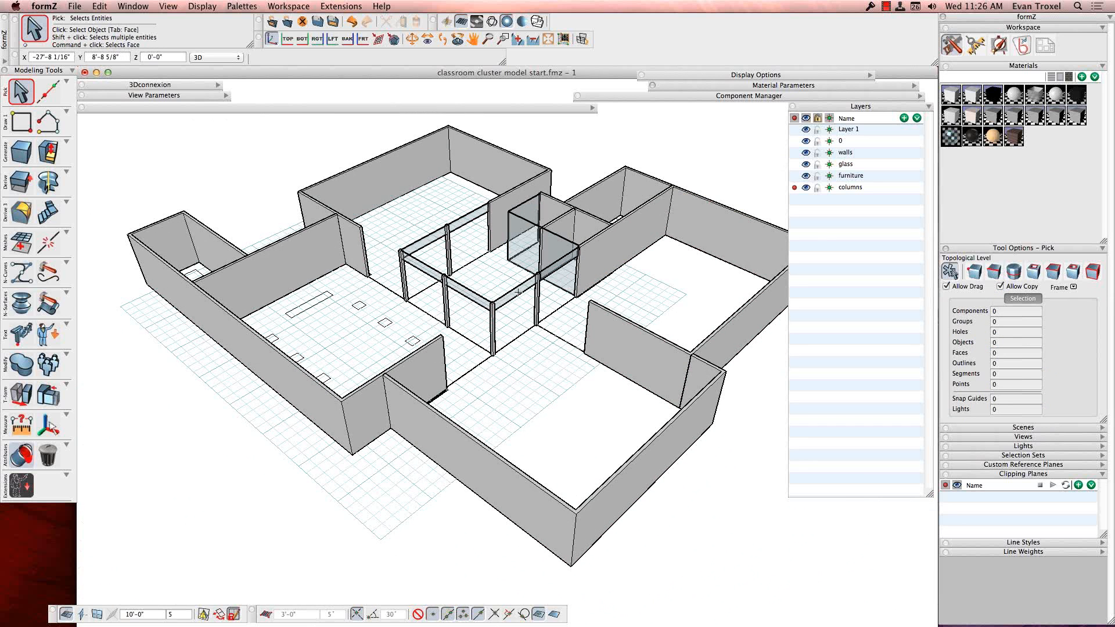
{"action": "key", "text": "super+s"}
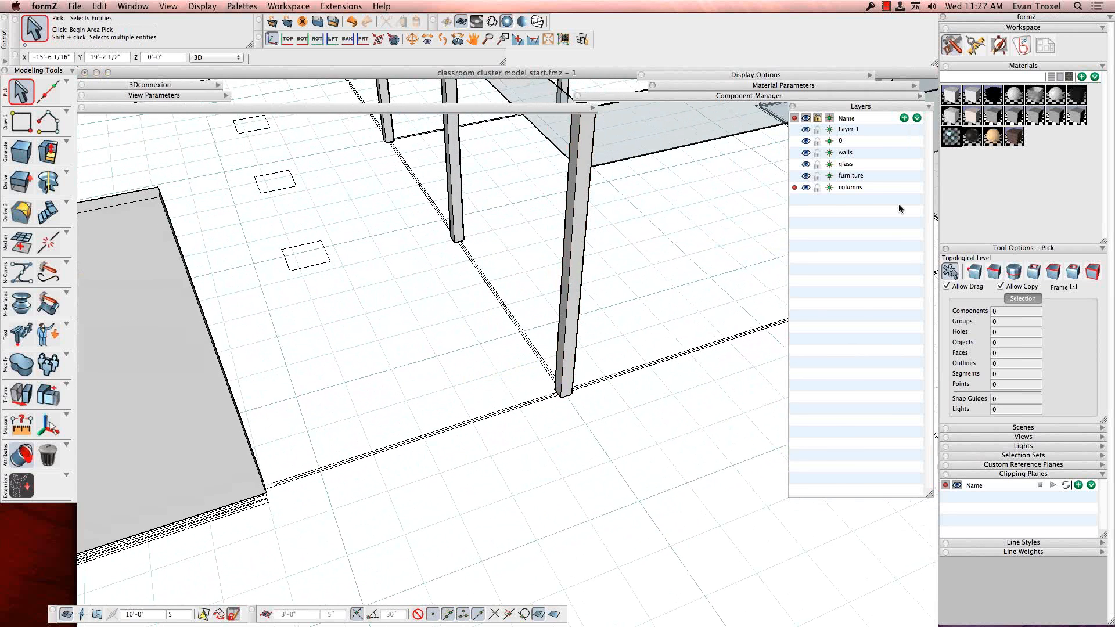
Add a new active layer named Glass Partitions
{"action": "type", "text": "Glass"}
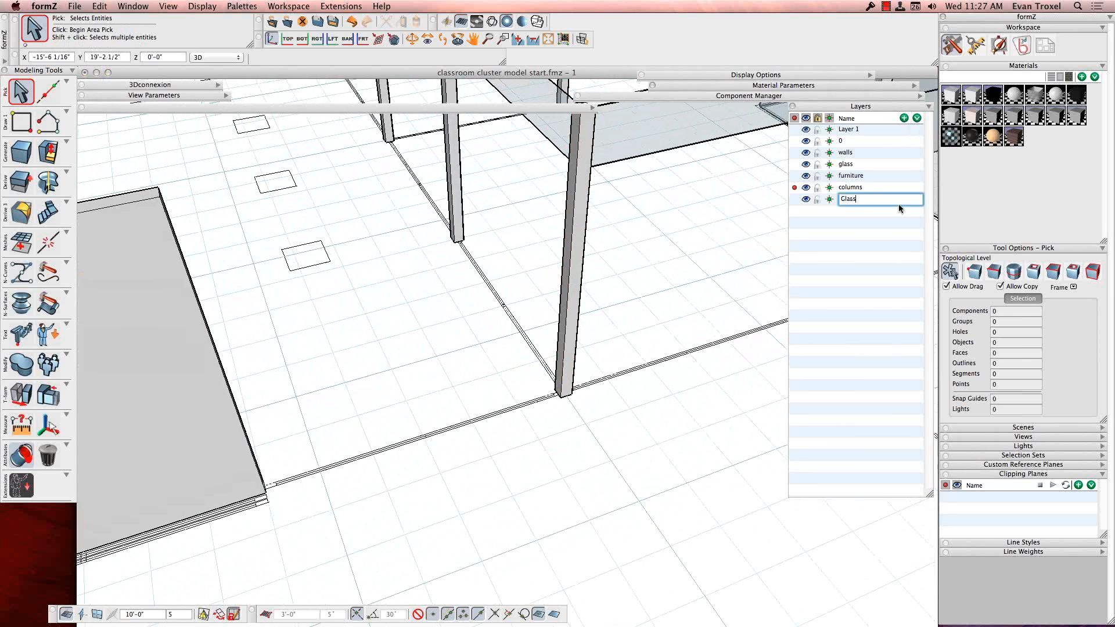
{"action": "type", "text": " Partitions"}
{"action": "key", "text": "Return"}
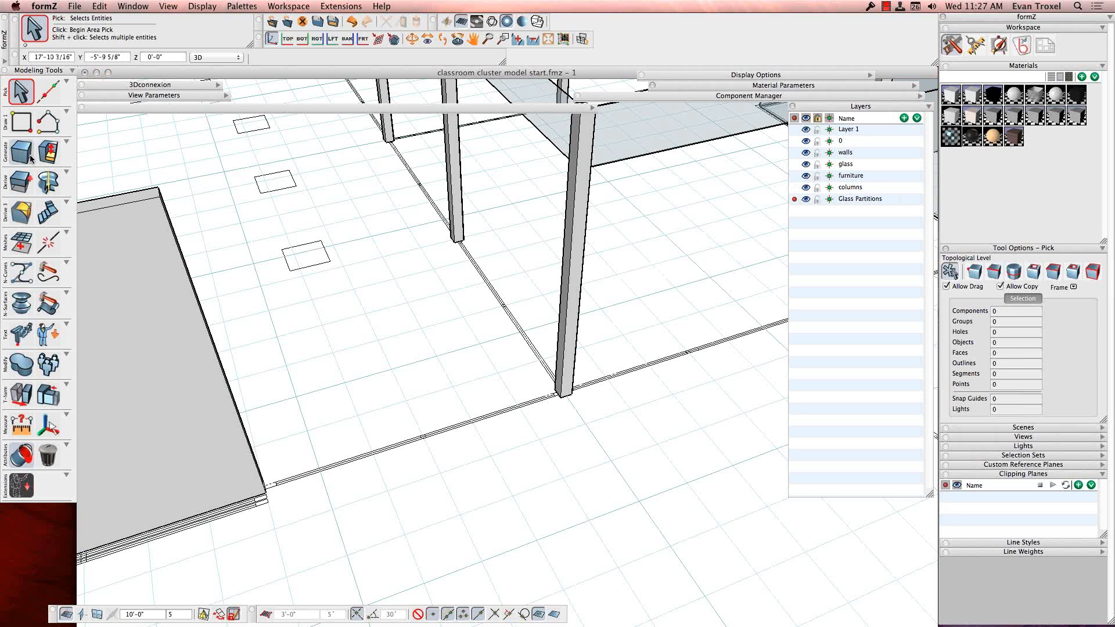
Set the Rectangle tool to create 3D enclosures, and try starting one on the floor before cancelling it
{"action": "left_click", "coordinate": [25, 125]}
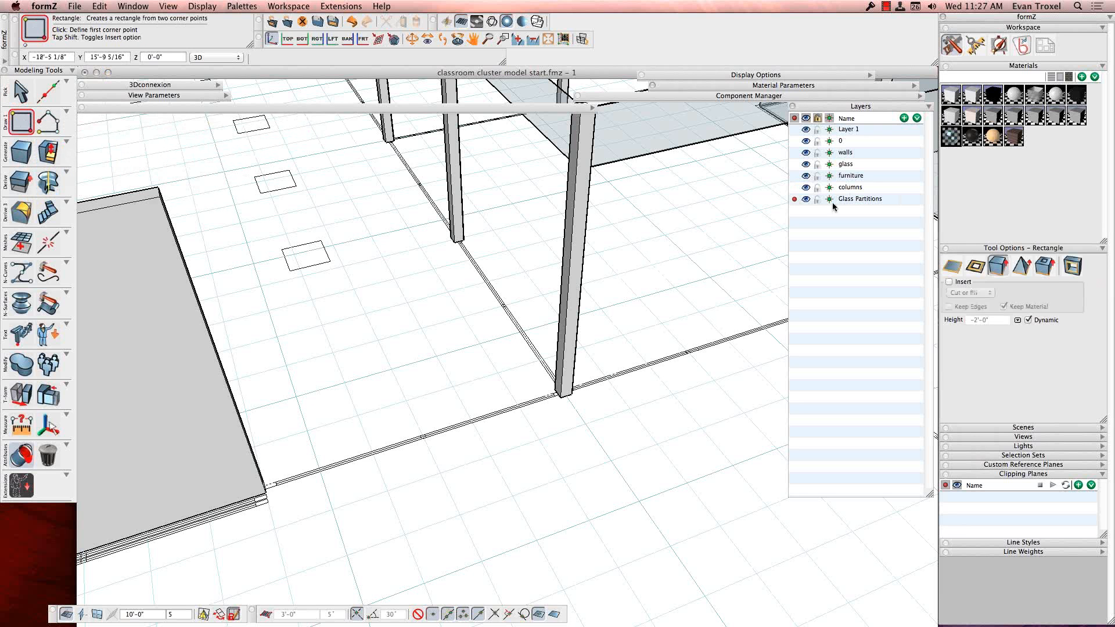
{"action": "left_click", "coordinate": [1048, 268]}
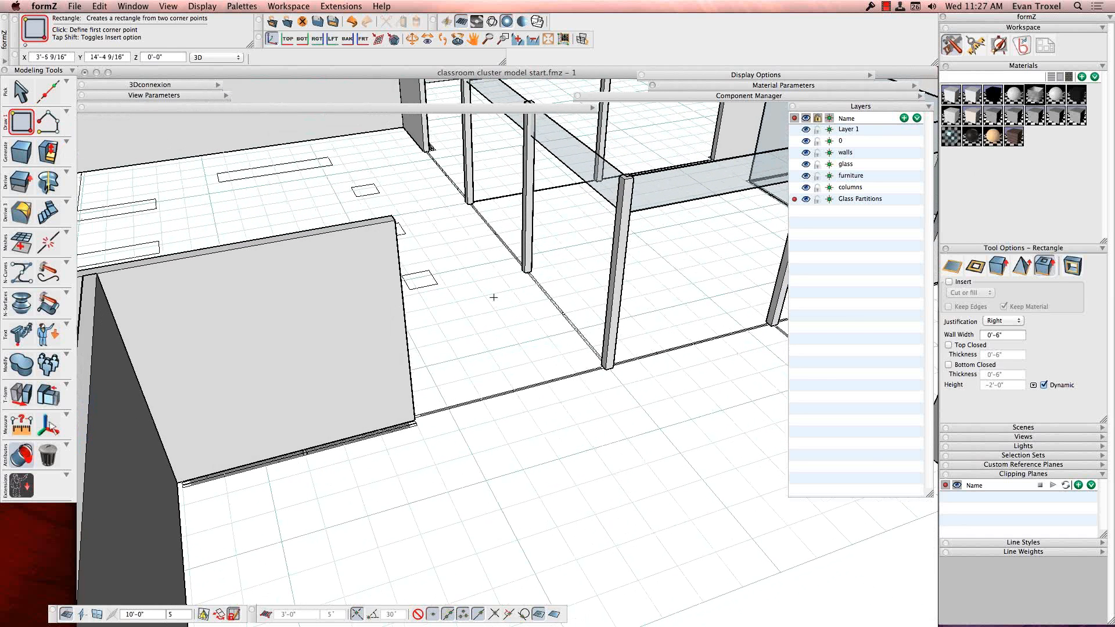
{"action": "left_click", "coordinate": [495, 445]}
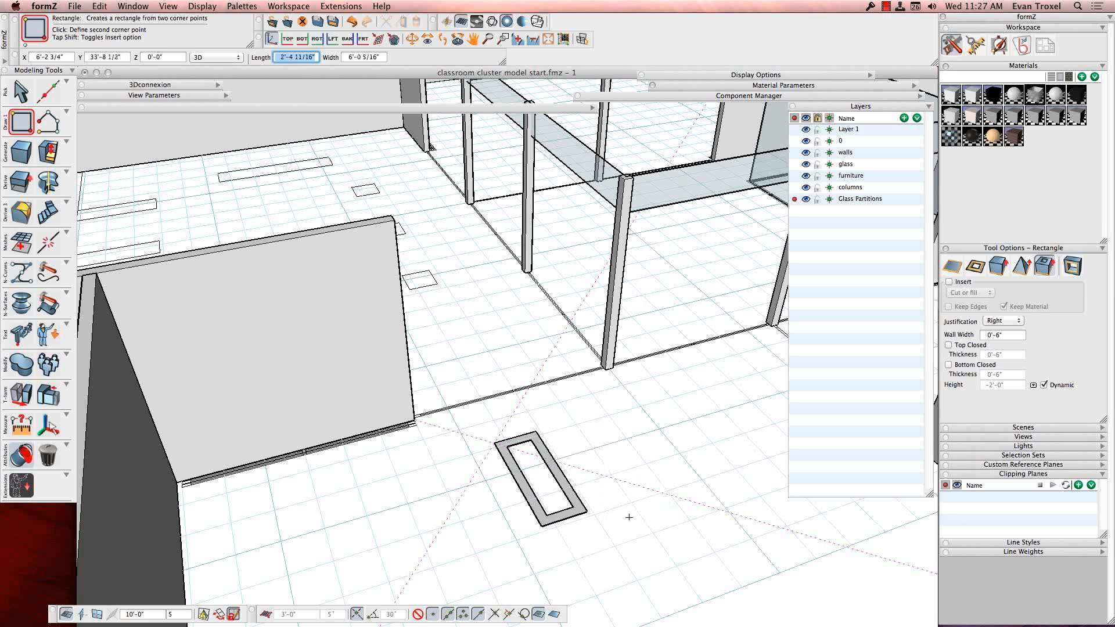
{"action": "key", "text": "Escape"}
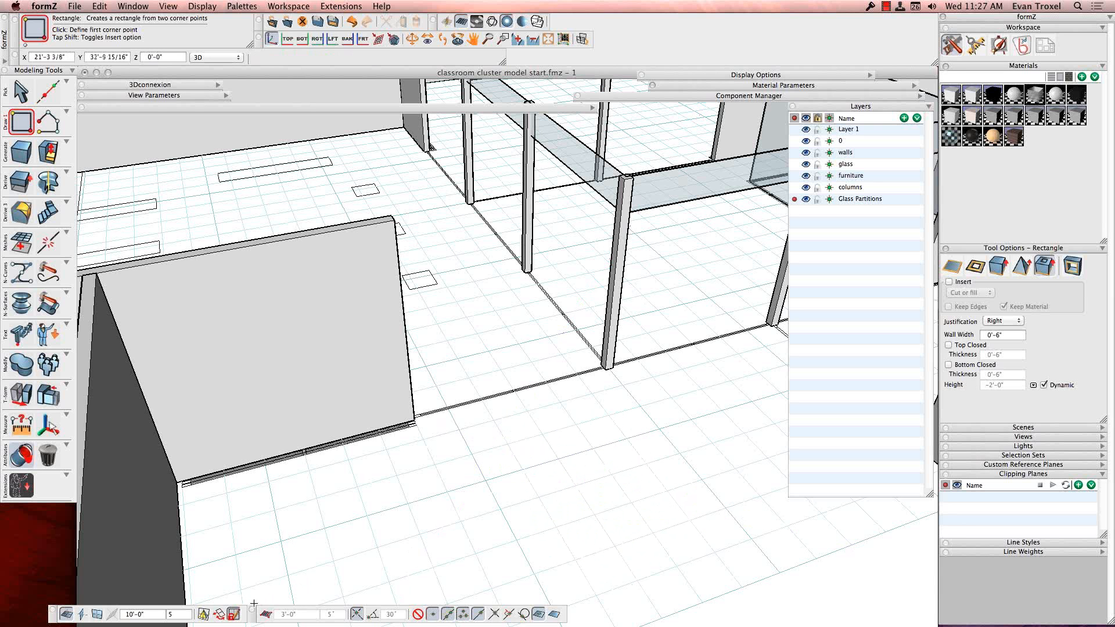
Define a reference plane on the short wall's face and draw a 0'-6" wide, -0'-2" high rectangular frame, 11'-9" by 12'-0", to the corner column
{"action": "left_click", "coordinate": [203, 614]}
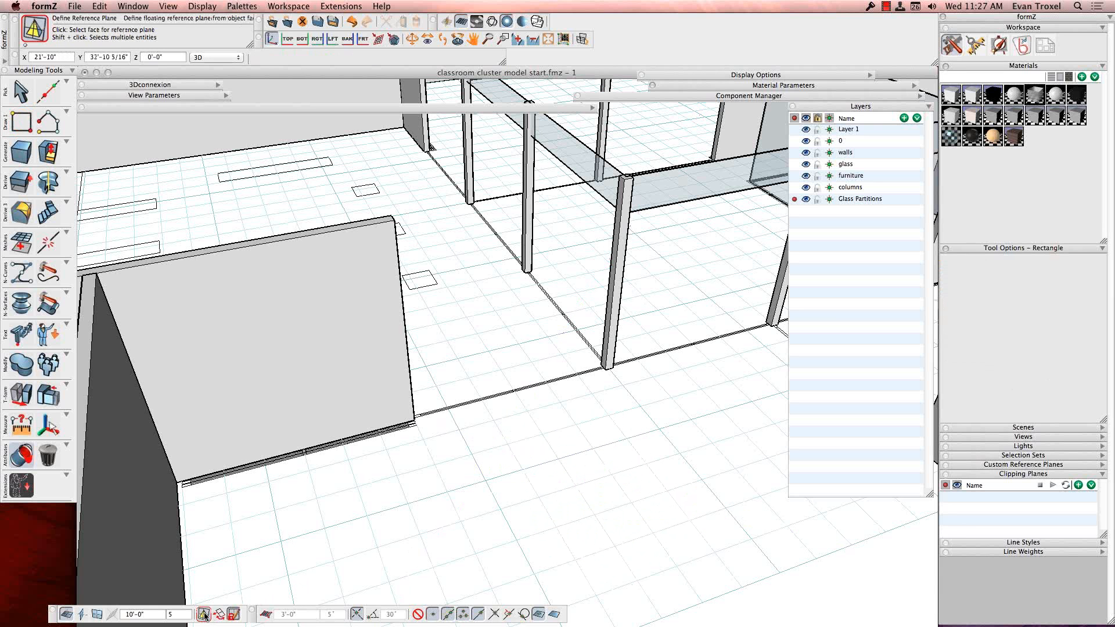
{"action": "left_click", "coordinate": [322, 365]}
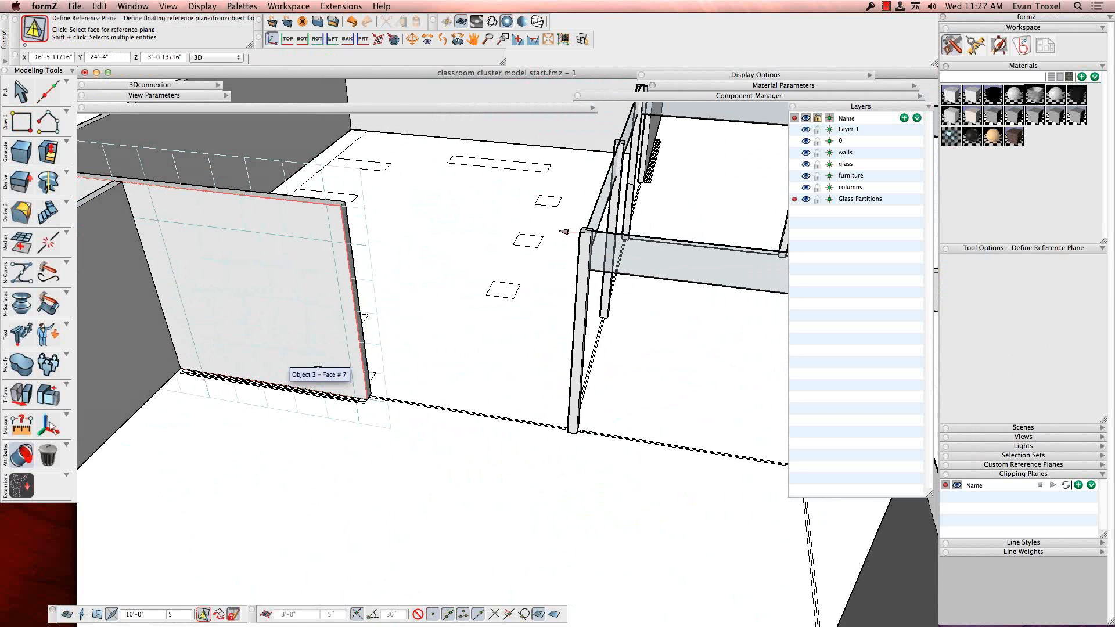
{"action": "left_click", "coordinate": [23, 123]}
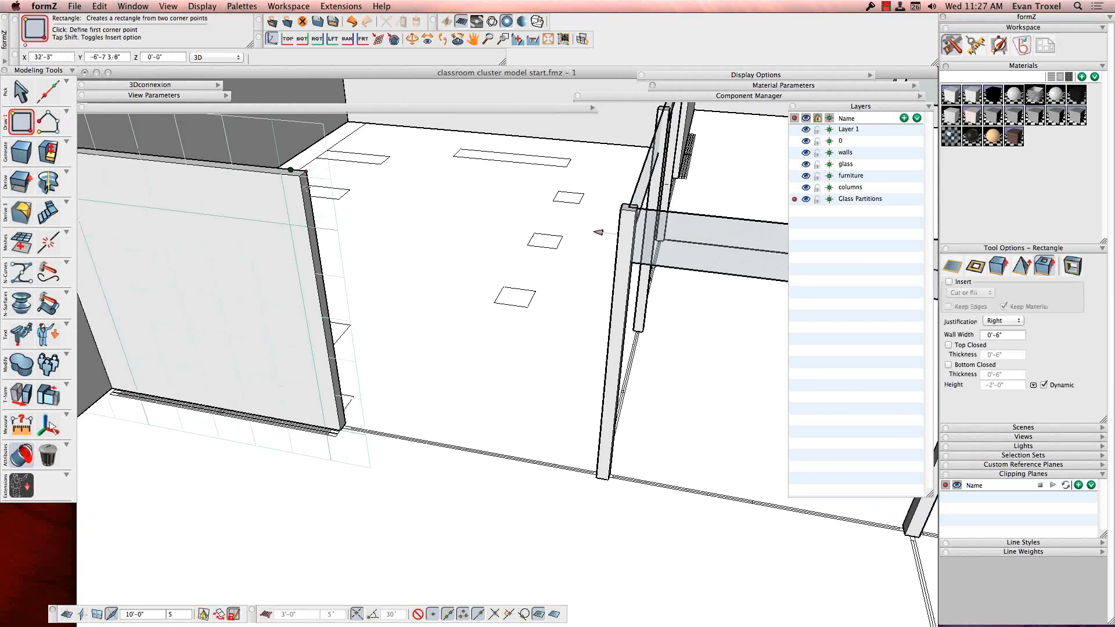
{"action": "left_click", "coordinate": [300, 177]}
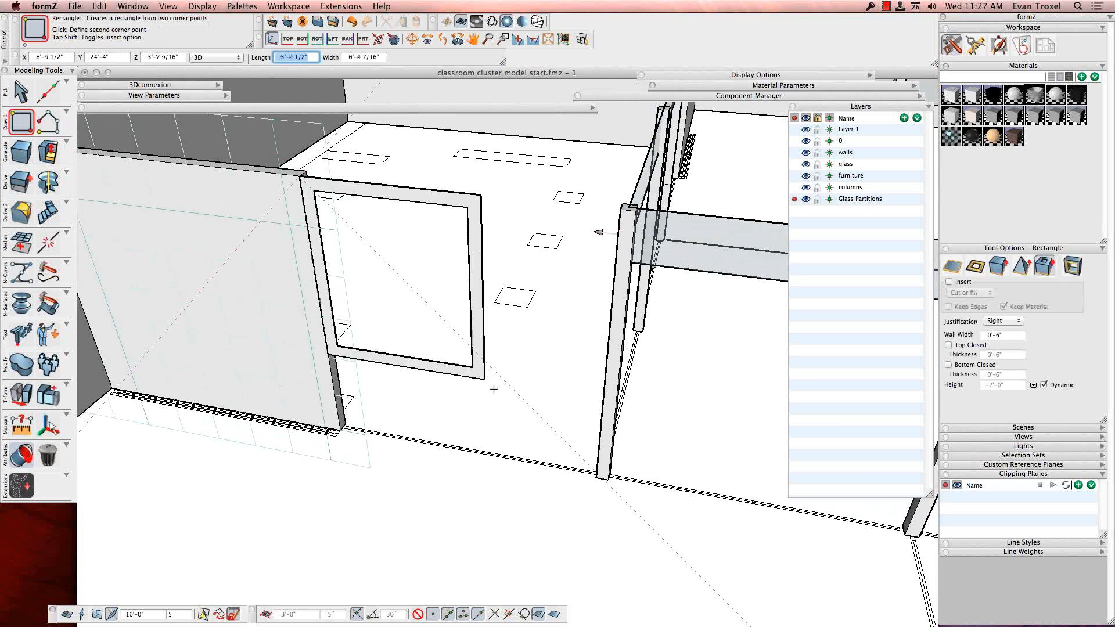
{"action": "left_click", "coordinate": [597, 479]}
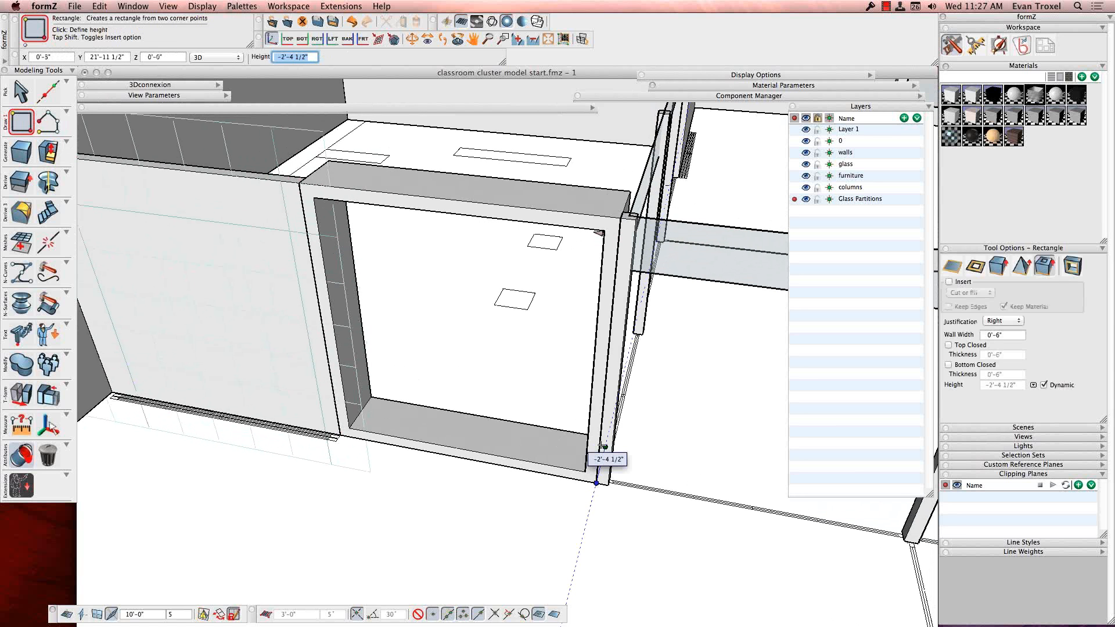
{"action": "type", "text": "-2"}
{"action": "key", "text": "Return"}
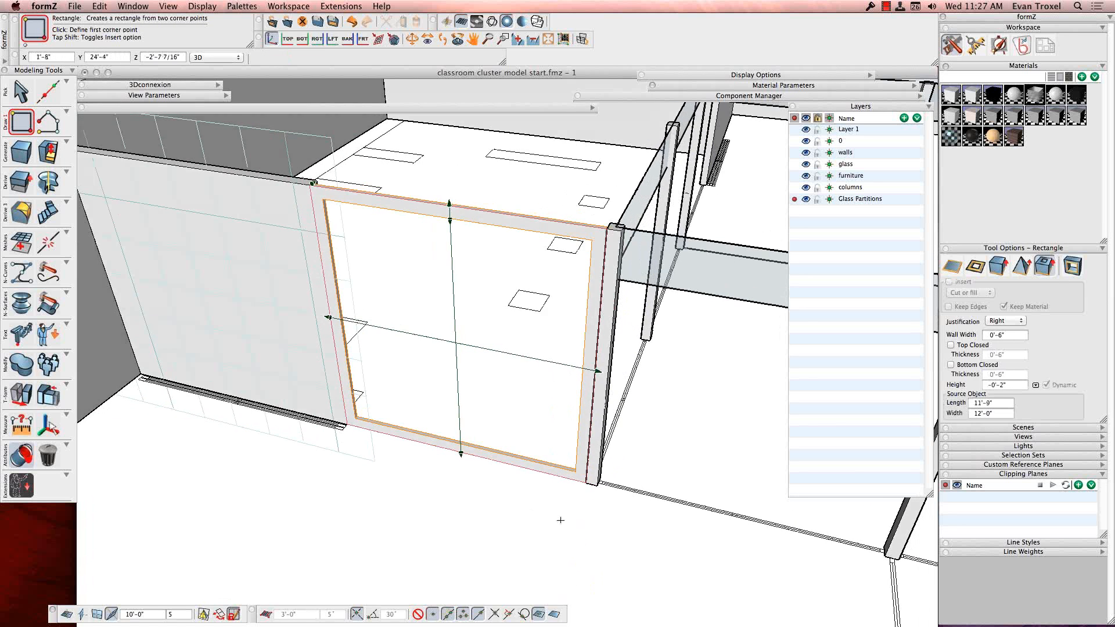
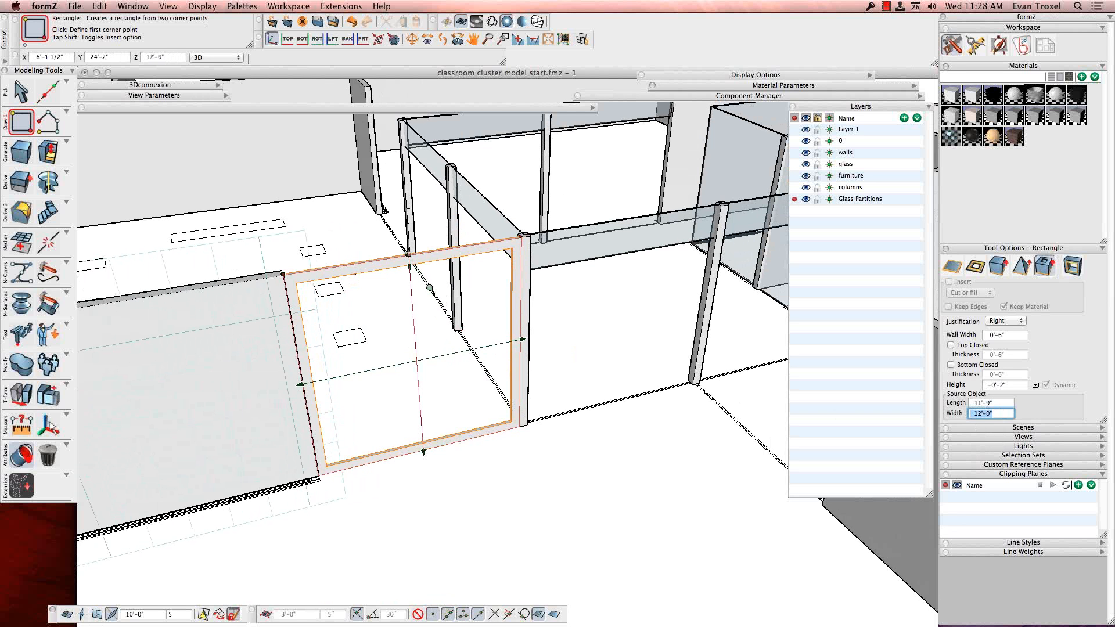
Try stretching the frame vertically with its upper control, and restore its width to 12'-0"
{"action": "left_click", "coordinate": [408, 256]}
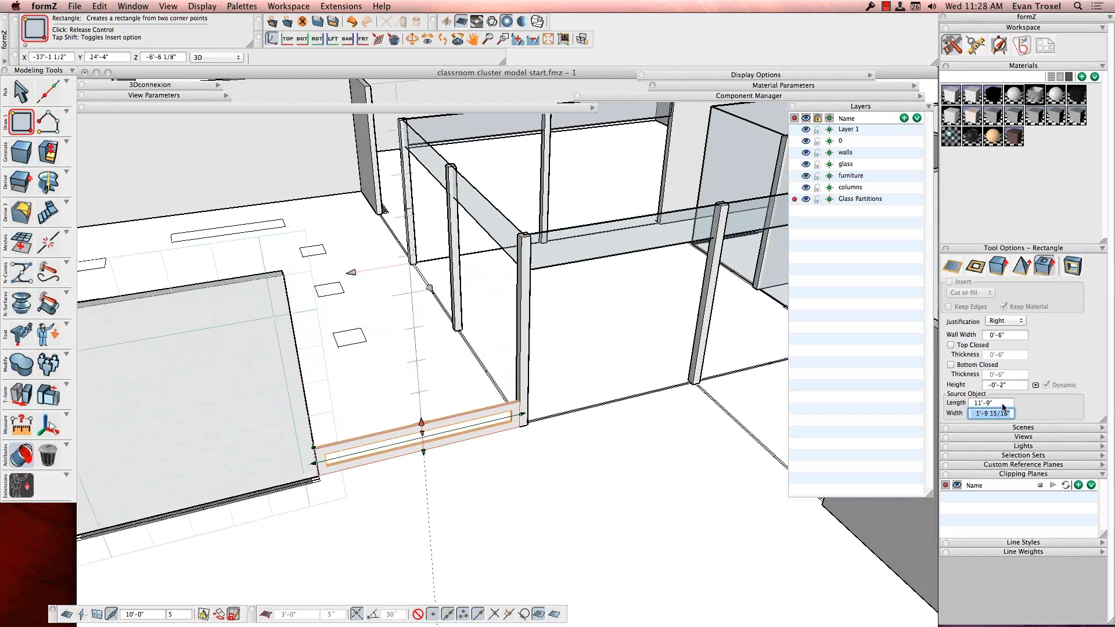
{"action": "type", "text": "12'"}
{"action": "key", "text": "Return"}
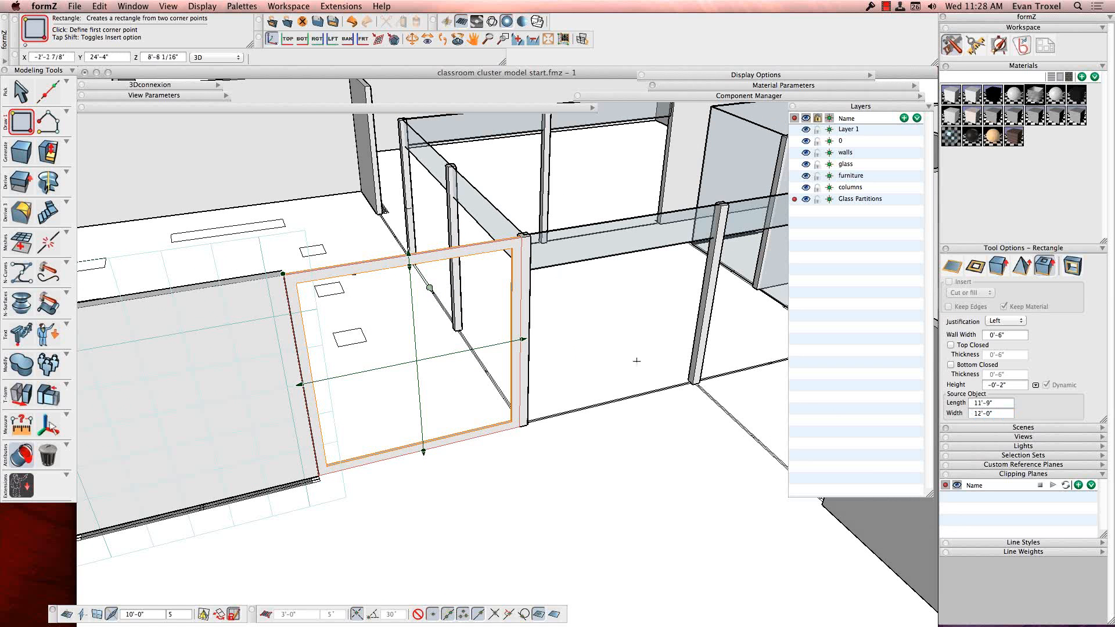
Set the partition frame's width to 10'-0"
{"action": "left_click", "coordinate": [1002, 413]}
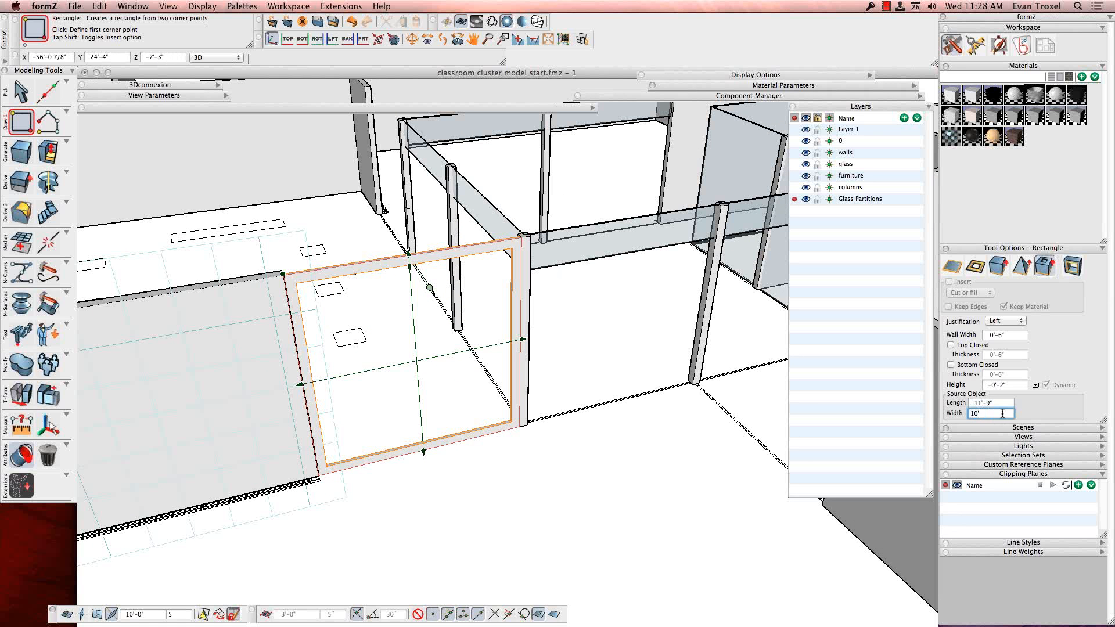
{"action": "type", "text": "10"}
{"action": "key", "text": "Return"}
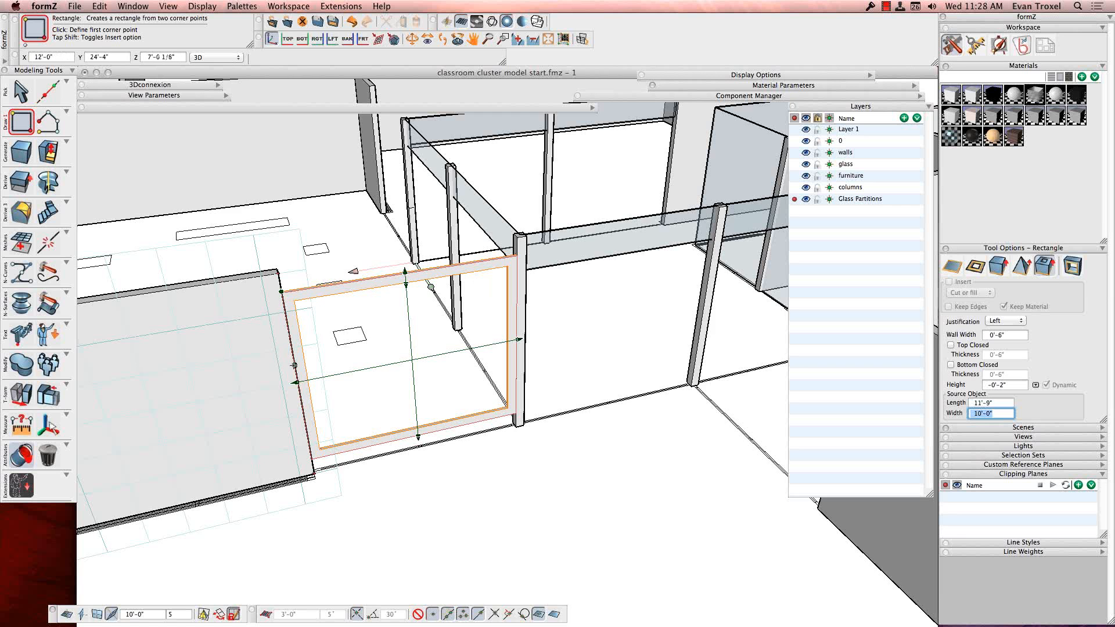
Move the frame down 1'-0" to the corner column's base, and shift it 0'-2" onto the plan's partition lines
{"action": "left_click", "coordinate": [24, 403]}
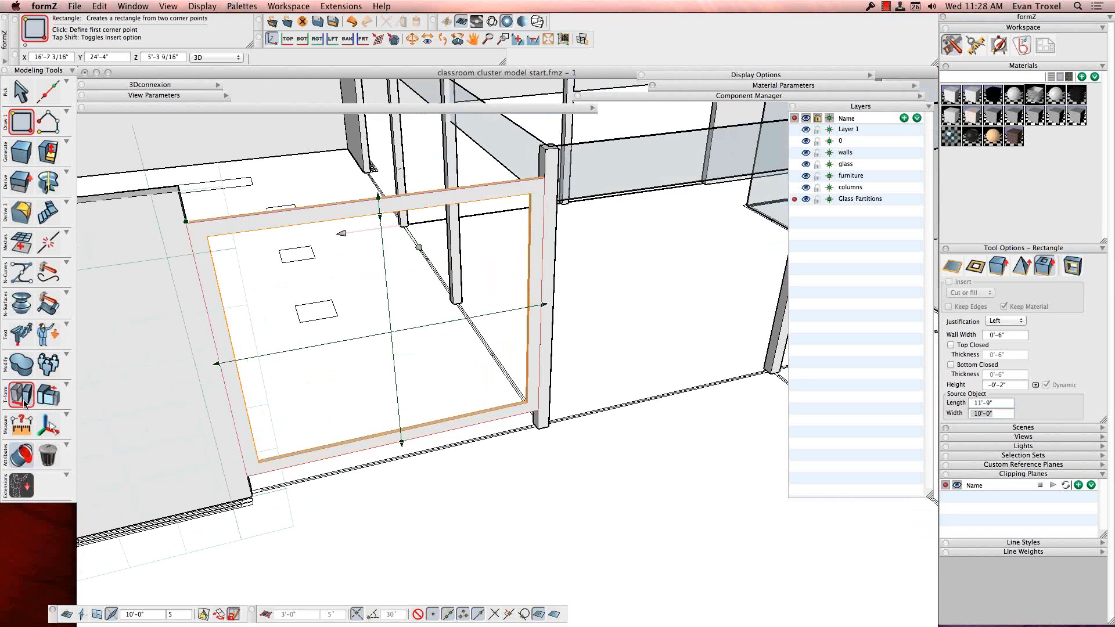
{"action": "left_click", "coordinate": [536, 411]}
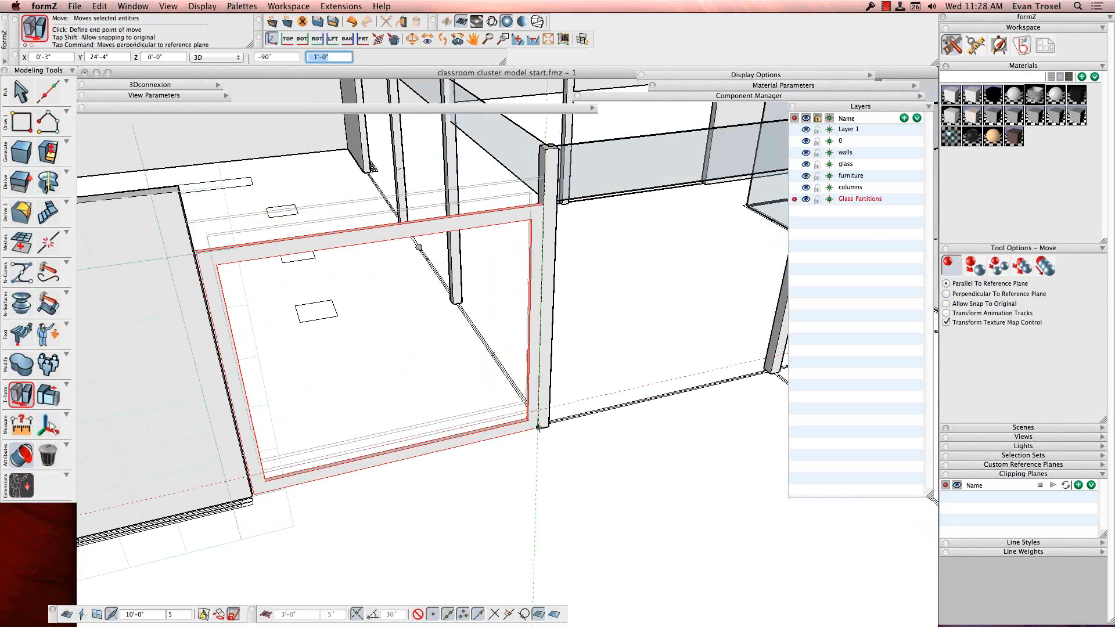
{"action": "left_click", "coordinate": [538, 430]}
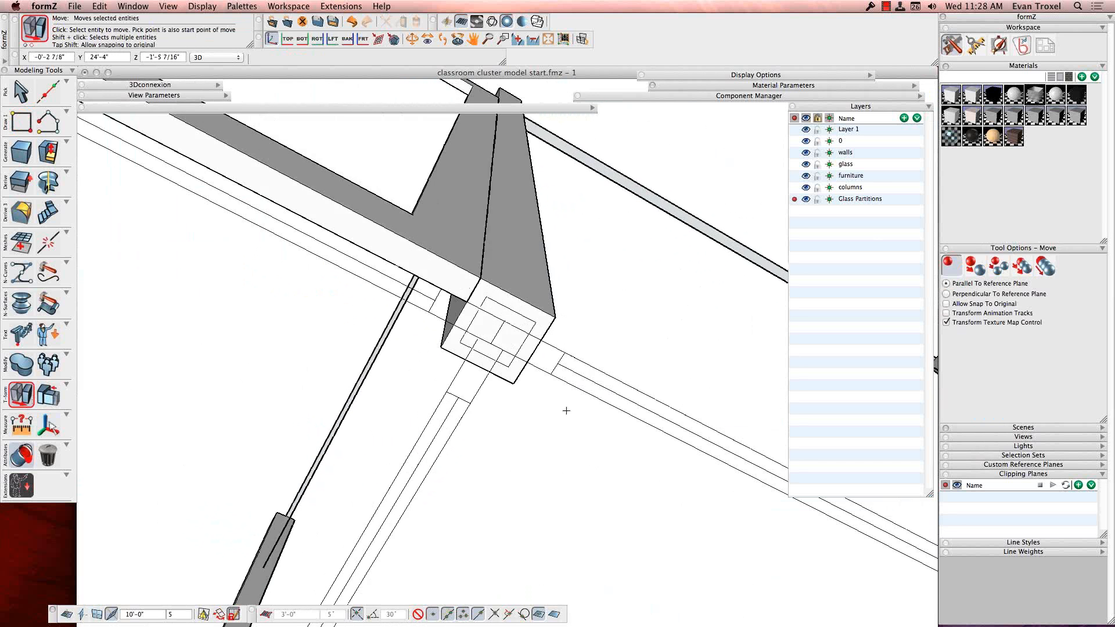
{"action": "left_click", "coordinate": [443, 305]}
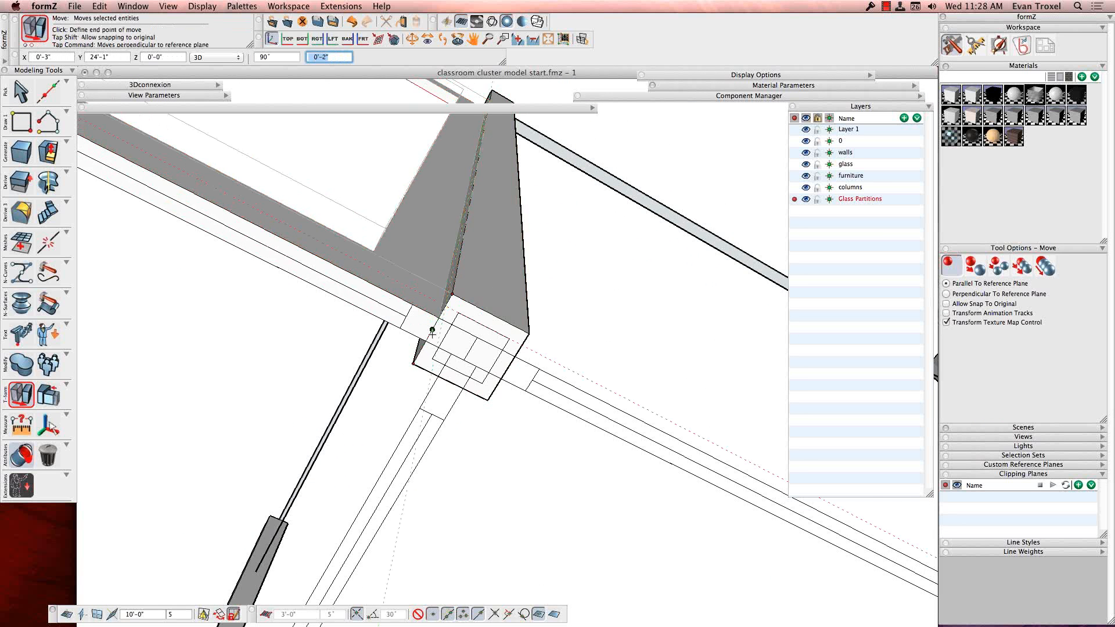
{"action": "left_click", "coordinate": [431, 330]}
{"action": "scroll", "coordinate": [567, 360], "scroll_direction": "down", "scroll_amount": 5}
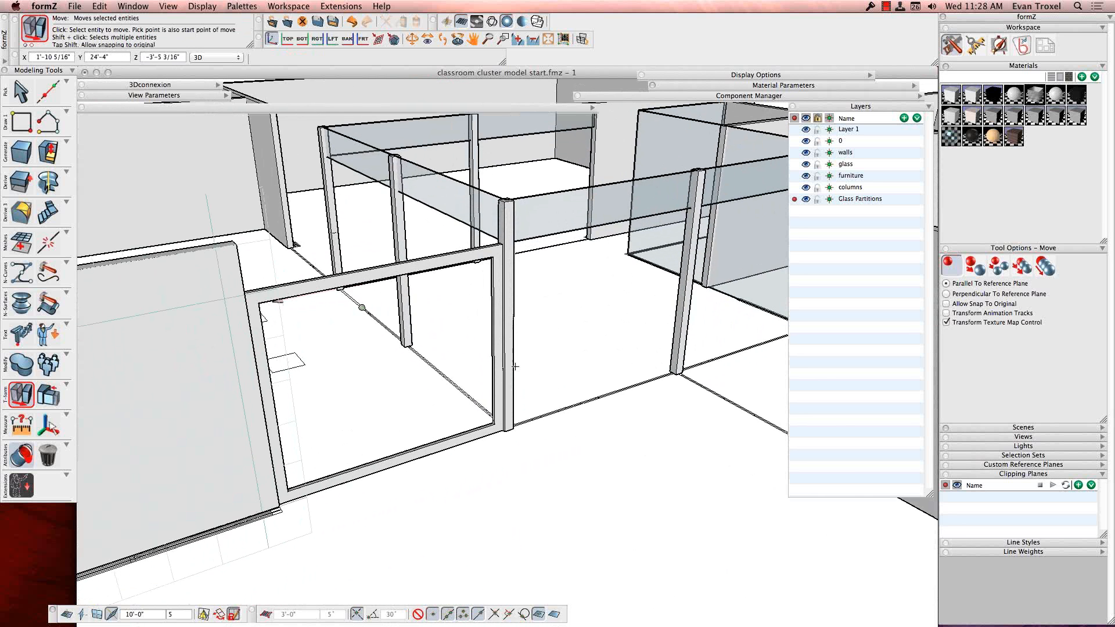
Fill the partition frame's opening with a flat 10'-9" by 9'-0" rectangular glass surface, from inner corner to opposite inner corner
{"action": "left_click", "coordinate": [21, 122]}
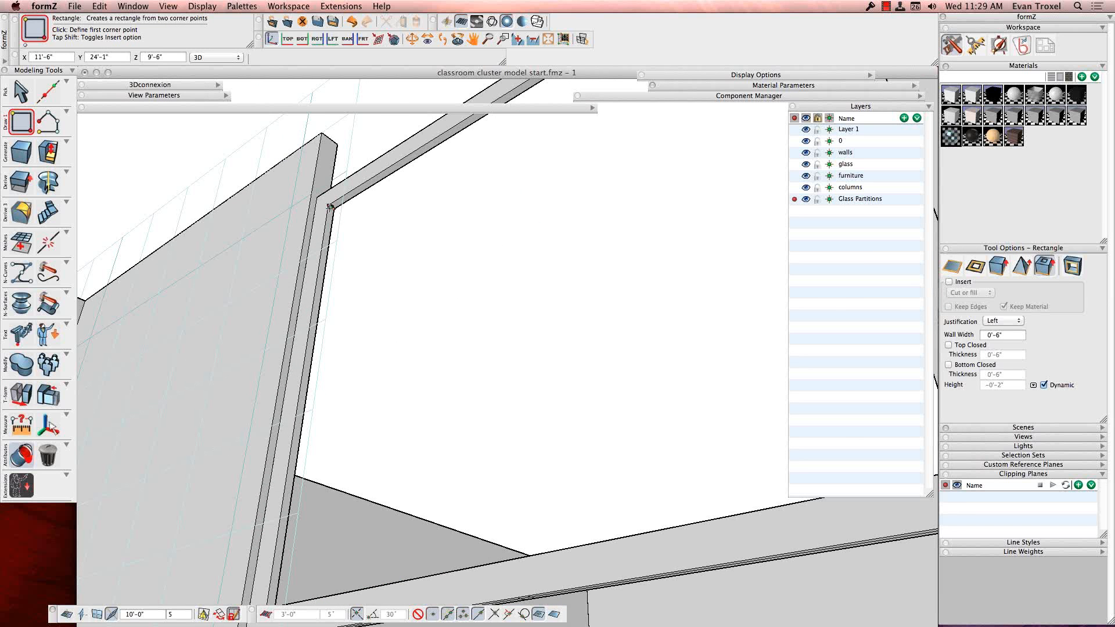
{"action": "left_click", "coordinate": [330, 207]}
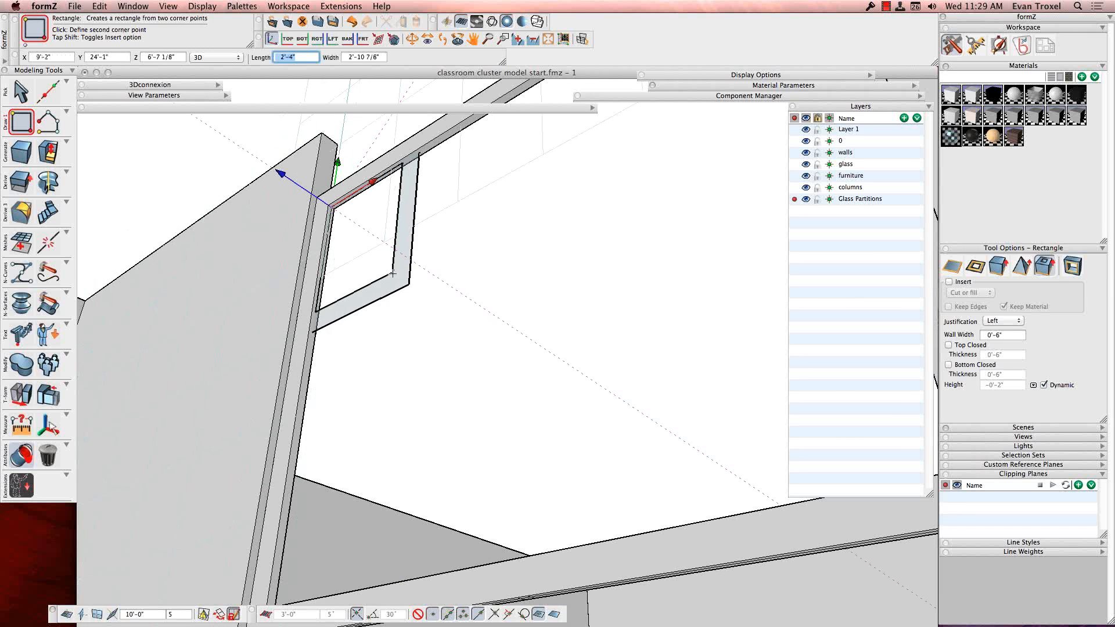
{"action": "left_click", "coordinate": [952, 267]}
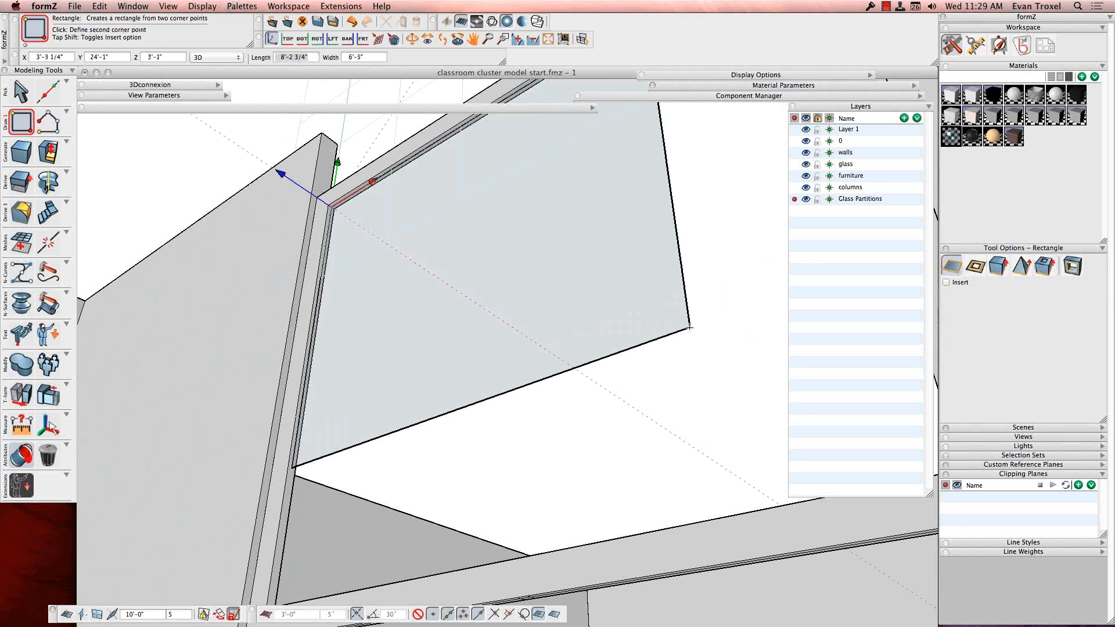
{"action": "scroll", "coordinate": [661, 329], "scroll_direction": "down", "scroll_amount": 5}
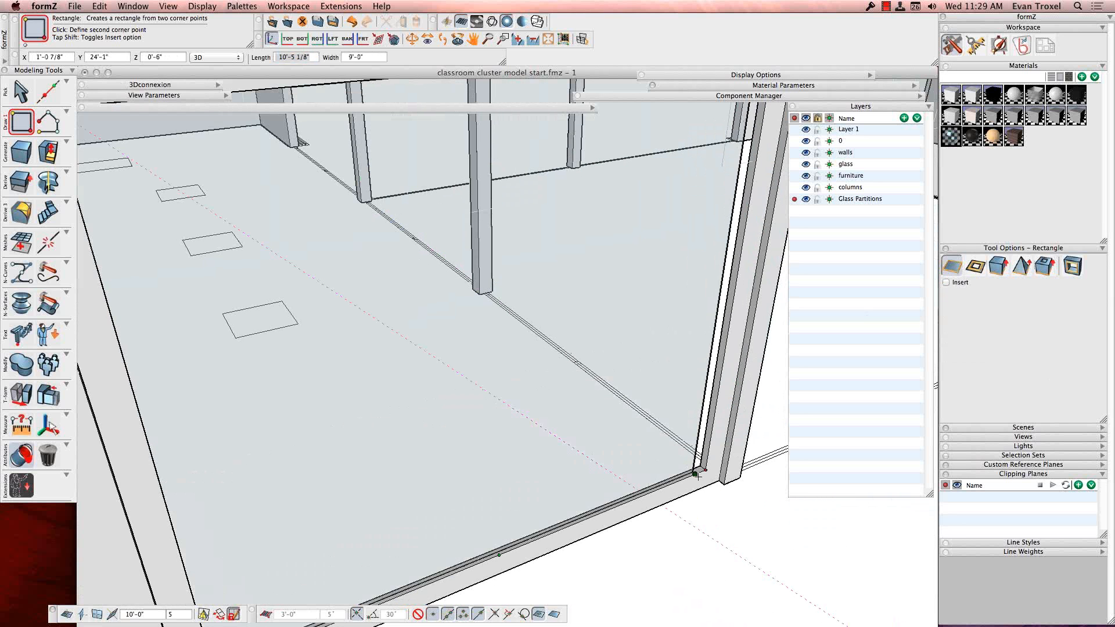
{"action": "left_click", "coordinate": [704, 468]}
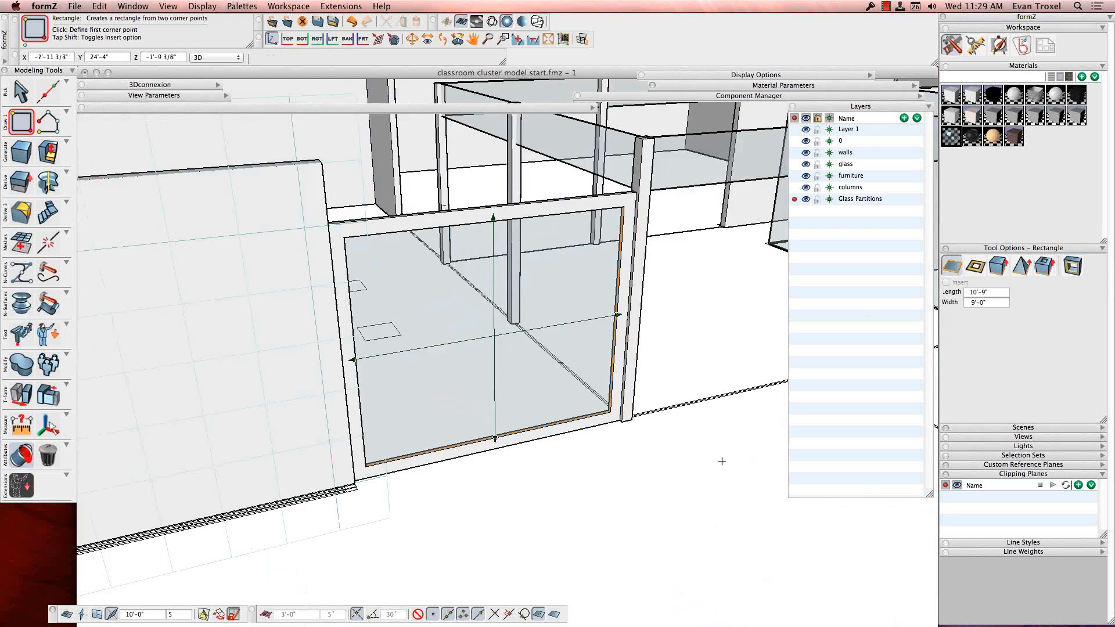
{"action": "left_click", "coordinate": [22, 92]}
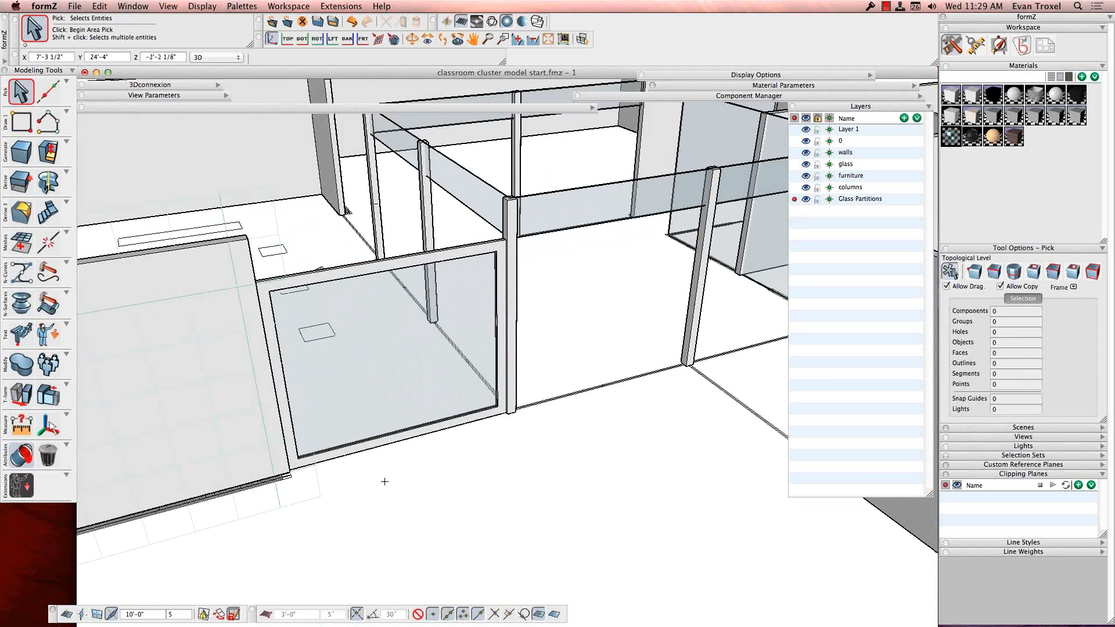
Draw a center-justified vertical mullion, 0'-2" wide, -0'-2" high and 9'-0" long, at the opening's midpoint and paint it Aluminum
{"action": "left_click", "coordinate": [48, 122]}
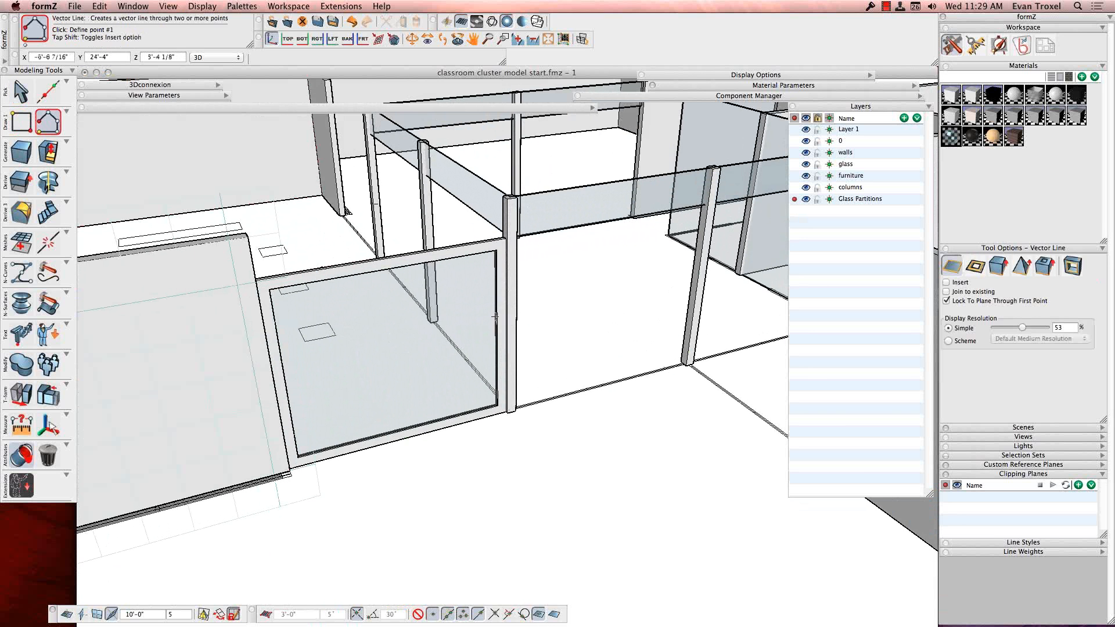
{"action": "left_click", "coordinate": [1044, 266]}
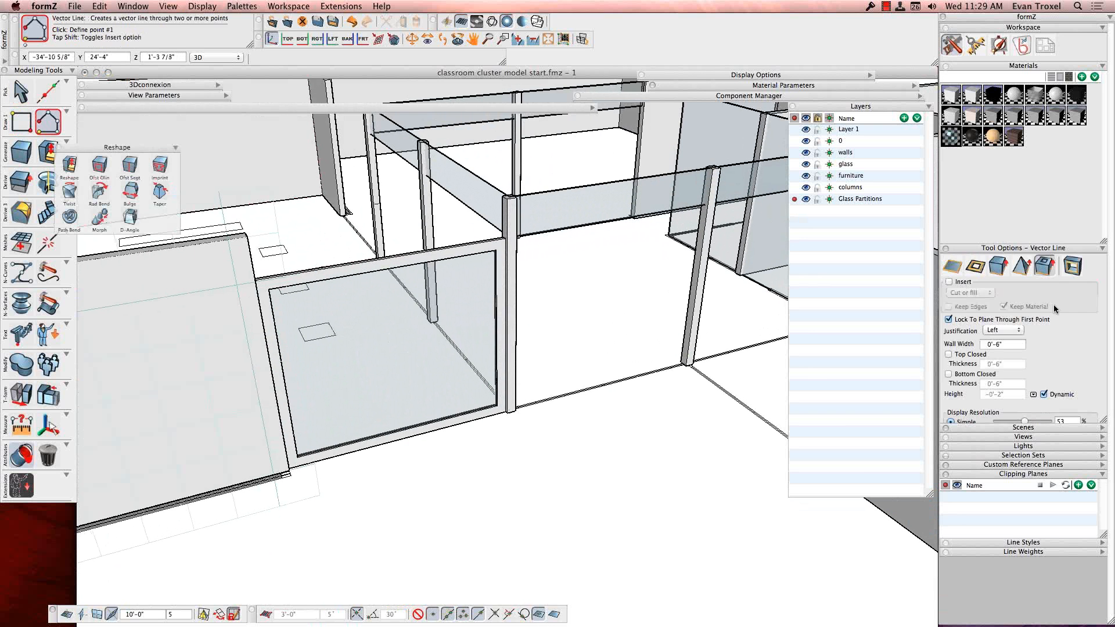
{"action": "left_click", "coordinate": [1011, 345]}
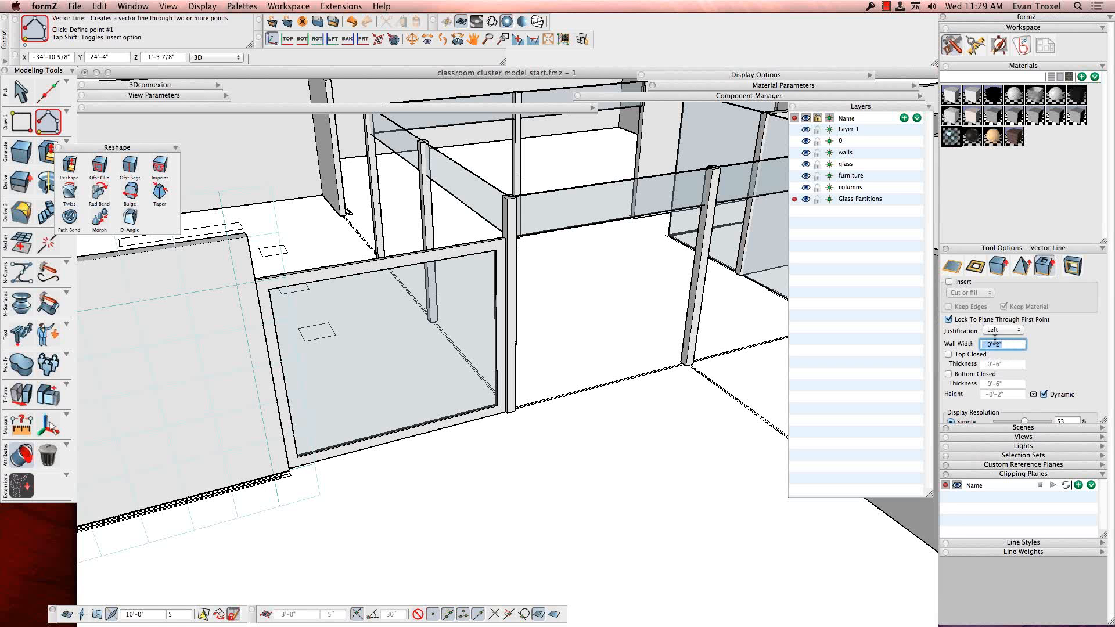
{"action": "left_click", "coordinate": [994, 331]}
{"action": "left_click", "coordinate": [1000, 343]}
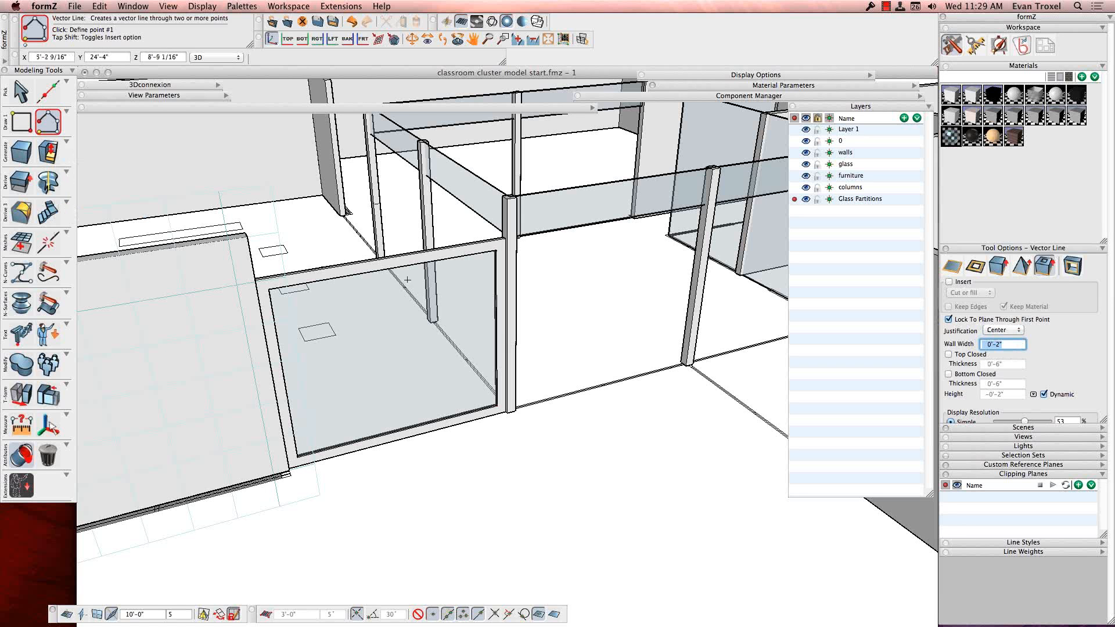
{"action": "left_click", "coordinate": [387, 270]}
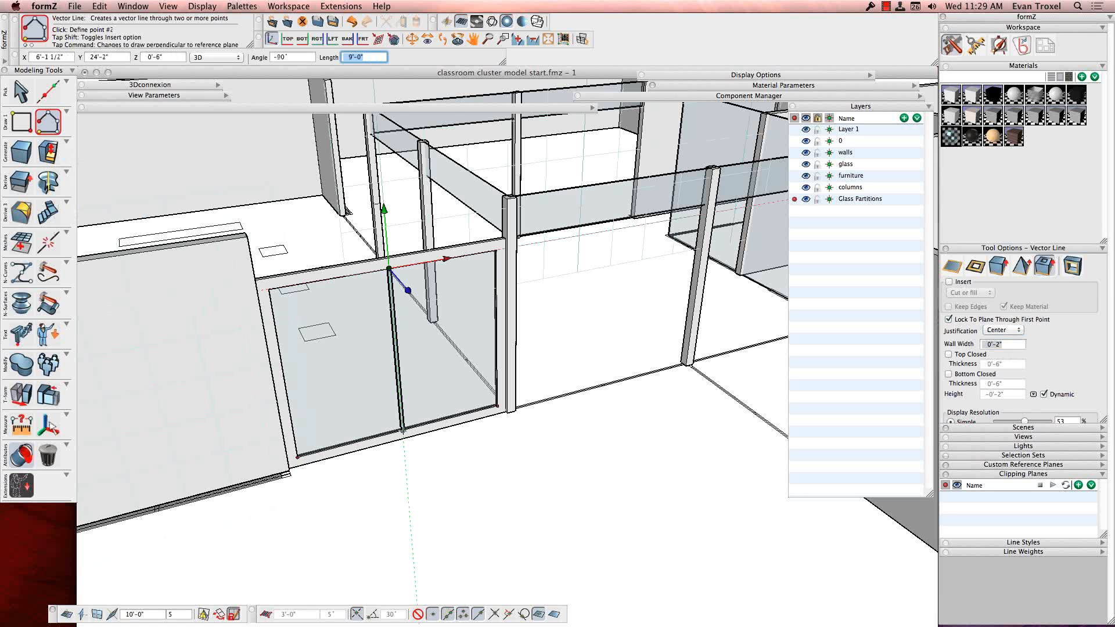
{"action": "left_click", "coordinate": [402, 430]}
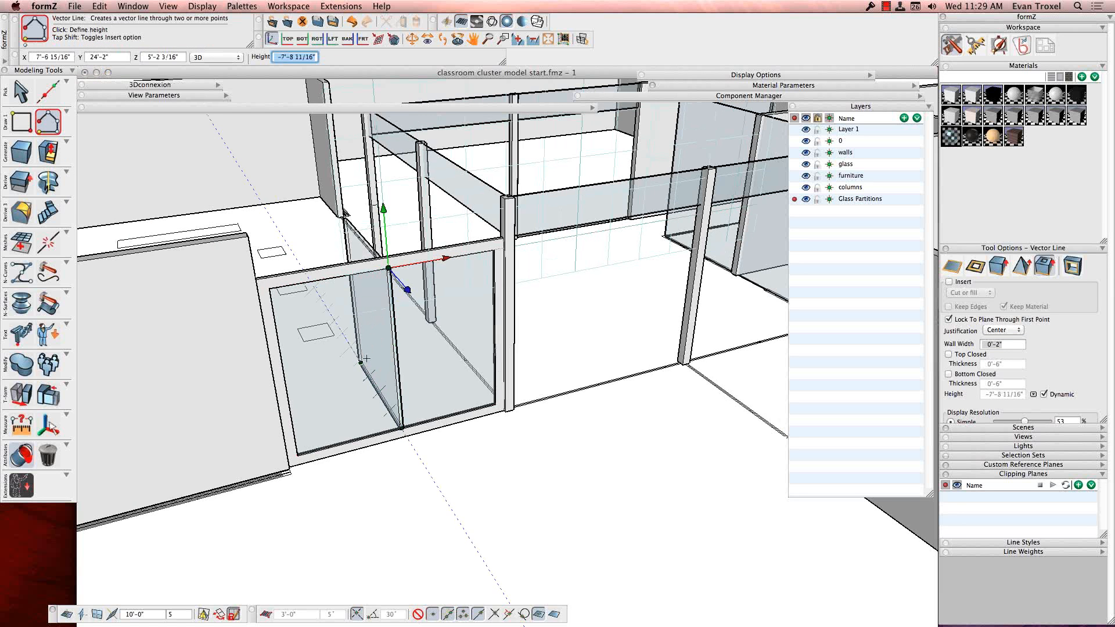
{"action": "middle_click_drag", "start_coordinate": [366, 358], "coordinate": [502, 408]}
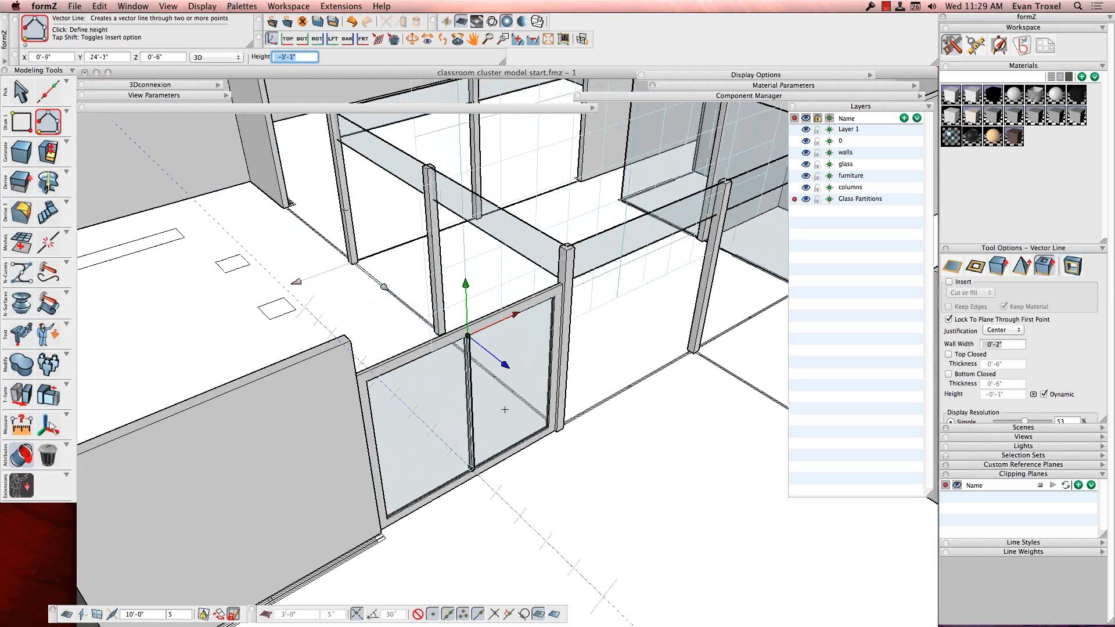
{"action": "left_click", "coordinate": [437, 397]}
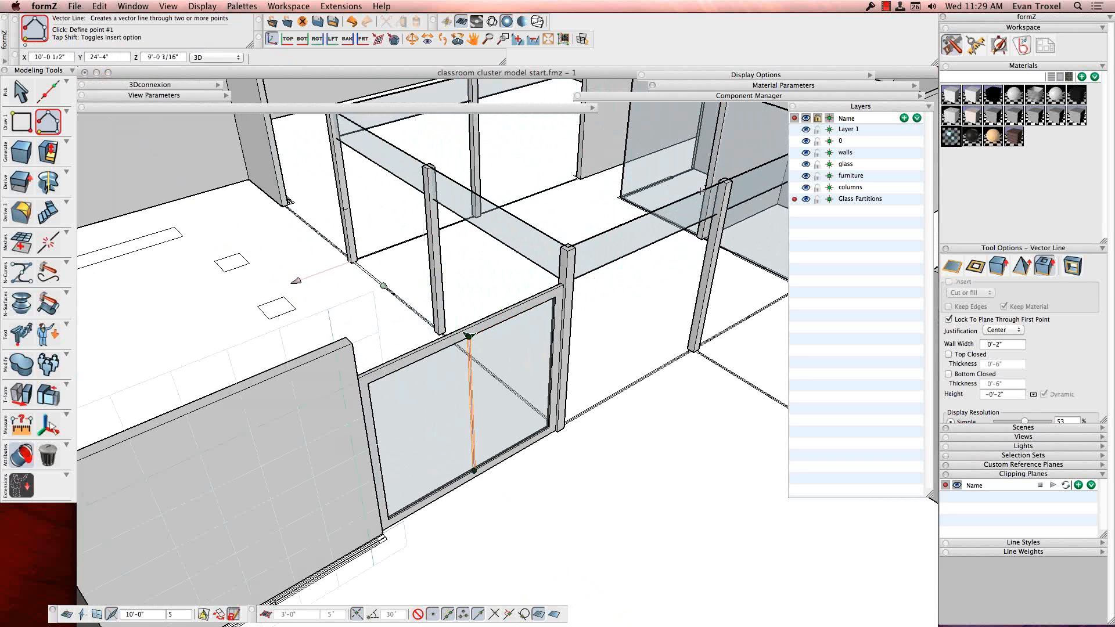
{"action": "left_click", "coordinate": [29, 459]}
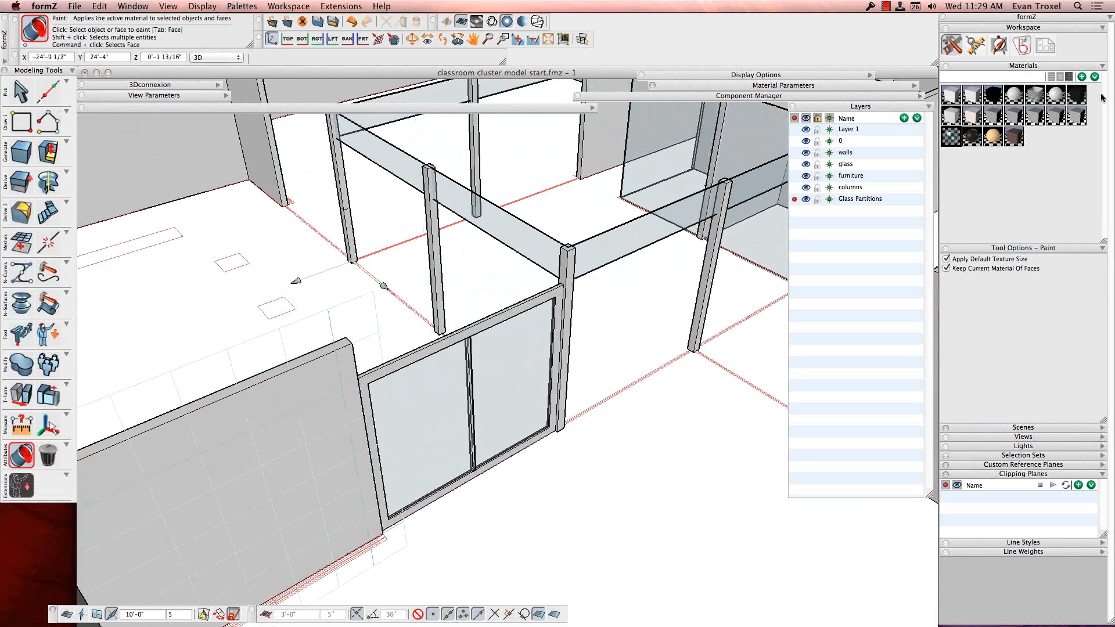
{"action": "left_click", "coordinate": [454, 434]}
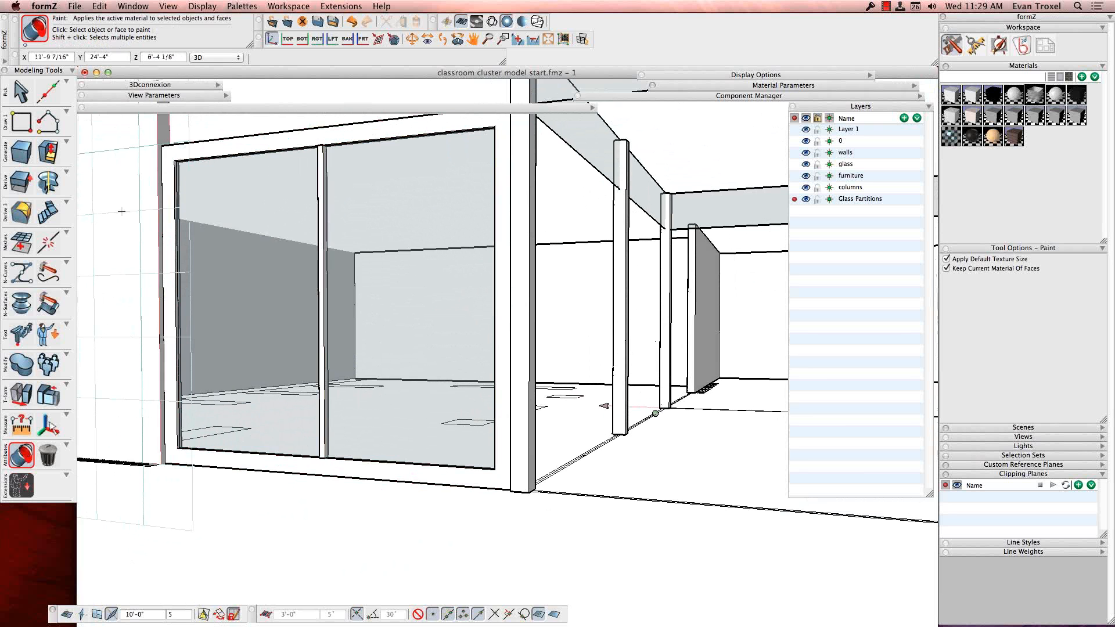
Draw a V-shaped brace, 0'-2" wide and -0'-2" high, from the opening's wall-side corners to the mullion's midpoint
{"action": "left_click", "coordinate": [48, 121]}
{"action": "left_click", "coordinate": [172, 161]}
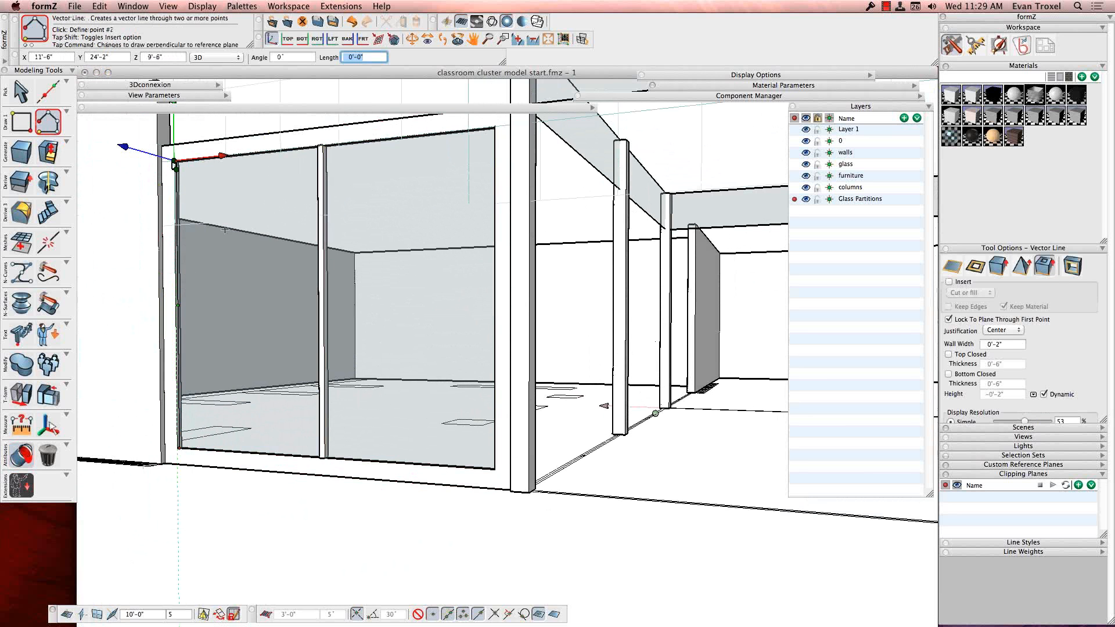
{"action": "left_click", "coordinate": [319, 302]}
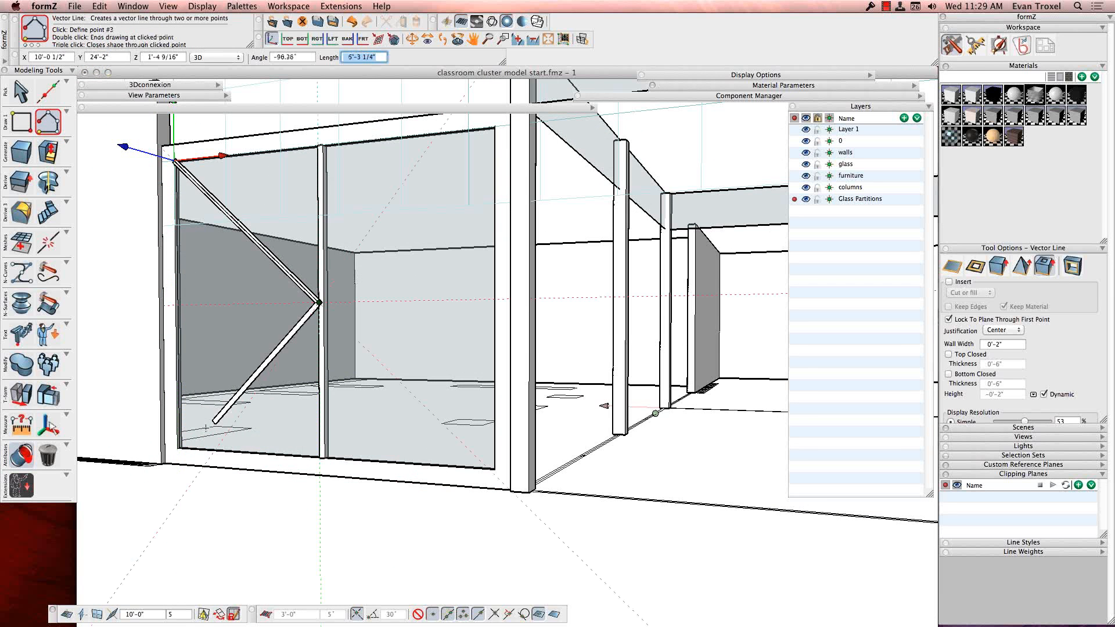
{"action": "double_click", "coordinate": [178, 447]}
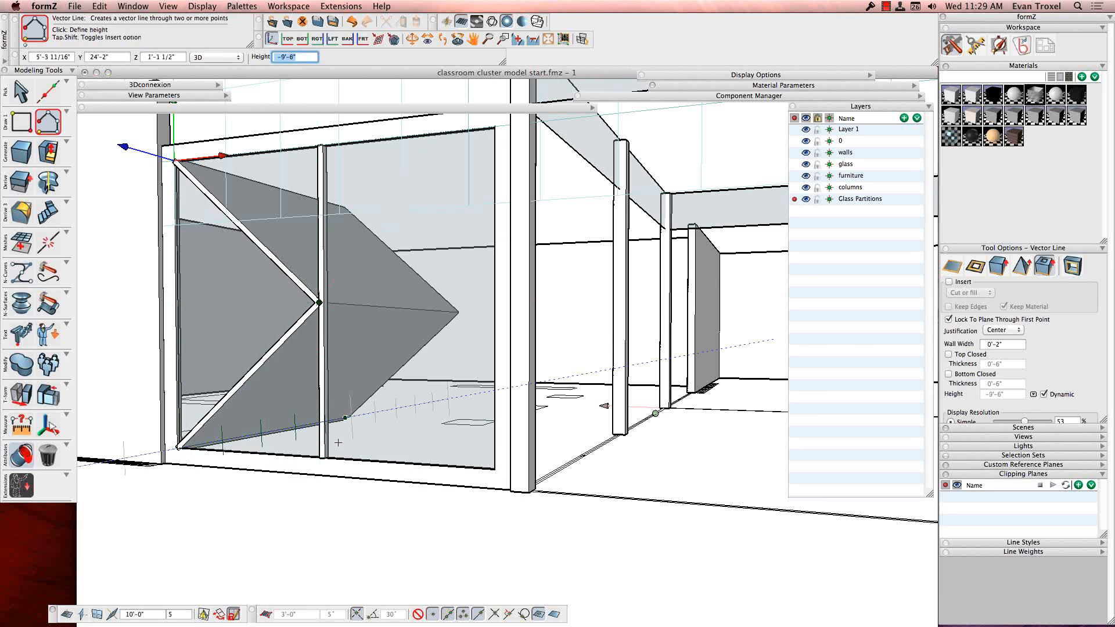
{"action": "middle_click_drag", "start_coordinate": [338, 465], "coordinate": [333, 410]}
{"action": "left_click", "coordinate": [357, 405]}
{"action": "key", "text": "space"}
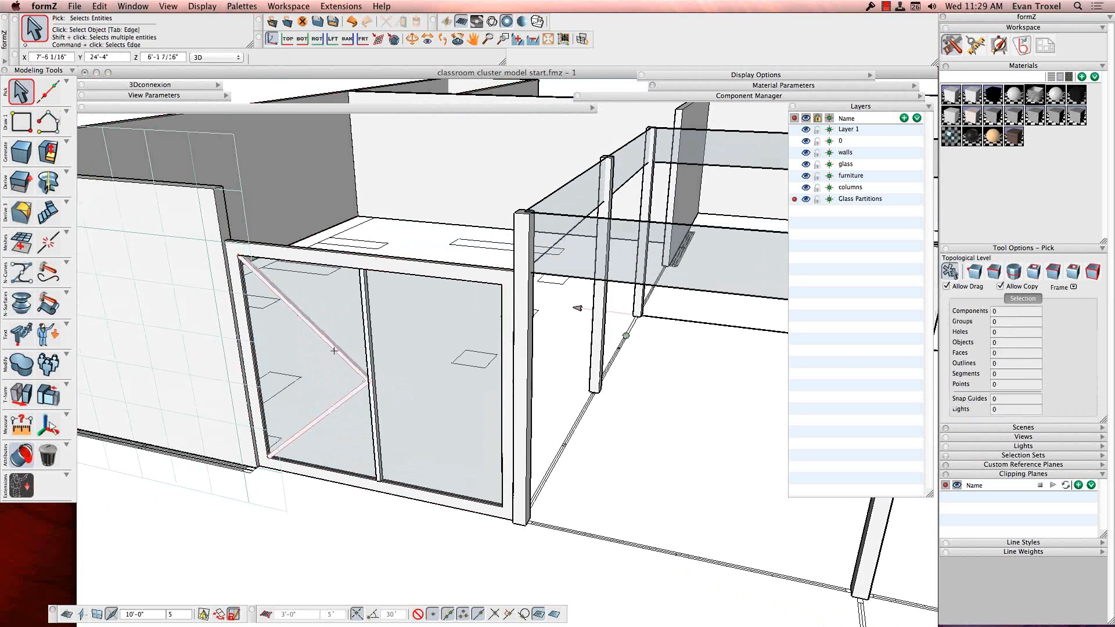
Set the V-shaped brace's wall width to 0'-6" and its justification to Left
{"action": "middle_click_drag", "start_coordinate": [425, 479], "coordinate": [455, 461]}
{"action": "left_click", "coordinate": [461, 393]}
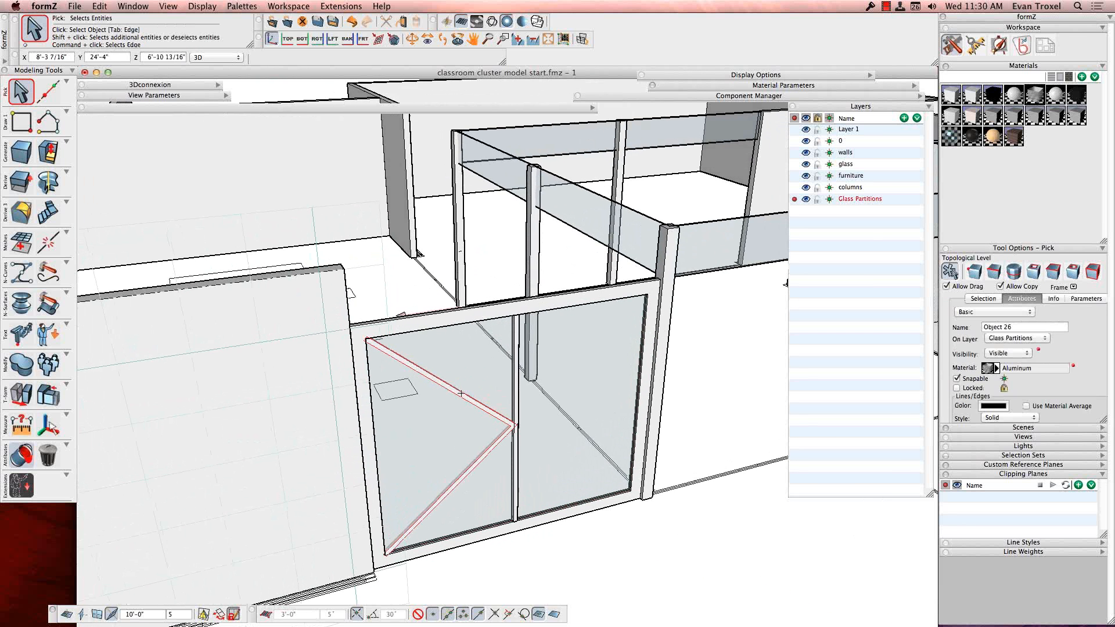
{"action": "left_click", "coordinate": [1084, 300]}
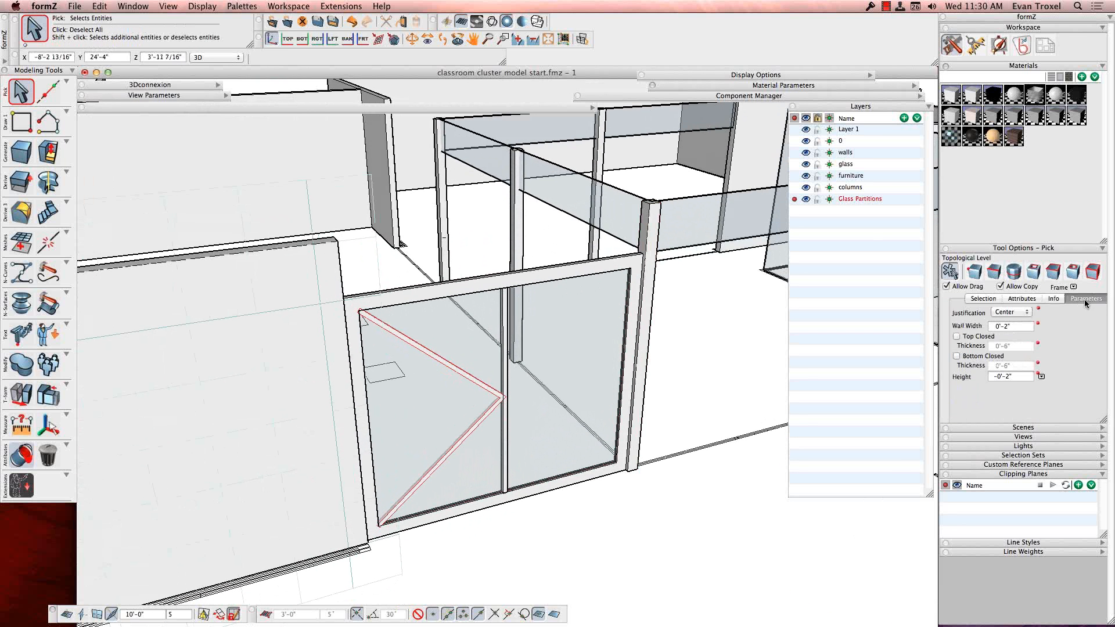
{"action": "left_click", "coordinate": [1023, 327]}
{"action": "type", "text": "6"}
{"action": "key", "text": "Return"}
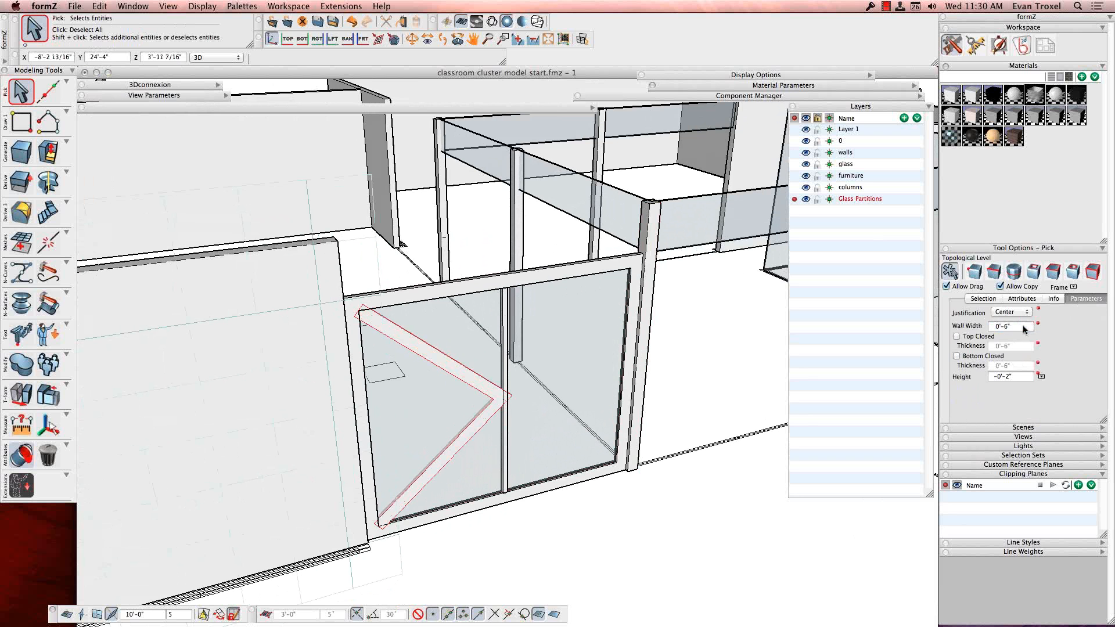
{"action": "left_click", "coordinate": [1011, 313]}
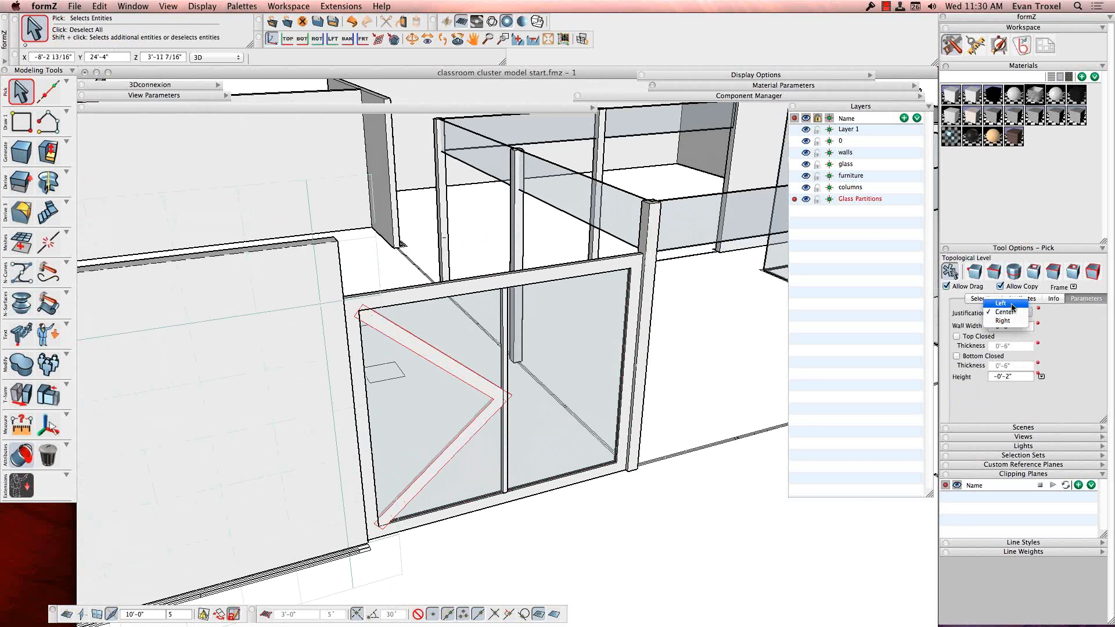
{"action": "left_click", "coordinate": [1011, 303]}
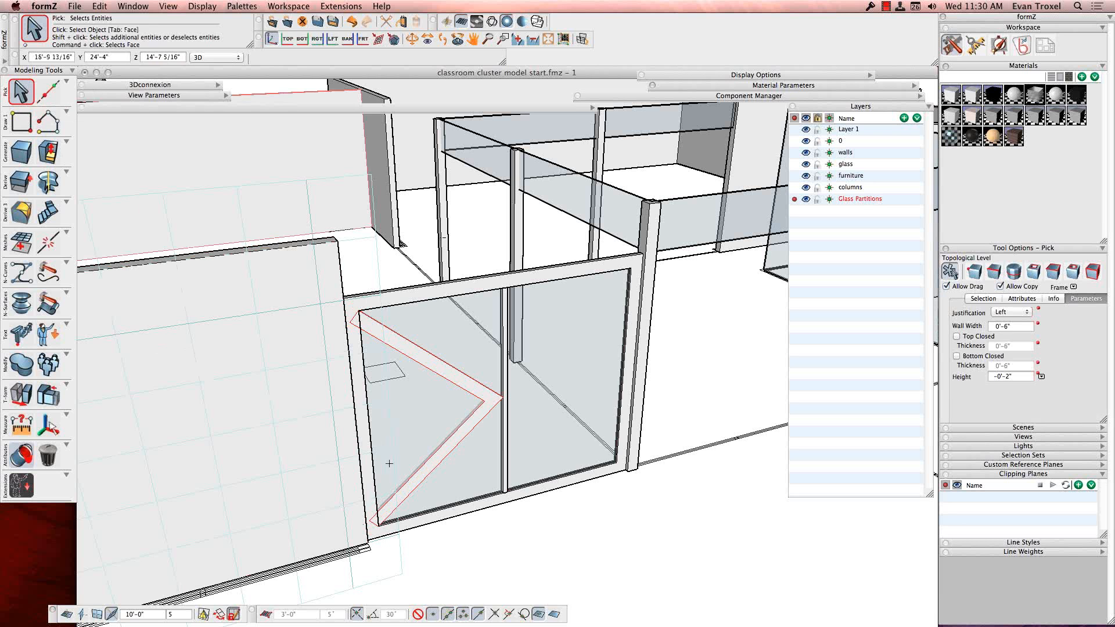
Delete the V-shaped brace from the glass partition
{"action": "left_click", "coordinate": [458, 492]}
{"action": "left_click", "coordinate": [448, 445]}
{"action": "key", "text": "Delete"}
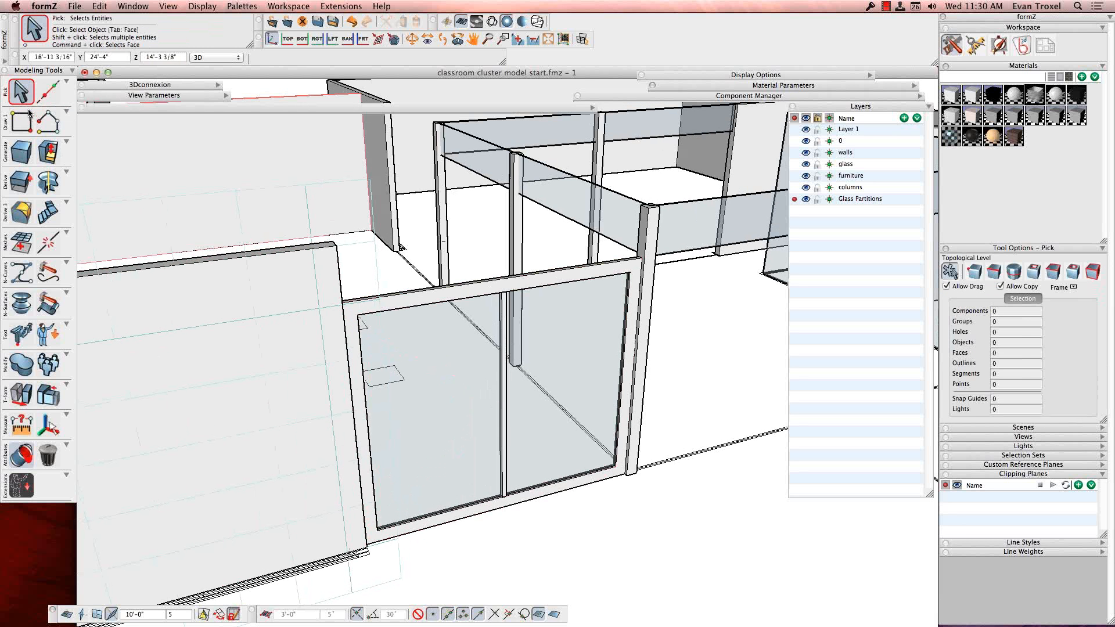
{"action": "left_click", "coordinate": [500, 306]}
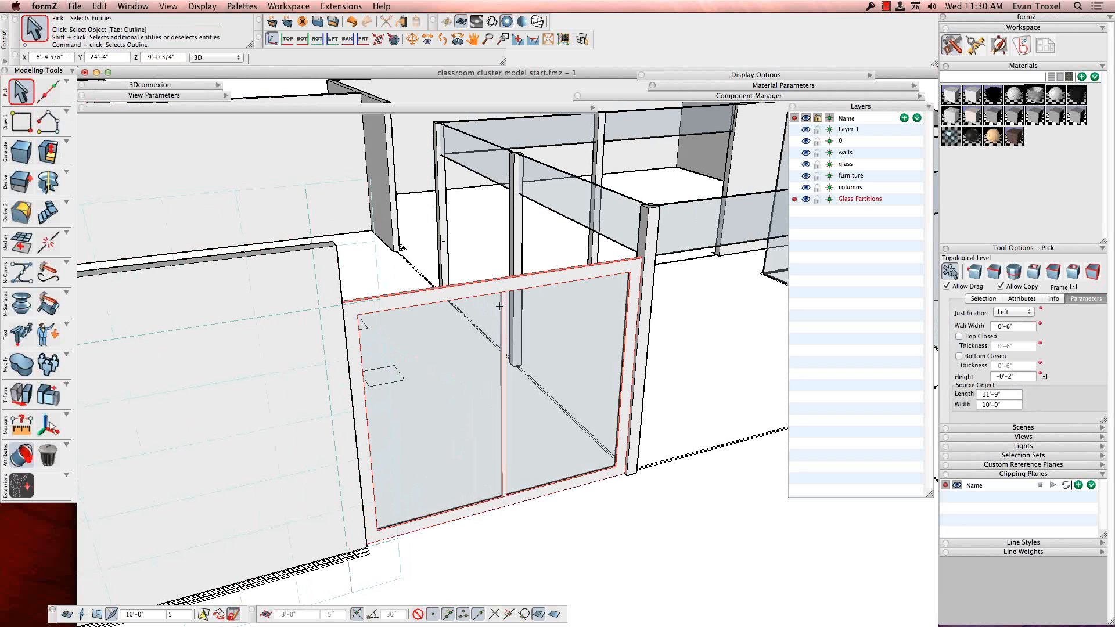
{"action": "left_click", "coordinate": [503, 306], "text": "shift"}
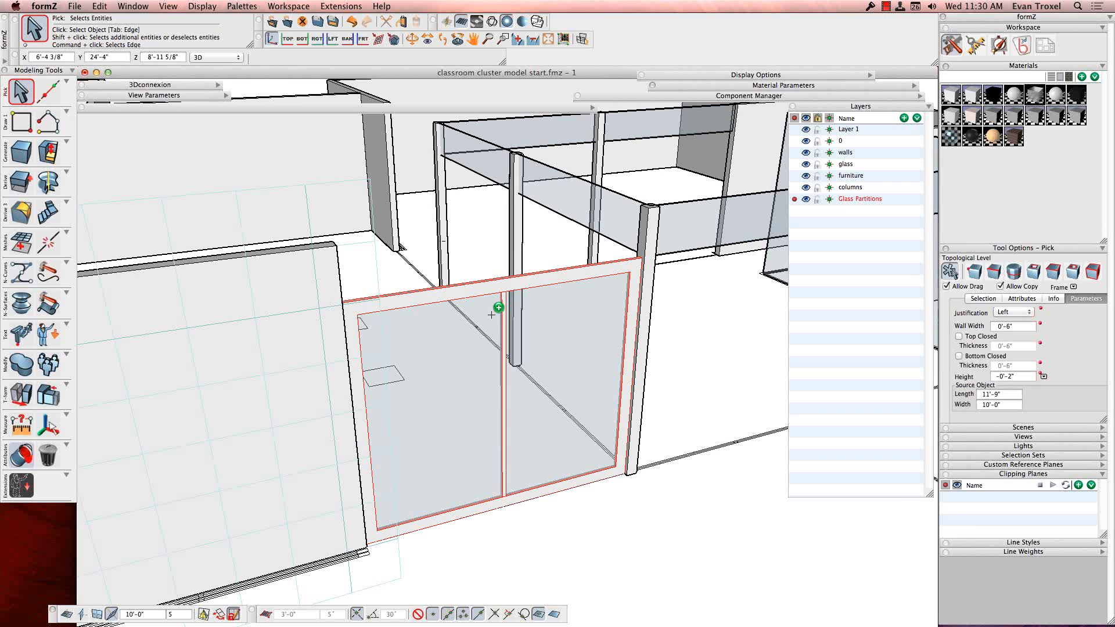
{"action": "left_click", "coordinate": [453, 340], "text": "shift"}
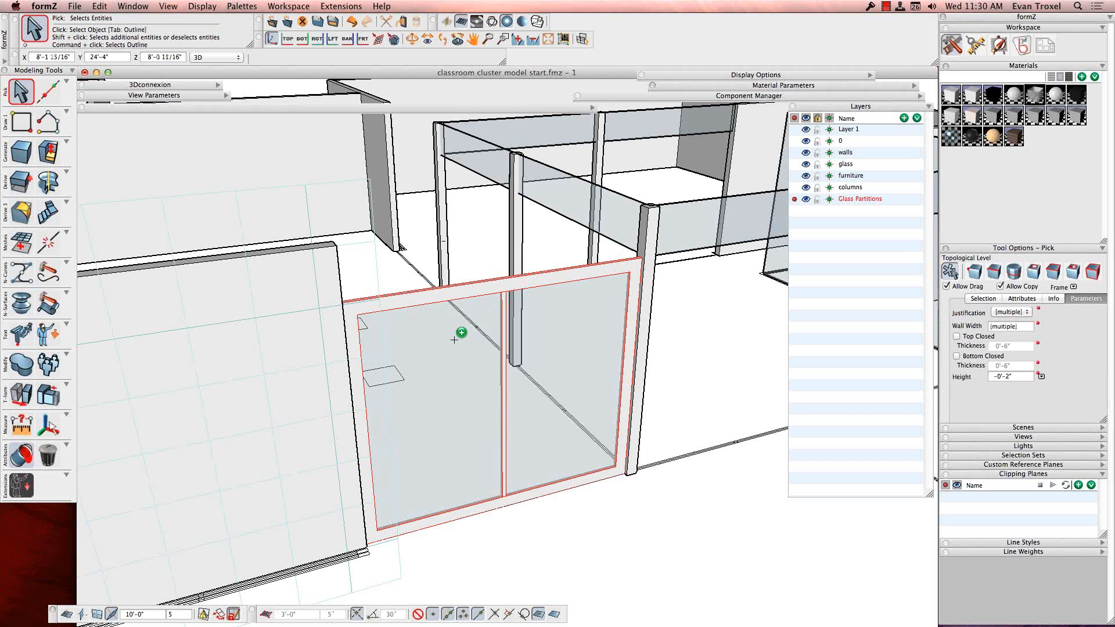
{"action": "right_click", "coordinate": [423, 326]}
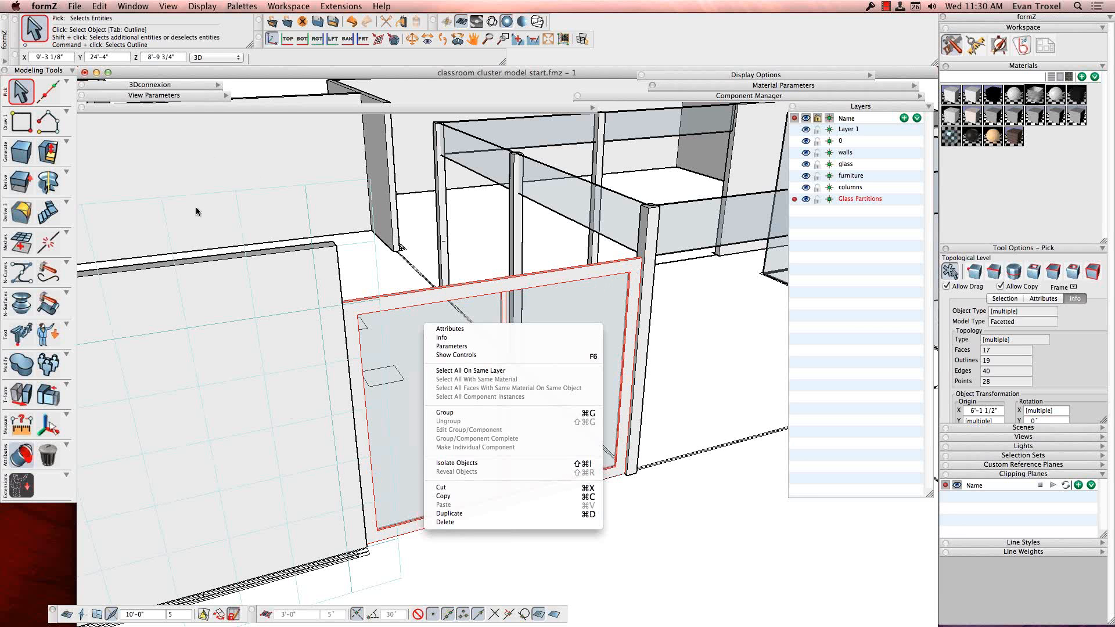
{"action": "left_click", "coordinate": [91, 337]}
{"action": "left_click", "coordinate": [95, 337]}
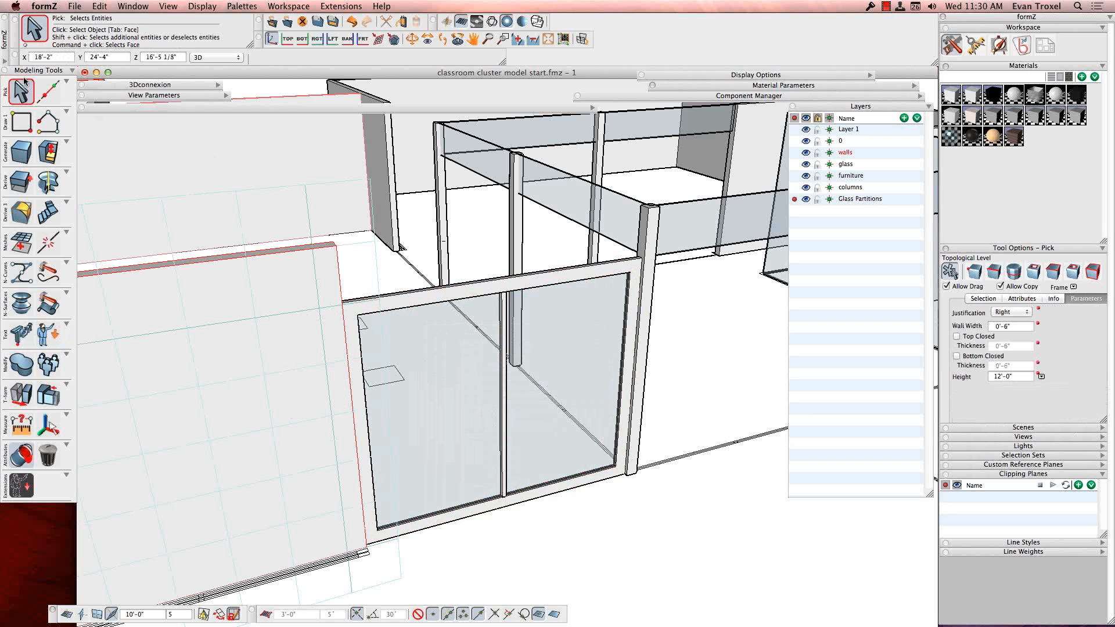
Create an embedded component named "Glass Door" from the frame, mullion and glass, replacing them, with its origin at the frame's wall-side floor corner
{"action": "left_click", "coordinate": [469, 291]}
{"action": "left_click", "coordinate": [502, 310], "text": "shift"}
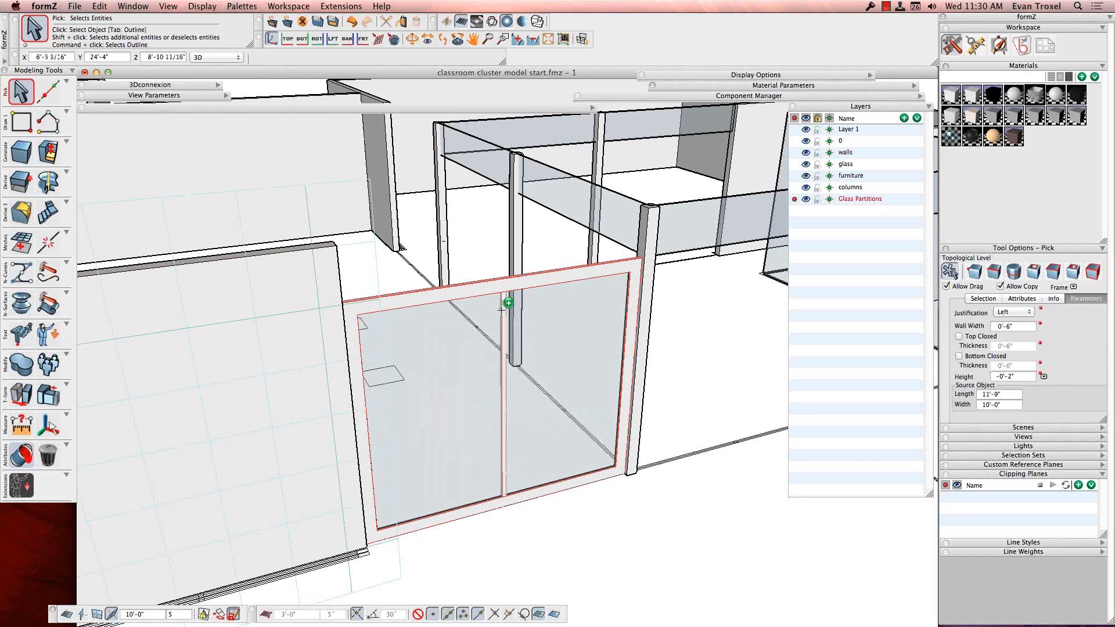
{"action": "left_click", "coordinate": [463, 333], "text": "shift"}
{"action": "left_click_drag", "start_coordinate": [50, 333], "coordinate": [126, 306]}
{"action": "left_click", "coordinate": [128, 323]}
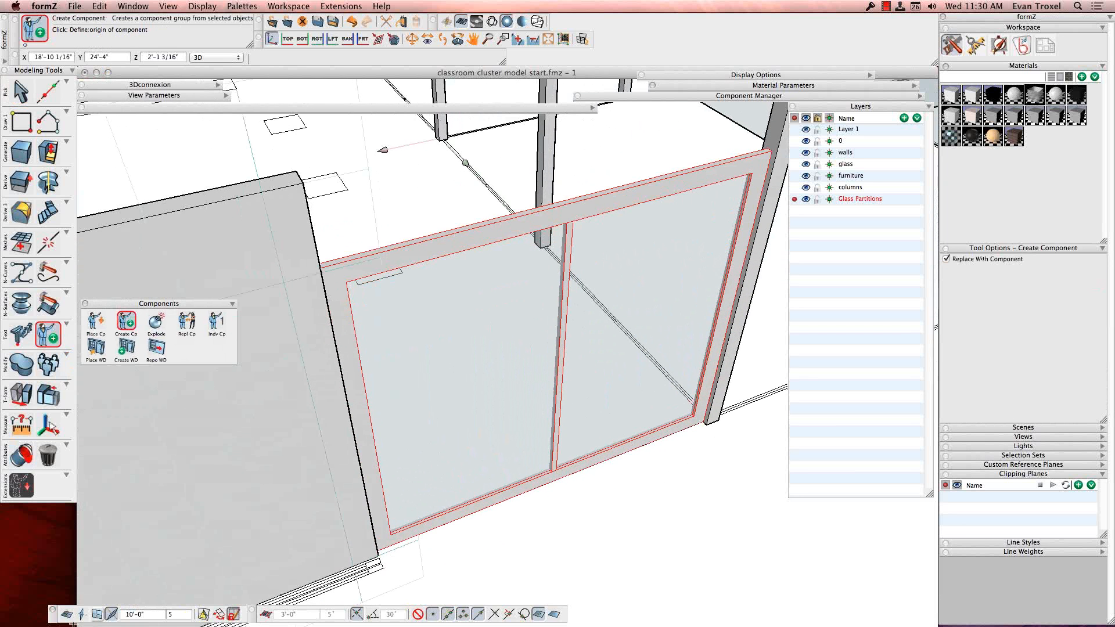
{"action": "left_click", "coordinate": [65, 614]}
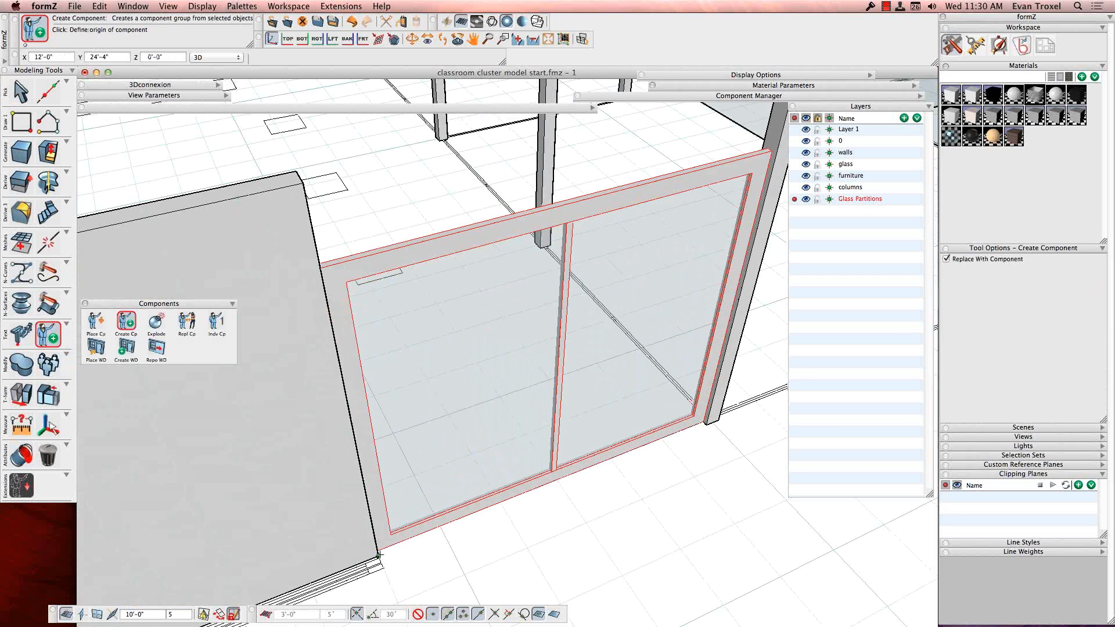
{"action": "left_click", "coordinate": [378, 556]}
{"action": "type", "text": "Glass Do"}
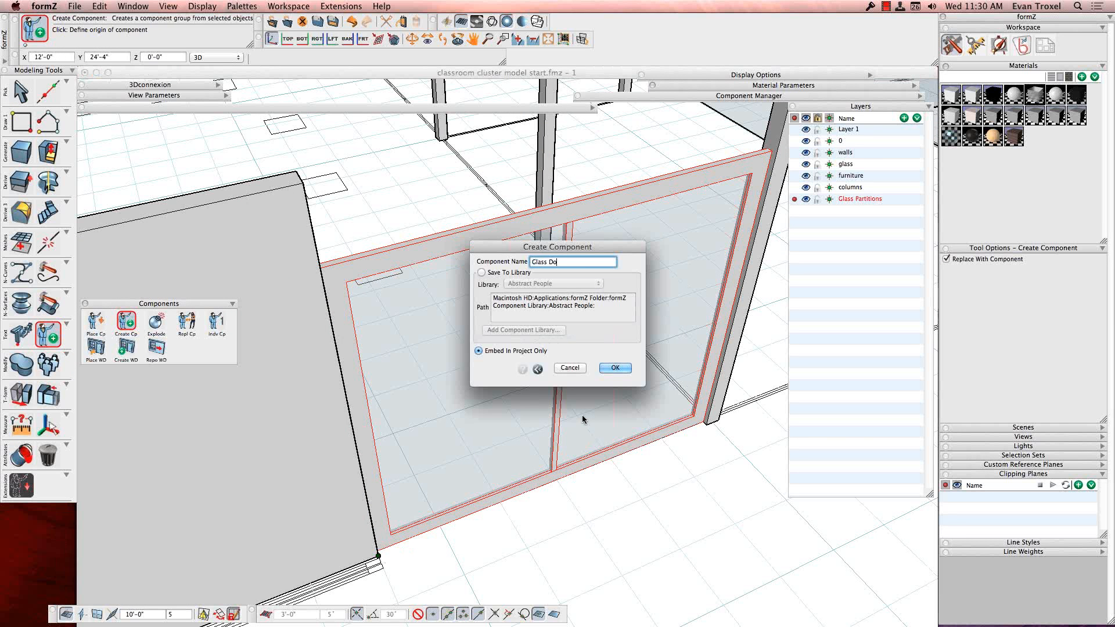
{"action": "key", "text": "Return"}
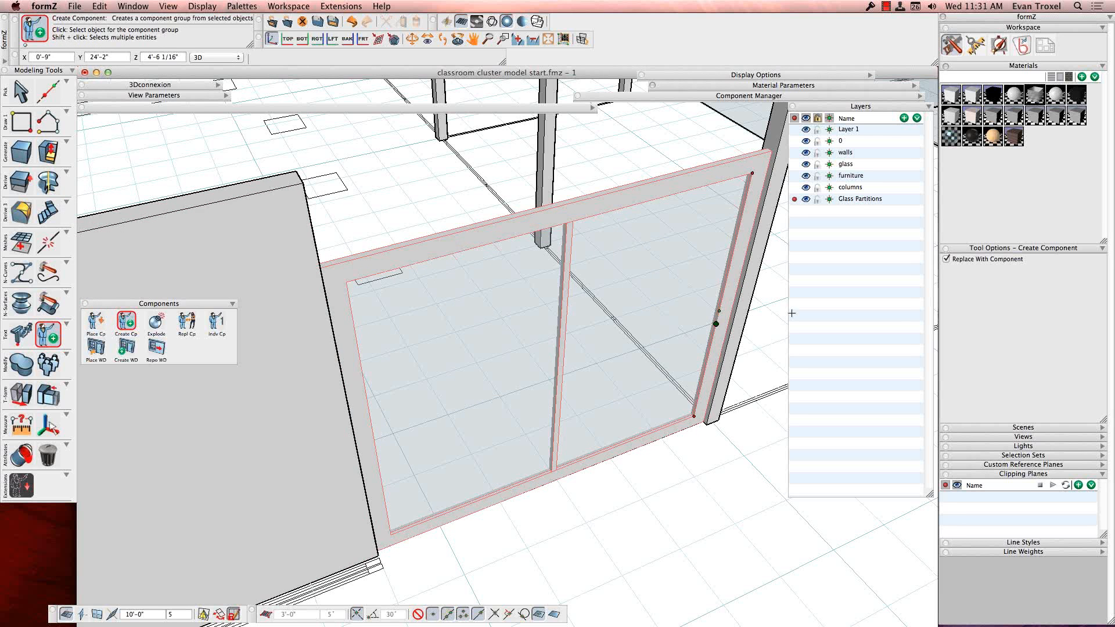
Choose the Glass Door component and place it at fixed 0° rotation in the empty bays beside the original door
{"action": "left_click", "coordinate": [919, 97]}
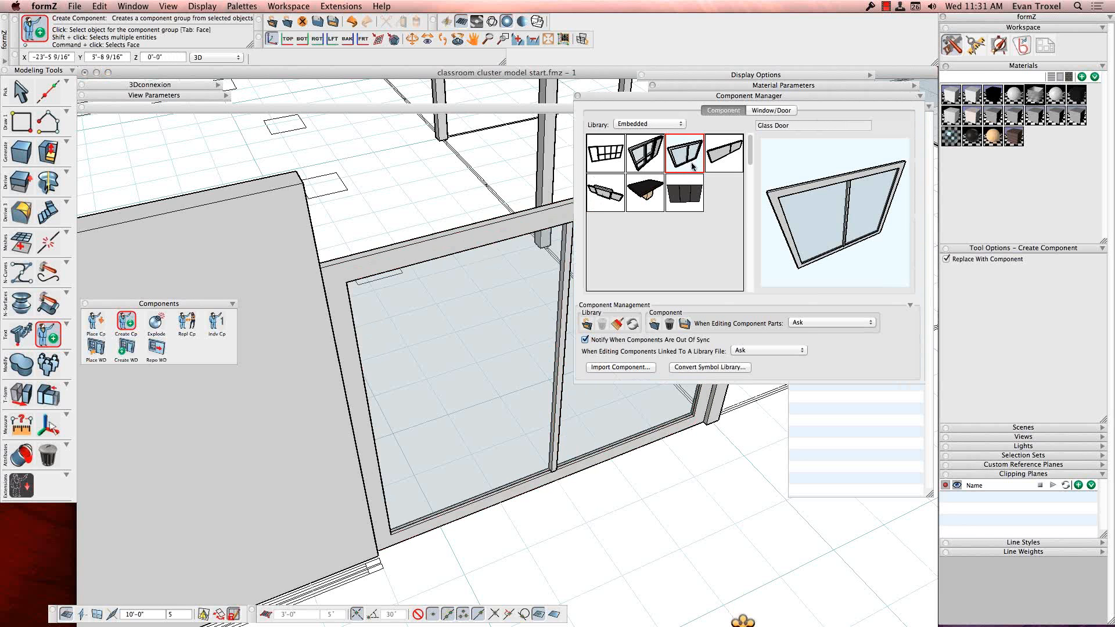
{"action": "left_click", "coordinate": [920, 97]}
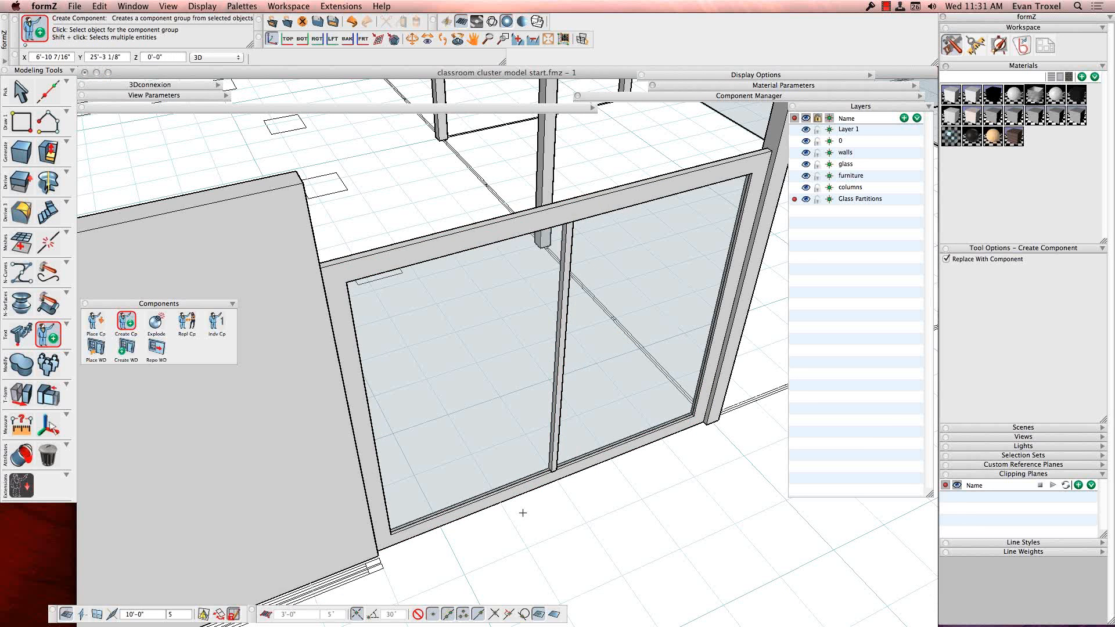
{"action": "left_click", "coordinate": [96, 322]}
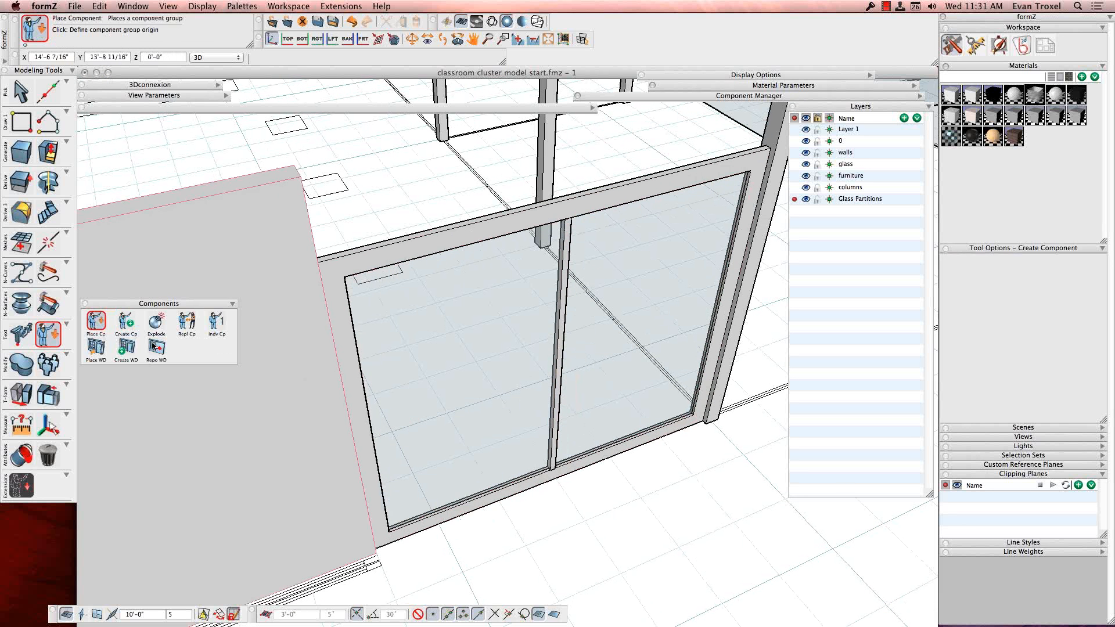
{"action": "left_click", "coordinate": [534, 505]}
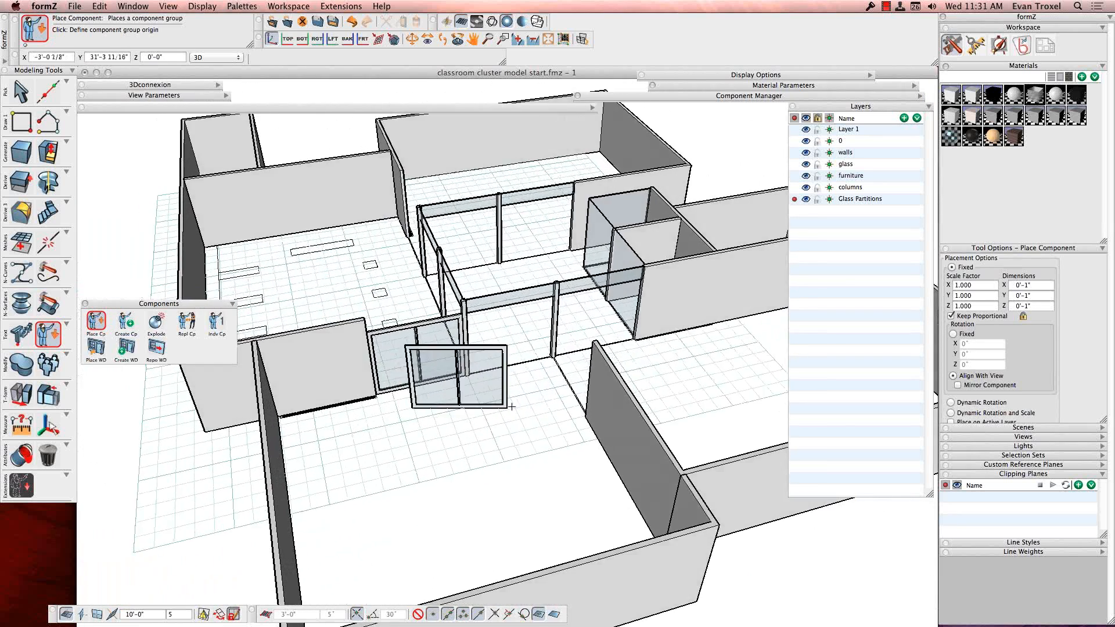
{"action": "left_click", "coordinate": [953, 334]}
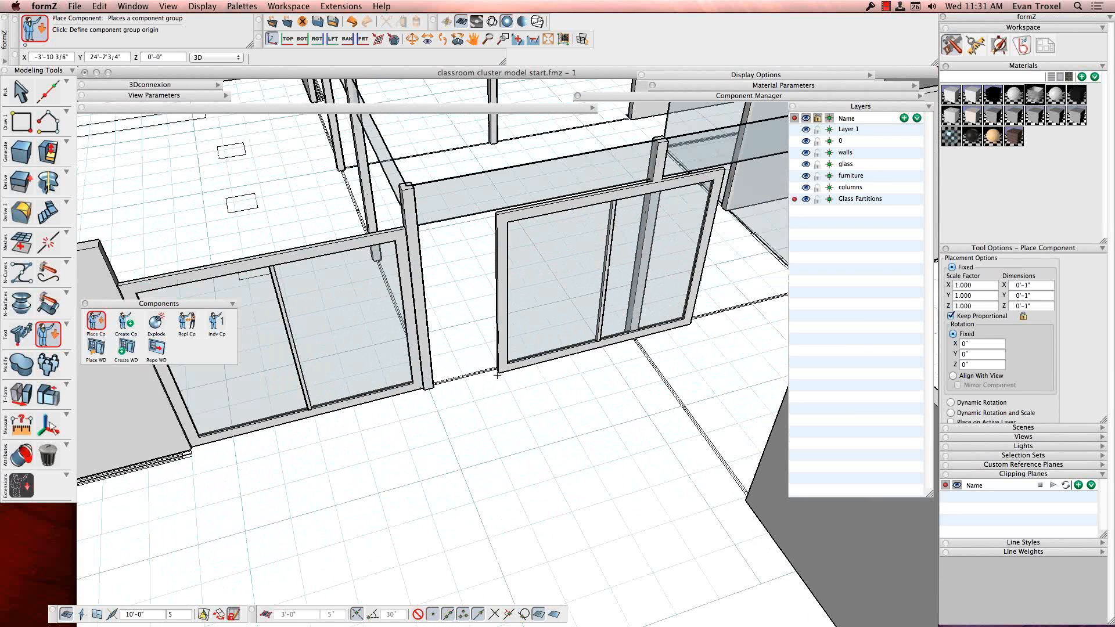
{"action": "left_click", "coordinate": [658, 332]}
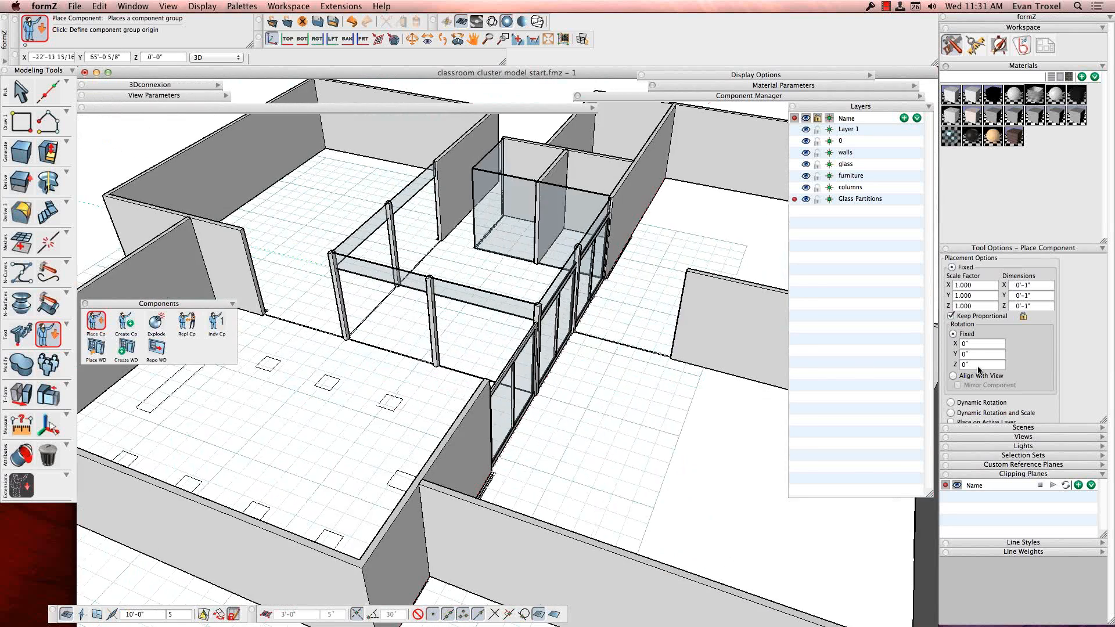
Set the component's fixed Z rotation to 90° and place Glass Doors along the perpendicular column line
{"action": "double_click", "coordinate": [978, 366]}
{"action": "type", "text": "90"}
{"action": "key", "text": "Return"}
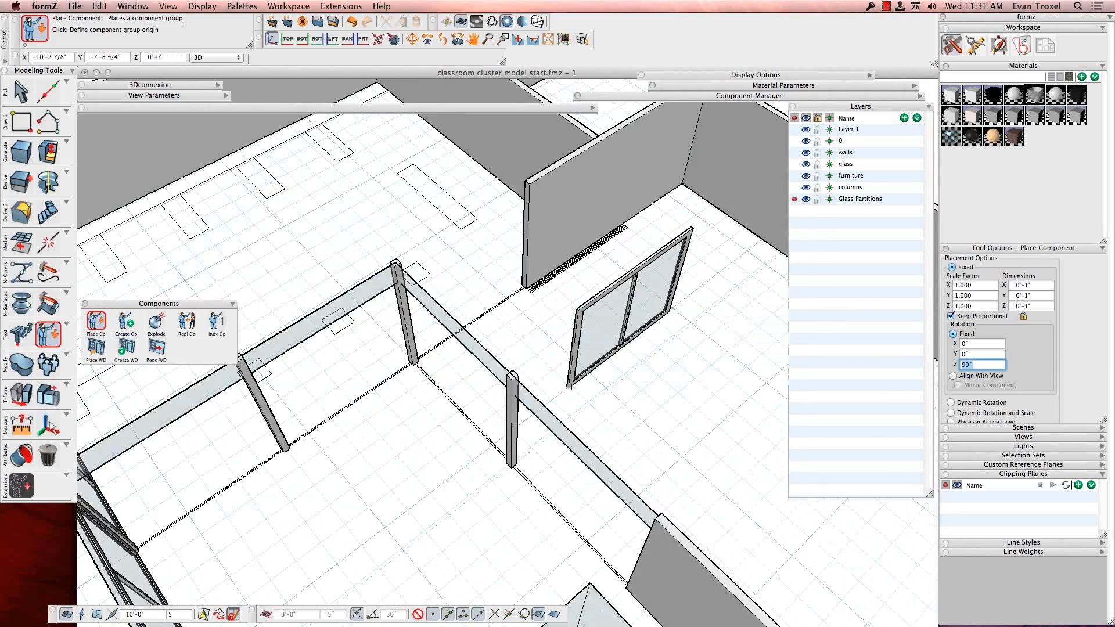
{"action": "left_click", "coordinate": [491, 305]}
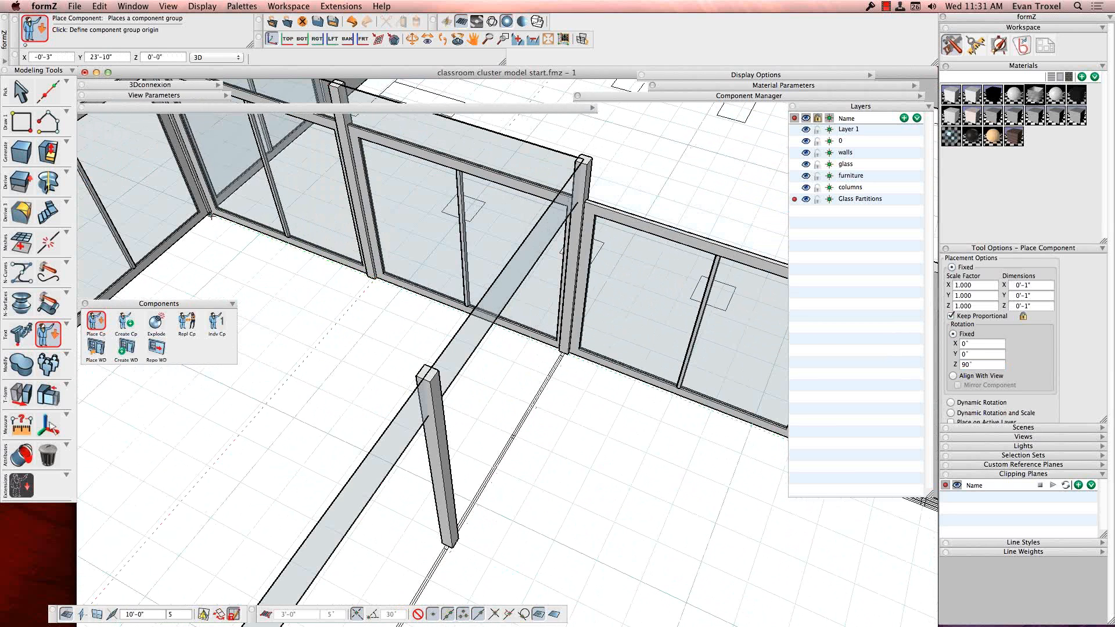
Try to multi-copy a placed glass door from its bay into the opening on the opposite side of the central space
{"action": "left_click", "coordinate": [23, 91]}
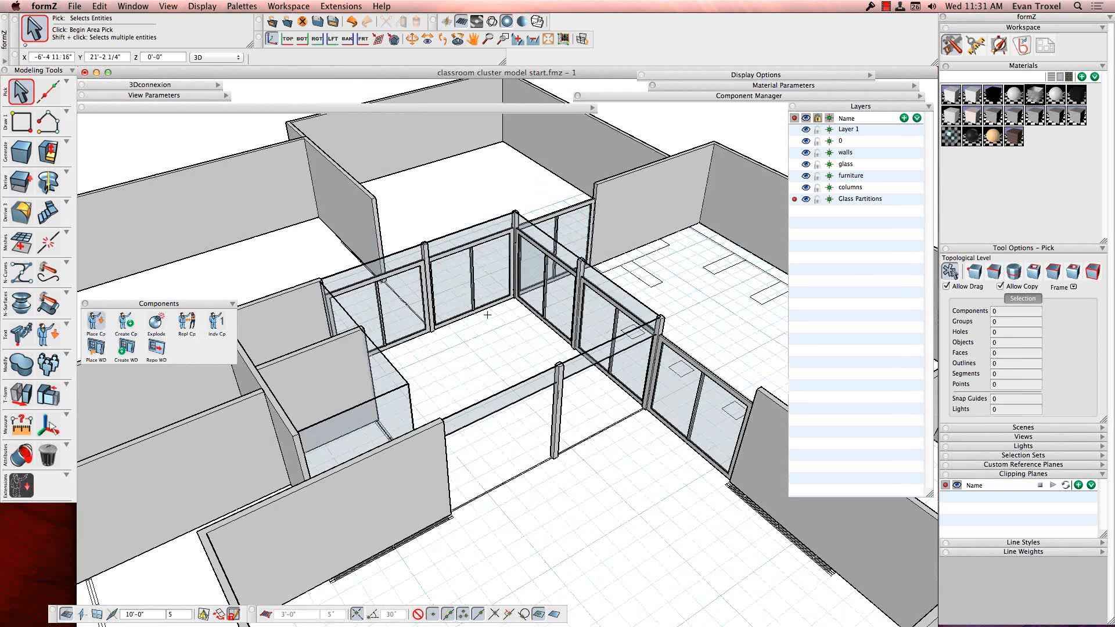
{"action": "left_click", "coordinate": [488, 313]}
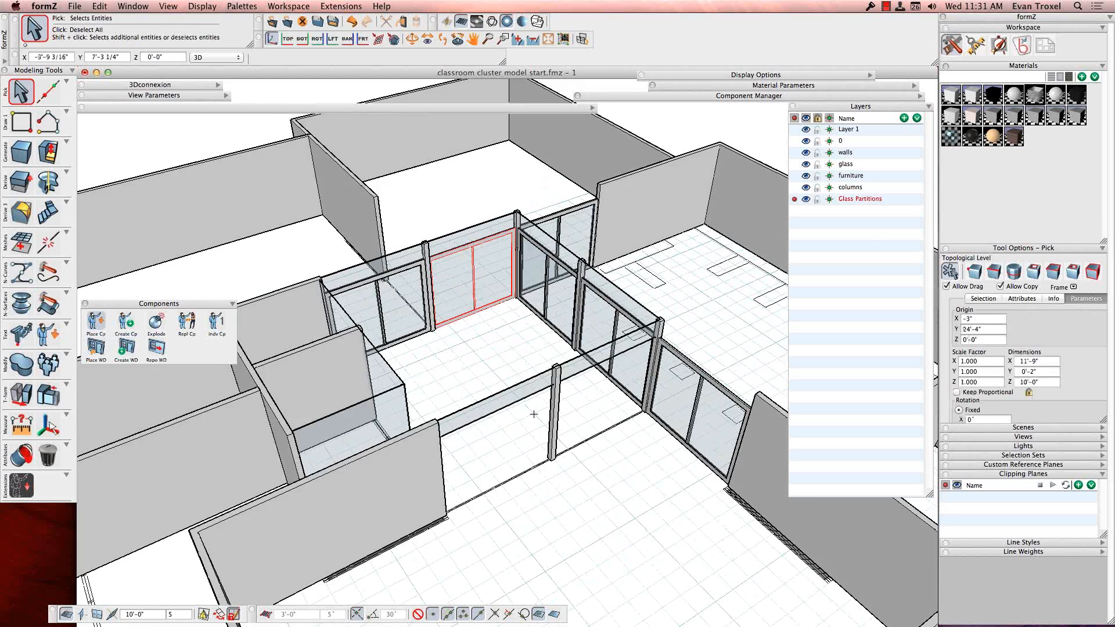
{"action": "left_click", "coordinate": [21, 395]}
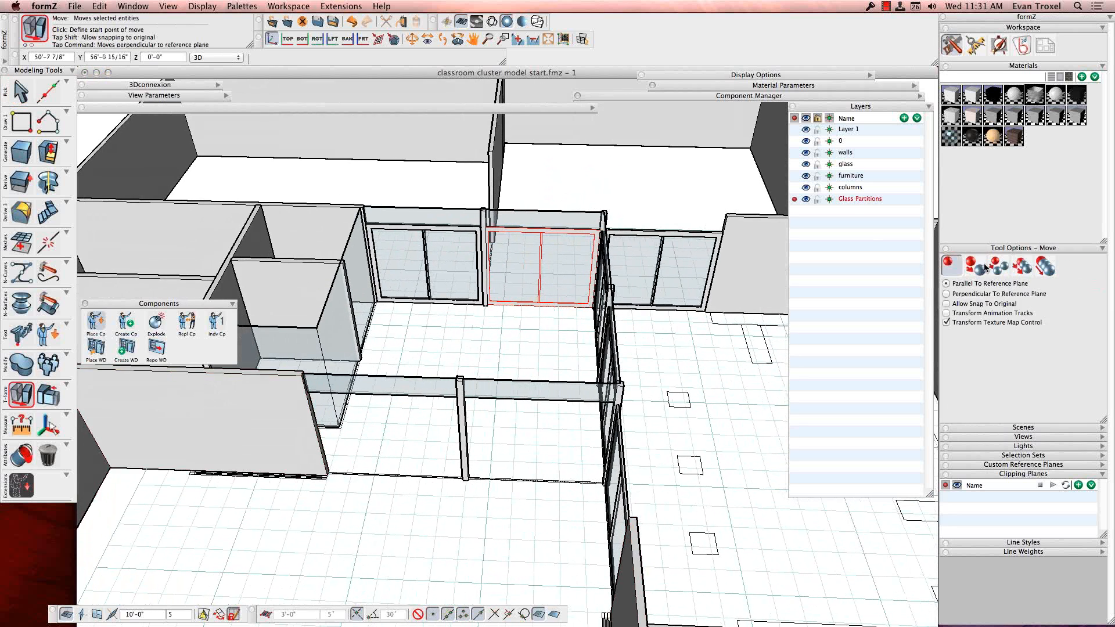
{"action": "left_click", "coordinate": [974, 271]}
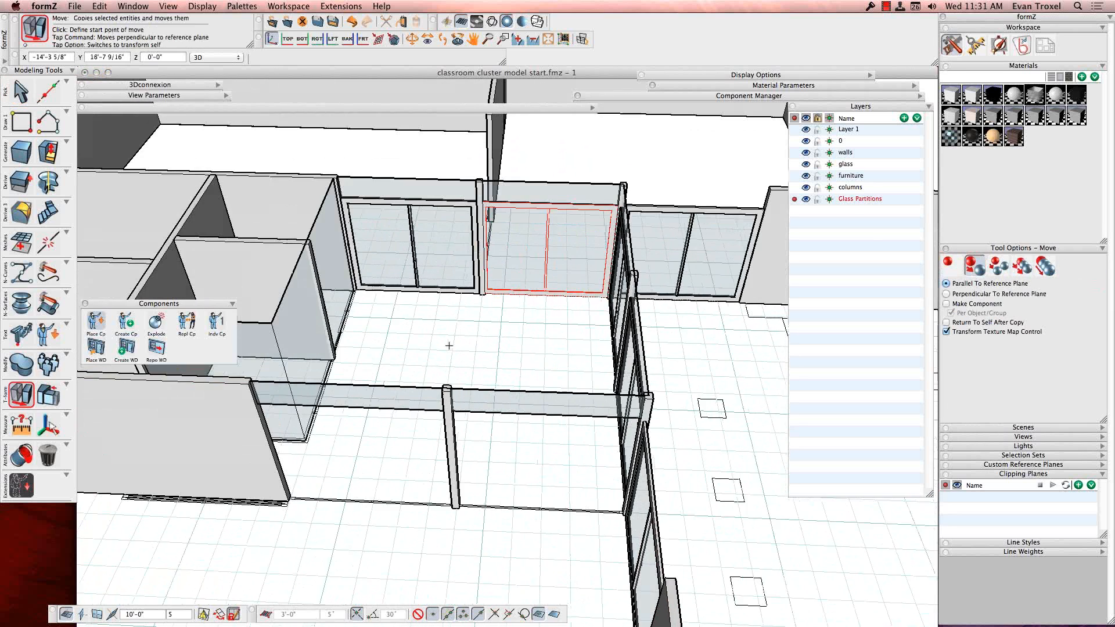
{"action": "left_click", "coordinate": [1022, 267]}
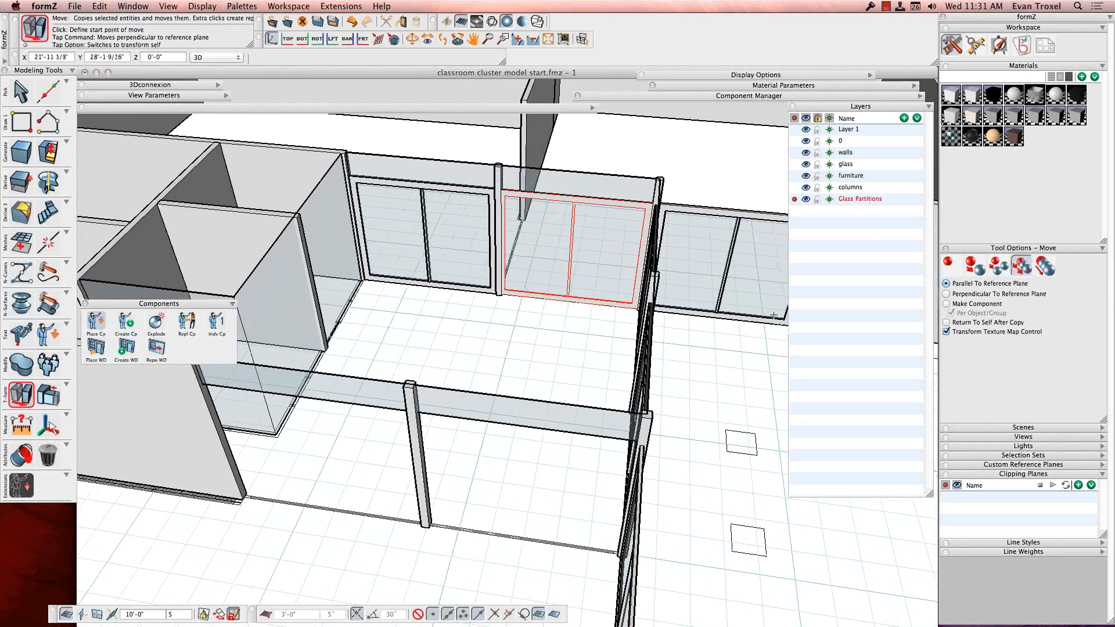
{"action": "left_click", "coordinate": [574, 281]}
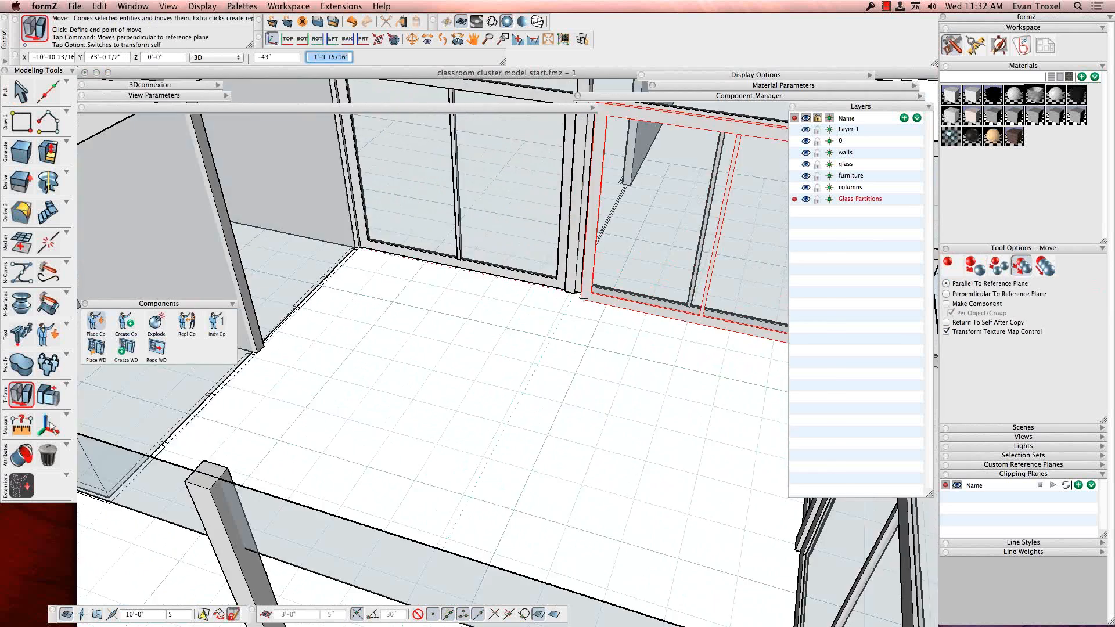
{"action": "left_click", "coordinate": [532, 518]}
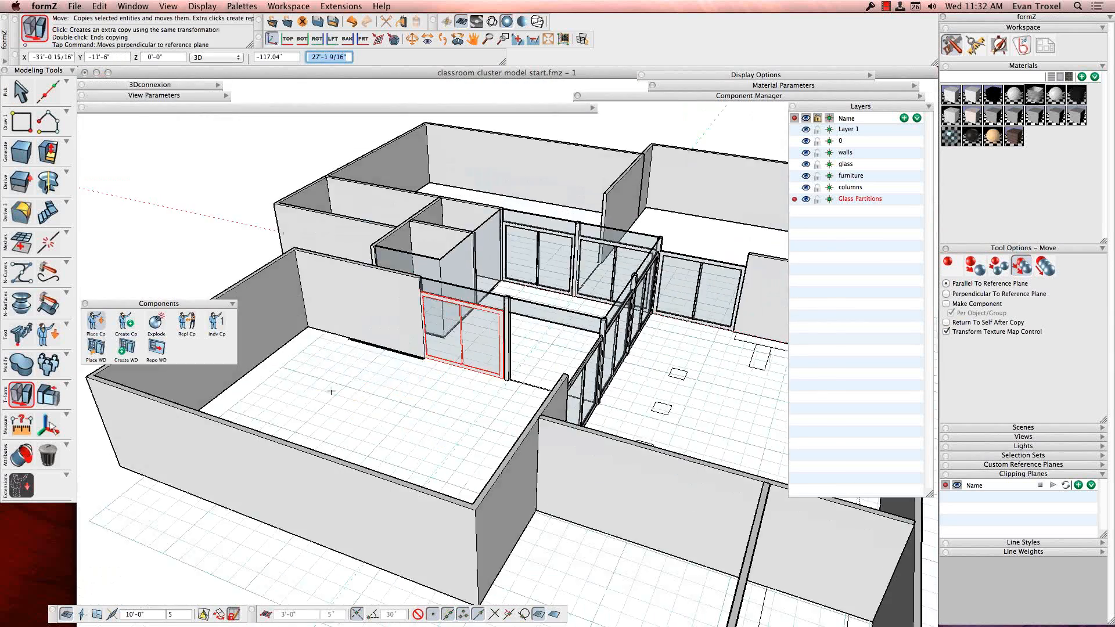
{"action": "key", "text": "q"}
{"action": "left_click", "coordinate": [478, 450]}
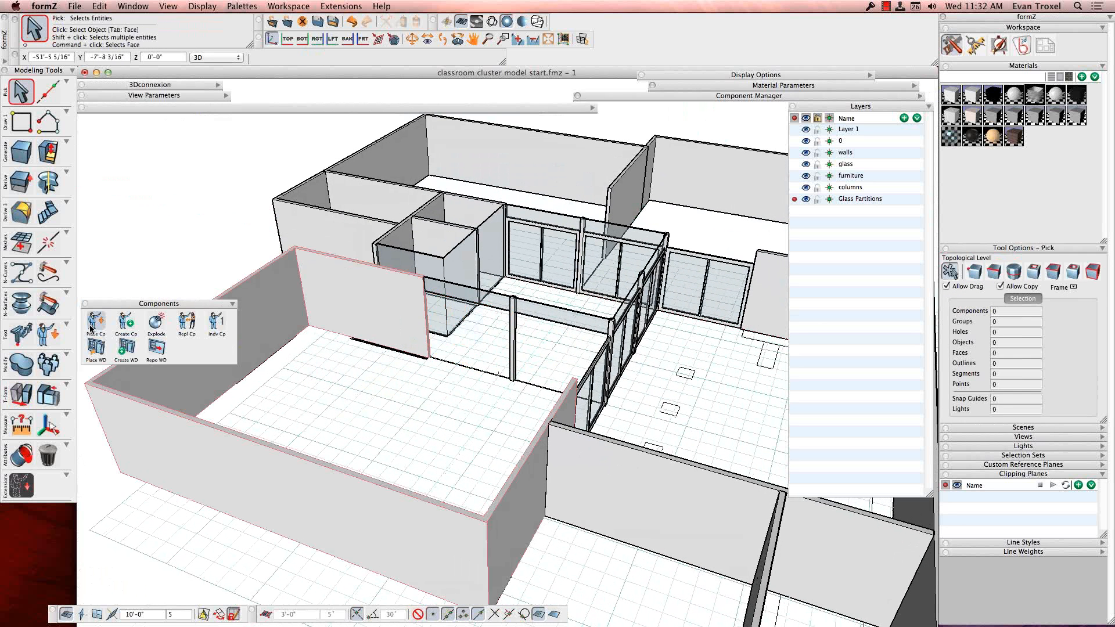
Set the component's fixed Z rotation to 0° and place Glass Doors in the open bays on the opposite side of the central space
{"action": "left_click", "coordinate": [96, 321]}
{"action": "left_click", "coordinate": [978, 365]}
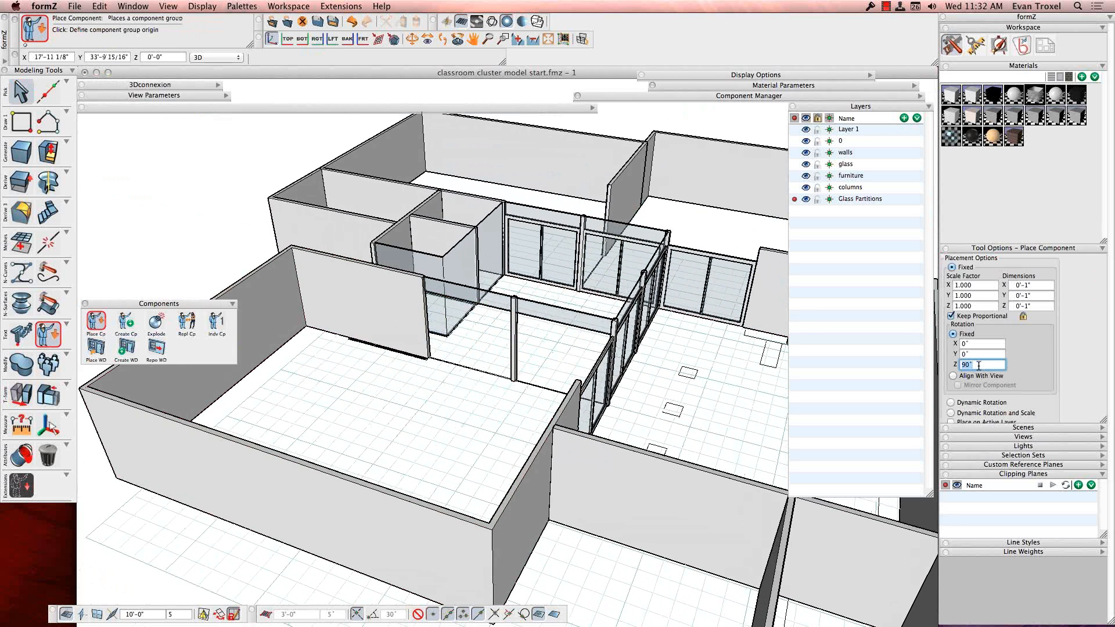
{"action": "type", "text": "0"}
{"action": "key", "text": "Return"}
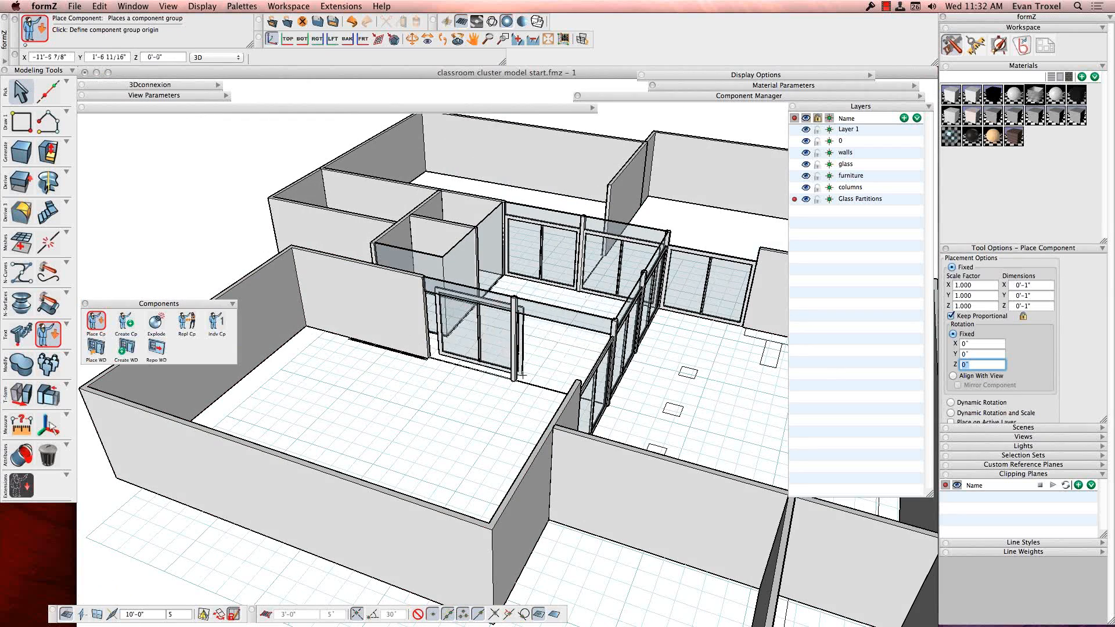
{"action": "scroll", "coordinate": [525, 375], "scroll_direction": "up", "scroll_amount": 6}
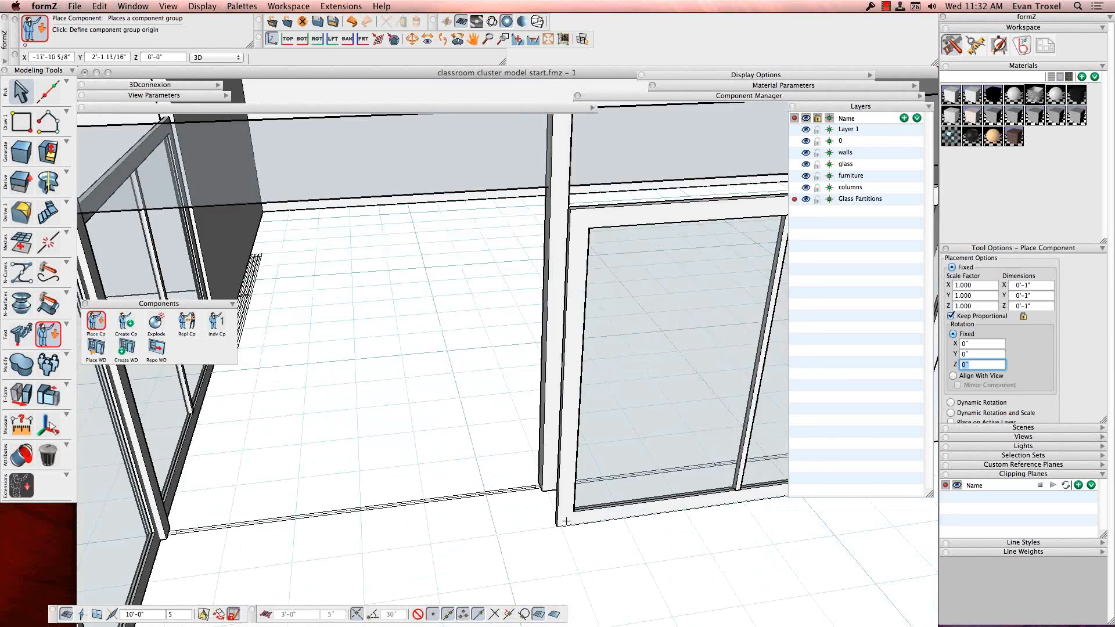
{"action": "left_click", "coordinate": [556, 501]}
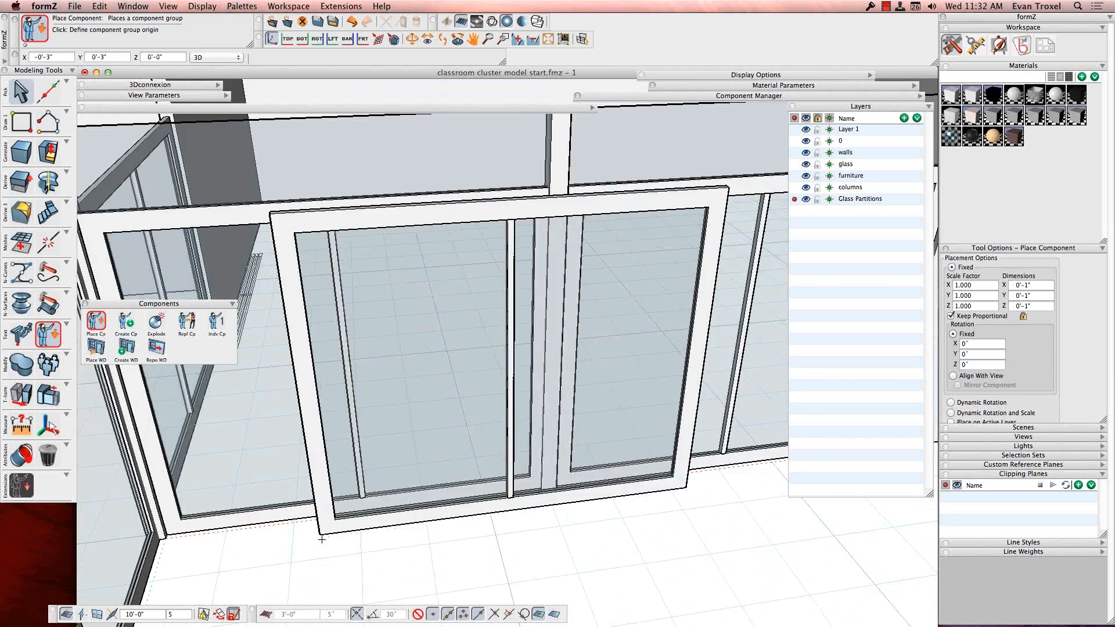
Set the fixed Z rotation back to 90° and place a Glass Door in the remaining opening between the corner column and the wall end
{"action": "scroll", "coordinate": [319, 539], "scroll_direction": "down", "scroll_amount": 10}
{"action": "middle_click_drag", "start_coordinate": [543, 510], "coordinate": [673, 479]}
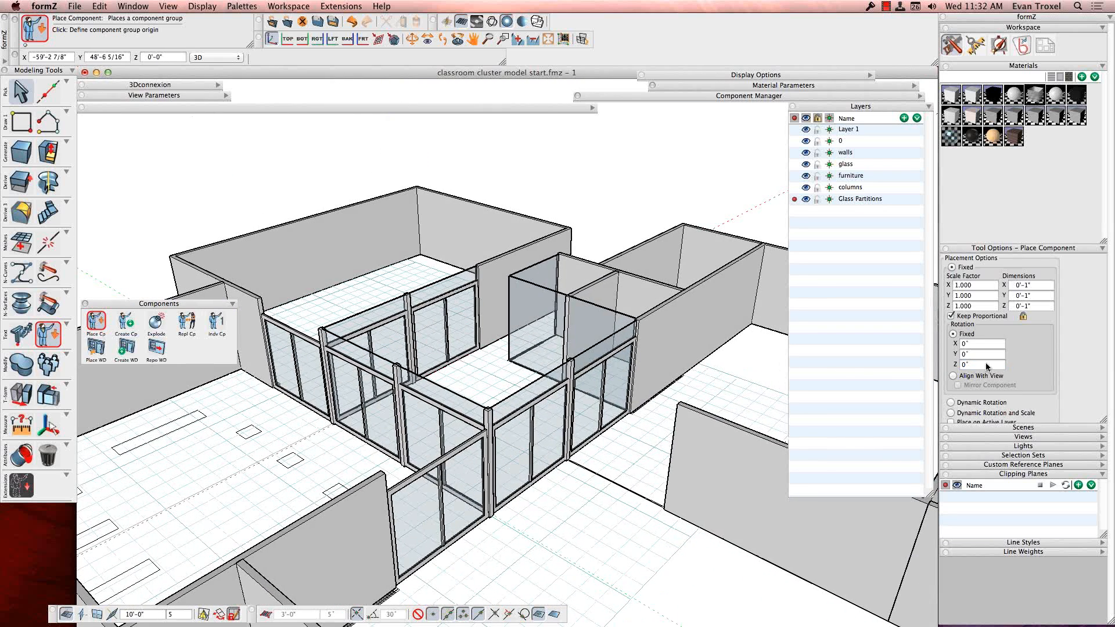
{"action": "key", "text": "Return"}
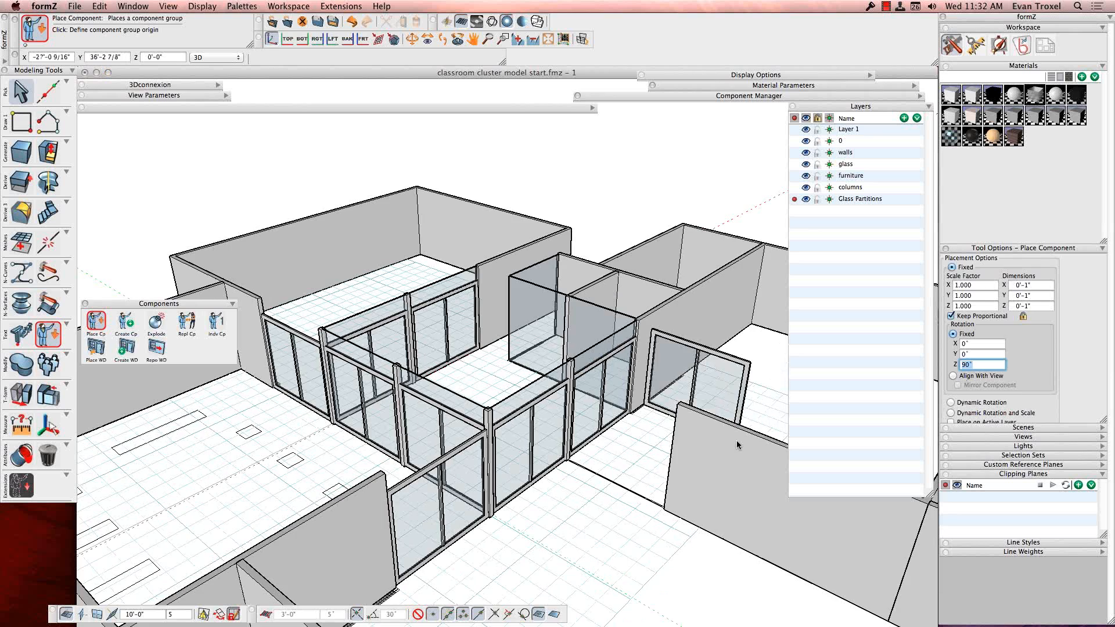
{"action": "middle_click_drag", "start_coordinate": [736, 440], "coordinate": [298, 520]}
{"action": "scroll", "coordinate": [299, 521], "scroll_direction": "up", "scroll_amount": 8}
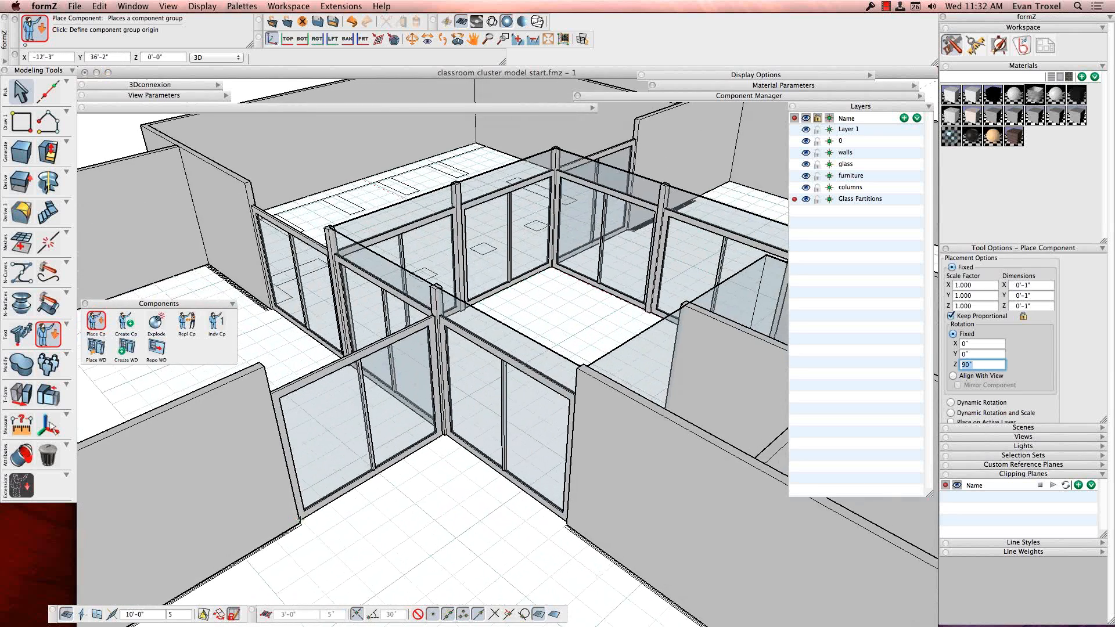
{"action": "left_click", "coordinate": [294, 528]}
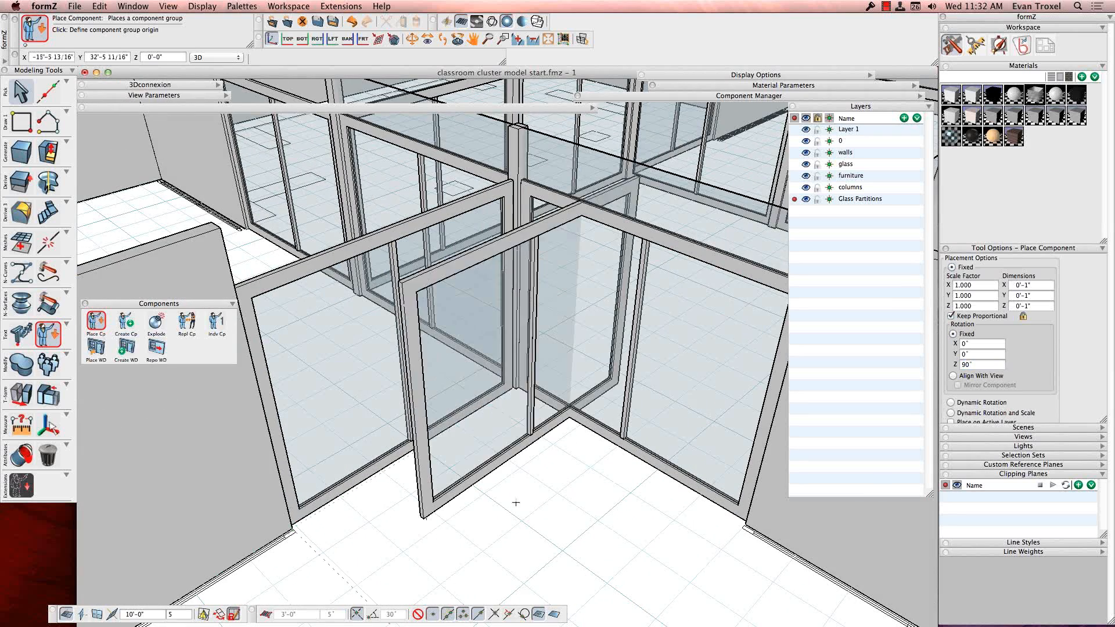
Leave component placement for the Pick tool, review the whole cluster and close the floating Components toolset
{"action": "scroll", "coordinate": [637, 469], "scroll_direction": "down", "scroll_amount": 6}
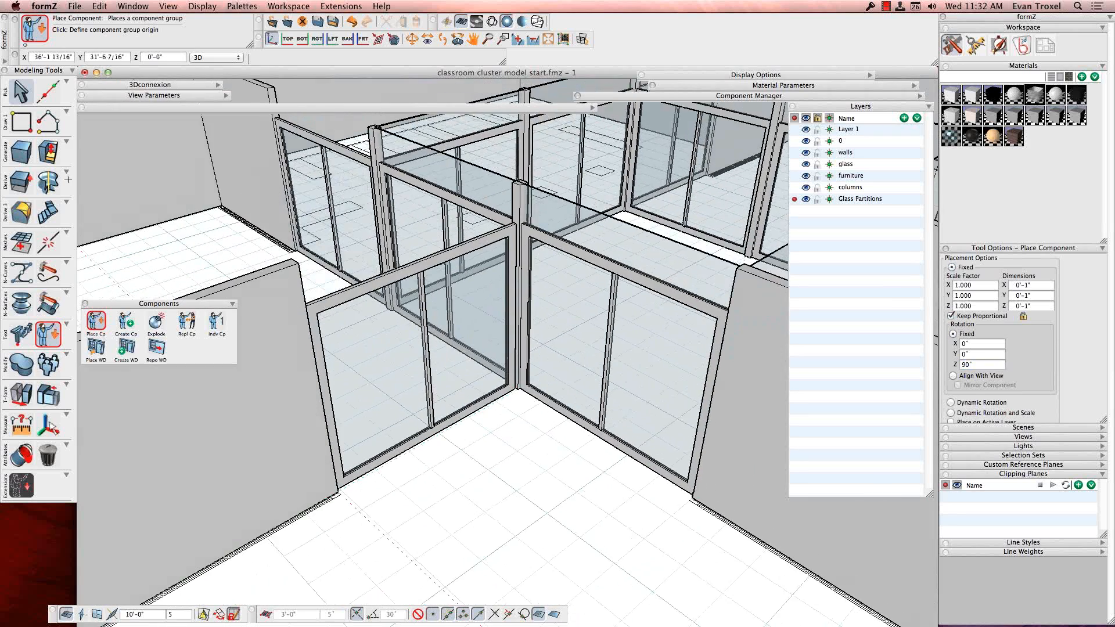
{"action": "left_click", "coordinate": [14, 91]}
{"action": "scroll", "coordinate": [459, 493], "scroll_direction": "down", "scroll_amount": 10}
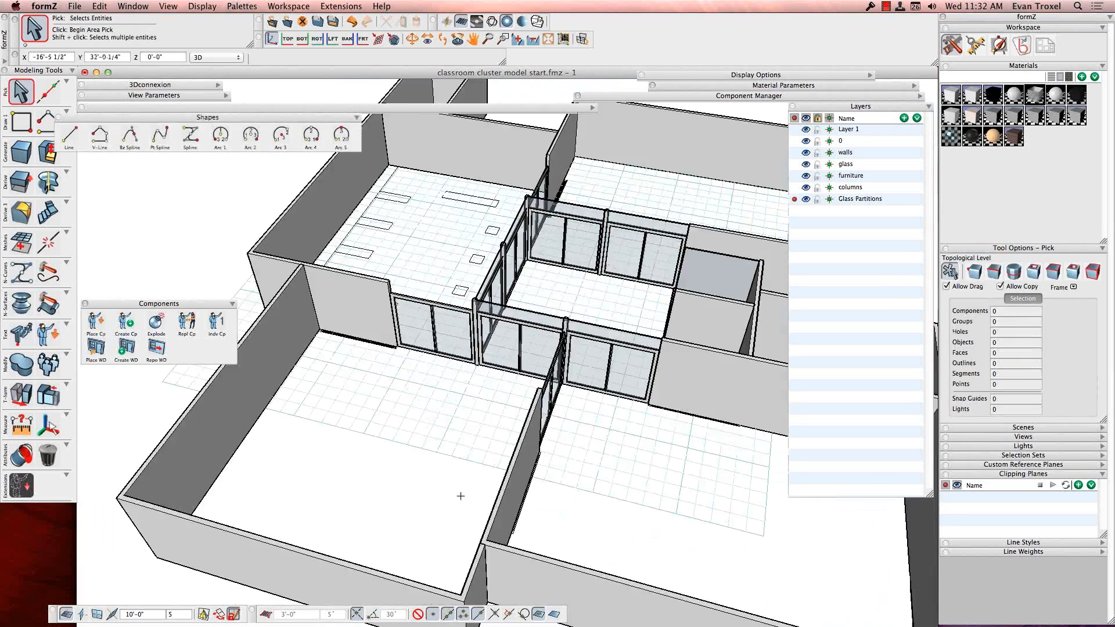
{"action": "scroll", "coordinate": [460, 496], "scroll_direction": "down", "scroll_amount": 8}
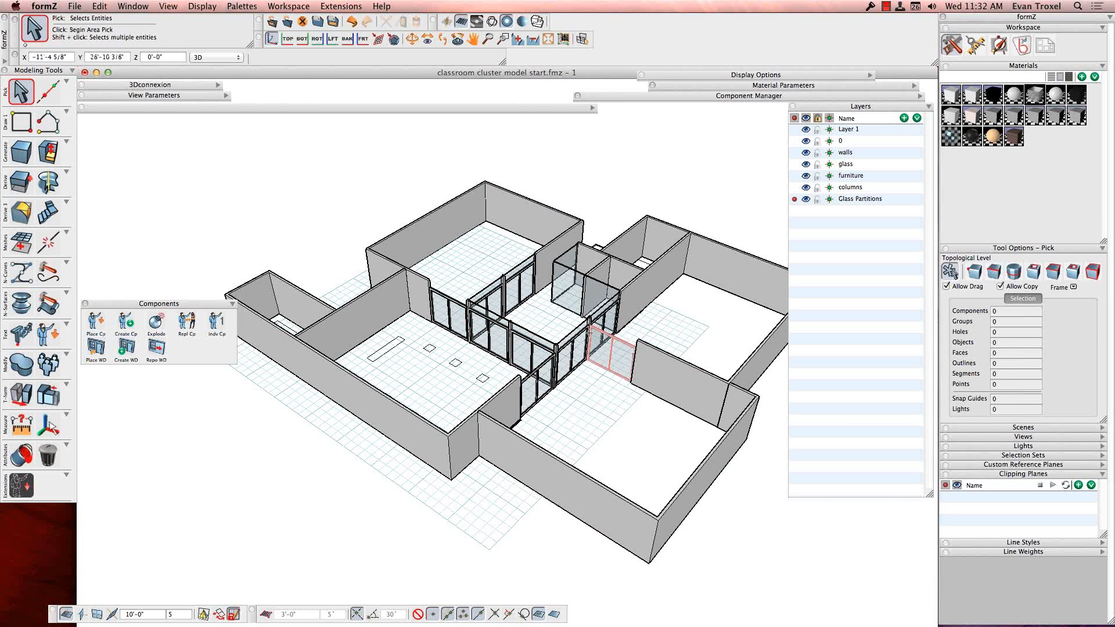
{"action": "scroll", "coordinate": [604, 443], "scroll_direction": "up", "scroll_amount": 5}
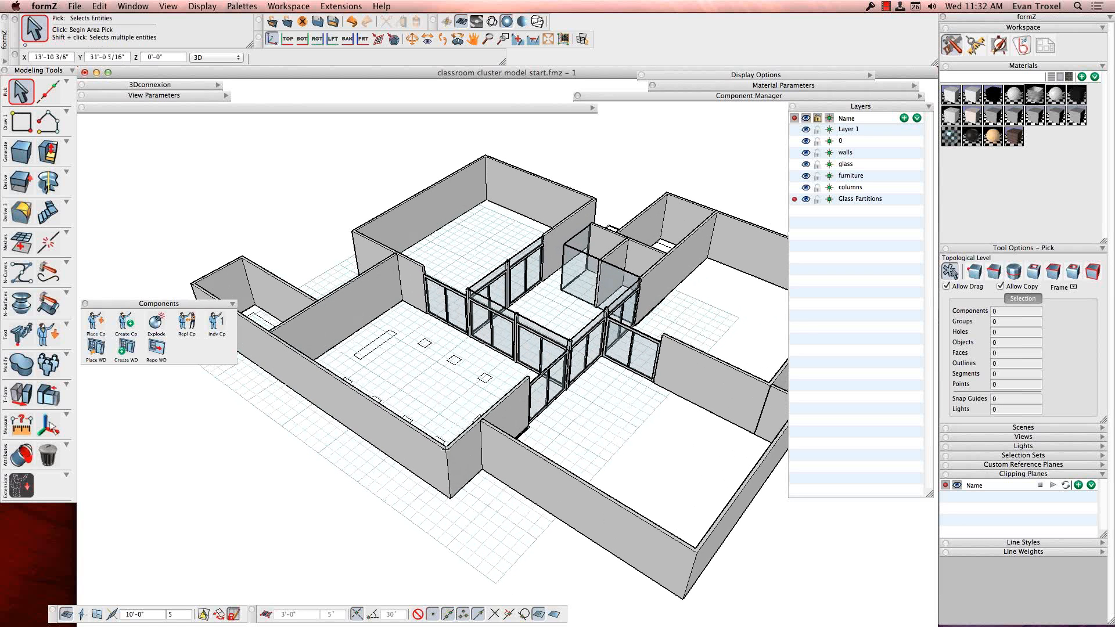
{"action": "left_click", "coordinate": [86, 304]}
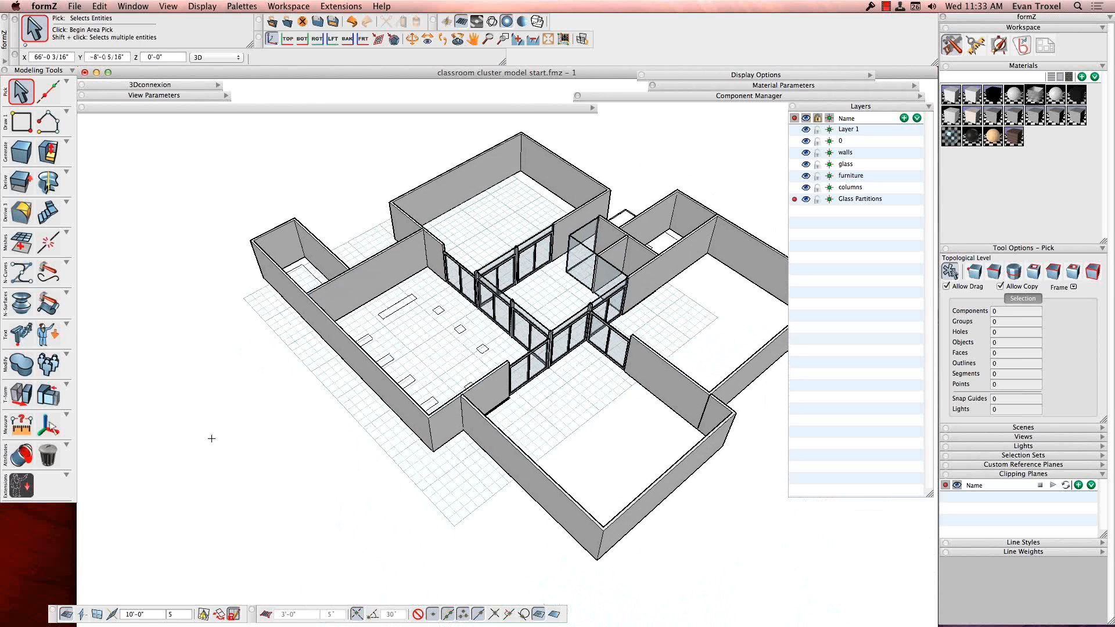
Activate the Place Window/Door tool and choose Door Interior Commercial from the Doors library
{"action": "left_click", "coordinate": [45, 337]}
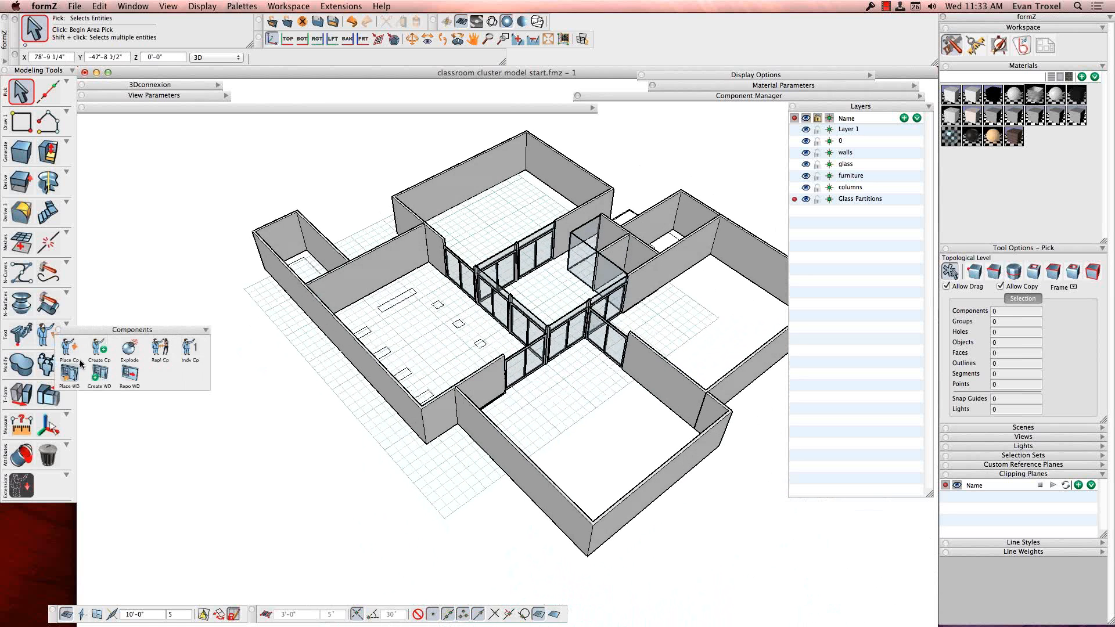
{"action": "left_click_drag", "start_coordinate": [97, 333], "coordinate": [128, 296]}
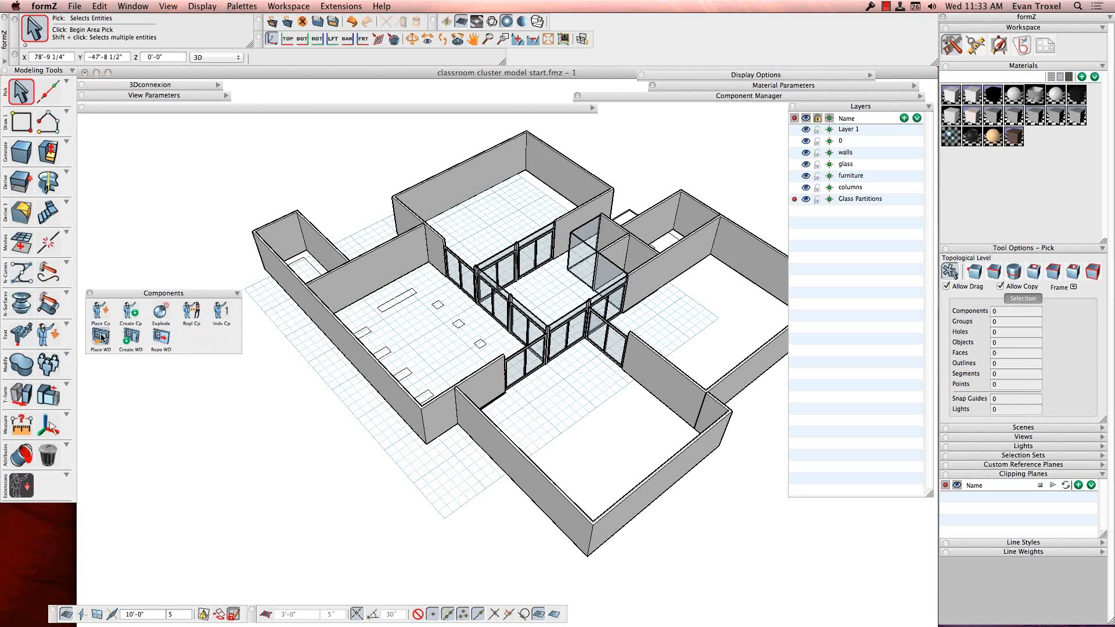
{"action": "left_click", "coordinate": [101, 337]}
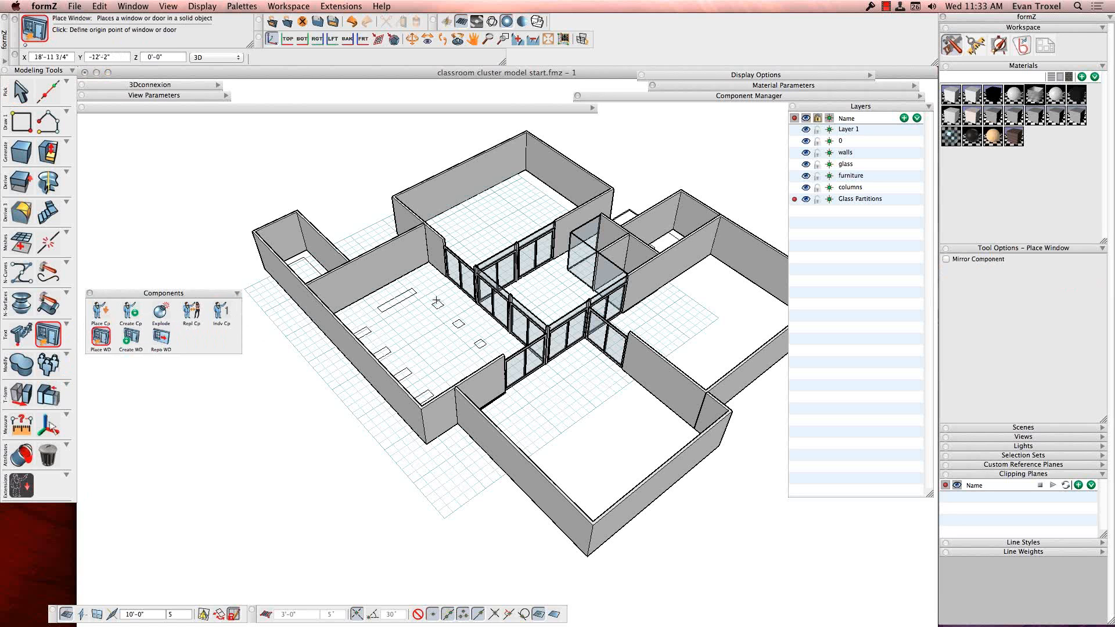
{"action": "left_click", "coordinate": [920, 97]}
{"action": "left_click", "coordinate": [768, 110]}
{"action": "left_click", "coordinate": [655, 125]}
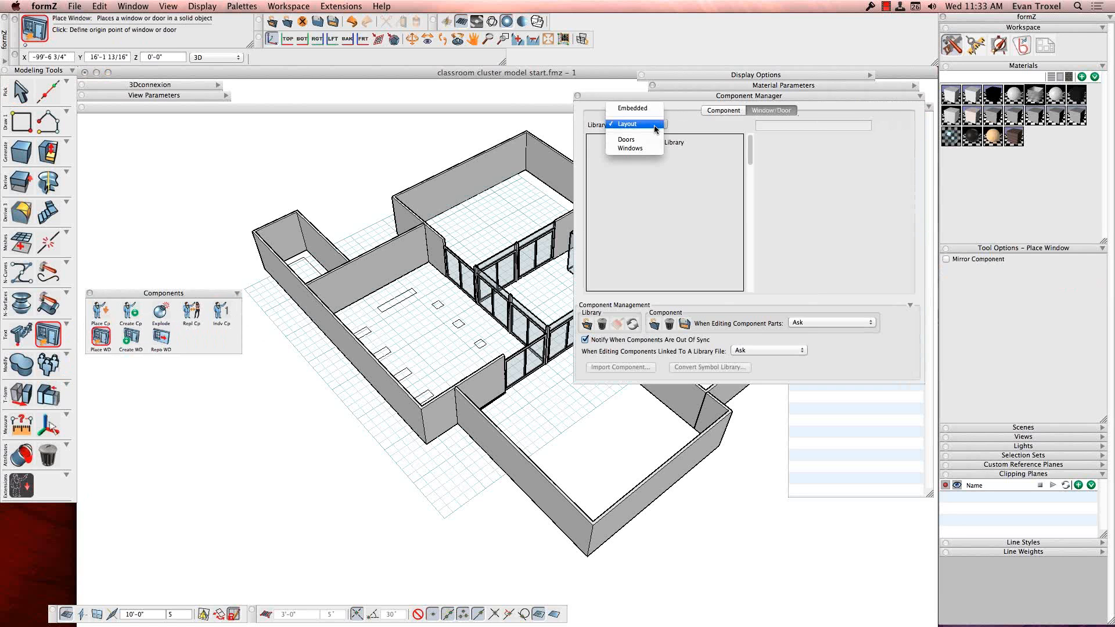
{"action": "left_click", "coordinate": [648, 140]}
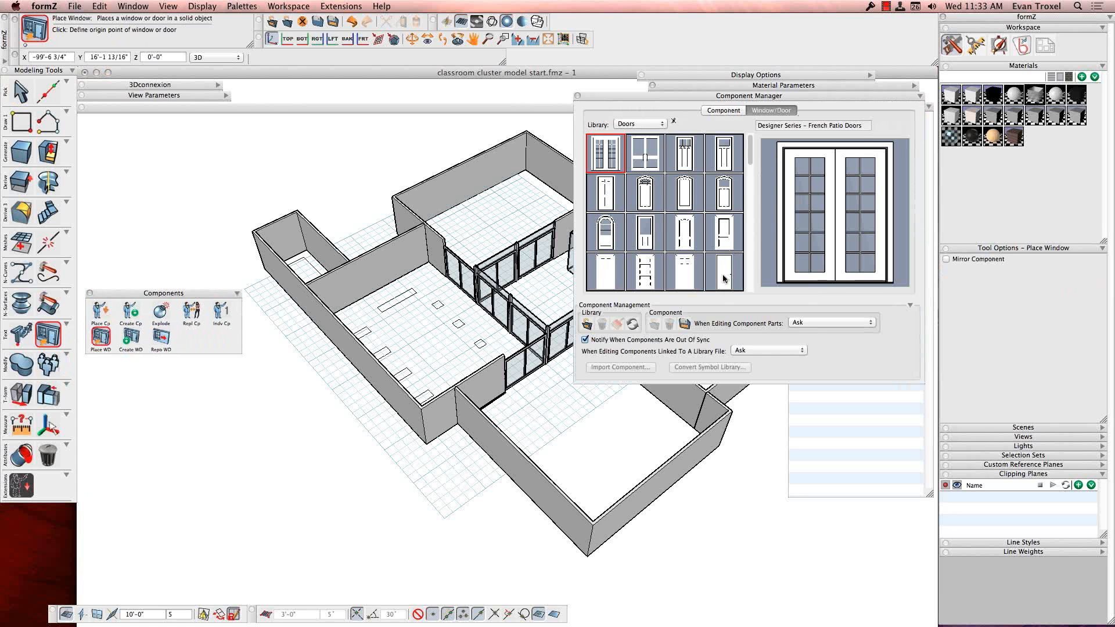
{"action": "left_click", "coordinate": [724, 279]}
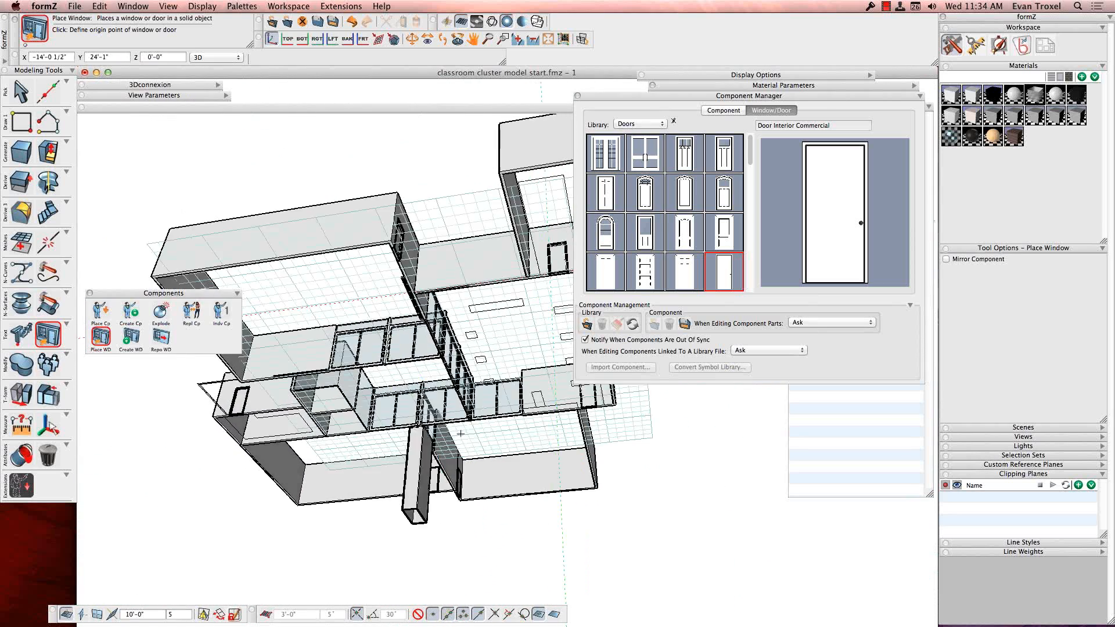
Try to reposition the door near the building's outer corner farther along the same wall
{"action": "left_click", "coordinate": [22, 92]}
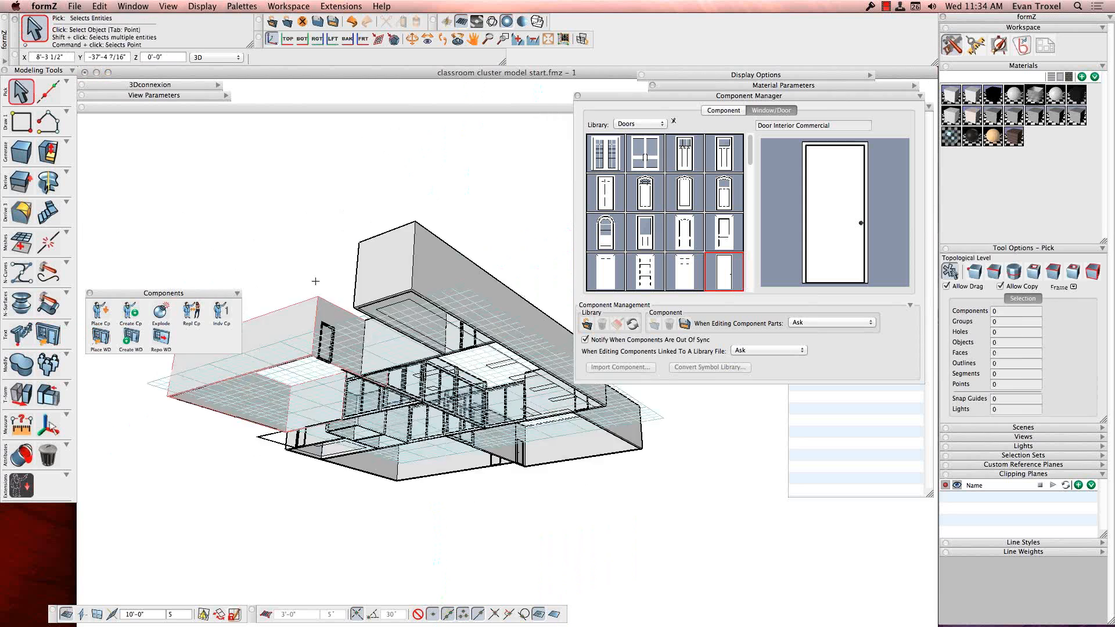
{"action": "left_click", "coordinate": [160, 337]}
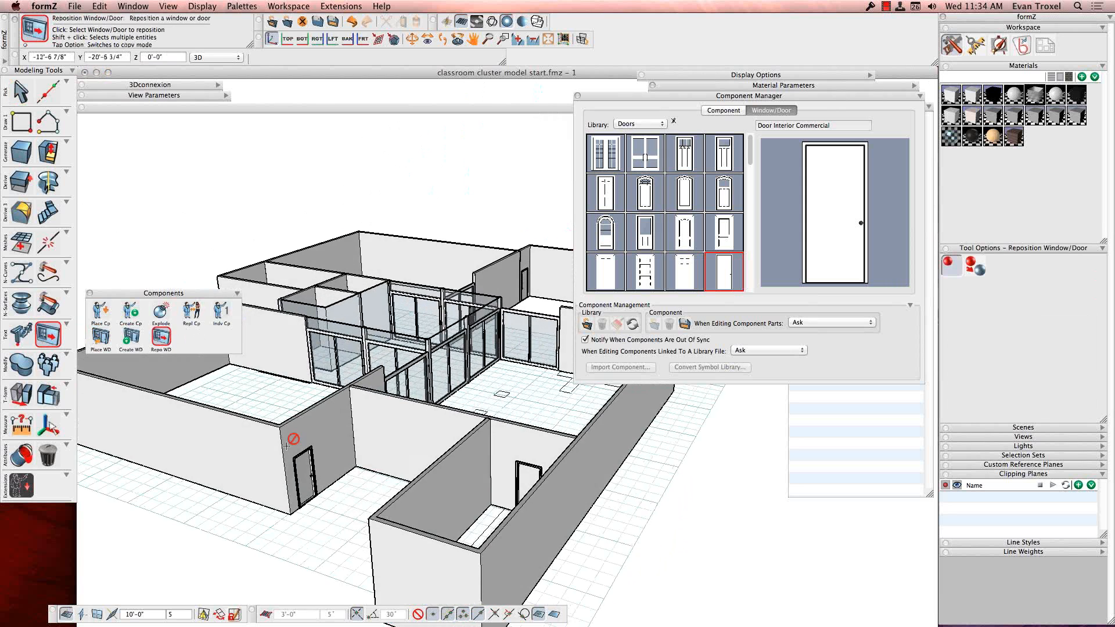
{"action": "left_click", "coordinate": [302, 464]}
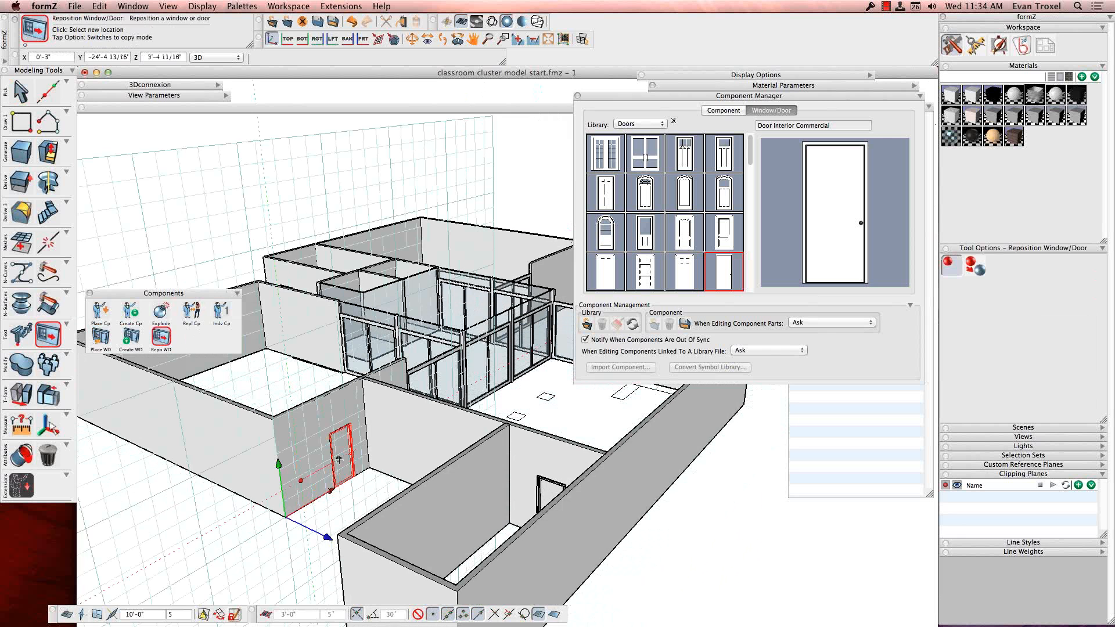
{"action": "left_click", "coordinate": [350, 469]}
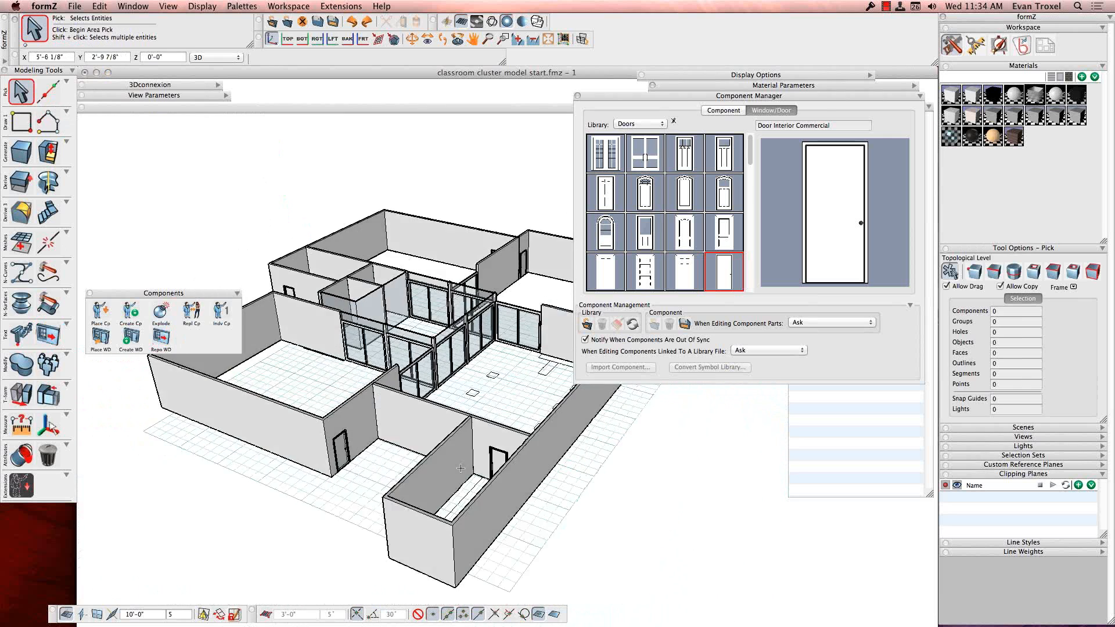
Close the Components tool palette and collapse the Component Manager
{"action": "left_click", "coordinate": [88, 294]}
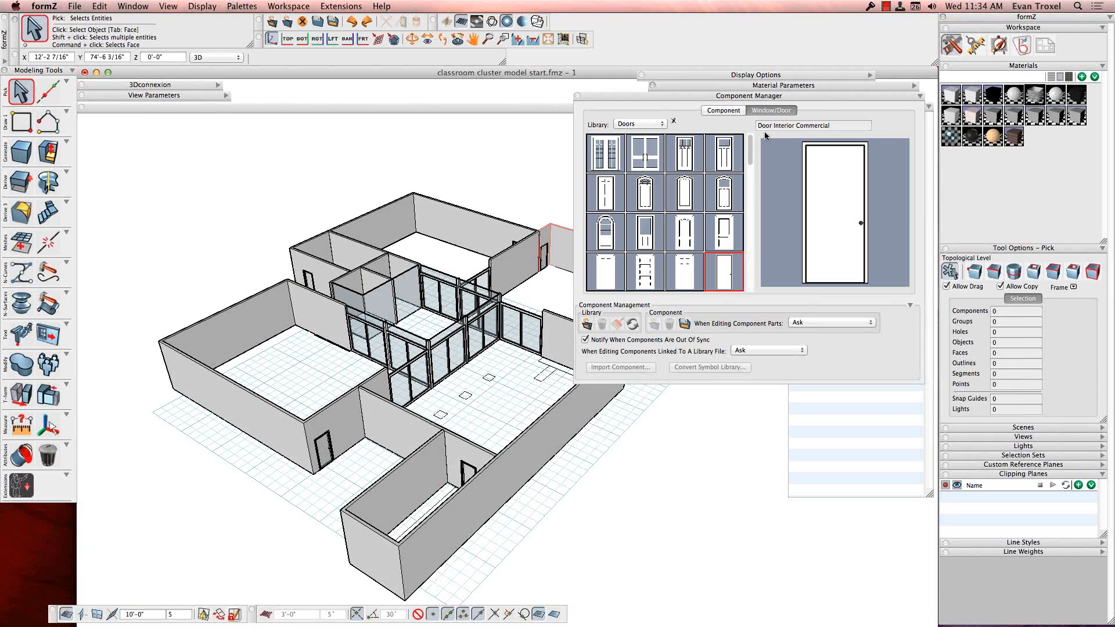
{"action": "left_click", "coordinate": [919, 97]}
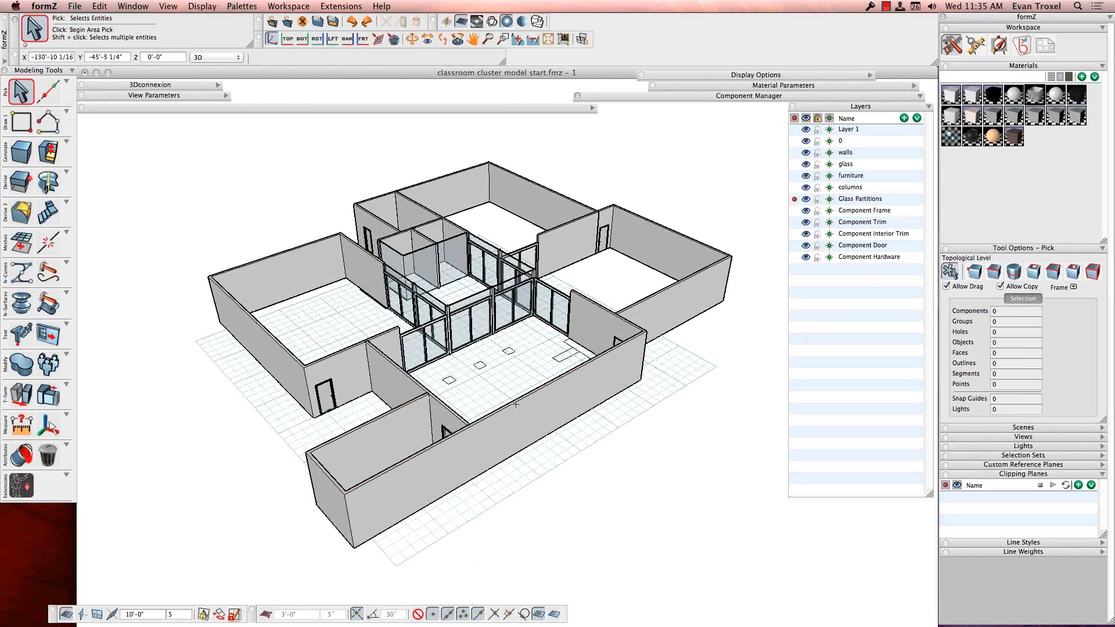
Open the glass partition panel next to the wall end for component editing
{"action": "scroll", "coordinate": [475, 392], "scroll_direction": "up", "scroll_amount": 8}
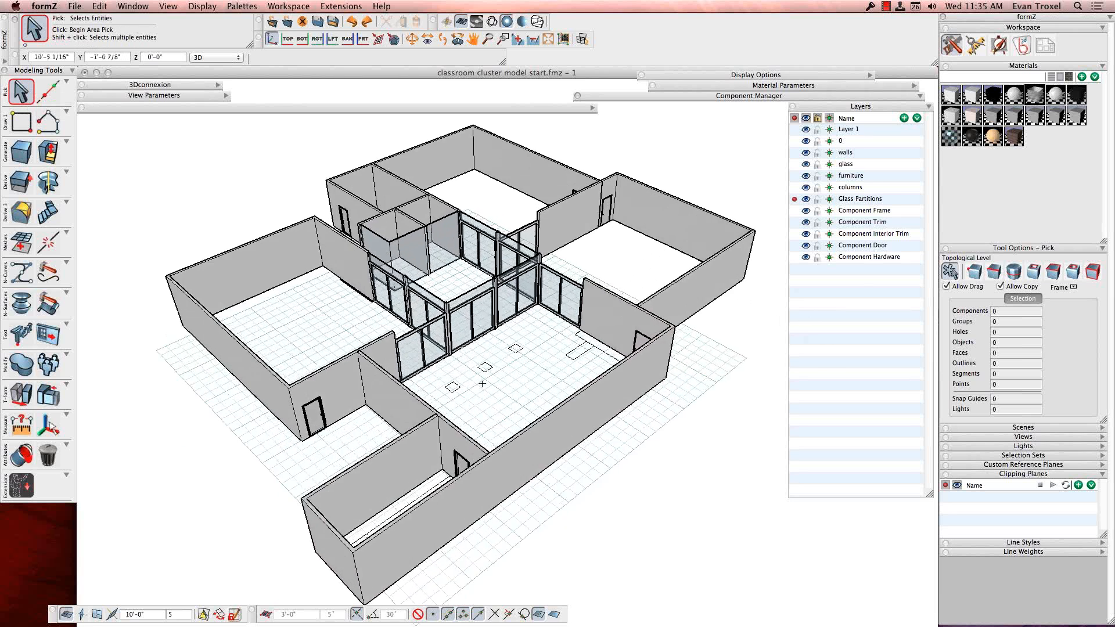
{"action": "scroll", "coordinate": [483, 385], "scroll_direction": "up", "scroll_amount": 5}
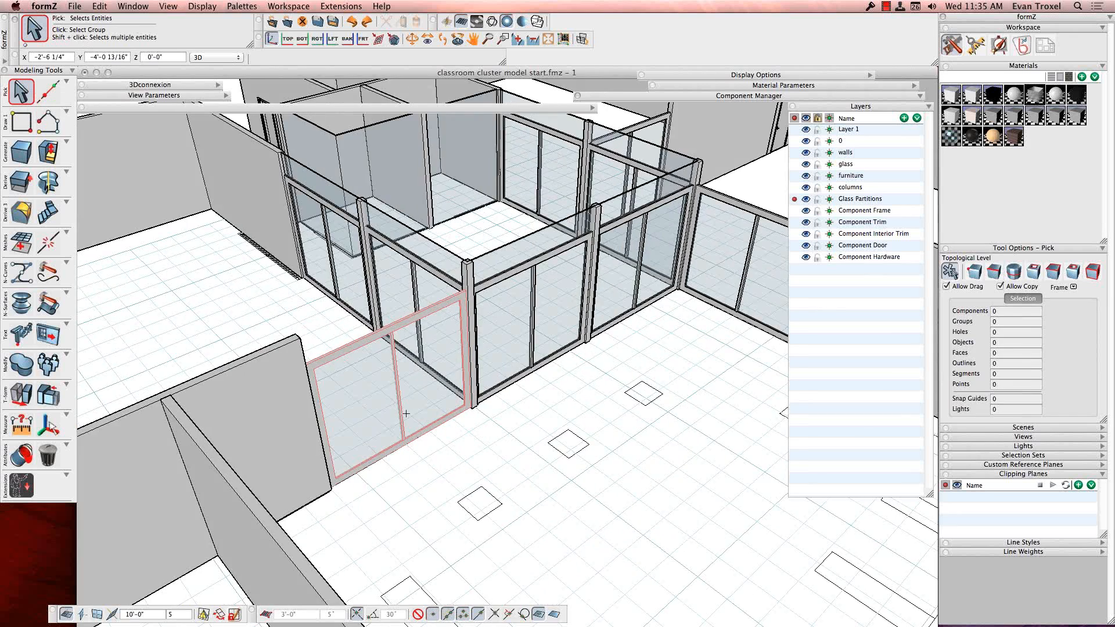
{"action": "left_click", "coordinate": [402, 422]}
{"action": "scroll", "coordinate": [526, 423], "scroll_direction": "up", "scroll_amount": 6}
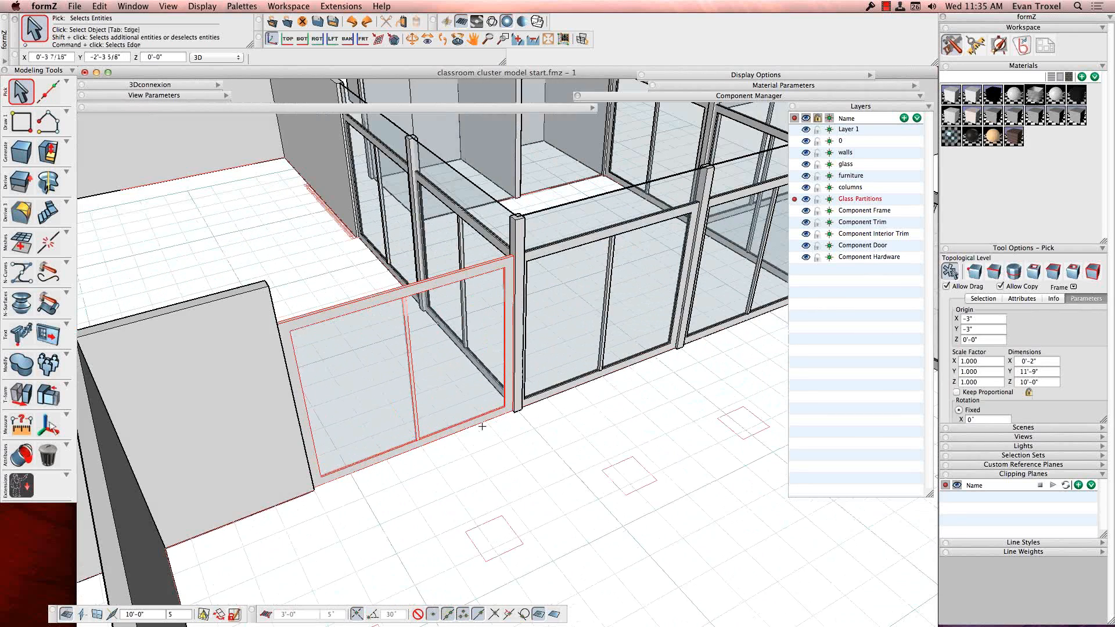
{"action": "scroll", "coordinate": [412, 424], "scroll_direction": "up", "scroll_amount": 2}
{"action": "right_click", "coordinate": [415, 401]}
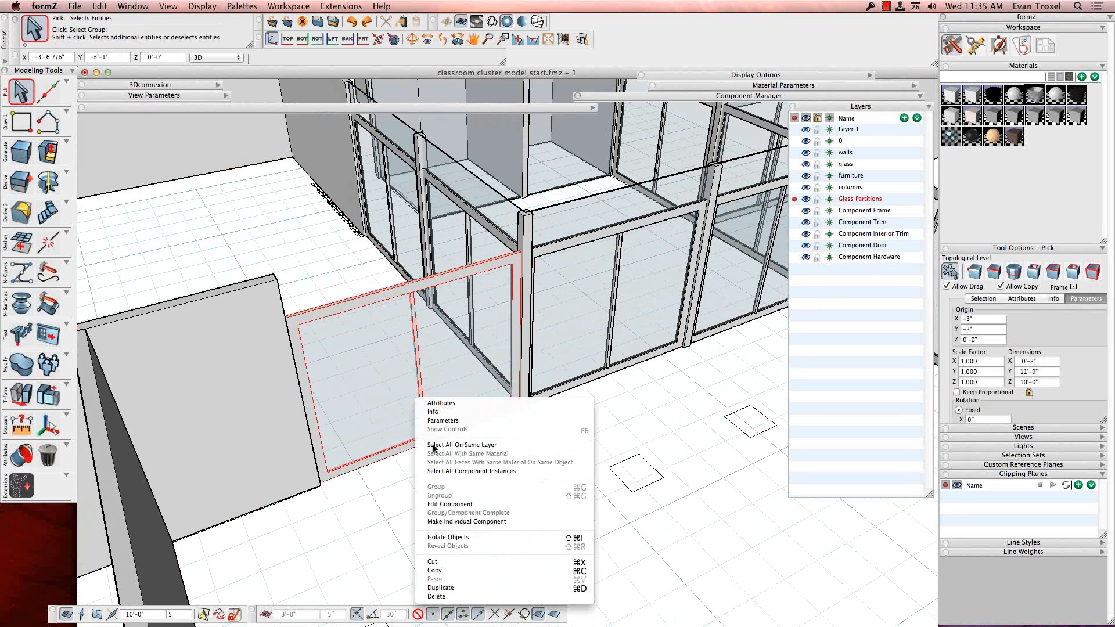
{"action": "left_click", "coordinate": [452, 505]}
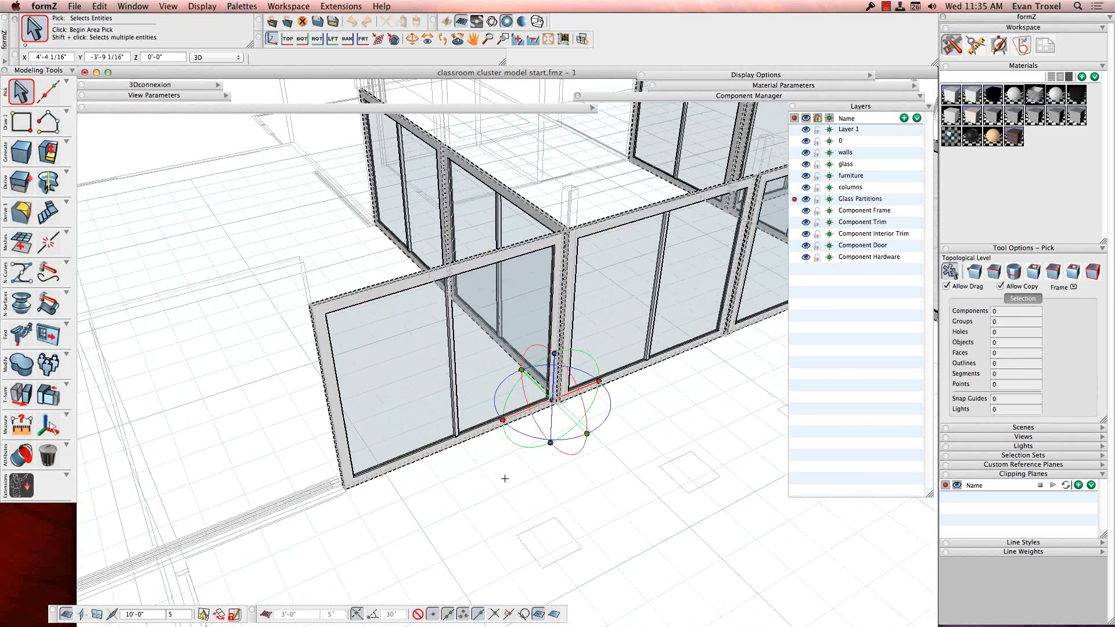
Draw a 2" wide V-shaped brace across the panel's outer half with the Vector Line tool, and complete the component
{"action": "key", "text": "l"}
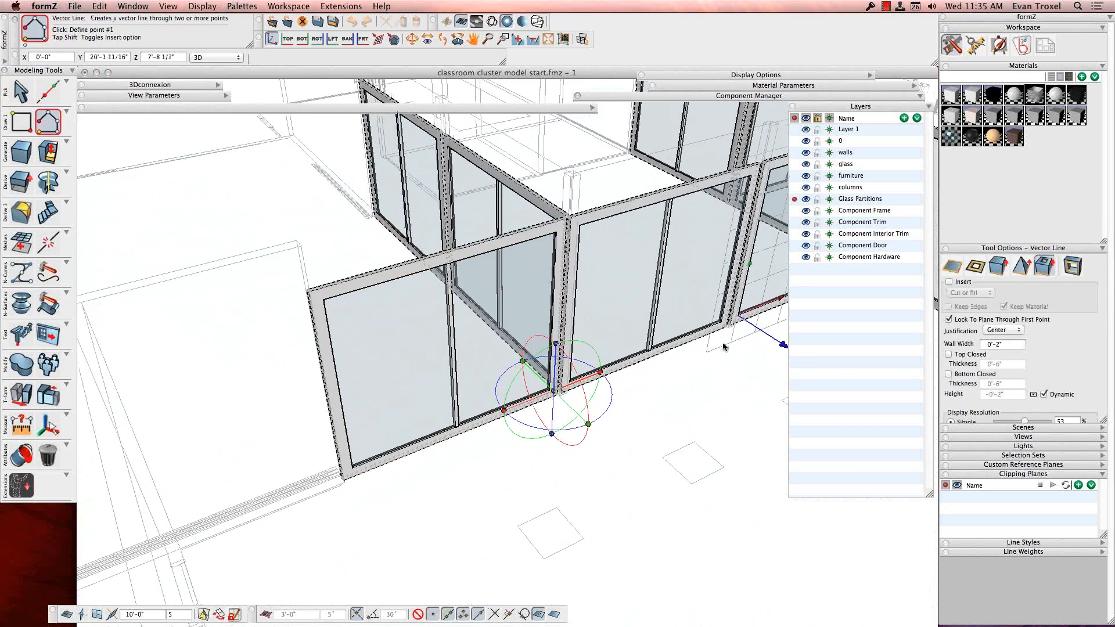
{"action": "left_click", "coordinate": [310, 298]}
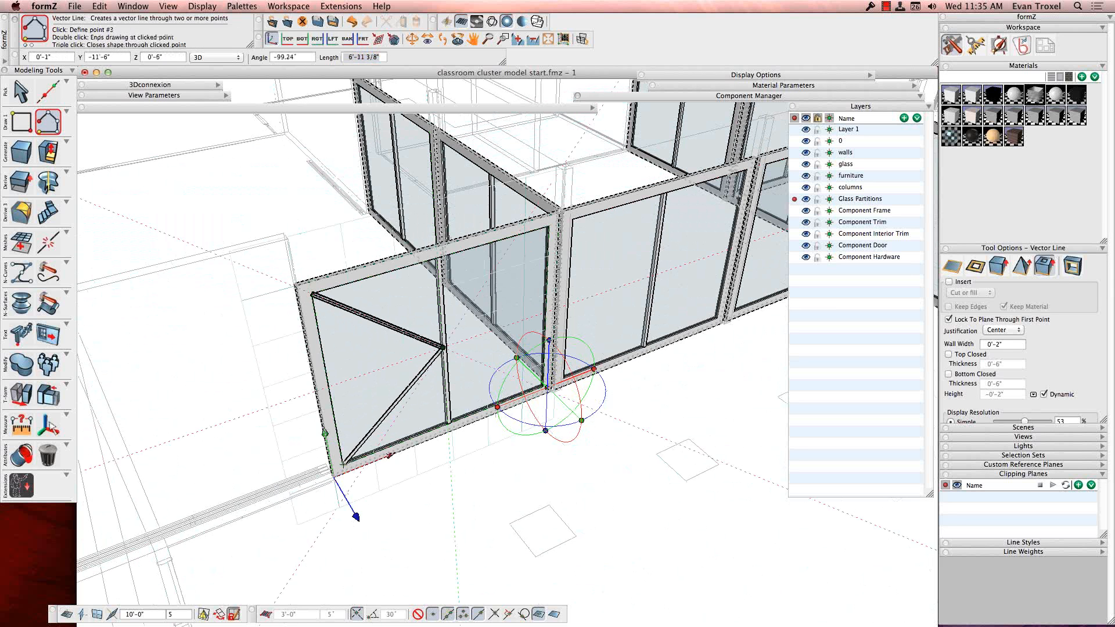
{"action": "double_click", "coordinate": [315, 277]}
{"action": "left_click", "coordinate": [315, 276]}
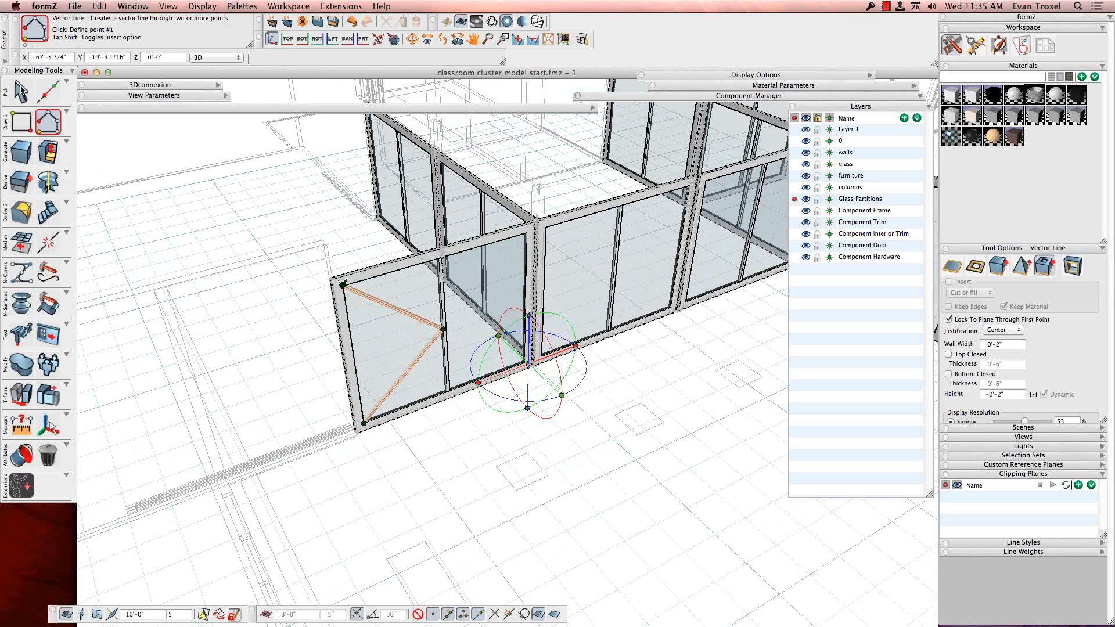
{"action": "key", "text": "Escape"}
{"action": "right_click", "coordinate": [429, 431]}
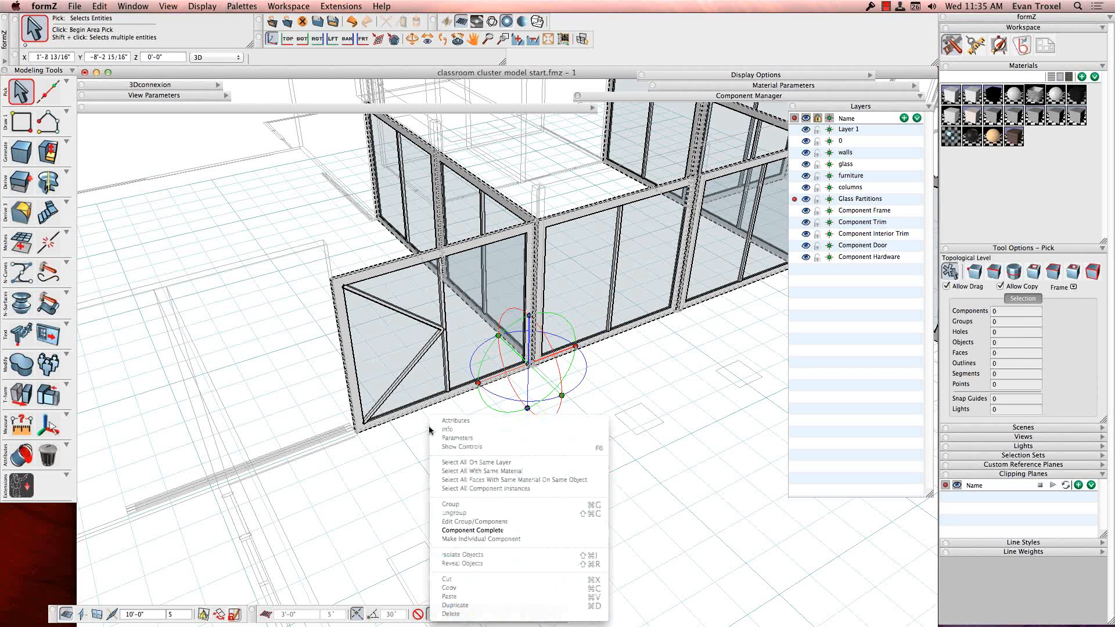
{"action": "left_click", "coordinate": [473, 530]}
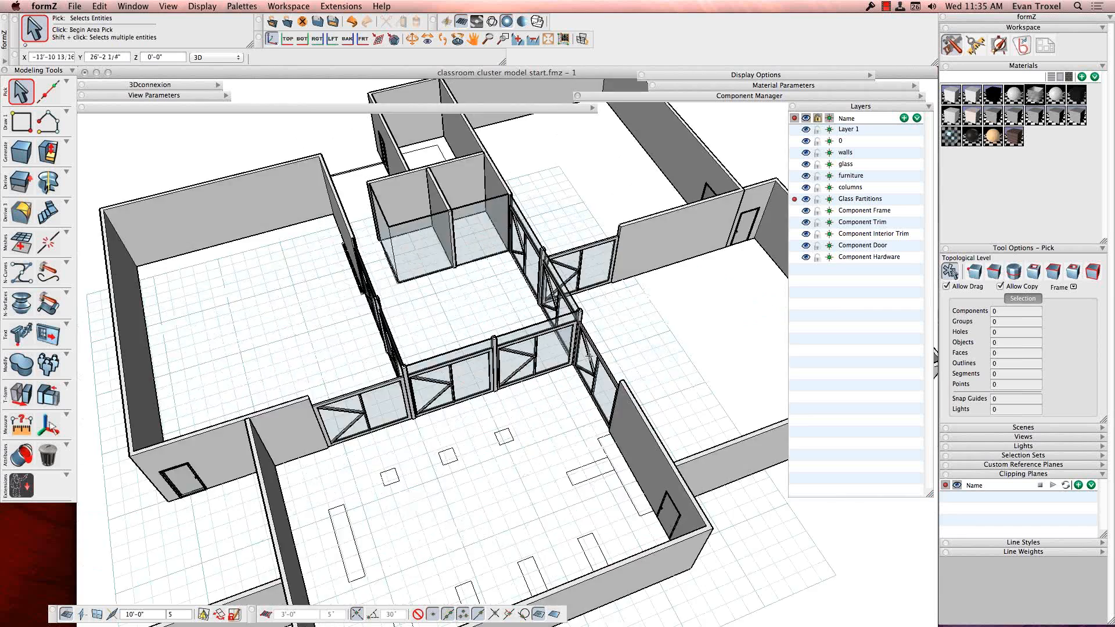
Edit the glass partition component again, delete its V-shaped brace, and complete the component
{"action": "scroll", "coordinate": [517, 397], "scroll_direction": "up", "scroll_amount": 5}
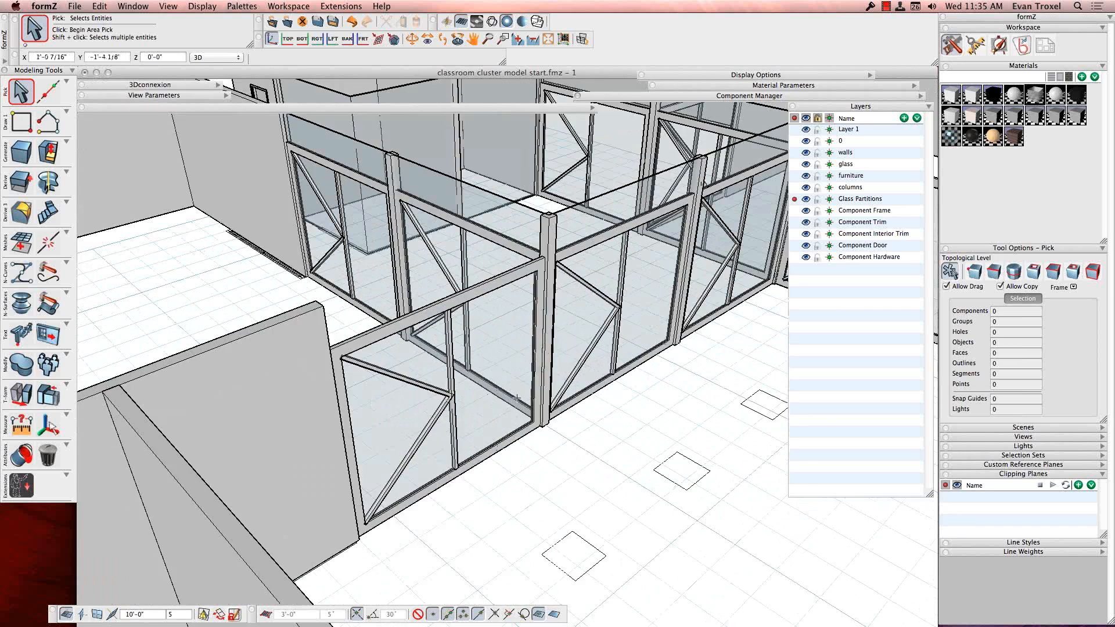
{"action": "right_click", "coordinate": [435, 425]}
{"action": "left_click", "coordinate": [467, 526]}
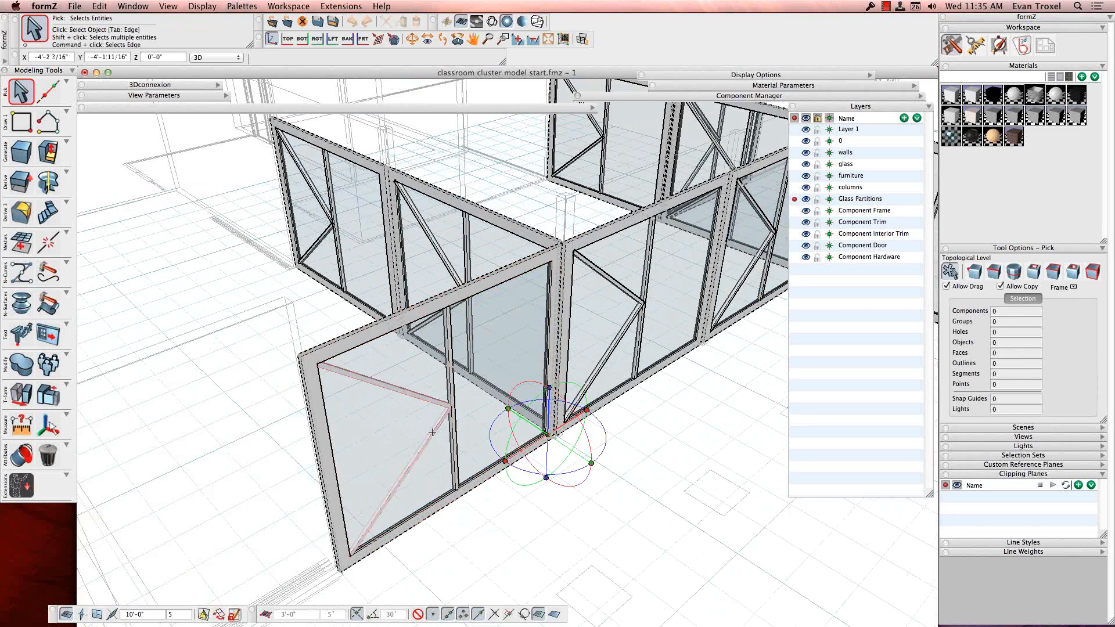
{"action": "key", "text": "Delete"}
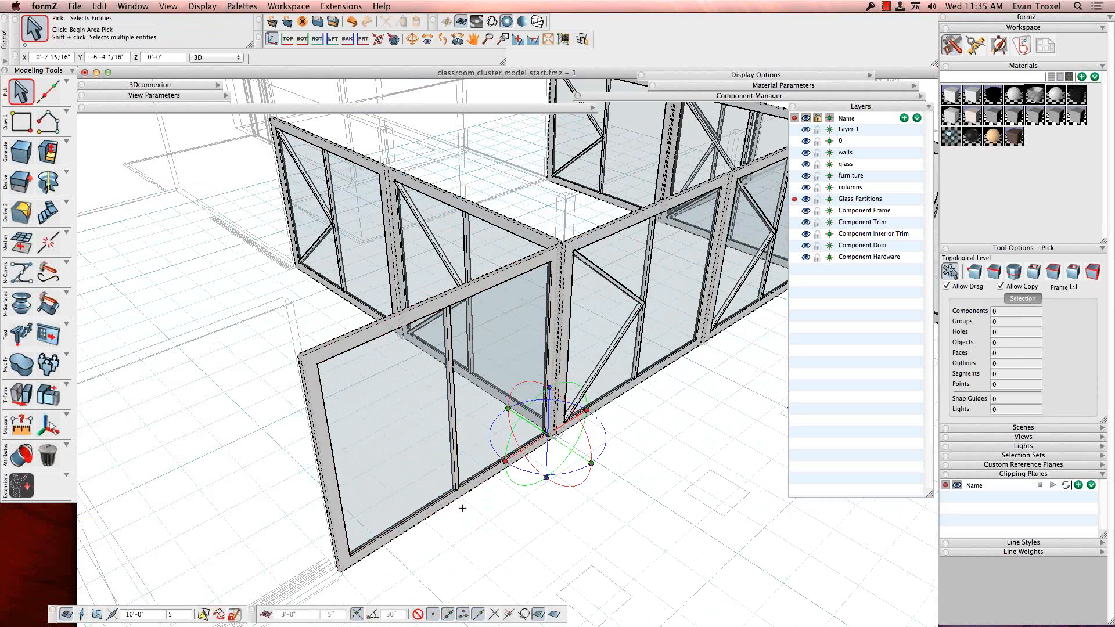
{"action": "right_click", "coordinate": [477, 519]}
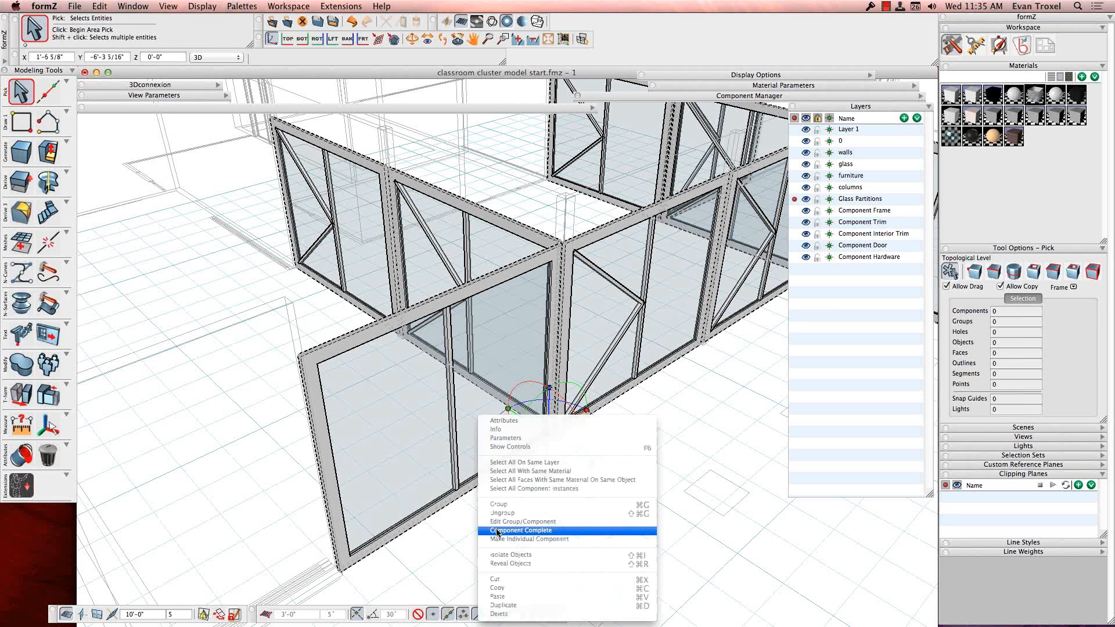
{"action": "left_click", "coordinate": [486, 530]}
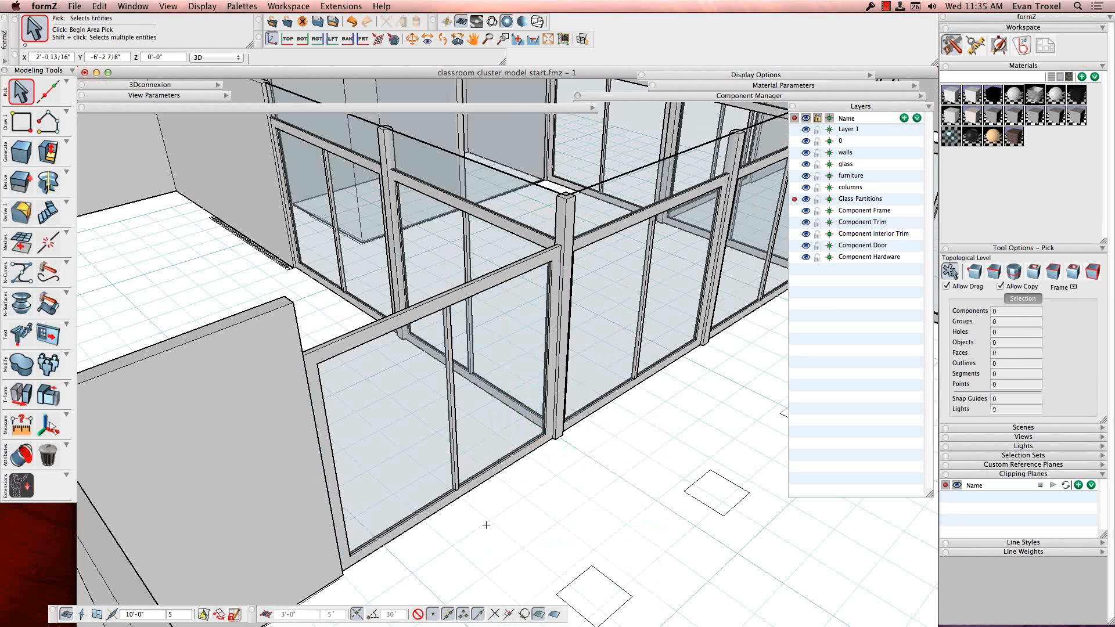
With the furniture layer active, set the Vector Line tool to a 2'-0" wall width and Left justification
{"action": "scroll", "coordinate": [486, 525], "scroll_direction": "down", "scroll_amount": 5}
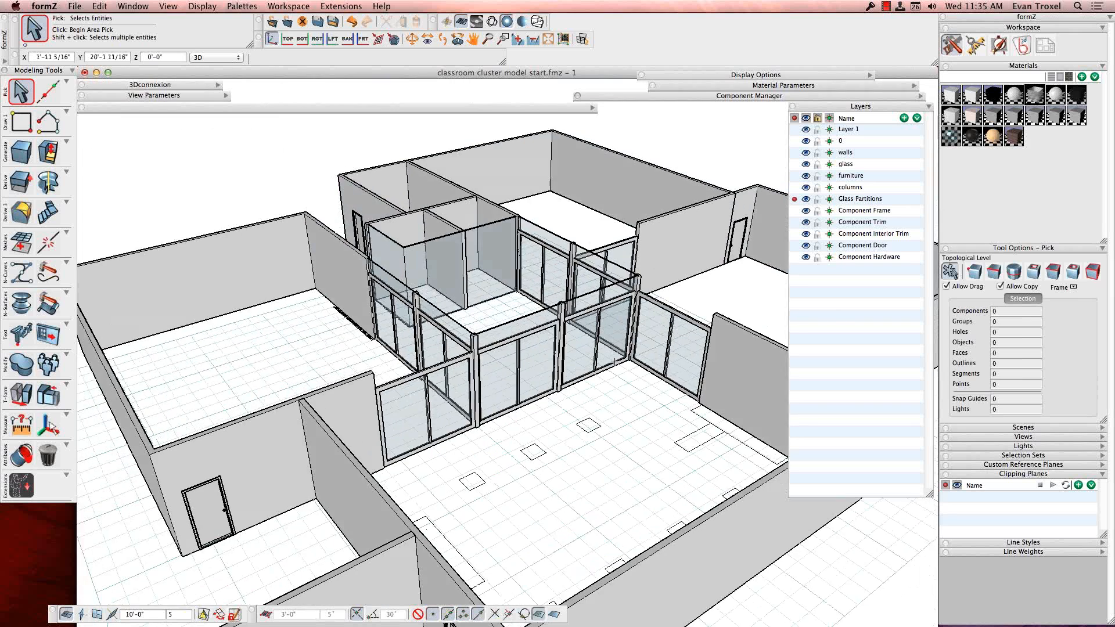
{"action": "scroll", "coordinate": [505, 347], "scroll_direction": "down", "scroll_amount": 4}
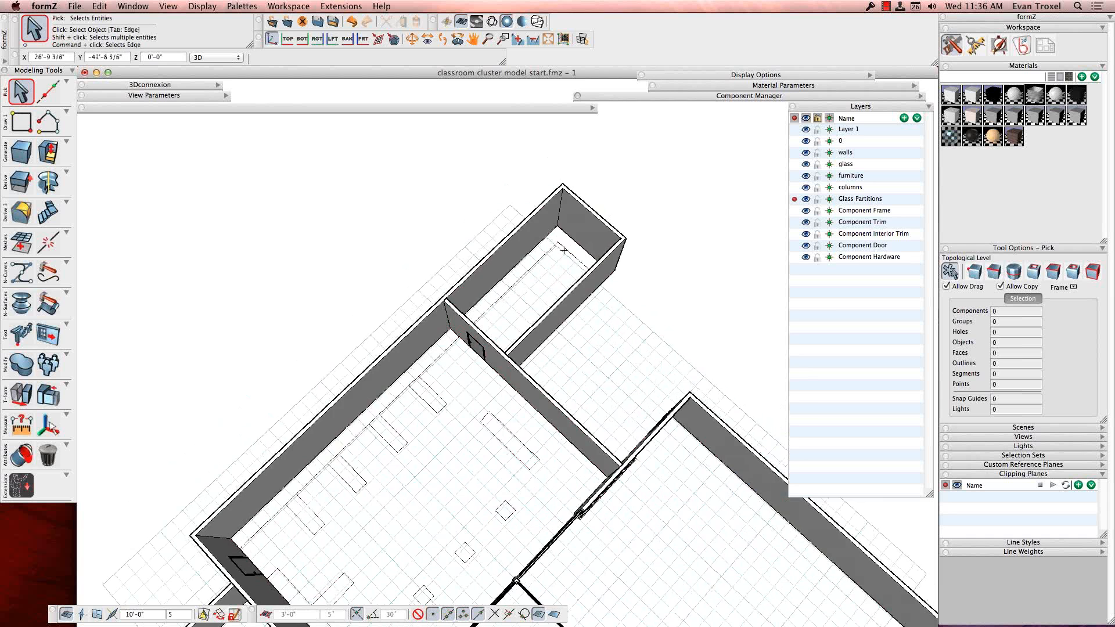
{"action": "left_click", "coordinate": [47, 130]}
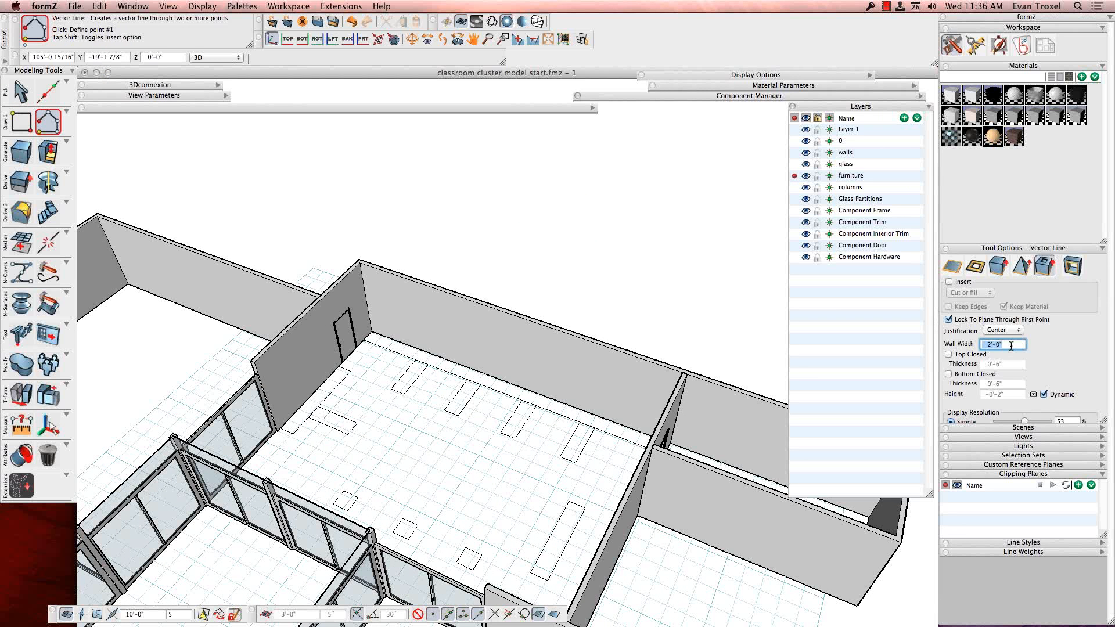
{"action": "left_click", "coordinate": [1005, 330]}
{"action": "left_click", "coordinate": [997, 320]}
Draw a counter along the classroom's long wall from corner to corner, 3'-0" high
{"action": "middle_click_drag", "start_coordinate": [614, 335], "coordinate": [319, 364]}
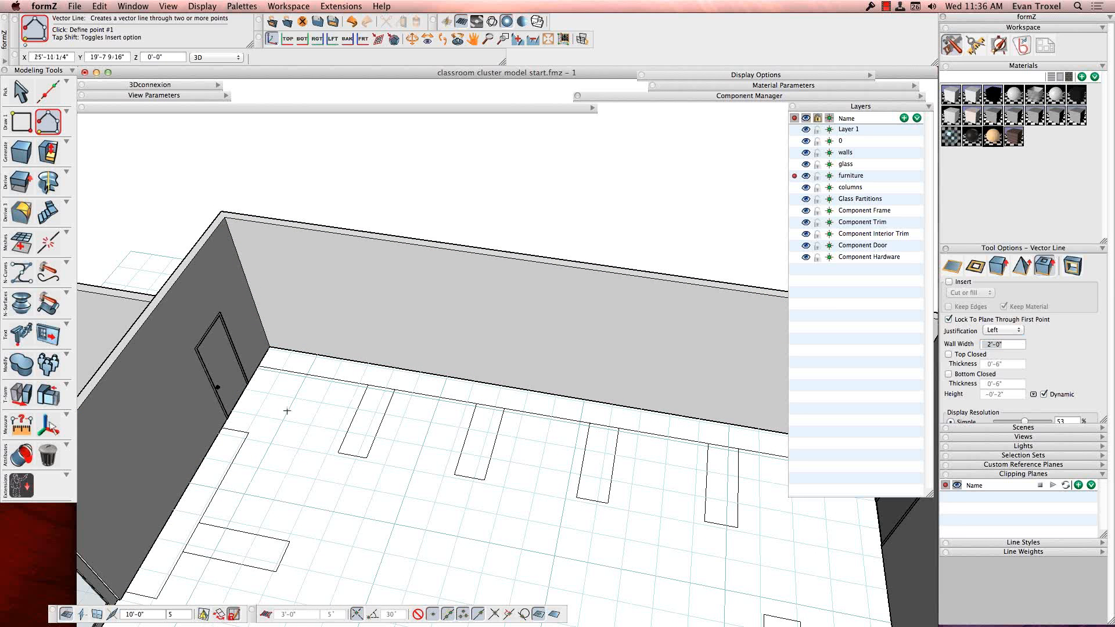
{"action": "left_click", "coordinate": [271, 346]}
{"action": "middle_click_drag", "start_coordinate": [443, 373], "coordinate": [491, 373]}
{"action": "double_click", "coordinate": [545, 418]}
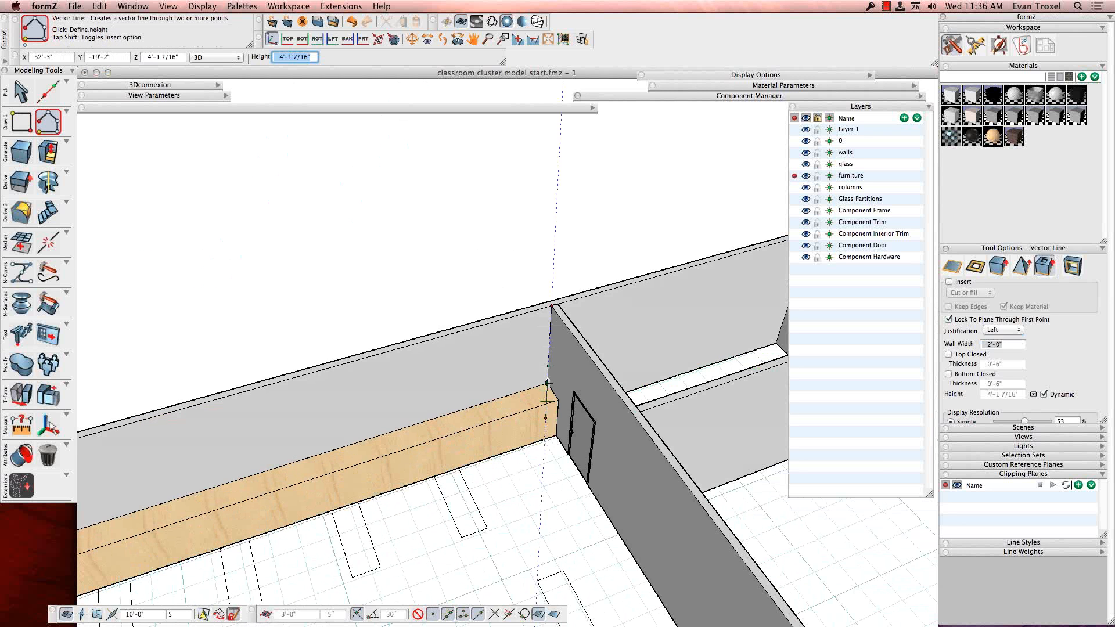
{"action": "type", "text": "3'-0"}
{"action": "key", "text": "Return"}
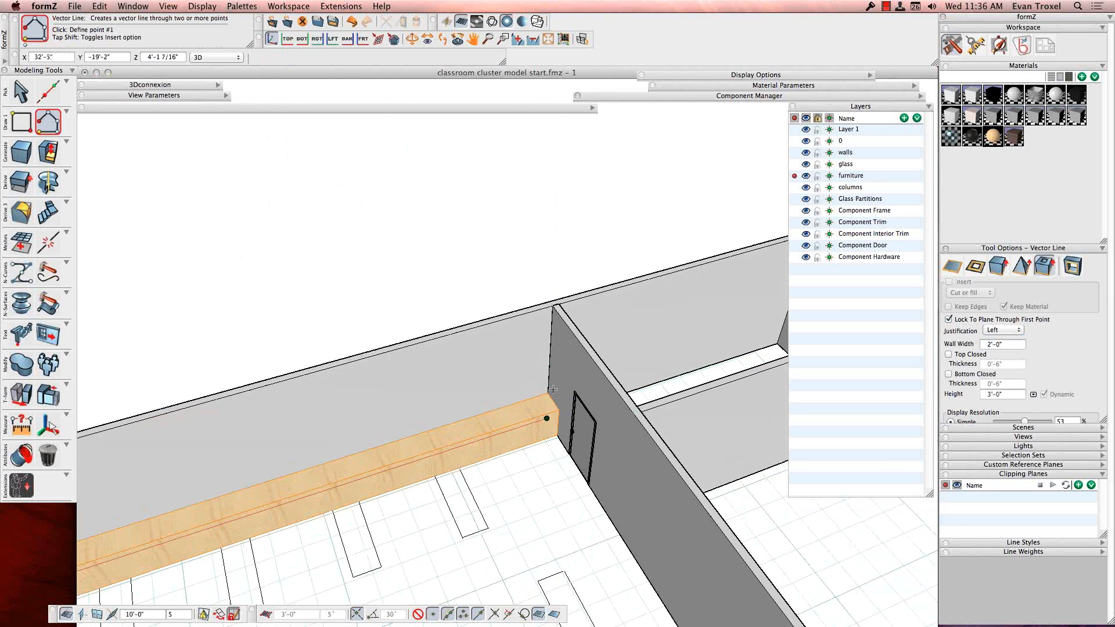
Draw an L-shaped counter, 3'-0" high, in the adjoining narrow room, running 23'-0" along the long wall and around the far end wall
{"action": "middle_click_drag", "start_coordinate": [547, 417], "coordinate": [437, 371]}
{"action": "left_click", "coordinate": [436, 372]}
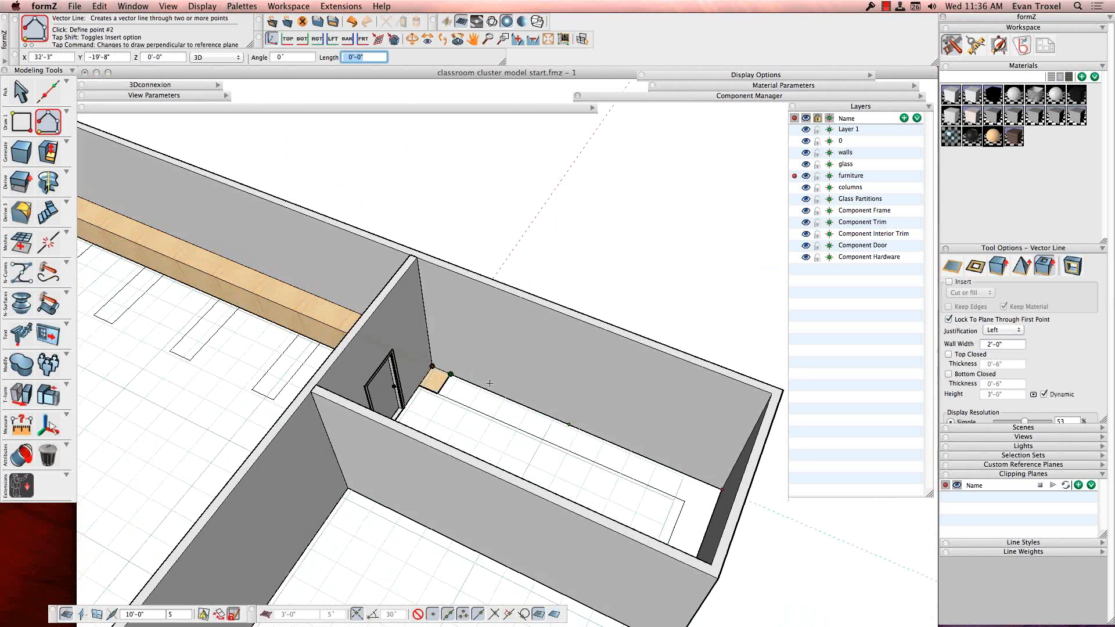
{"action": "middle_click_drag", "start_coordinate": [495, 394], "coordinate": [625, 418]}
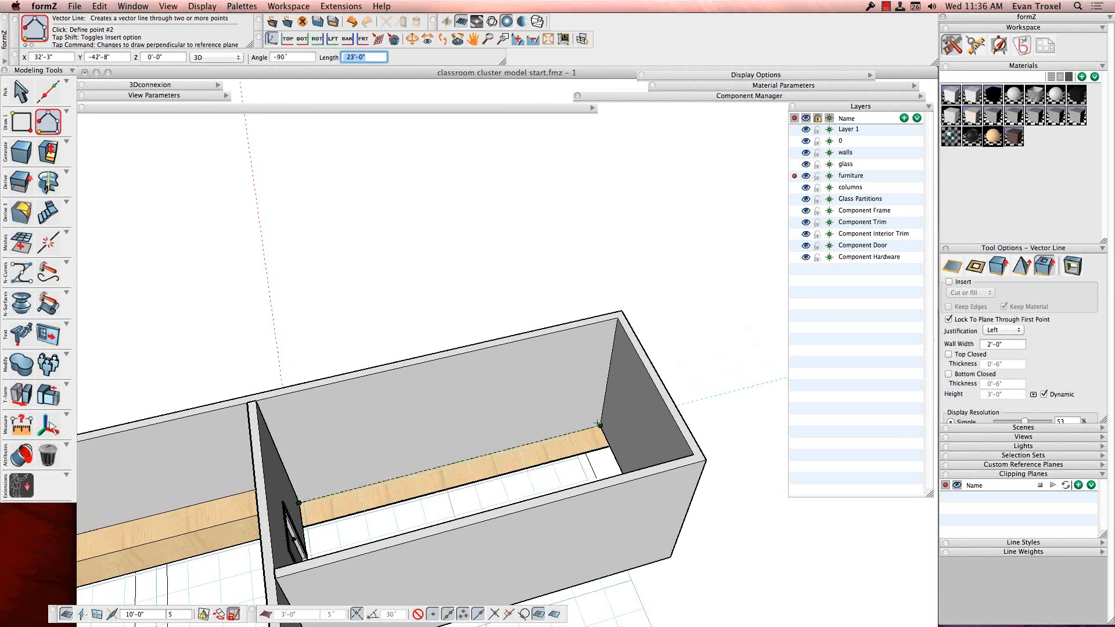
{"action": "left_click", "coordinate": [607, 420]}
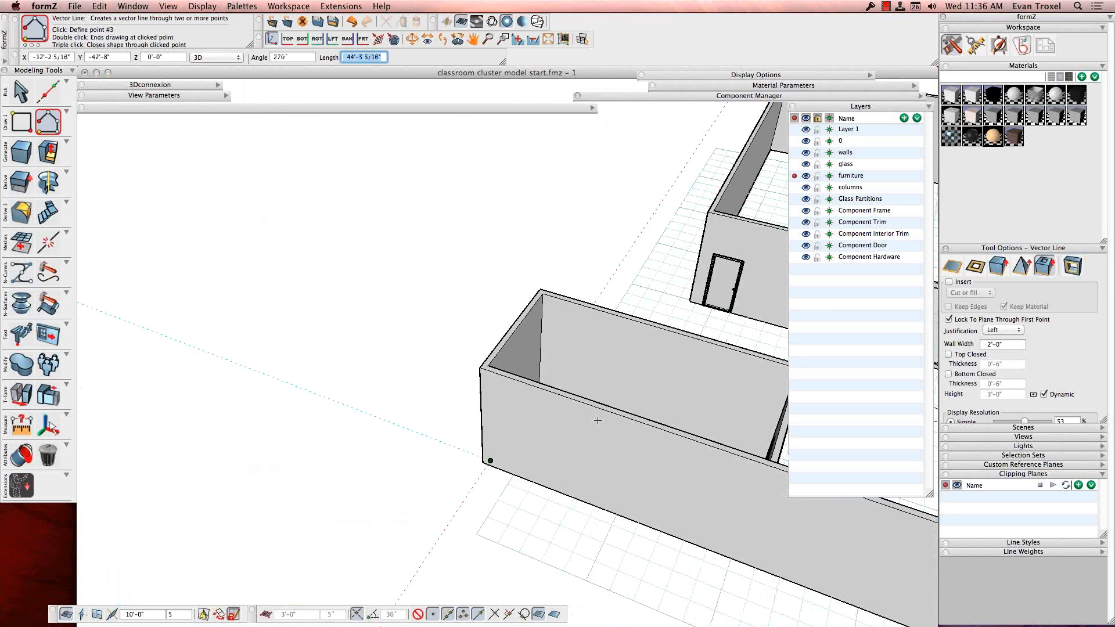
{"action": "left_click", "coordinate": [580, 409]}
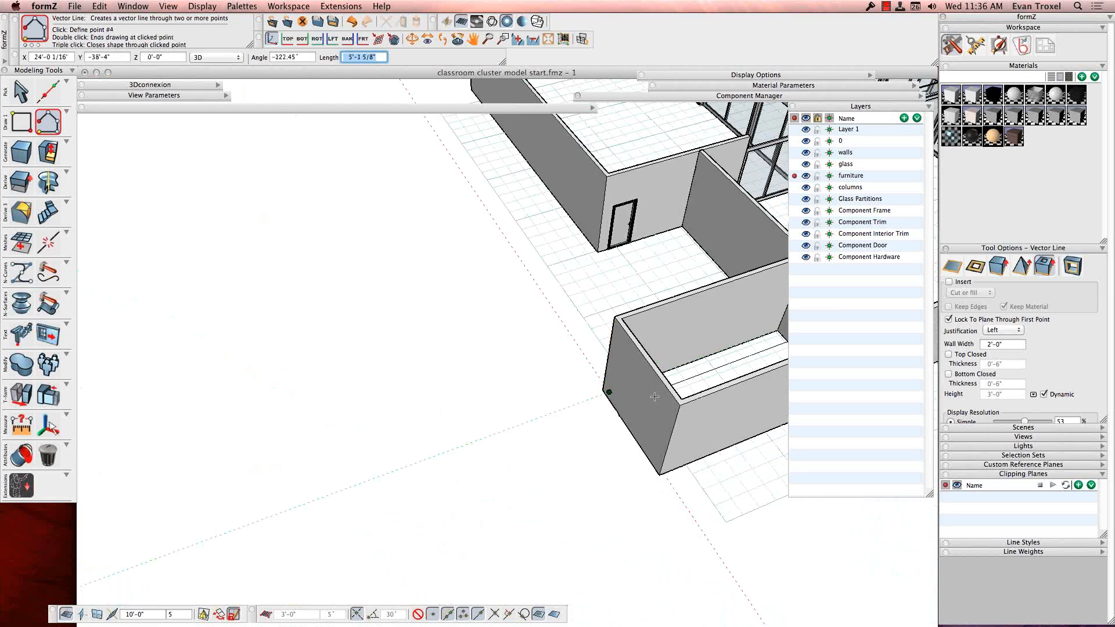
{"action": "double_click", "coordinate": [653, 398]}
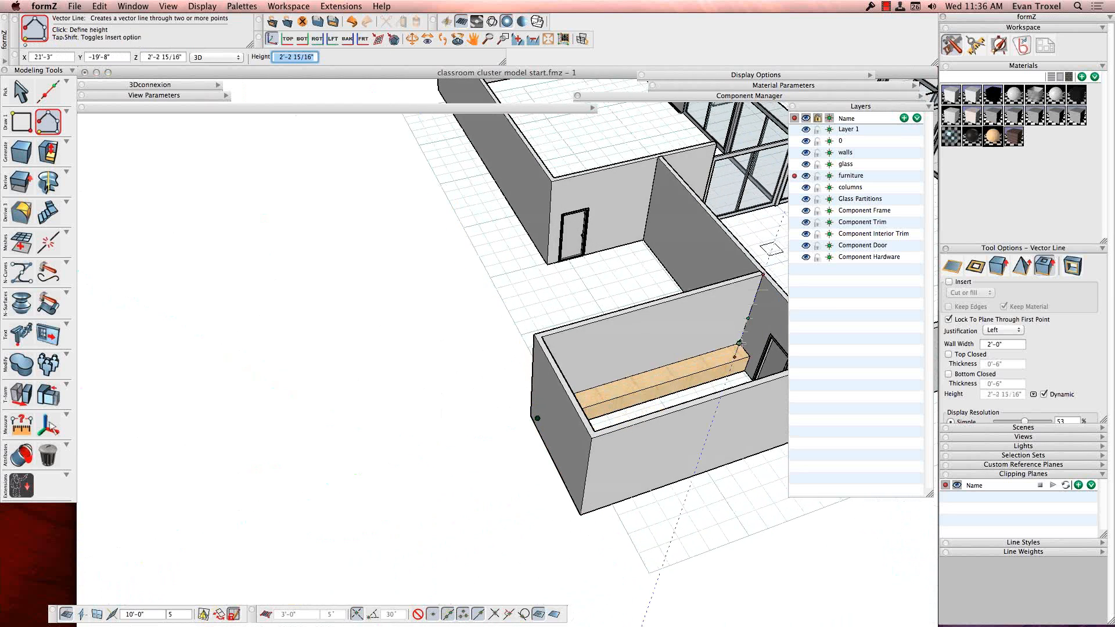
{"action": "key", "text": "Return"}
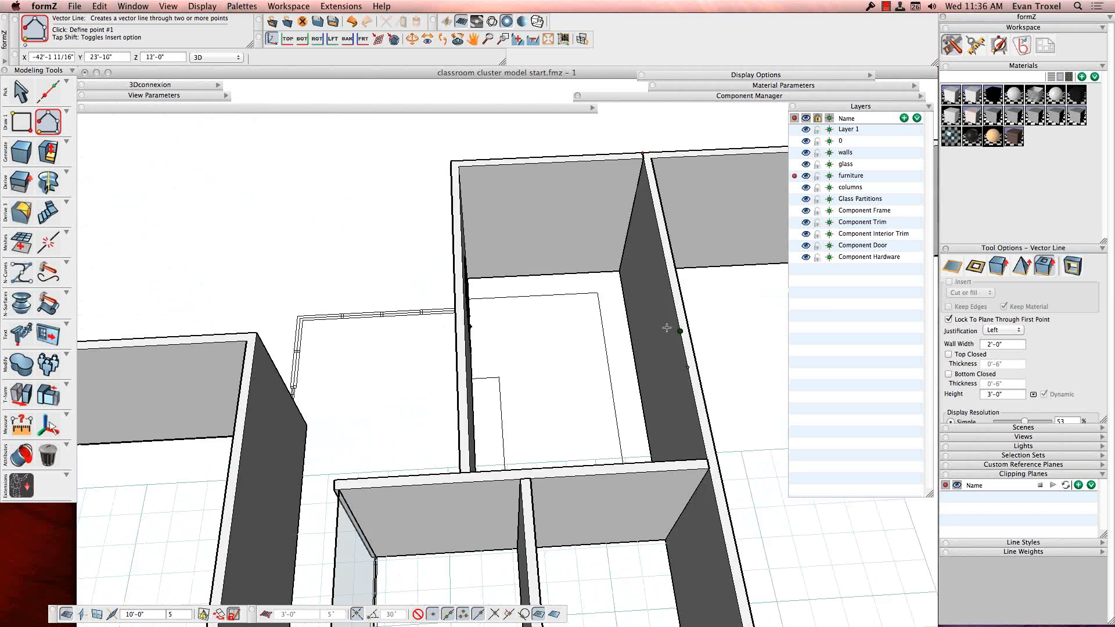
Draw a 3'-0" high counter around the small storage room across the cluster, following both 12'-0" end walls and the long wall, and deselect it
{"action": "left_click", "coordinate": [526, 303]}
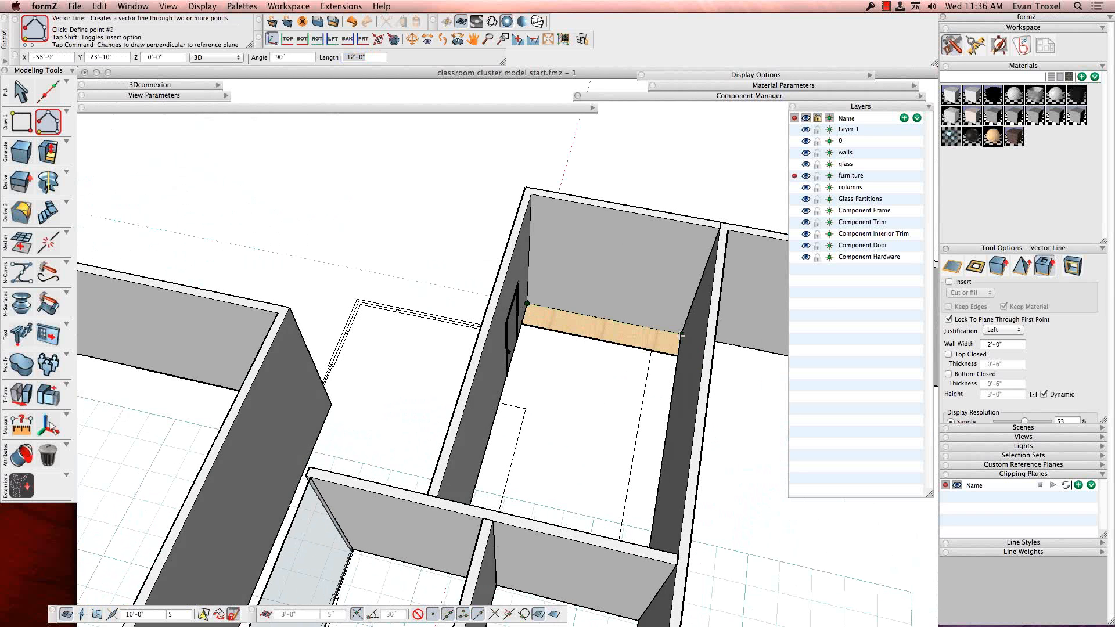
{"action": "left_click", "coordinate": [680, 335]}
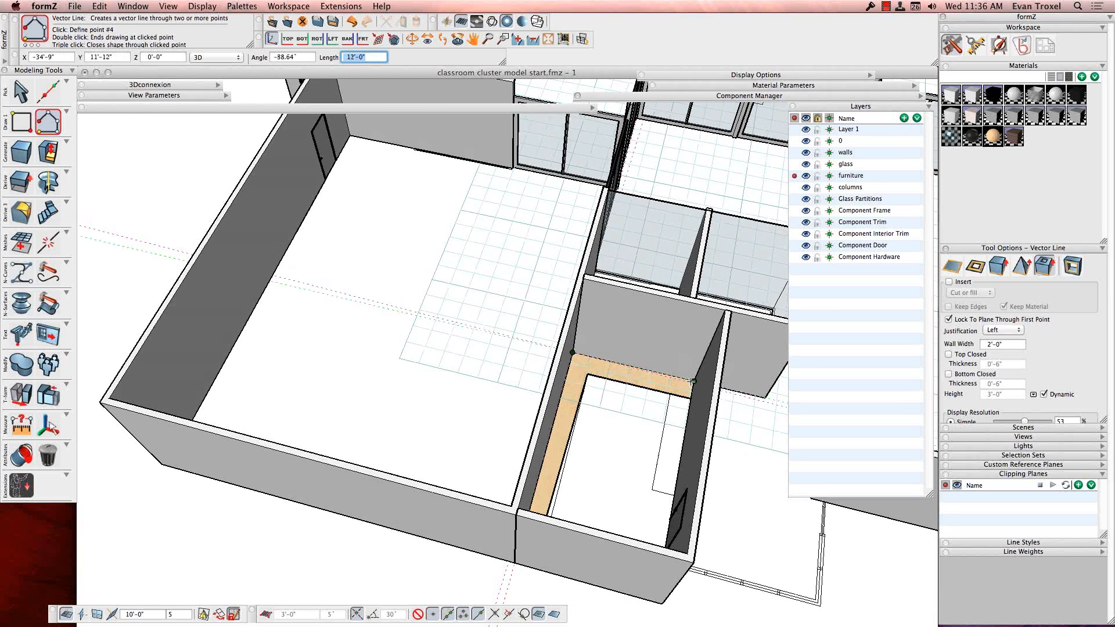
{"action": "left_click", "coordinate": [693, 381]}
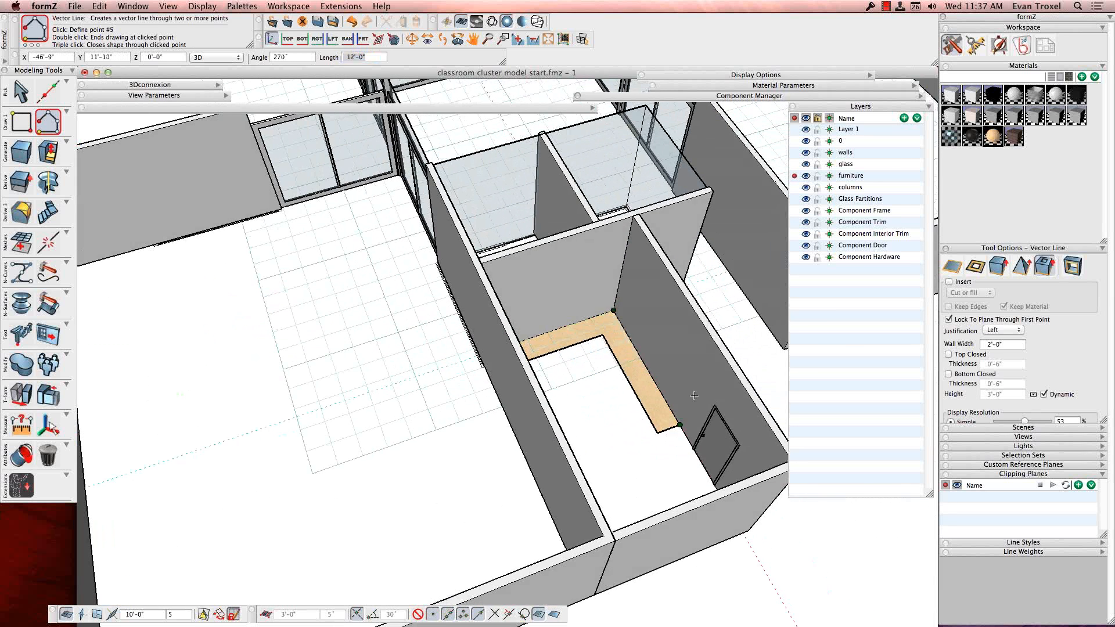
{"action": "key", "text": "Return"}
{"action": "key", "text": "Return"}
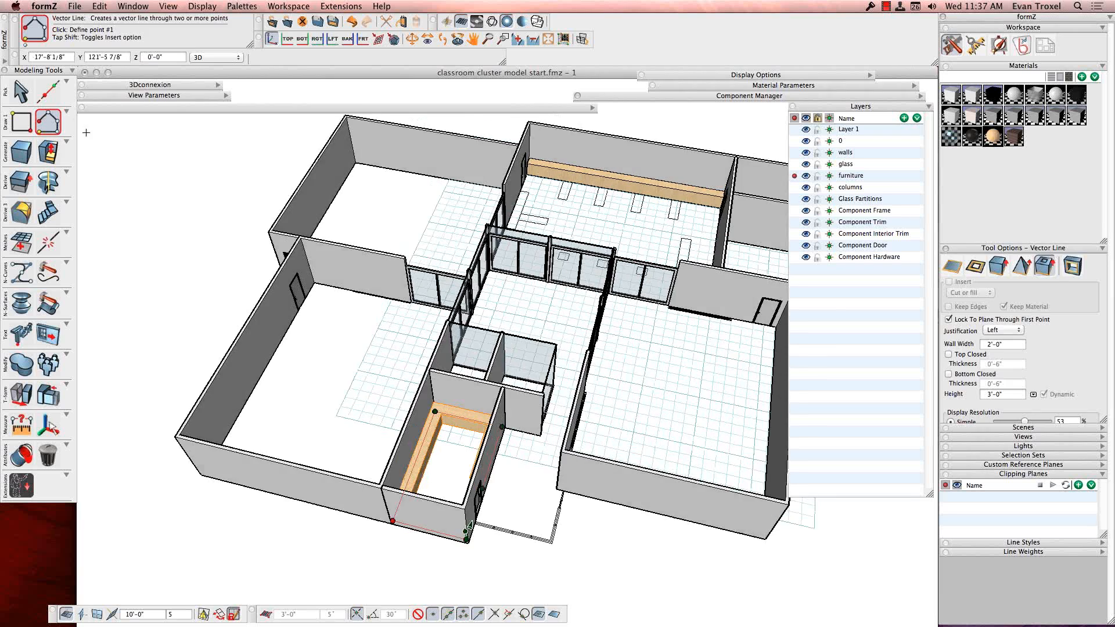
{"action": "left_click", "coordinate": [21, 91]}
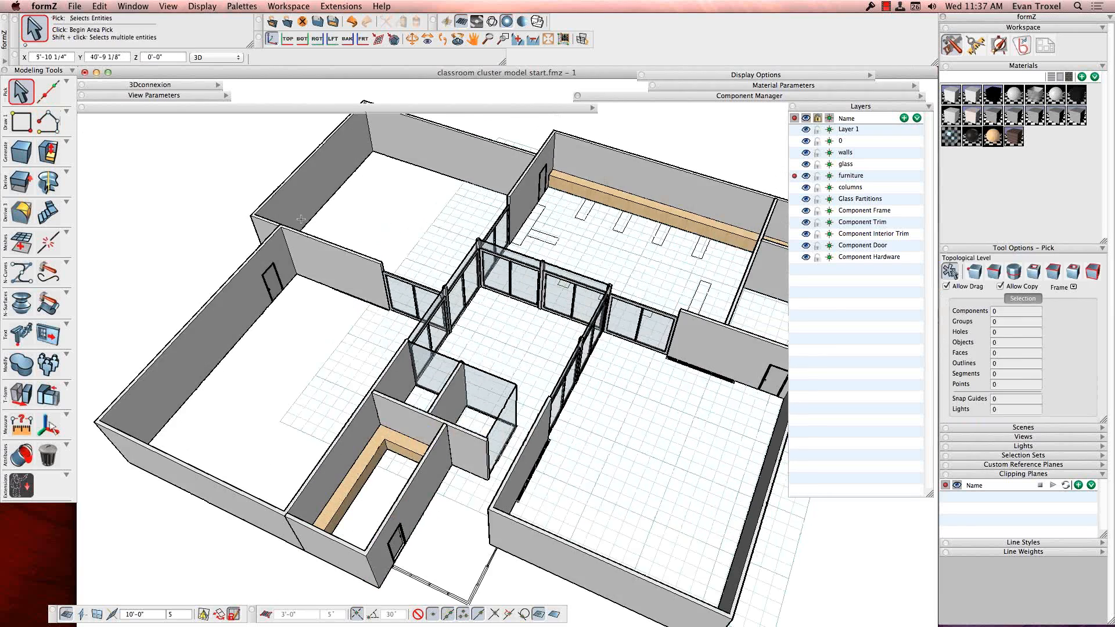
With Center justification, draw a counter 5'-0" long and 3'-0" high over the first short outline, meeting the long wall counter at right angles
{"action": "left_click", "coordinate": [49, 121]}
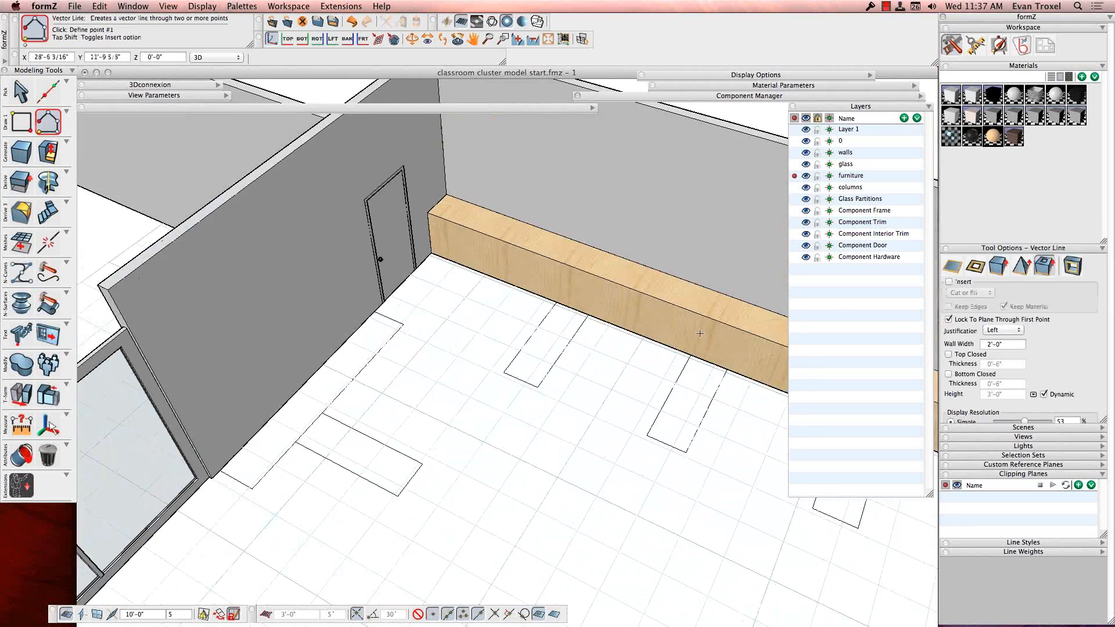
{"action": "left_click", "coordinate": [1002, 330]}
{"action": "left_click", "coordinate": [998, 339]}
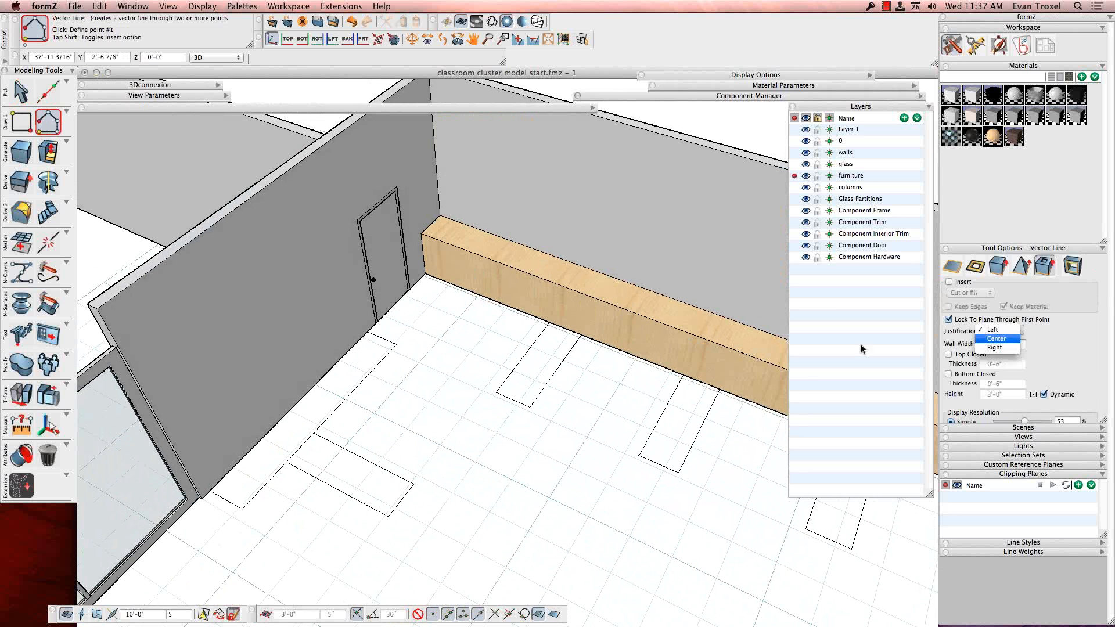
{"action": "left_click", "coordinate": [513, 400]}
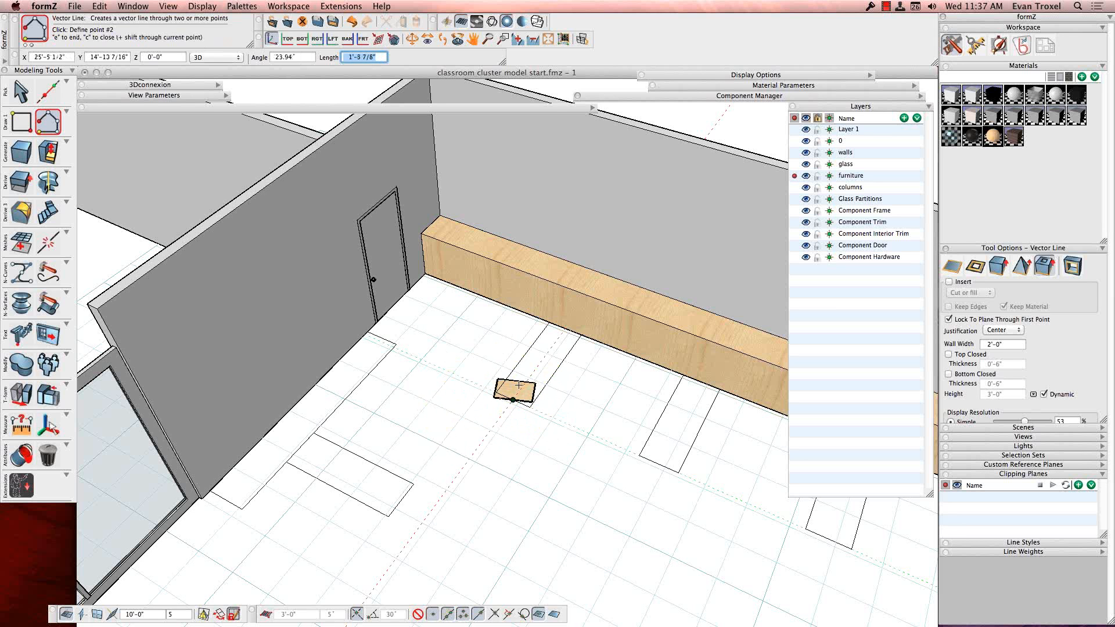
{"action": "key", "text": "Escape"}
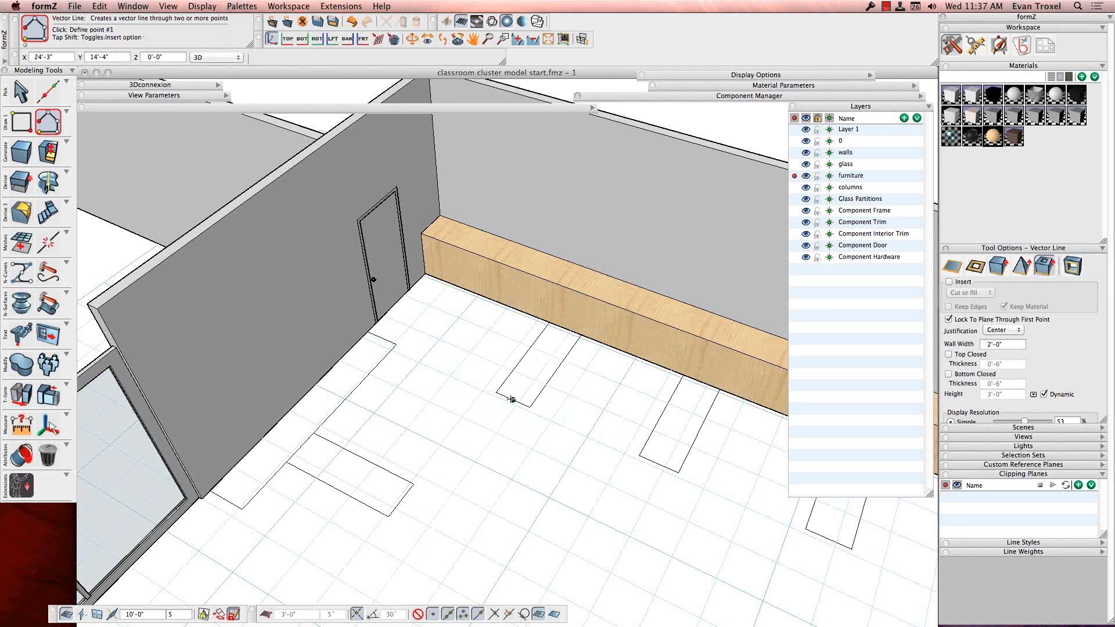
{"action": "left_click", "coordinate": [512, 399]}
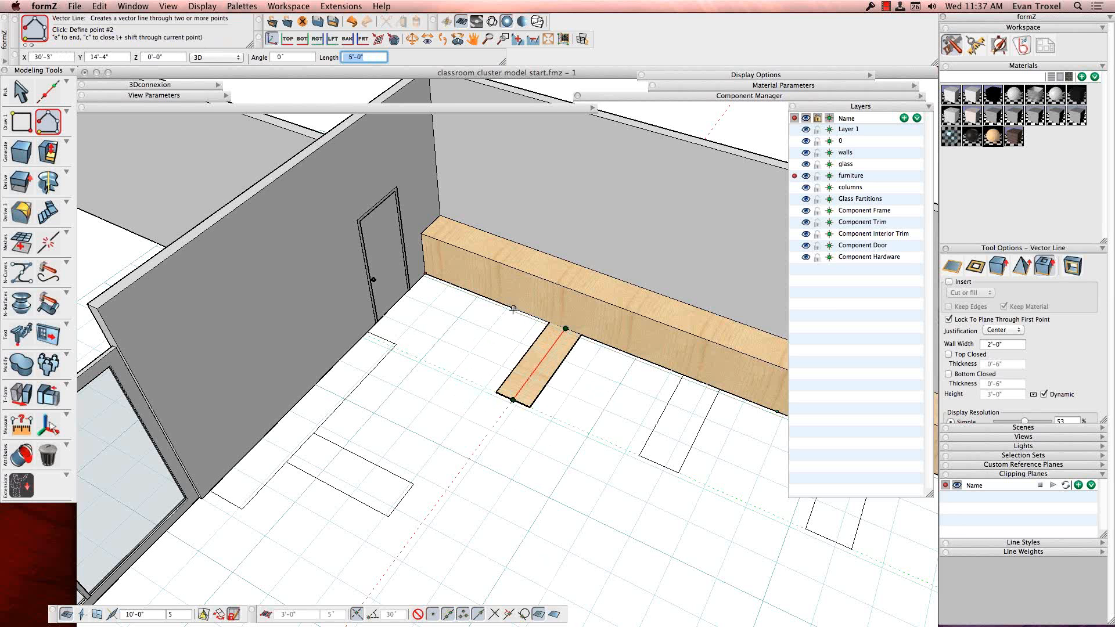
{"action": "left_click", "coordinate": [565, 329]}
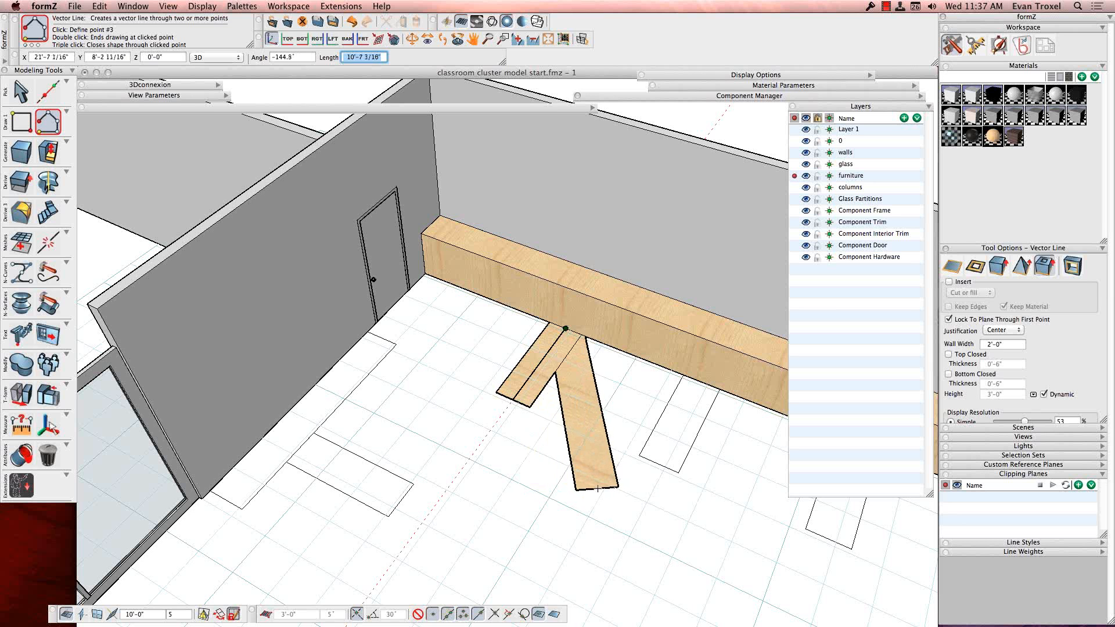
{"action": "type", "text": "e"}
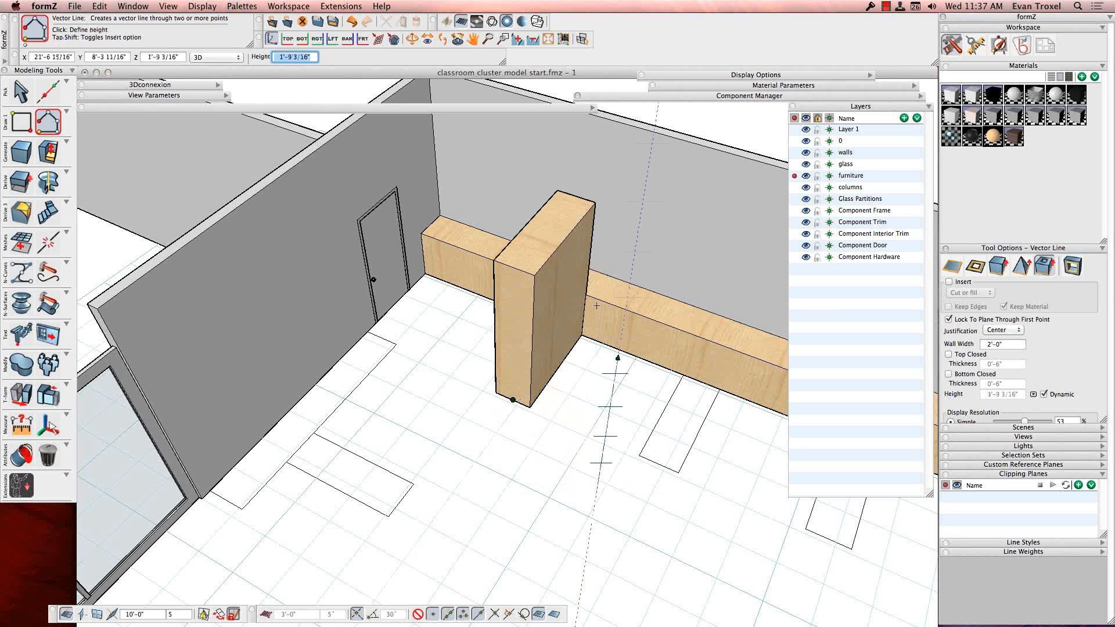
{"action": "type", "text": "3'"}
{"action": "key", "text": "Return"}
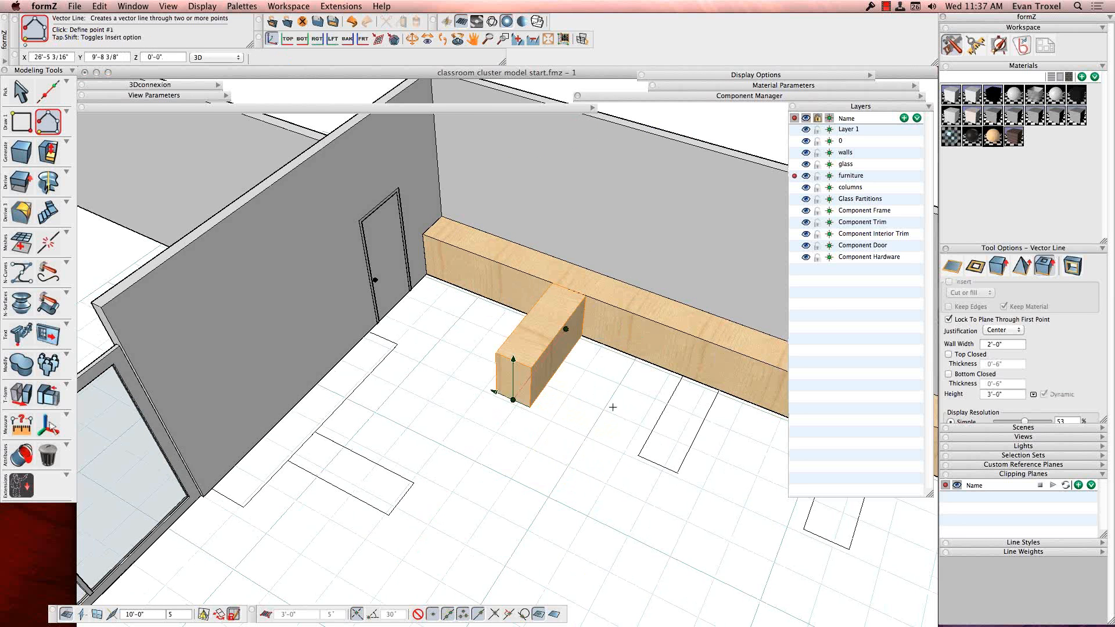
Select the short projecting counter and set the Move tool to make 3 multiple copies of it
{"action": "key", "text": "q"}
{"action": "left_click", "coordinate": [371, 279]}
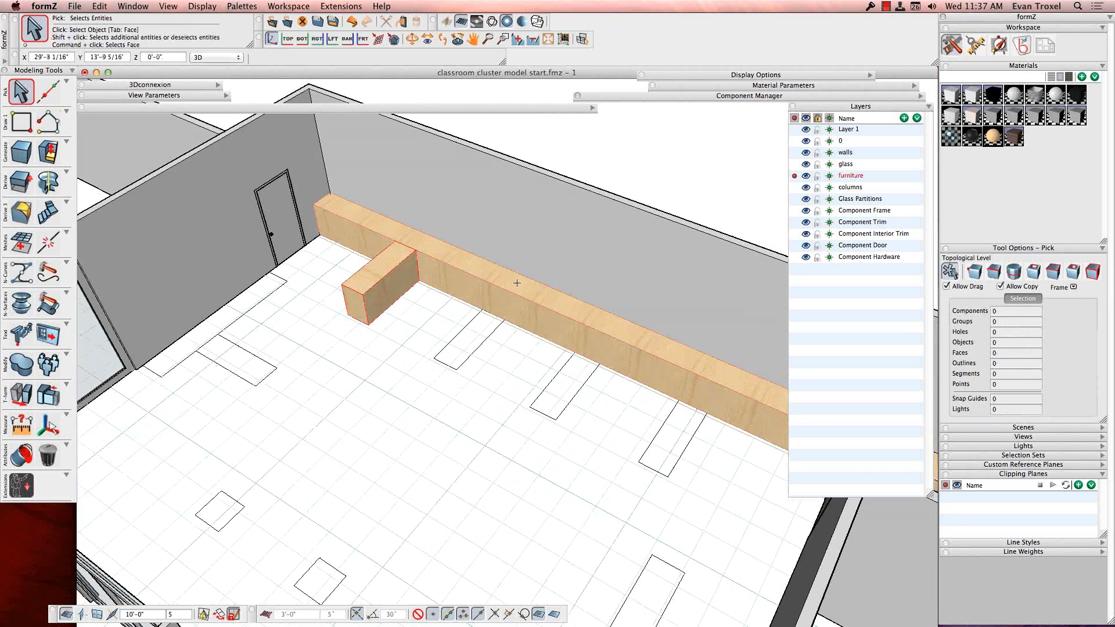
{"action": "left_click", "coordinate": [23, 392]}
{"action": "left_click", "coordinate": [1045, 269]}
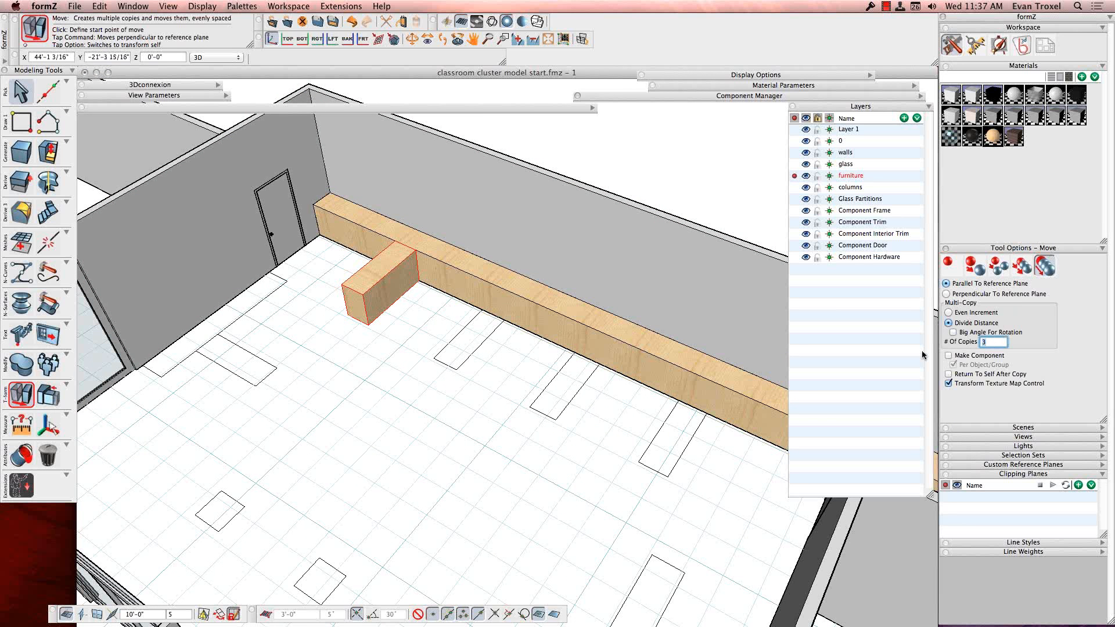
Try the three copies with Divide Distance by moving the short counter to the last matching outline, and undo the copies
{"action": "left_click", "coordinate": [368, 324]}
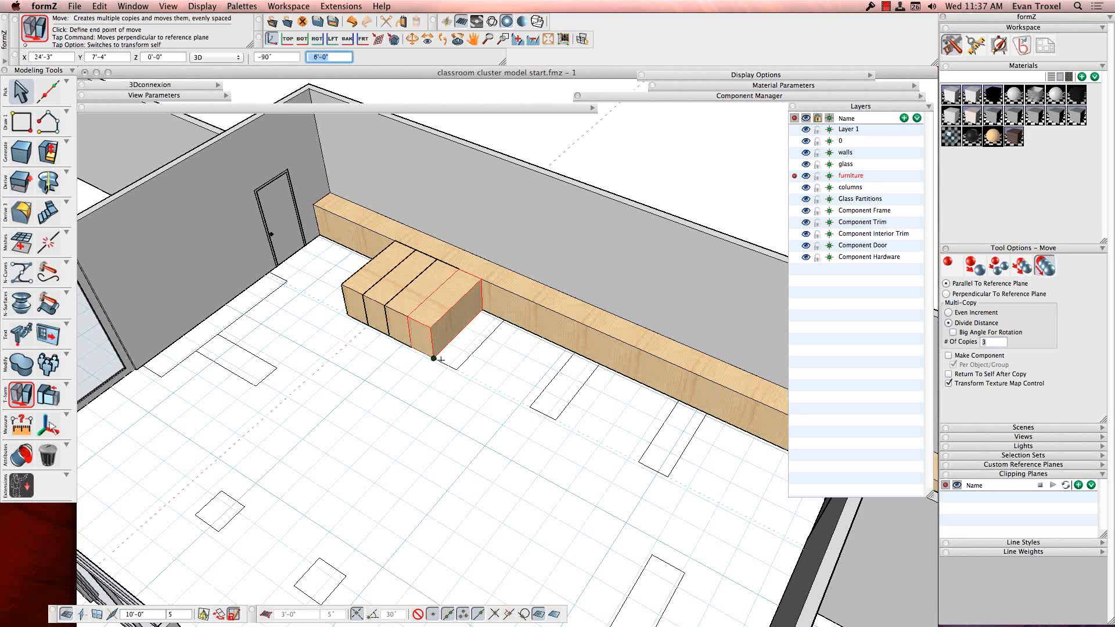
{"action": "left_click", "coordinate": [668, 477]}
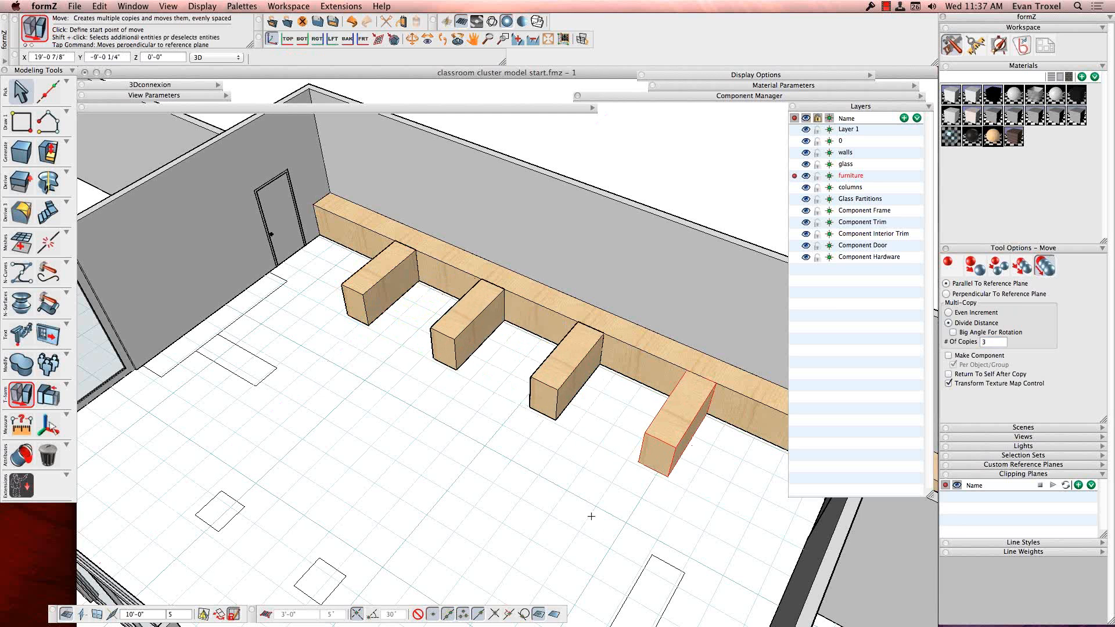
{"action": "scroll", "coordinate": [590, 514], "scroll_direction": "down", "scroll_amount": 5}
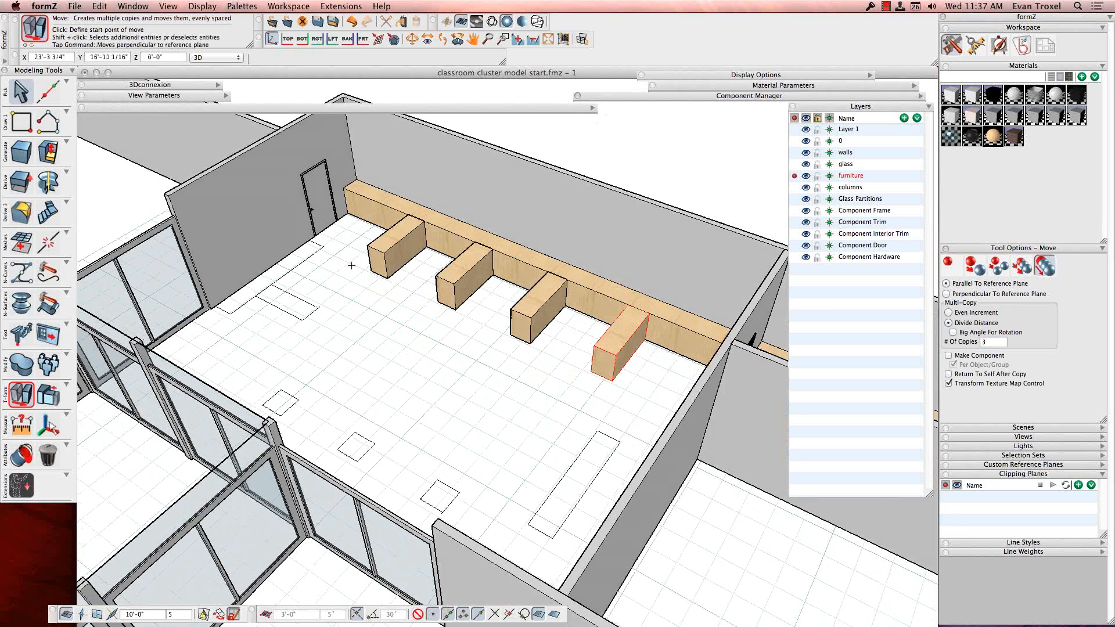
{"action": "key", "text": "super+z"}
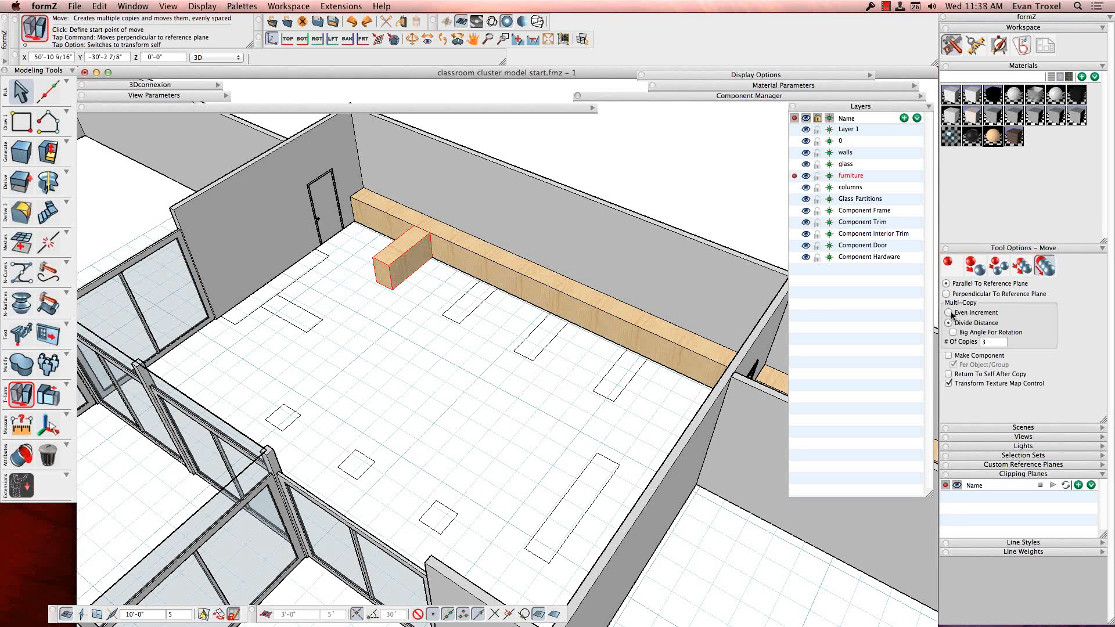
Copy the short counter three times with Even Increment so the copies fill the remaining outlines along the wall counter, and clear the selection
{"action": "left_click", "coordinate": [392, 290]}
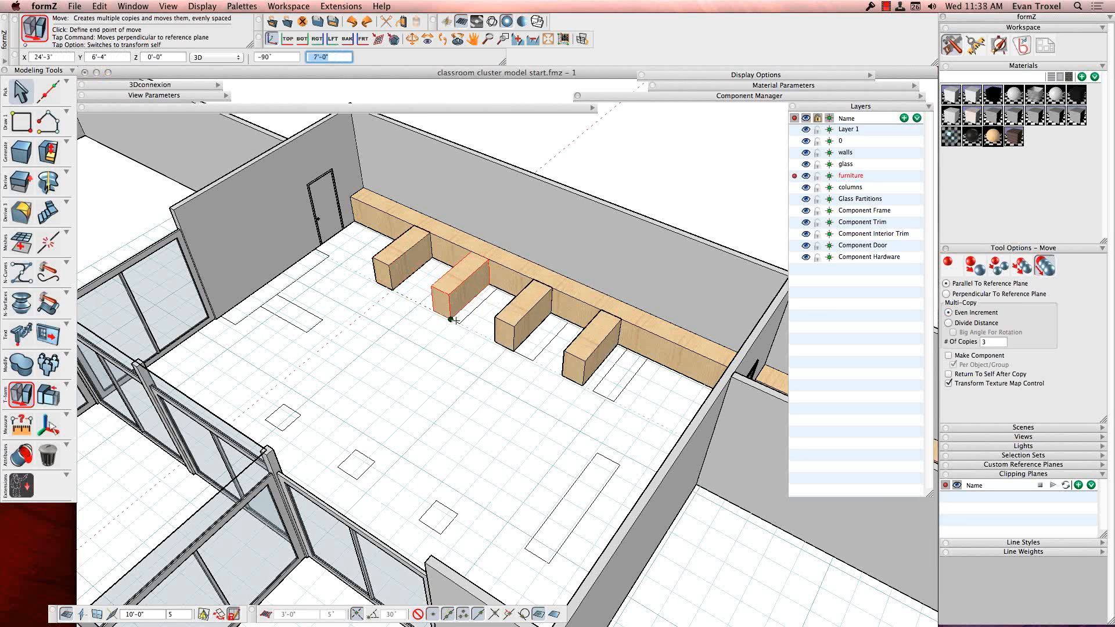
{"action": "left_click", "coordinate": [654, 442]}
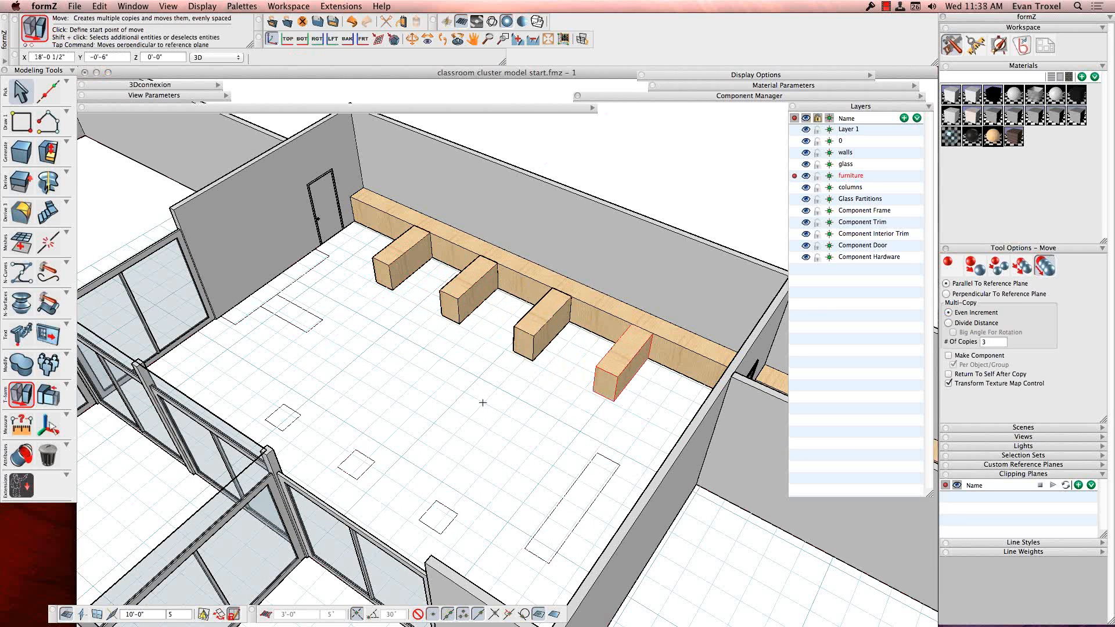
{"action": "left_click", "coordinate": [19, 93]}
{"action": "left_click", "coordinate": [479, 391]}
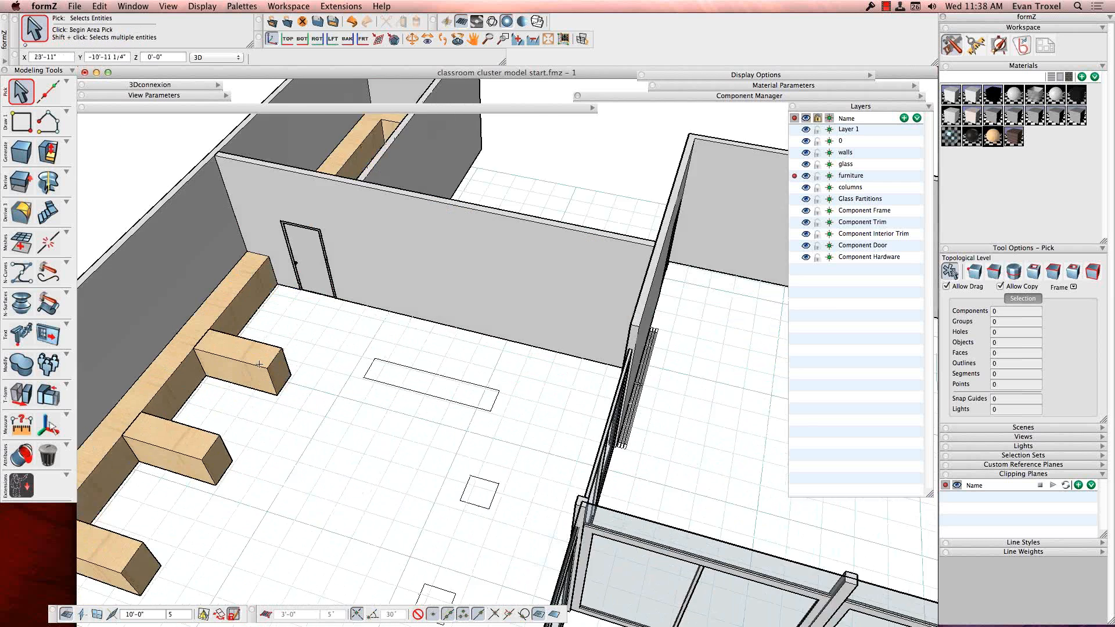
Draw a freestanding counter, 2'-0" wide and 3'-0" high, along the long edge of the floor outline facing the door wall
{"action": "left_click", "coordinate": [48, 122]}
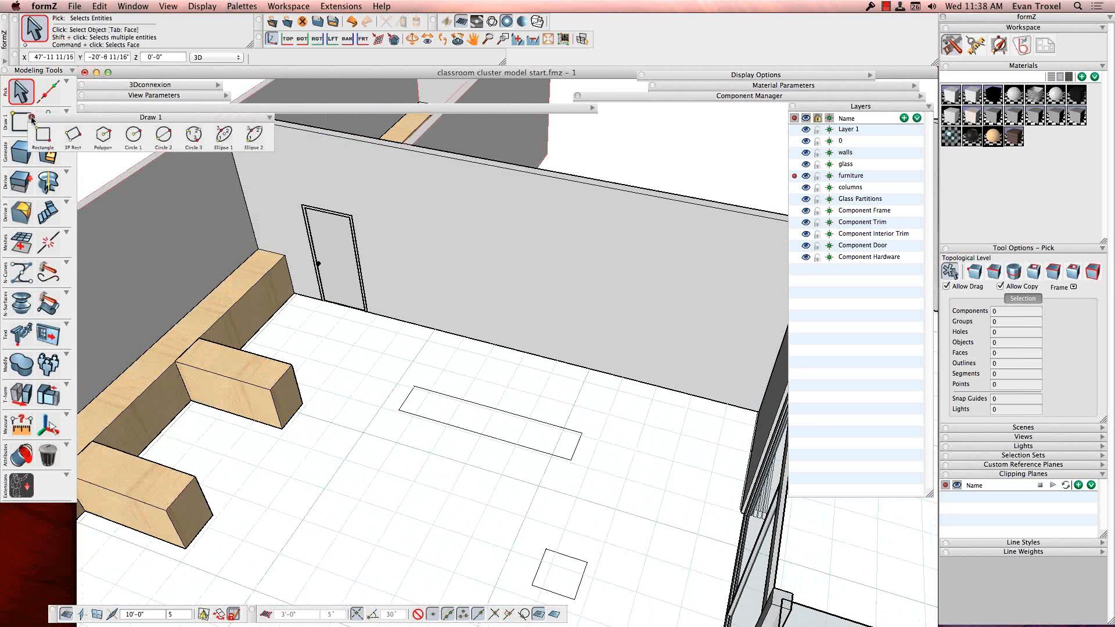
{"action": "left_click", "coordinate": [47, 122]}
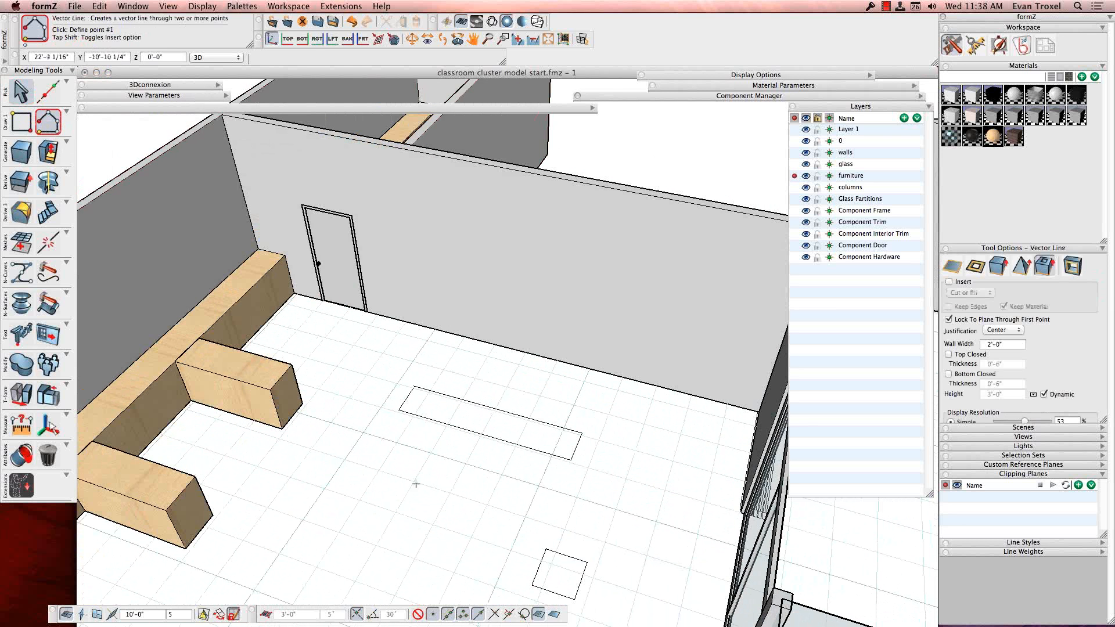
{"action": "left_click", "coordinate": [414, 386]}
{"action": "left_click", "coordinate": [602, 464]}
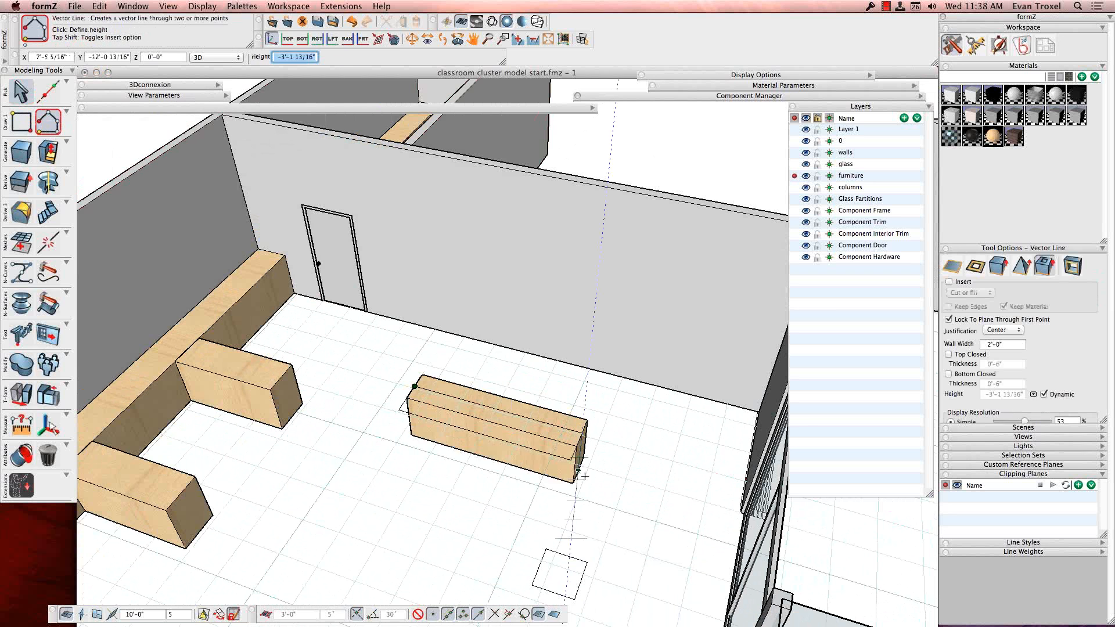
{"action": "type", "text": "3"}
{"action": "key", "text": "Return"}
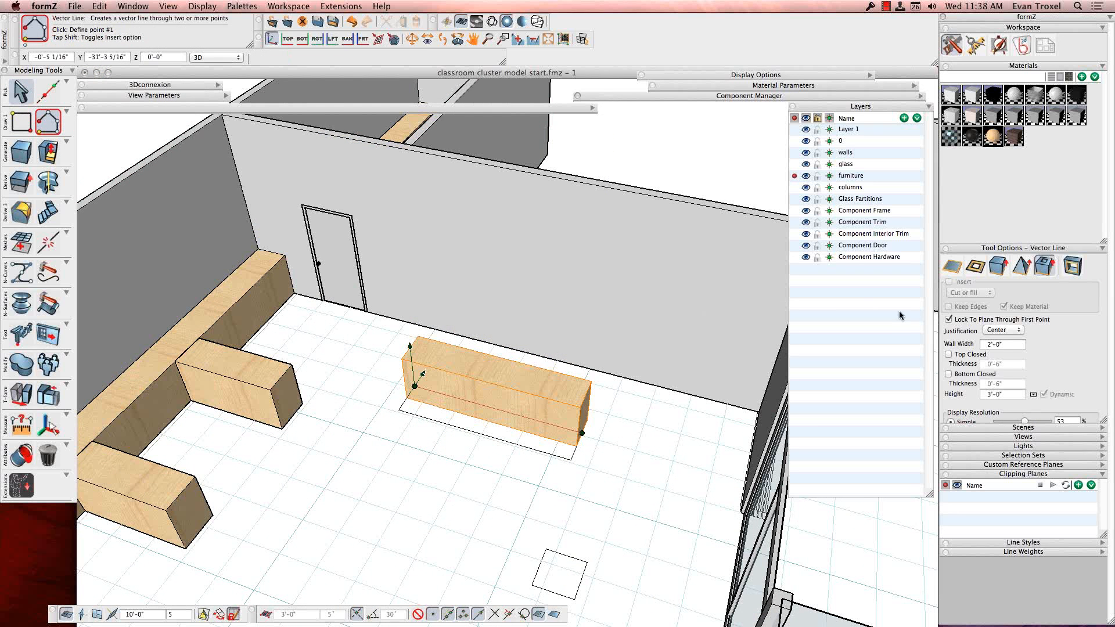
Set the freestanding counter's justification to Left so it fills its floor outline, and clear the selection
{"action": "left_click", "coordinate": [1009, 338]}
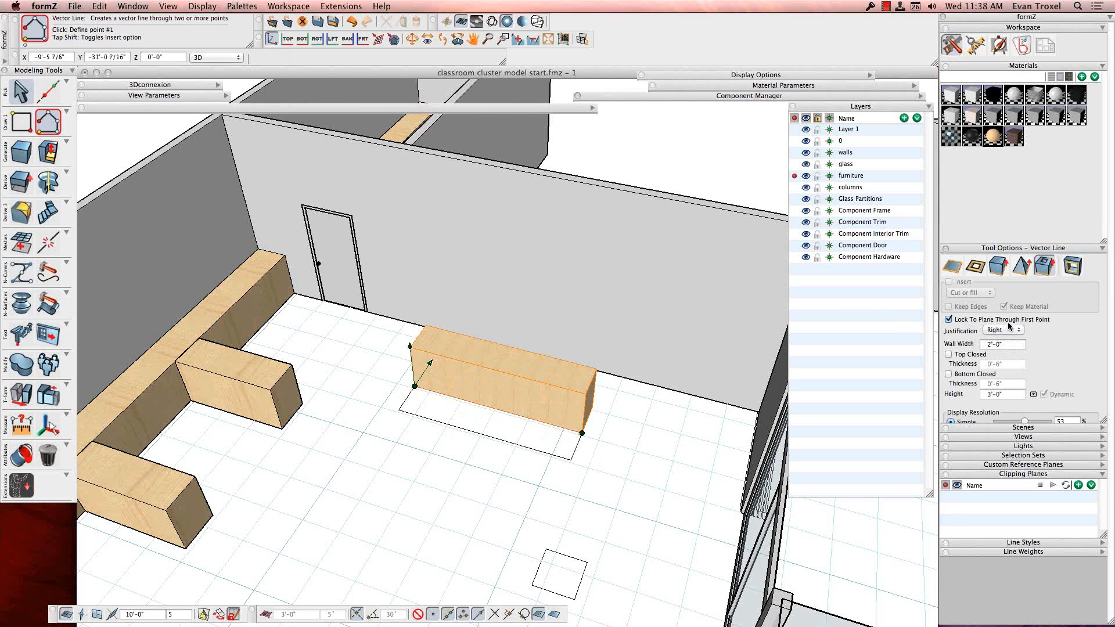
{"action": "left_click", "coordinate": [1010, 330]}
{"action": "left_click", "coordinate": [993, 313]}
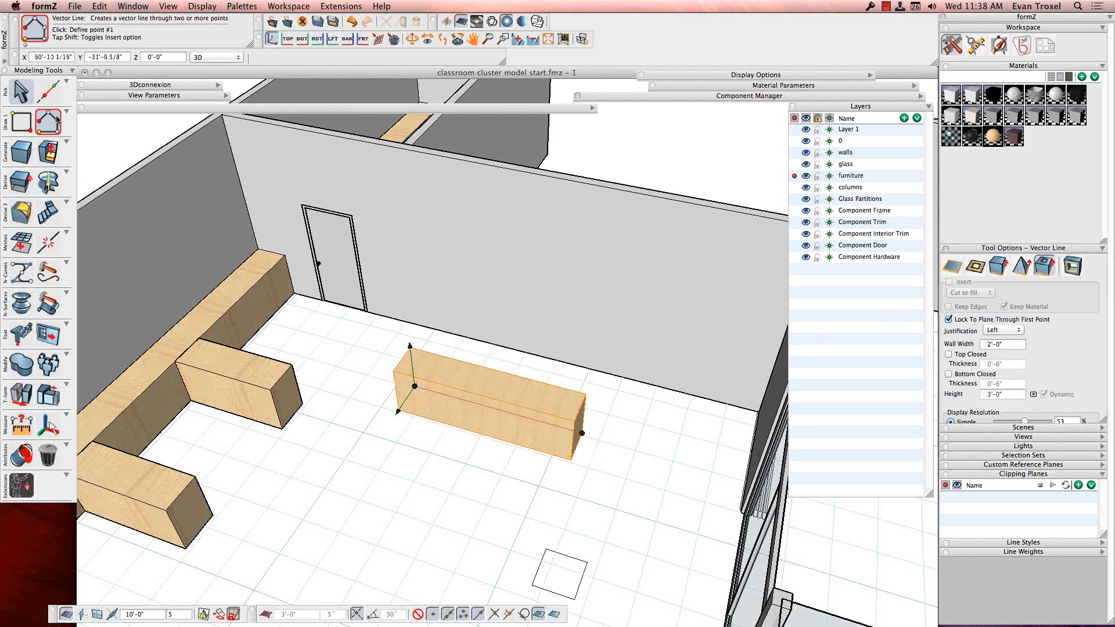
{"action": "left_click", "coordinate": [19, 88]}
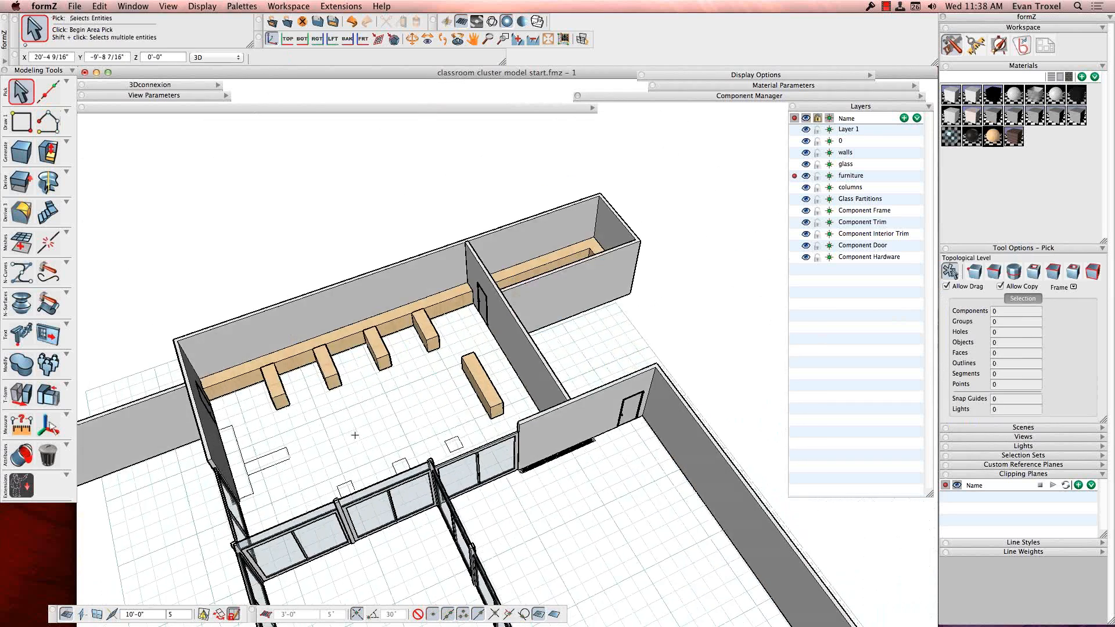
Select everything on the furniture layer and make a single copy of the counters straight up, stacked directly on the originals
{"action": "left_click", "coordinate": [399, 261]}
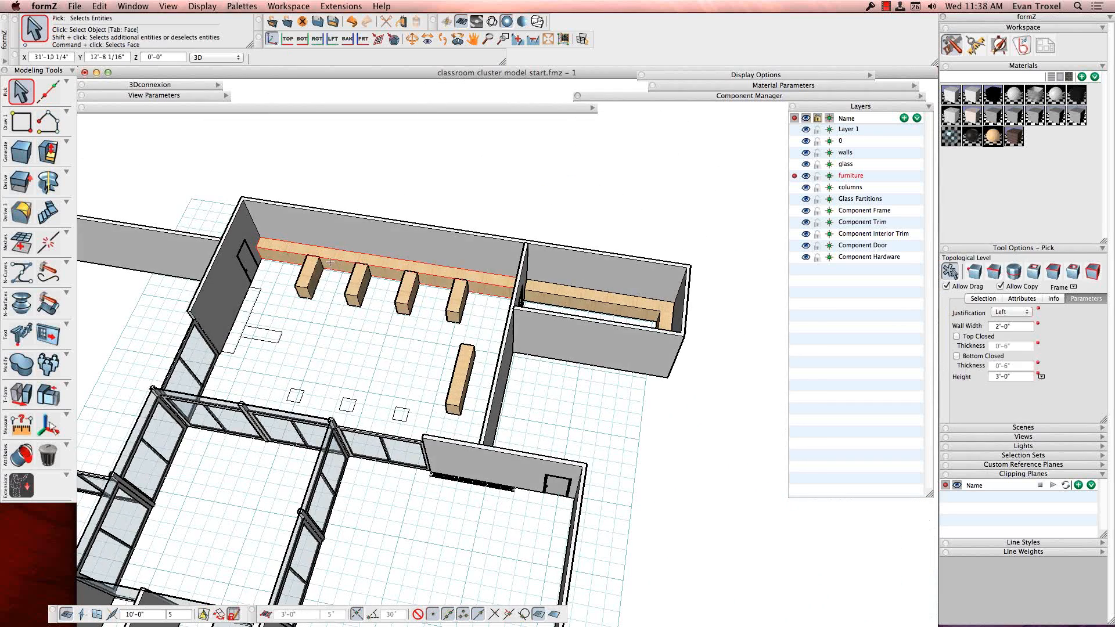
{"action": "right_click", "coordinate": [329, 259]}
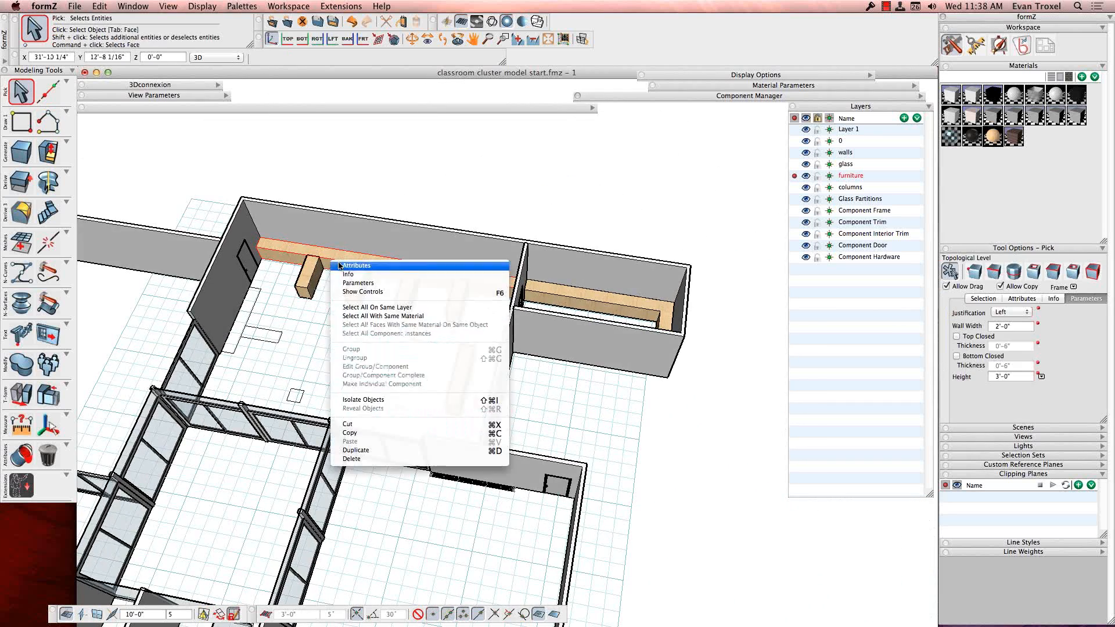
{"action": "left_click", "coordinate": [389, 308]}
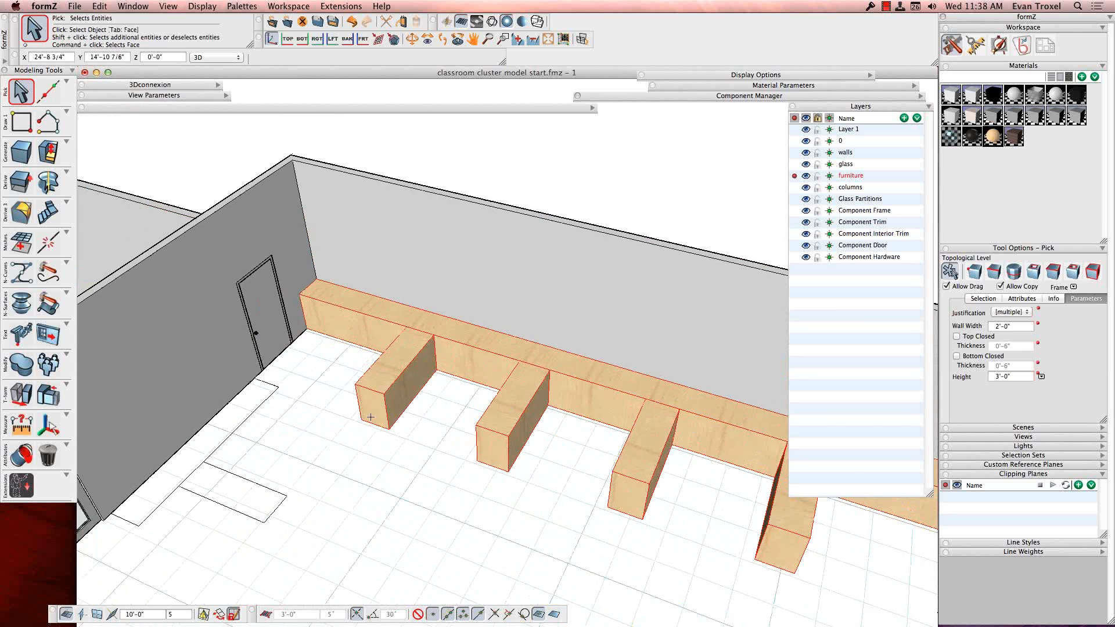
{"action": "key", "text": "m"}
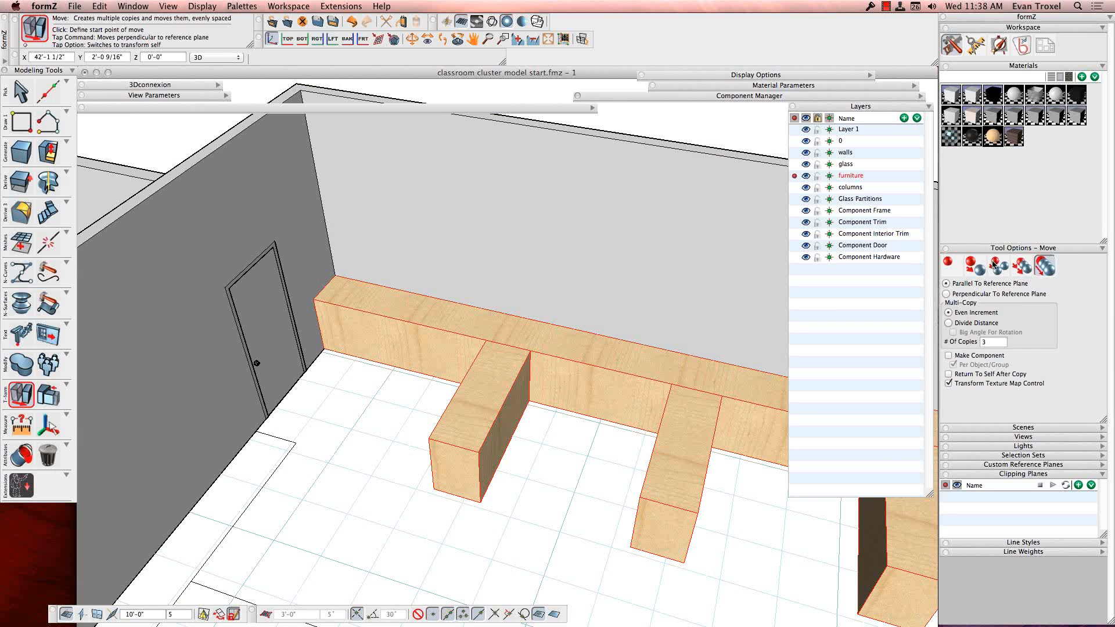
{"action": "left_click", "coordinate": [974, 273]}
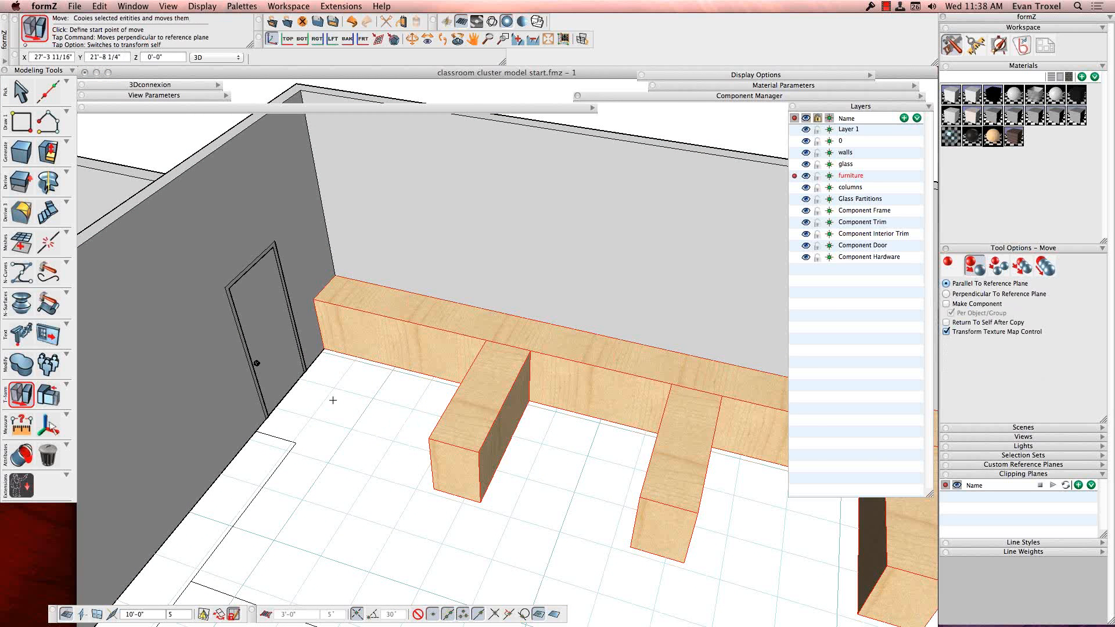
{"action": "key", "text": "w"}
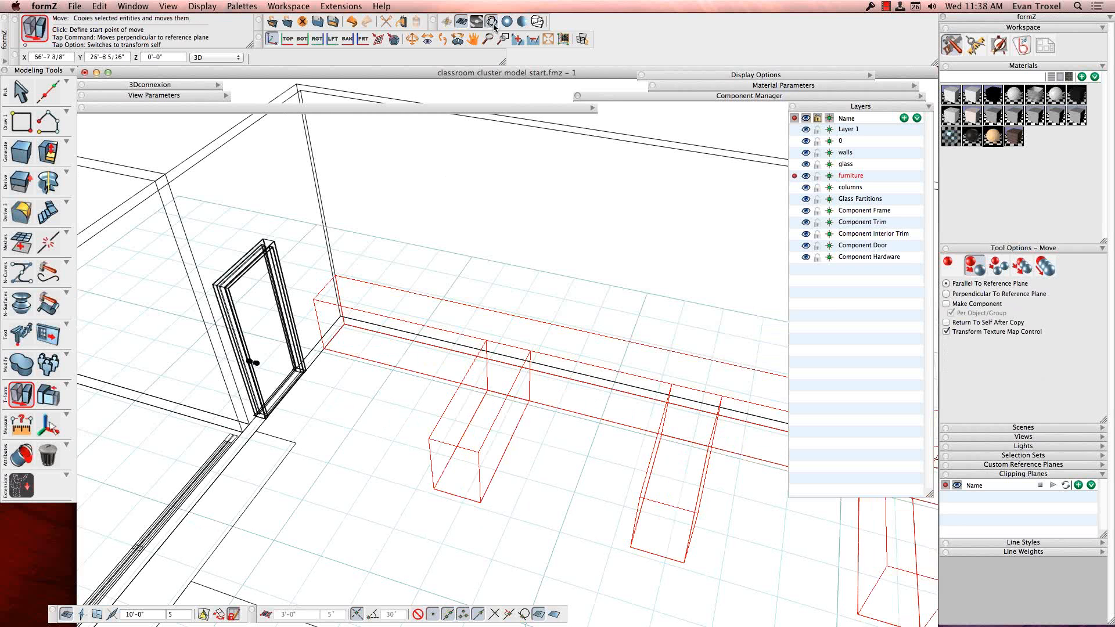
{"action": "left_click", "coordinate": [345, 325]}
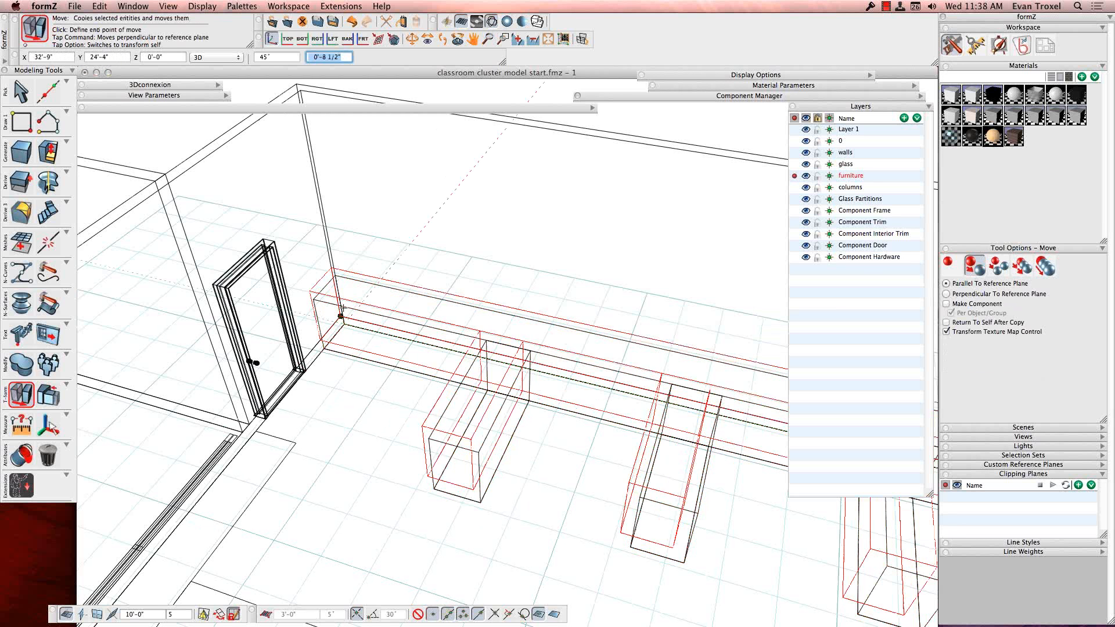
{"action": "left_click", "coordinate": [340, 278]}
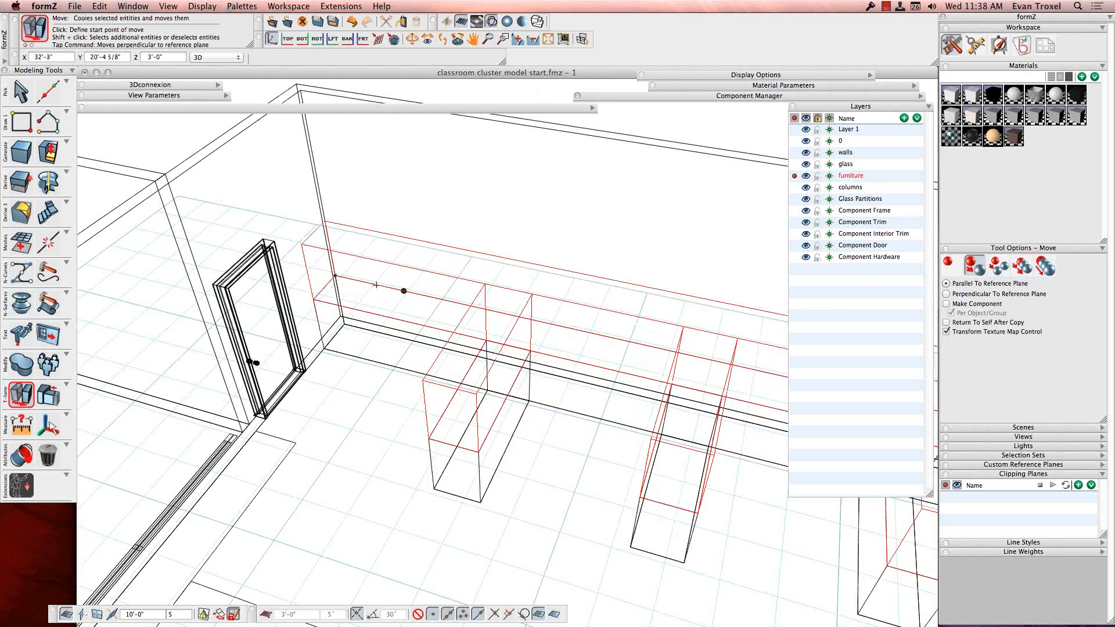
Copy the stacked counters up another 3'-0" as a third tier, clear the selection, and switch back to the shaded display
{"action": "left_click", "coordinate": [335, 276]}
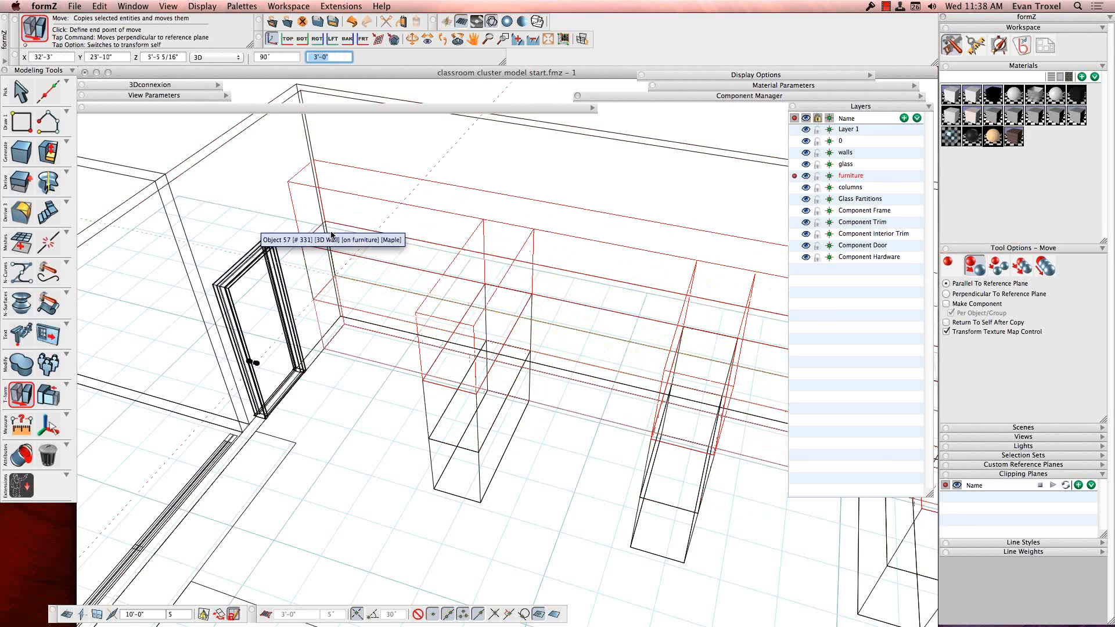
{"action": "key", "text": "Return"}
{"action": "left_click", "coordinate": [18, 93]}
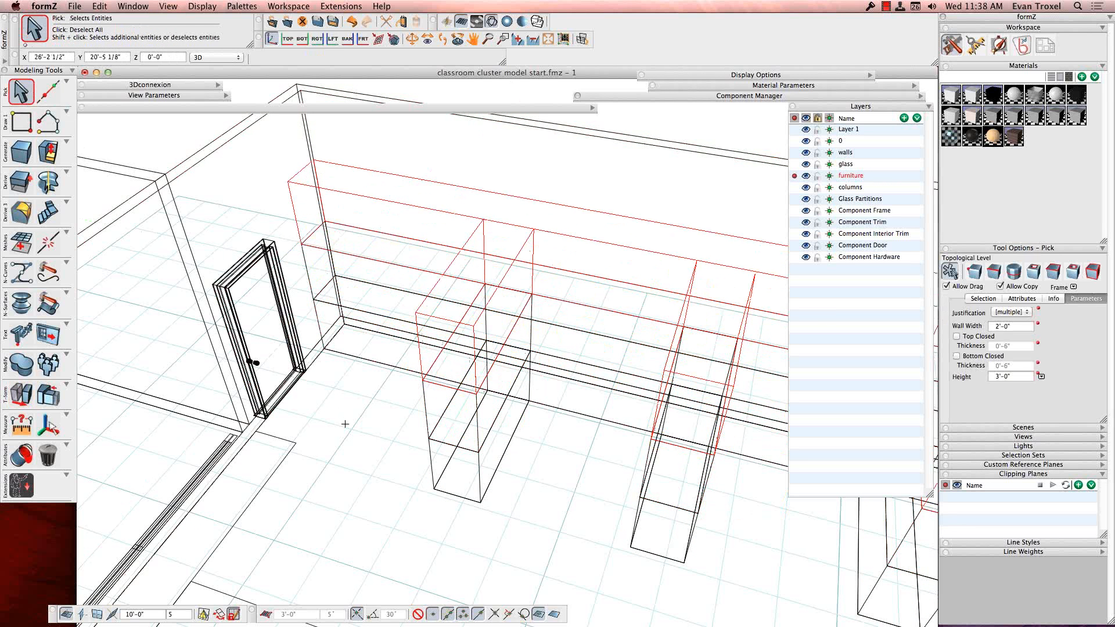
{"action": "left_click", "coordinate": [345, 423]}
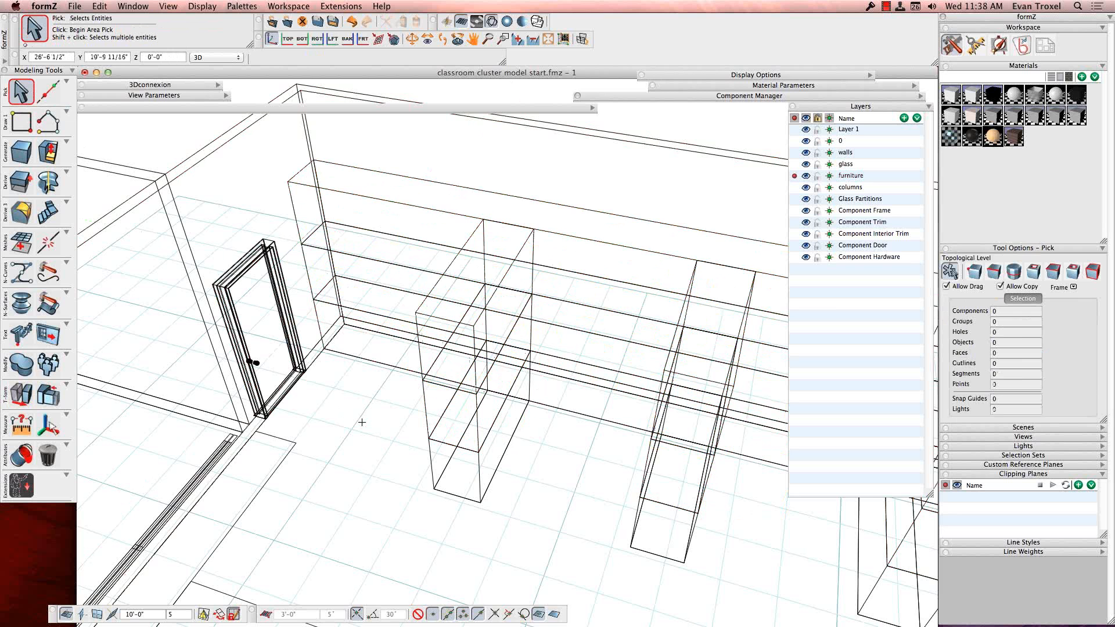
{"action": "left_click", "coordinate": [511, 23]}
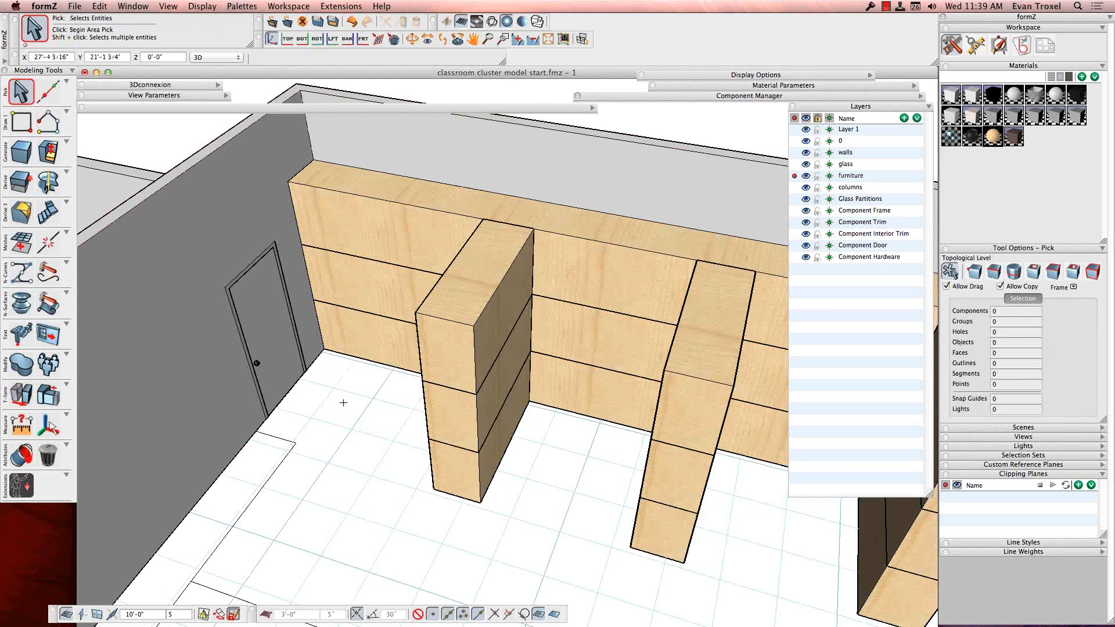
Select all middle-tier counters, including the ones in the side rooms, and set their wall width to 2'-3"
{"action": "scroll", "coordinate": [343, 402], "scroll_direction": "down", "scroll_amount": 10}
{"action": "scroll", "coordinate": [343, 402], "scroll_direction": "down", "scroll_amount": 2}
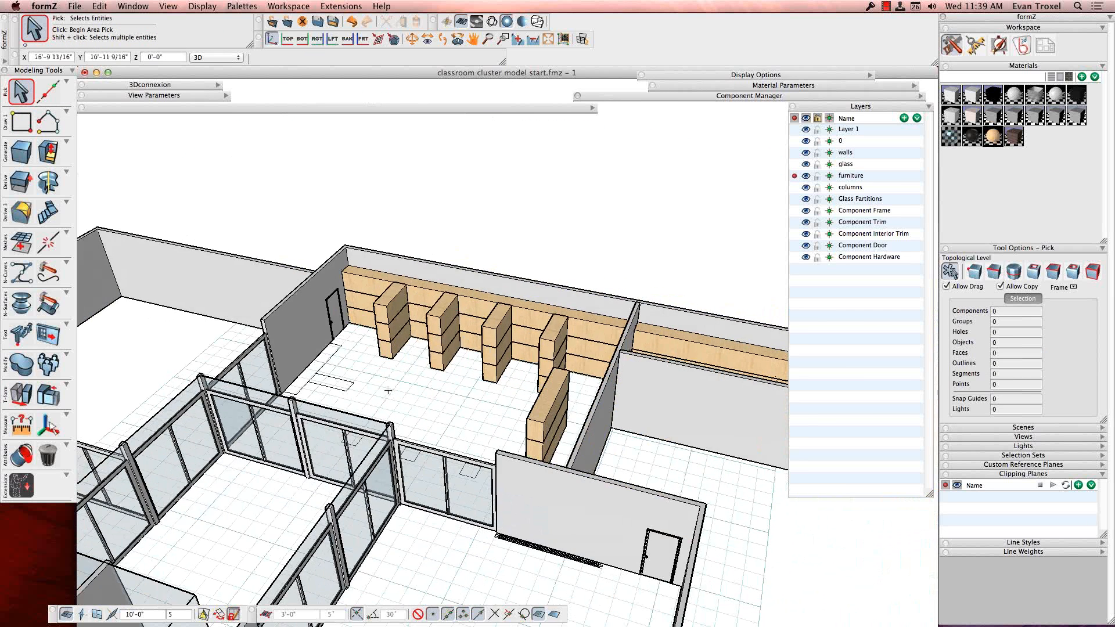
{"action": "left_click", "coordinate": [362, 310], "text": "shift"}
{"action": "left_click", "coordinate": [405, 339], "text": "shift"}
{"action": "left_click", "coordinate": [437, 339], "text": "shift"}
{"action": "left_click", "coordinate": [495, 358], "text": "shift"}
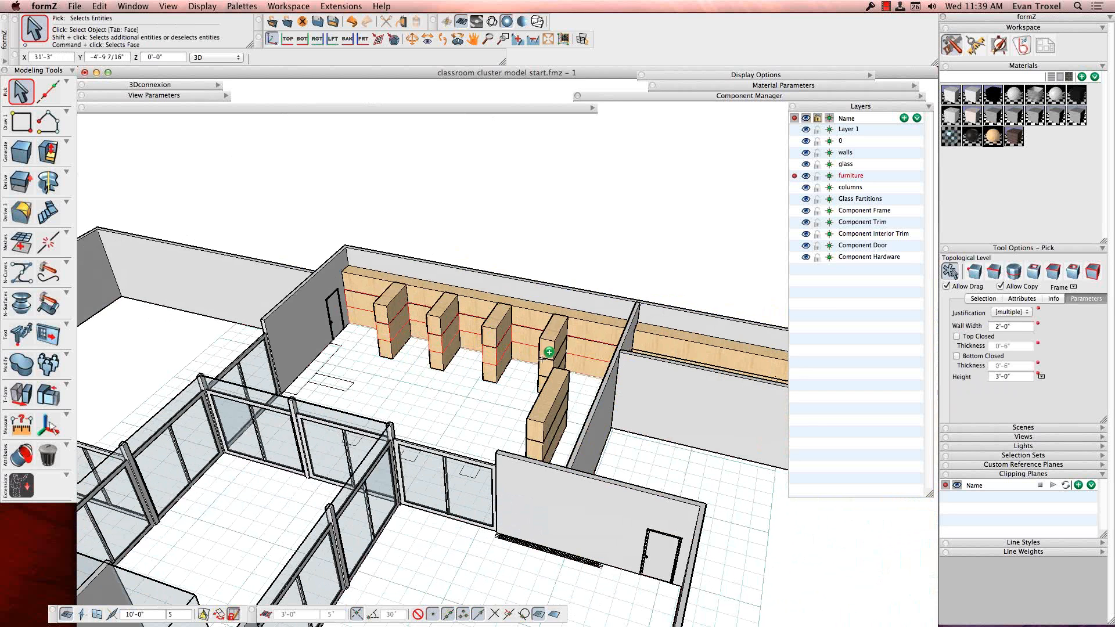
{"action": "left_click", "coordinate": [550, 447], "text": "shift"}
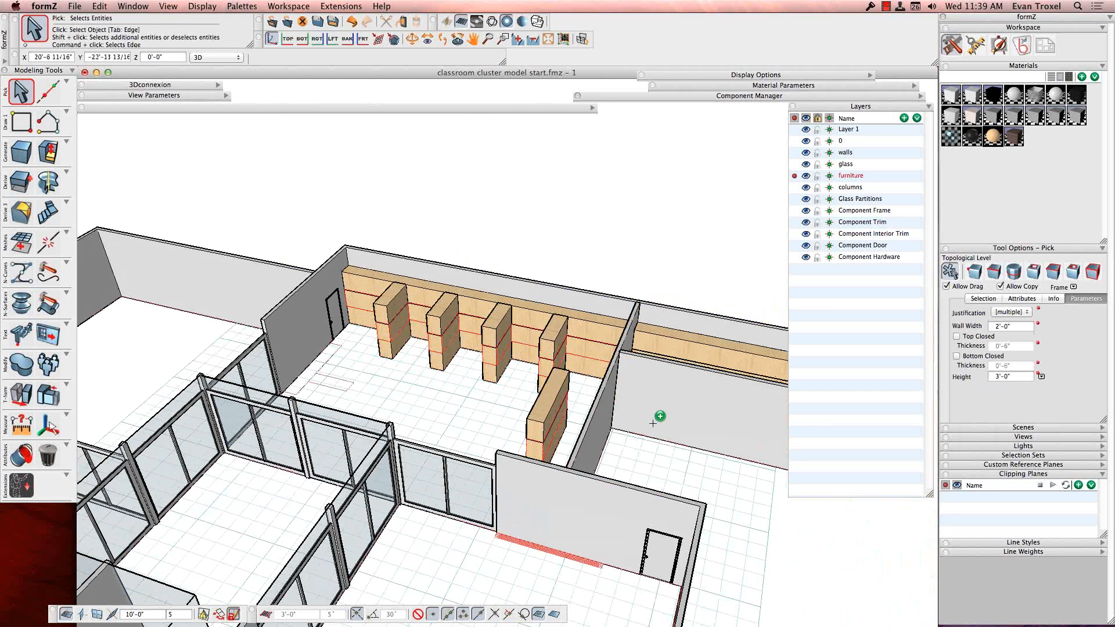
{"action": "middle_click_drag", "start_coordinate": [722, 383], "coordinate": [607, 401]}
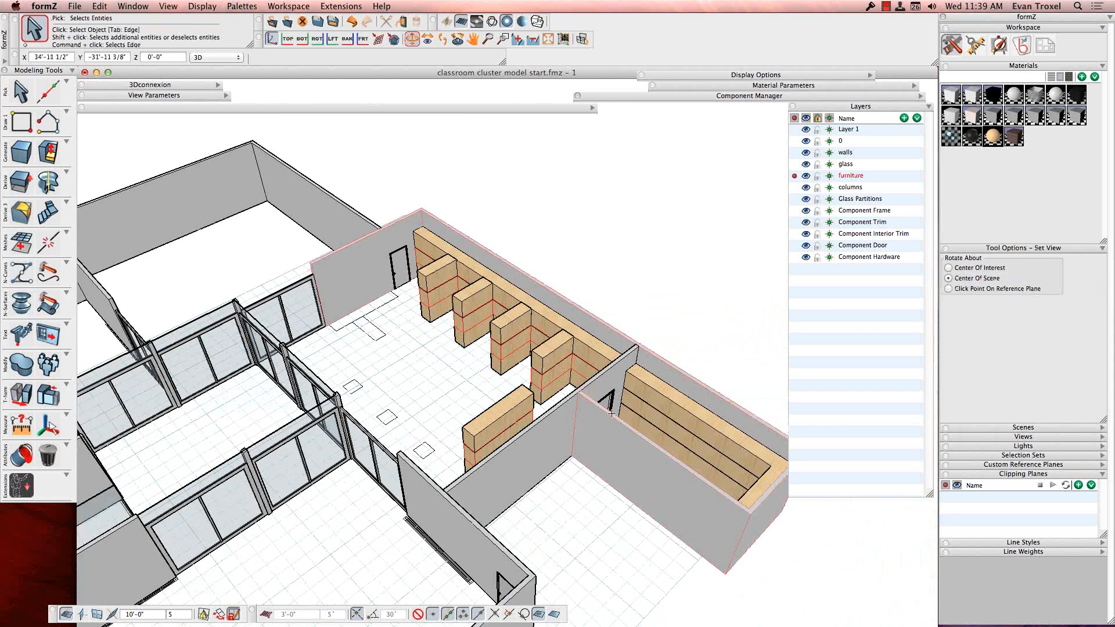
{"action": "scroll", "coordinate": [697, 354], "scroll_direction": "down", "scroll_amount": 3}
{"action": "left_click", "coordinate": [178, 464], "text": "shift"}
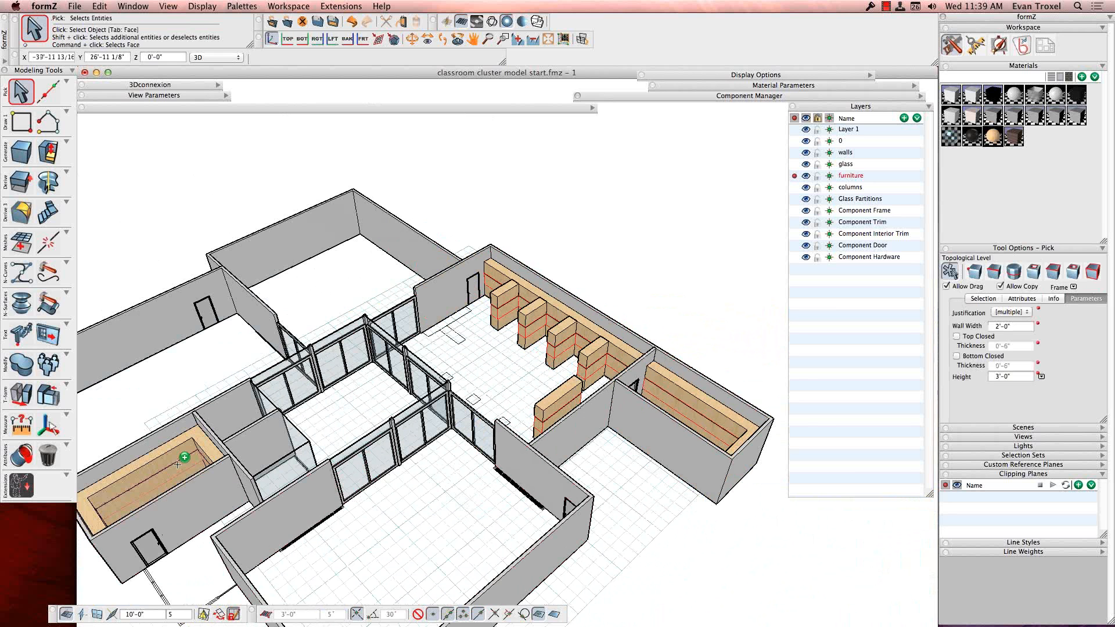
{"action": "left_click", "coordinate": [1033, 298]}
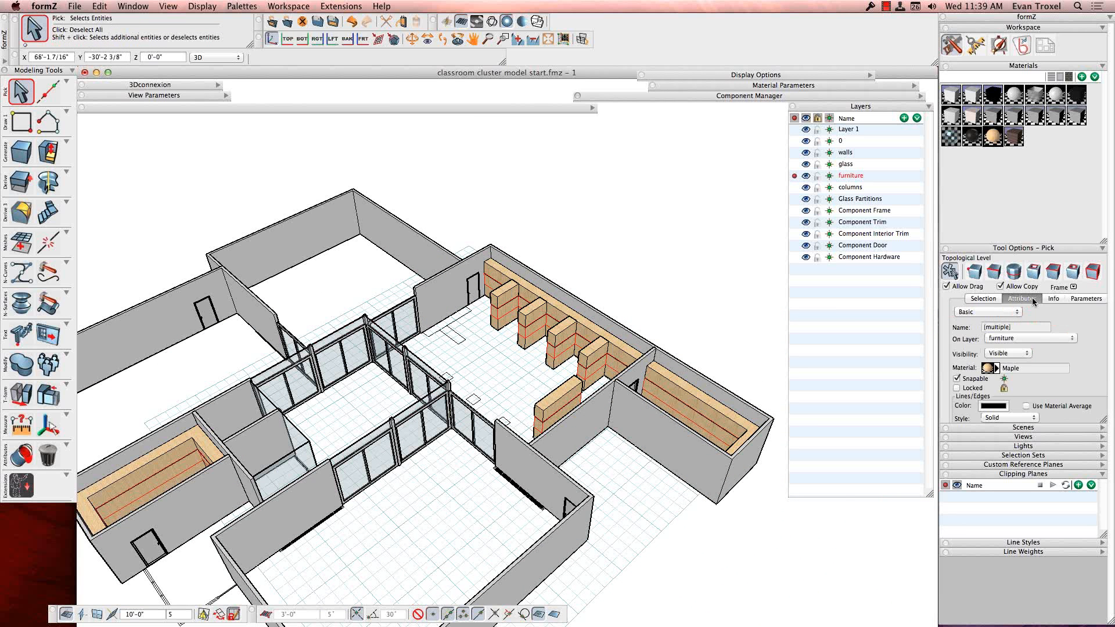
{"action": "left_click", "coordinate": [1077, 299]}
{"action": "left_click", "coordinate": [1019, 325]}
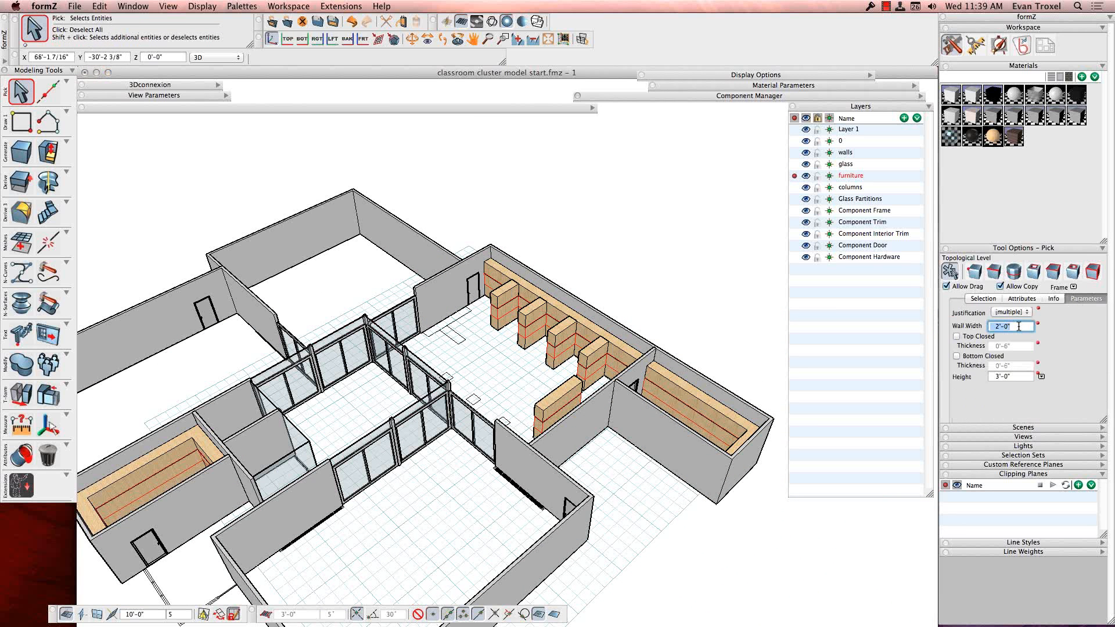
{"action": "type", "text": "2"}
{"action": "key", "text": "Return"}
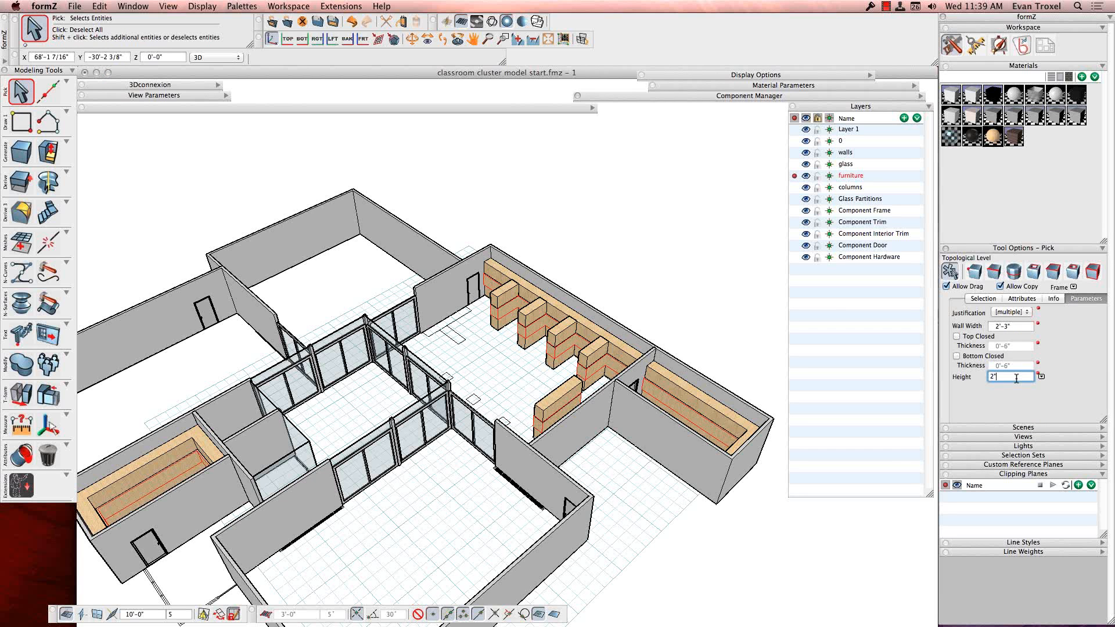
Set the height of the selected middle-tier pieces to 2" so they form countertops
{"action": "left_click", "coordinate": [1013, 377]}
{"action": "type", "text": "2\""}
{"action": "key", "text": "Return"}
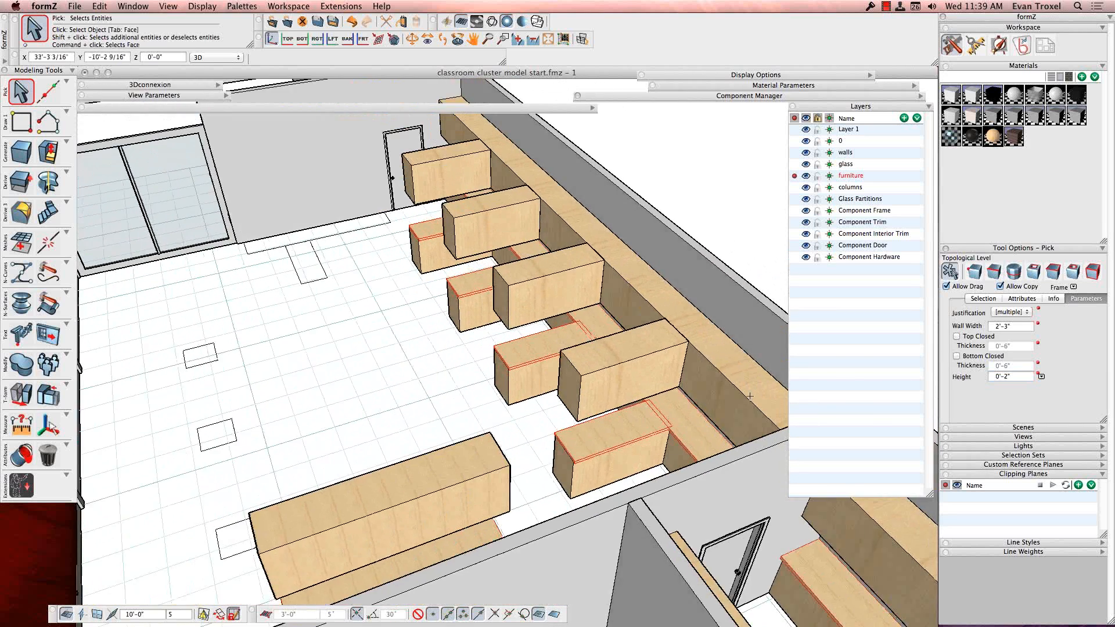
Paint the selected countertops with the black material
{"action": "left_click", "coordinate": [972, 137]}
{"action": "left_click", "coordinate": [22, 455]}
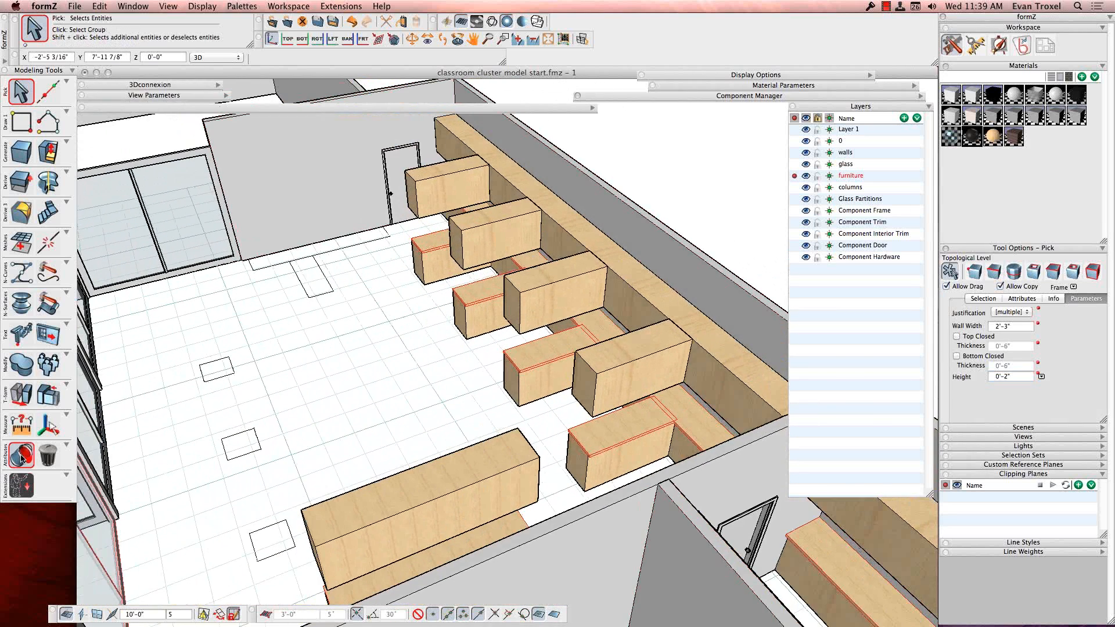
{"action": "left_click", "coordinate": [353, 384]}
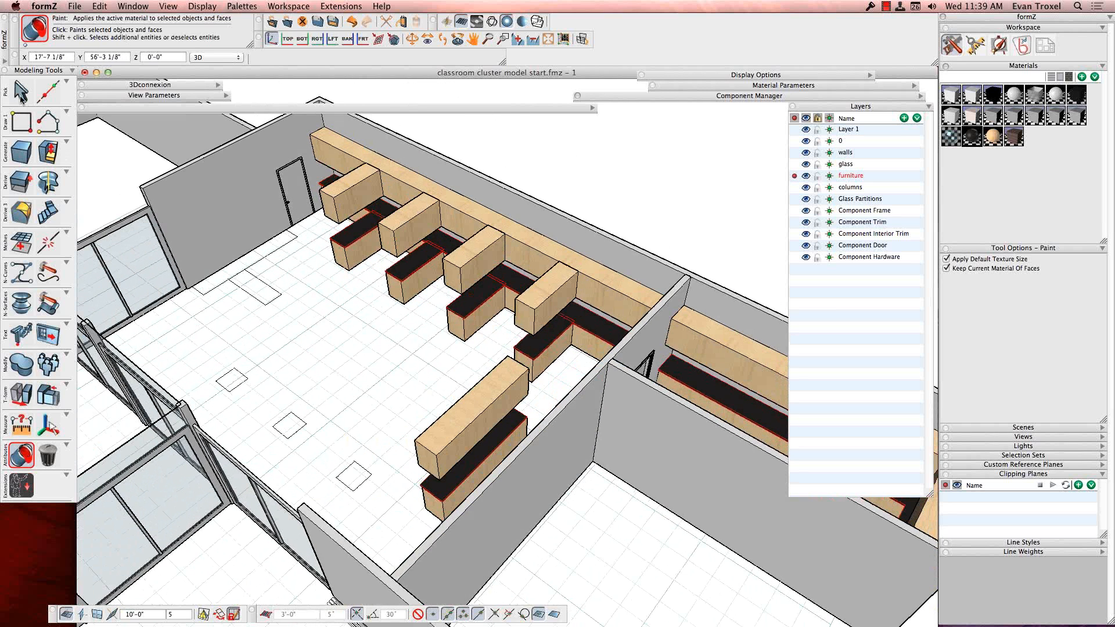
{"action": "left_click", "coordinate": [21, 93]}
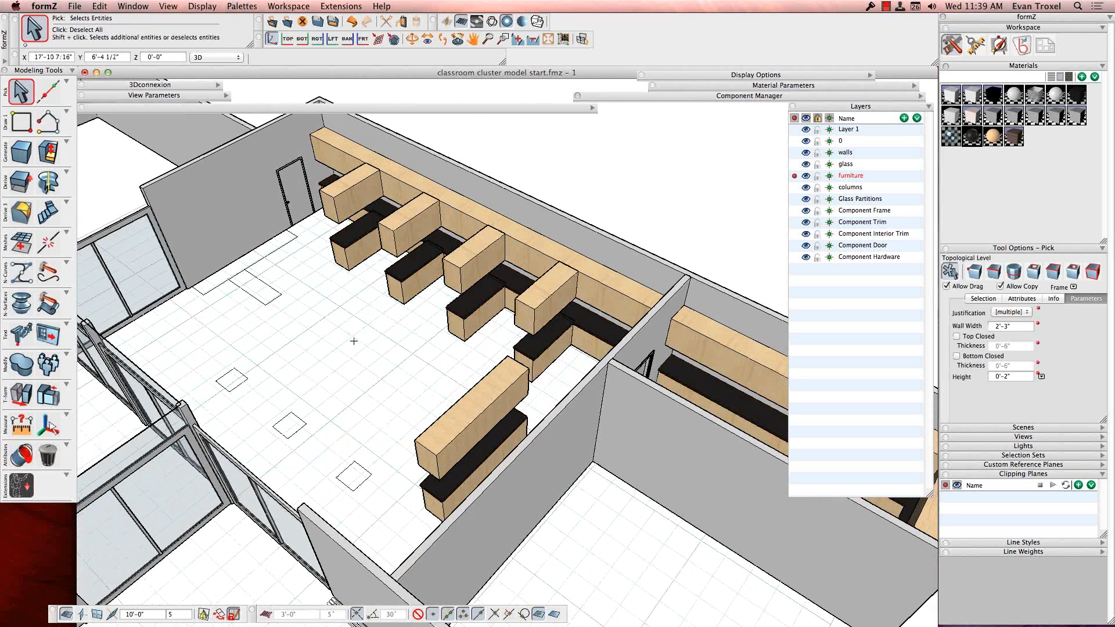
Delete the upper-tier copies above the freestanding counter and above the four short counters
{"action": "left_click", "coordinate": [478, 436]}
{"action": "key", "text": "Delete"}
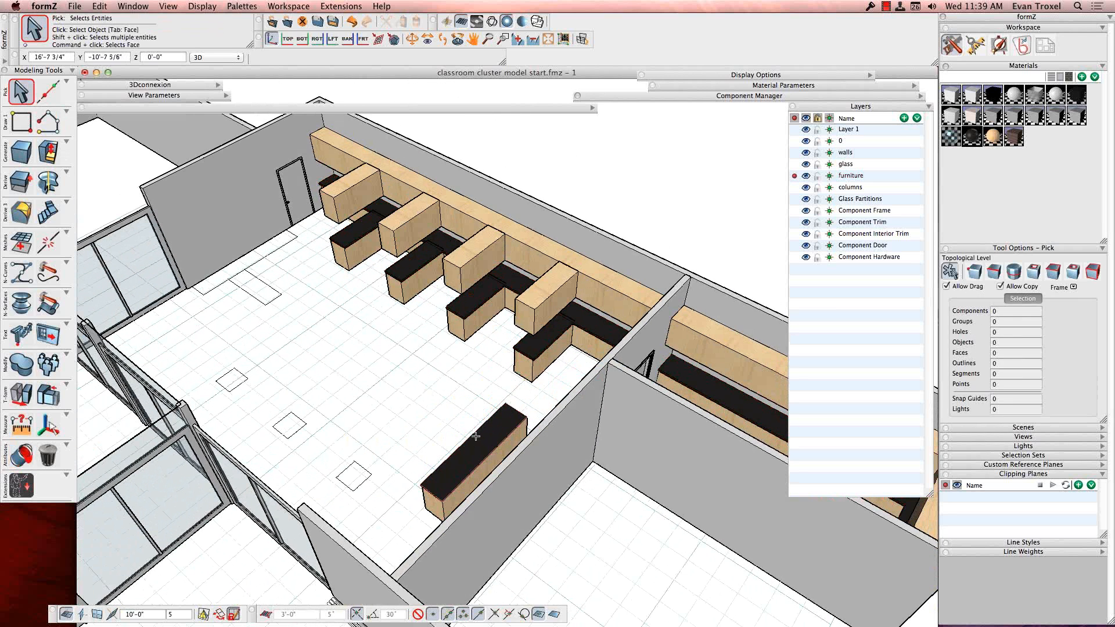
{"action": "left_click", "coordinate": [362, 223]}
{"action": "key", "text": "Delete"}
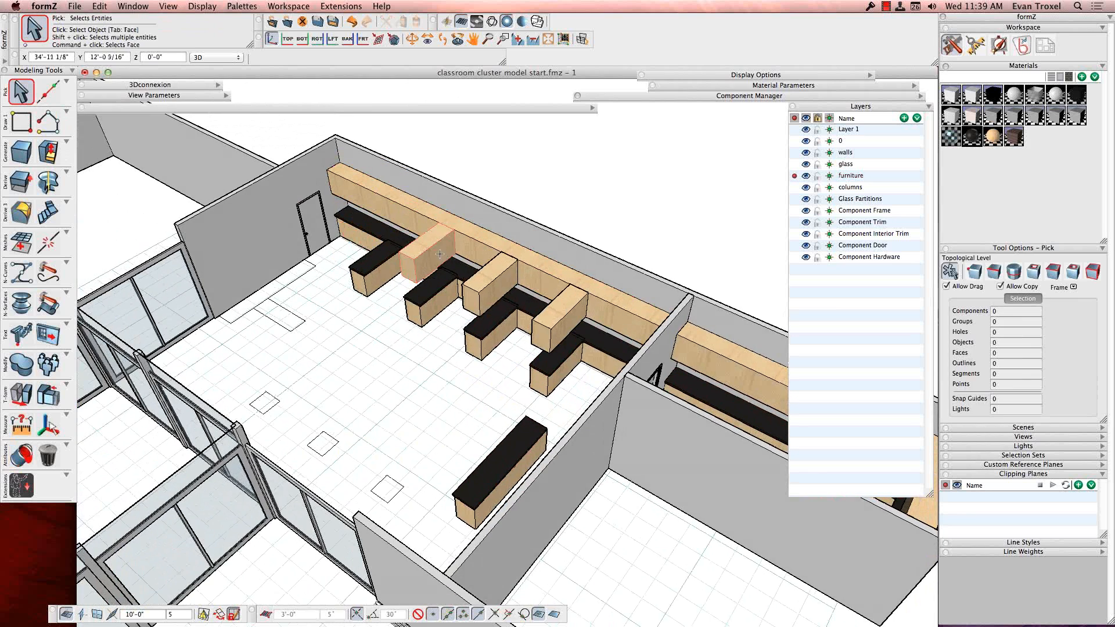
{"action": "left_click", "coordinate": [420, 250]}
{"action": "key", "text": "Delete"}
{"action": "left_click", "coordinate": [474, 279]}
{"action": "key", "text": "Delete"}
{"action": "left_click", "coordinate": [556, 313]}
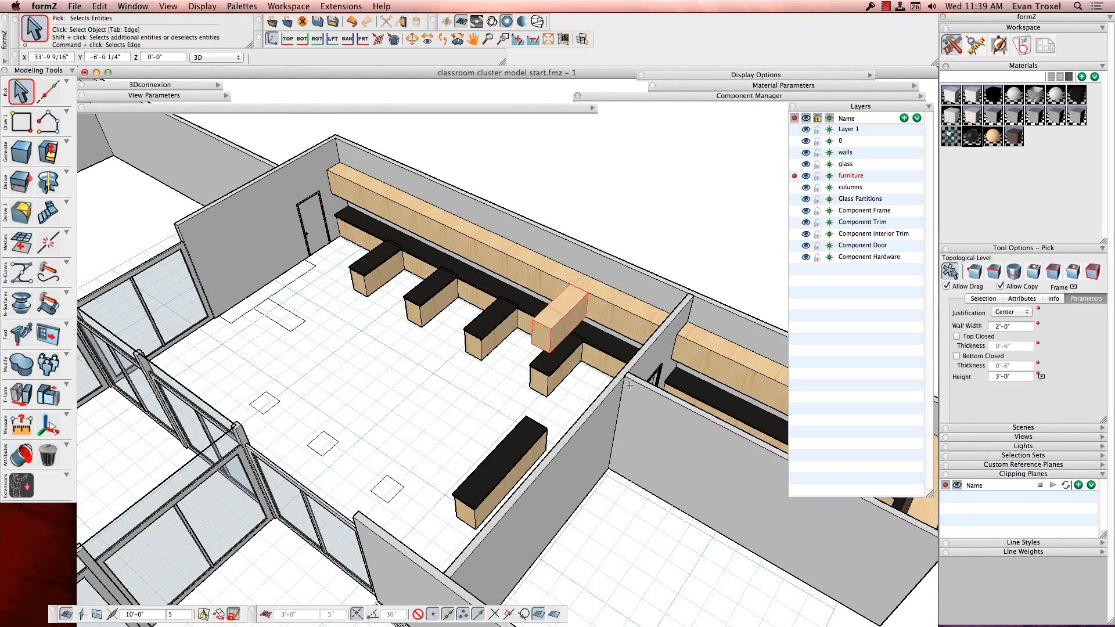
{"action": "key", "text": "Delete"}
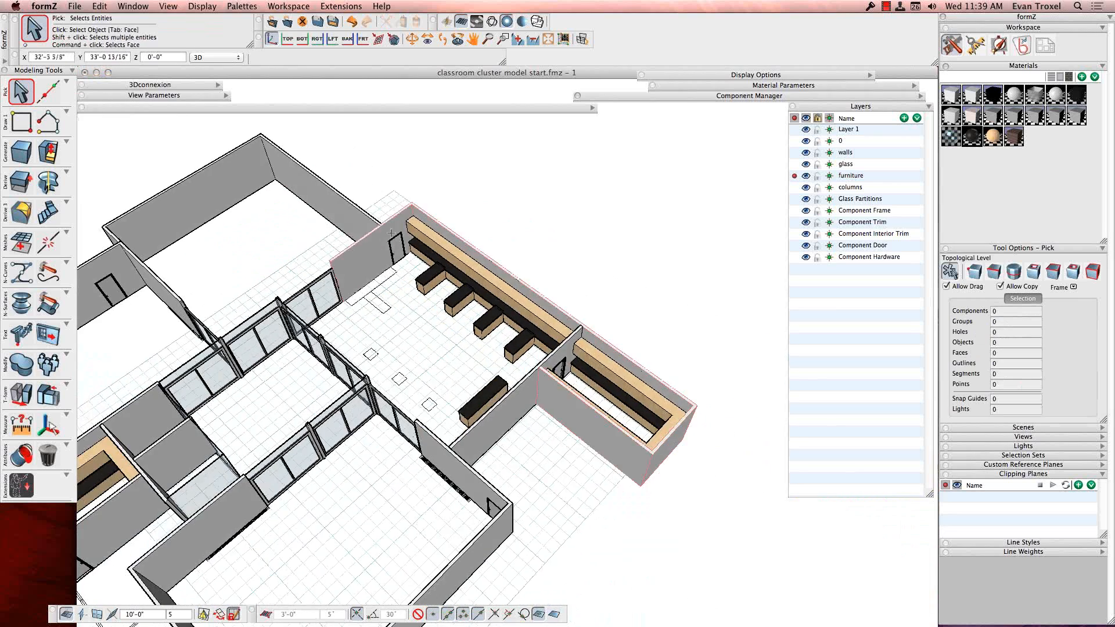
Reduce the upper wall cabinets to a wall width of 1'-0" and clear the selection
{"action": "left_click", "coordinate": [523, 308]}
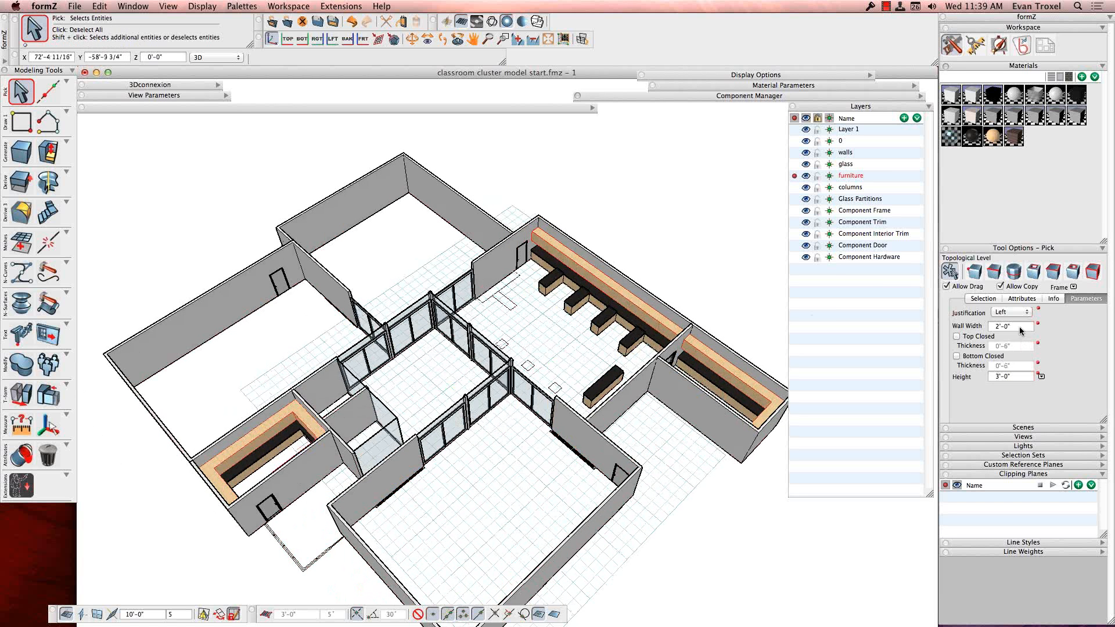
{"action": "left_click", "coordinate": [1019, 327]}
{"action": "type", "text": "1"}
{"action": "key", "text": "Return"}
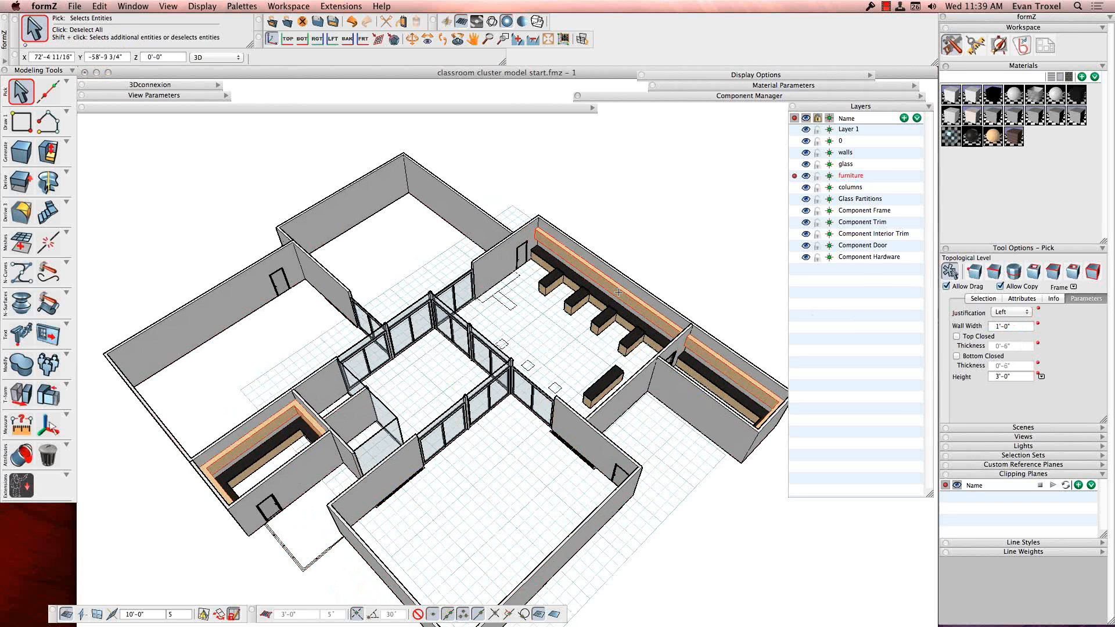
{"action": "left_click", "coordinate": [345, 250]}
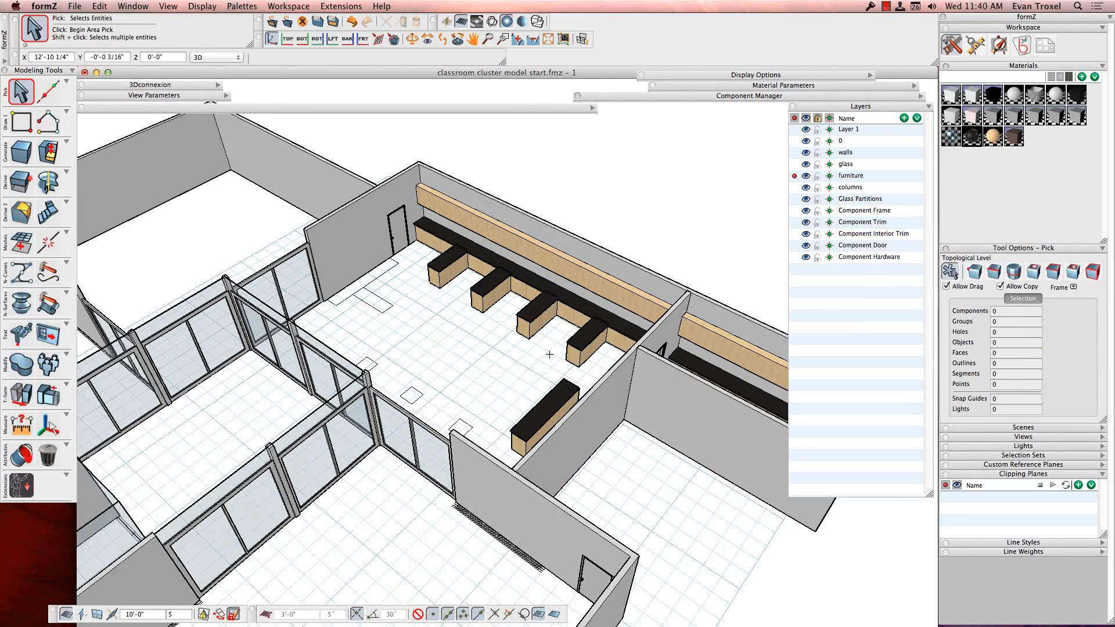
Draw a Vector Line counter, 2'-0" wide and 3'-0" high, along the door wall between the glass partition and the door
{"action": "left_click", "coordinate": [43, 129]}
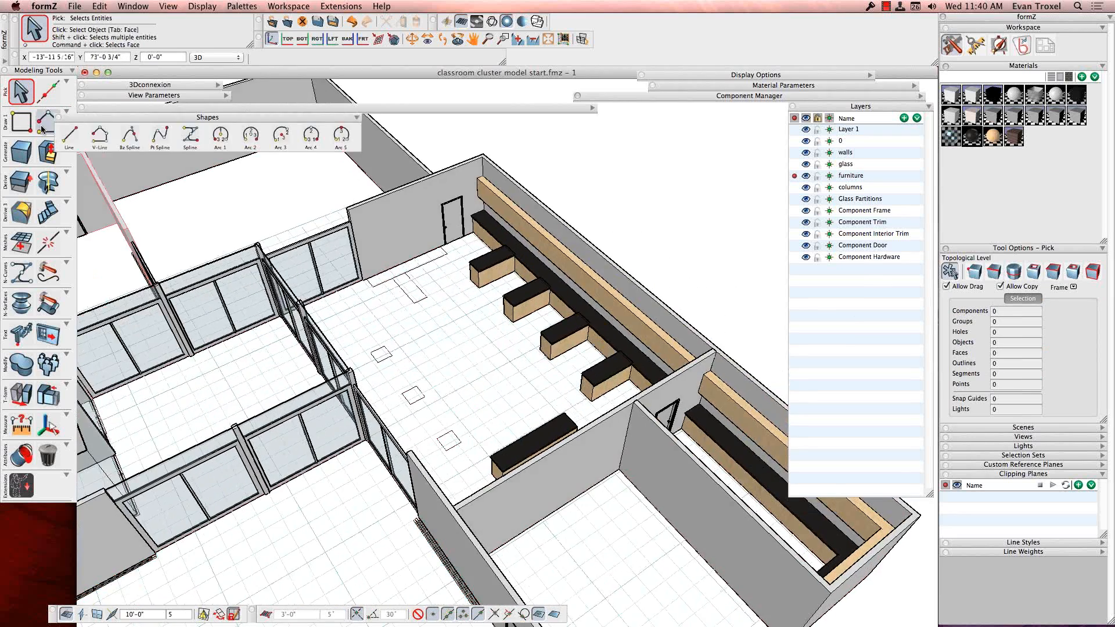
{"action": "left_click", "coordinate": [99, 135]}
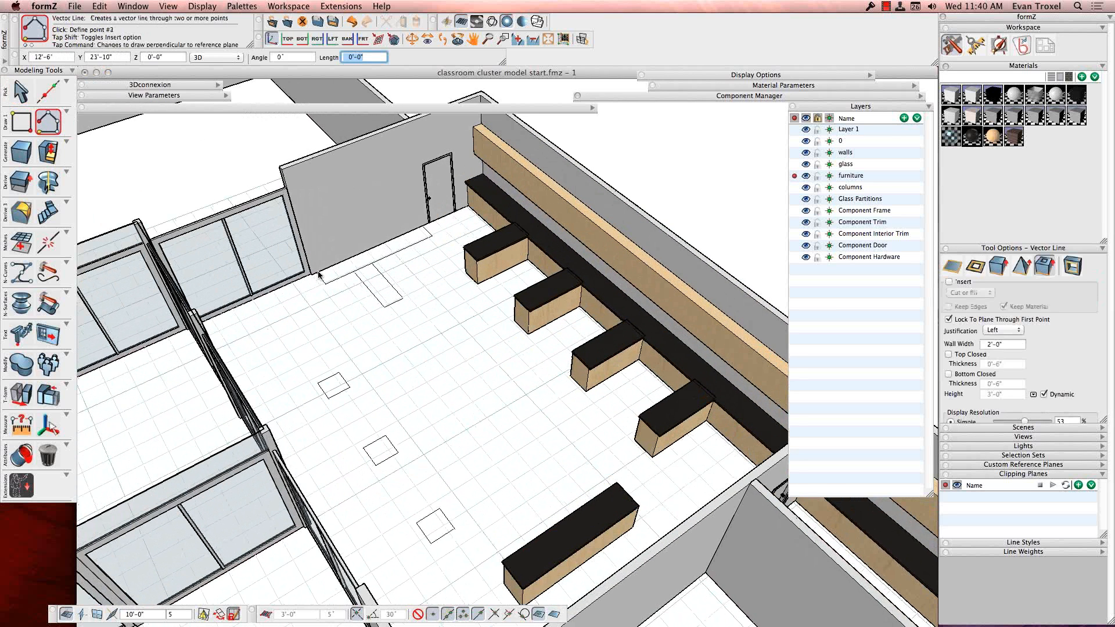
{"action": "left_click", "coordinate": [317, 273]}
{"action": "double_click", "coordinate": [421, 225]}
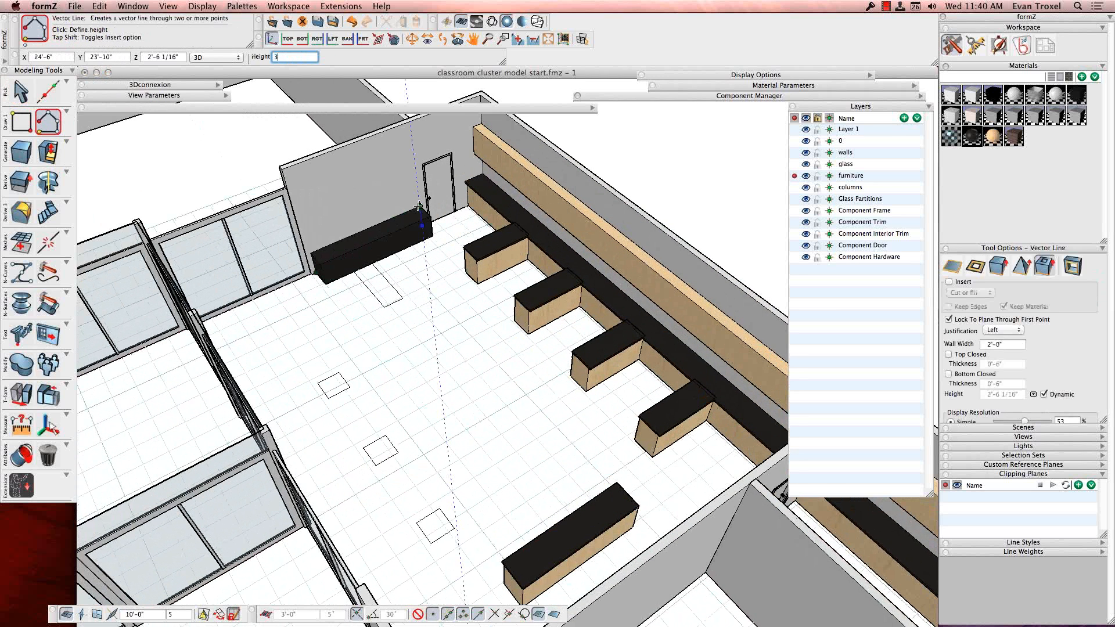
Paint the new counter on the door wall with the wood material and copy it 3'-0" straight up
{"action": "left_click", "coordinate": [21, 457]}
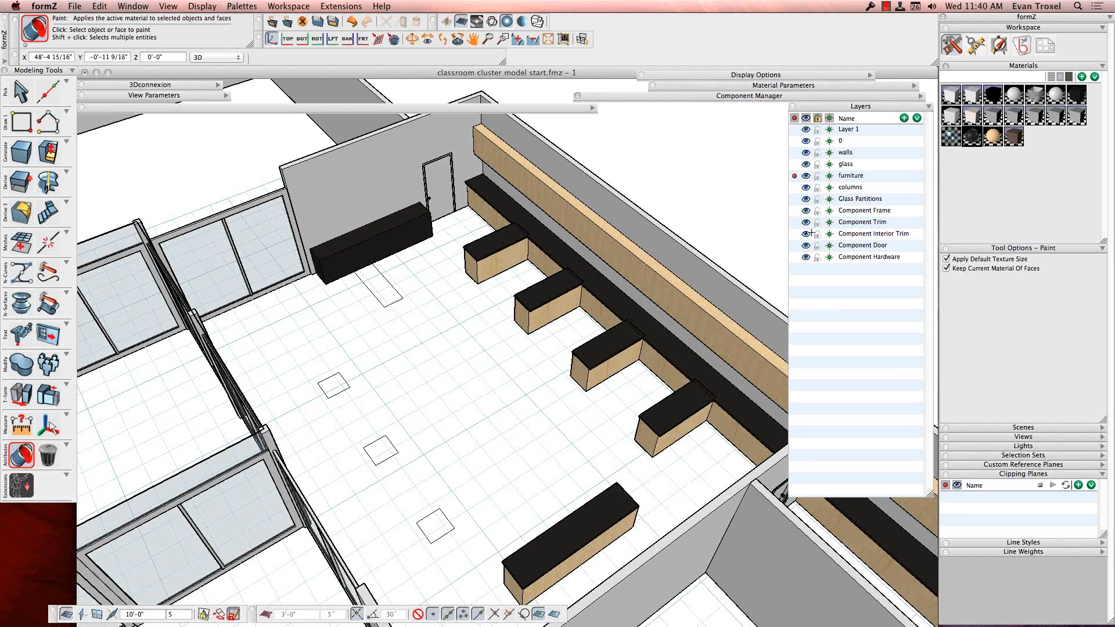
{"action": "left_click", "coordinate": [416, 231]}
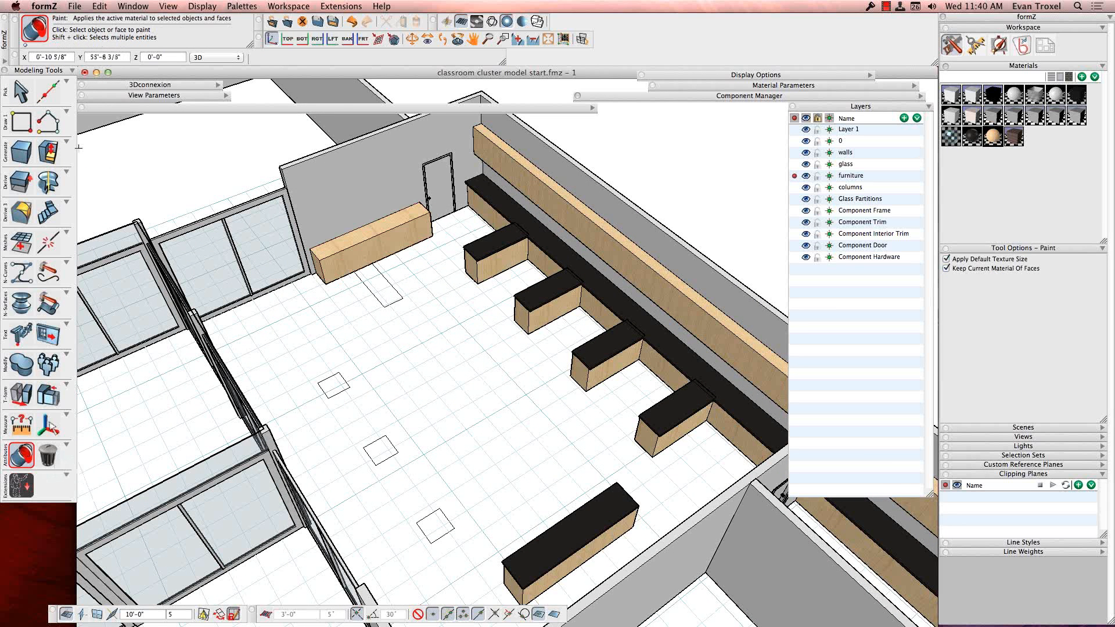
{"action": "left_click", "coordinate": [22, 98]}
{"action": "left_click", "coordinate": [359, 246]}
{"action": "key", "text": "m"}
{"action": "key", "text": "alt"}
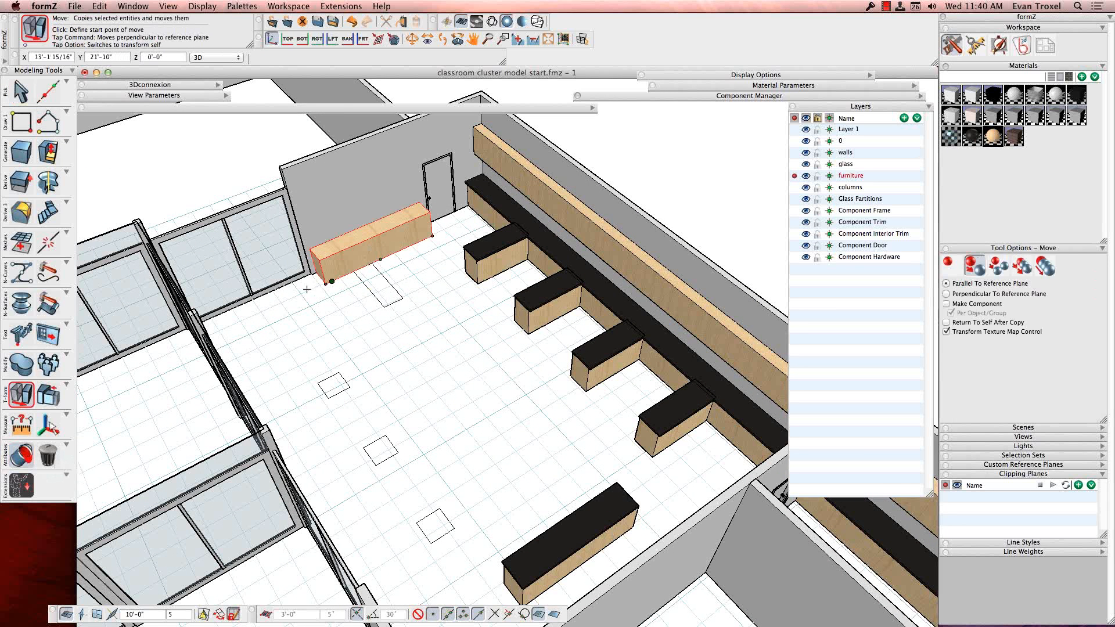
{"action": "left_click", "coordinate": [315, 273]}
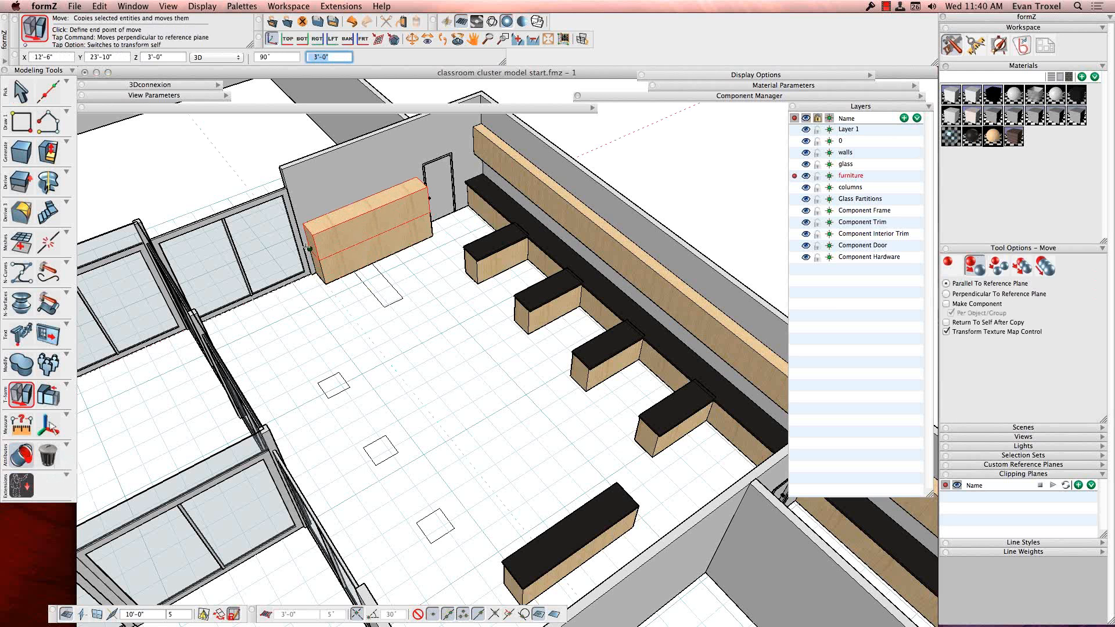
{"action": "left_click", "coordinate": [308, 248]}
Set the upper copy on the door wall to a height of 0'-2" and a wall width of 2'-3"
{"action": "left_click", "coordinate": [21, 93]}
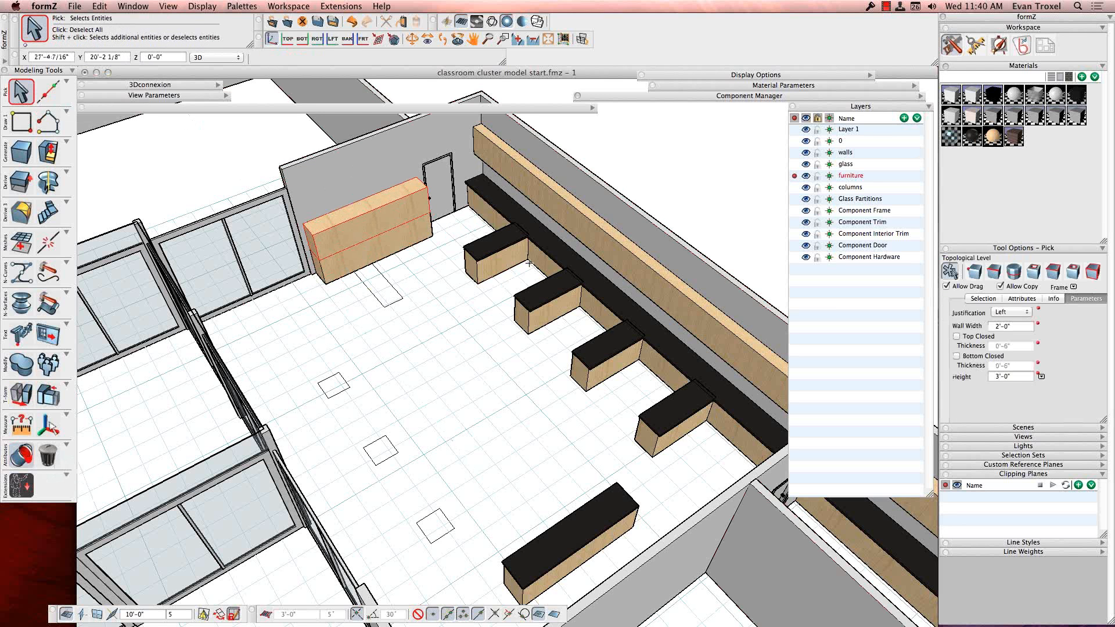
{"action": "left_click", "coordinate": [1016, 375]}
{"action": "type", "text": "2"}
{"action": "key", "text": "Return"}
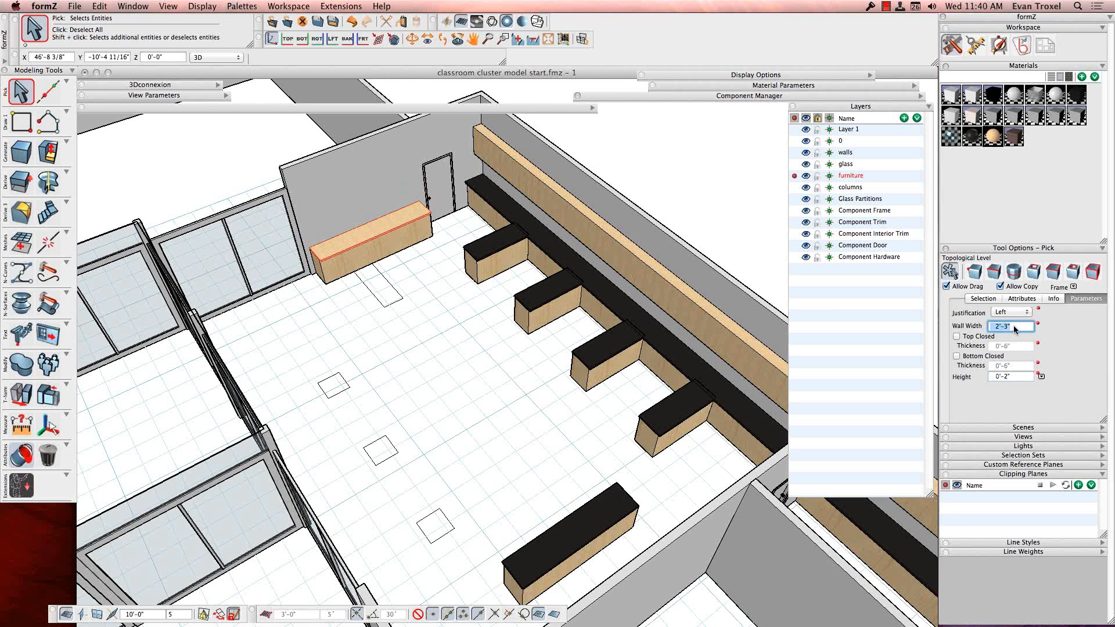
Paint the door-wall countertop with the black material and clear the selection
{"action": "left_click", "coordinate": [21, 455]}
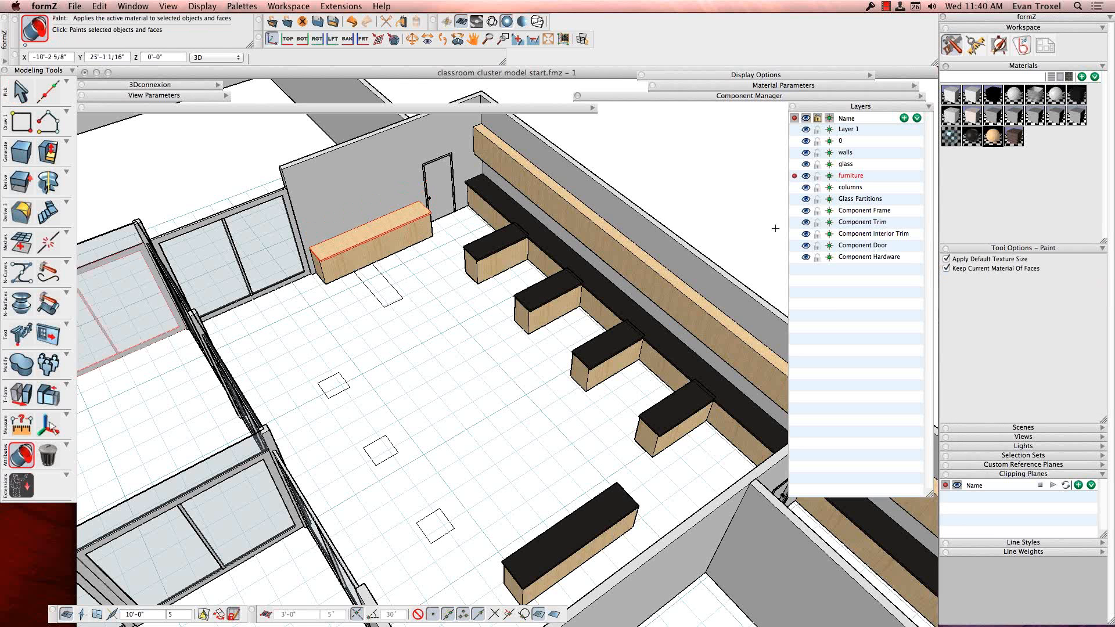
{"action": "left_click", "coordinate": [446, 342]}
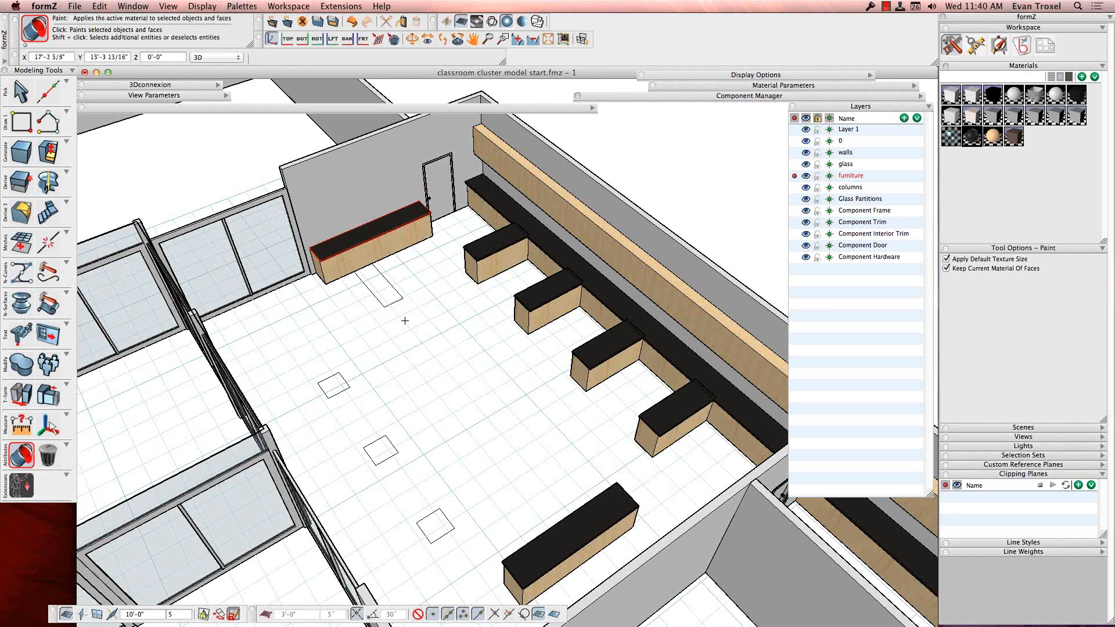
{"action": "left_click", "coordinate": [26, 91]}
{"action": "left_click", "coordinate": [472, 359]}
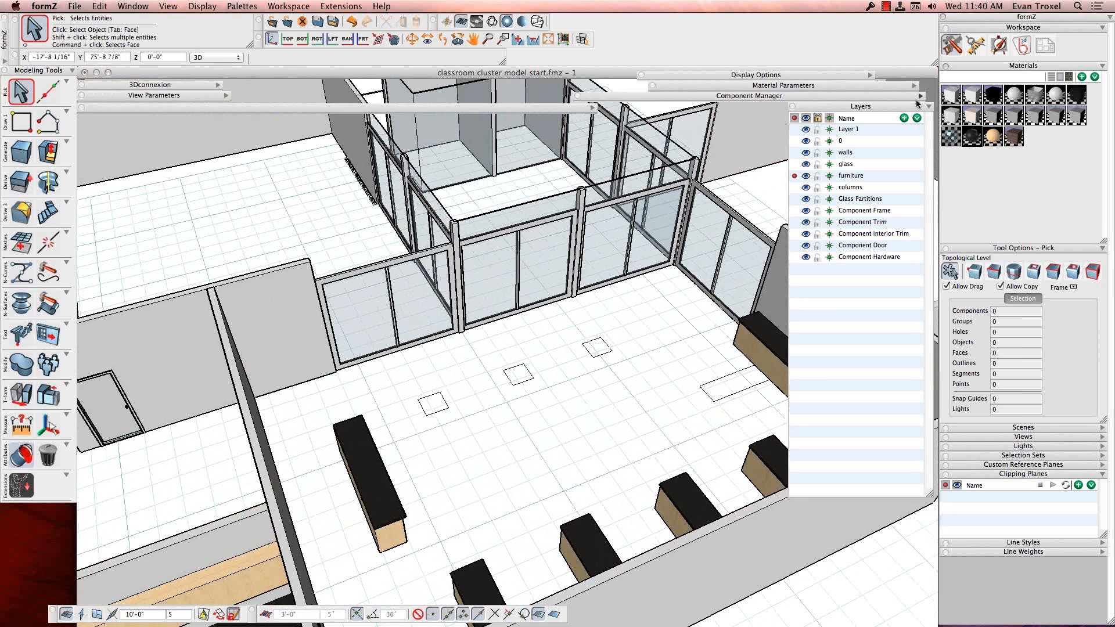
Place the Science Island component on each of the three square floor outlines with a Z rotation of 0°
{"action": "left_click", "coordinate": [919, 97]}
{"action": "left_click", "coordinate": [723, 110]}
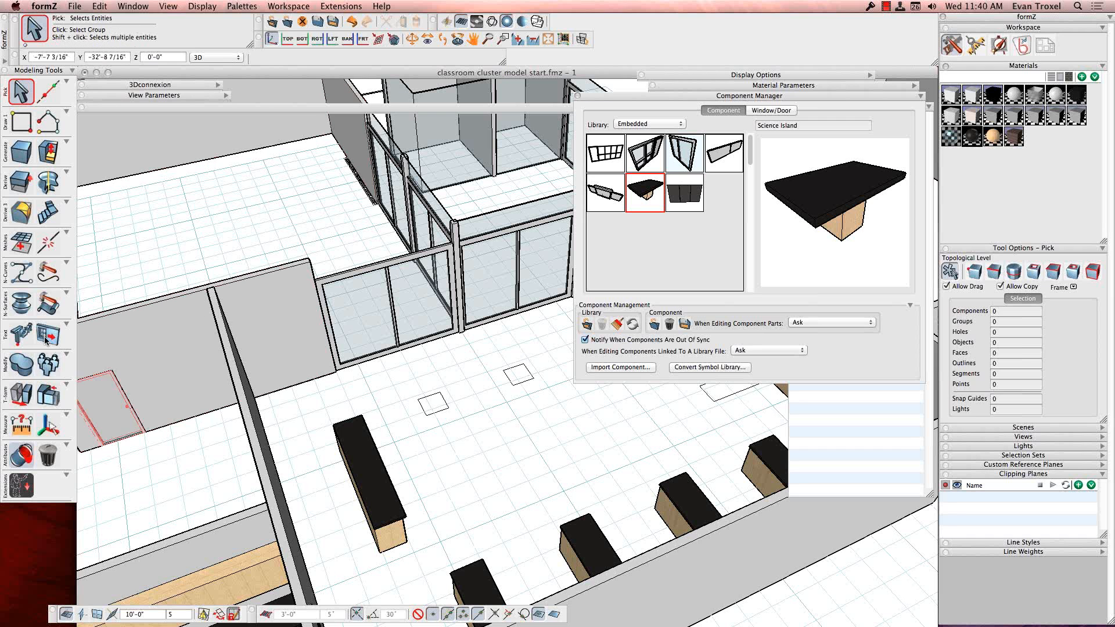
{"action": "left_click", "coordinate": [69, 347]}
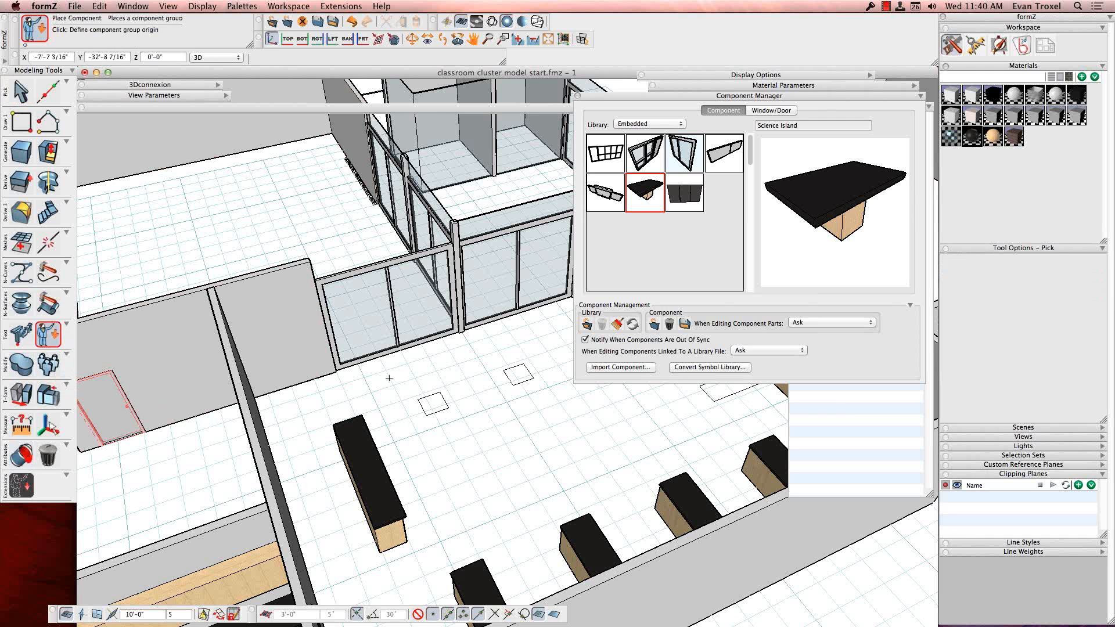
{"action": "middle_click_drag", "start_coordinate": [442, 395], "coordinate": [565, 387]}
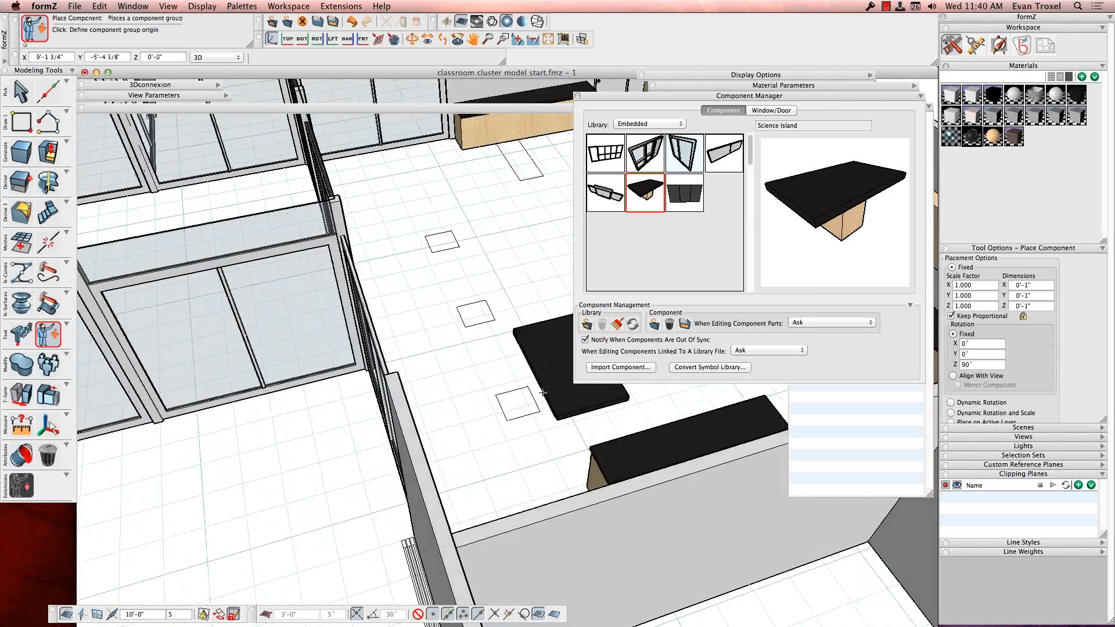
{"action": "double_click", "coordinate": [979, 366]}
{"action": "type", "text": "0"}
{"action": "key", "text": "Return"}
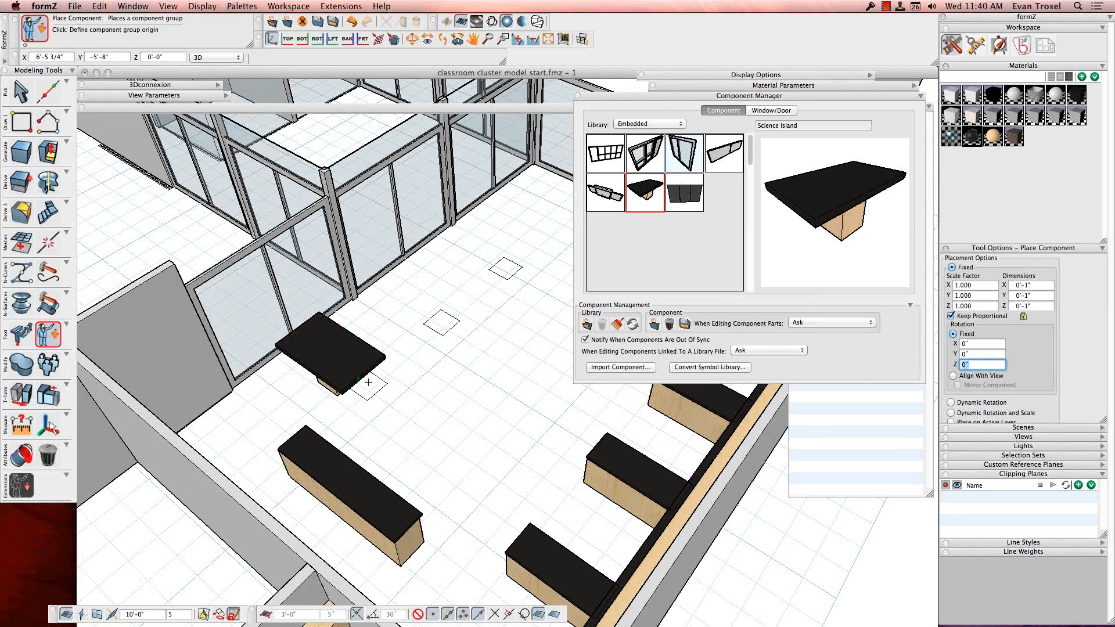
{"action": "left_click", "coordinate": [349, 336]}
{"action": "left_click", "coordinate": [450, 312]}
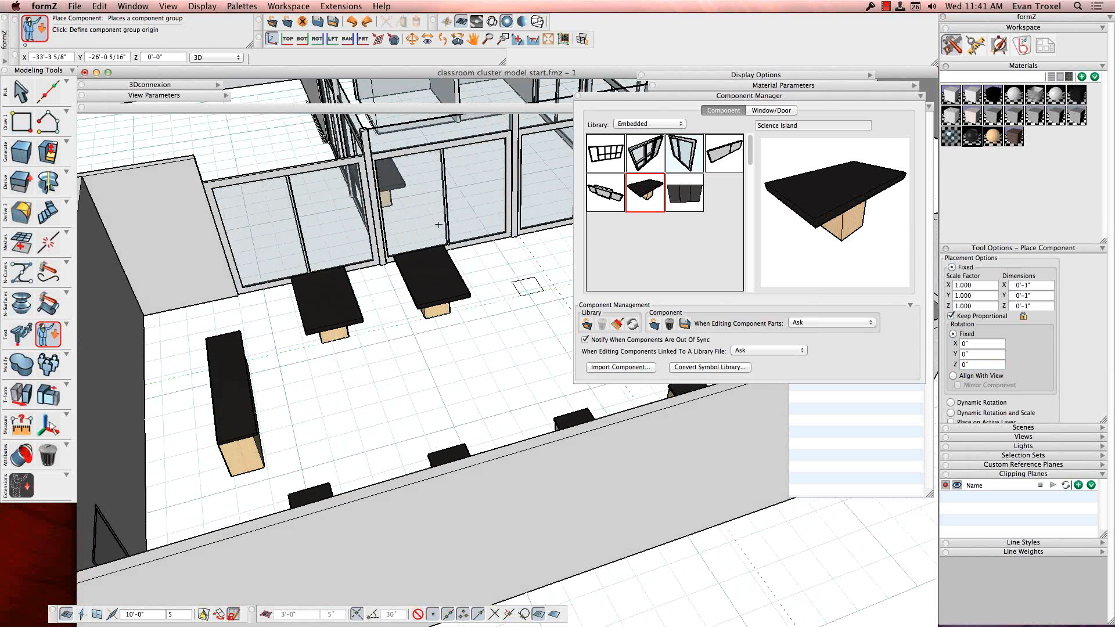
{"action": "left_click", "coordinate": [544, 287]}
{"action": "key", "text": "Escape"}
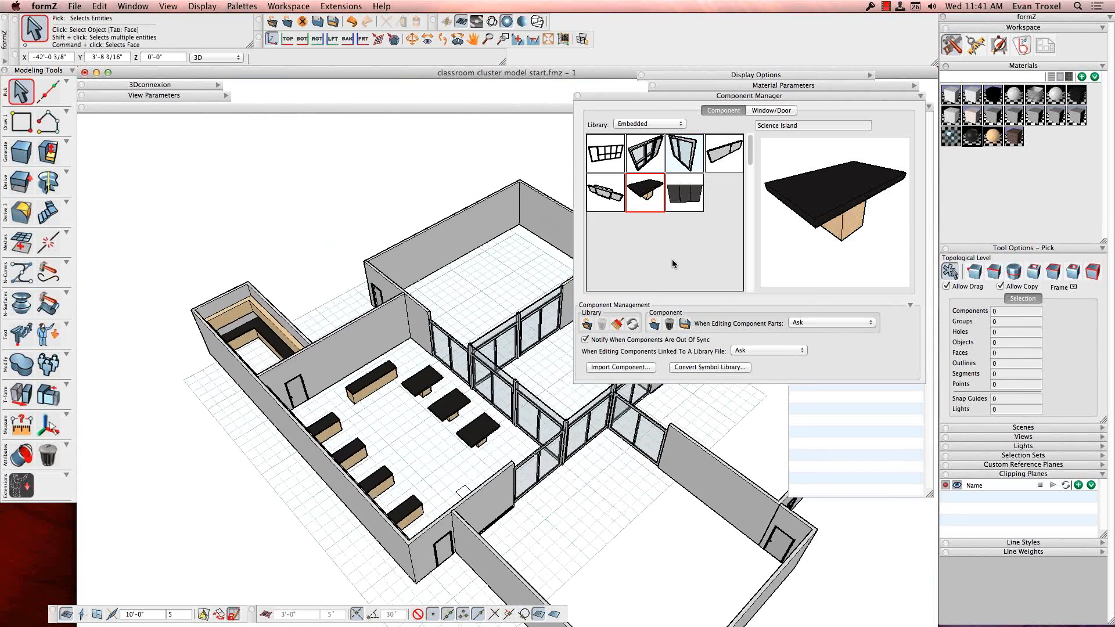
Place the markerboard w screen component, rotated 180° about Z, on the classroom wall between the glass partition and the door
{"action": "left_click", "coordinate": [607, 194]}
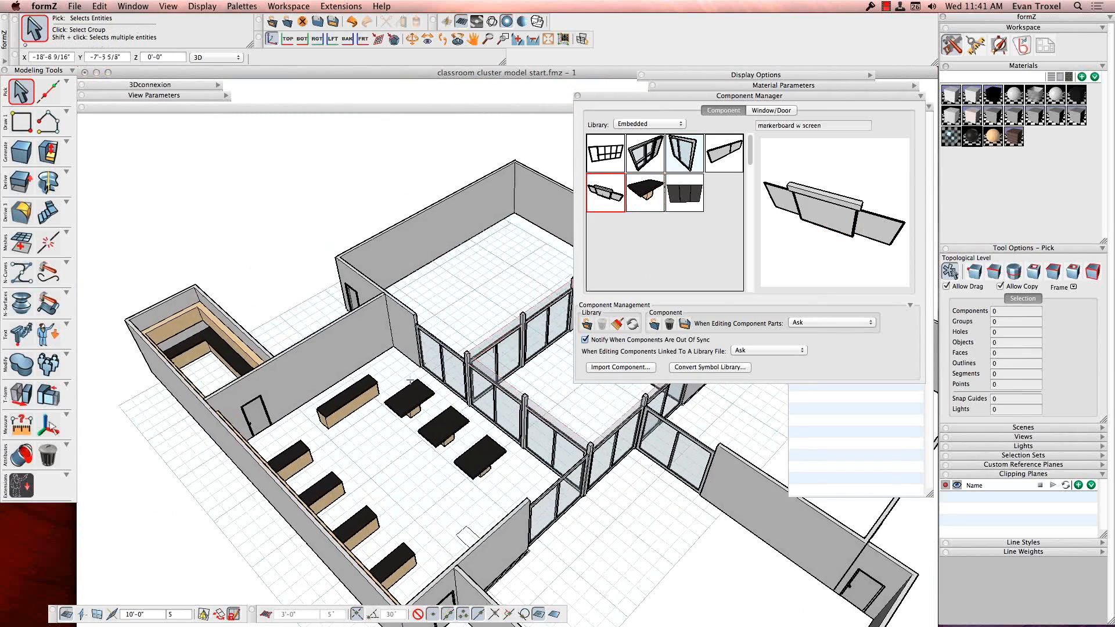
{"action": "left_click", "coordinate": [48, 334]}
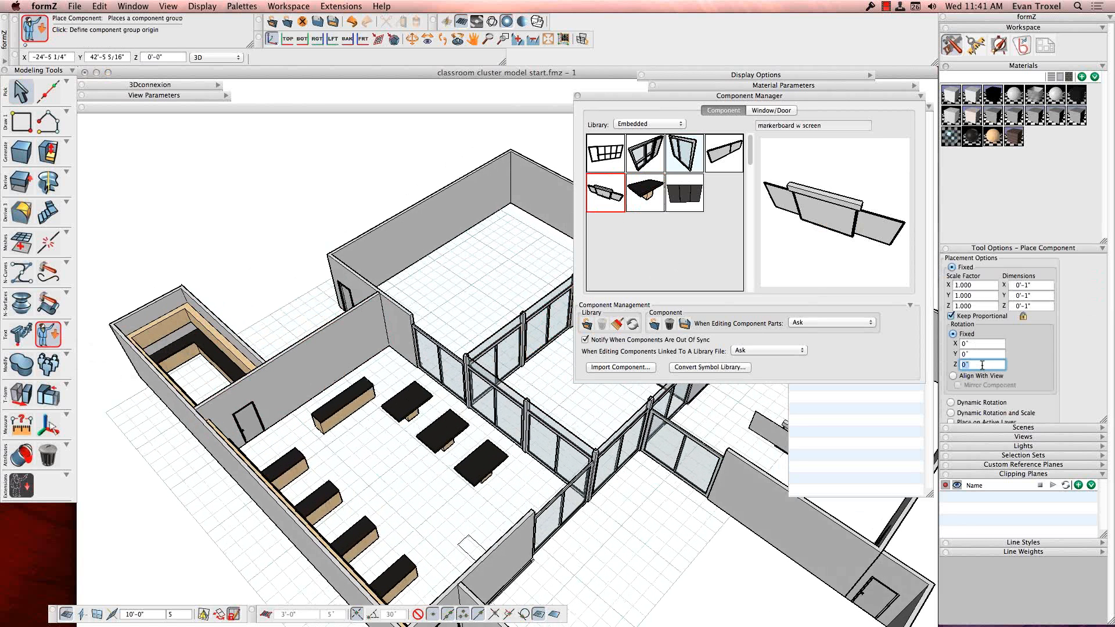
{"action": "key", "text": "Return"}
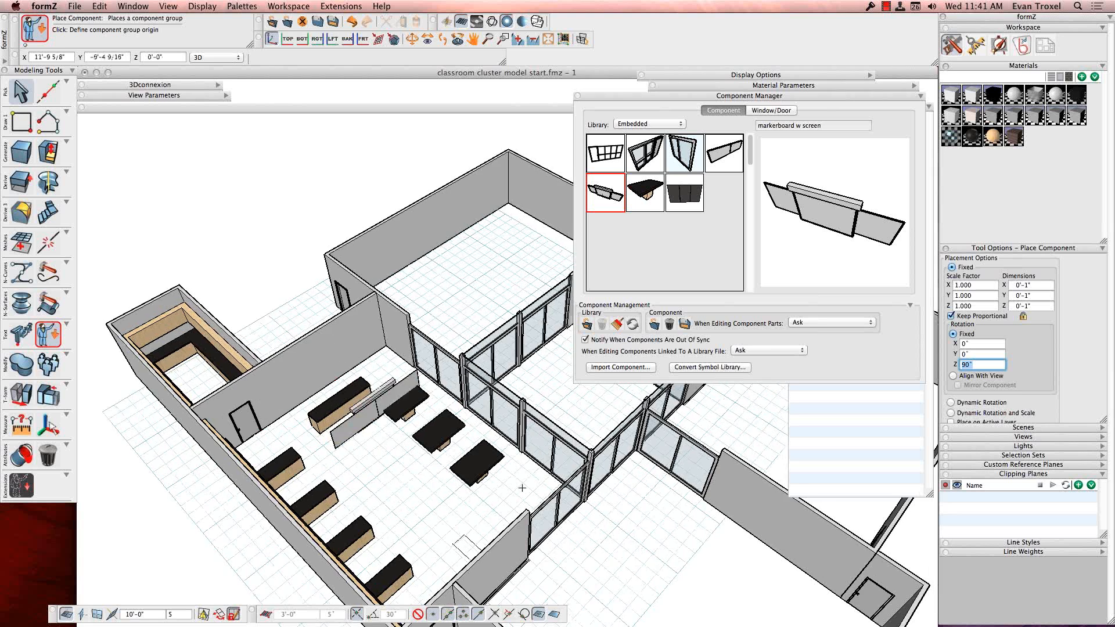
{"action": "type", "text": "0"}
{"action": "key", "text": "Return"}
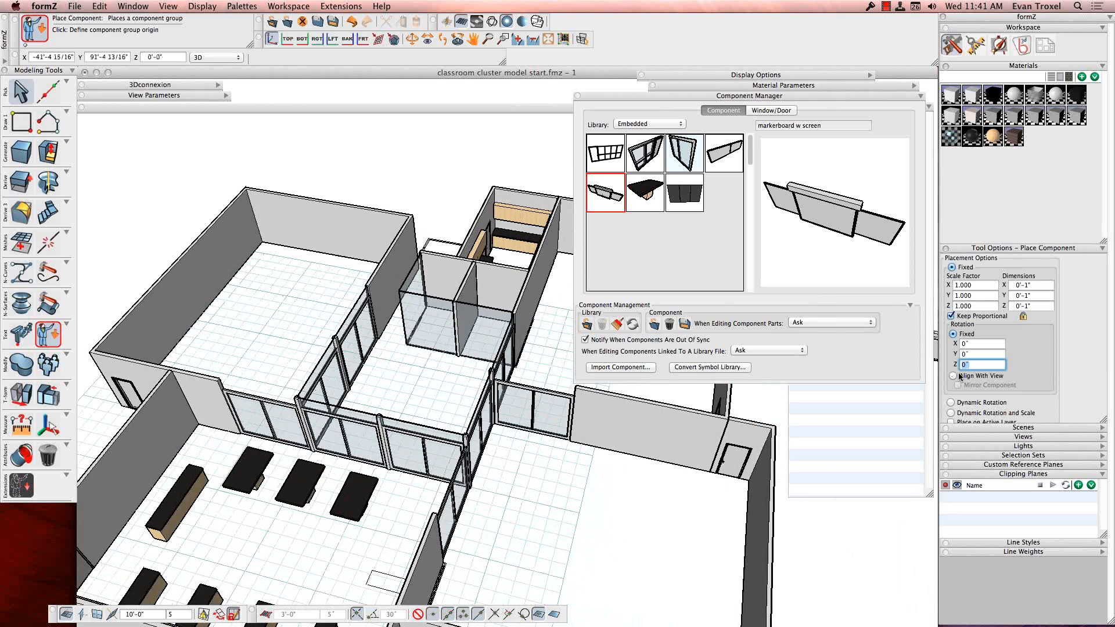
{"action": "left_click", "coordinate": [640, 457]}
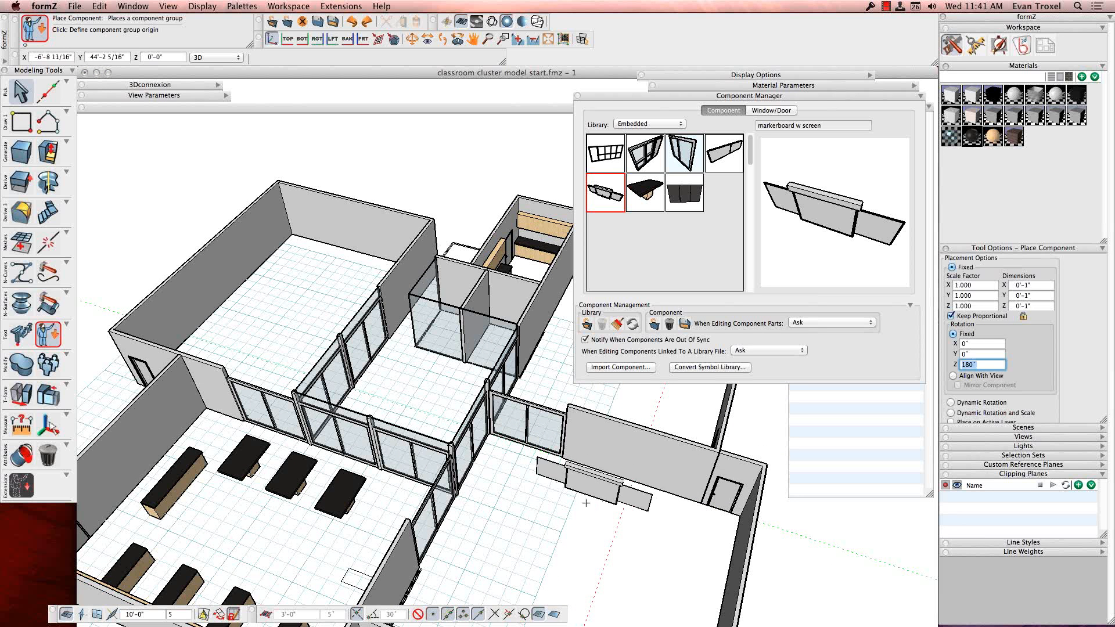
{"action": "left_click", "coordinate": [630, 480]}
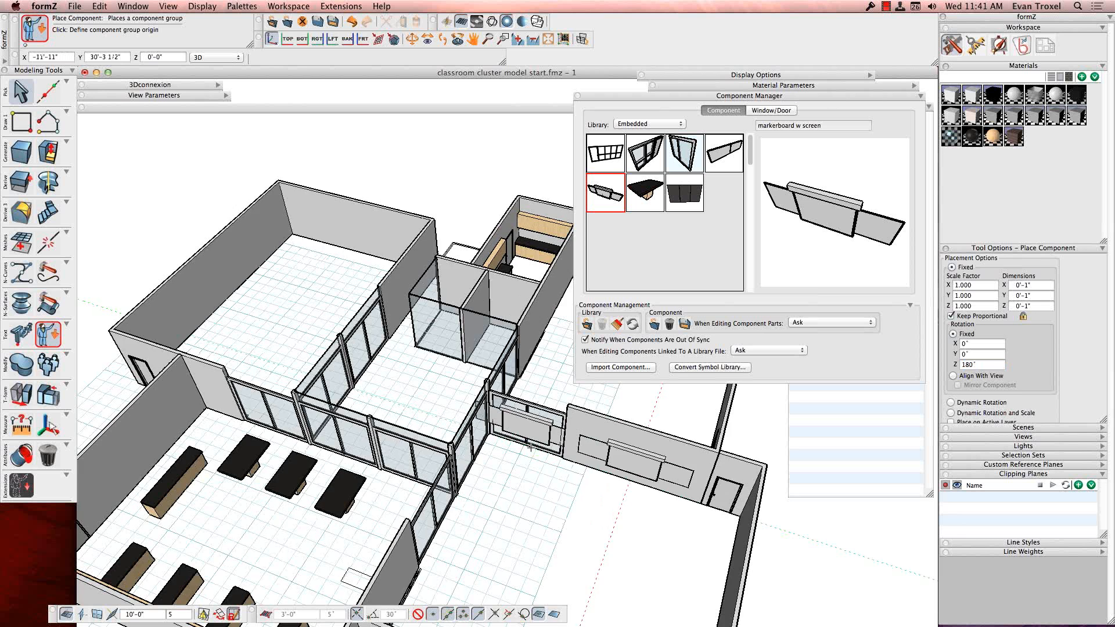
Place two more markerboards, one at -90° Z on the far classroom's long outer wall and one at 90° beside another classroom's door
{"action": "left_click", "coordinate": [984, 364]}
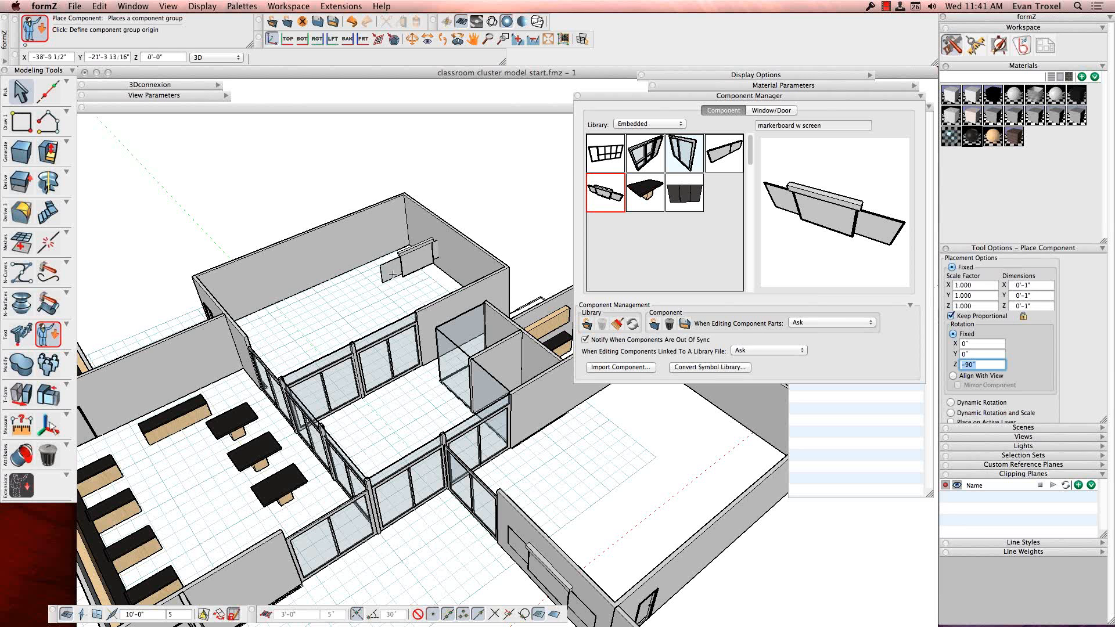
{"action": "left_click", "coordinate": [314, 279]}
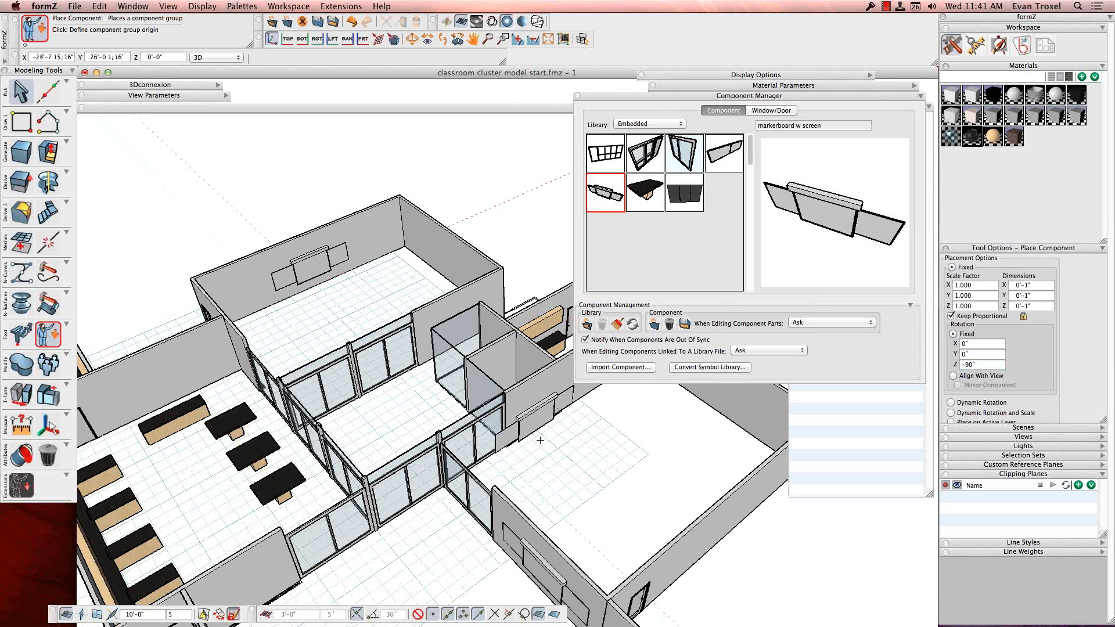
{"action": "left_click", "coordinate": [982, 364]}
{"action": "type", "text": "9"}
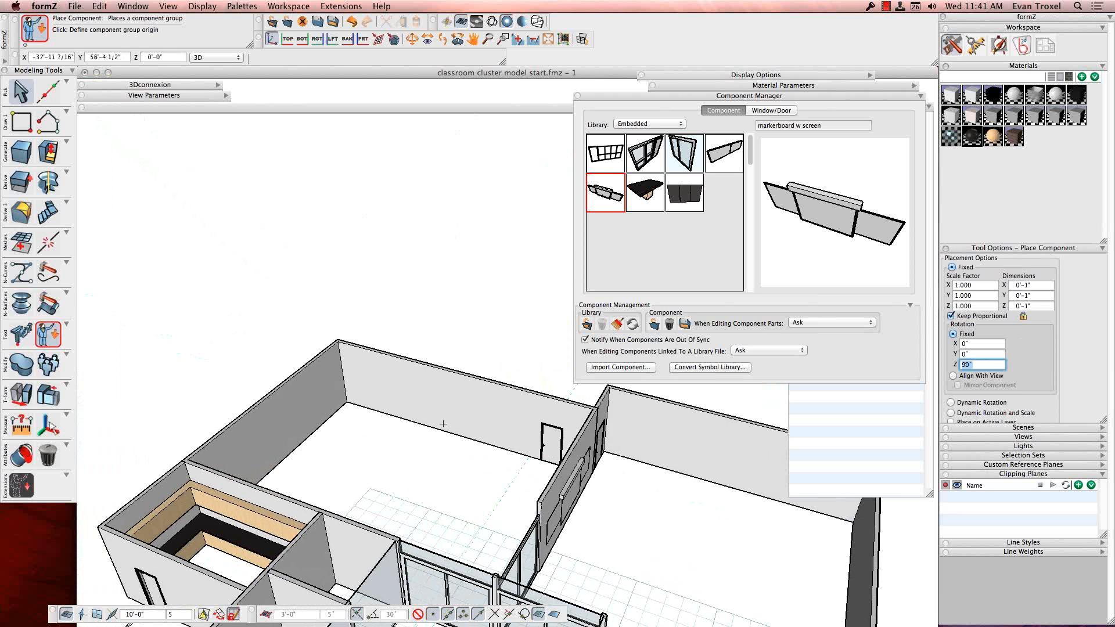
{"action": "left_click", "coordinate": [437, 430]}
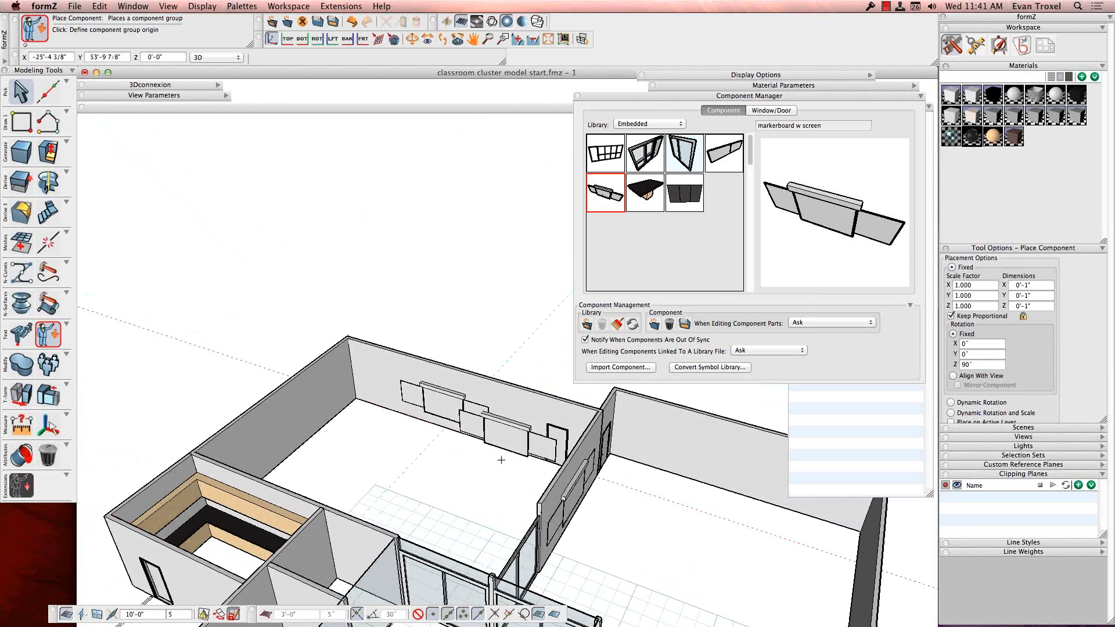
{"action": "left_click", "coordinate": [21, 92]}
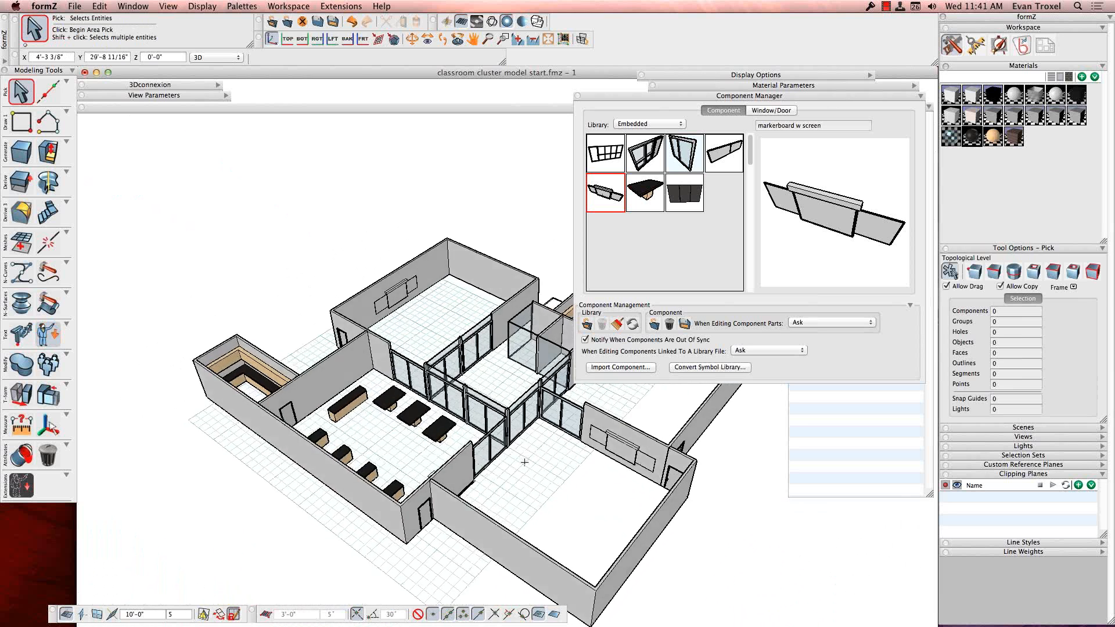
Add a new layer named "flkoor" for the floor
{"action": "left_click", "coordinate": [921, 96]}
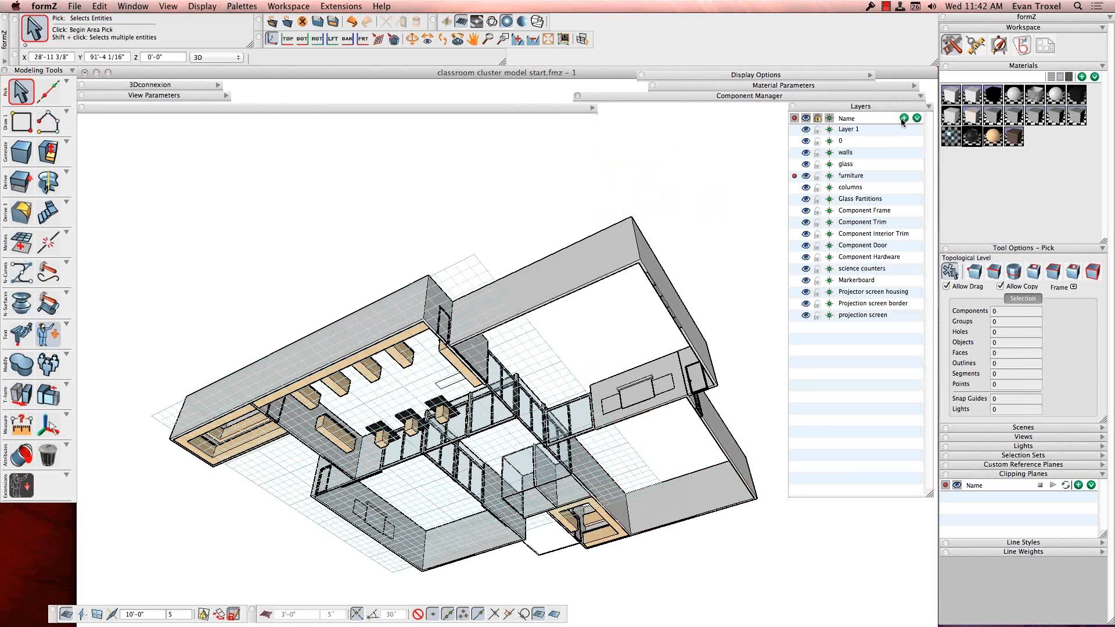
{"action": "left_click", "coordinate": [903, 119]}
{"action": "type", "text": "flkoo"}
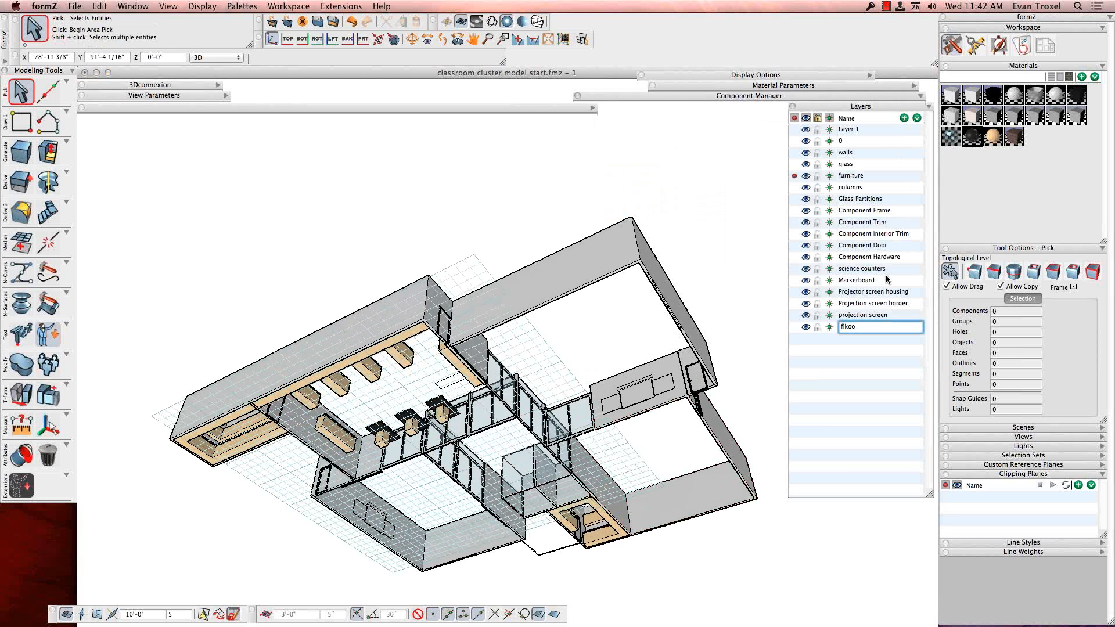
{"action": "type", "text": "r"}
{"action": "key", "text": "Return"}
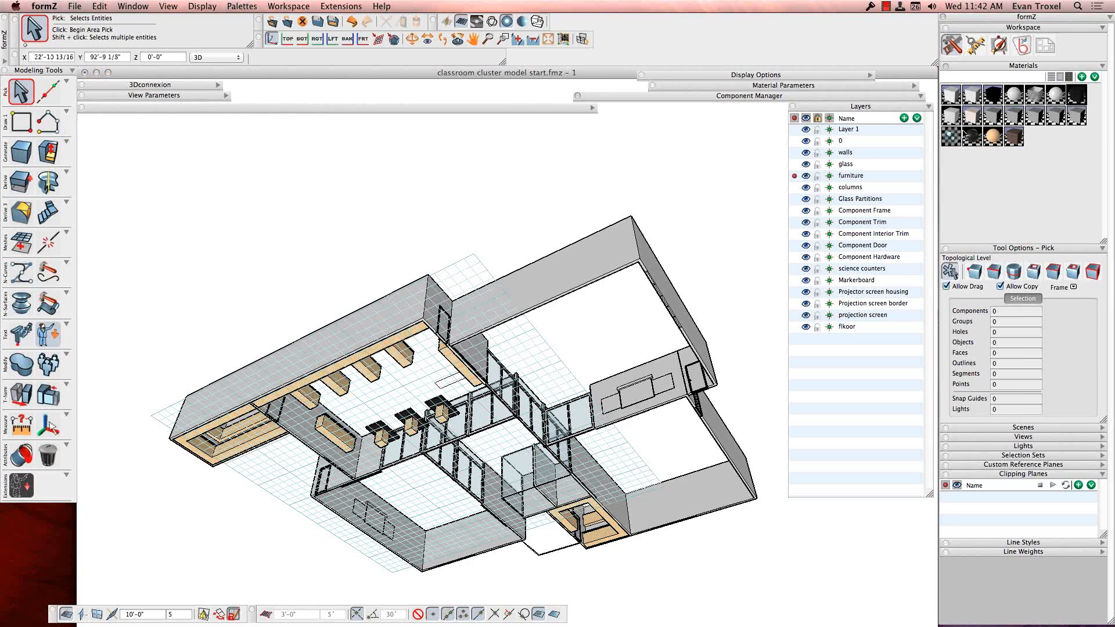
Start an extruded Vector Line floor outline at the science room wing's storage corner, tracing its long outer wall and the adjoining classroom's outer corners
{"action": "left_click", "coordinate": [46, 129]}
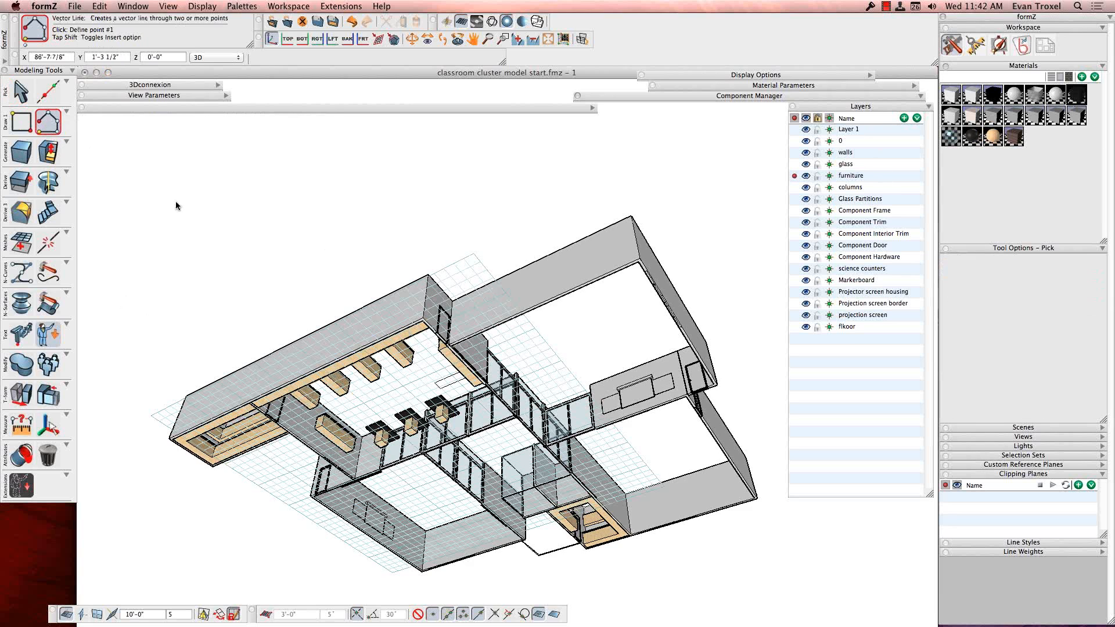
{"action": "scroll", "coordinate": [281, 282], "scroll_direction": "up", "scroll_amount": 5}
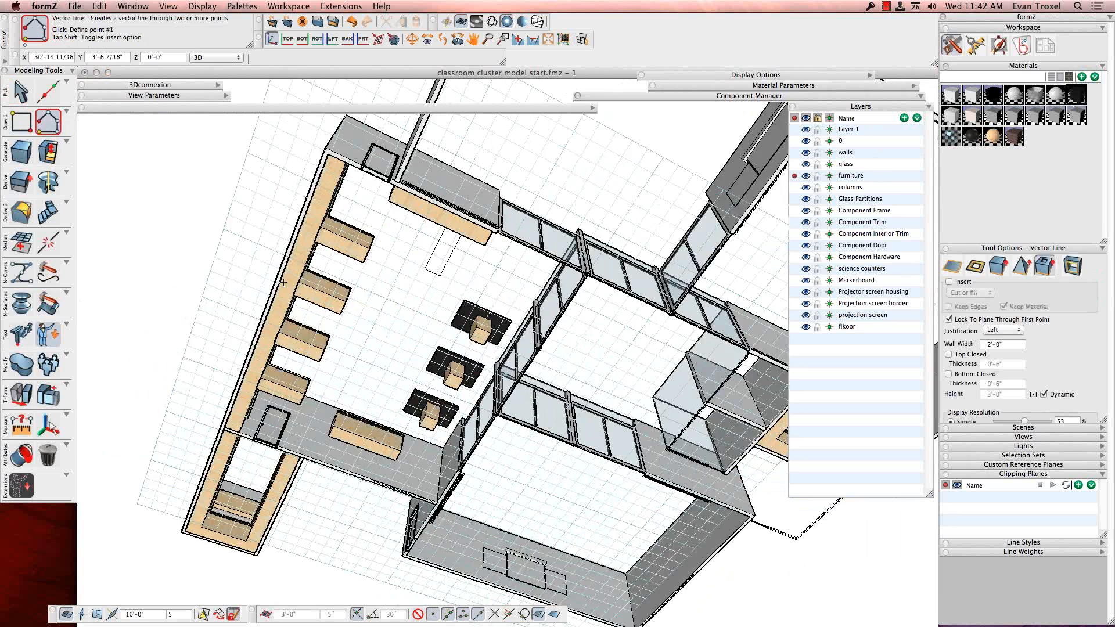
{"action": "left_click", "coordinate": [998, 266]}
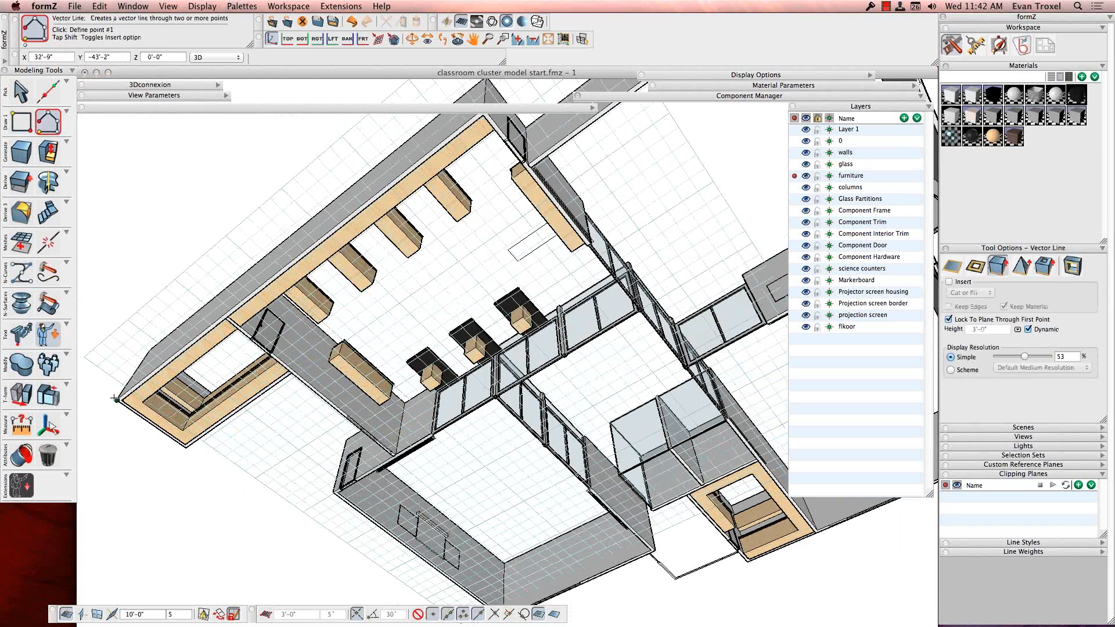
{"action": "left_click", "coordinate": [116, 399]}
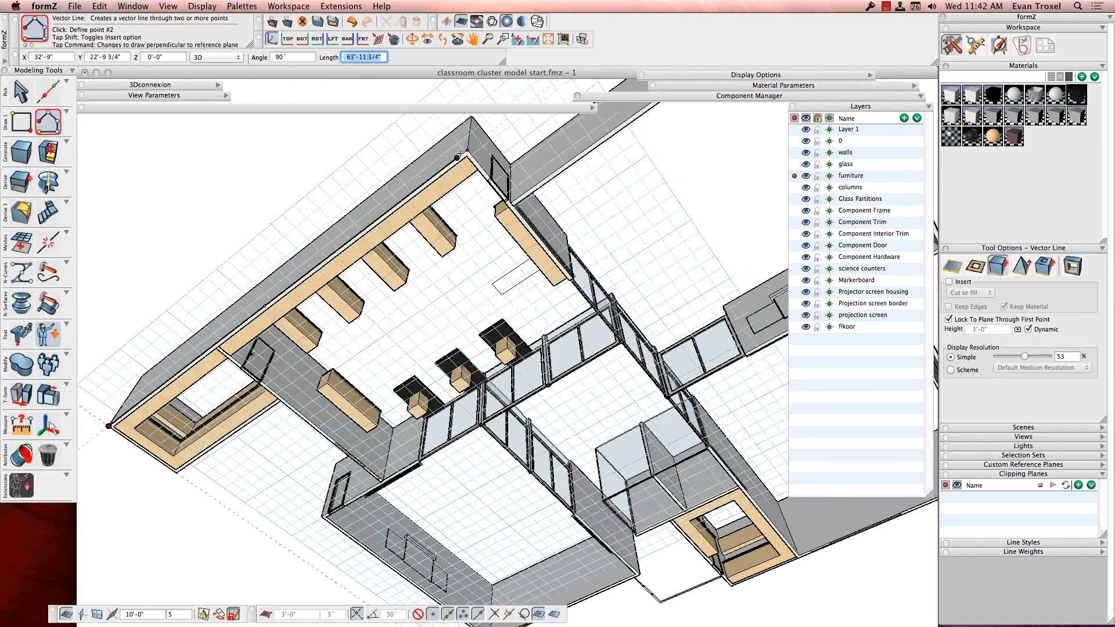
{"action": "left_click", "coordinate": [467, 150]}
{"action": "left_click", "coordinate": [532, 203]}
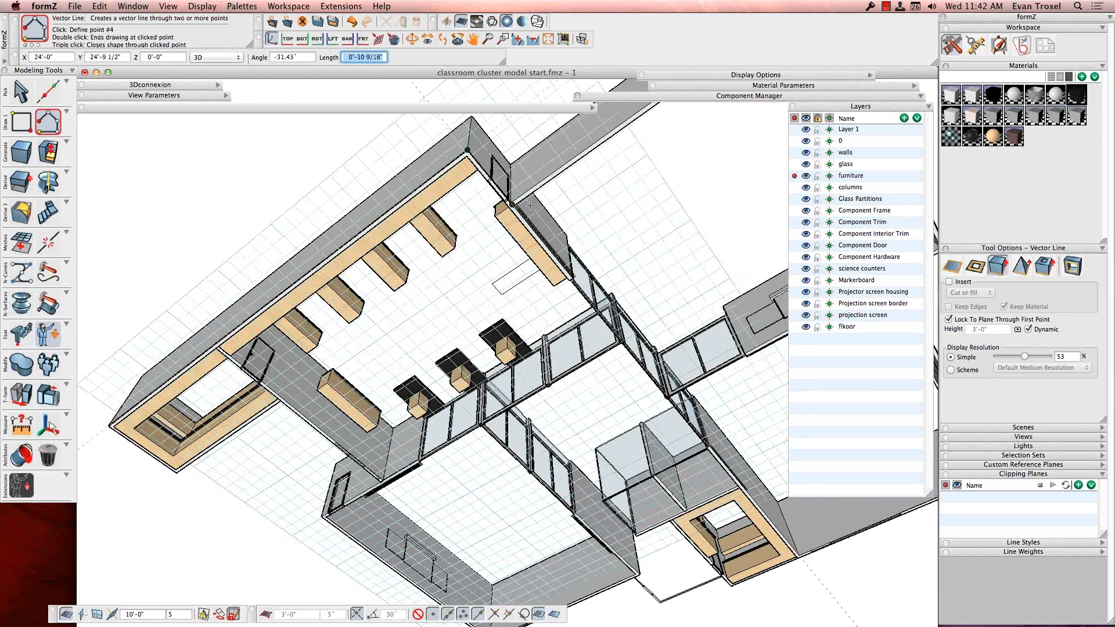
{"action": "left_click", "coordinate": [694, 131]}
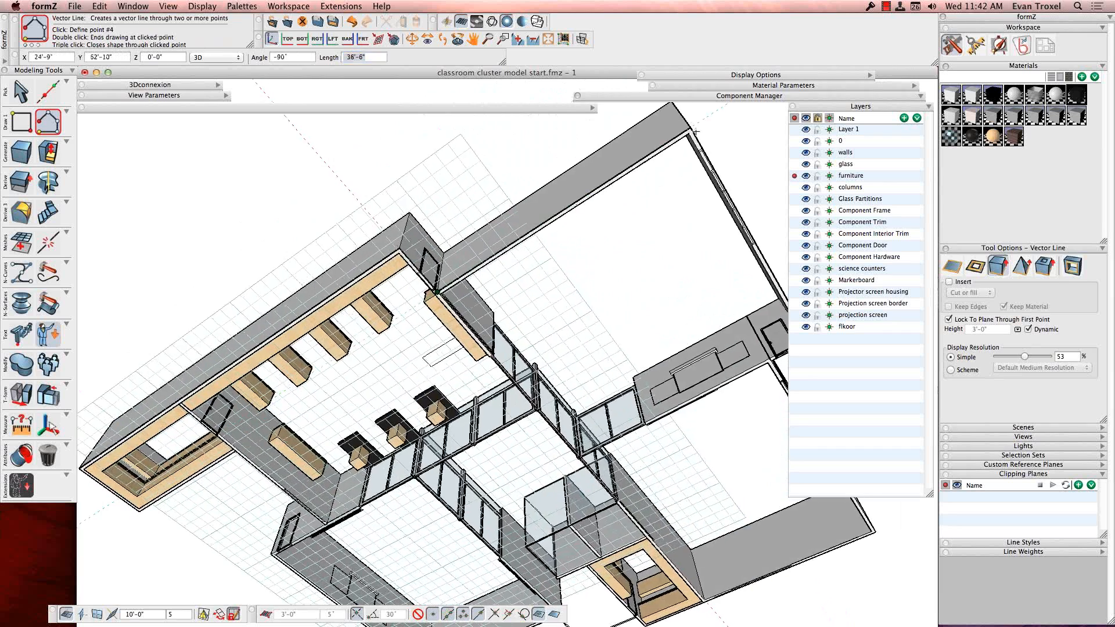
{"action": "left_click", "coordinate": [680, 303]}
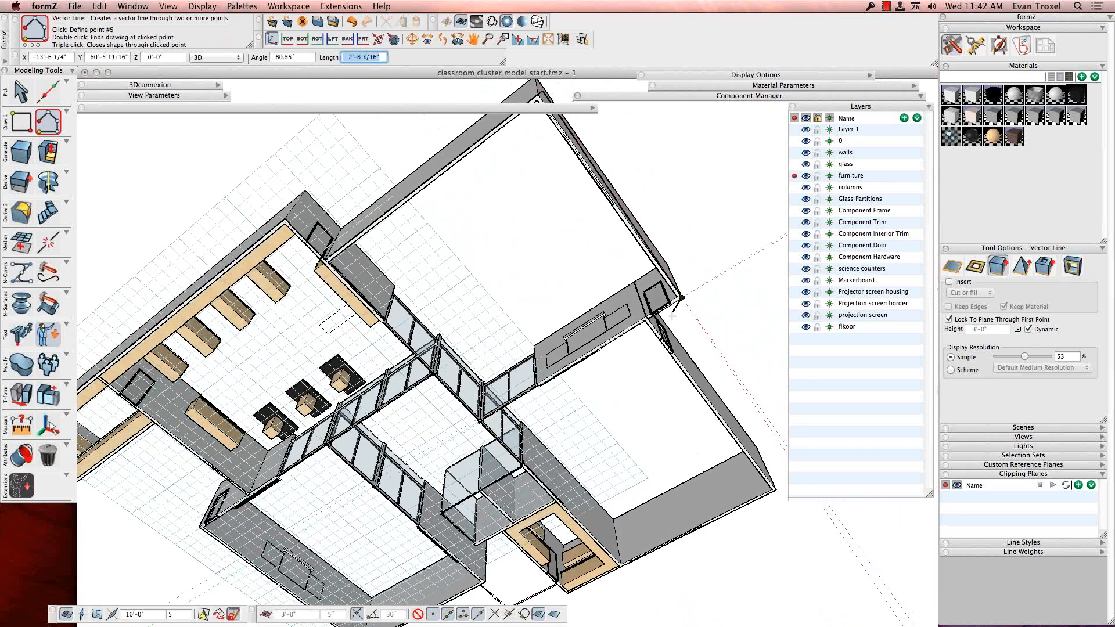
Continue the floor outline around the next classroom, the neighbouring storage room and the outer corner of the glazed entry
{"action": "left_click", "coordinate": [568, 249]}
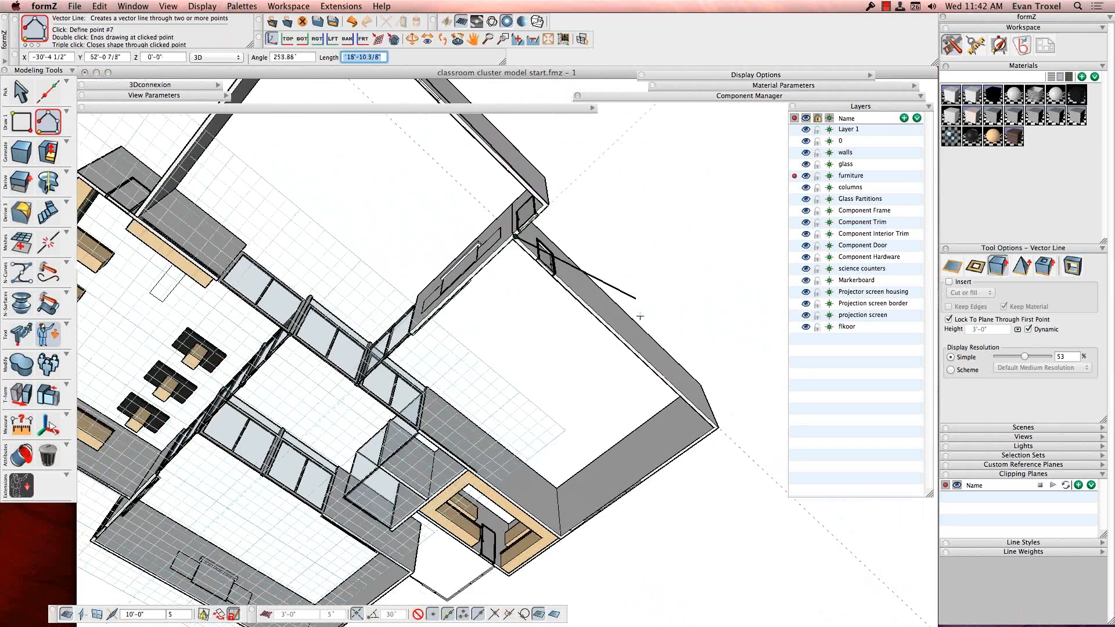
{"action": "left_click", "coordinate": [693, 348]}
{"action": "left_click", "coordinate": [490, 515]}
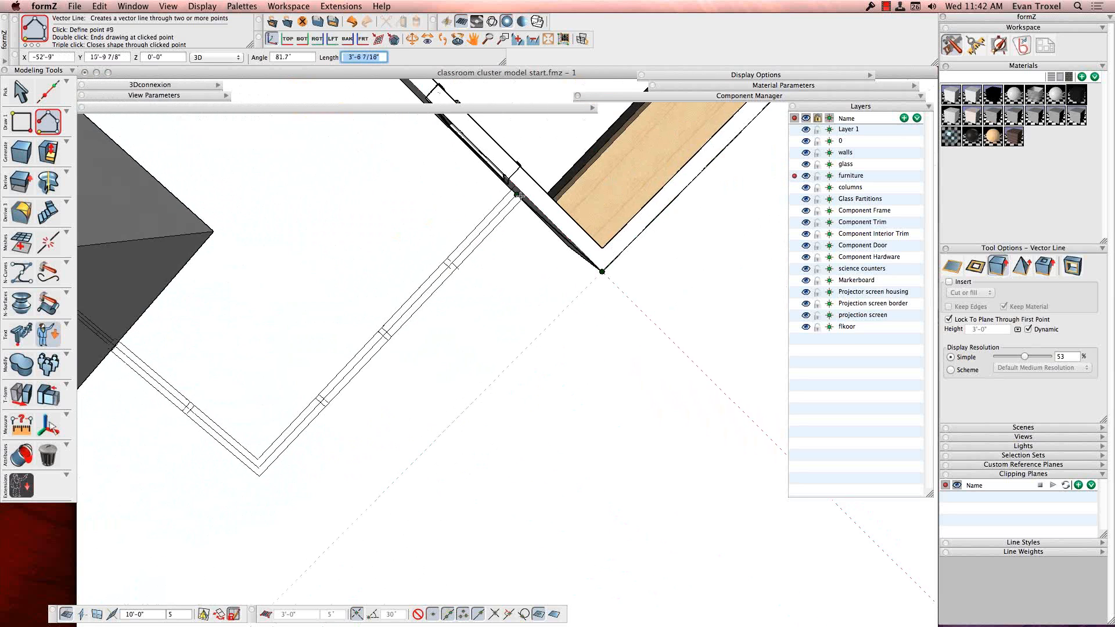
{"action": "left_click", "coordinate": [538, 203]}
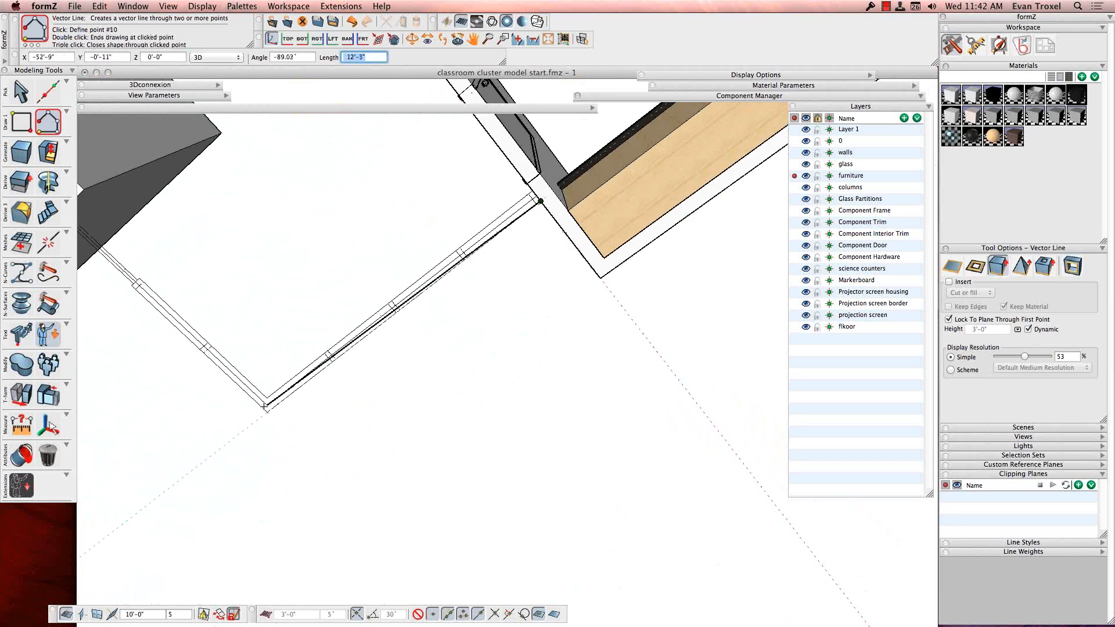
{"action": "left_click", "coordinate": [270, 411]}
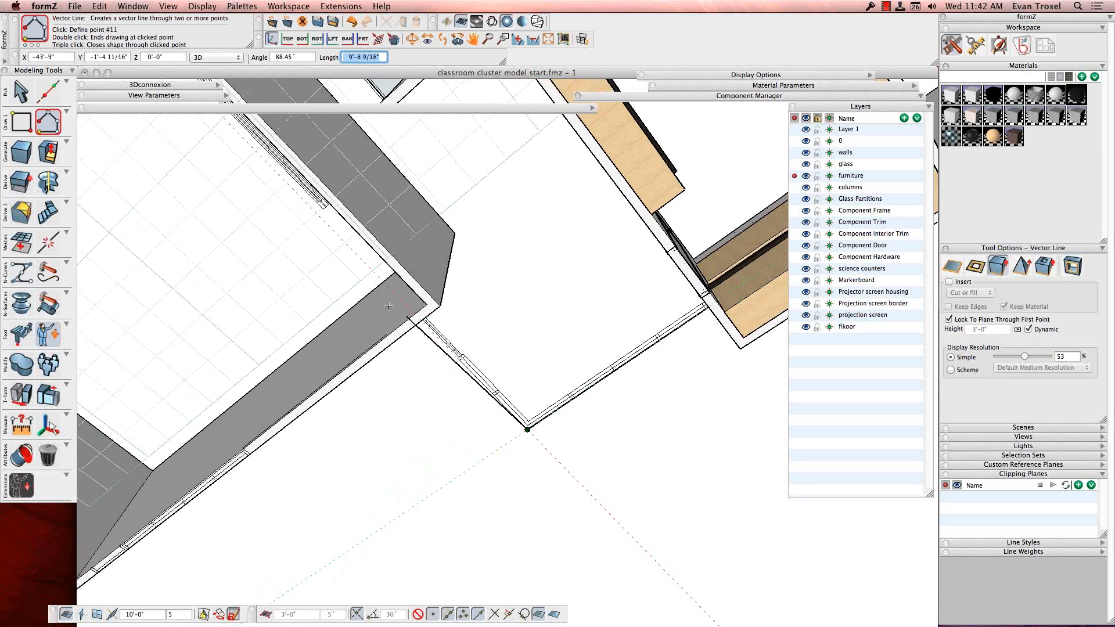
Continue the floor outline from the glazed entry around the last classroom's outer corners and back to the science room's storage wing
{"action": "left_click", "coordinate": [419, 321]}
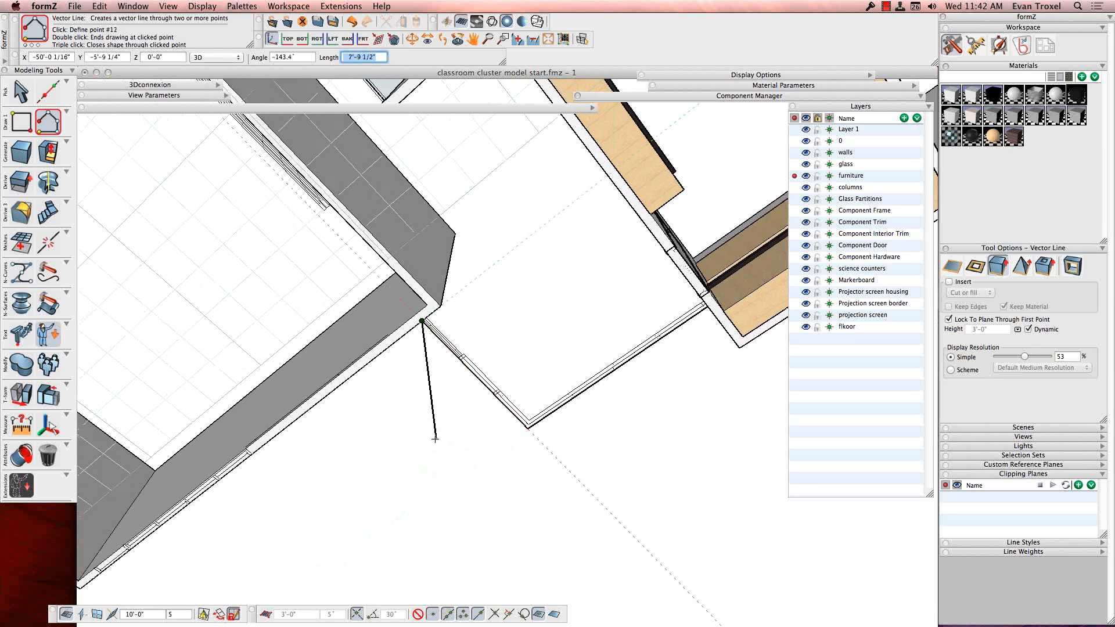
{"action": "left_click", "coordinate": [265, 501]}
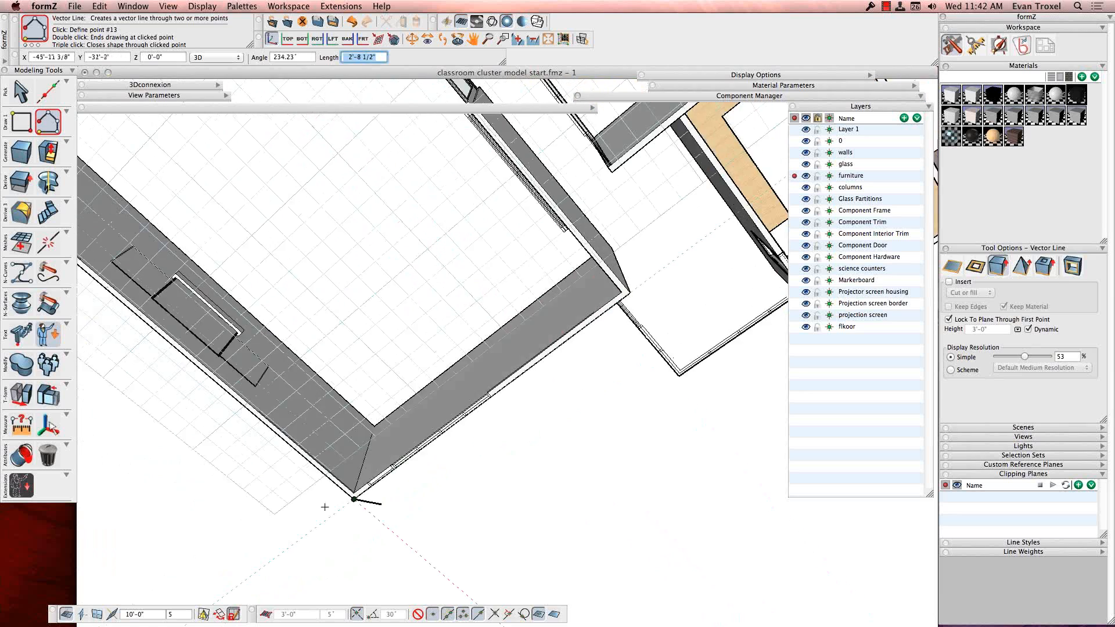
{"action": "left_click", "coordinate": [325, 350]}
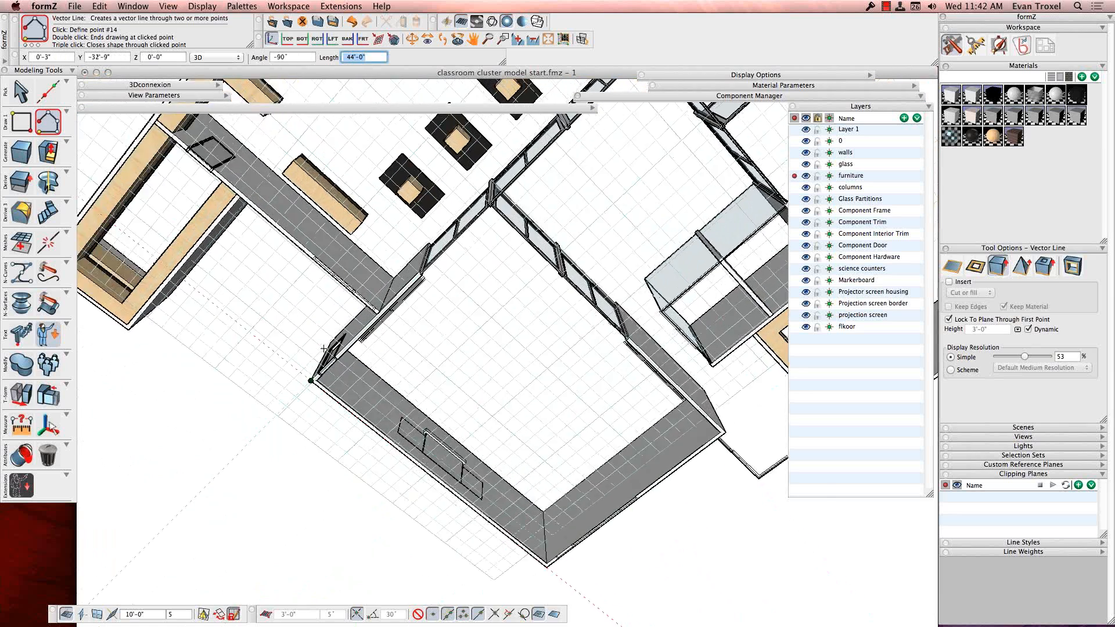
{"action": "left_click", "coordinate": [302, 345]}
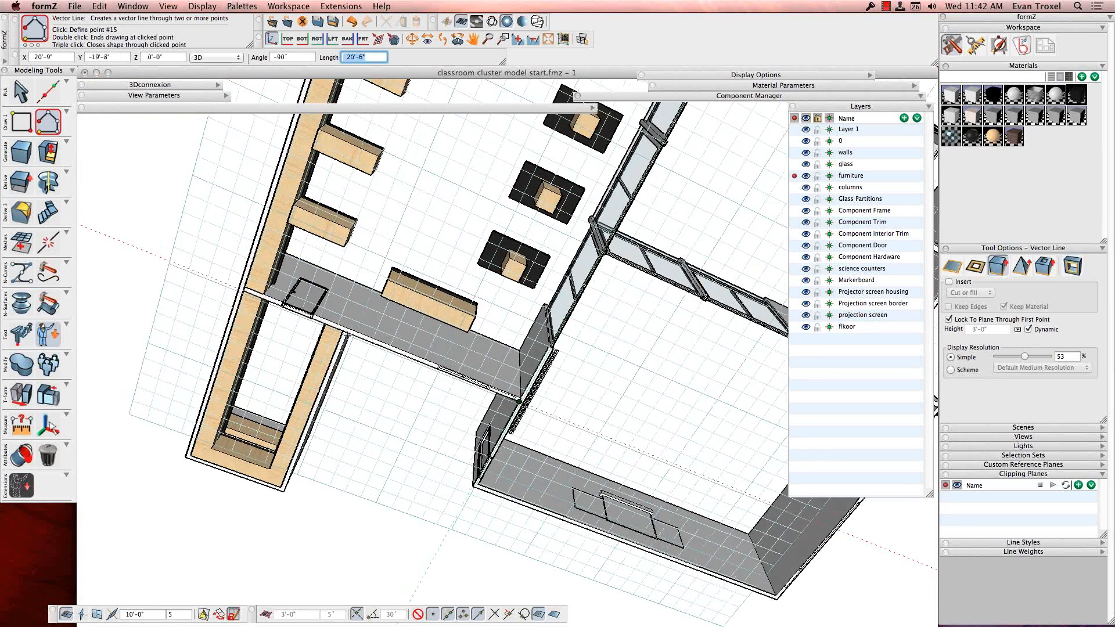
{"action": "left_click", "coordinate": [317, 278]}
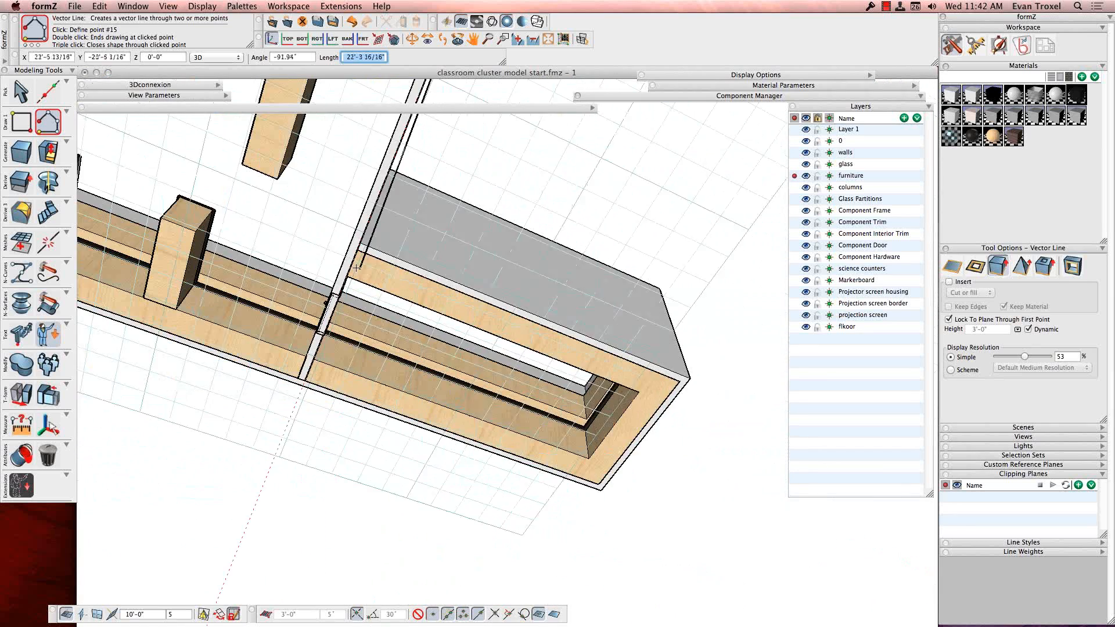
Close the floor outline around the storage wing and give the slab a height of 1/4"
{"action": "left_click", "coordinate": [677, 404]}
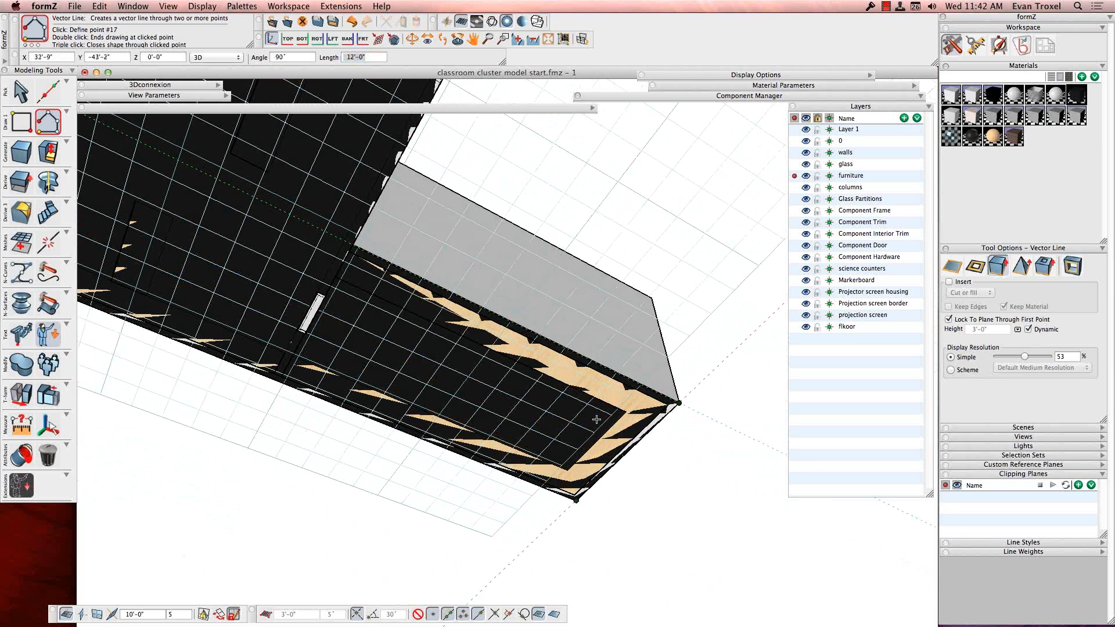
{"action": "left_click", "coordinate": [576, 499]}
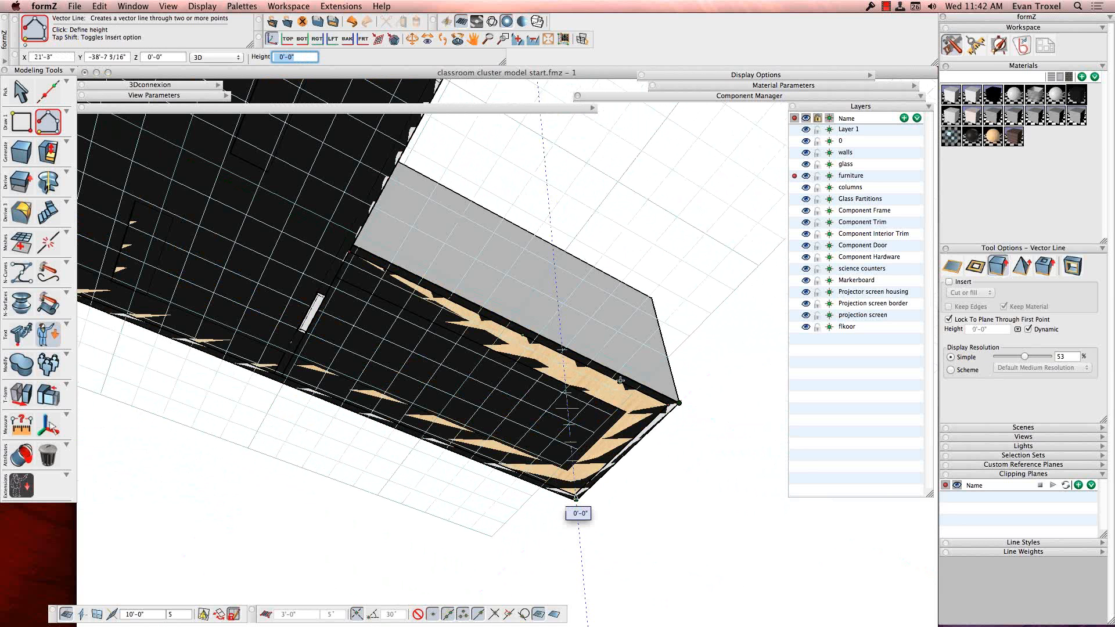
{"action": "type", "text": "1/4"}
{"action": "key", "text": "Return"}
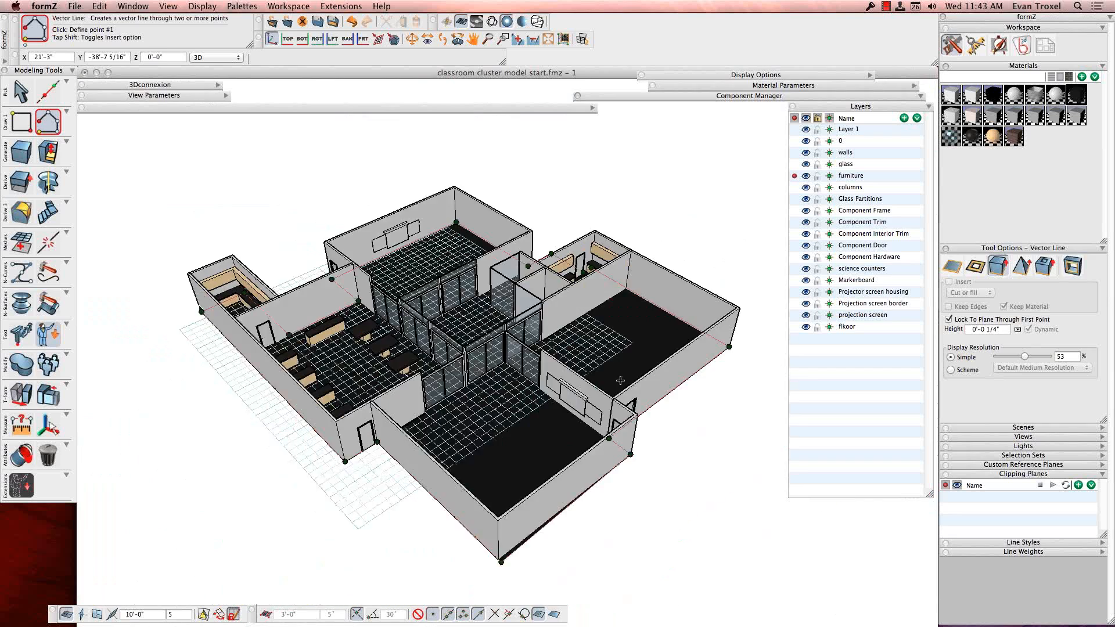
Paint the new floor slab with a light material and collapse the Layers palette
{"action": "key", "text": "q"}
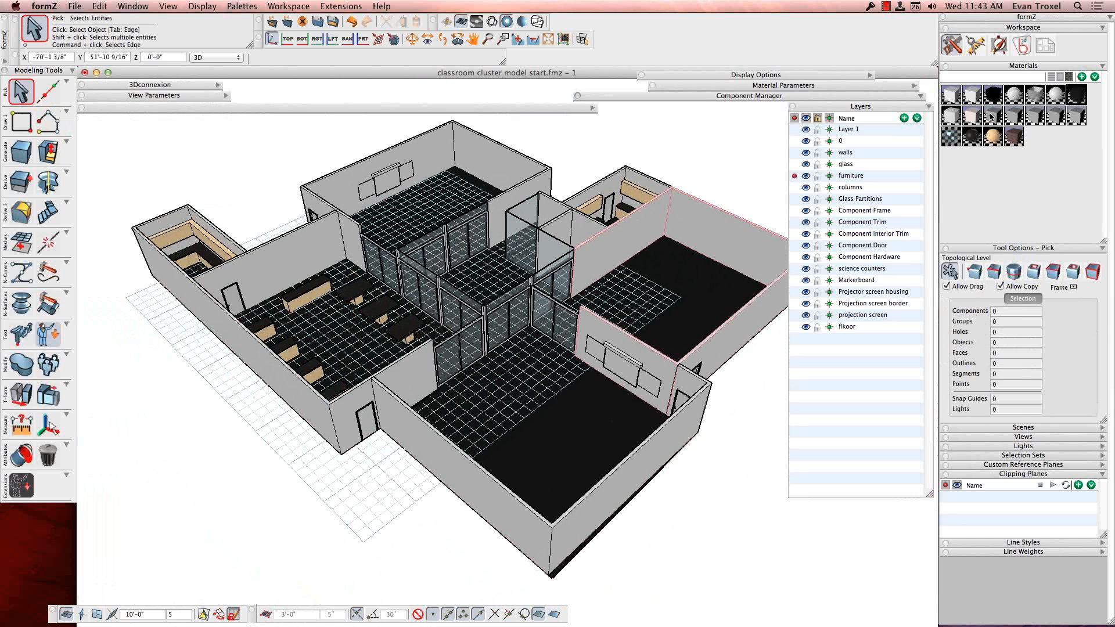
{"action": "left_click", "coordinate": [22, 454]}
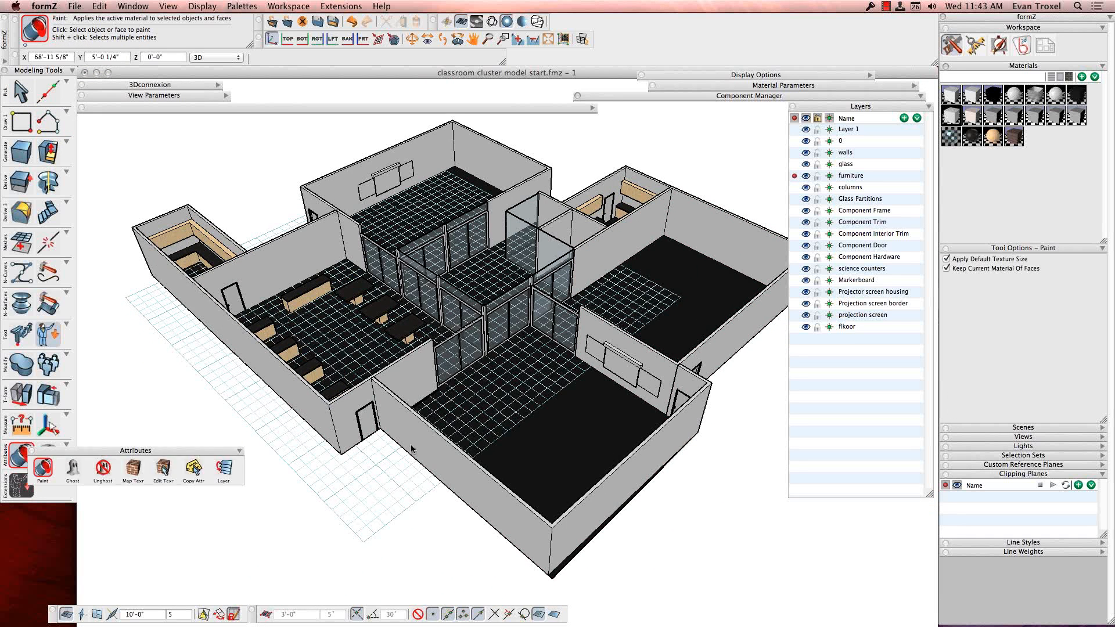
{"action": "left_click", "coordinate": [21, 91]}
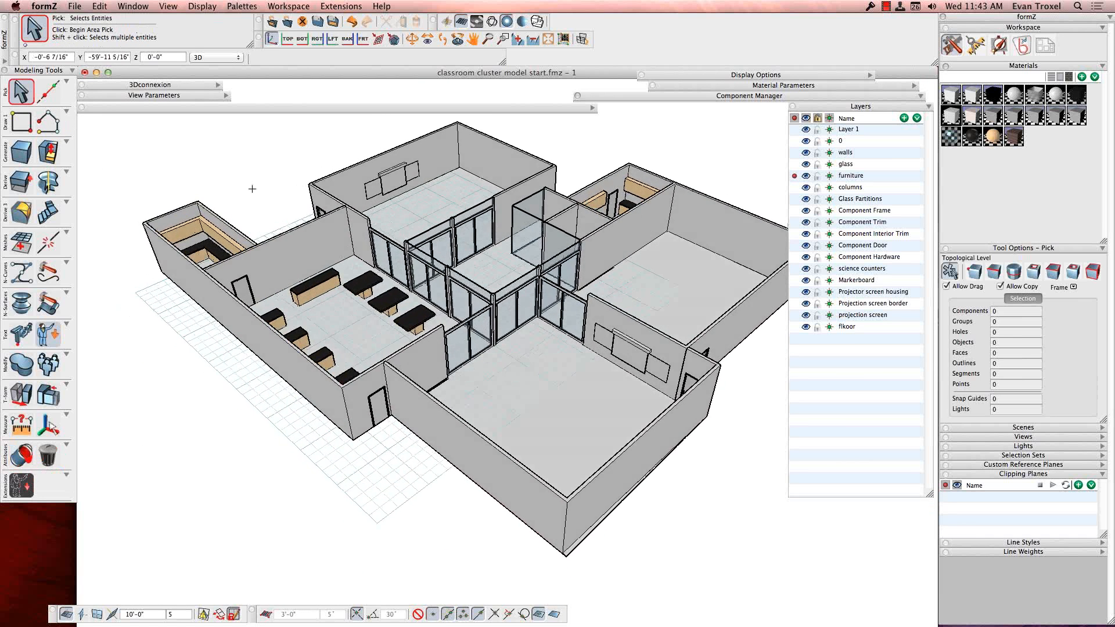
{"action": "left_click", "coordinate": [928, 106]}
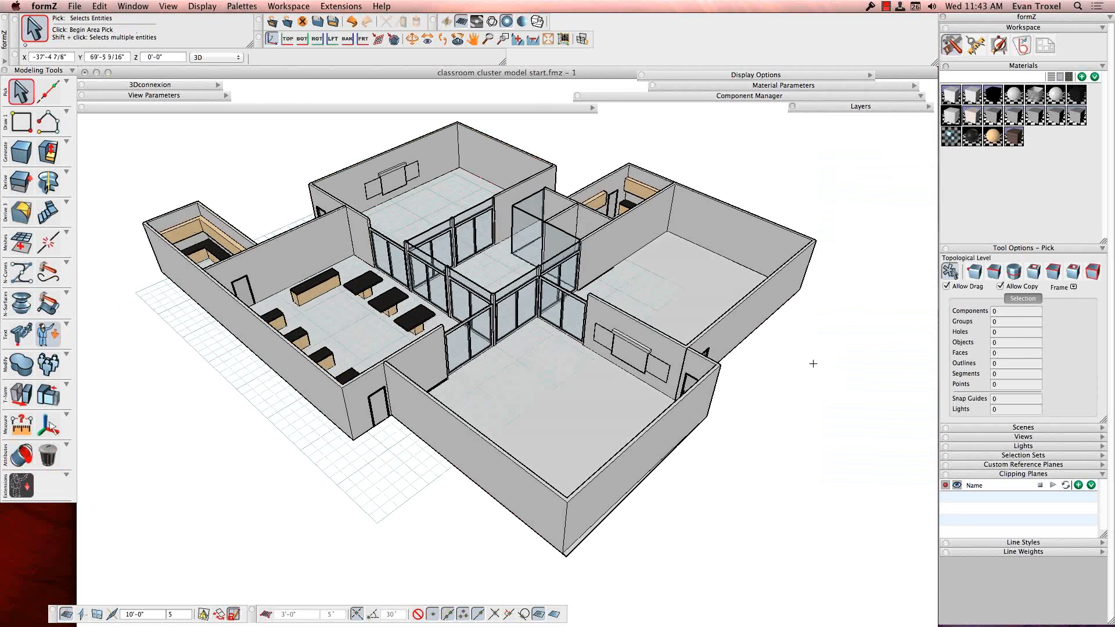
Preview the model with shadows and as a hidden-line rendering, and return to the shaded working display
{"action": "left_click", "coordinate": [525, 24]}
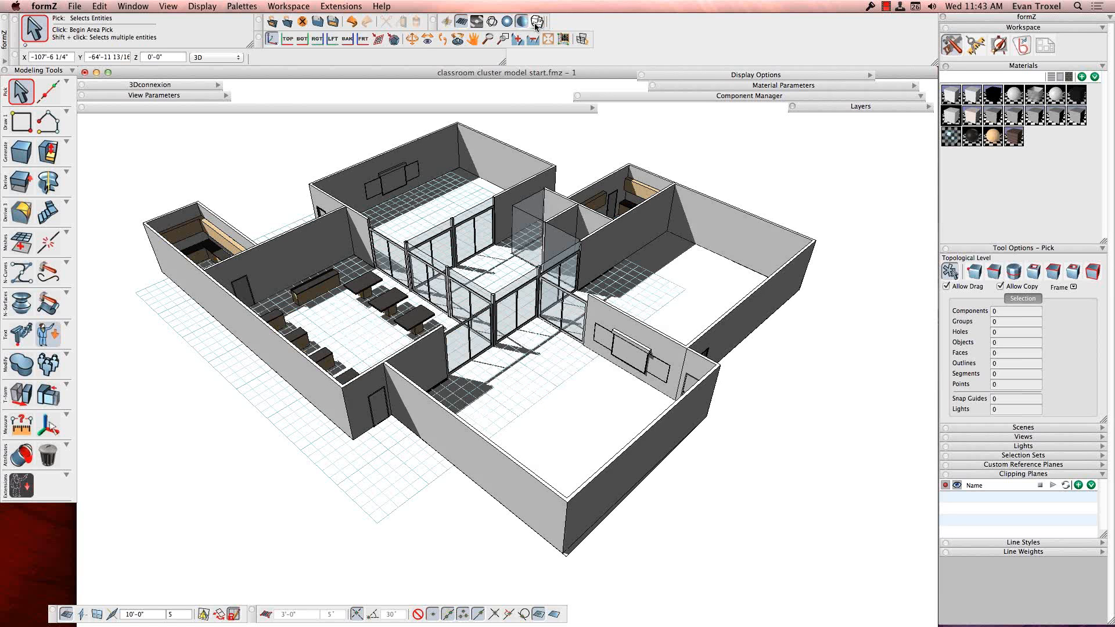
{"action": "left_click", "coordinate": [535, 22]}
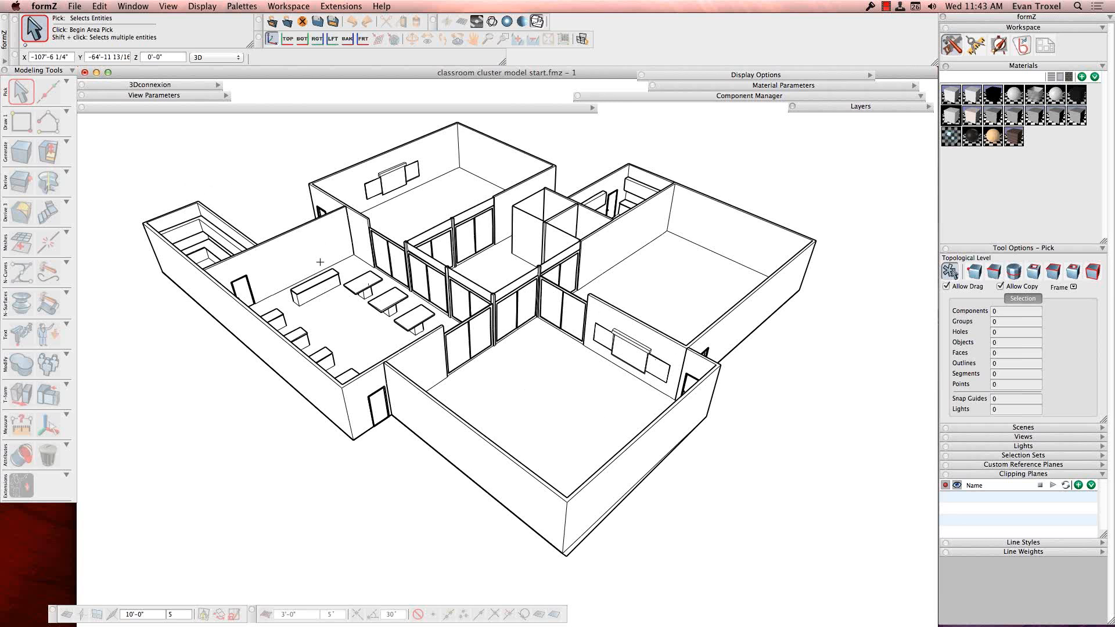
{"action": "left_click", "coordinate": [507, 22]}
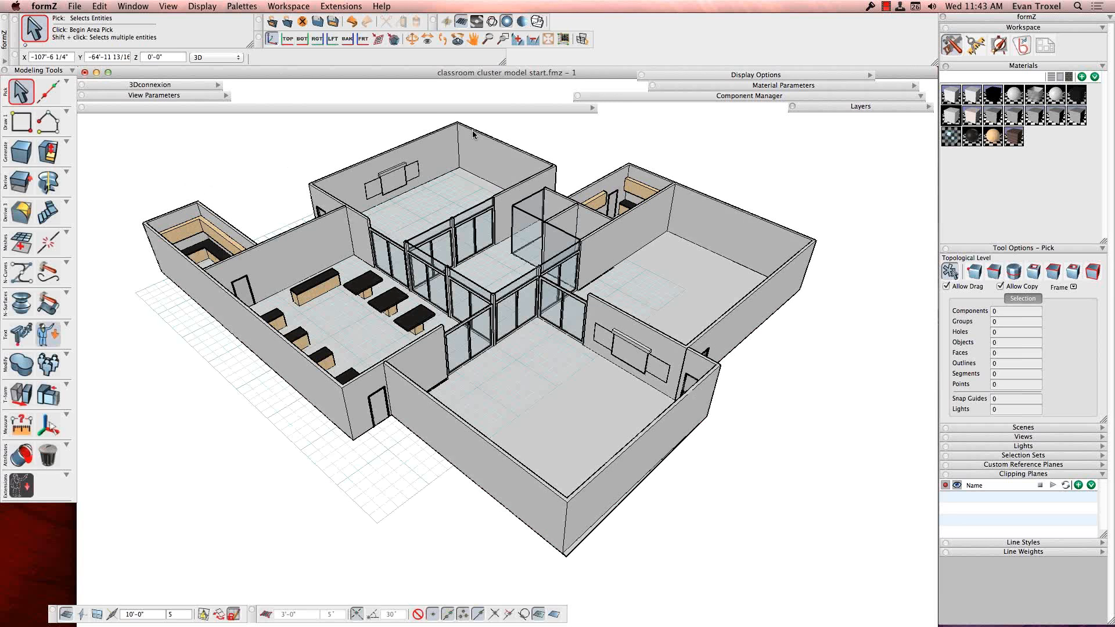
Union the separate classroom and storage walls into one object, checking the wall joints in a hidden-line view
{"action": "left_click", "coordinate": [18, 364]}
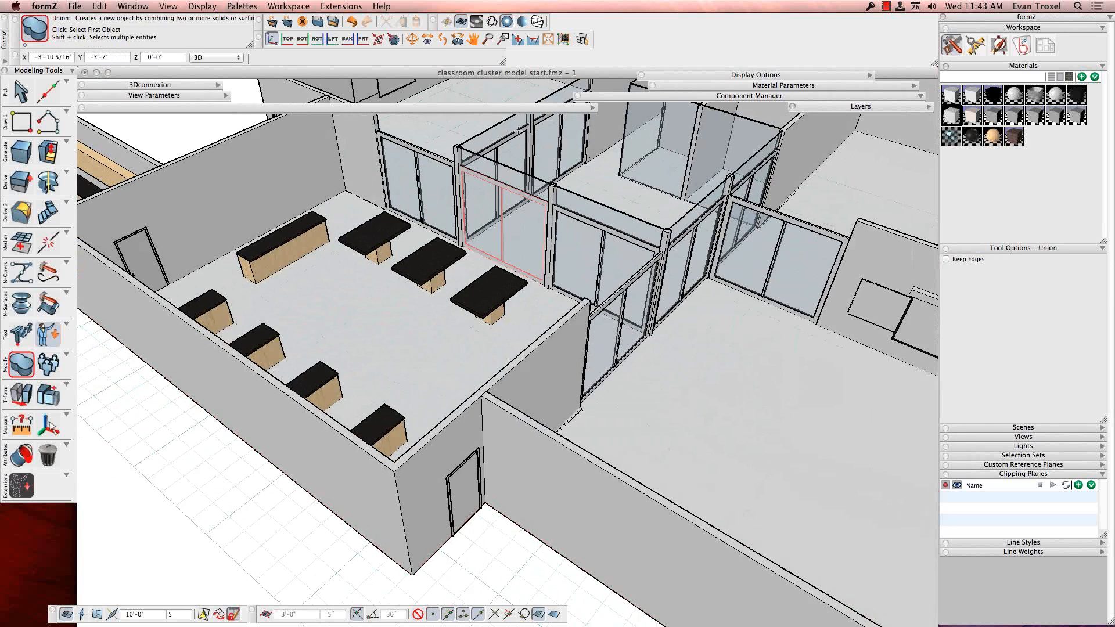
{"action": "left_click", "coordinate": [537, 22]}
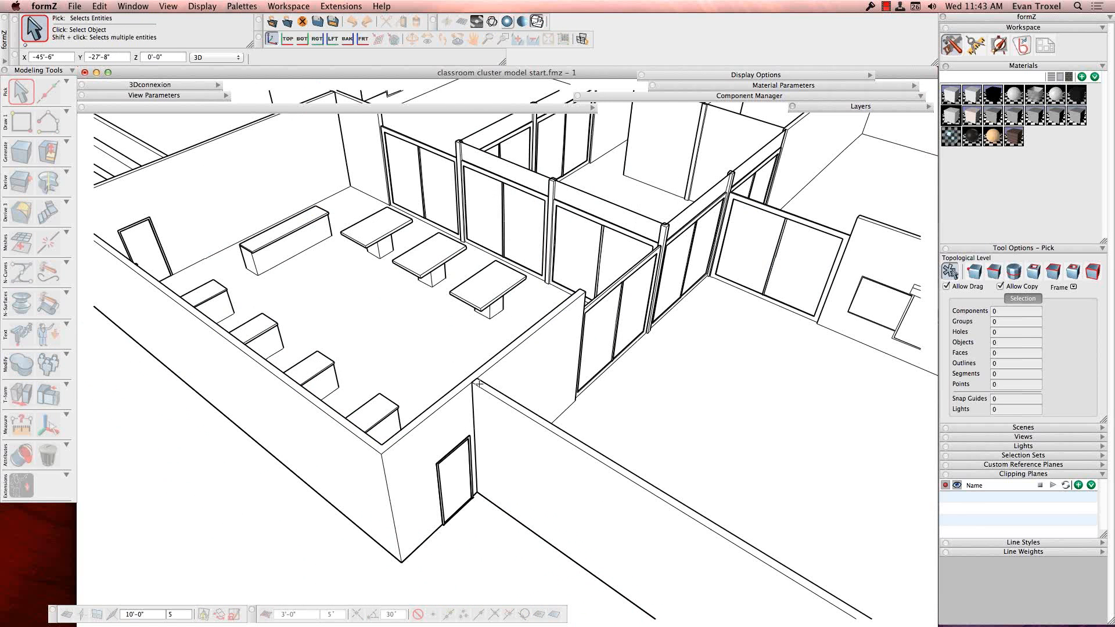
{"action": "left_click", "coordinate": [507, 22]}
{"action": "left_click", "coordinate": [21, 364]}
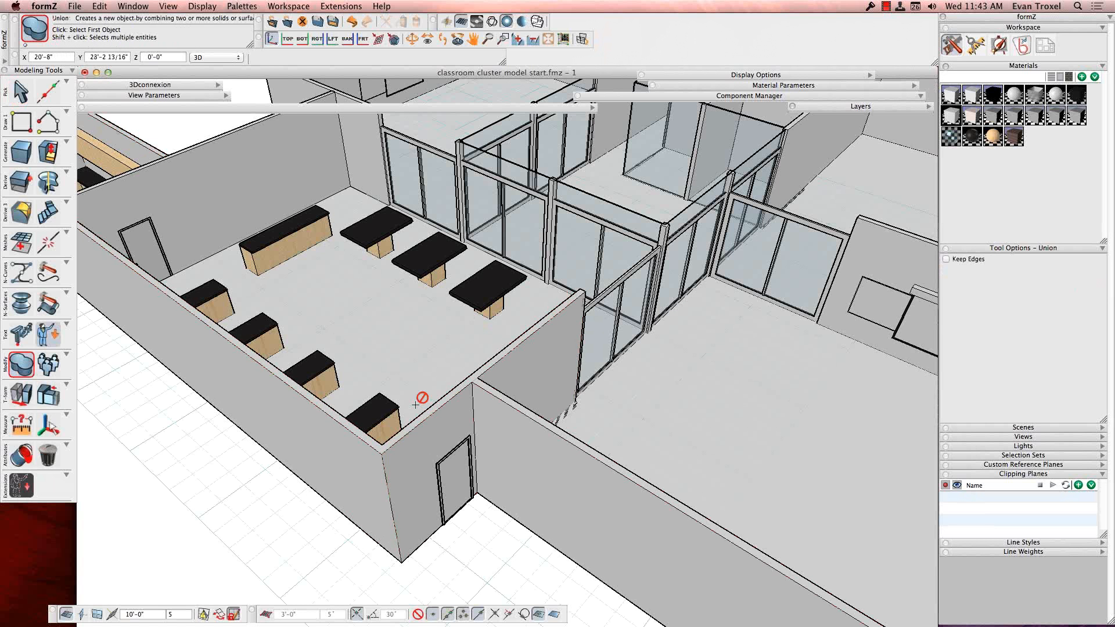
{"action": "middle_click_drag", "start_coordinate": [294, 287], "coordinate": [481, 409]}
{"action": "middle_click_drag", "start_coordinate": [514, 261], "coordinate": [678, 262]}
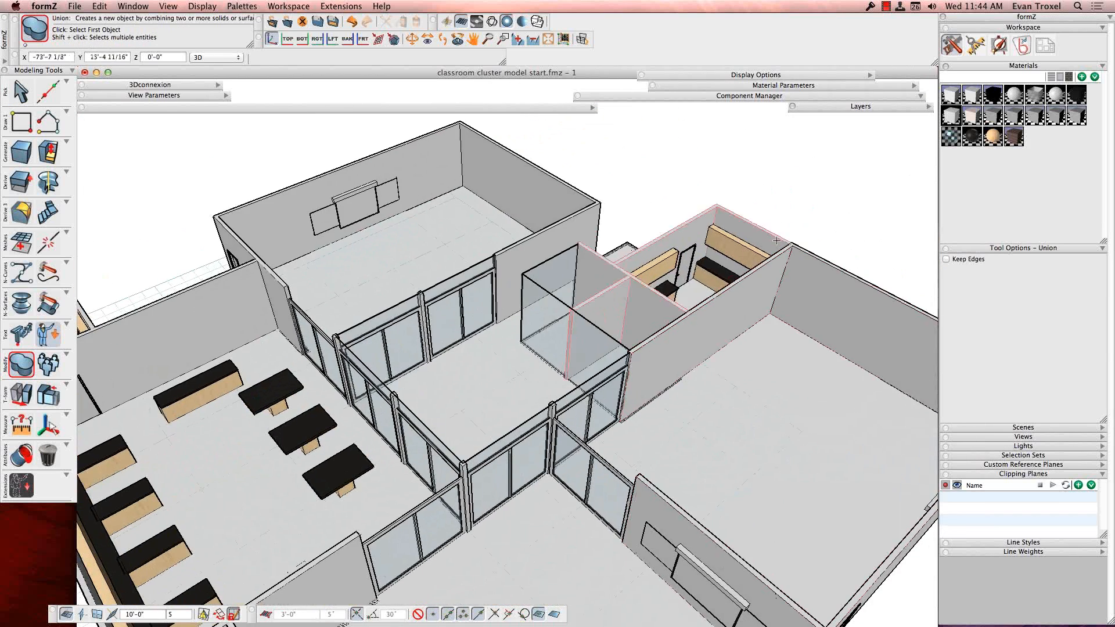
{"action": "left_click", "coordinate": [634, 318]}
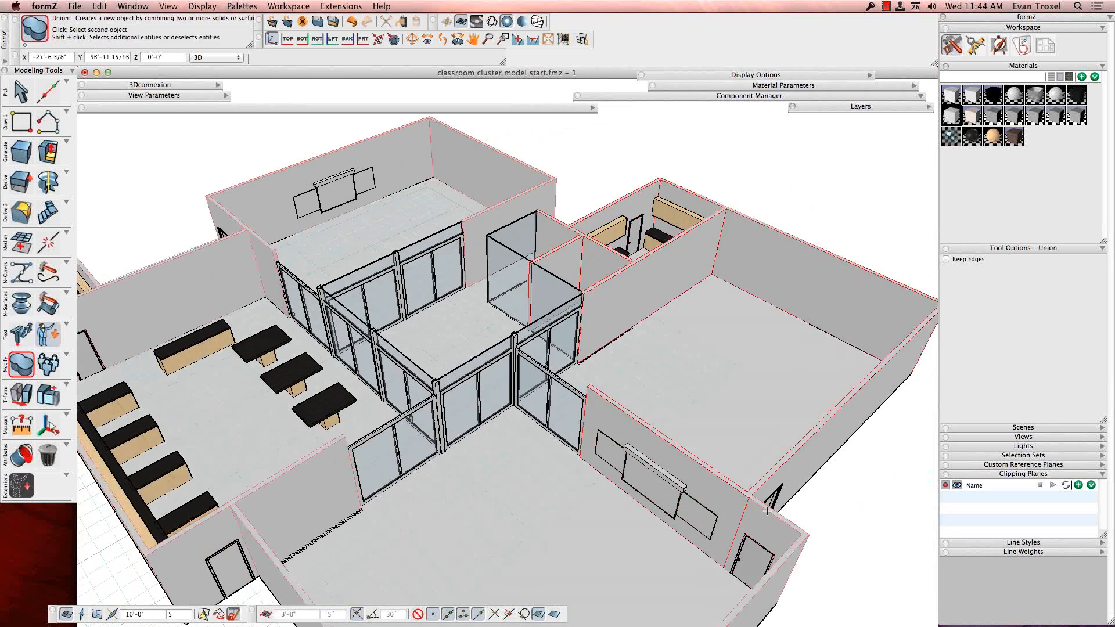
{"action": "left_click", "coordinate": [611, 428]}
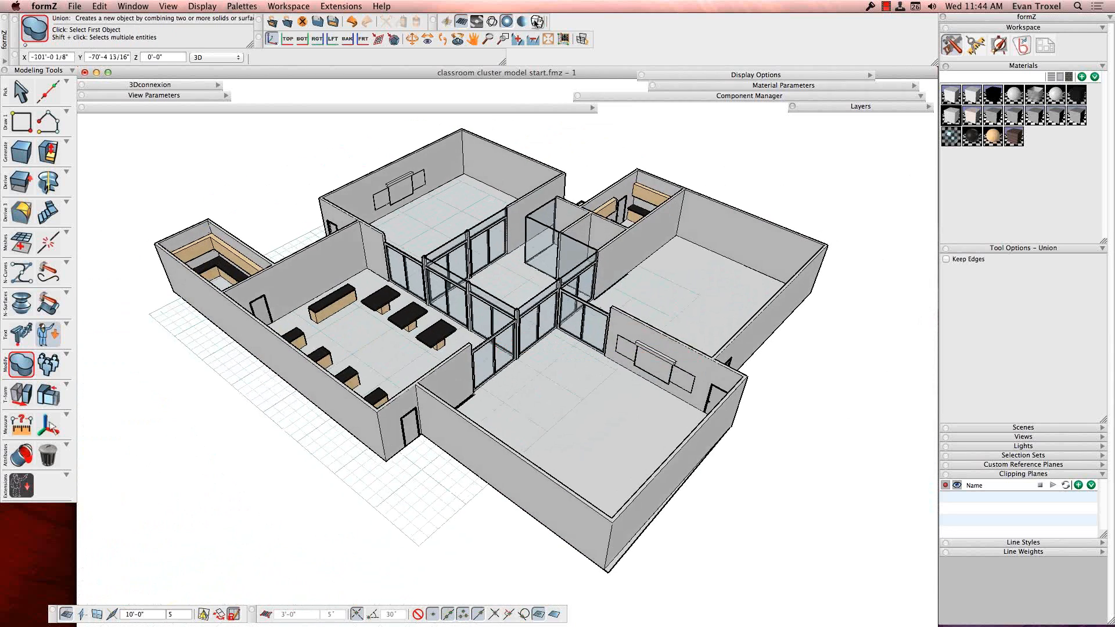
Display the model as a doodle over the hidden-line base rendering, using the Analog doodle style
{"action": "left_click", "coordinate": [537, 22]}
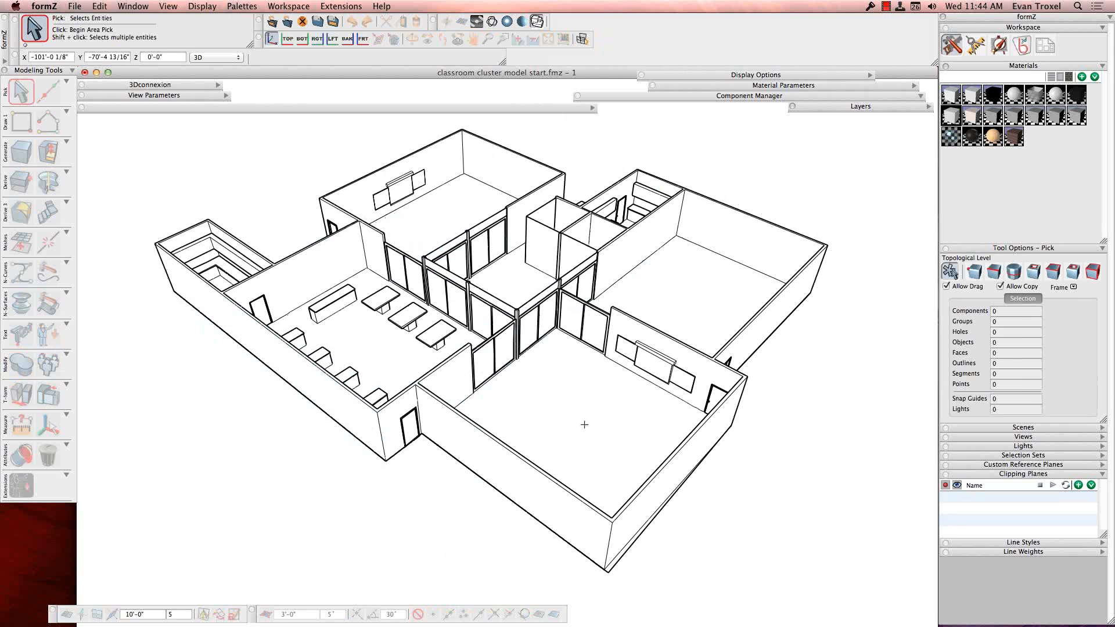
{"action": "left_click", "coordinate": [869, 74]}
{"action": "left_click", "coordinate": [790, 94]}
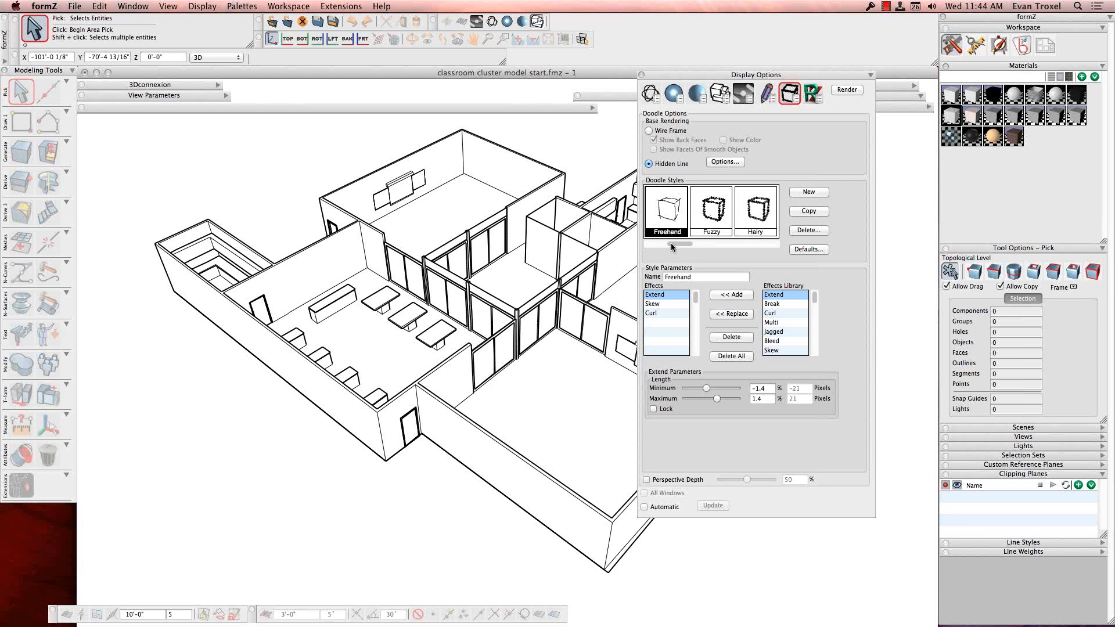
{"action": "scroll", "coordinate": [673, 242], "scroll_direction": "left", "scroll_amount": 3}
{"action": "left_click", "coordinate": [674, 219]}
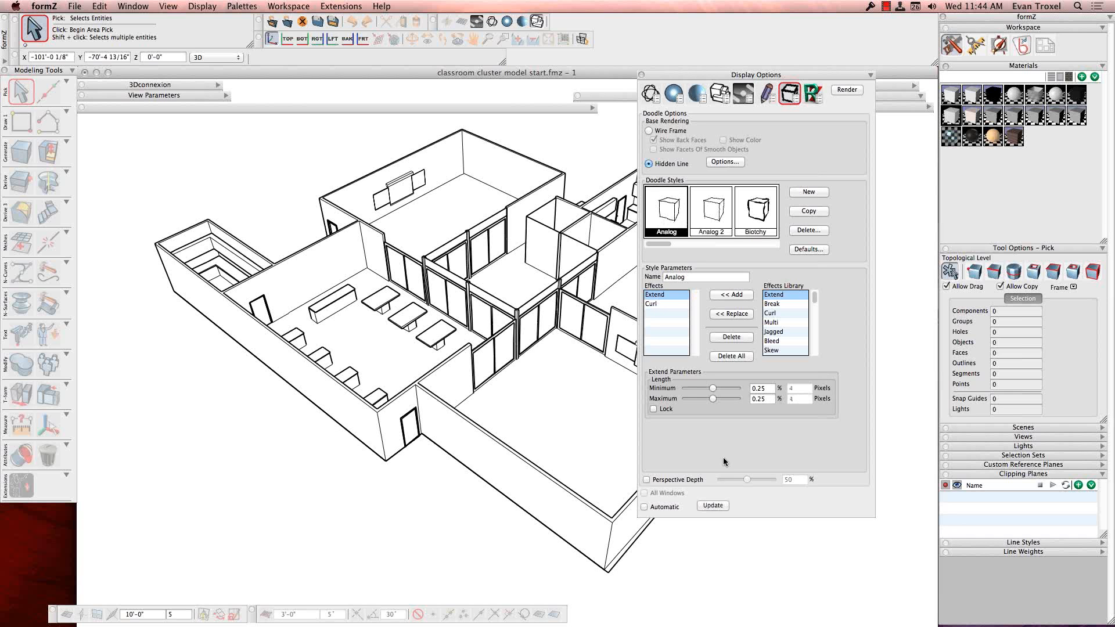
{"action": "left_click", "coordinate": [711, 505]}
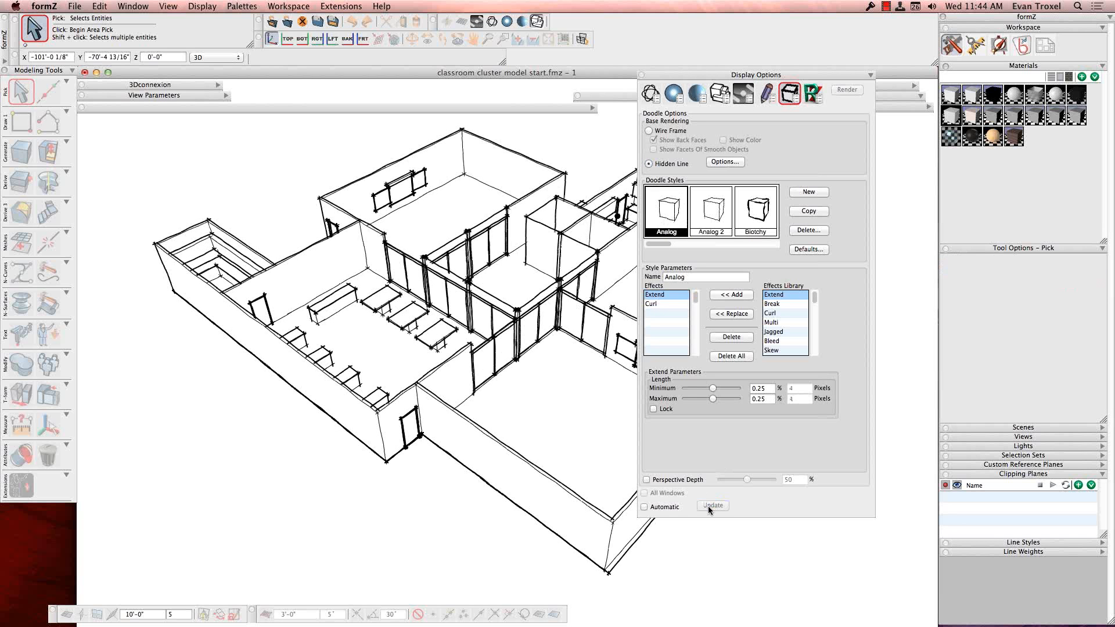
{"action": "left_click", "coordinate": [870, 75]}
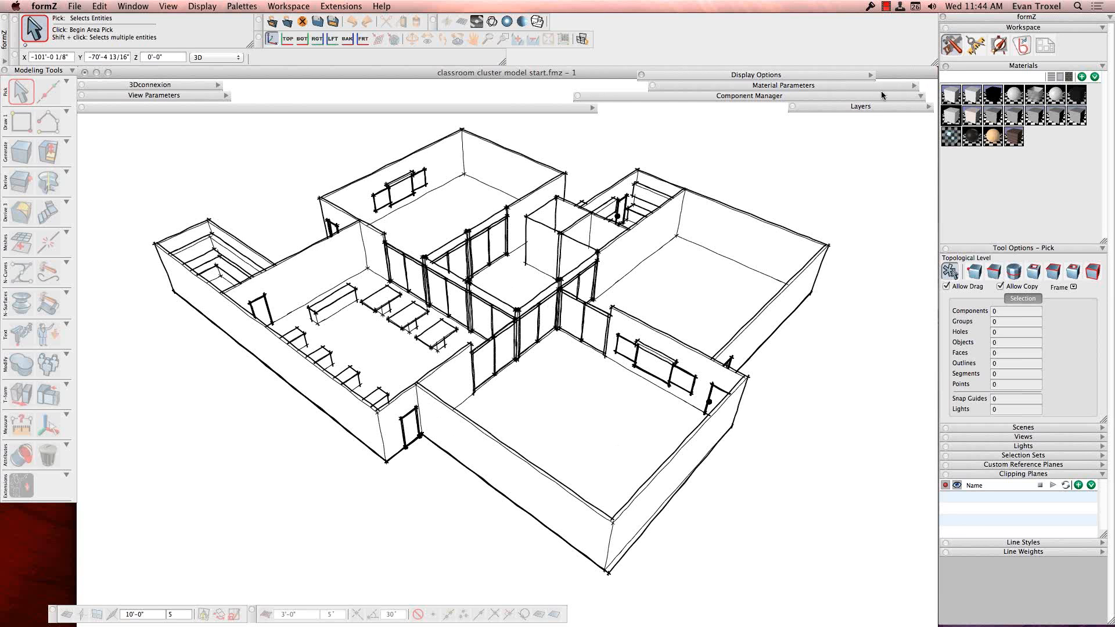
Re-render the doodle with the Analog 2 style, and return to the shaded working display
{"action": "left_click", "coordinate": [870, 76]}
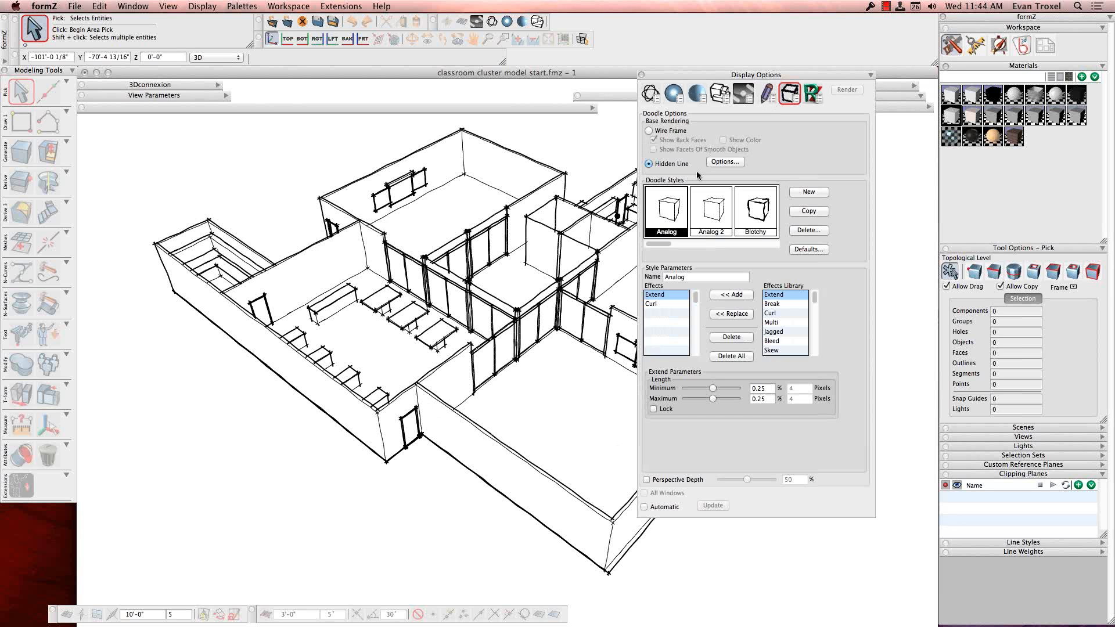
{"action": "left_click", "coordinate": [709, 214]}
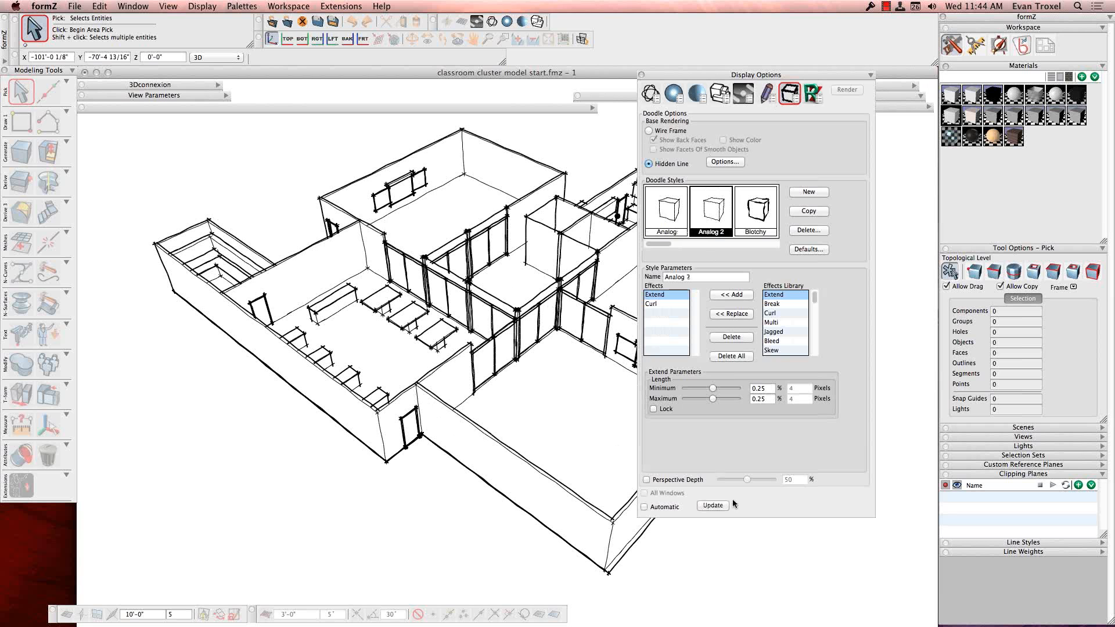
{"action": "left_click", "coordinate": [714, 505]}
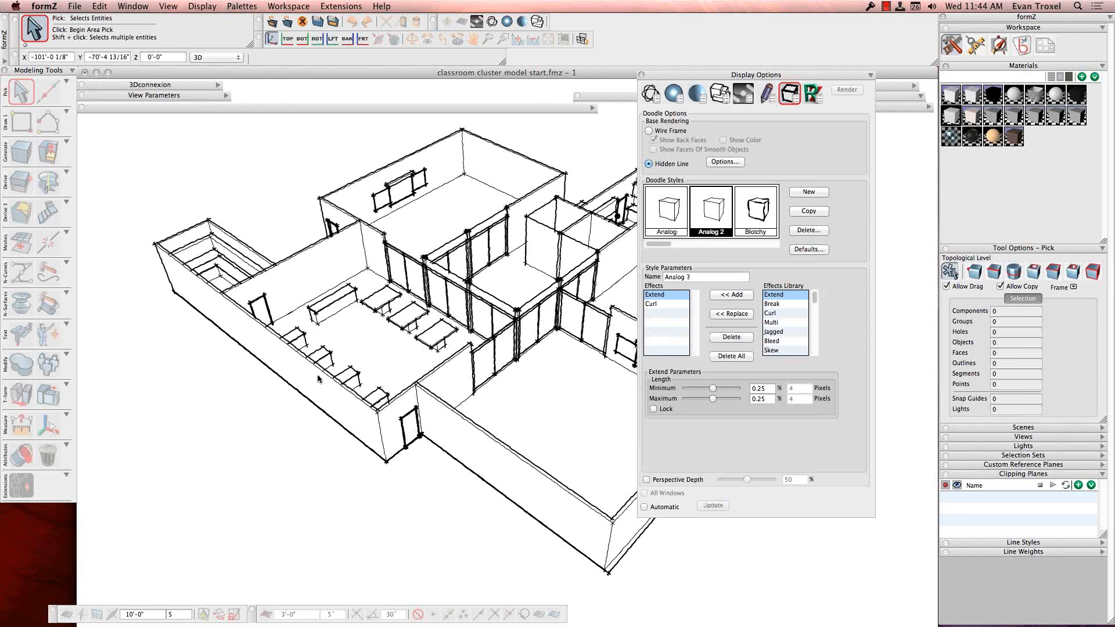
{"action": "left_click", "coordinate": [870, 75]}
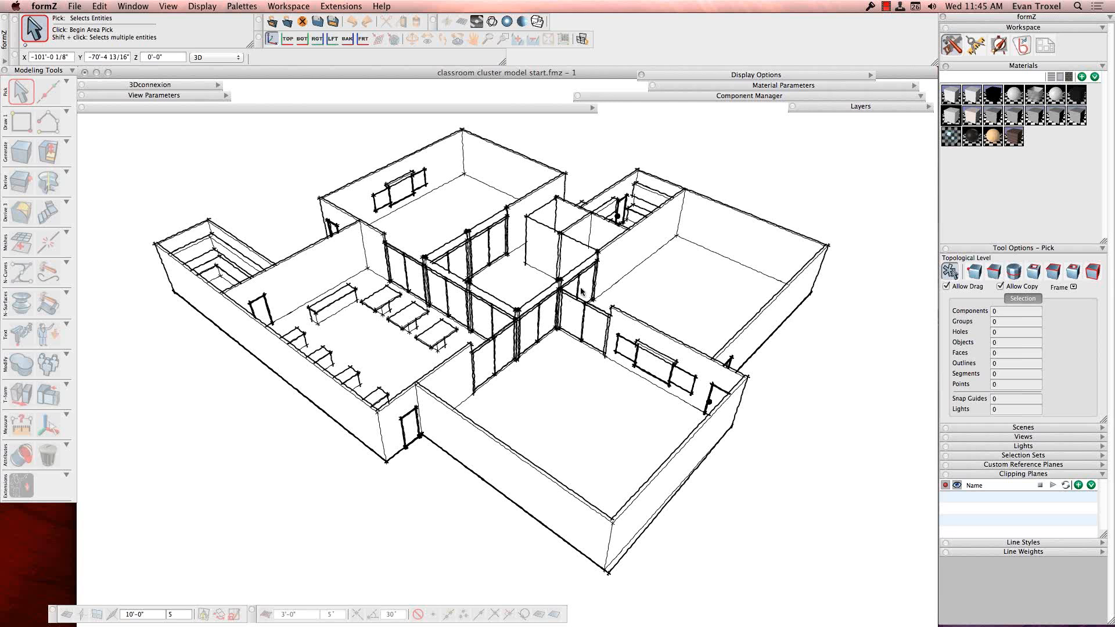
{"action": "left_click", "coordinate": [507, 21]}
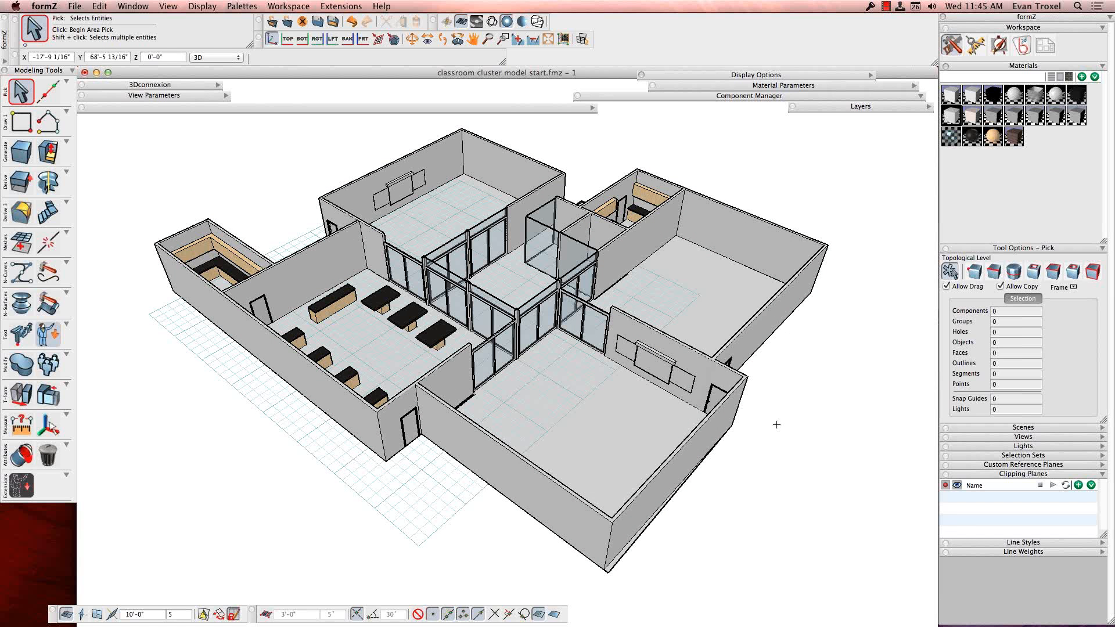
{"action": "mouse_move", "coordinate": [865, 618]}
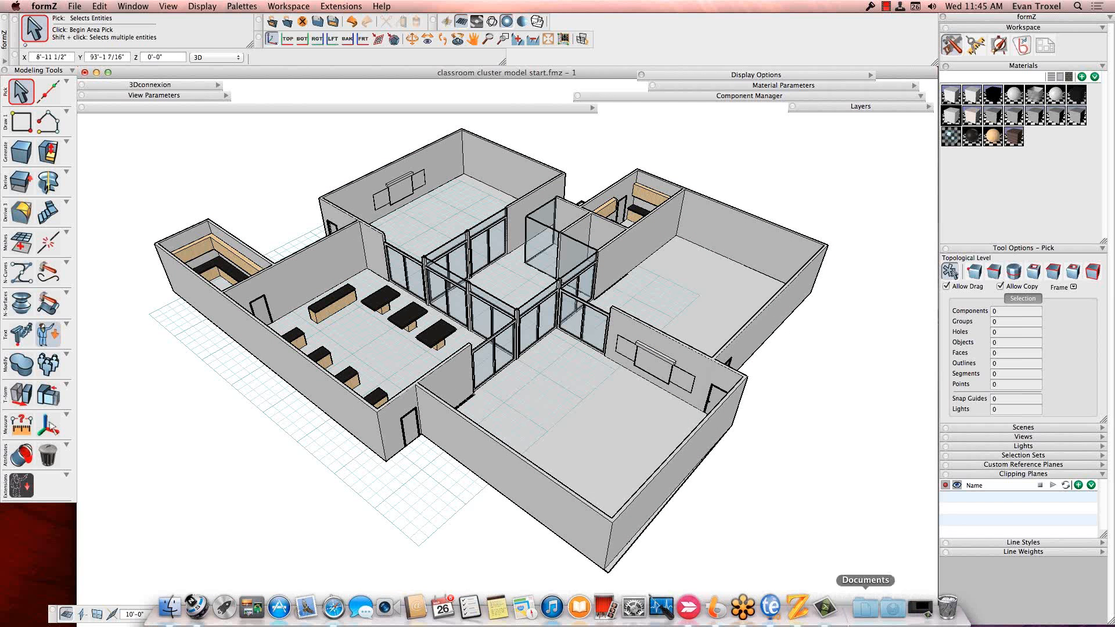
{"action": "left_click", "coordinate": [753, 616]}
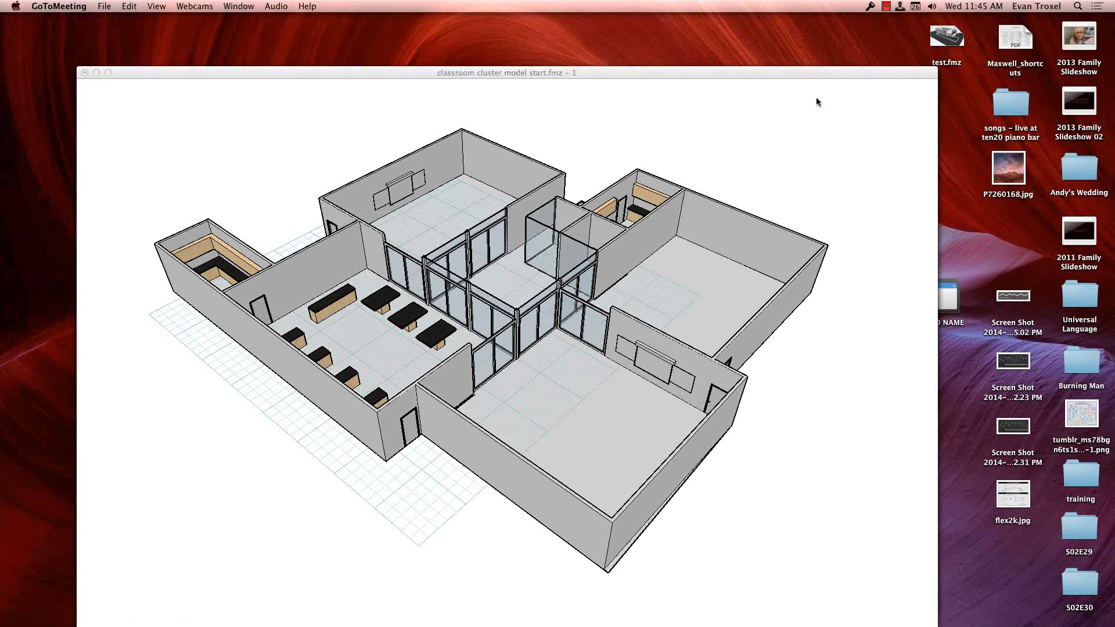
{"action": "left_click", "coordinate": [746, 75]}
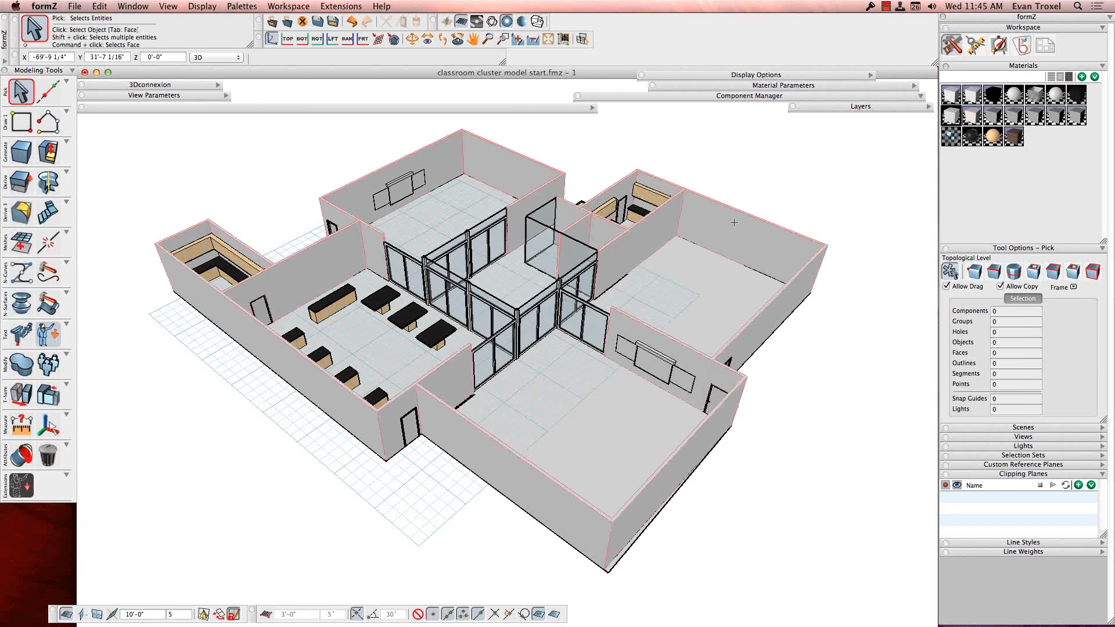
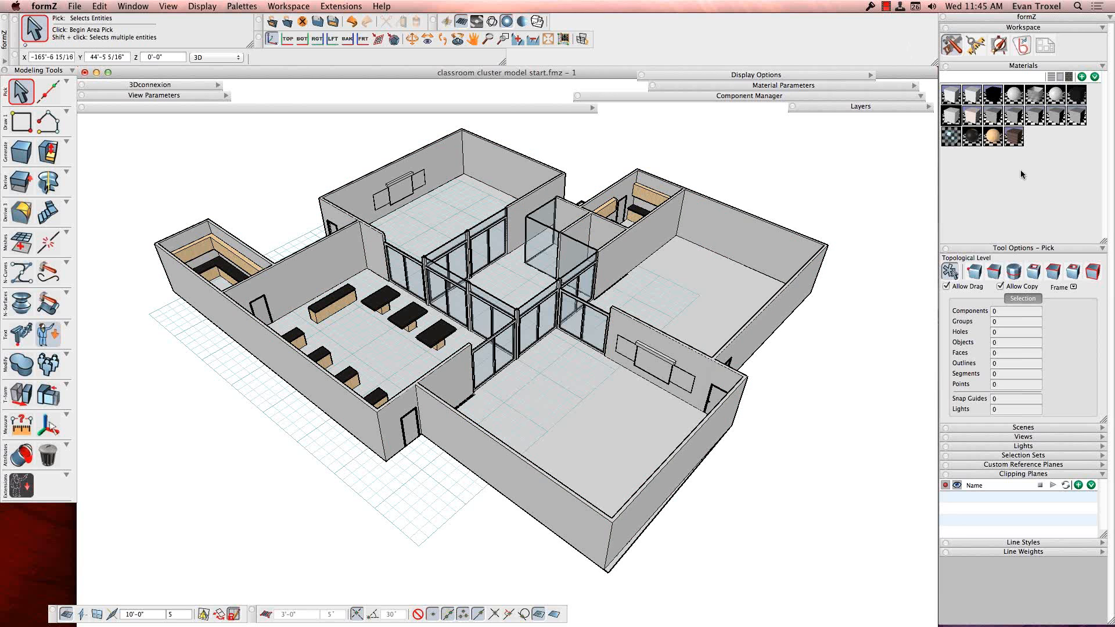
{"action": "left_click", "coordinate": [1107, 46]}
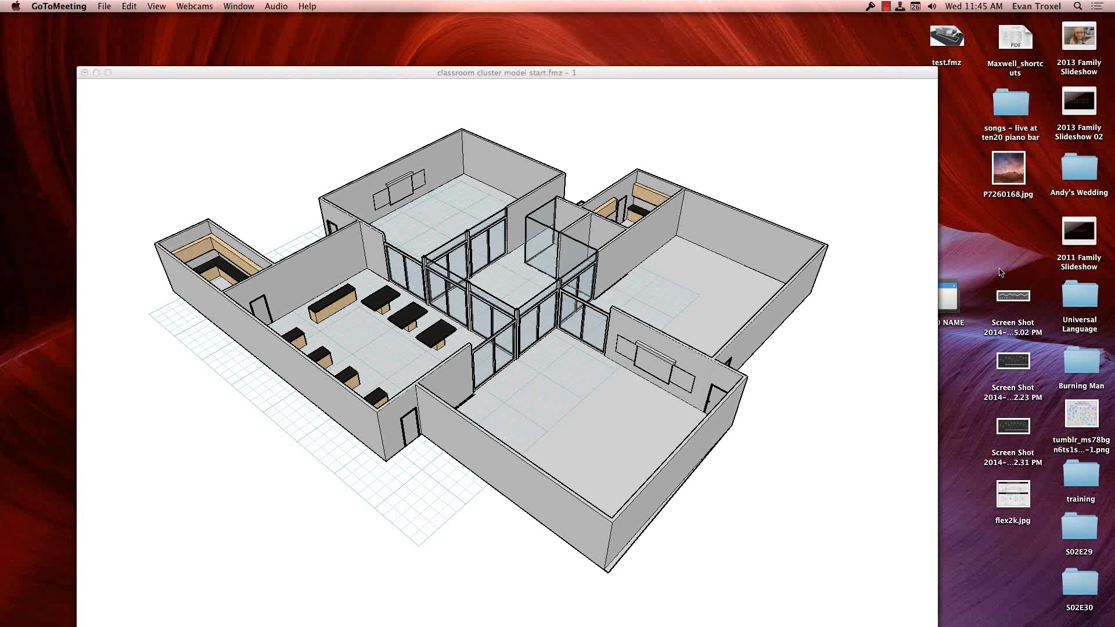
{"action": "left_click", "coordinate": [782, 75]}
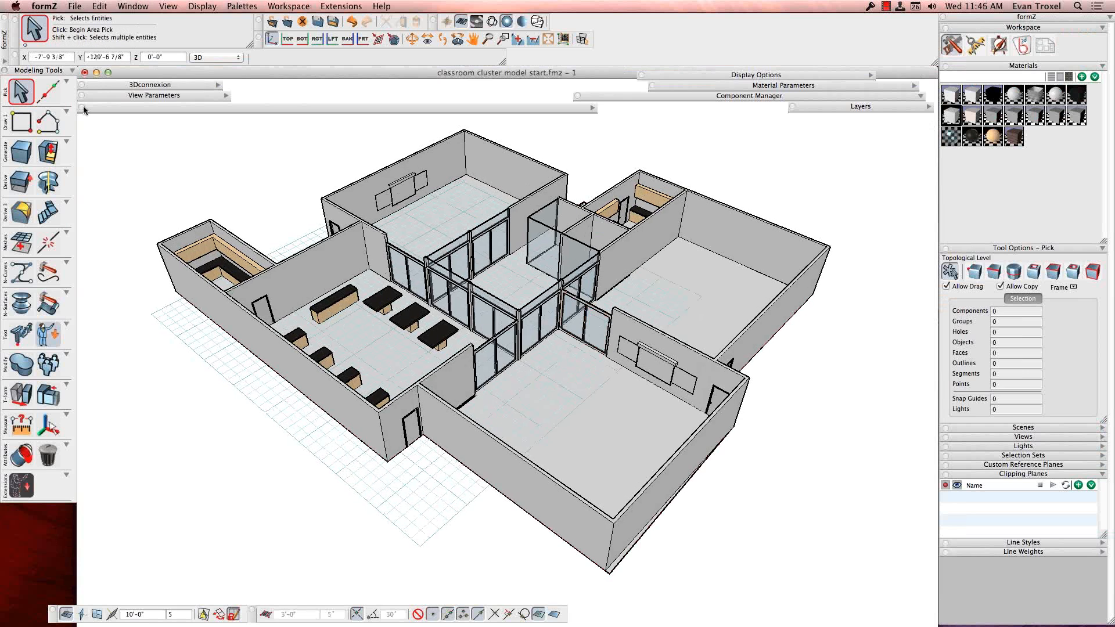
Make the vertical YZ plane the reference plane and ready the Rectangle tool beside the storage wing
{"action": "left_click", "coordinate": [21, 121]}
{"action": "scroll", "coordinate": [239, 192], "scroll_direction": "up", "scroll_amount": 5}
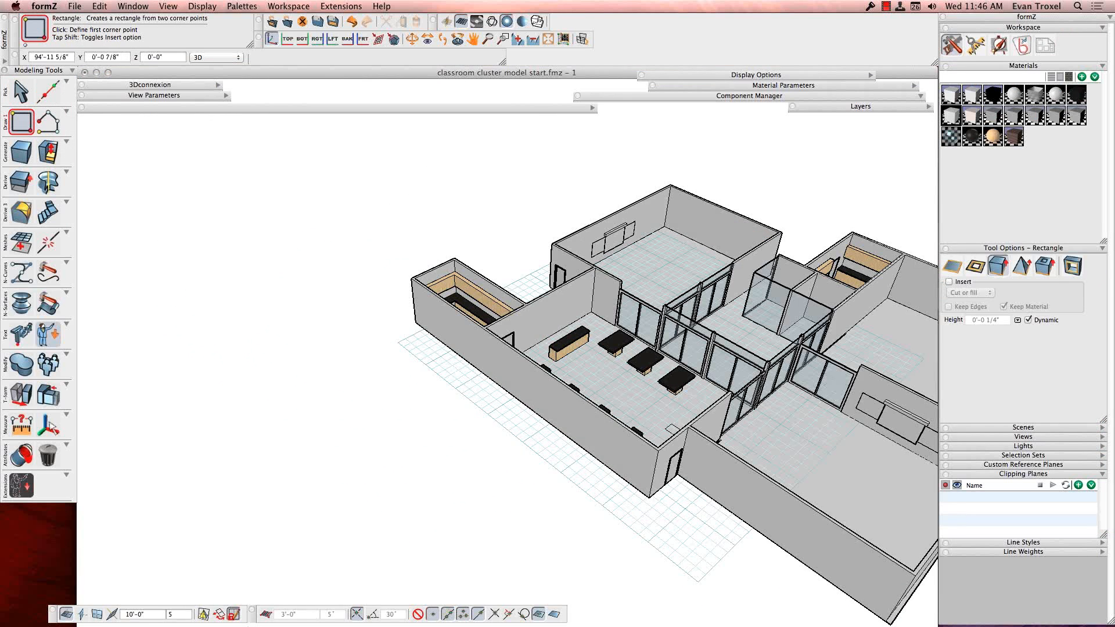
{"action": "left_click", "coordinate": [82, 614]}
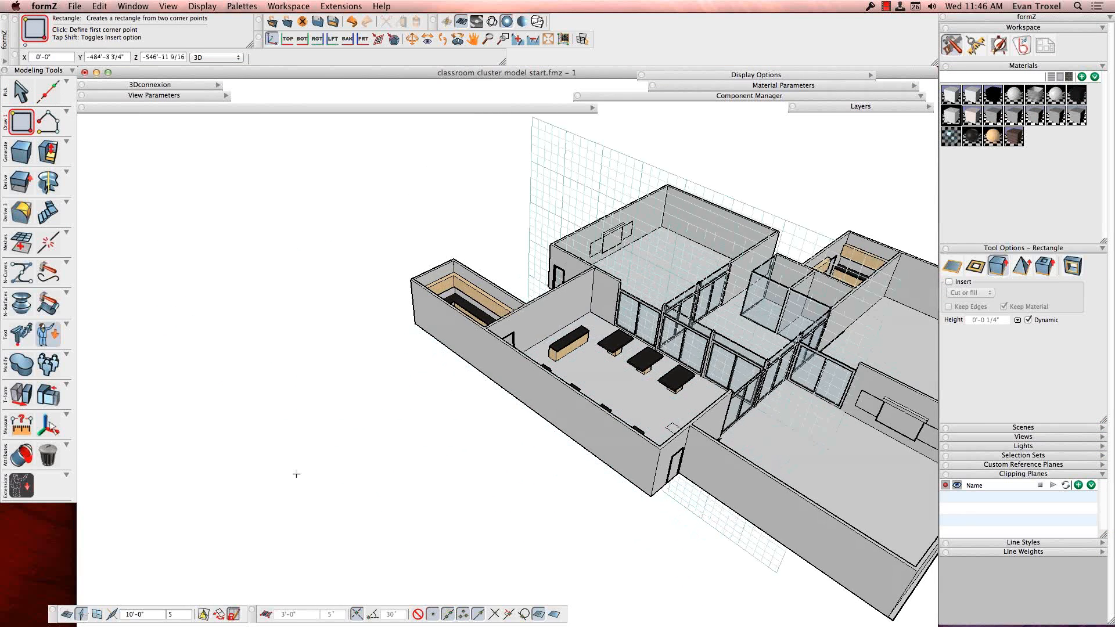
{"action": "middle_click_drag", "start_coordinate": [296, 474], "coordinate": [433, 412]}
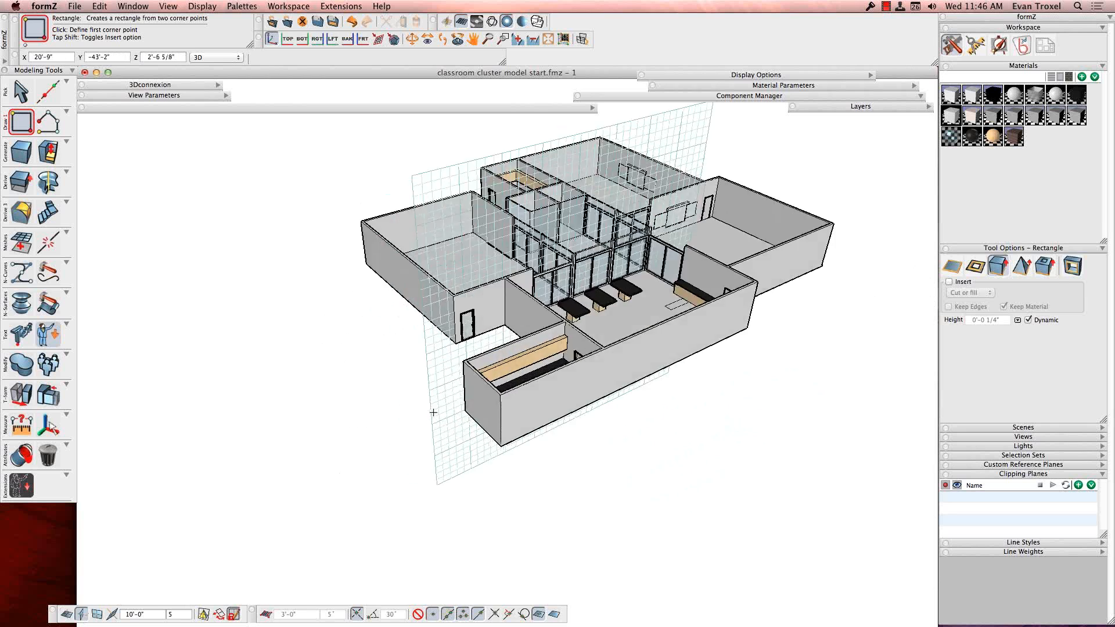
{"action": "left_click", "coordinate": [23, 123]}
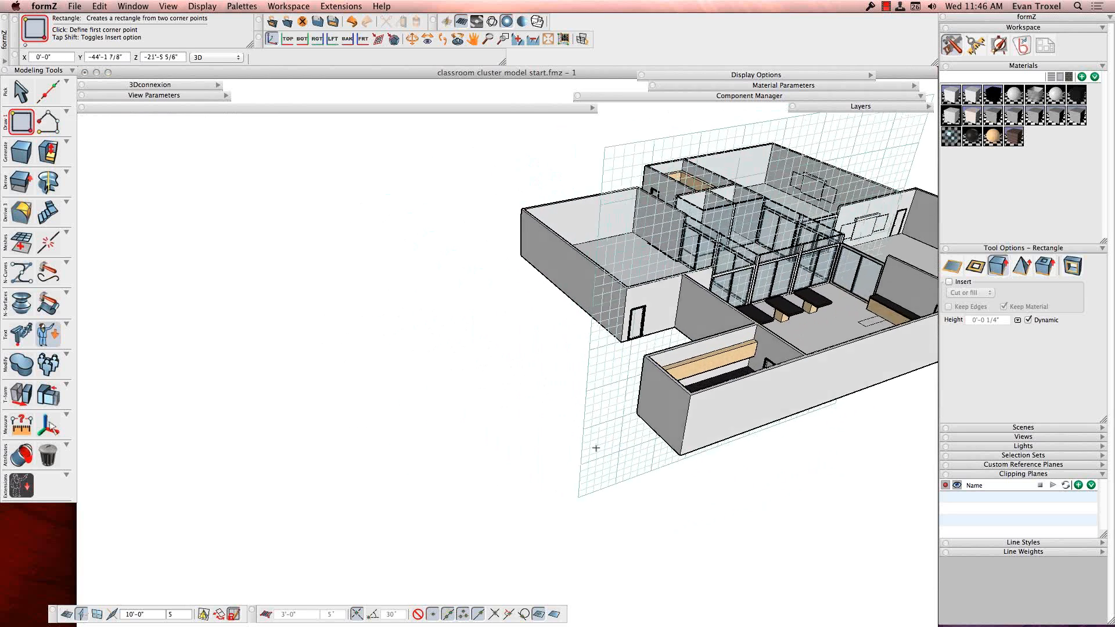
{"action": "scroll", "coordinate": [596, 447], "scroll_direction": "up", "scroll_amount": 8}
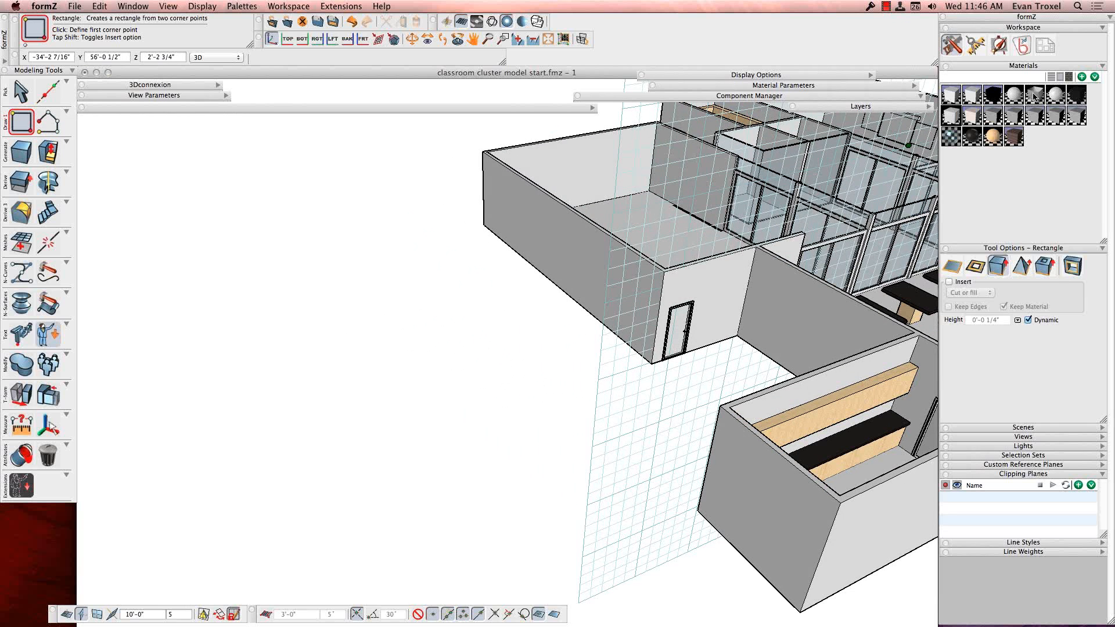
Draw an upright rectangular frame beside the building, about 6'-2 3/4" by 7'-7 1/4", with 6" wall width and 4" height
{"action": "left_click", "coordinate": [1044, 265]}
{"action": "left_click", "coordinate": [1008, 335]}
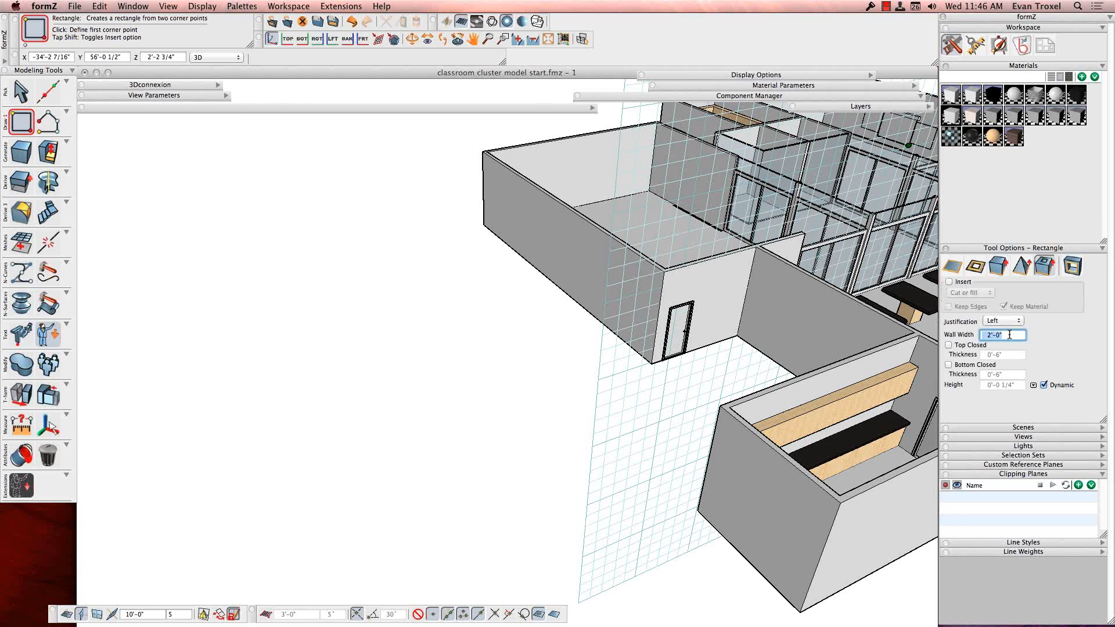
{"action": "type", "text": "6"}
{"action": "key", "text": "Return"}
{"action": "left_click", "coordinate": [415, 332]}
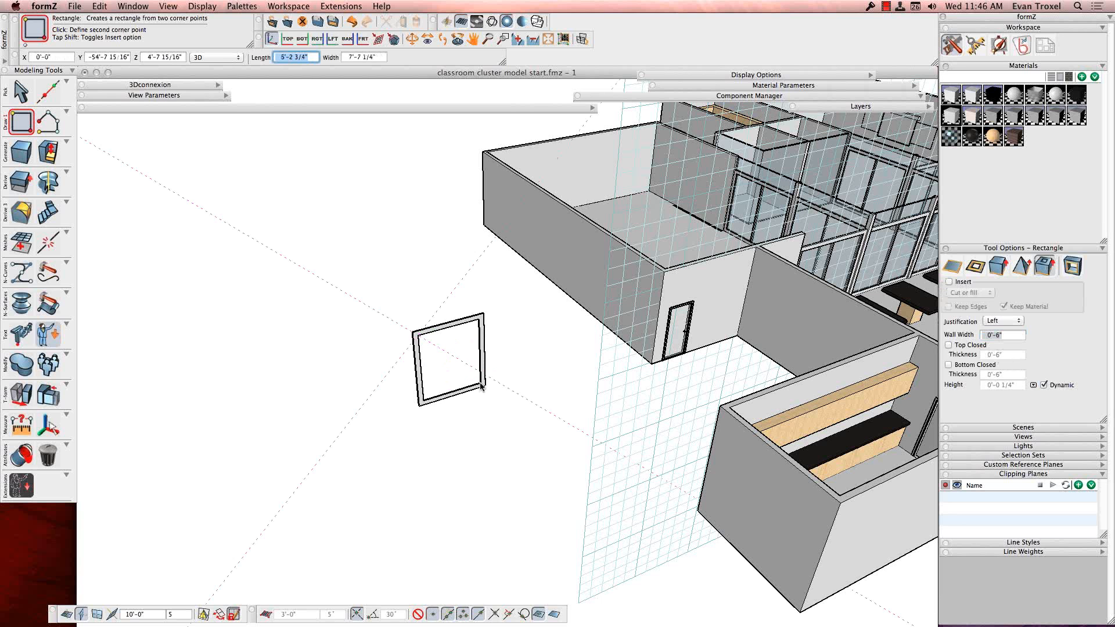
{"action": "left_click", "coordinate": [481, 385]}
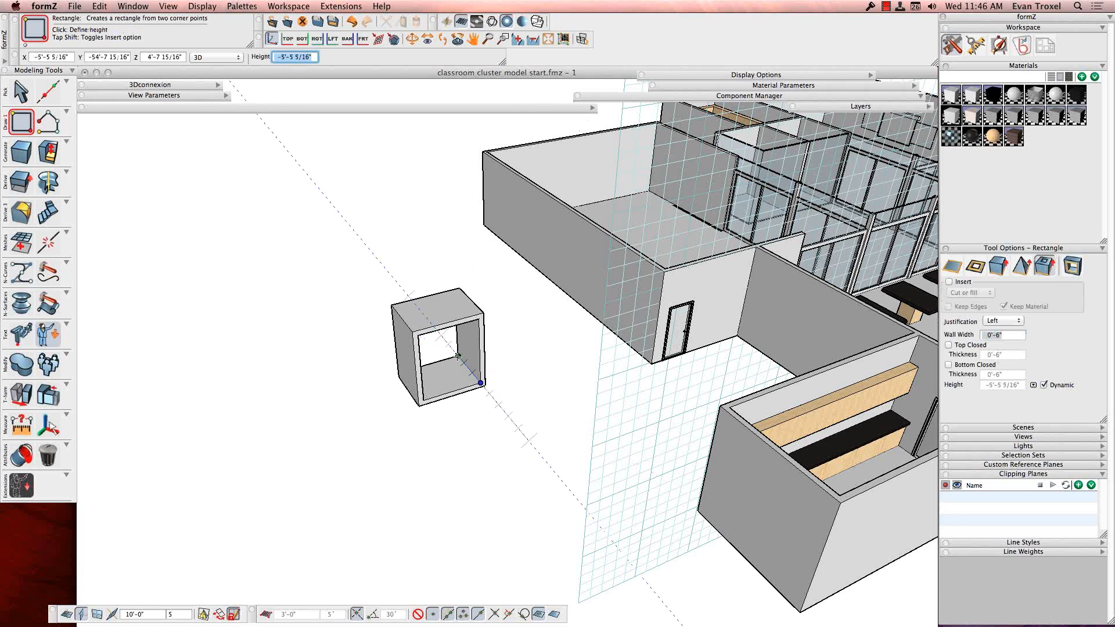
{"action": "type", "text": "4"}
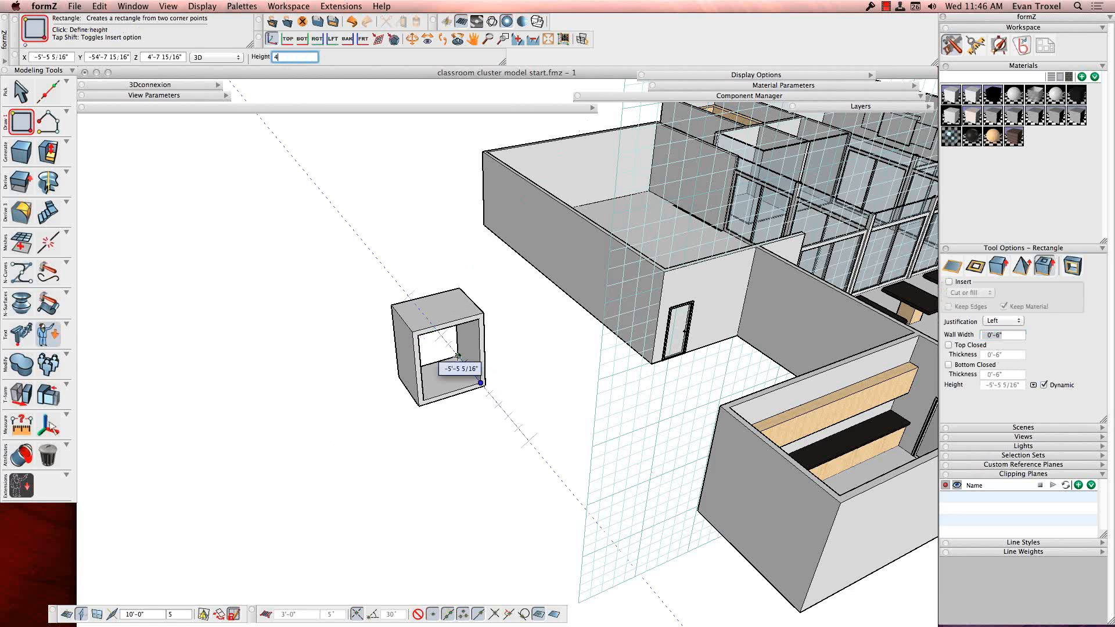
{"action": "key", "text": "Return"}
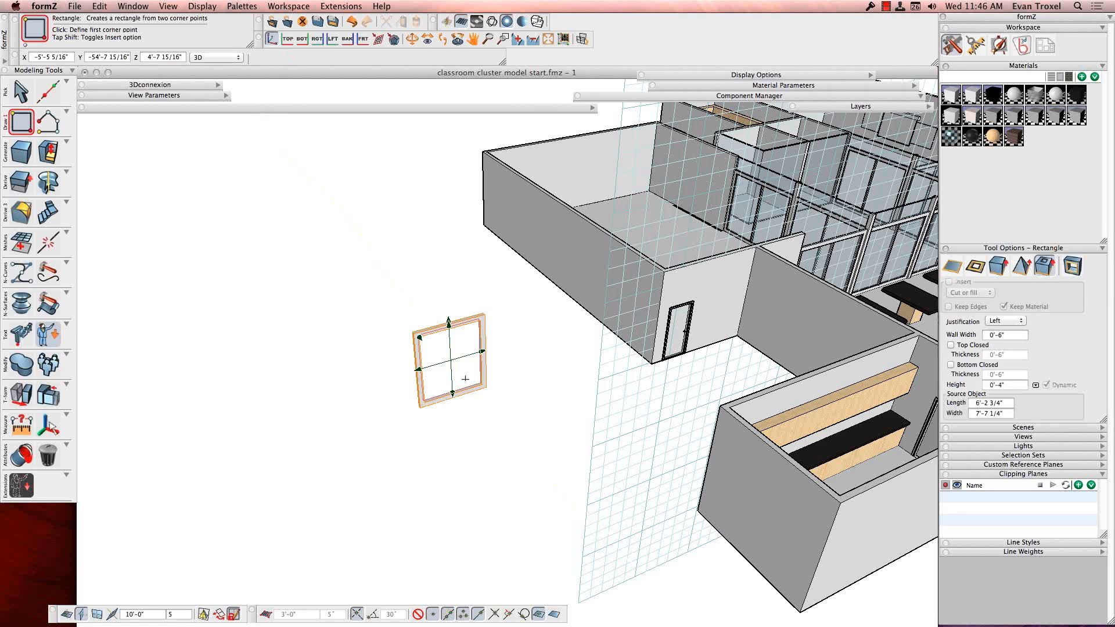
{"action": "scroll", "coordinate": [465, 379], "scroll_direction": "up", "scroll_amount": 5}
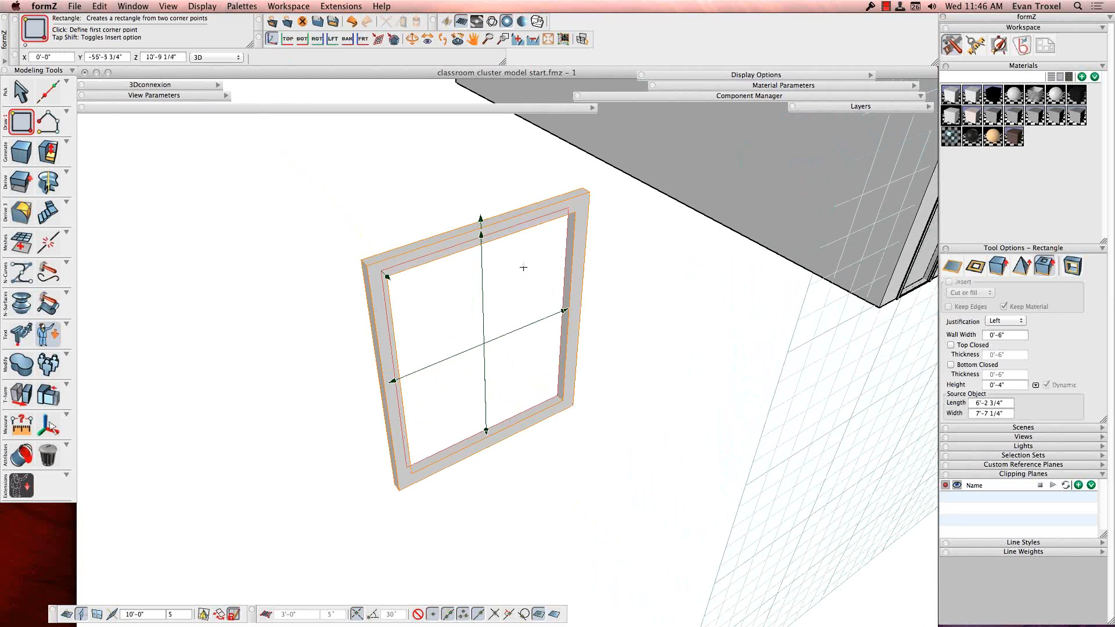
Choose the transparent glass material and set the Rectangle tool to create a flat surface
{"action": "left_click", "coordinate": [951, 143]}
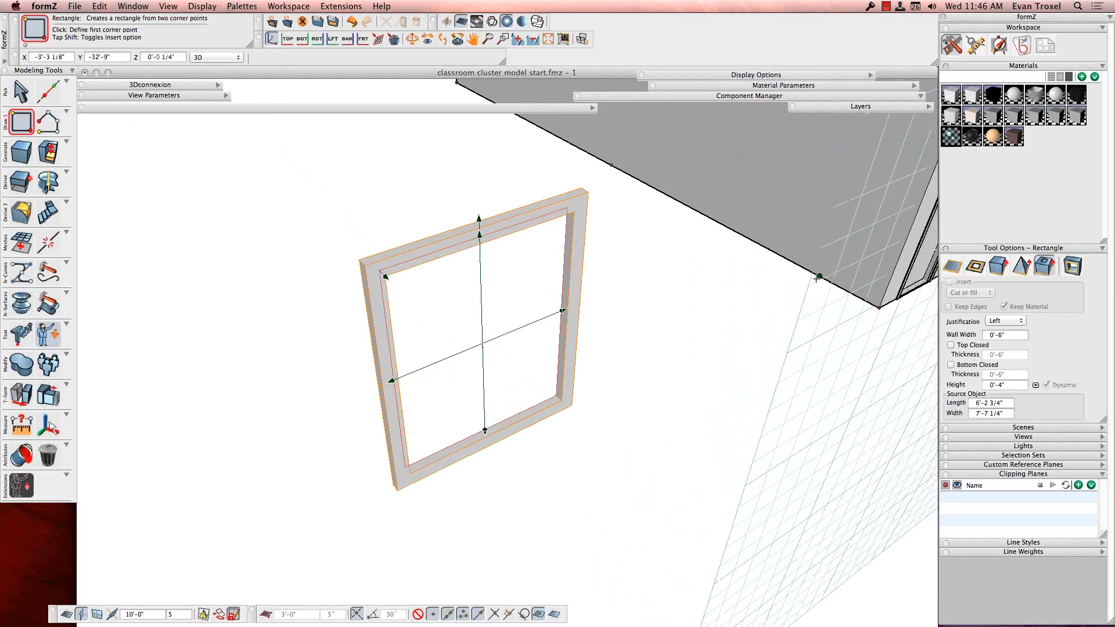
{"action": "scroll", "coordinate": [815, 279], "scroll_direction": "down", "scroll_amount": 2}
{"action": "scroll", "coordinate": [816, 279], "scroll_direction": "down", "scroll_amount": 1}
{"action": "left_click", "coordinate": [25, 129]}
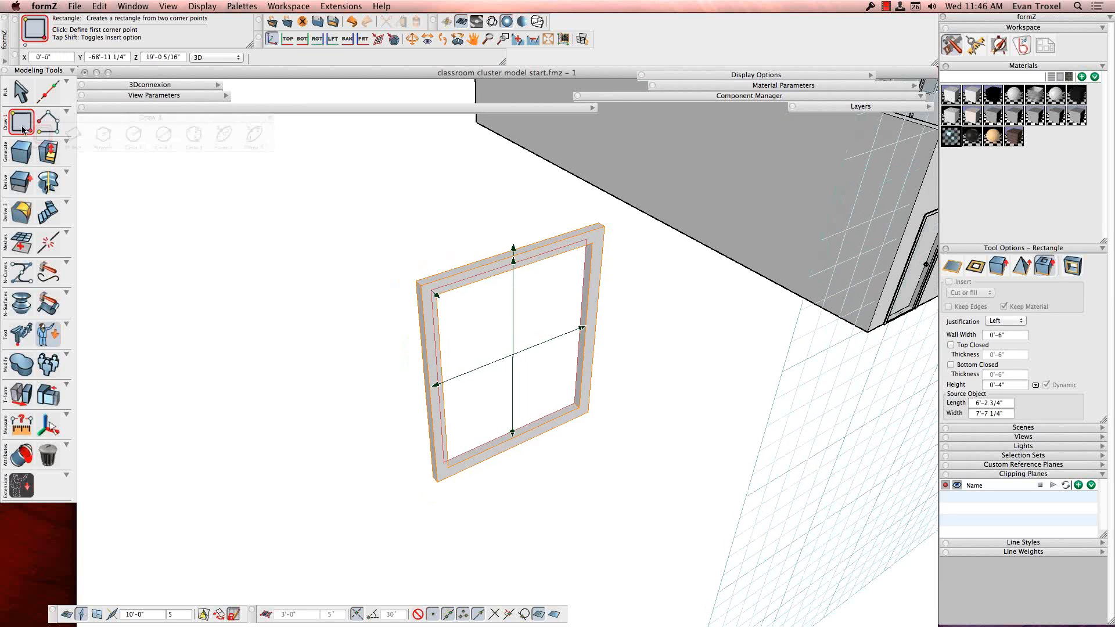
{"action": "left_click", "coordinate": [952, 269]}
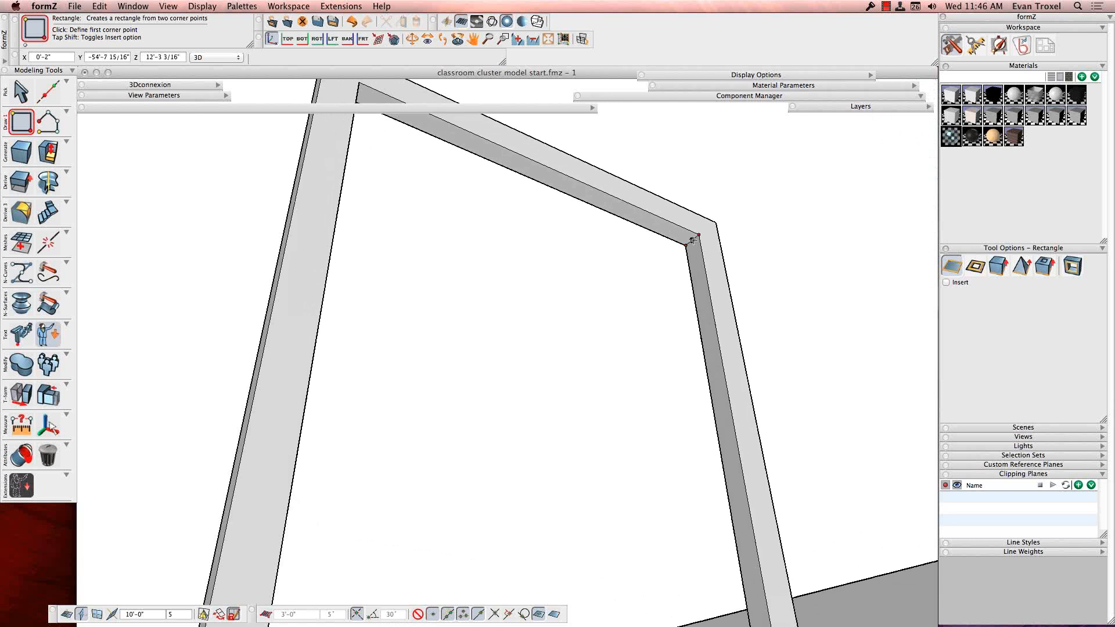
Try to draw a glass pane across the frame's opening from the midpoint of its inner corner edge, and undo it
{"action": "left_click", "coordinate": [693, 240]}
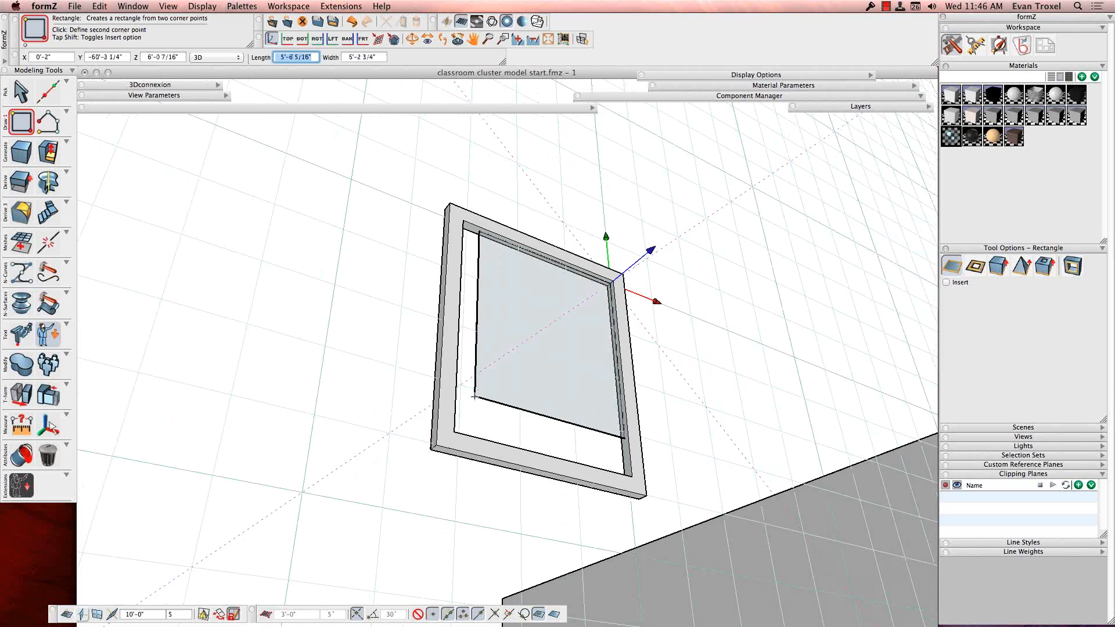
{"action": "left_click", "coordinate": [454, 432]}
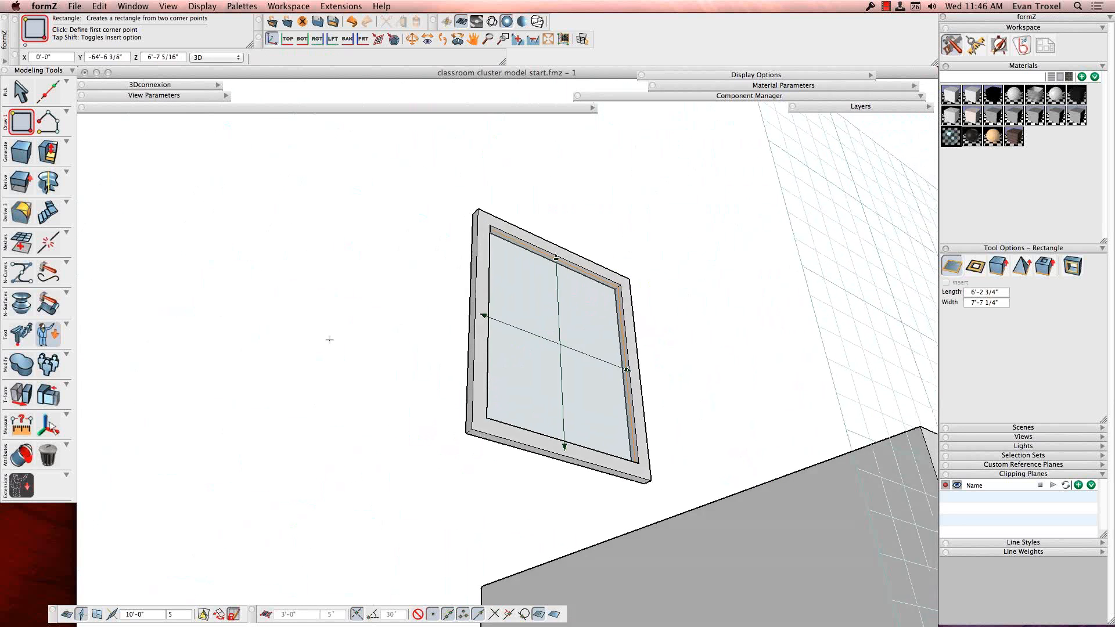
{"action": "key", "text": "super+z"}
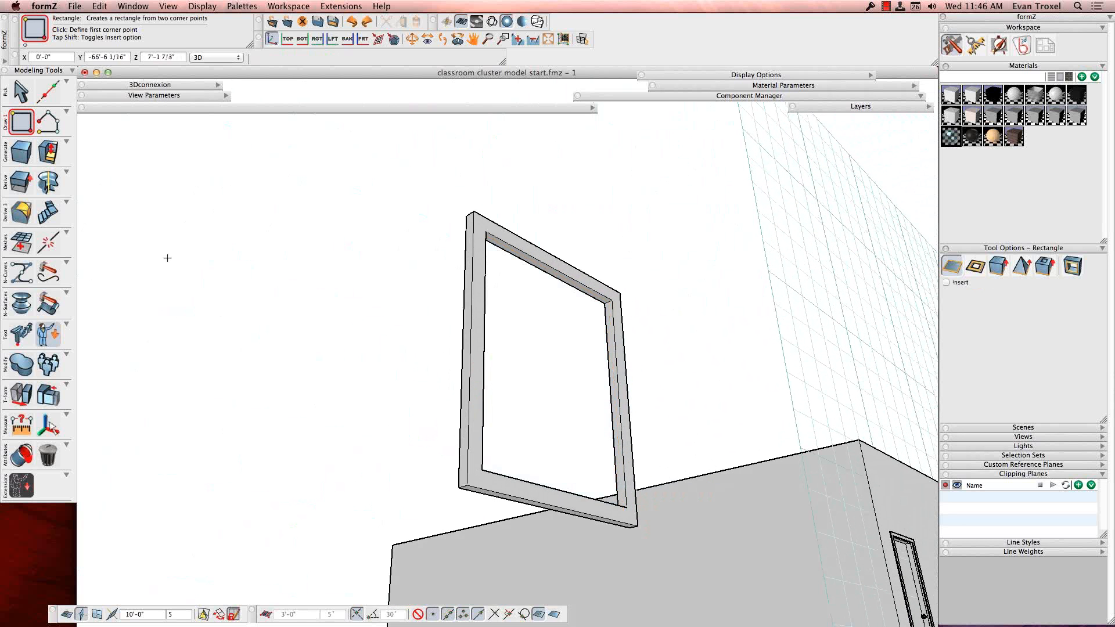
Draw a glass pane between opposite inner corners of the frame, about 6'-2 3/4" by 7'-7 1/4", and select it
{"action": "left_click", "coordinate": [611, 300]}
{"action": "left_click", "coordinate": [482, 468]}
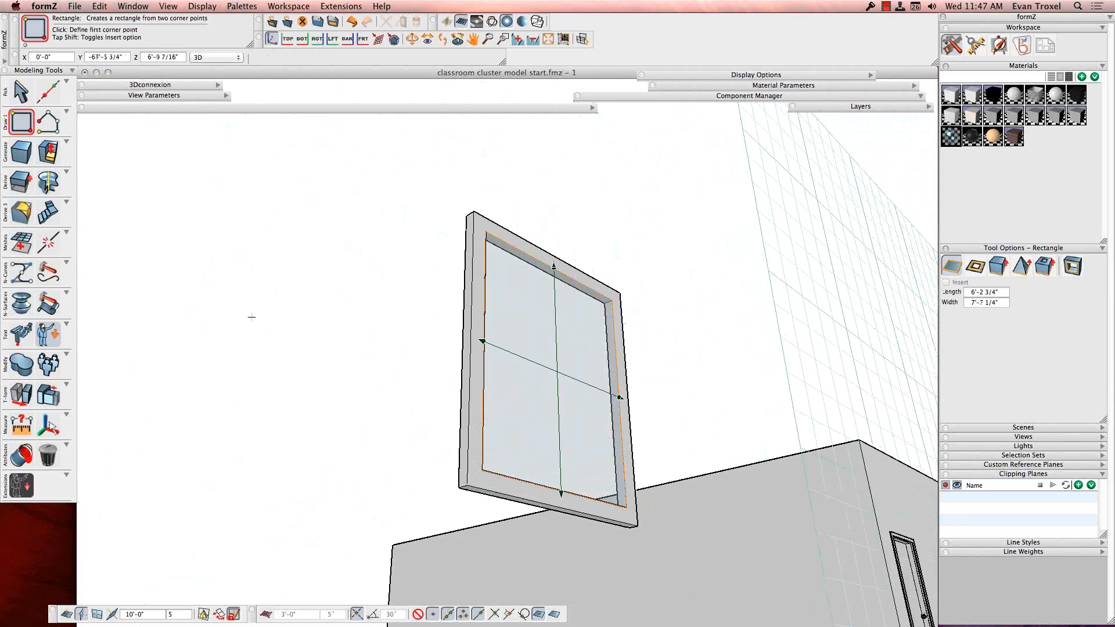
{"action": "left_click", "coordinate": [21, 97]}
{"action": "left_click", "coordinate": [539, 333]}
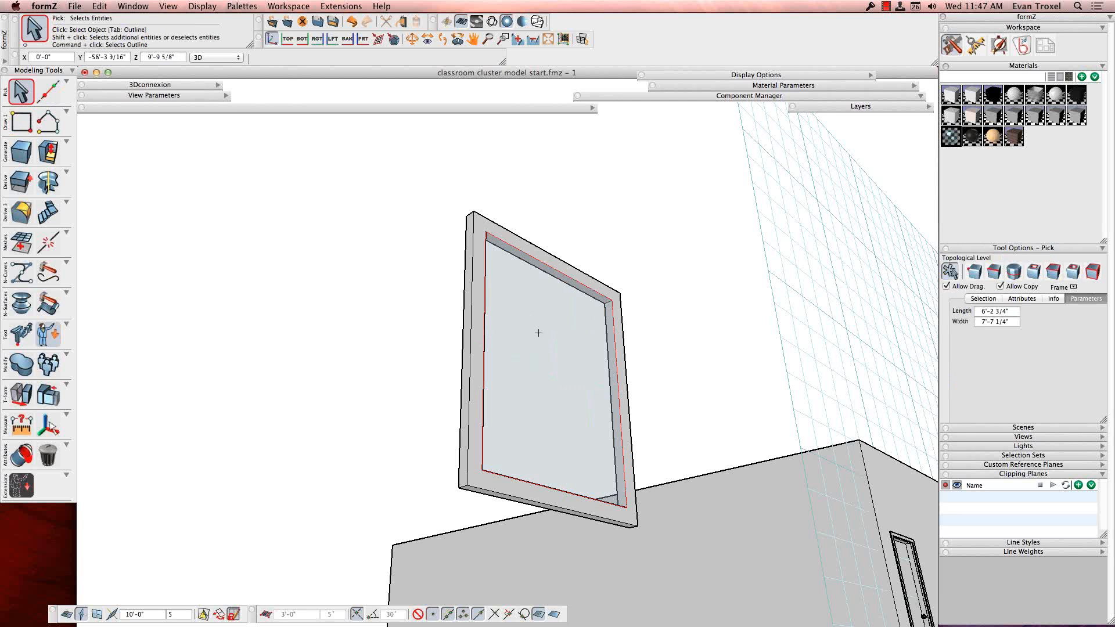
Move the selected glass pane 2" into the frame's depth, to the middle of its 4" thickness
{"action": "key", "text": "m"}
{"action": "key", "text": "alt"}
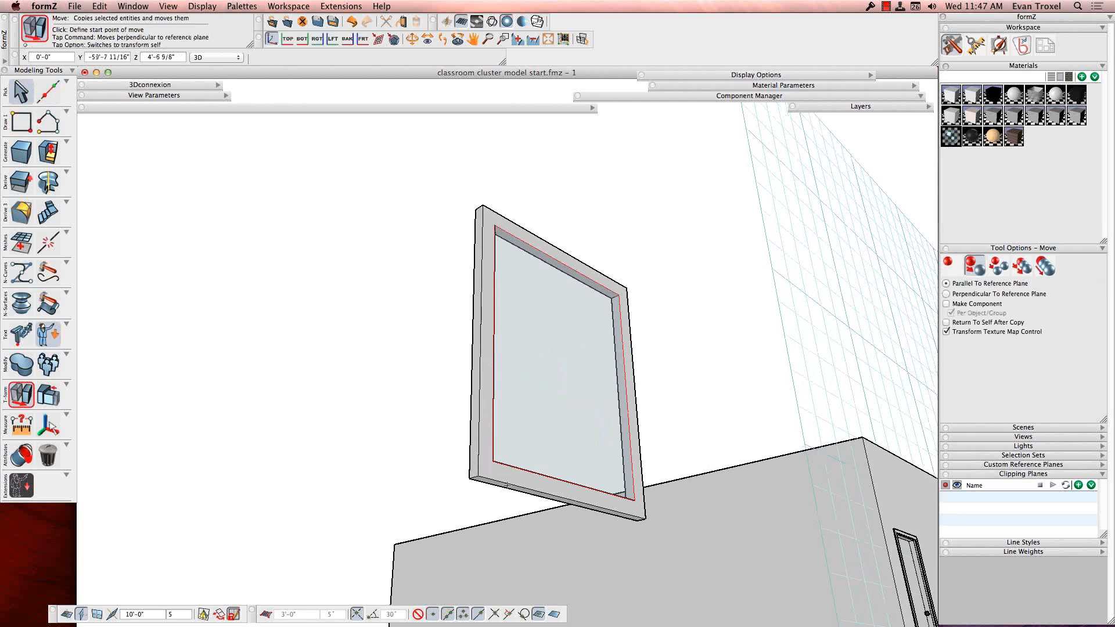
{"action": "left_click", "coordinate": [605, 434]}
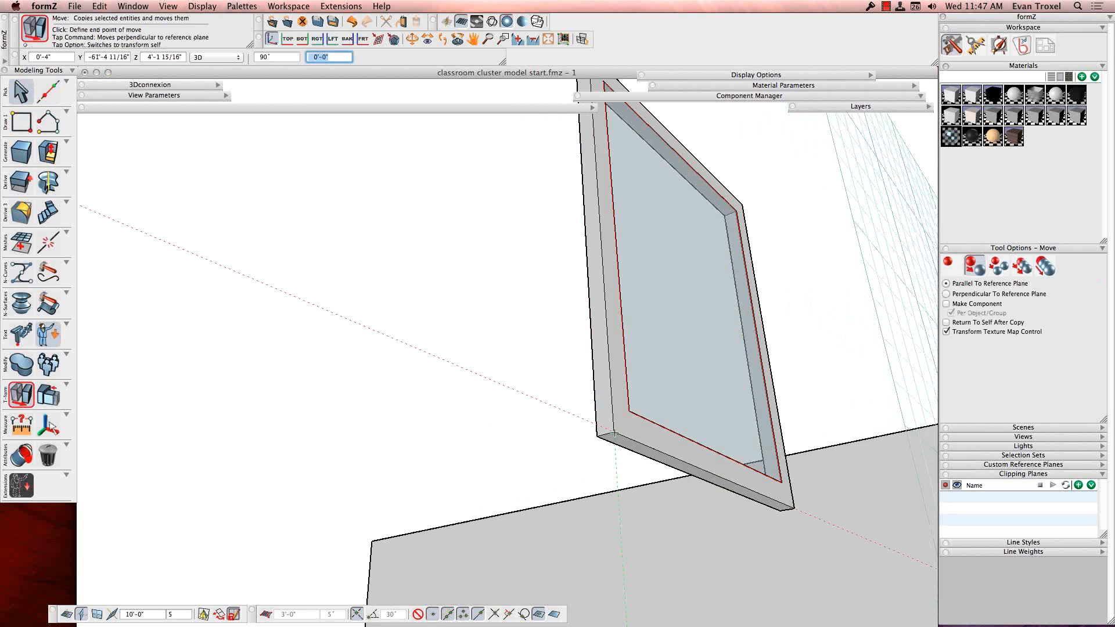
{"action": "key", "text": "Return"}
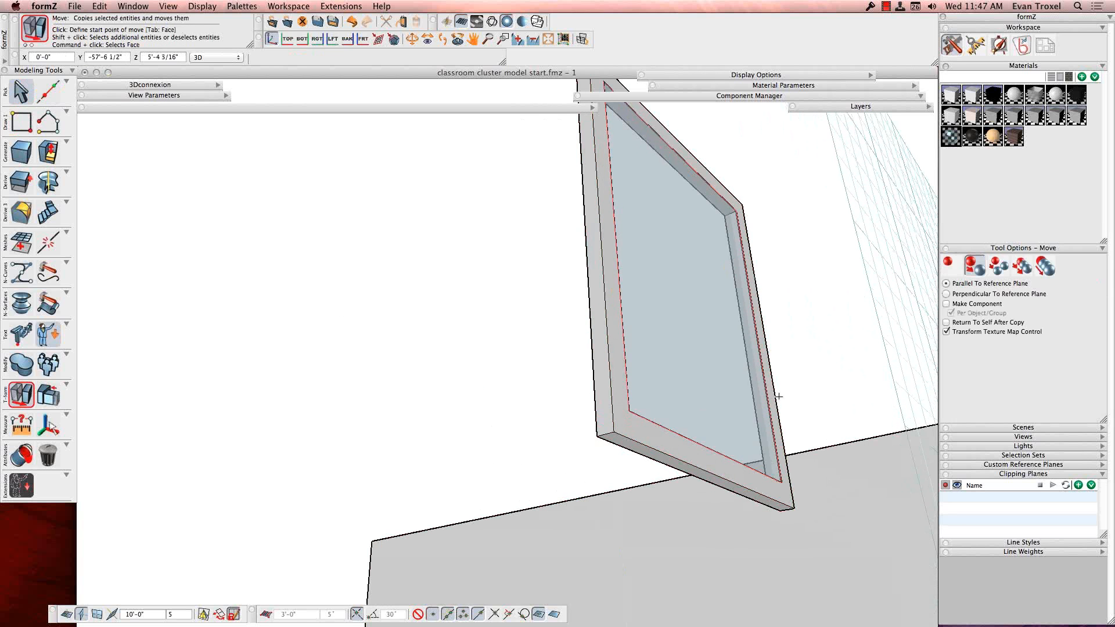
{"action": "left_click", "coordinate": [950, 266]}
{"action": "left_click", "coordinate": [606, 434]}
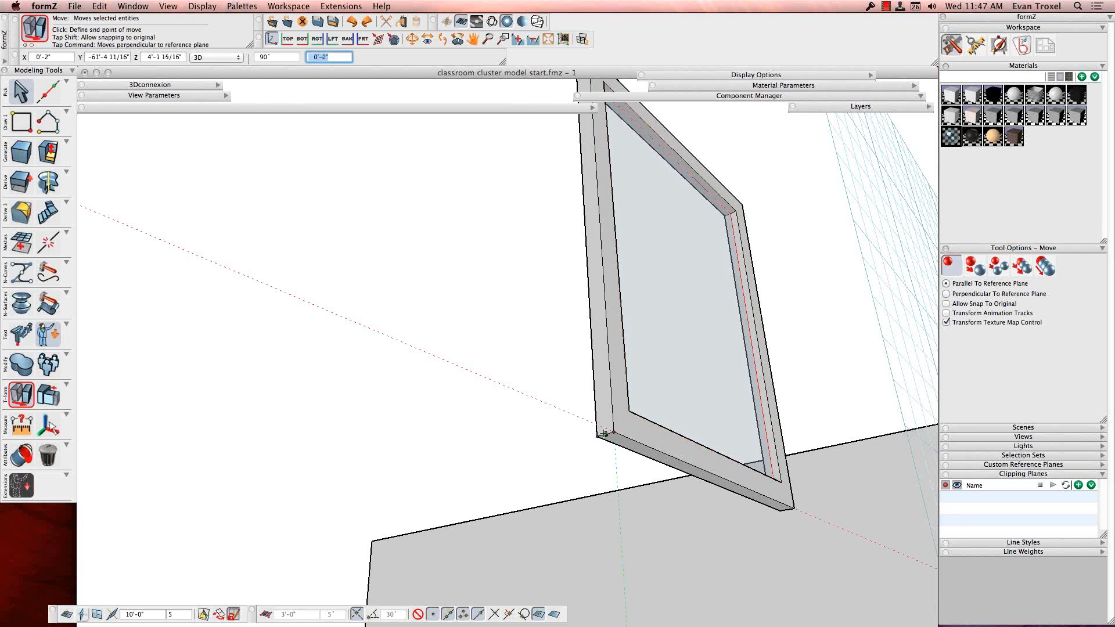
{"action": "key", "text": "Return"}
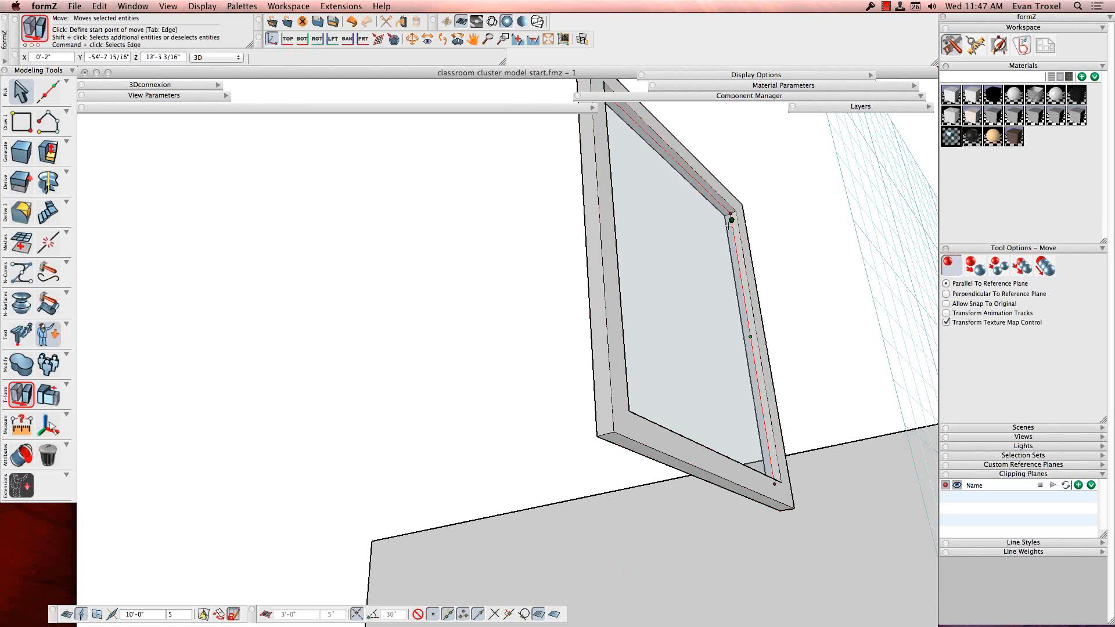
Delete the glass pane and redraw it between the midpoints of opposite inner corner edges, about 6'-2 3/4" by 7'-7 1/4"
{"action": "left_click", "coordinate": [21, 93]}
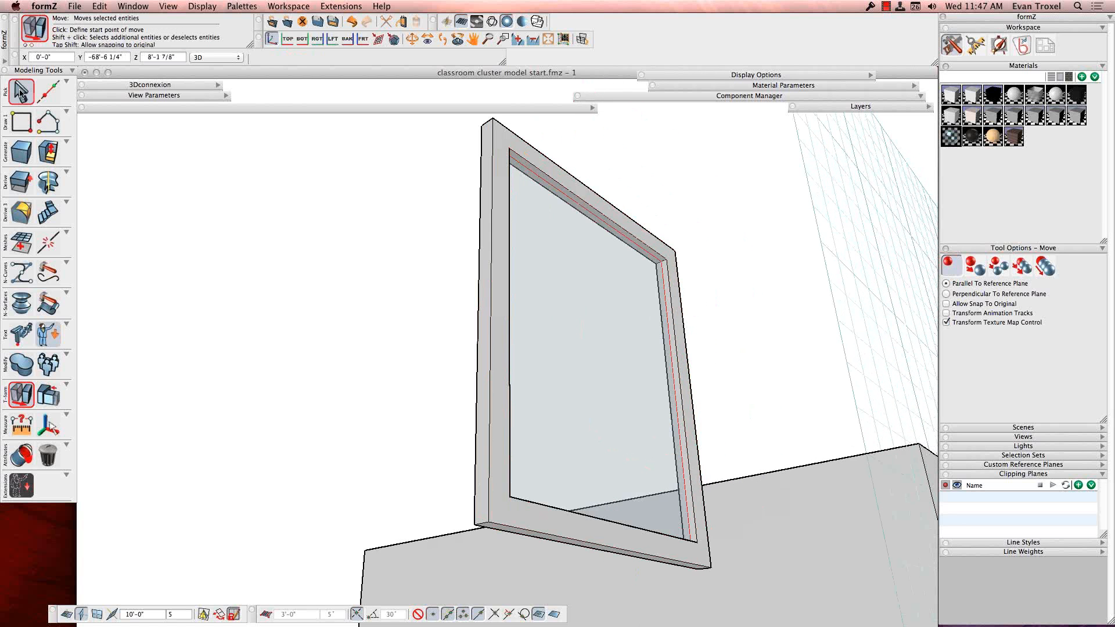
{"action": "key", "text": "Delete"}
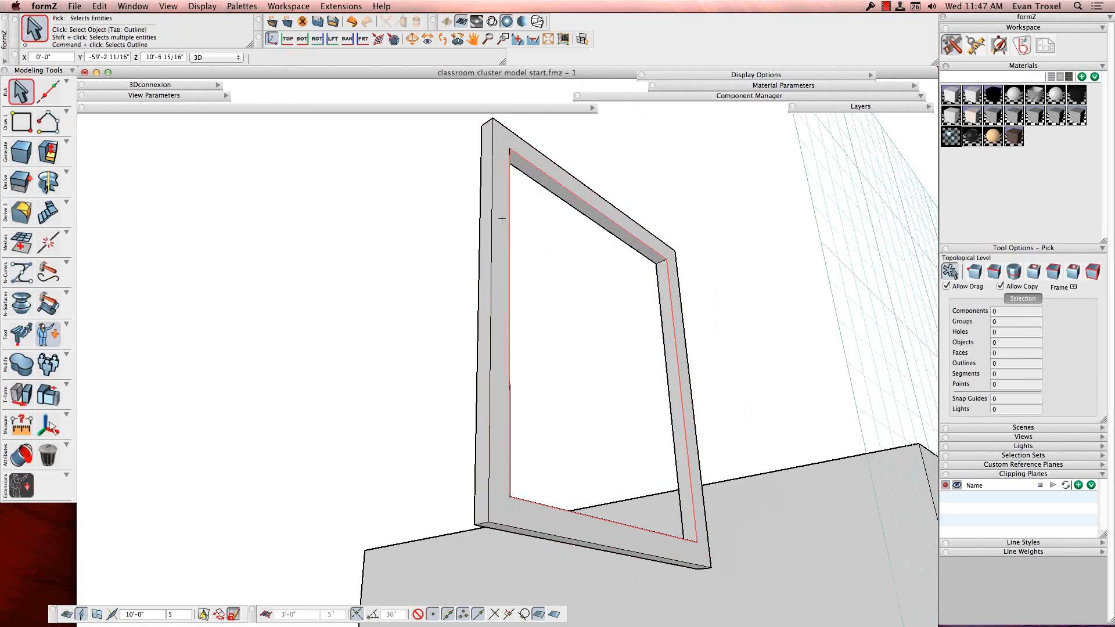
{"action": "left_click", "coordinate": [21, 121]}
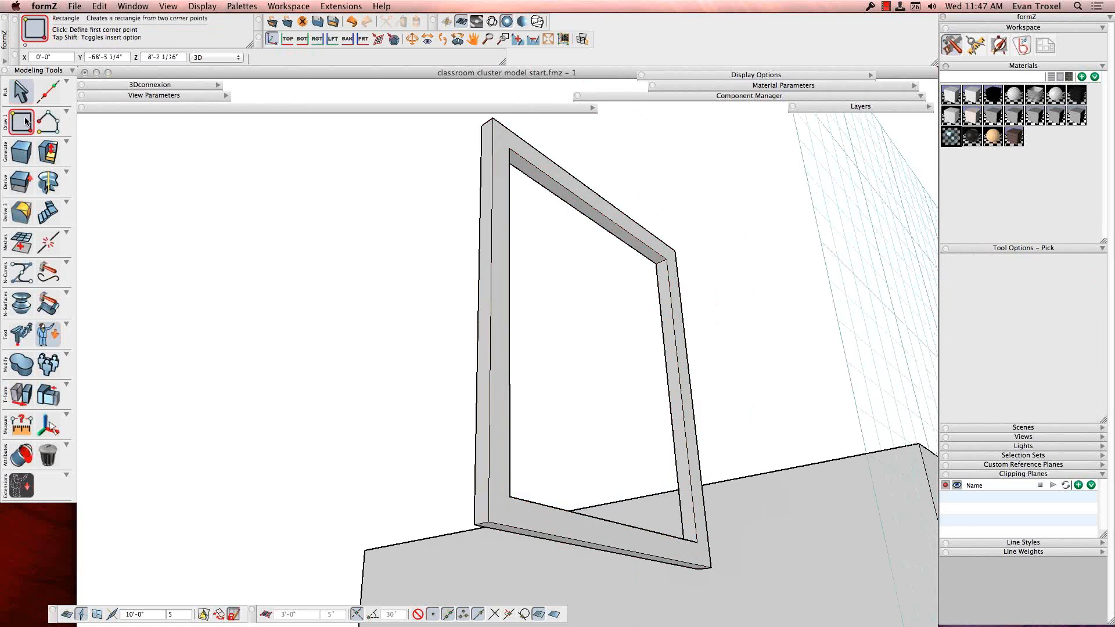
{"action": "left_click", "coordinate": [662, 264]}
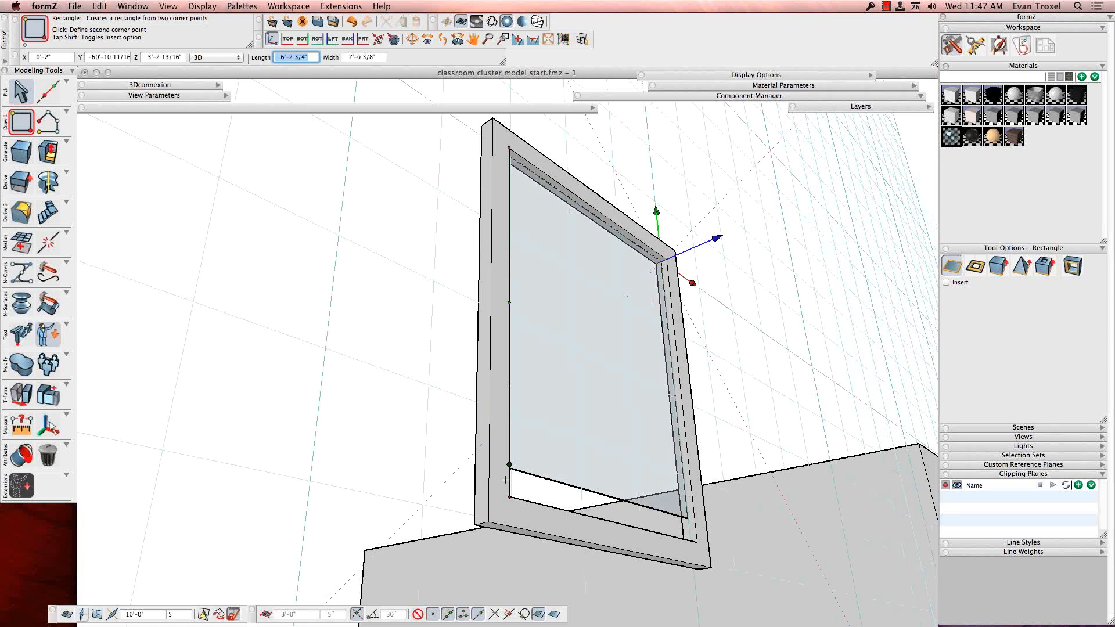
{"action": "left_click", "coordinate": [510, 498]}
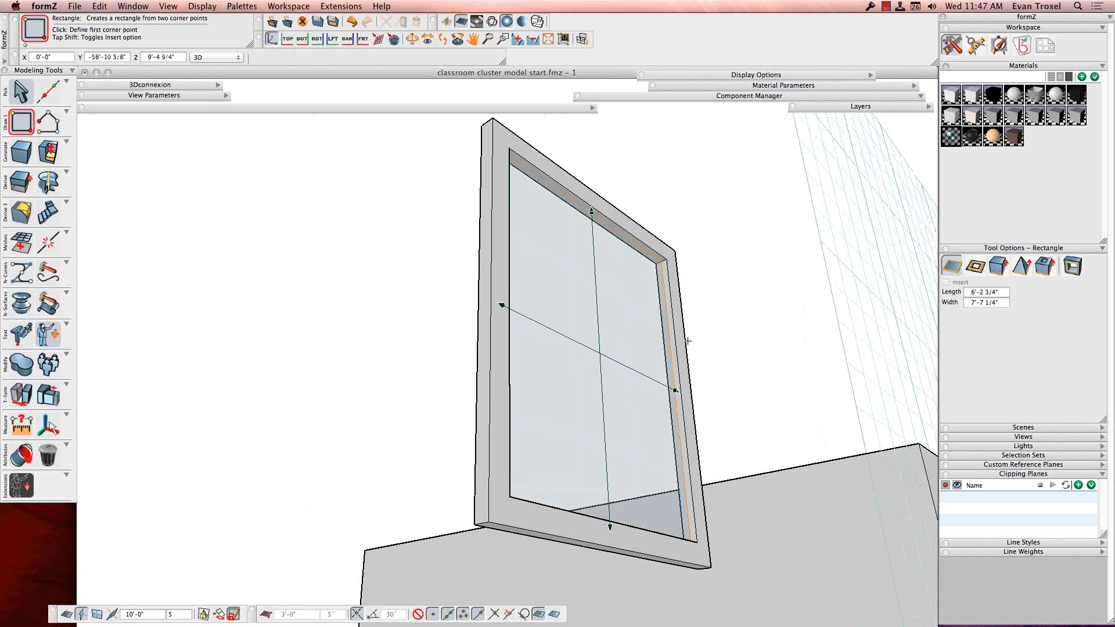
Try stretching the glass pane and the frame lengthwise with their edit controls, returning each to 6'-2 3/4" long
{"action": "left_click", "coordinate": [675, 392]}
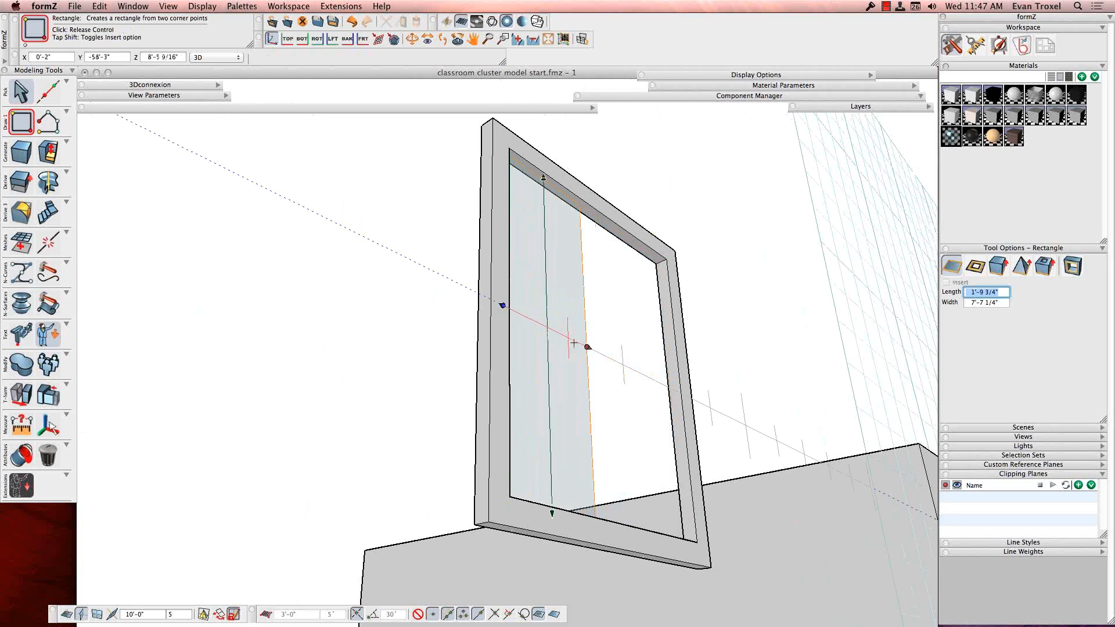
{"action": "left_click", "coordinate": [675, 390]}
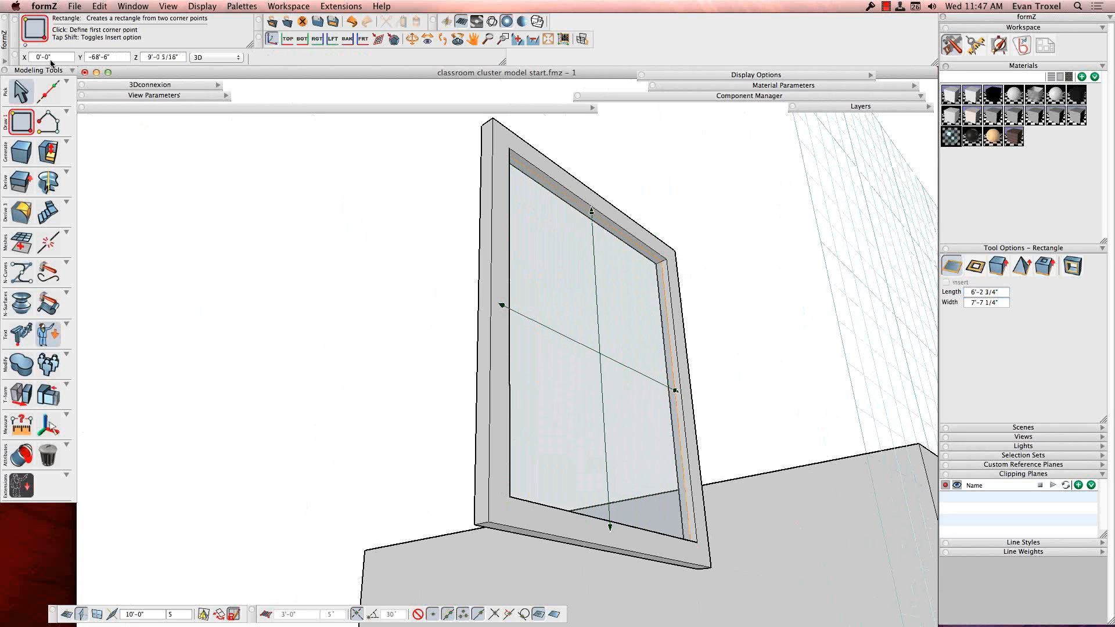
{"action": "left_click", "coordinate": [21, 91]}
{"action": "left_click", "coordinate": [518, 146]}
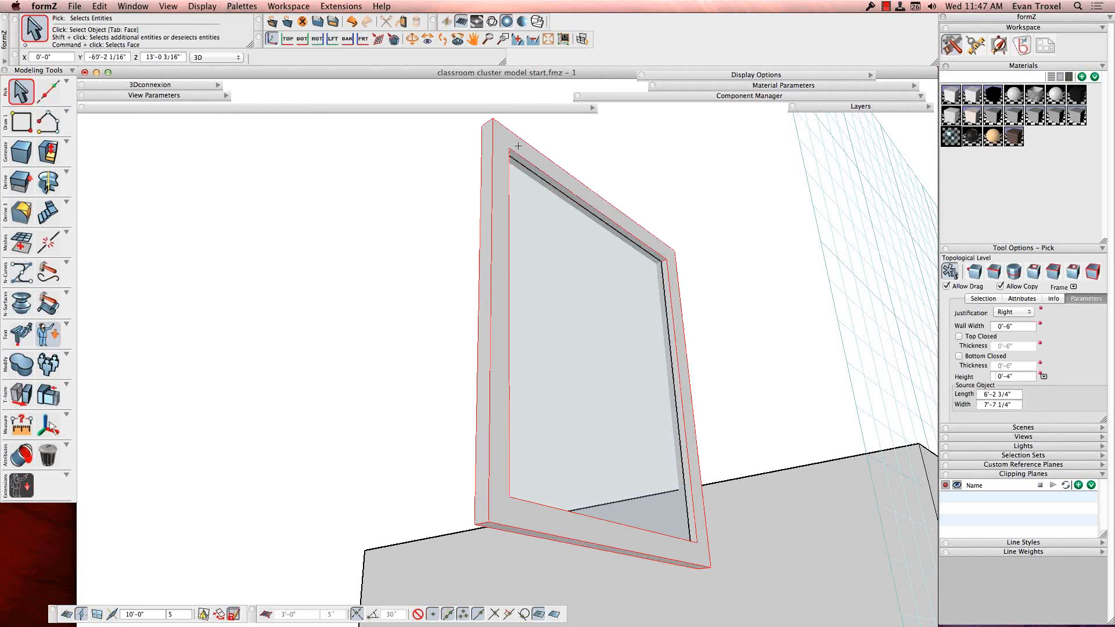
{"action": "left_click_drag", "start_coordinate": [1103, 421], "coordinate": [1102, 579]}
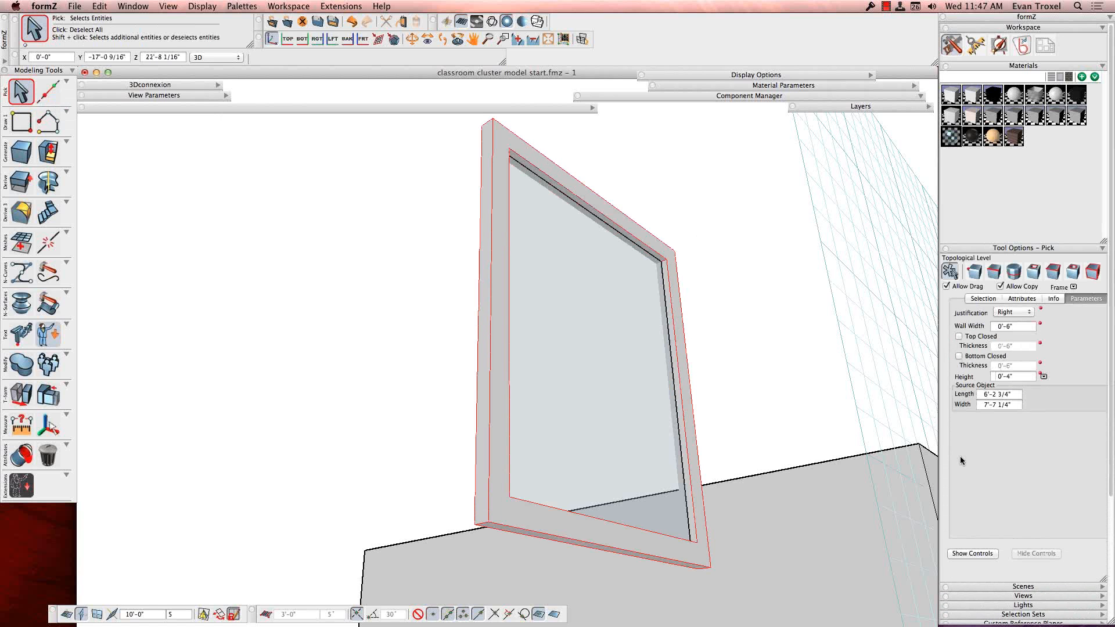
{"action": "left_click", "coordinate": [960, 556]}
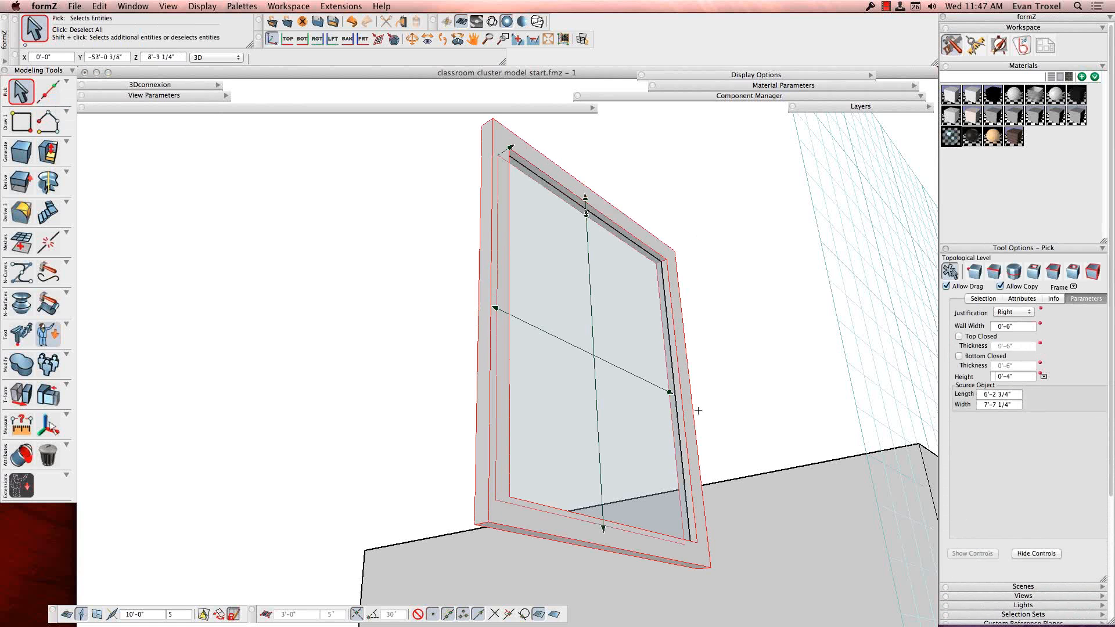
{"action": "left_click", "coordinate": [506, 299]}
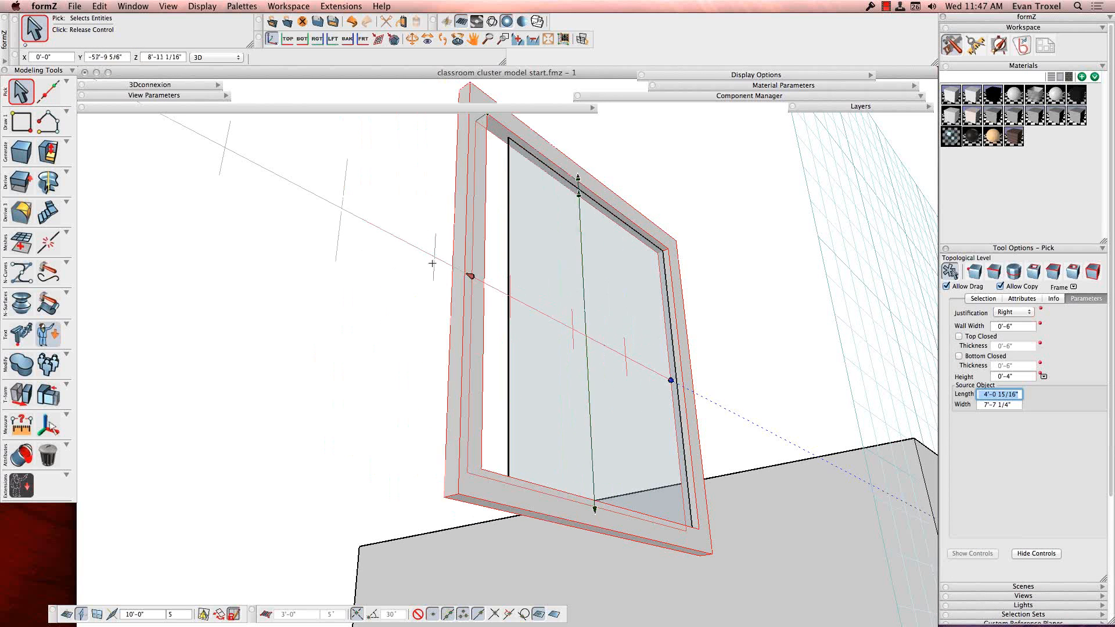
{"action": "left_click", "coordinate": [501, 292]}
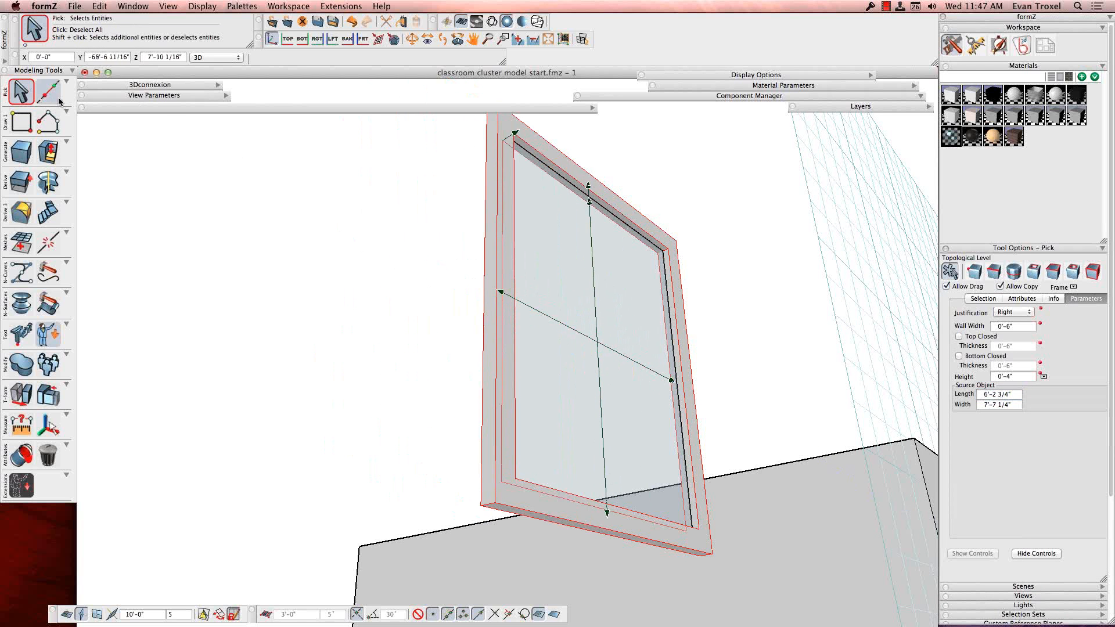
Activate the horizontal reference plane and delete the framed window with its glass pane beside the building
{"action": "left_click", "coordinate": [293, 217]}
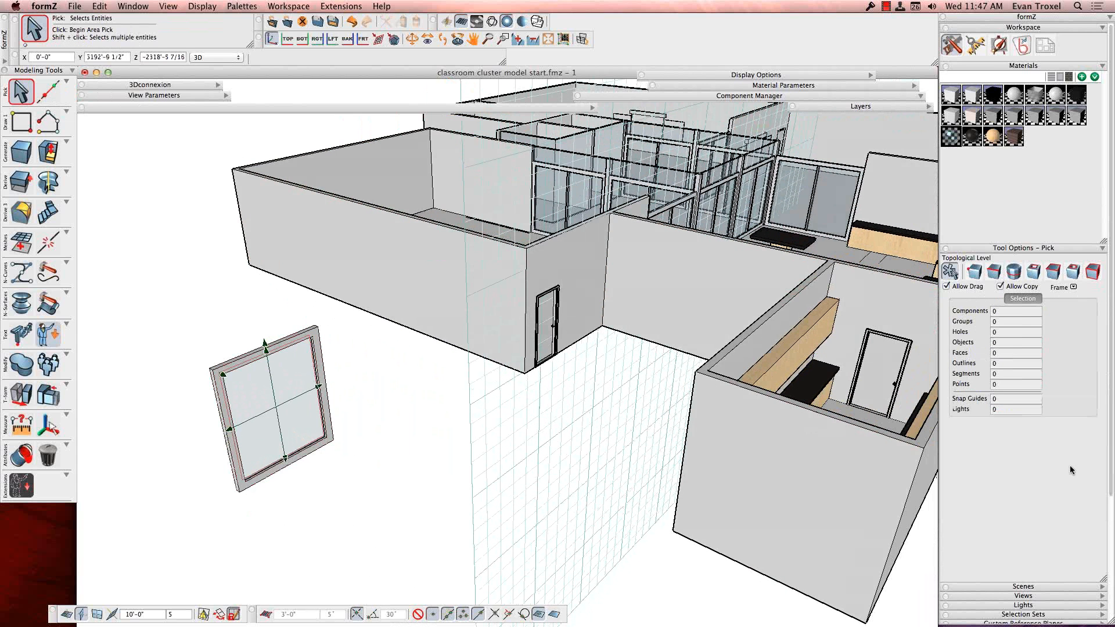
{"action": "left_click", "coordinate": [66, 613]}
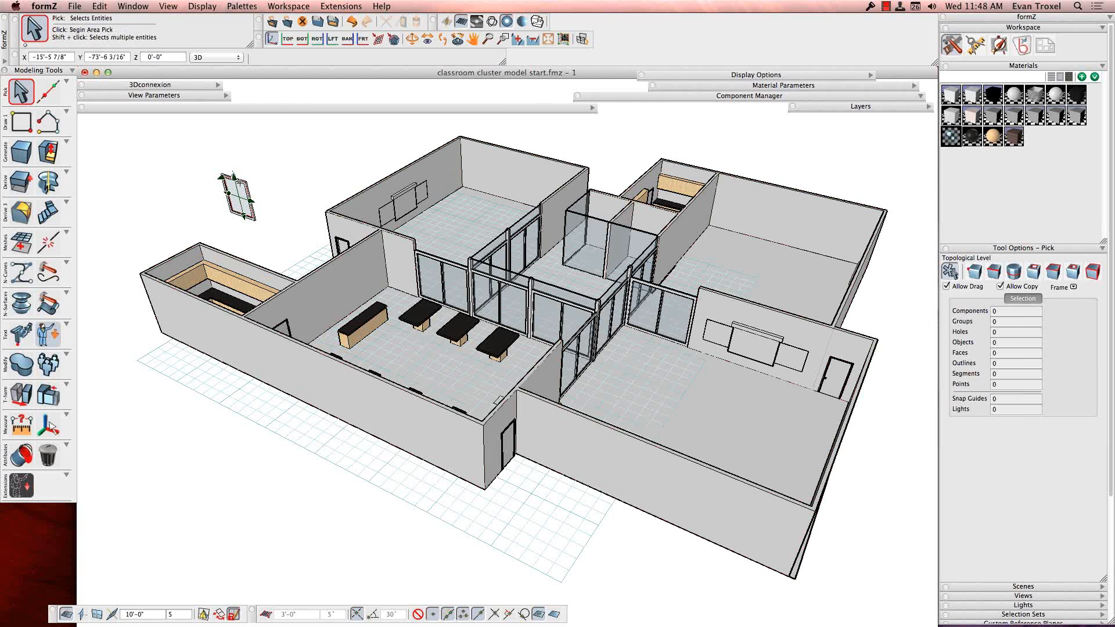
{"action": "left_click_drag", "start_coordinate": [183, 146], "coordinate": [298, 242]}
{"action": "key", "text": "Delete"}
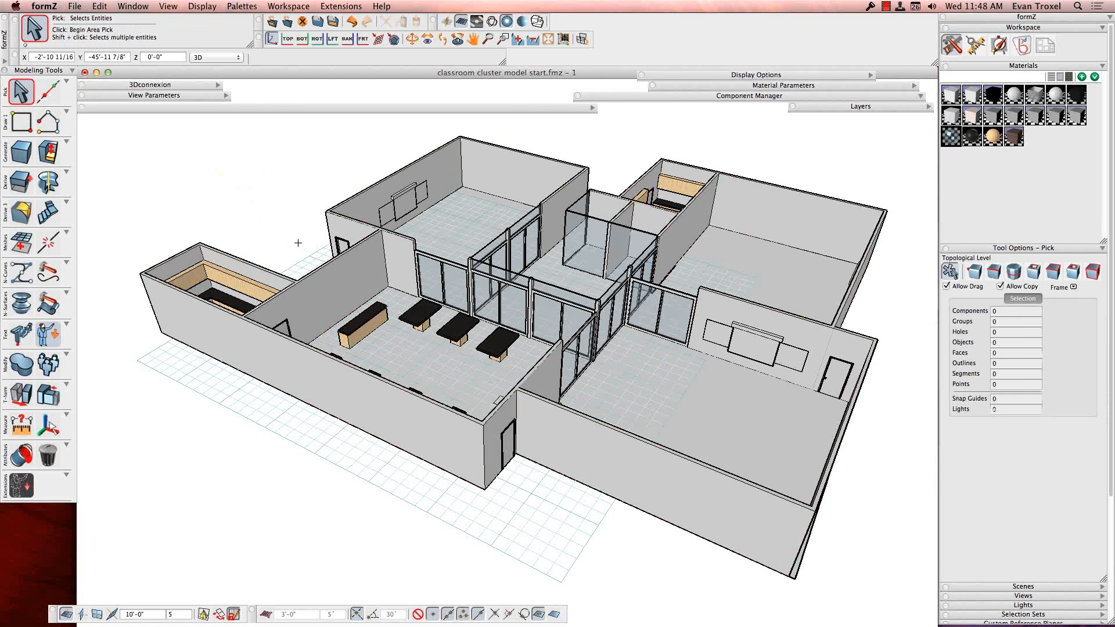
Render the classroom cluster in an enlarged Maxwell Fire live preview, examine it, and switch the preview off
{"action": "left_click", "coordinate": [593, 107]}
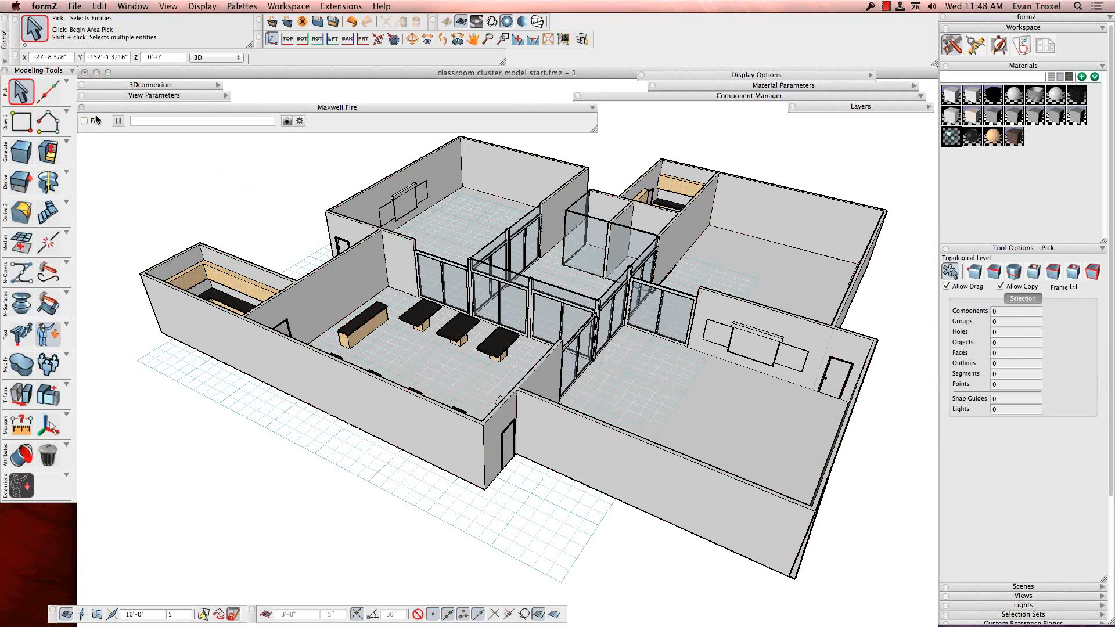
{"action": "left_click_drag", "start_coordinate": [594, 130], "coordinate": [570, 487]}
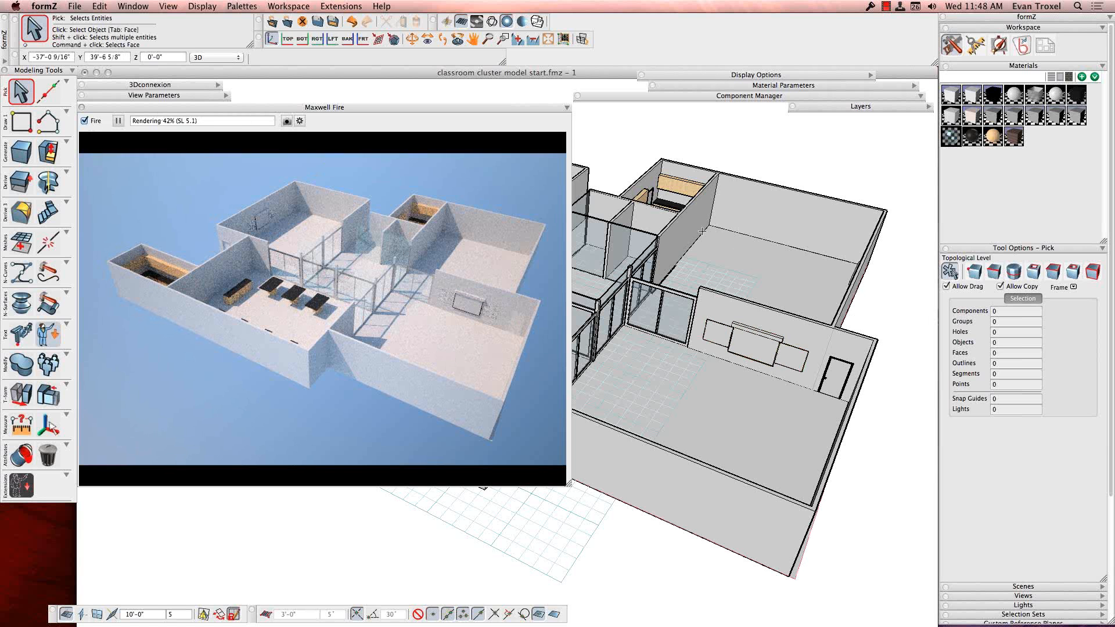
{"action": "left_click", "coordinate": [72, 7]}
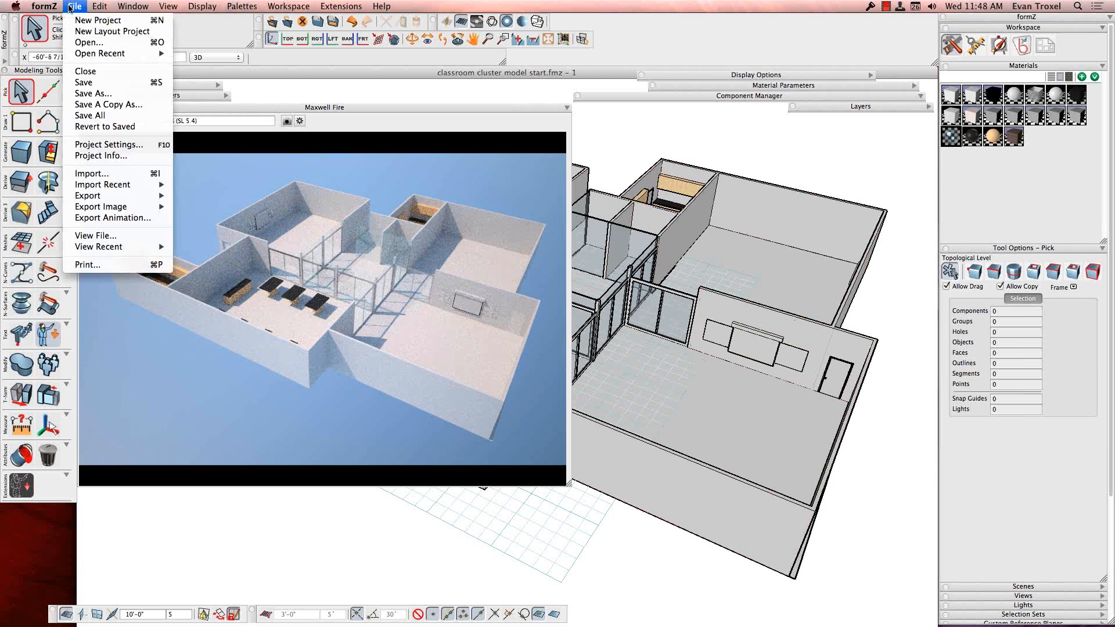
{"action": "mouse_move", "coordinate": [103, 196]}
{"action": "left_click", "coordinate": [65, 5]}
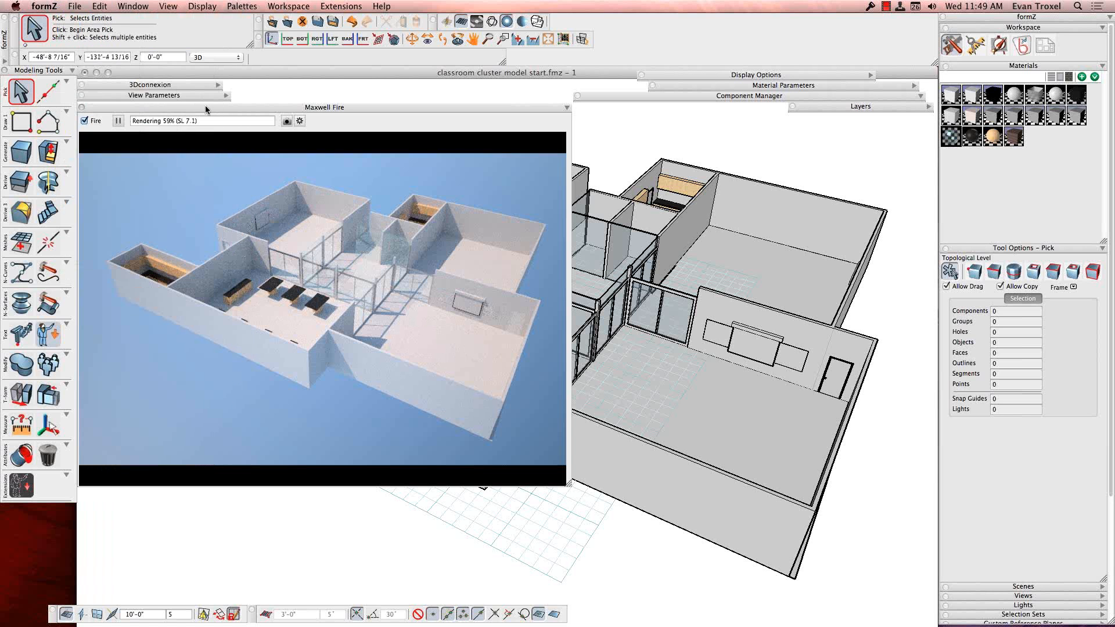
{"action": "left_click_drag", "start_coordinate": [205, 108], "coordinate": [206, 106]}
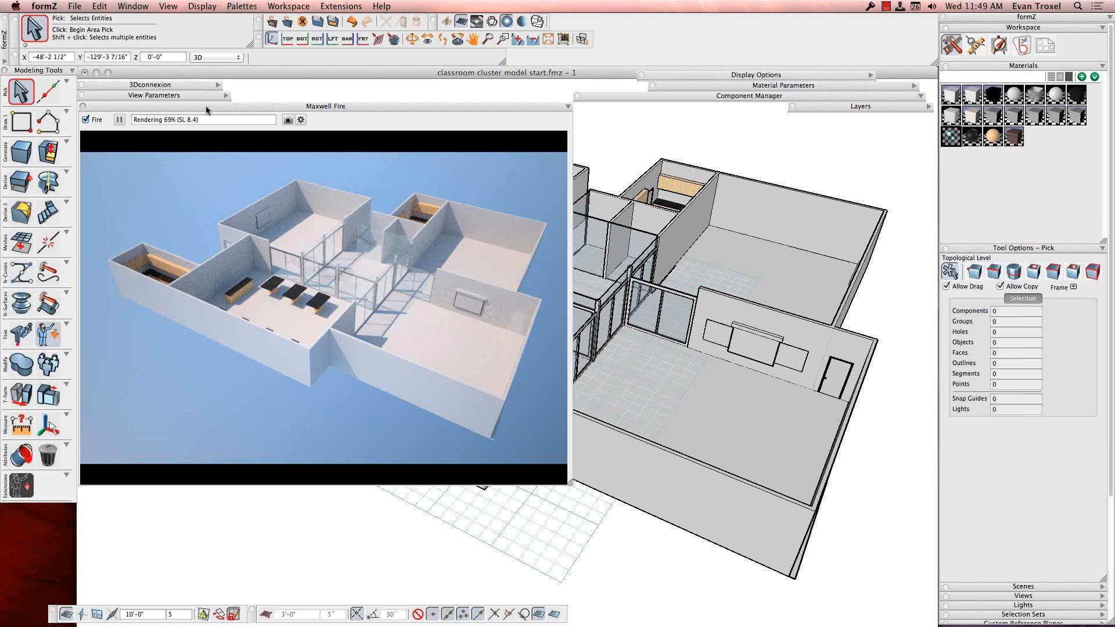
{"action": "left_click", "coordinate": [86, 120]}
{"action": "left_click", "coordinate": [567, 106]}
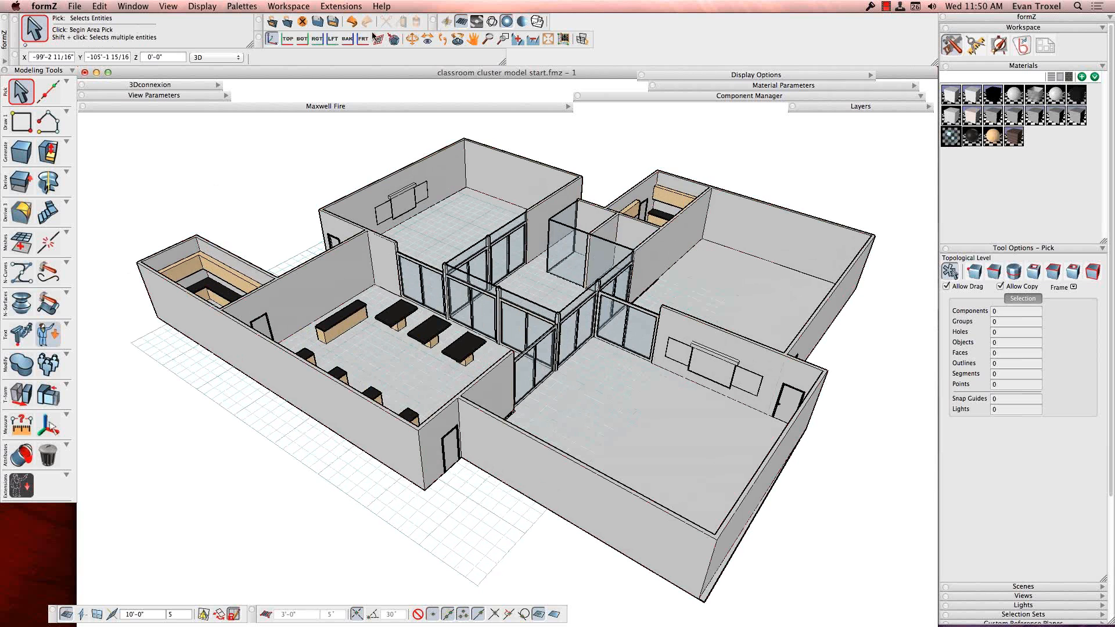
Try the Swivel and Set View tools and rotate and shift the view of the classroom cluster
{"action": "left_click", "coordinate": [415, 41]}
{"action": "left_click", "coordinate": [427, 39]}
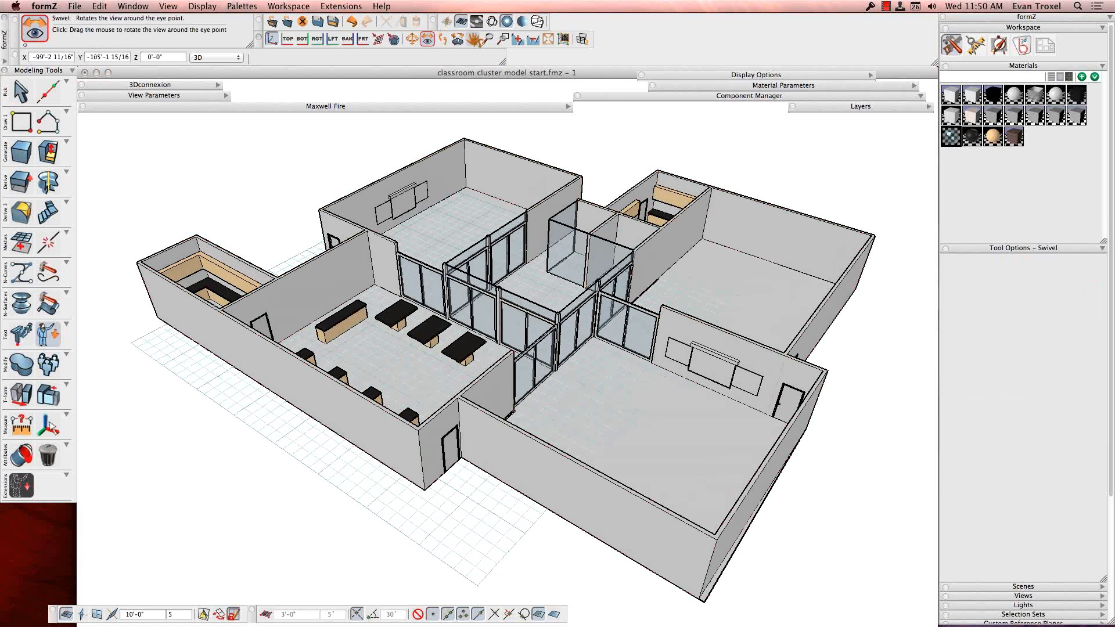
{"action": "left_click", "coordinate": [412, 39]}
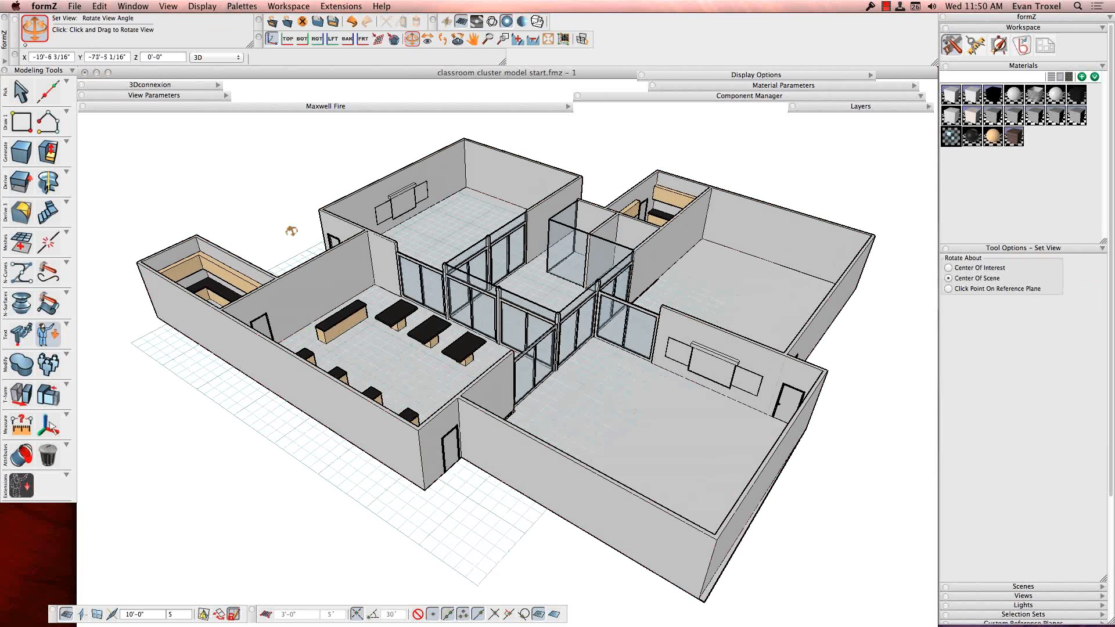
{"action": "left_click", "coordinate": [21, 91]}
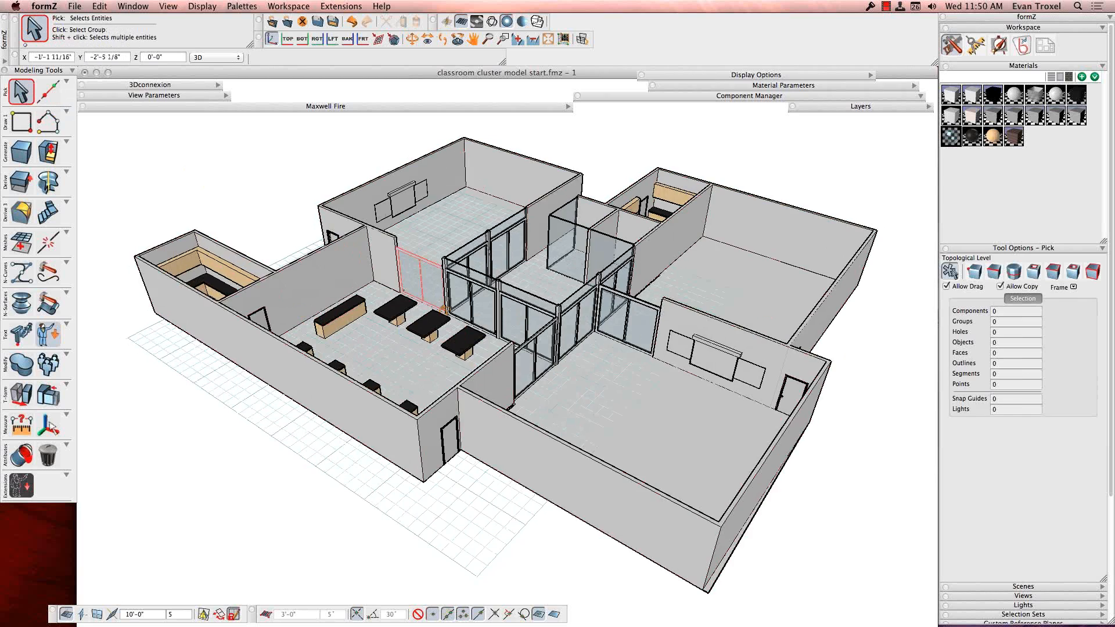
{"action": "middle_click_drag", "start_coordinate": [443, 312], "coordinate": [505, 290]}
Compare the Preset 2, Preset 1 and Default view navigation settings in the Key Shortcuts Manager without loading any
{"action": "left_click", "coordinate": [100, 6]}
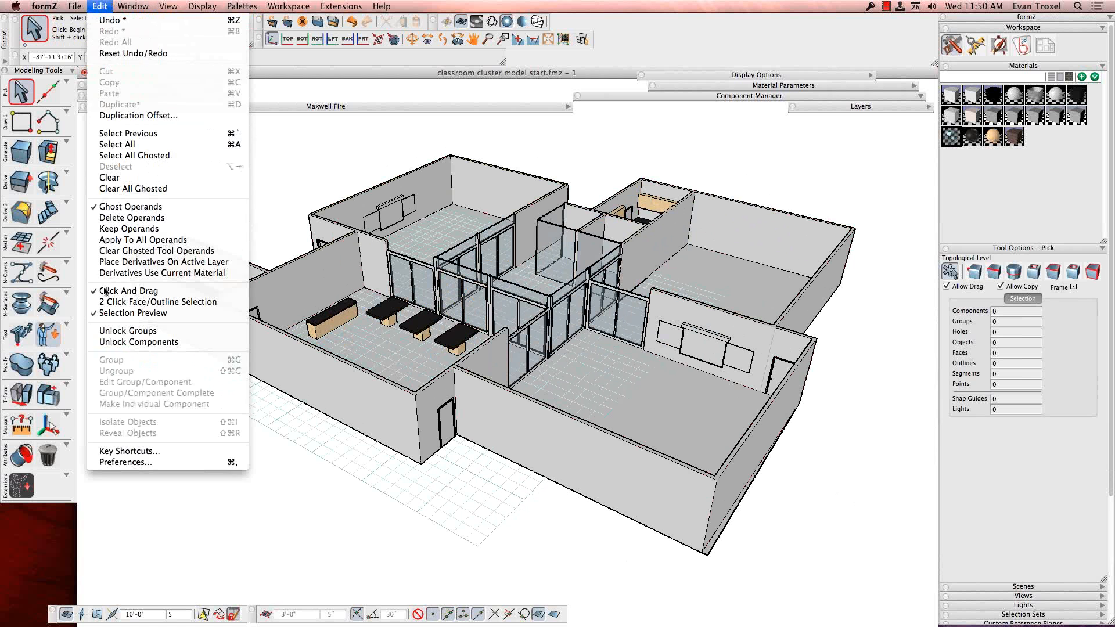
{"action": "left_click", "coordinate": [127, 452]}
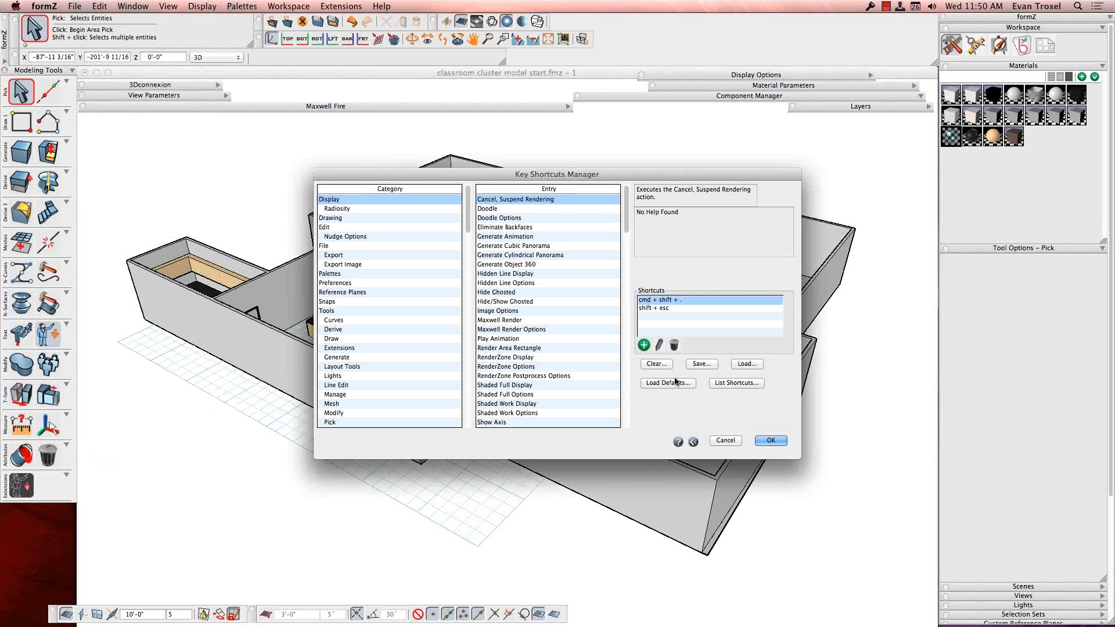
{"action": "left_click", "coordinate": [669, 384]}
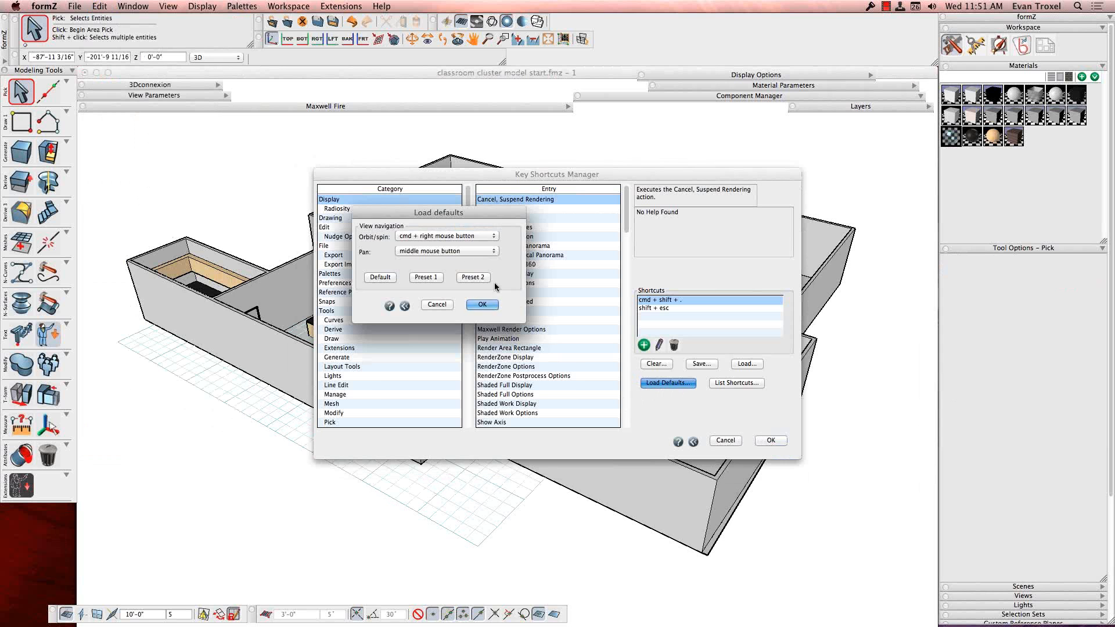
{"action": "left_click", "coordinate": [483, 278]}
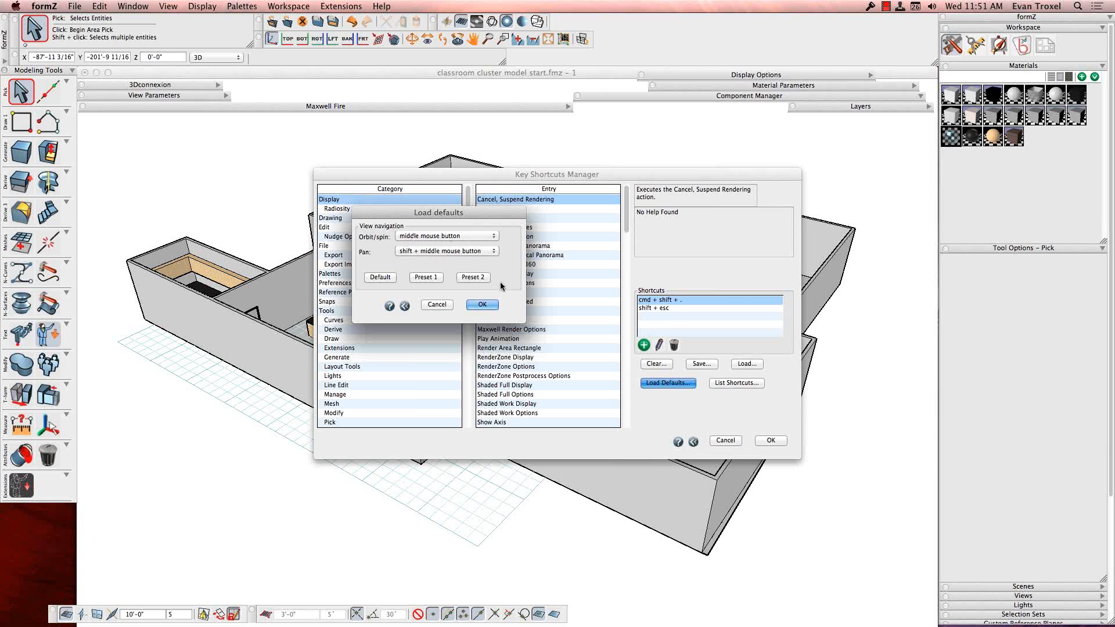
{"action": "left_click", "coordinate": [432, 277]}
{"action": "left_click", "coordinate": [390, 277]}
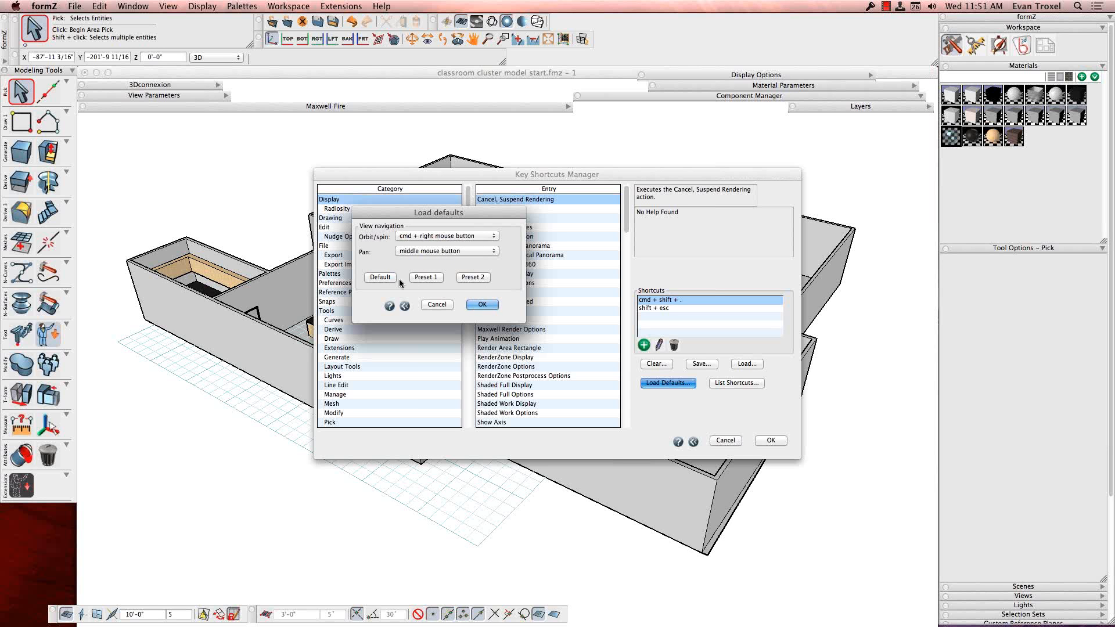
{"action": "left_click", "coordinate": [436, 304]}
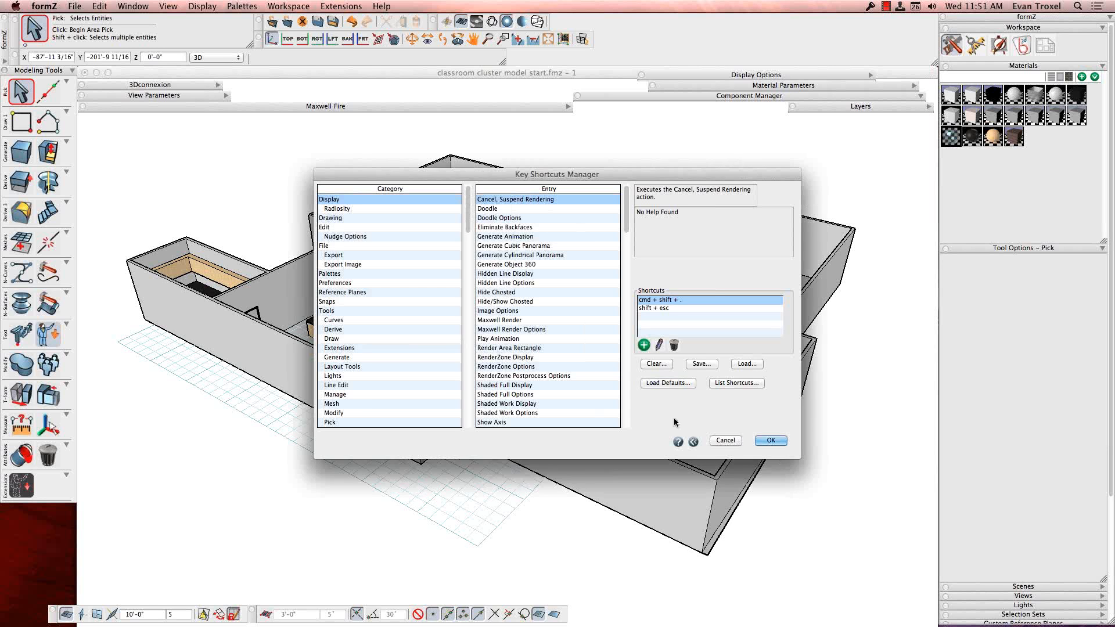
Review the default orbit and pan shortcuts once more without loading them, and close the Key Shortcuts Manager
{"action": "left_click", "coordinate": [651, 383]}
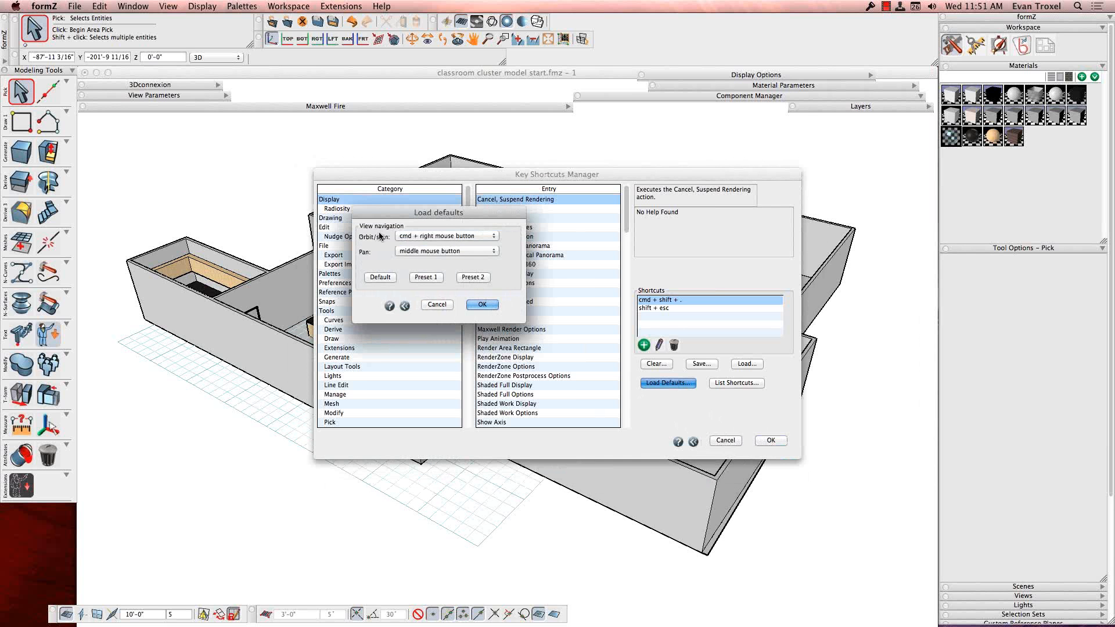
{"action": "left_click", "coordinate": [434, 306]}
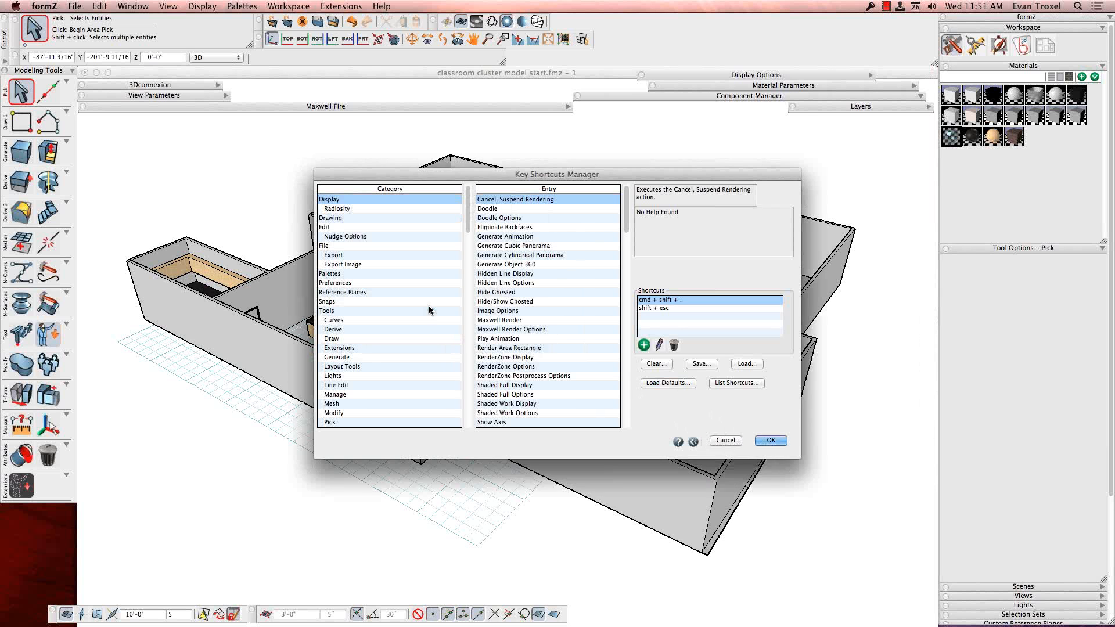
{"action": "left_click", "coordinate": [771, 440]}
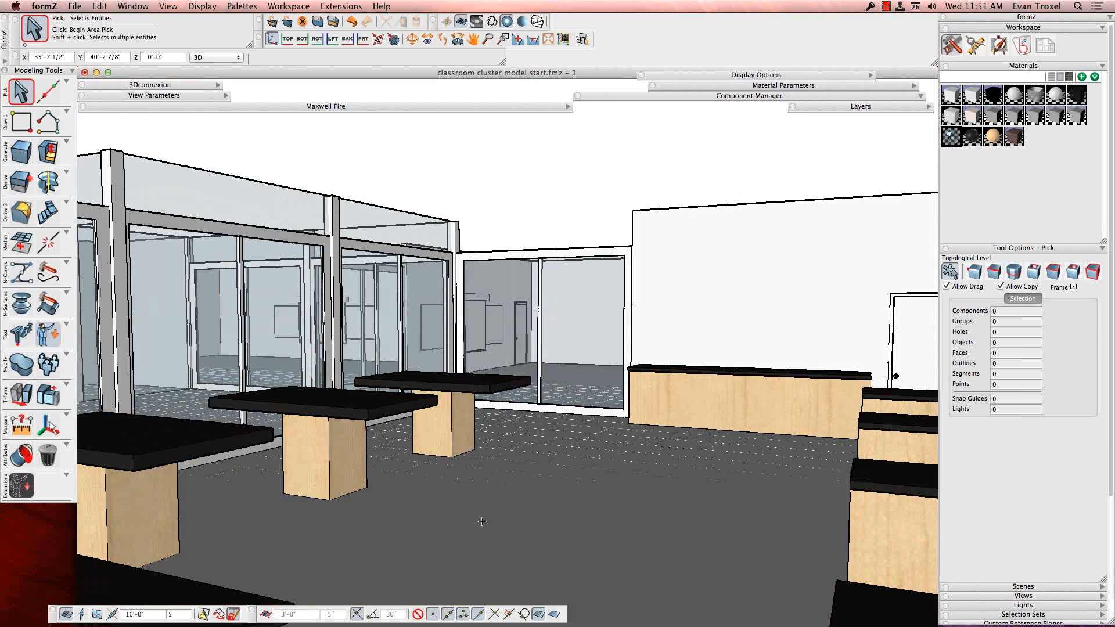
Look around the classroom interior with the Swivel and Set View tools, rotating about the eye point and the scene center
{"action": "left_click", "coordinate": [427, 39]}
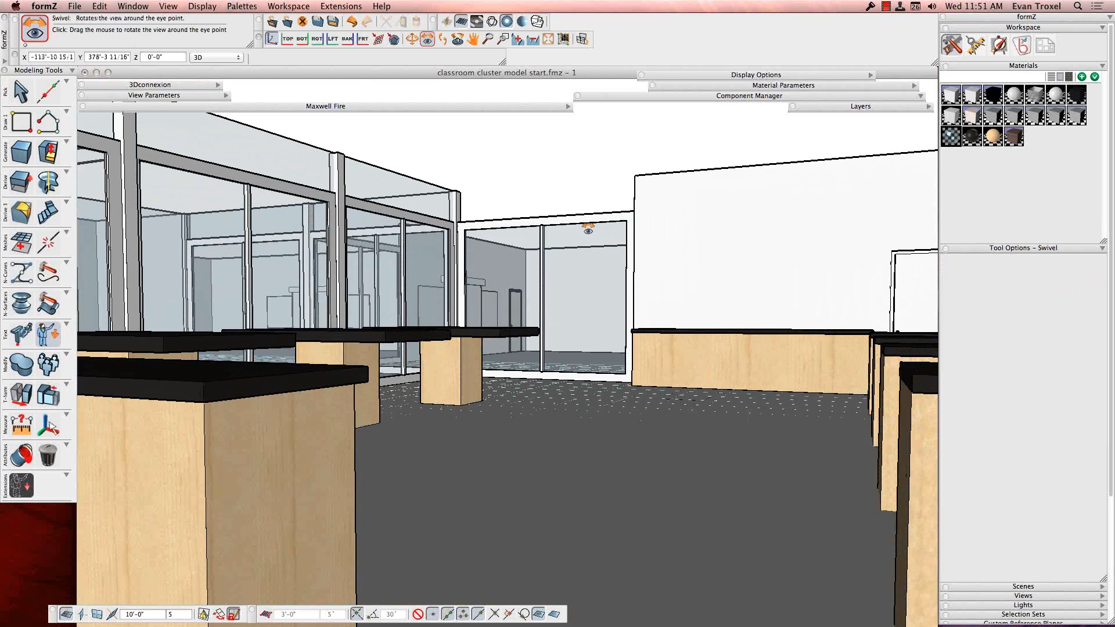
{"action": "left_click_drag", "start_coordinate": [589, 228], "coordinate": [594, 272]}
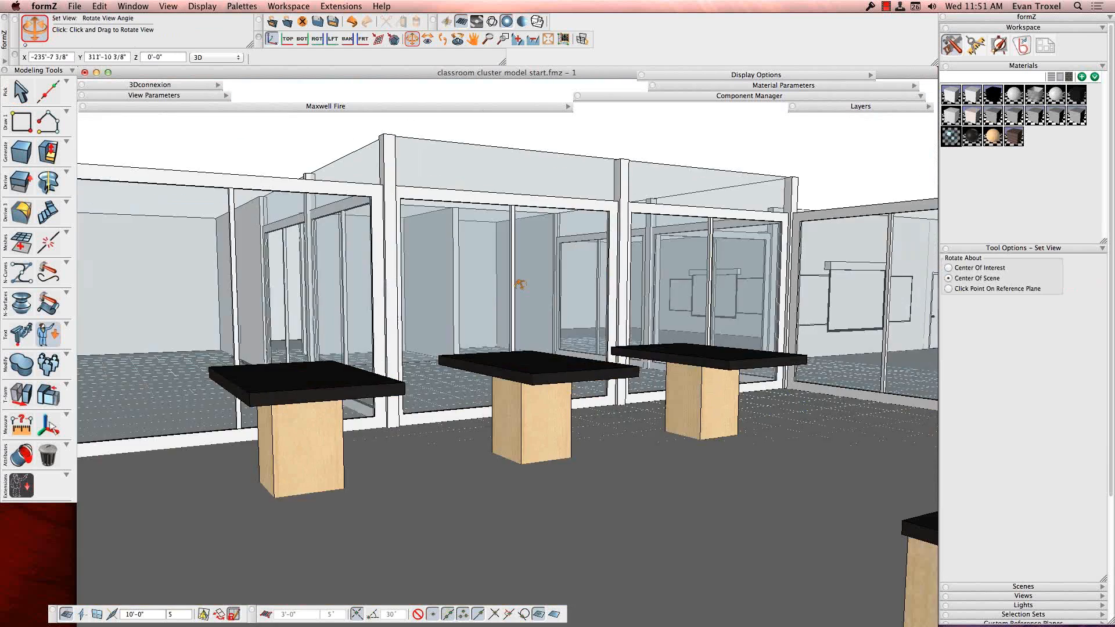
{"action": "left_click_drag", "start_coordinate": [520, 284], "coordinate": [583, 281]}
{"action": "left_click", "coordinate": [427, 39]}
{"action": "left_click_drag", "start_coordinate": [703, 396], "coordinate": [722, 399]}
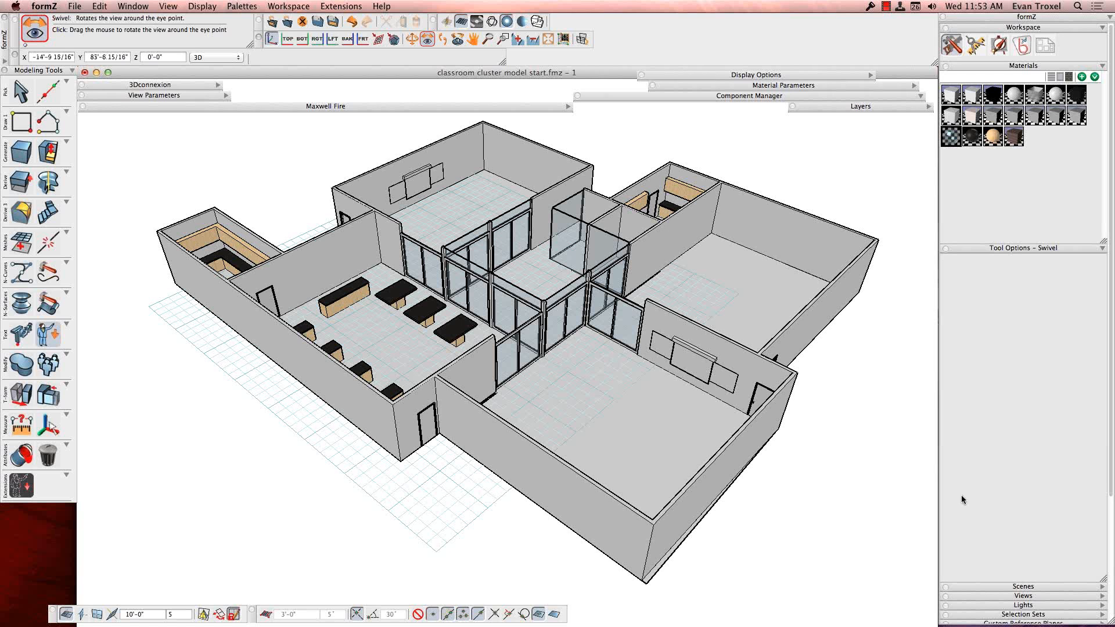
Float the Scenes palette over the model, expand and lengthen it, and expand the Layers palette
{"action": "scroll", "coordinate": [1111, 477], "scroll_direction": "down", "scroll_amount": 5}
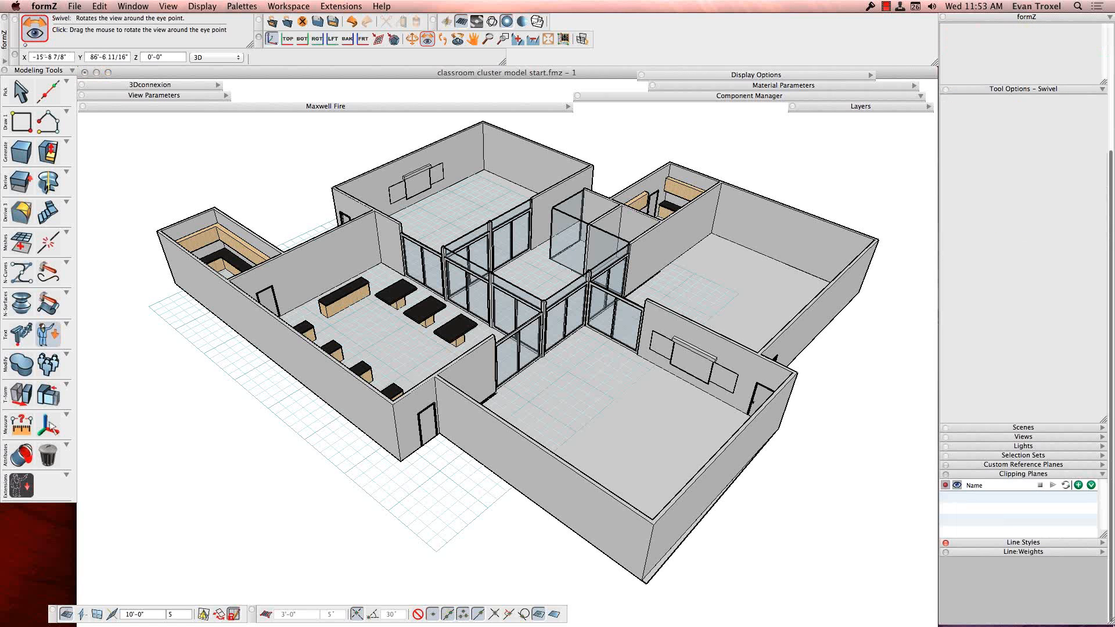
{"action": "left_click_drag", "start_coordinate": [1018, 429], "coordinate": [825, 123]}
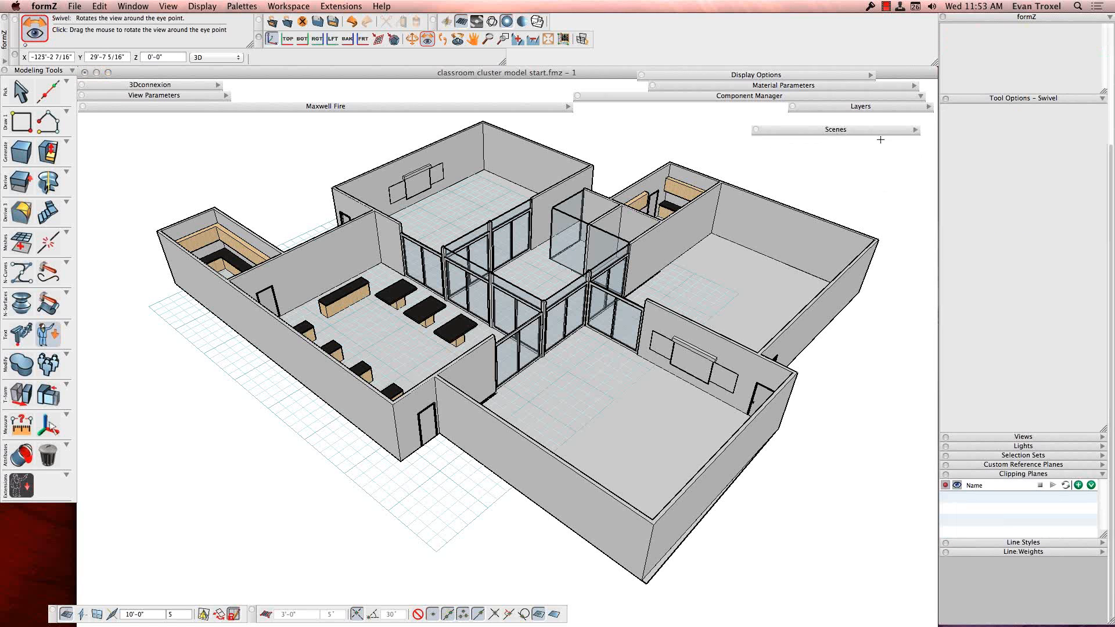
{"action": "left_click", "coordinate": [915, 129]}
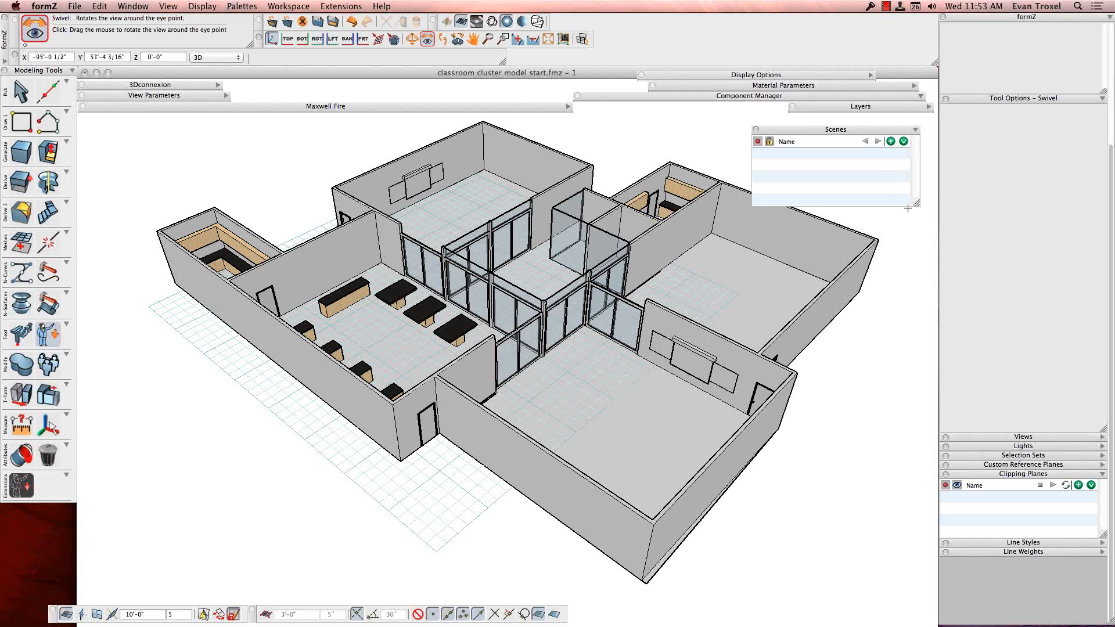
{"action": "left_click_drag", "start_coordinate": [916, 203], "coordinate": [917, 362]}
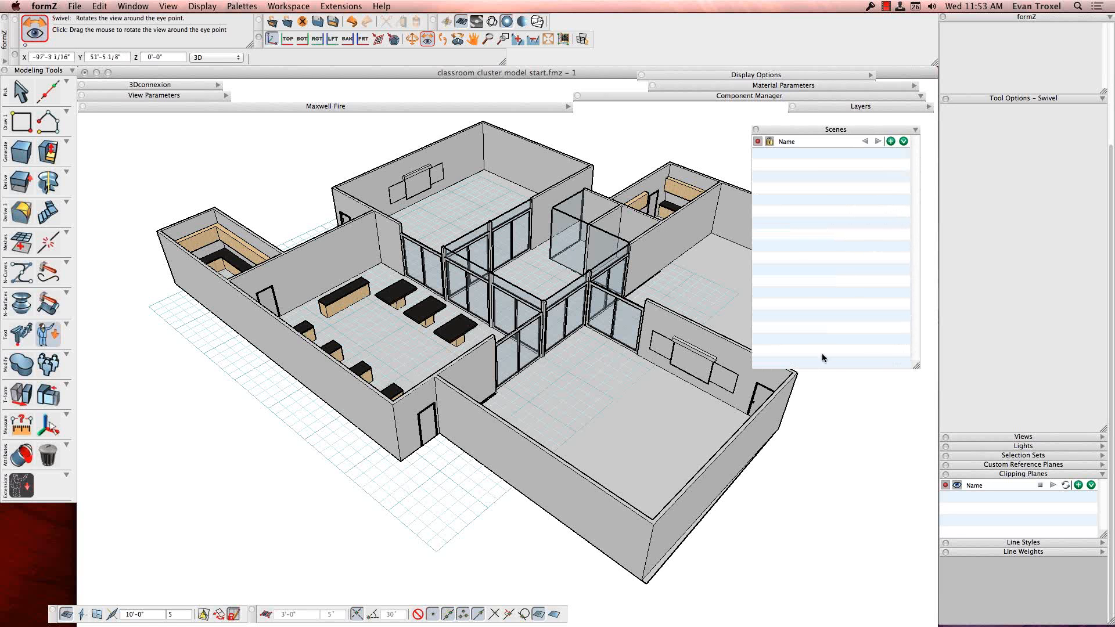
{"action": "left_click", "coordinate": [881, 107]}
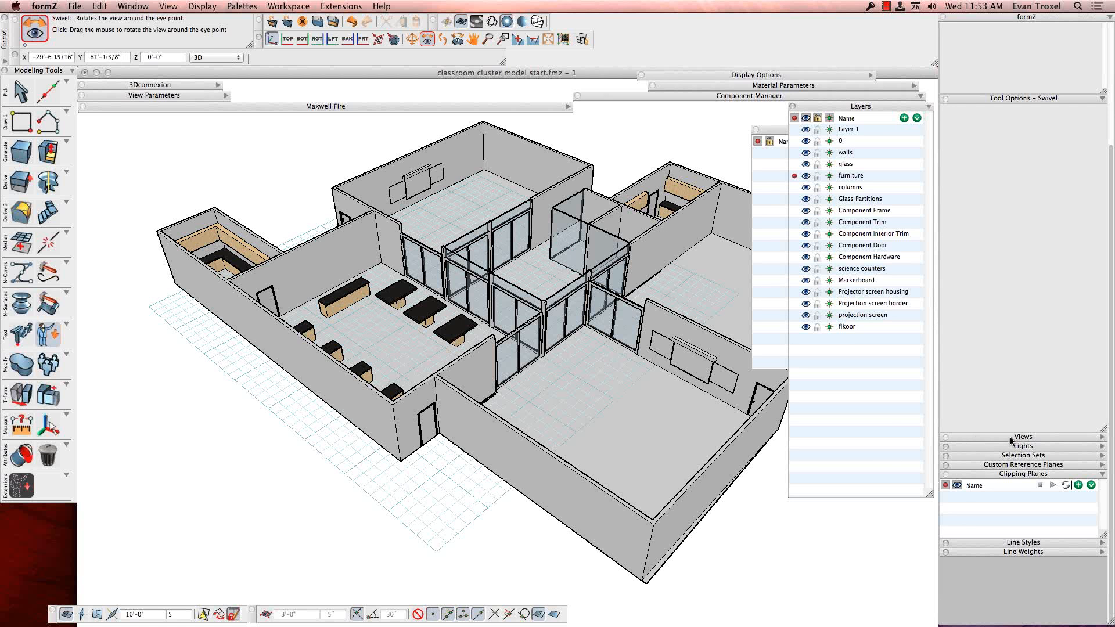
Float and expand the Views palette, and save two views of the classroom cluster from different angles
{"action": "left_click_drag", "start_coordinate": [1009, 436], "coordinate": [646, 120]}
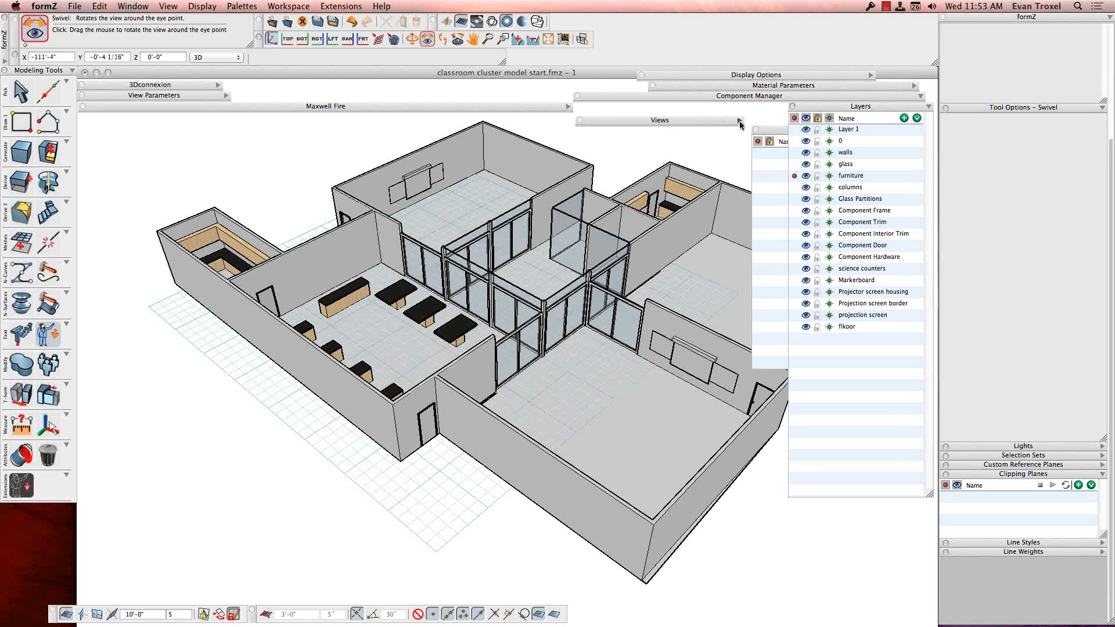
{"action": "left_click", "coordinate": [739, 122]}
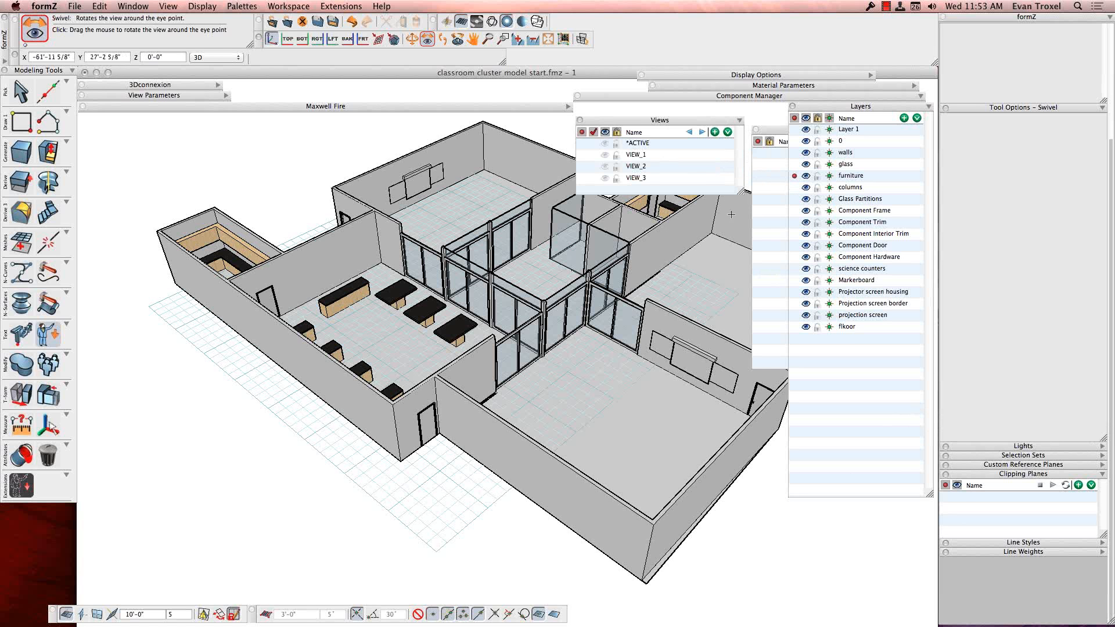
{"action": "left_click", "coordinate": [715, 132]}
{"action": "key", "text": "Return"}
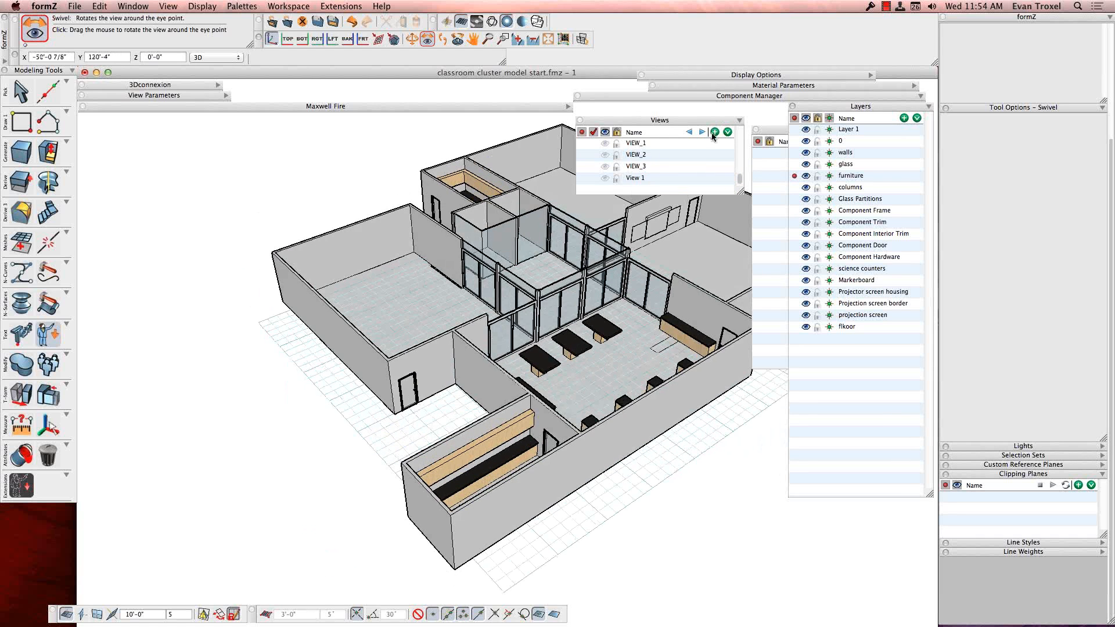
{"action": "left_click", "coordinate": [714, 132]}
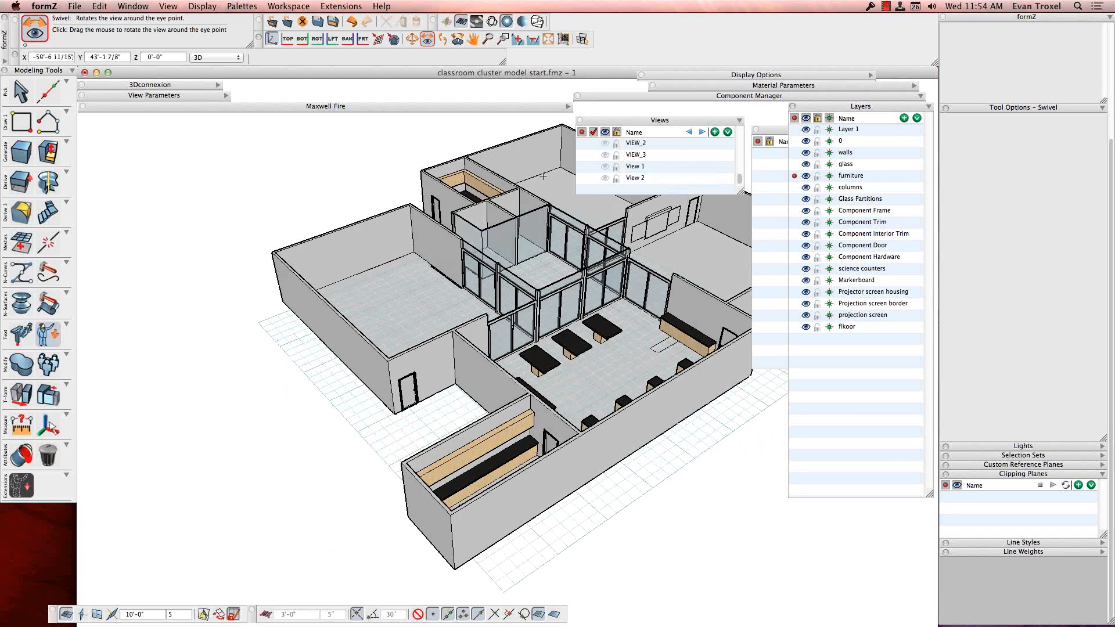
Switch between the saved views View 1 and View 2, ending on View 1
{"action": "left_click", "coordinate": [582, 177]}
{"action": "left_click", "coordinate": [582, 167]}
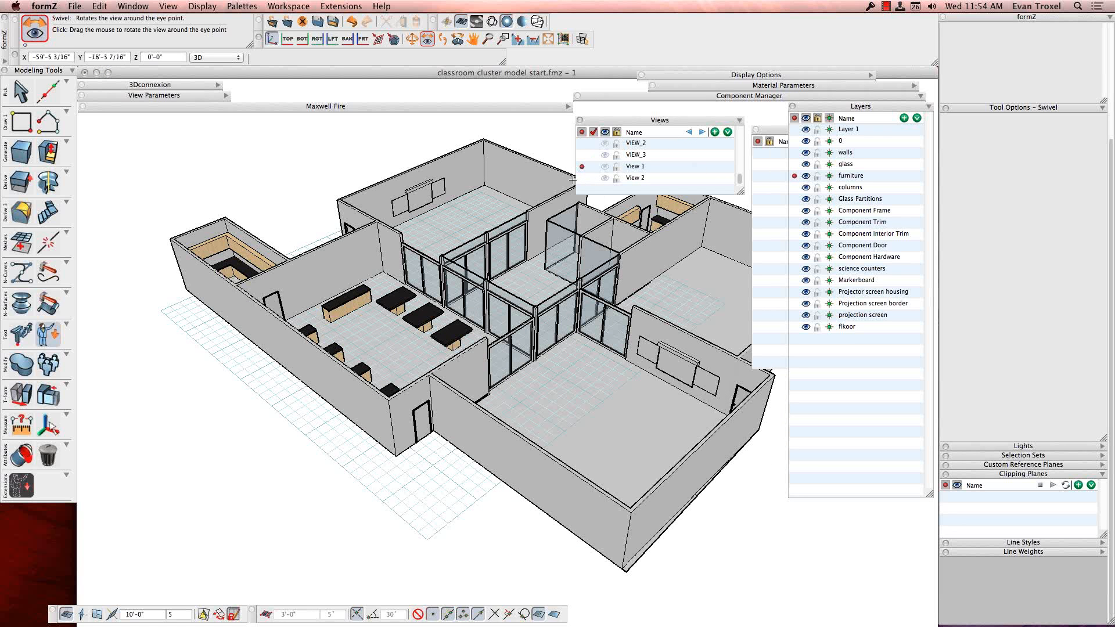
{"action": "left_click", "coordinate": [581, 177]}
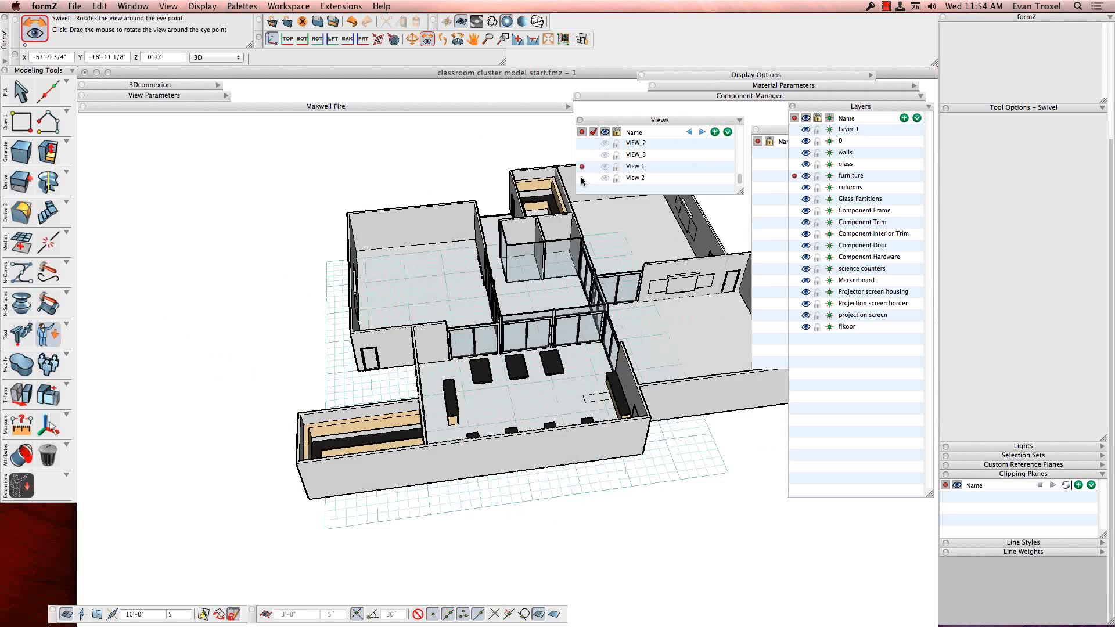
{"action": "left_click", "coordinate": [582, 167]}
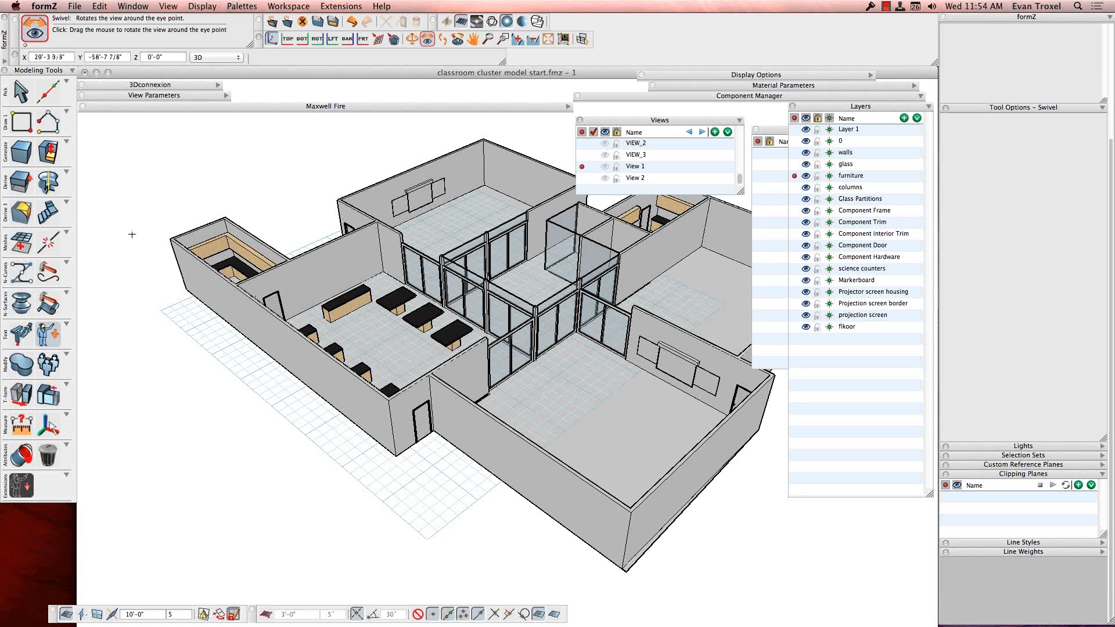
Draw a rectangular wall enclosure with 0'-6" thick walls, 12'-0" high, against the outer wall of the science classroom
{"action": "left_click", "coordinate": [22, 93]}
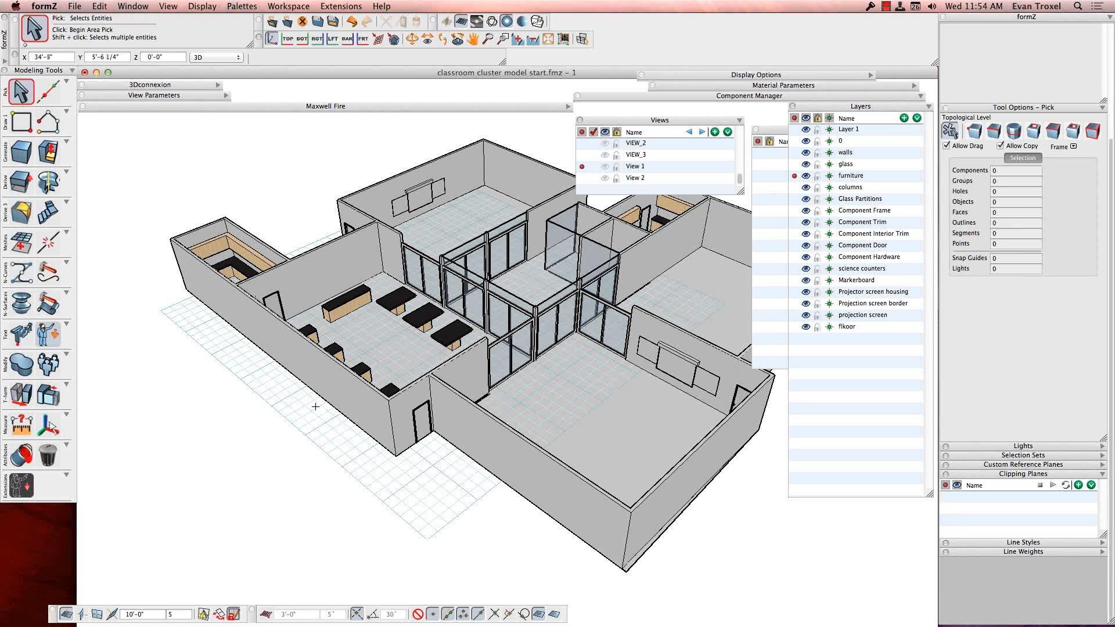
{"action": "left_click", "coordinate": [20, 122]}
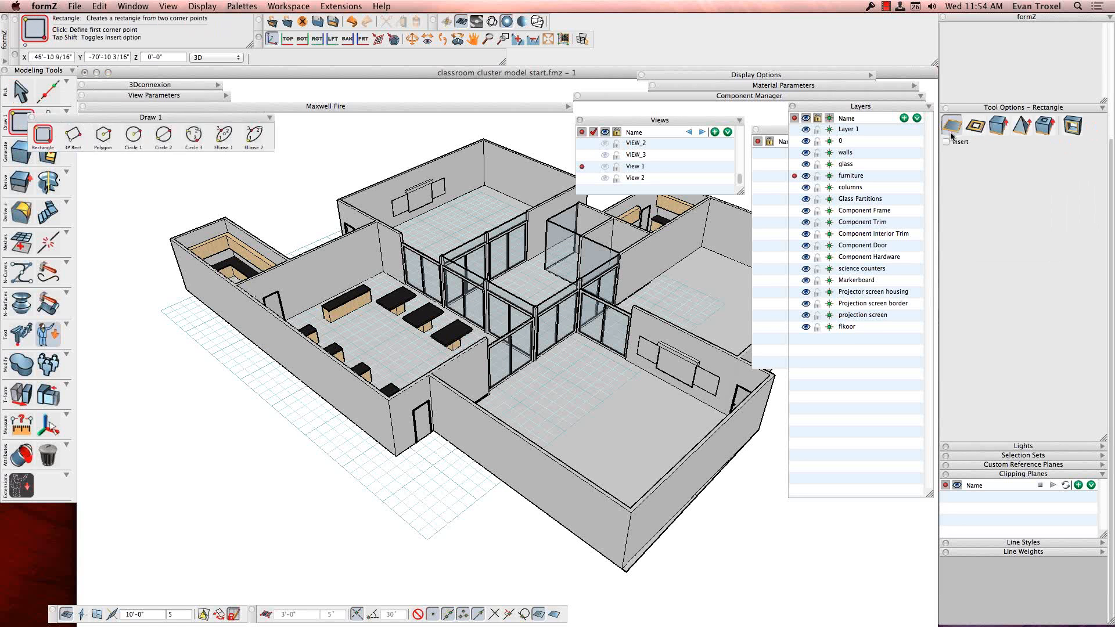
{"action": "left_click", "coordinate": [1045, 125]}
{"action": "left_click", "coordinate": [246, 338]}
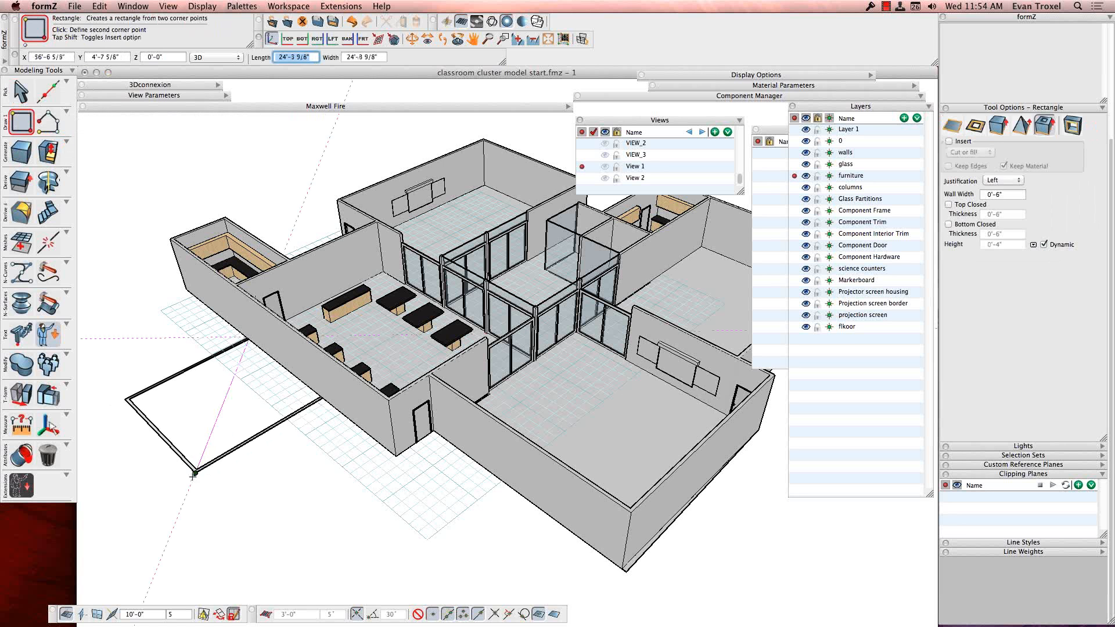
{"action": "left_click", "coordinate": [163, 498]}
{"action": "type", "text": "12'-0\""}
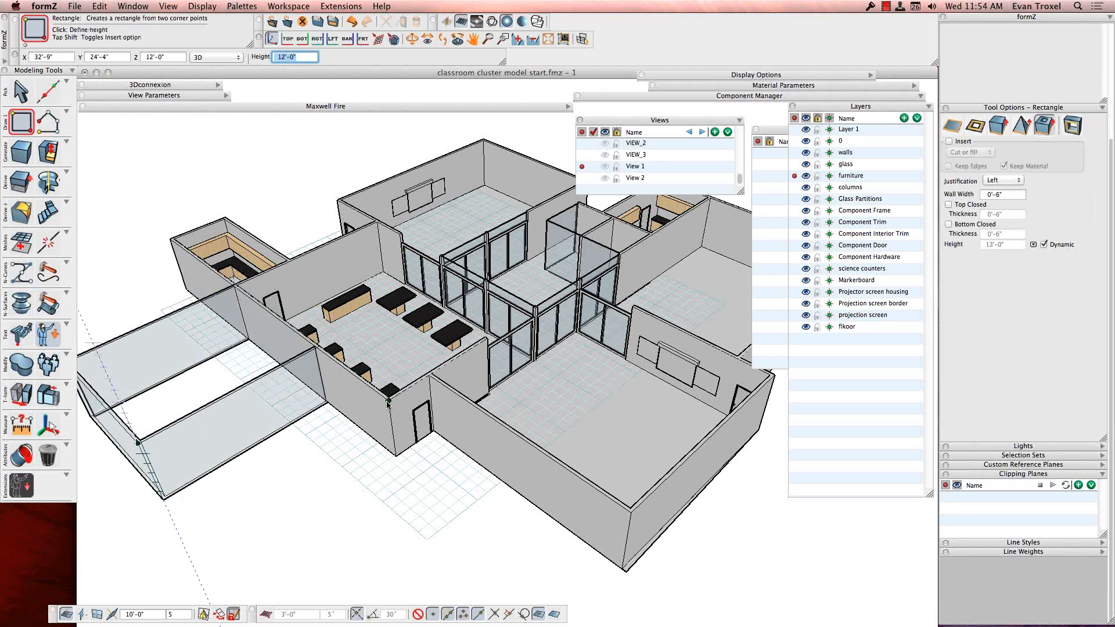
{"action": "key", "text": "Return"}
{"action": "left_click", "coordinate": [21, 98]}
{"action": "scroll", "coordinate": [199, 143], "scroll_direction": "down", "scroll_amount": 3}
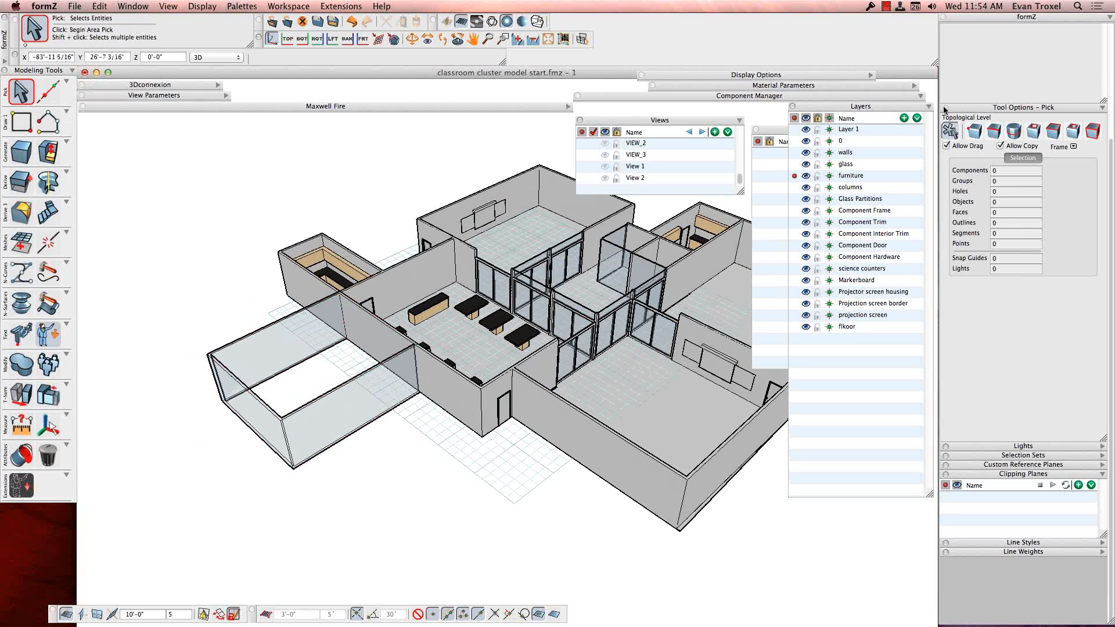
Create a new layer named "glass box"
{"action": "left_click", "coordinate": [903, 118]}
{"action": "type", "text": "glass box"}
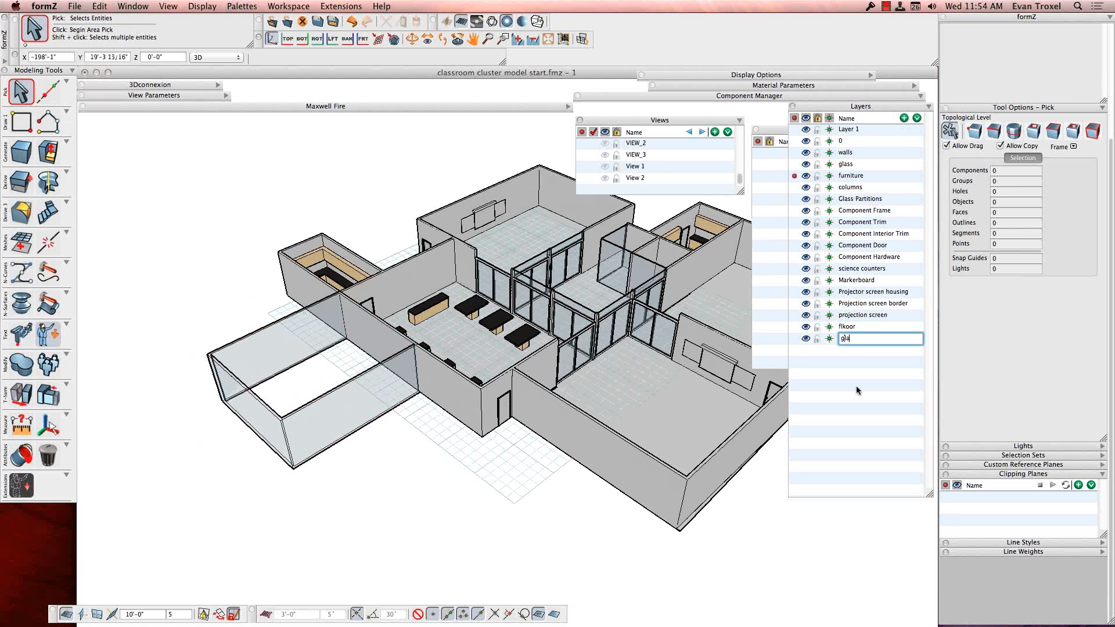
{"action": "key", "text": "Return"}
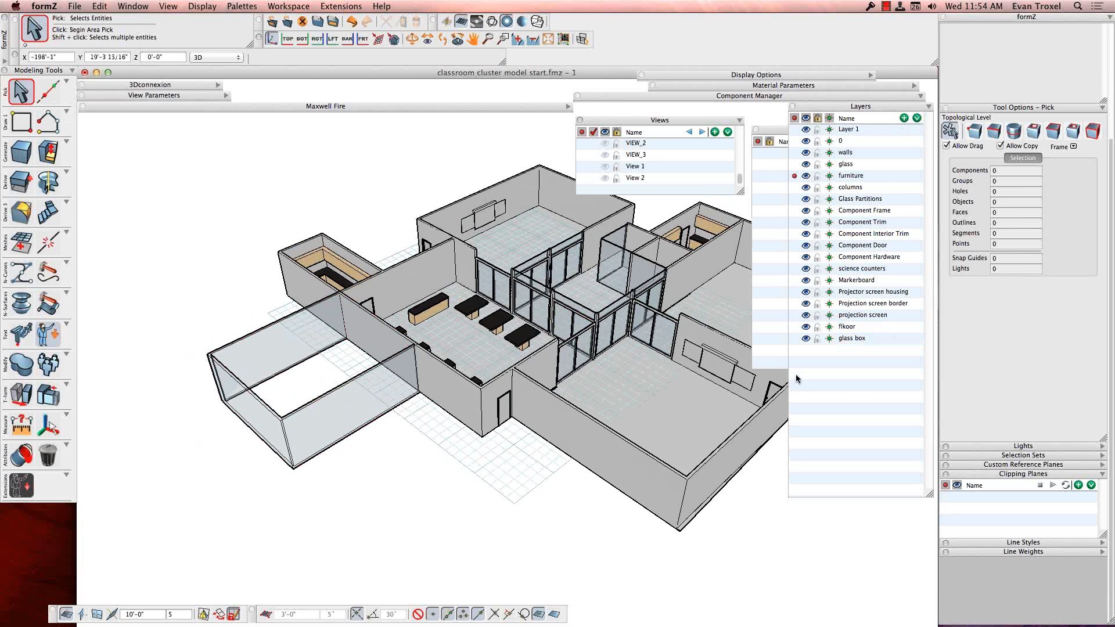
Move the new glass enclosure from the furniture layer to the glass box layer and deselect it
{"action": "left_click", "coordinate": [244, 354]}
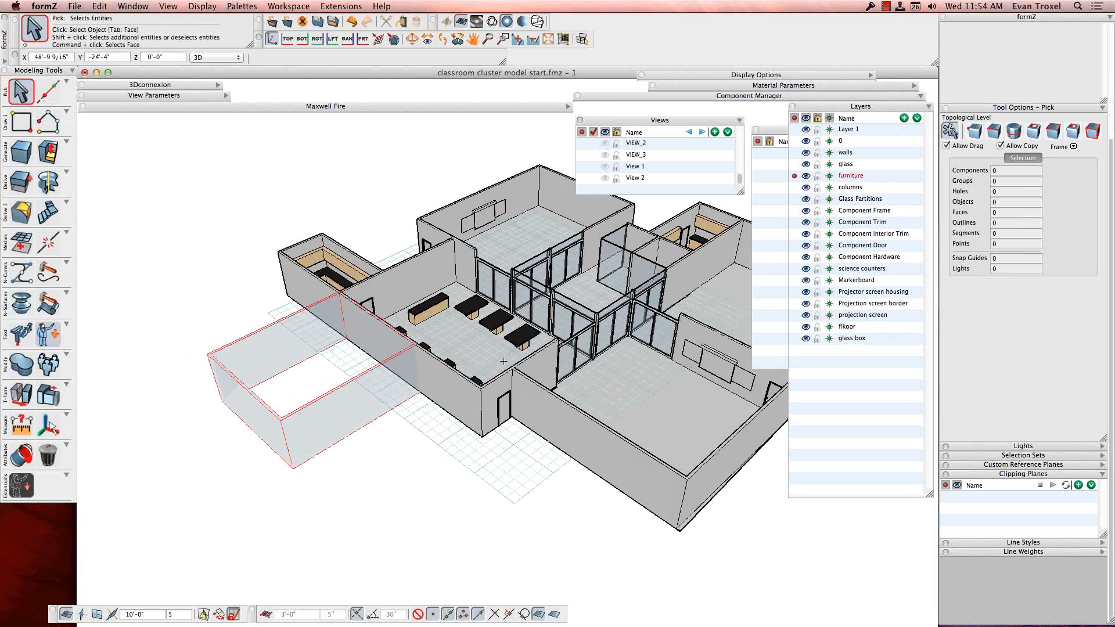
{"action": "left_click", "coordinate": [1022, 158]}
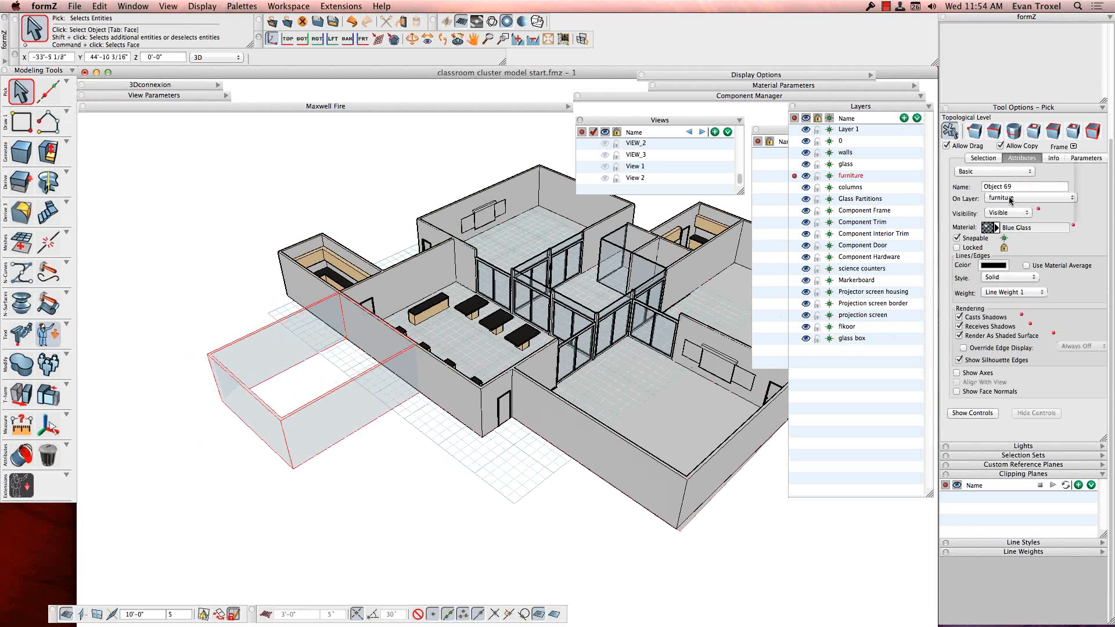
{"action": "left_click", "coordinate": [1013, 198]}
{"action": "left_click", "coordinate": [1018, 321]}
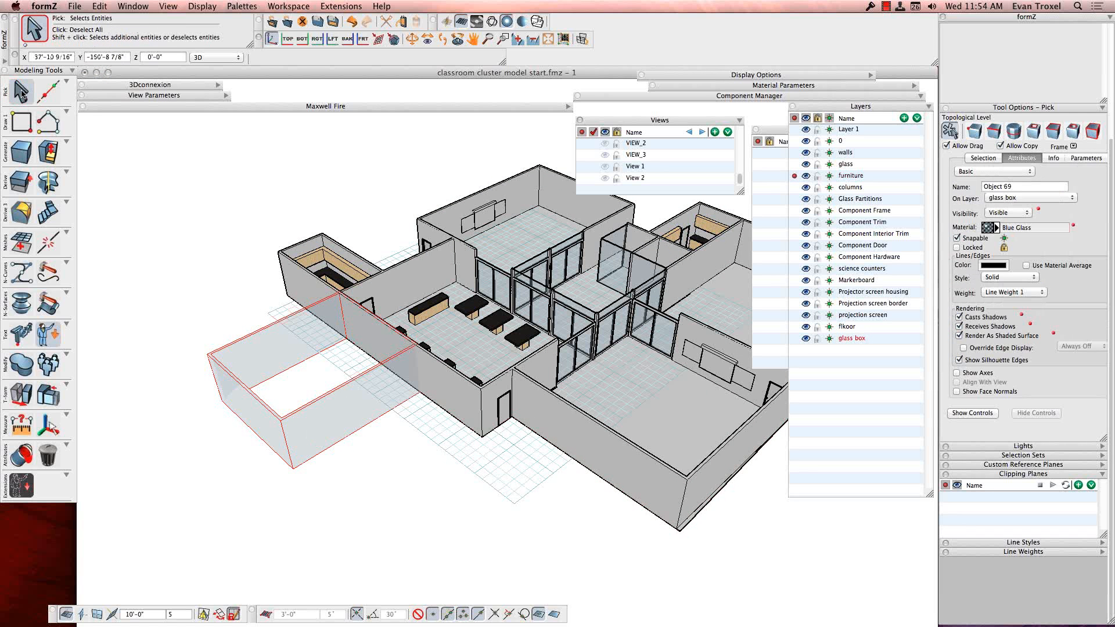
{"action": "left_click", "coordinate": [292, 194]}
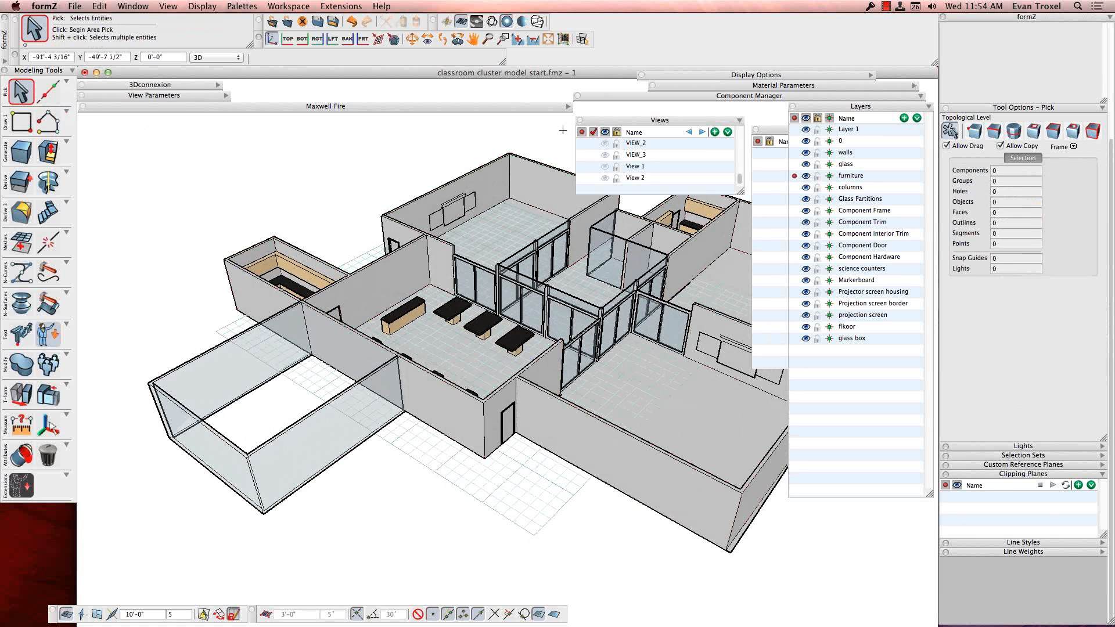
Dock the Views palette, and save a scene named "design option 1" in the Scenes palette
{"action": "left_click_drag", "start_coordinate": [659, 120], "coordinate": [967, 447]}
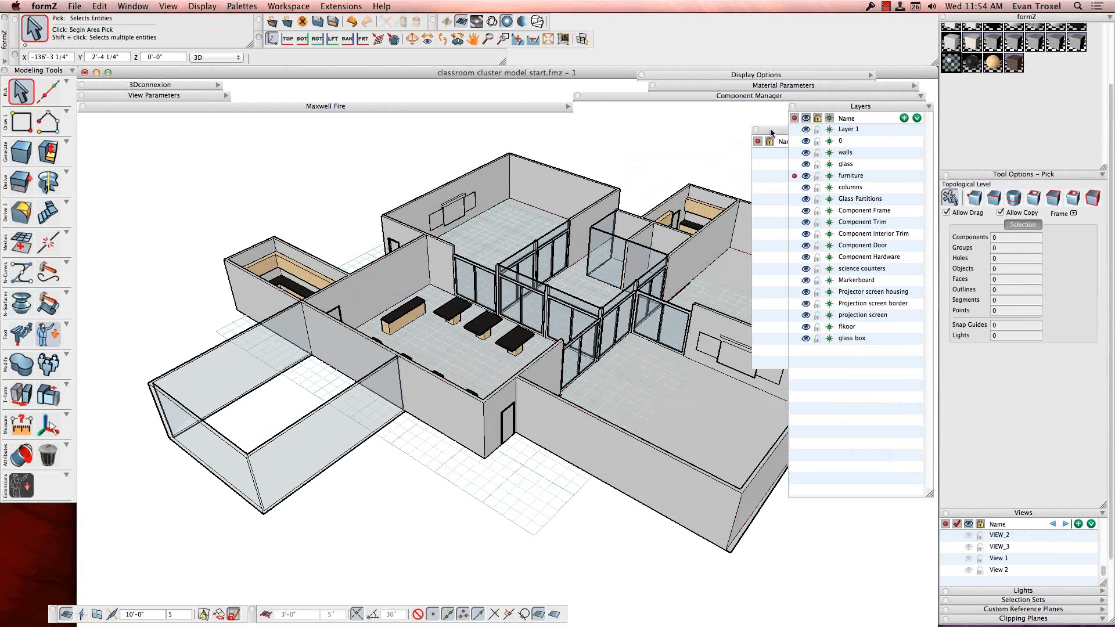
{"action": "left_click_drag", "start_coordinate": [771, 132], "coordinate": [757, 149]}
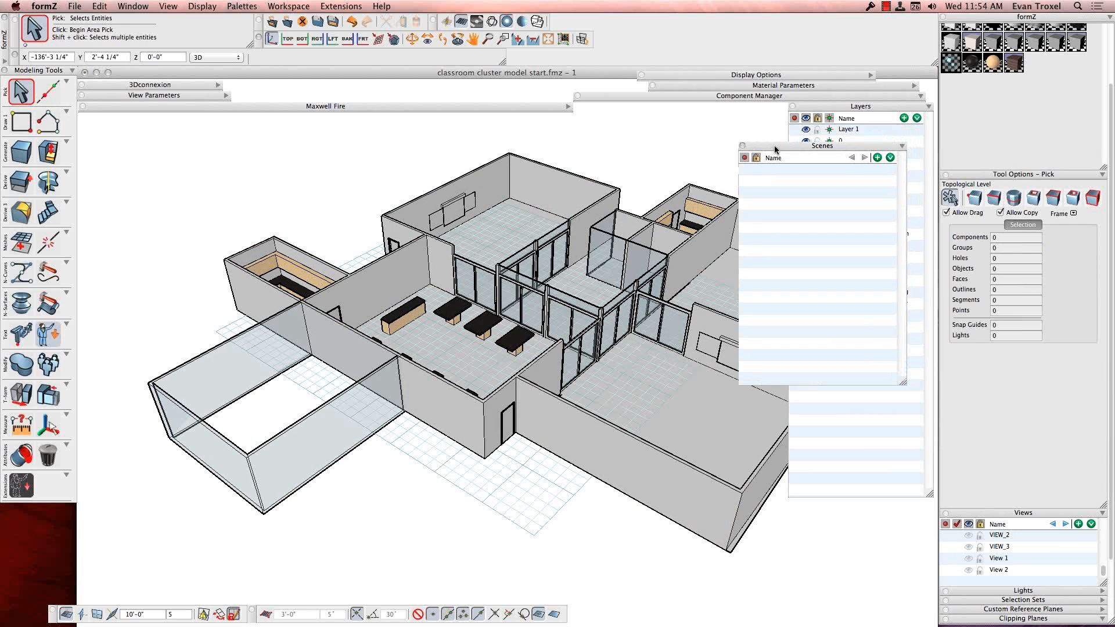
{"action": "left_click", "coordinate": [877, 159]}
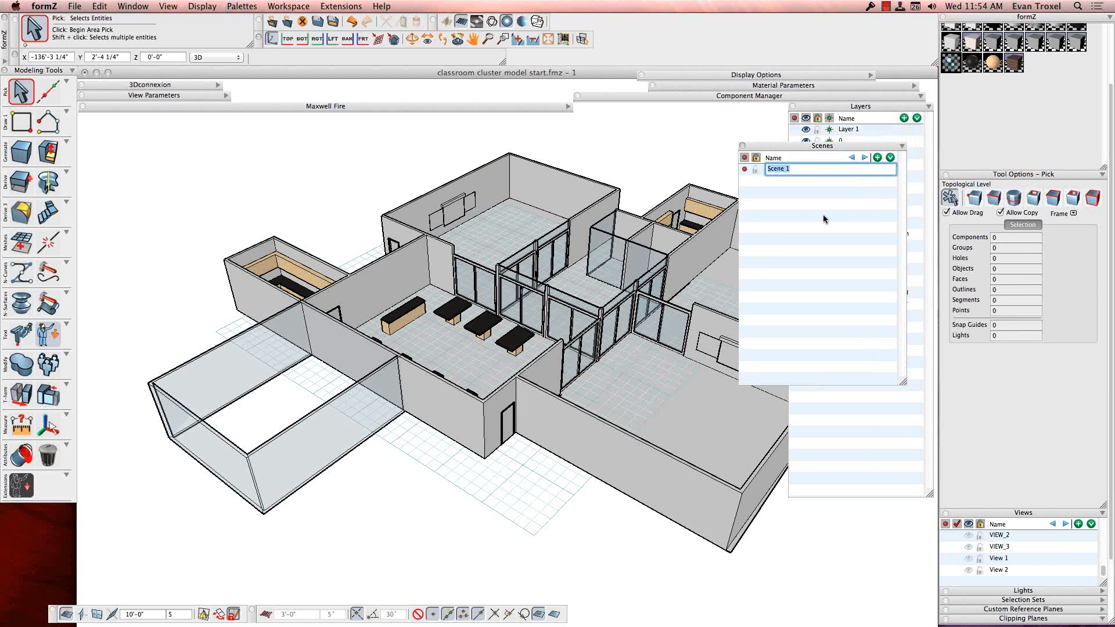
{"action": "type", "text": "design option 1"}
{"action": "key", "text": "Return"}
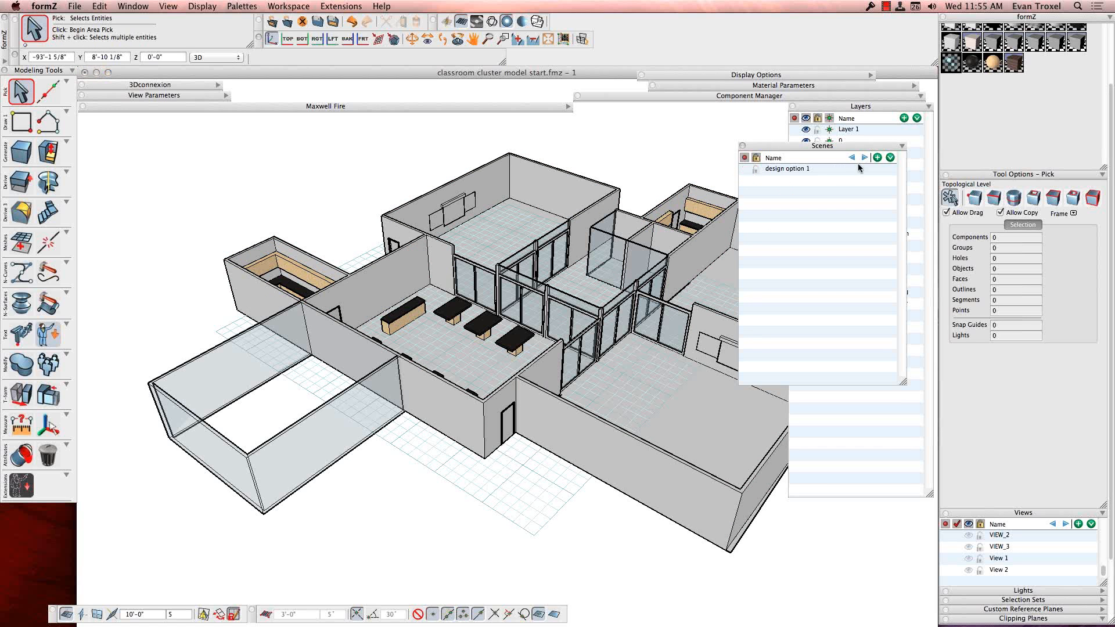
Save a second scene named "design option 2"
{"action": "left_click", "coordinate": [877, 159]}
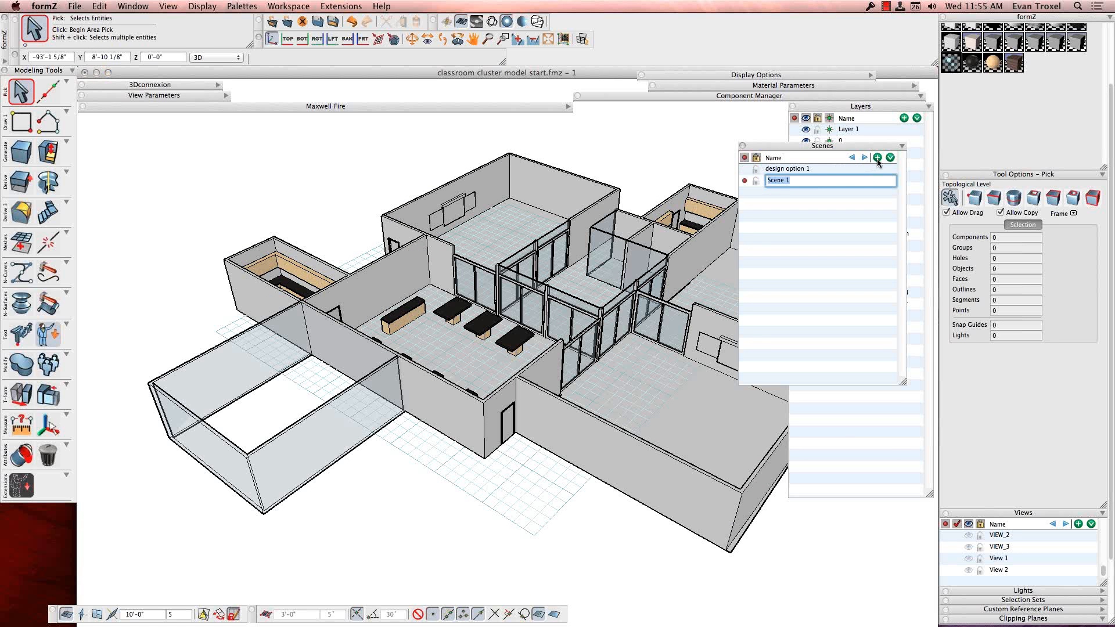
{"action": "type", "text": "design option 2"}
{"action": "key", "text": "Return"}
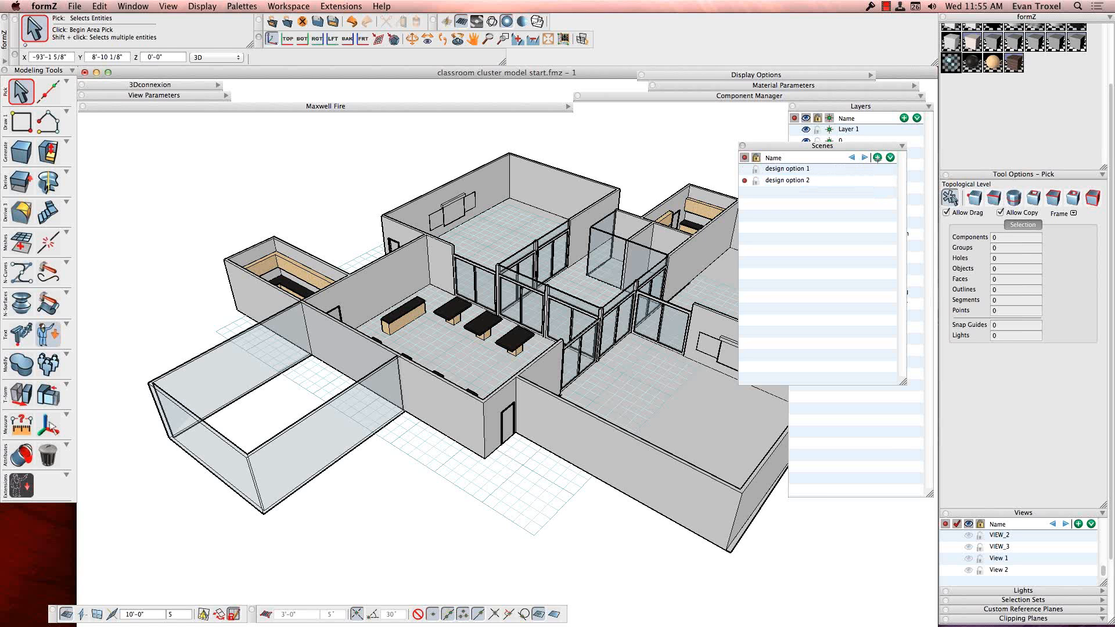
Hide the glass box layer, and clear the model view by moving the Scenes palette aside and collapsing the Layers palette
{"action": "left_click_drag", "start_coordinate": [830, 150], "coordinate": [696, 130]}
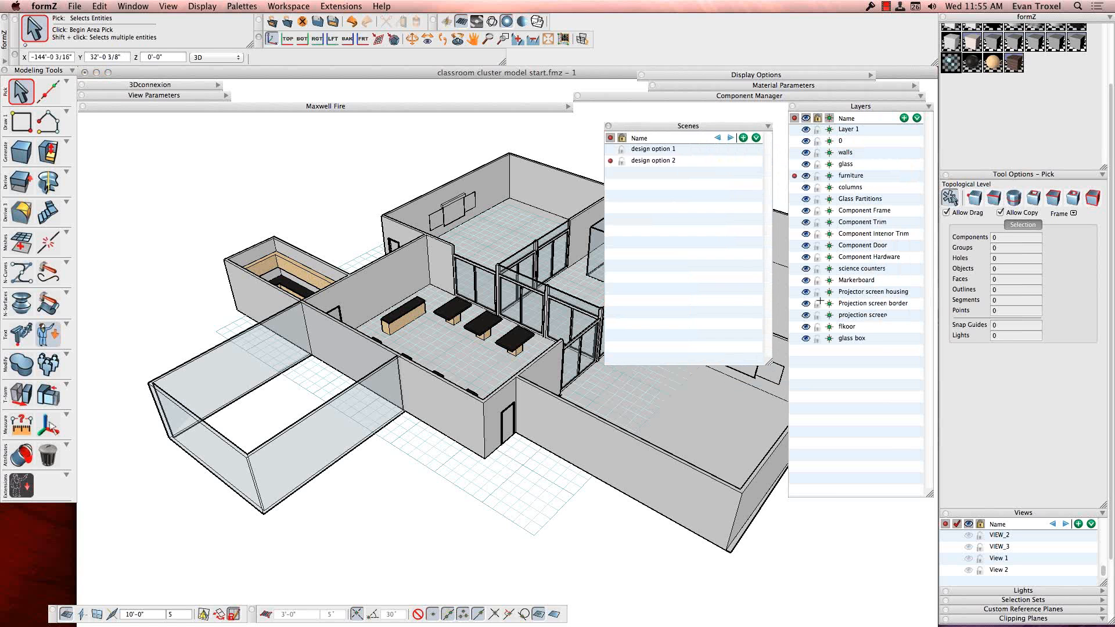
{"action": "left_click", "coordinate": [806, 338]}
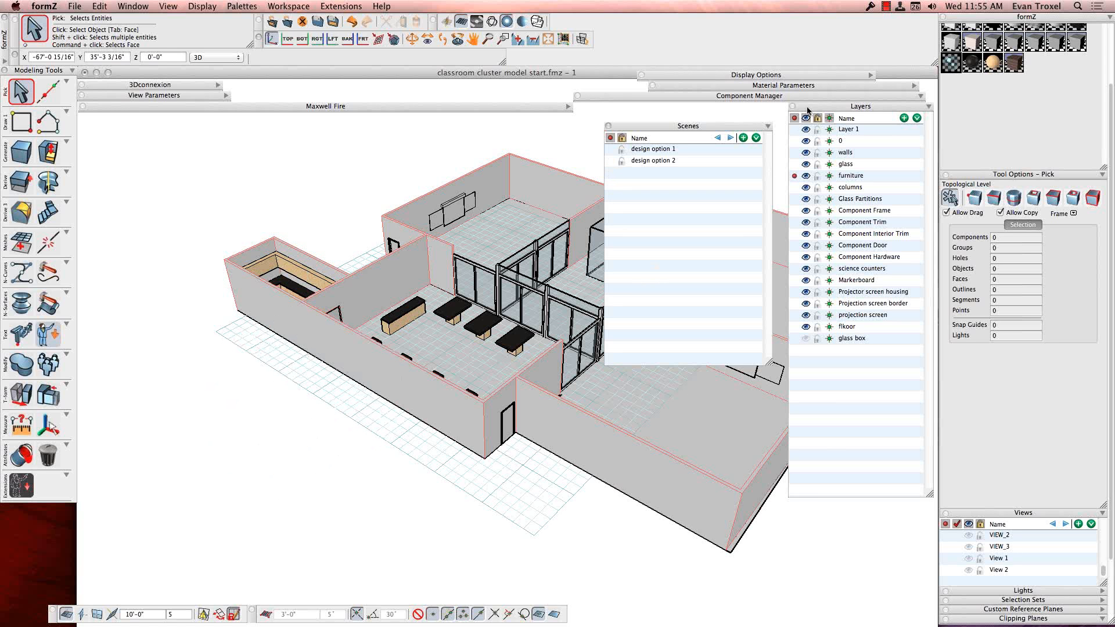
{"action": "left_click_drag", "start_coordinate": [752, 127], "coordinate": [236, 117]}
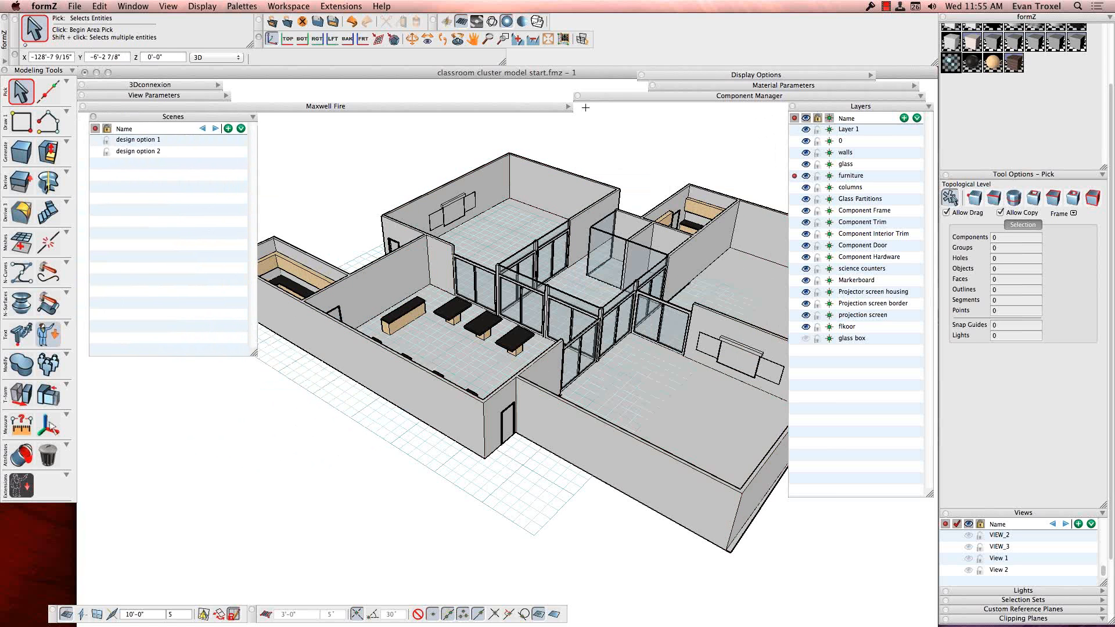
{"action": "left_click", "coordinate": [928, 107]}
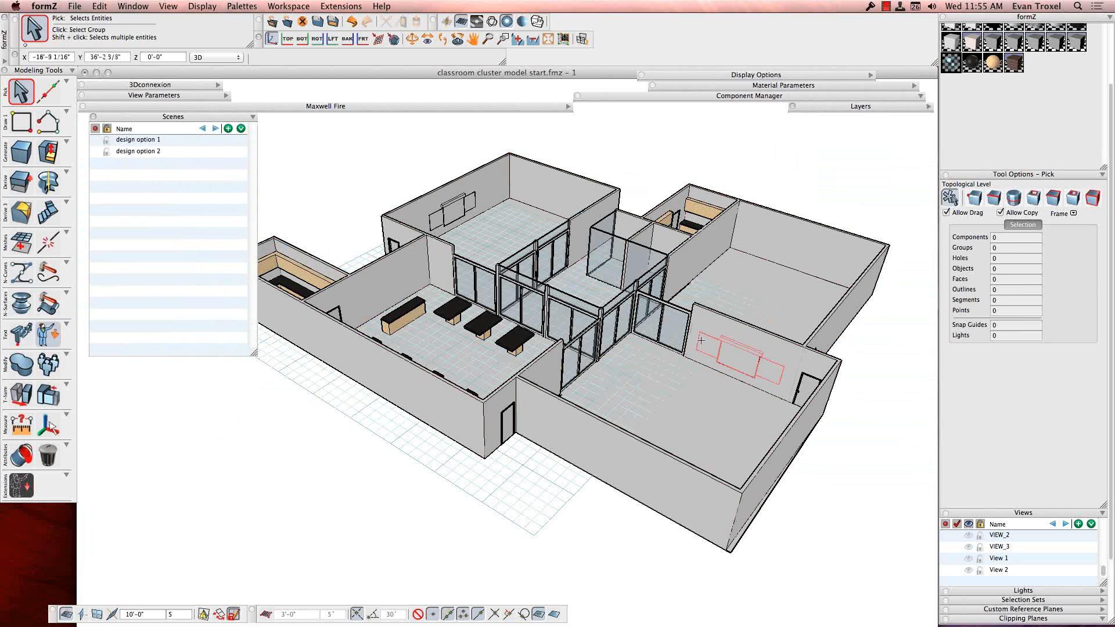
Shorten the Scenes palette, and compare the scenes by activating design option 1 followed by design option 2
{"action": "left_click_drag", "start_coordinate": [254, 353], "coordinate": [251, 168]}
{"action": "scroll", "coordinate": [391, 251], "scroll_direction": "down", "scroll_amount": 3}
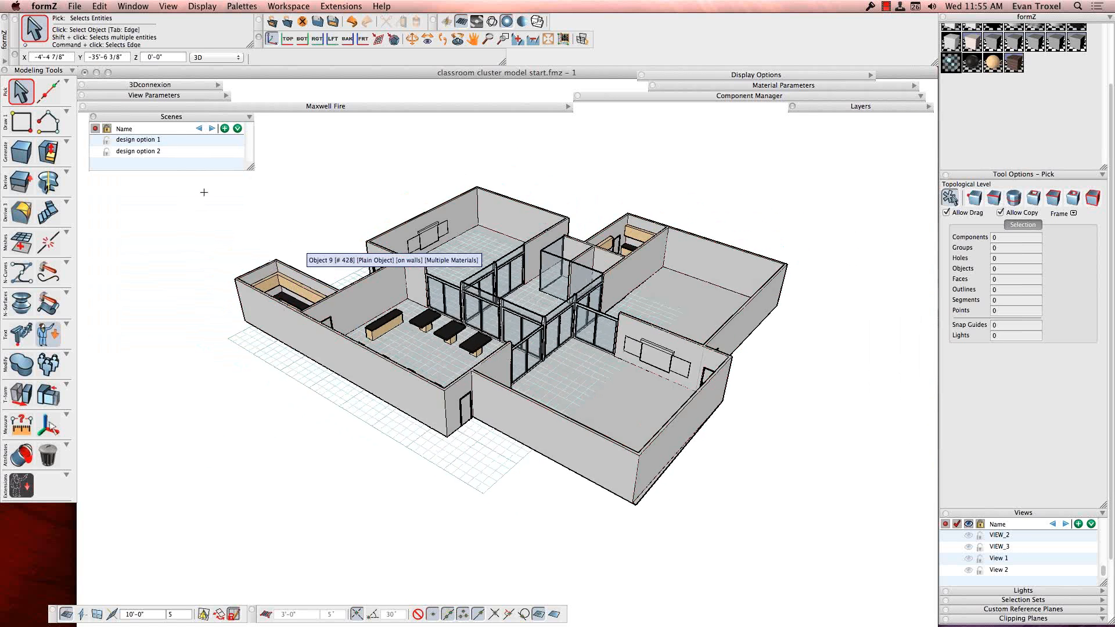
{"action": "left_click", "coordinate": [94, 142]}
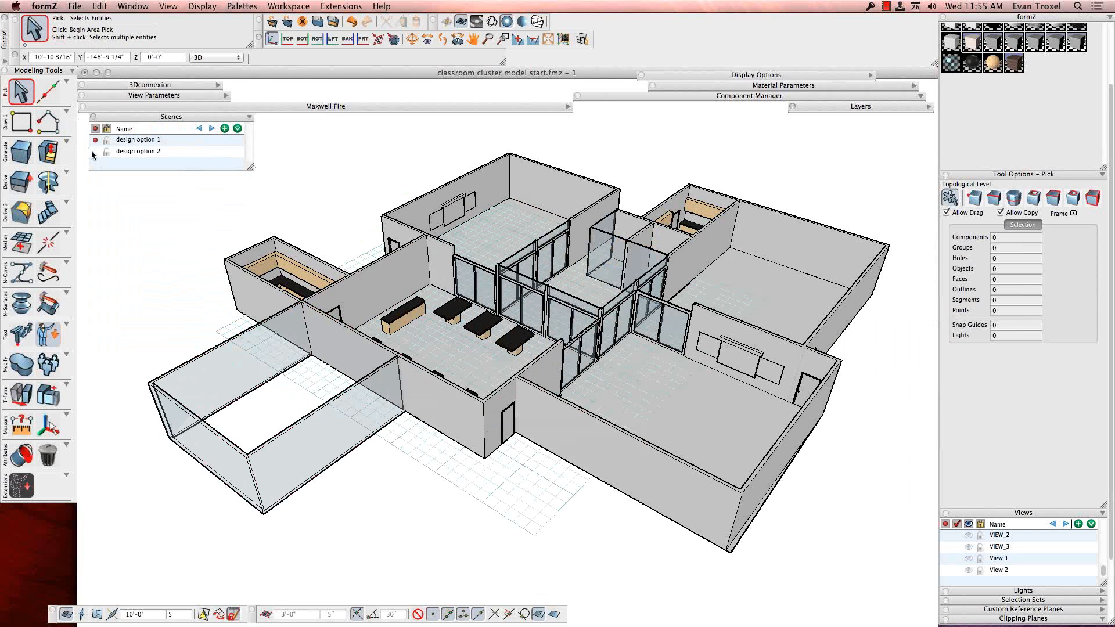
{"action": "left_click", "coordinate": [93, 152]}
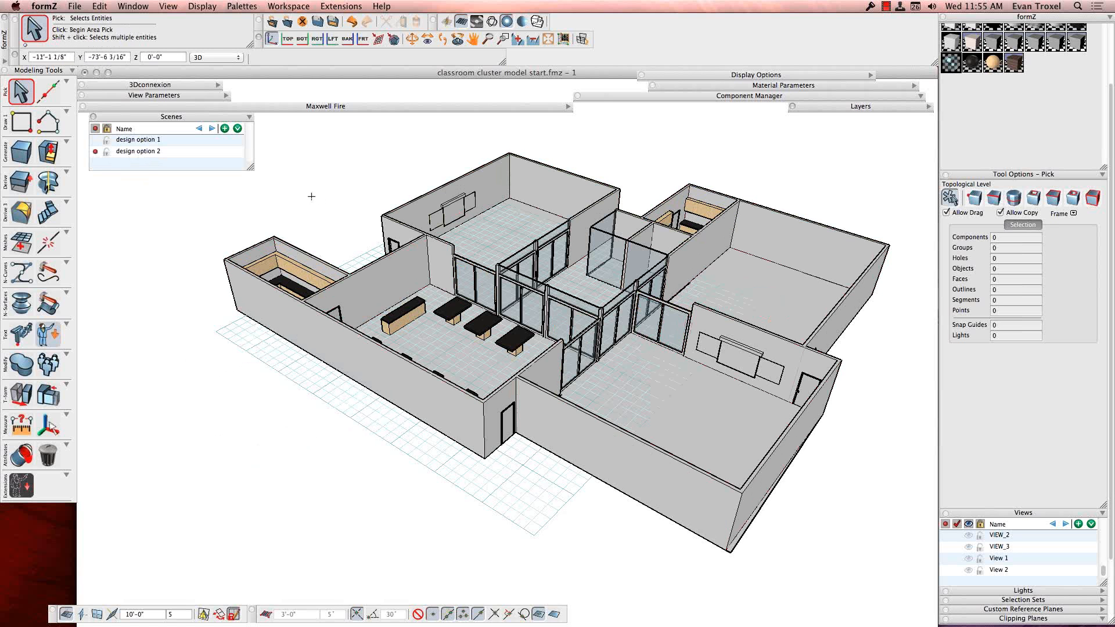
Expand the Layers palette and create a new layer group named "Option 1"
{"action": "left_click", "coordinate": [929, 107]}
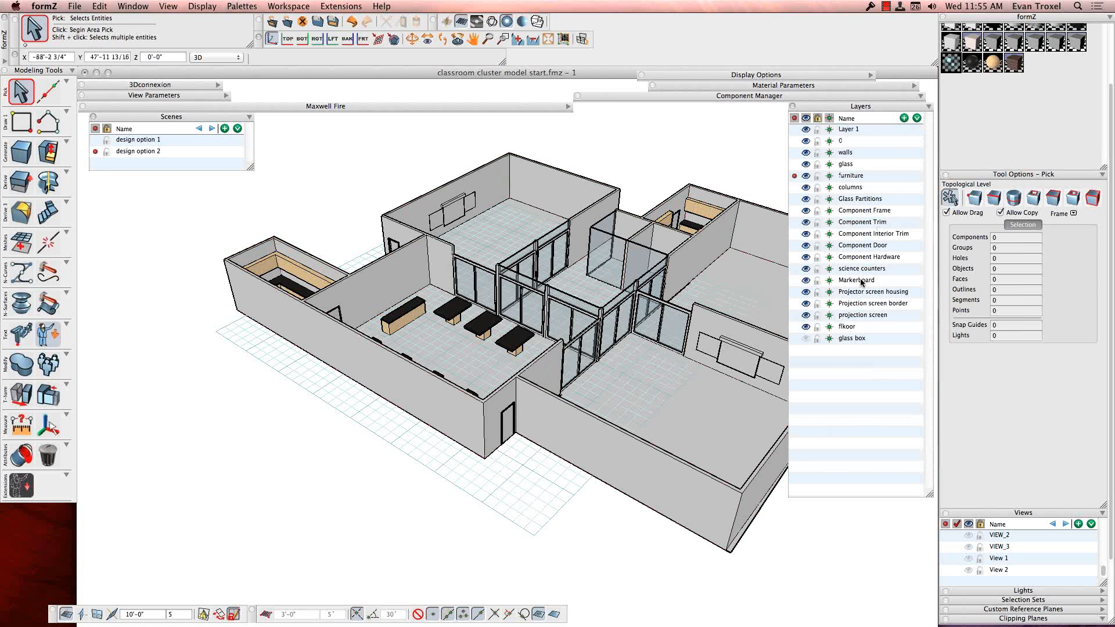
{"action": "left_click", "coordinate": [917, 118]}
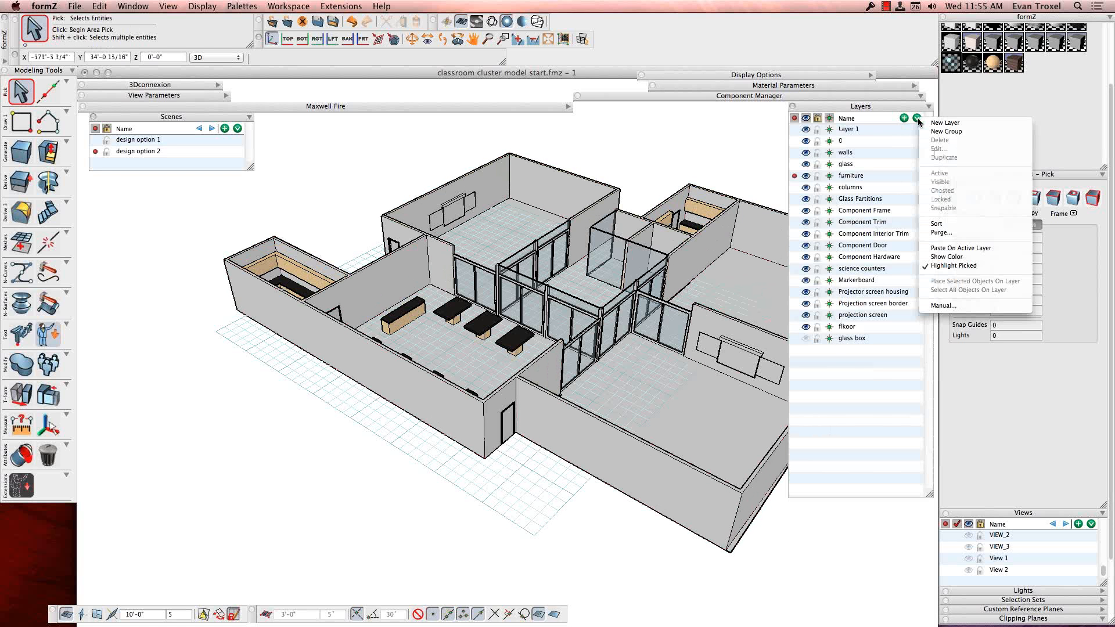
{"action": "left_click", "coordinate": [935, 132]}
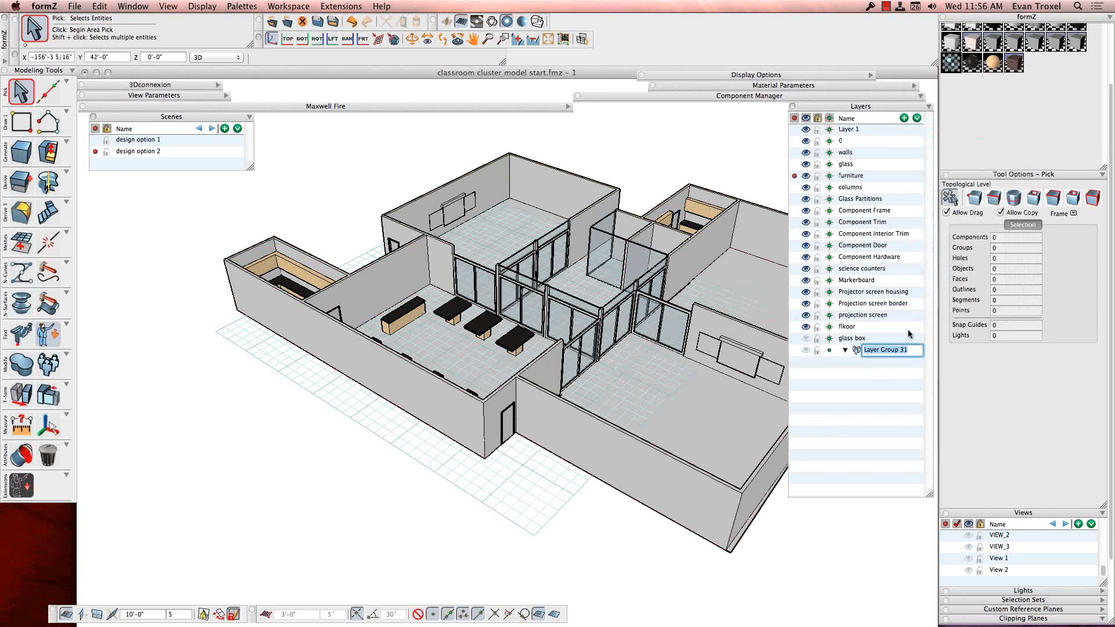
{"action": "type", "text": "Option 1"}
{"action": "key", "text": "Return"}
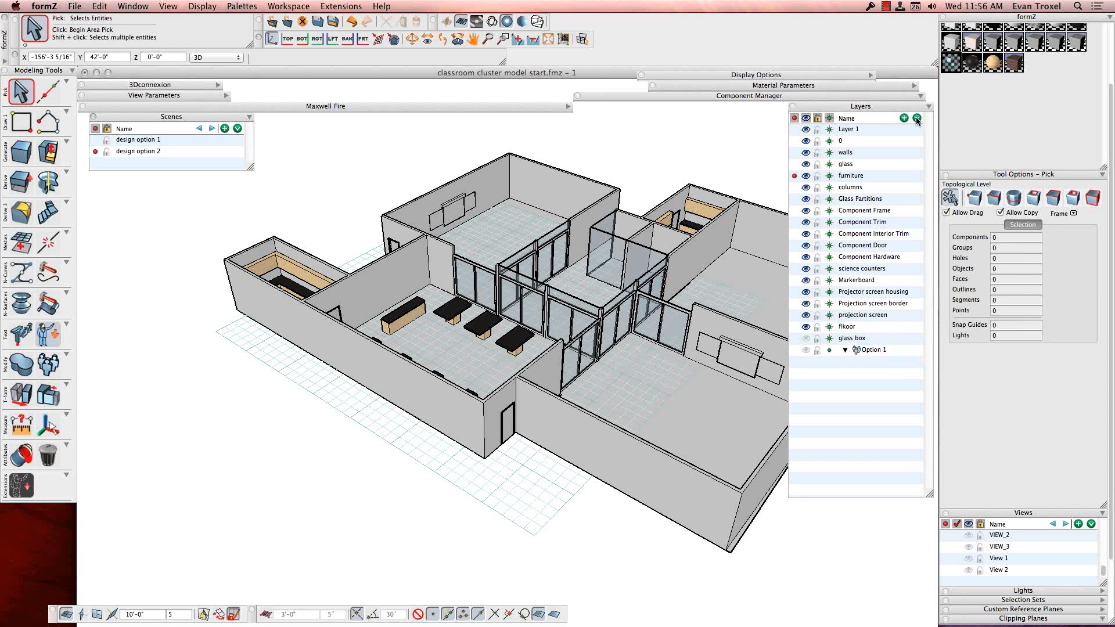
Create a second layer group named "option 2"
{"action": "left_click", "coordinate": [917, 118]}
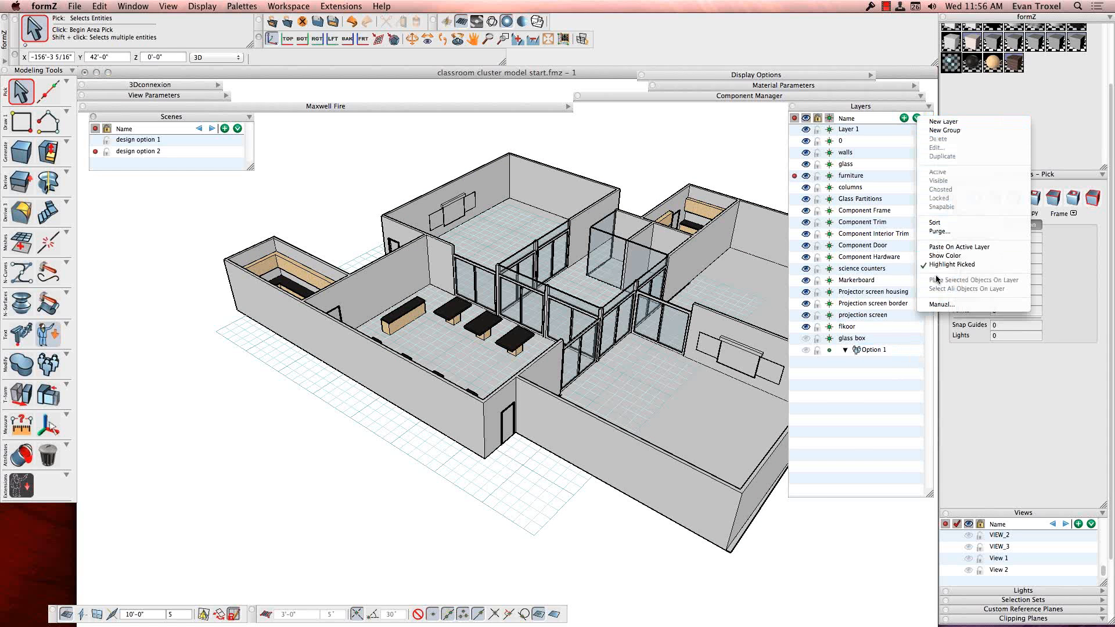
{"action": "left_click", "coordinate": [945, 131]}
{"action": "type", "text": "option 2"}
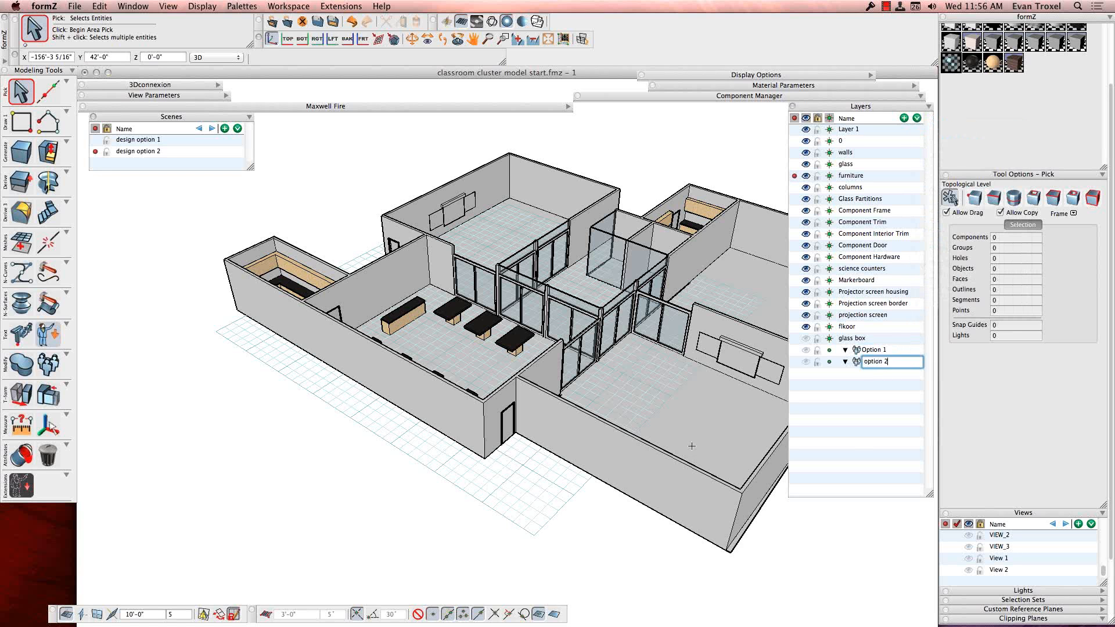
{"action": "key", "text": "Return"}
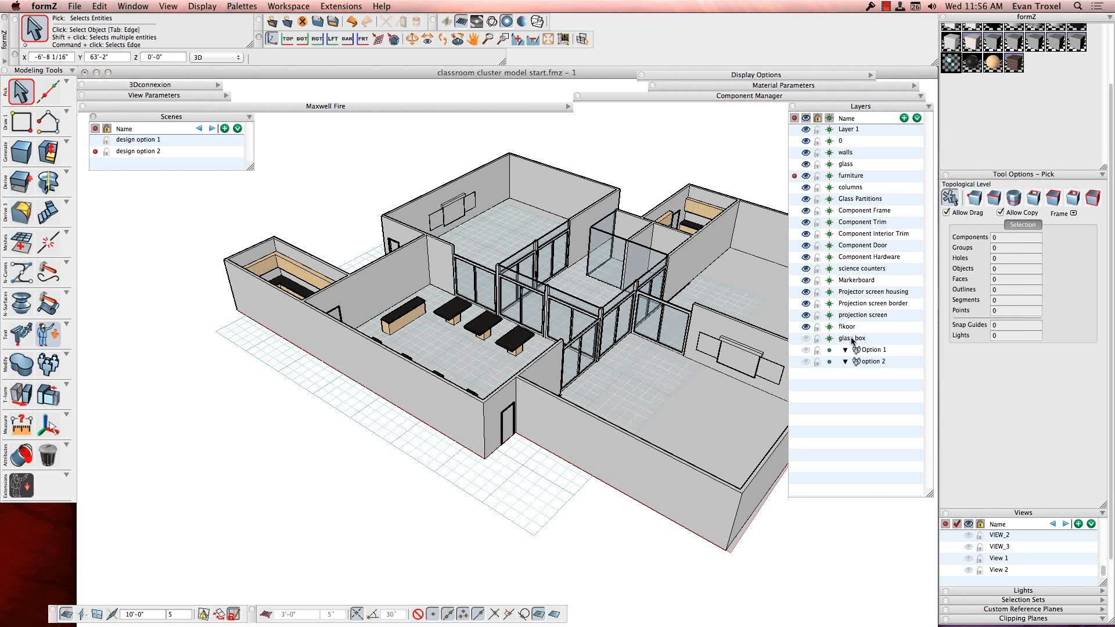
Move the glass box layer into the option 2 group and toggle that group's visibility
{"action": "mouse_move", "coordinate": [852, 338]}
{"action": "left_mouse_down"}
{"action": "mouse_move", "coordinate": [866, 365]}
{"action": "mouse_move", "coordinate": [866, 342]}
{"action": "mouse_move", "coordinate": [847, 325]}
{"action": "mouse_move", "coordinate": [856, 326]}
{"action": "left_mouse_up"}
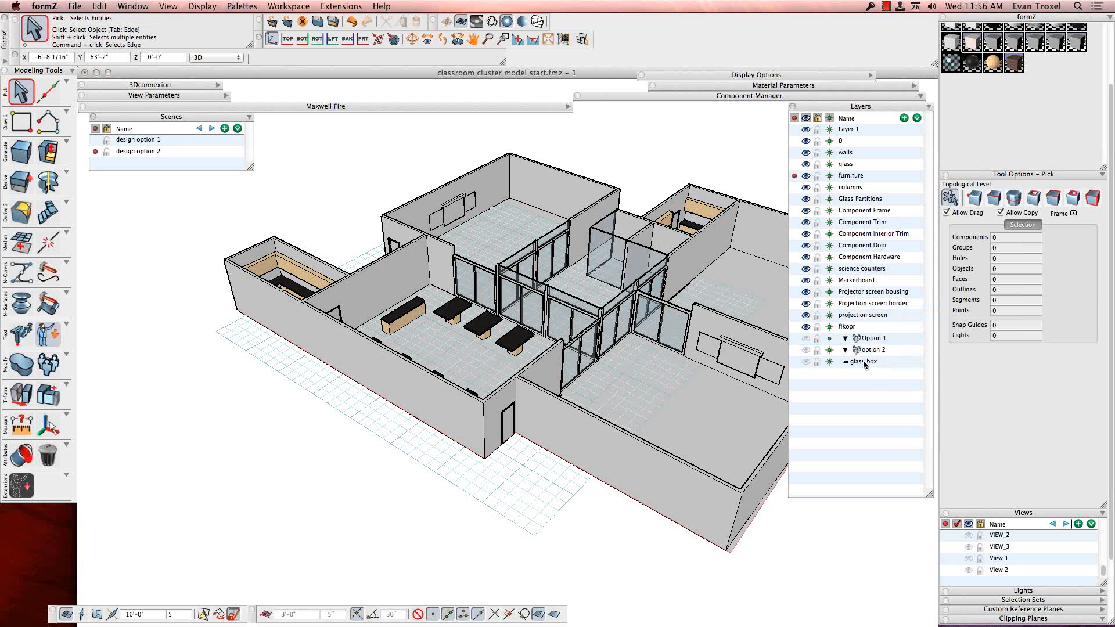
{"action": "left_click", "coordinate": [809, 350]}
{"action": "left_click", "coordinate": [806, 350]}
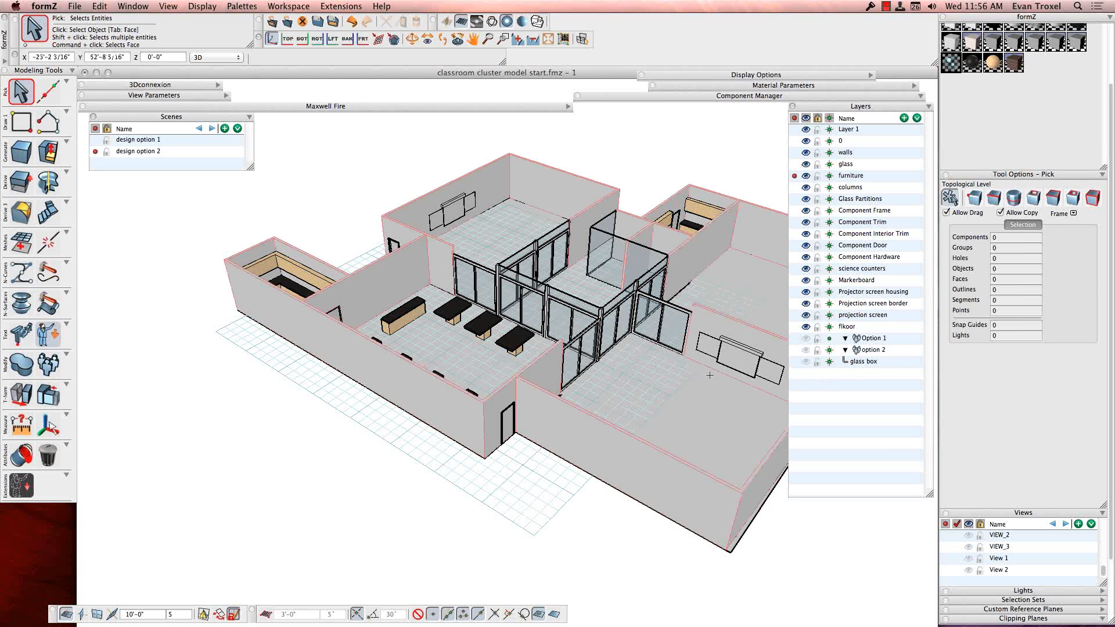
Collapse the Scenes and Layers palettes, and tear off the Extensions tools as a floating palette over the model
{"action": "left_click", "coordinate": [249, 116]}
{"action": "left_click", "coordinate": [929, 106]}
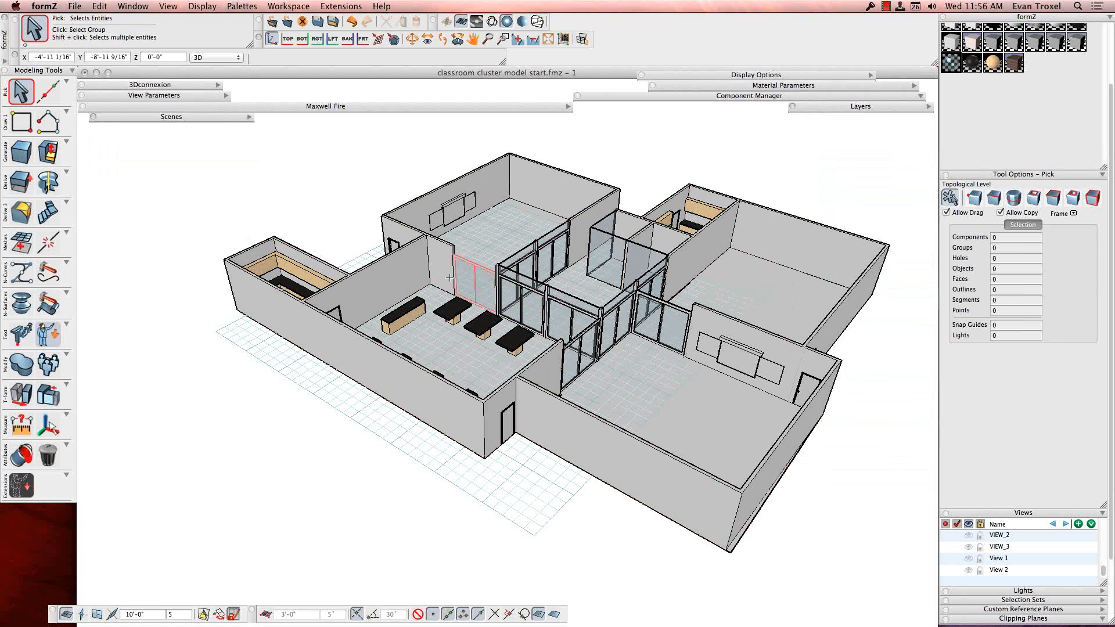
{"action": "left_click", "coordinate": [21, 92]}
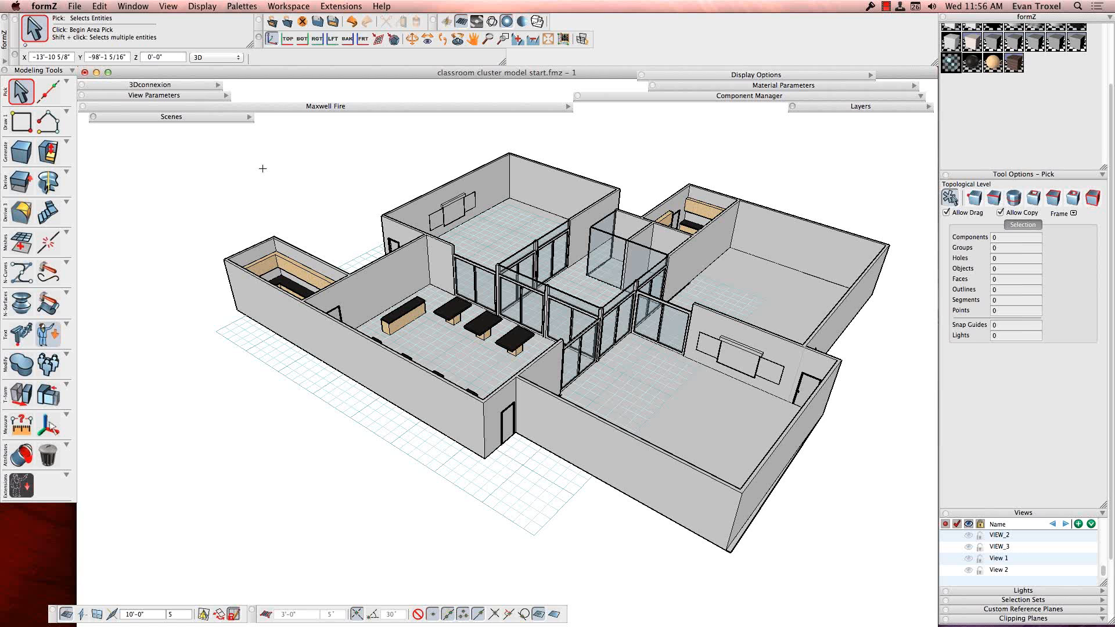
{"action": "left_click", "coordinate": [20, 488]}
{"action": "left_click_drag", "start_coordinate": [20, 488], "coordinate": [132, 353]}
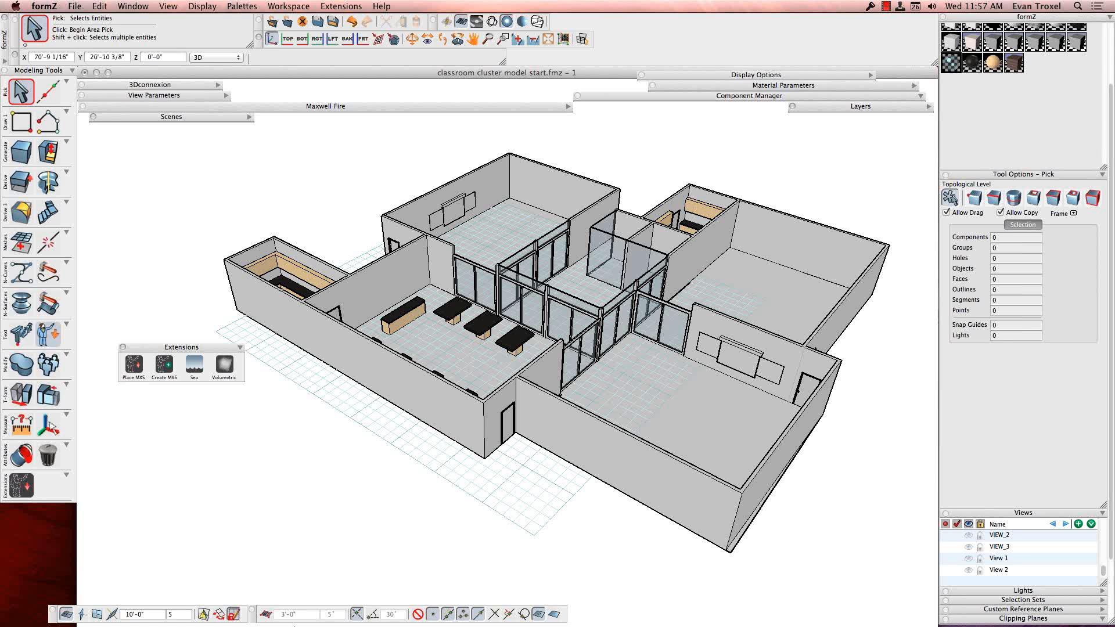
Examine the Grass and Scatter definition settings in Maxwell Render's Object Modifiers without changing them
{"action": "mouse_move", "coordinate": [305, 615]}
{"action": "left_click", "coordinate": [343, 6]}
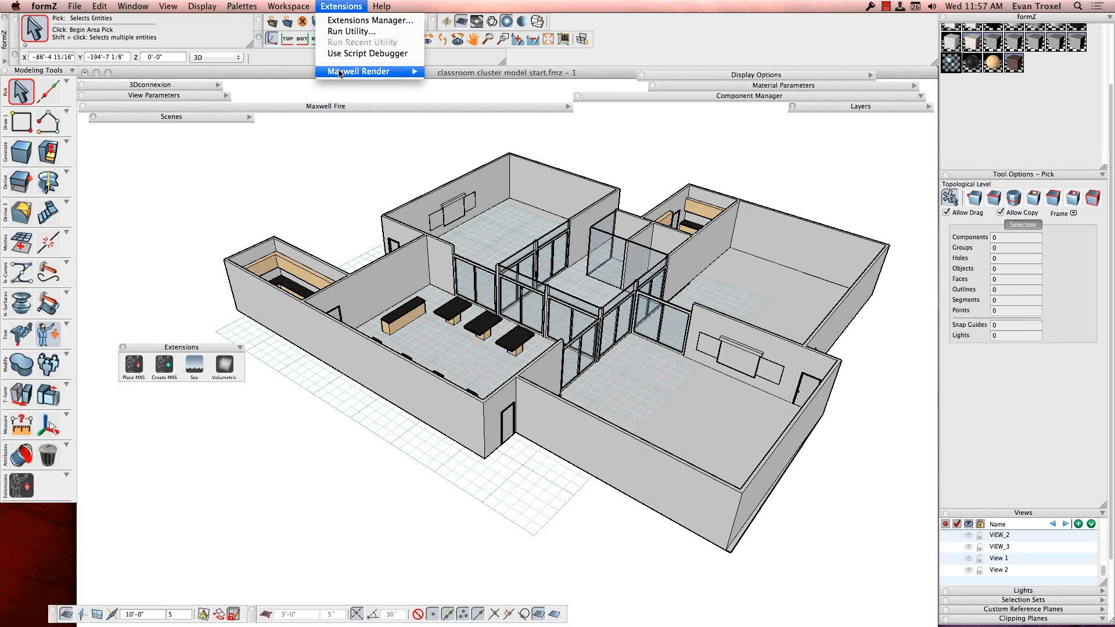
{"action": "mouse_move", "coordinate": [340, 73]}
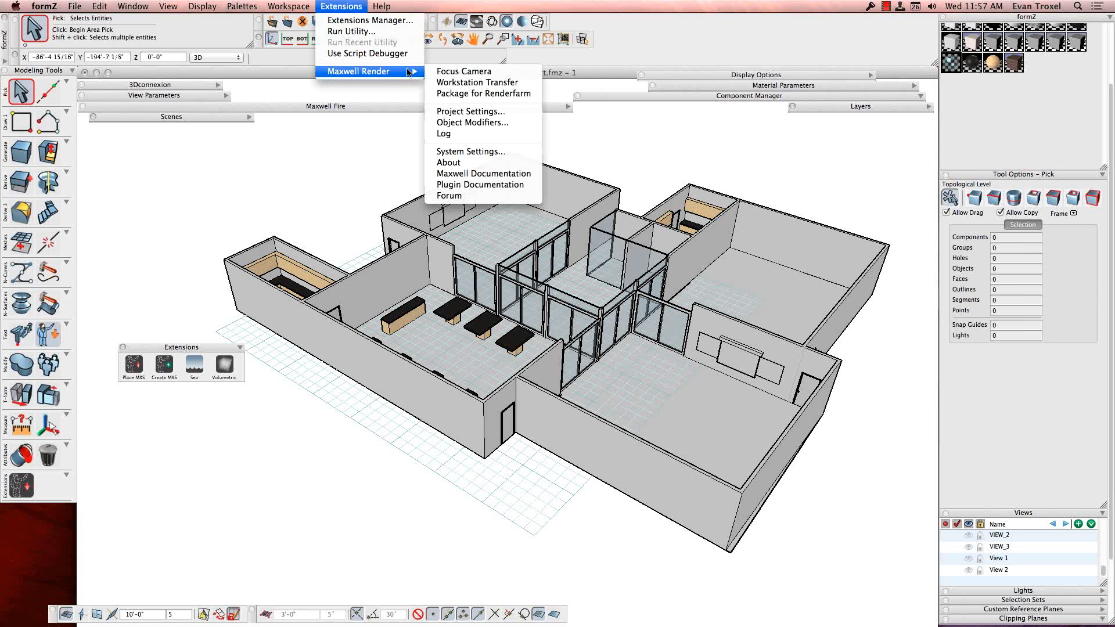
{"action": "left_click", "coordinate": [475, 135]}
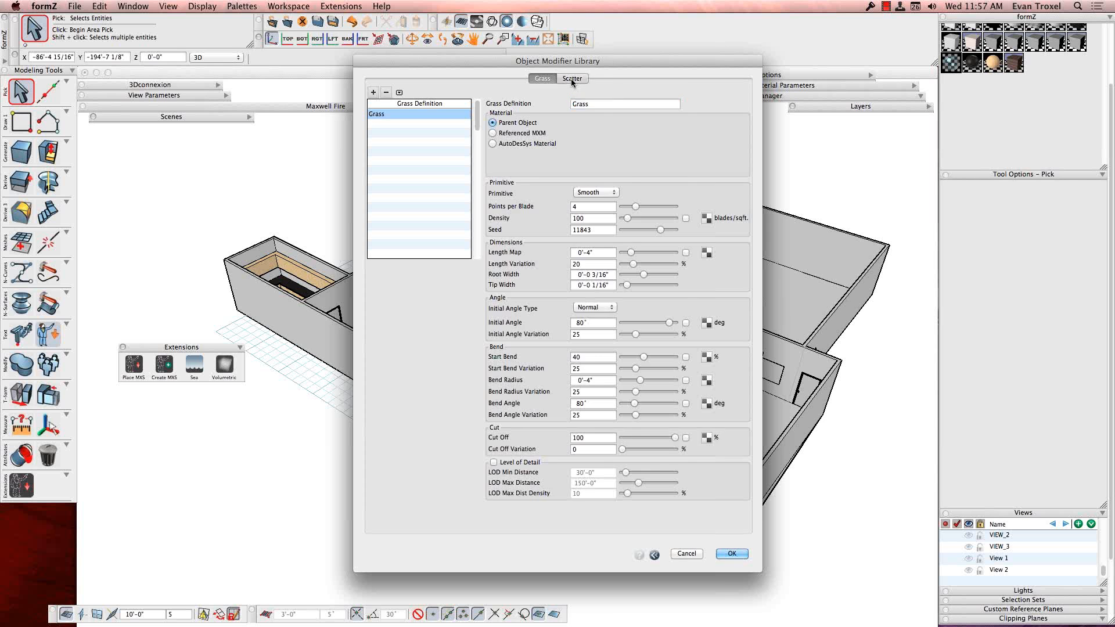
{"action": "left_click", "coordinate": [570, 78]}
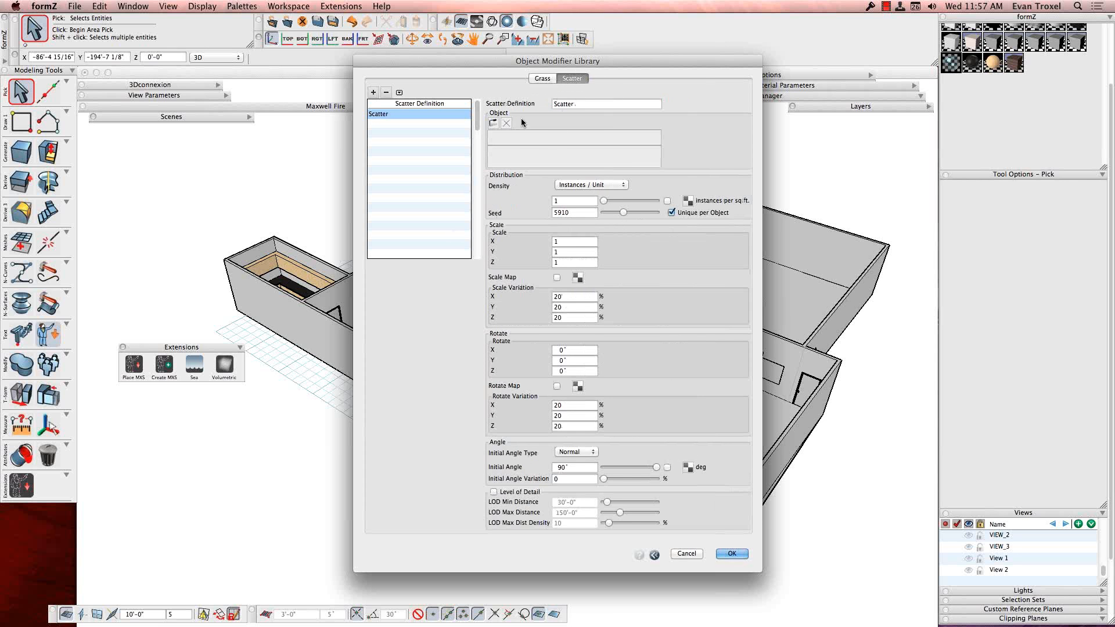
{"action": "left_click", "coordinate": [687, 554]}
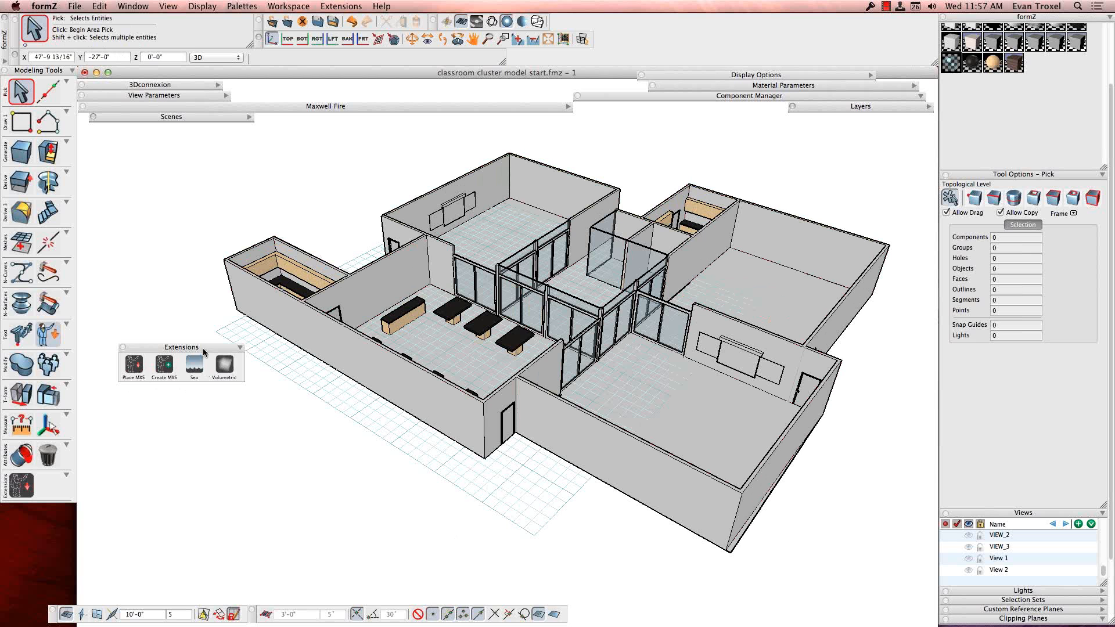
{"action": "left_click_drag", "start_coordinate": [203, 348], "coordinate": [169, 475]}
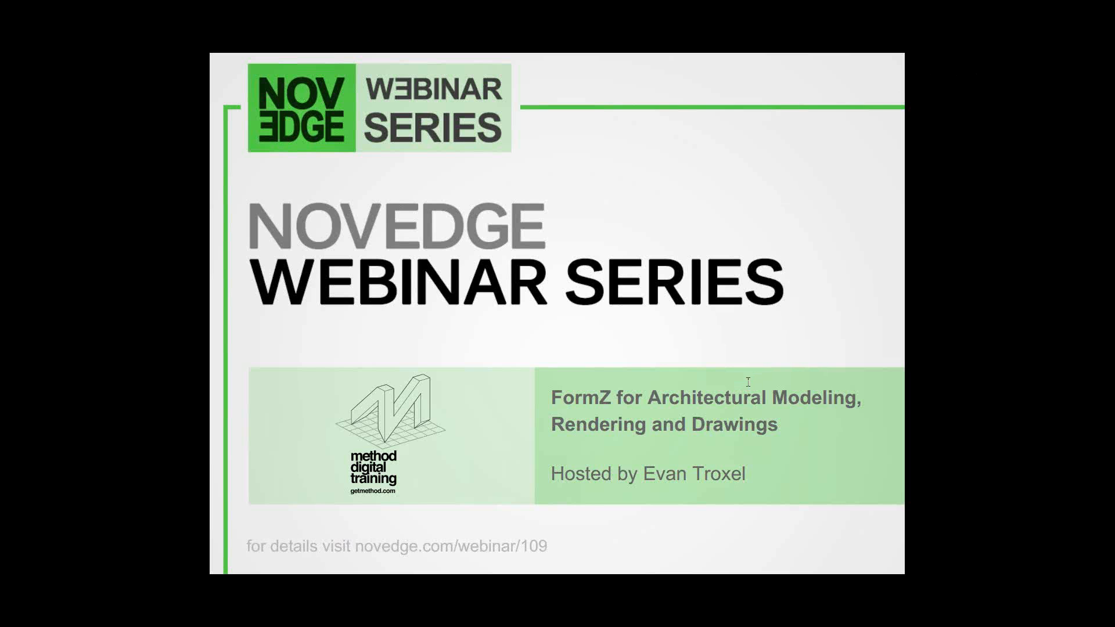
{"action": "left_click", "coordinate": [726, 365]}
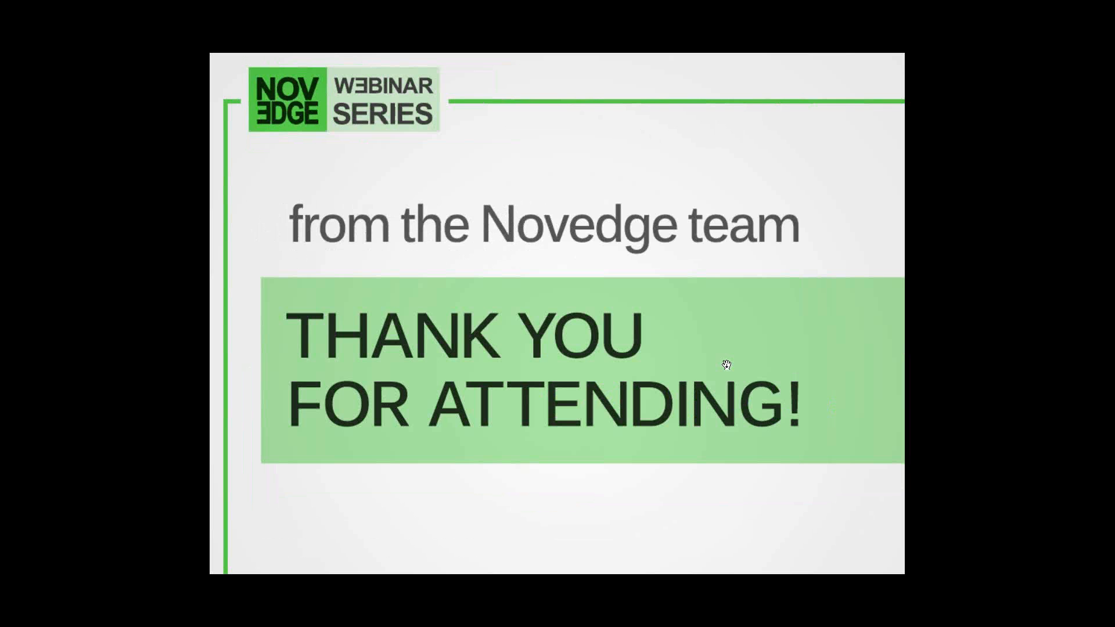
{"action": "left_click", "coordinate": [727, 365]}
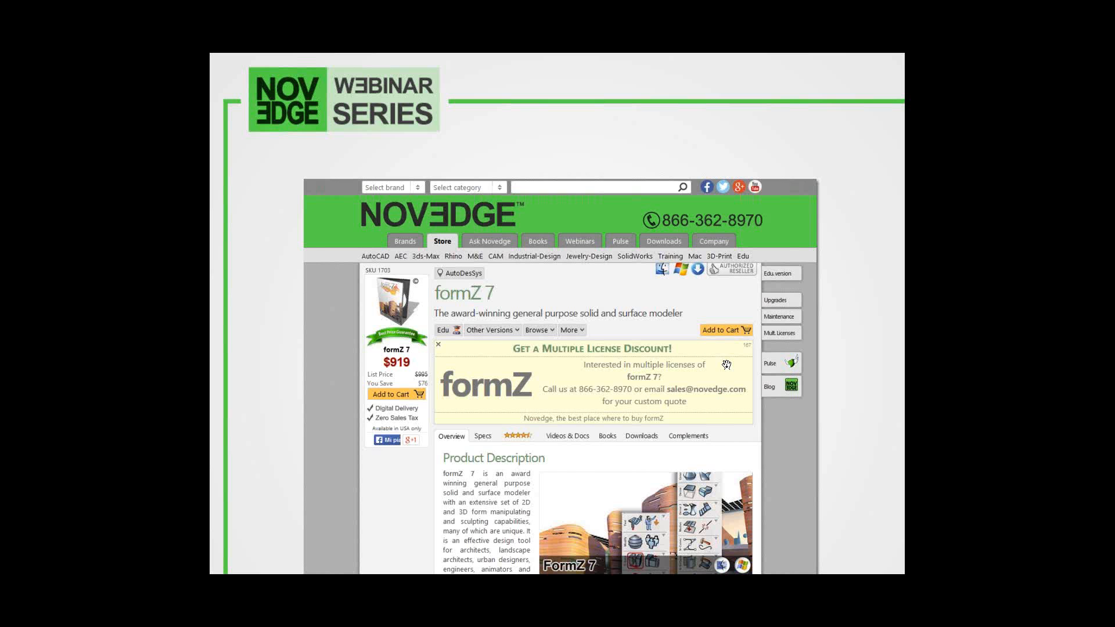
{"action": "left_click", "coordinate": [712, 460]}
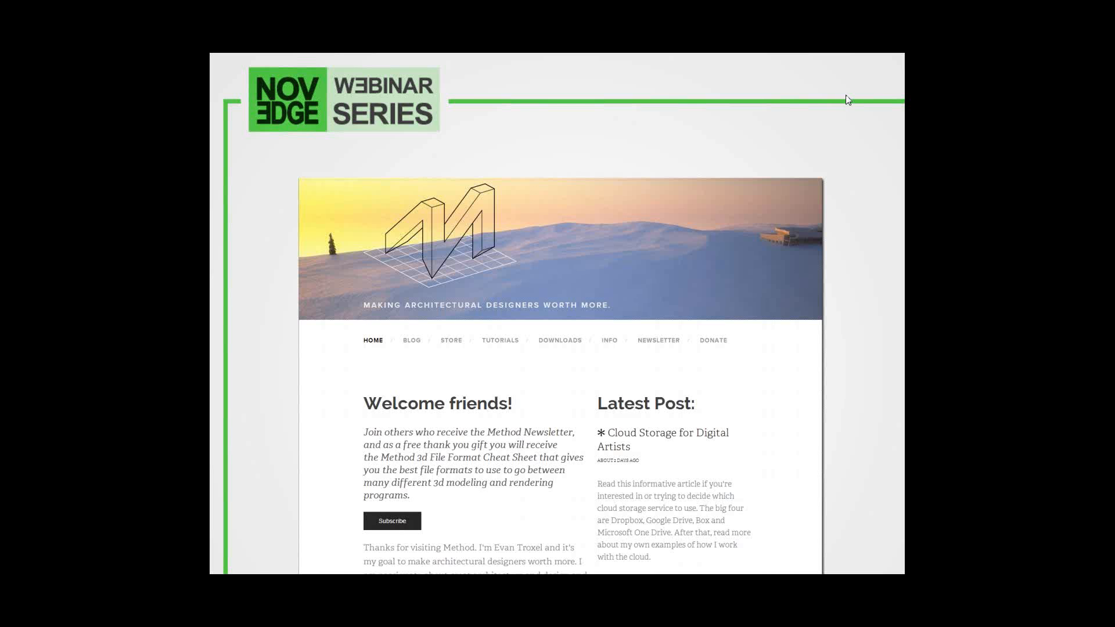
{"action": "left_click", "coordinate": [562, 471]}
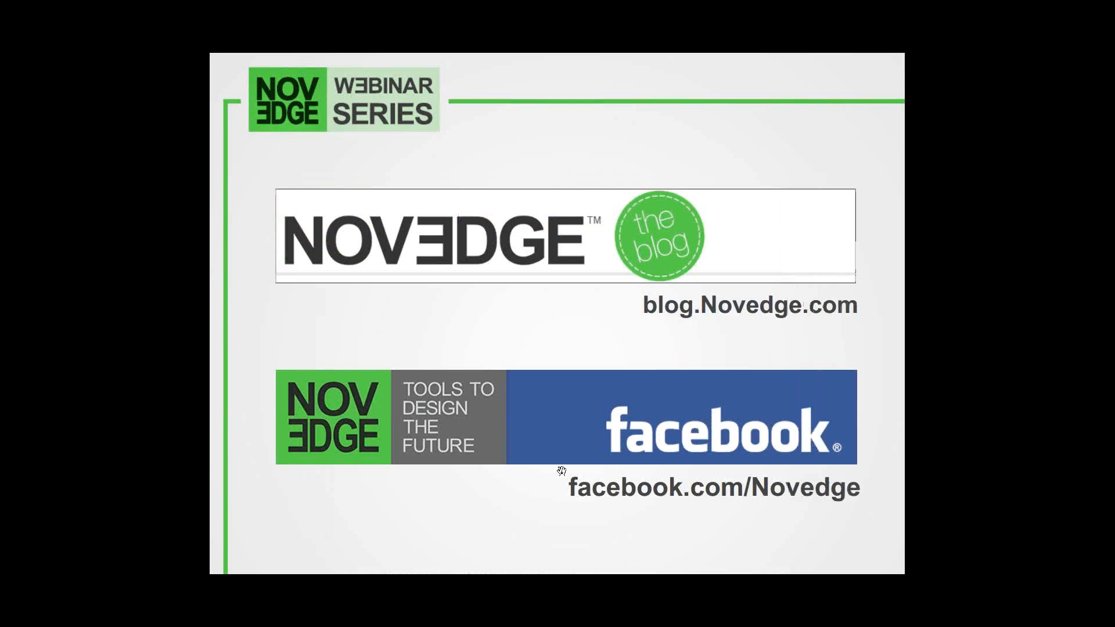